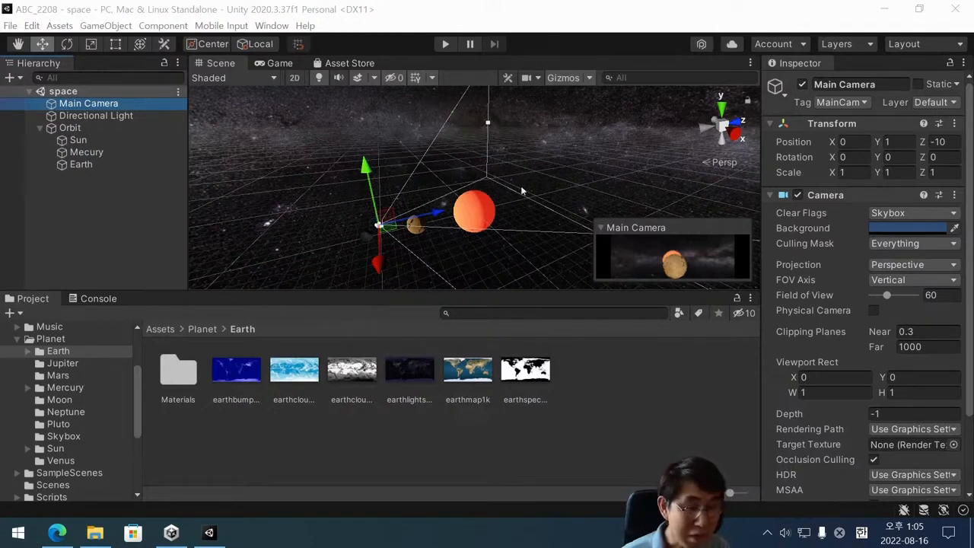
Open the Planet asset folder and run the space scene to preview the planets, stopping playback at the end.
click(202, 329)
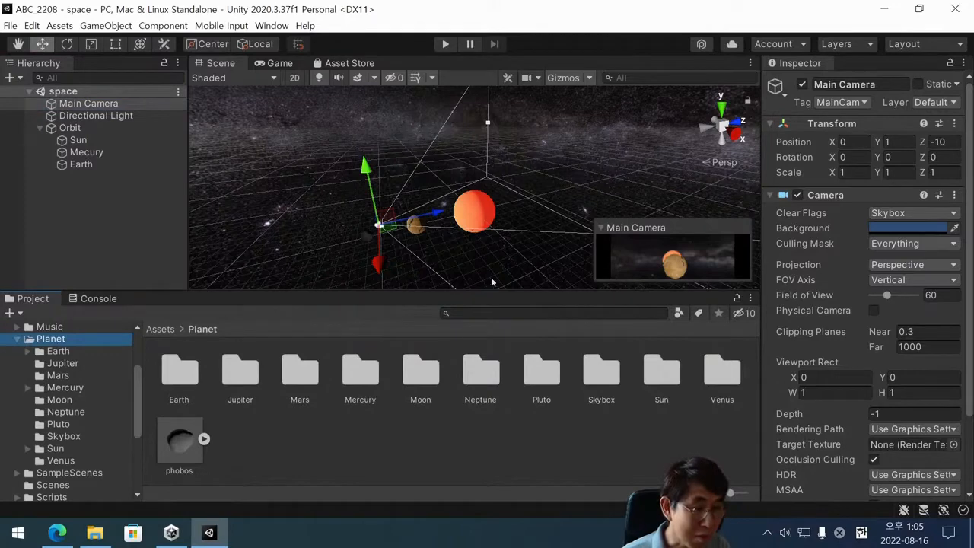
click(447, 44)
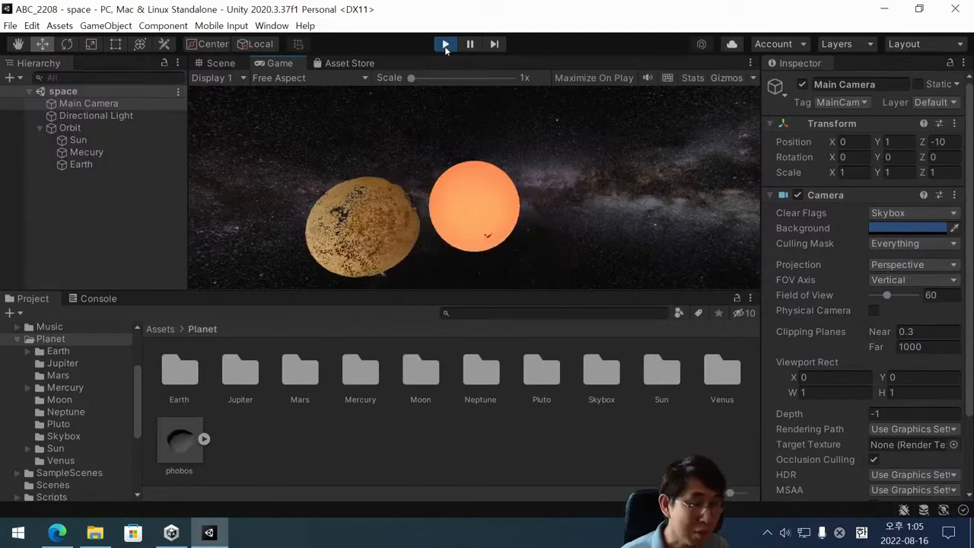
click(446, 45)
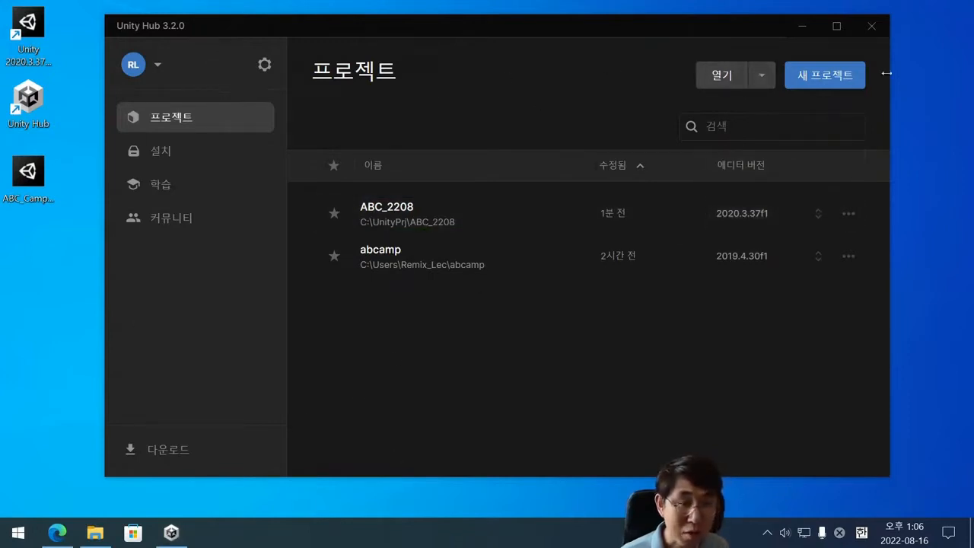
Start a new project from the 3D core template and name it ABC_Camp2208.
click(836, 81)
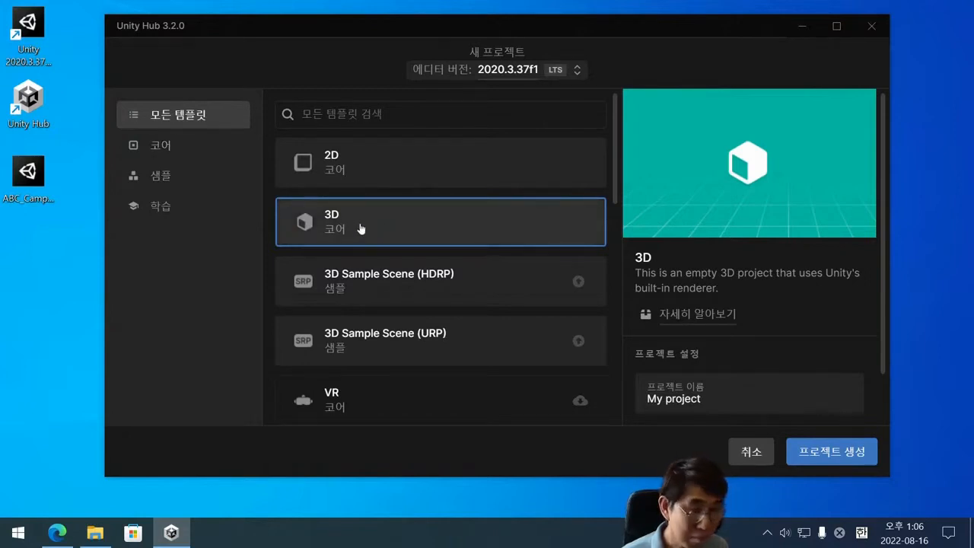
scroll(739, 339, down, 1)
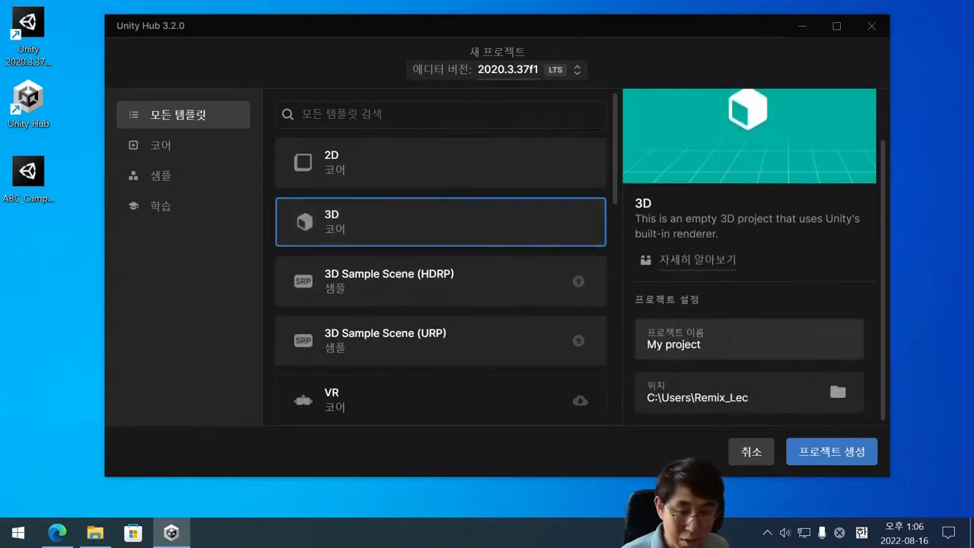
click(728, 340)
key(ctrl+a)
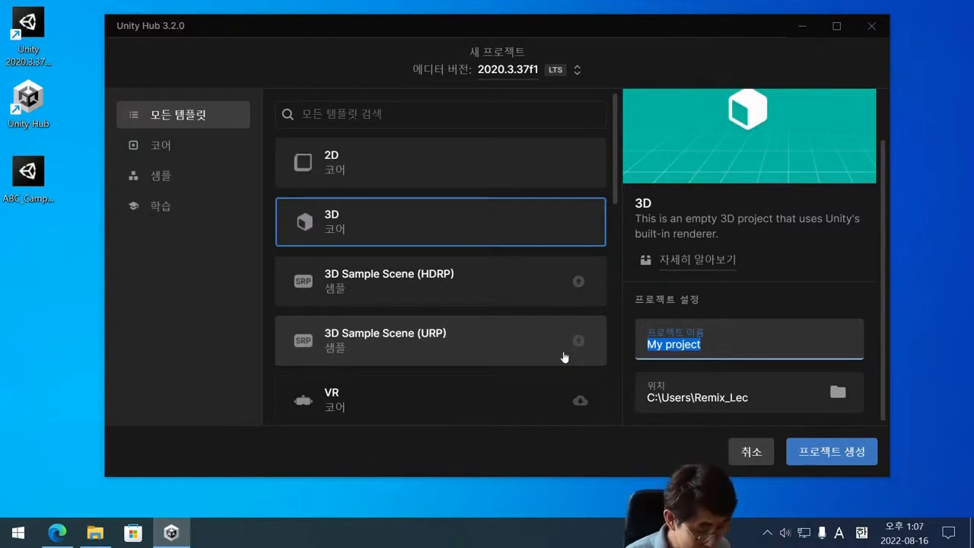
text(ABC)
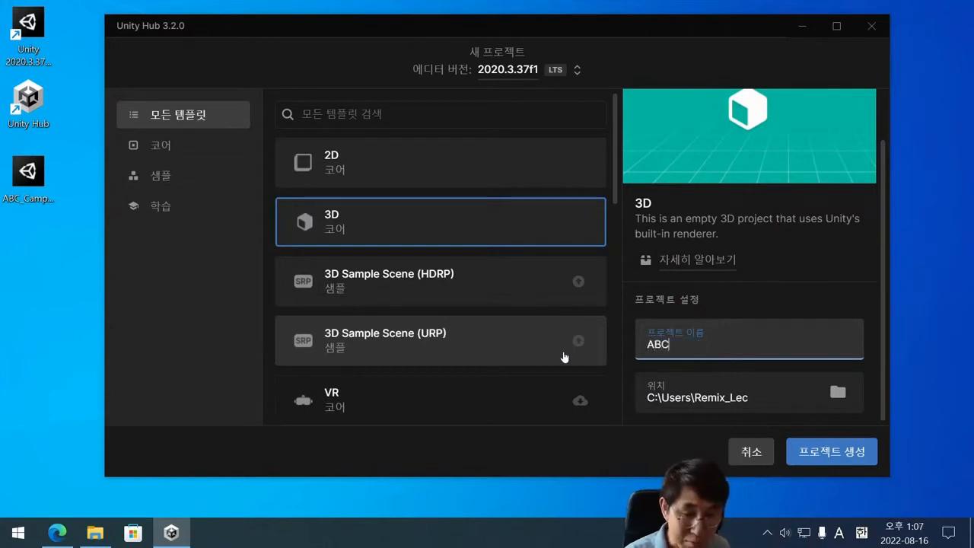
text(_Camp)
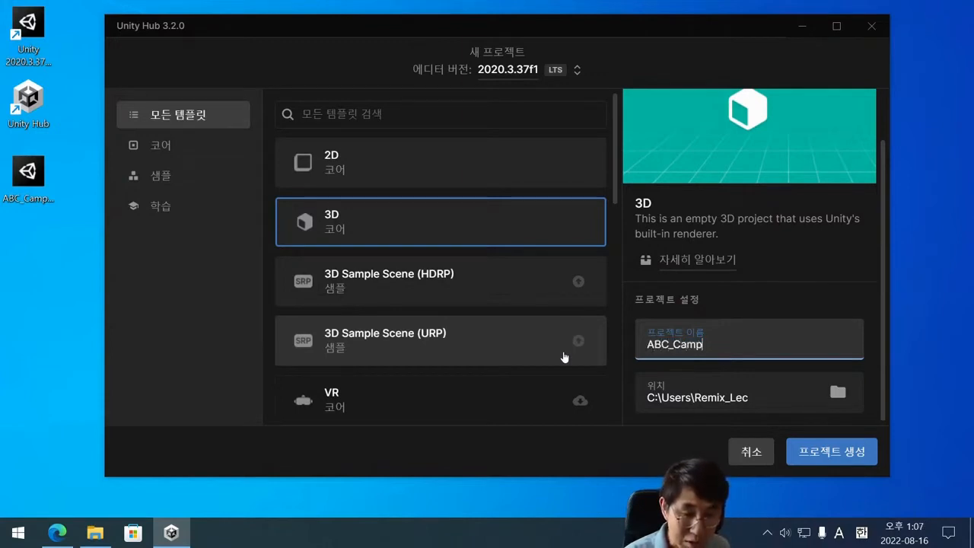
text(2022)
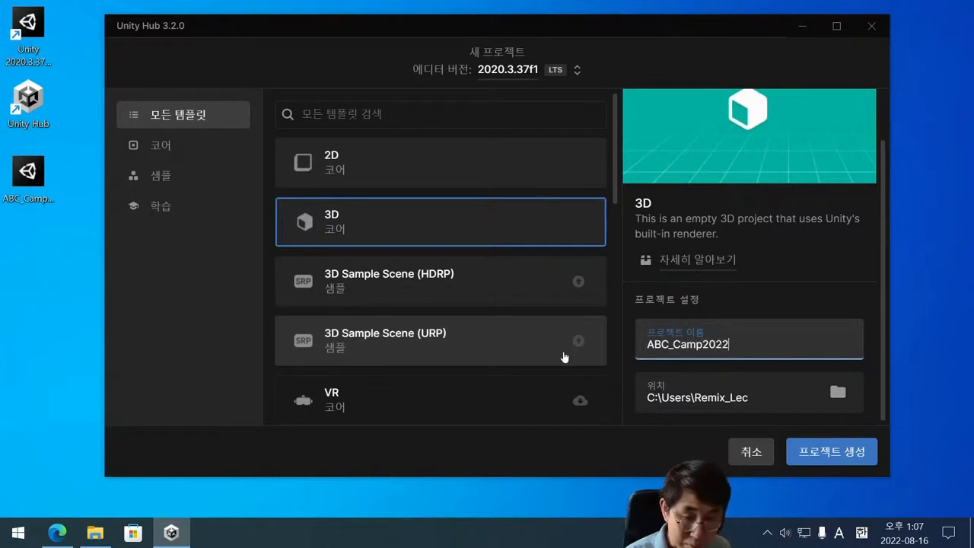
key(BackSpace)
key(BackSpace)
key(BackSpace)
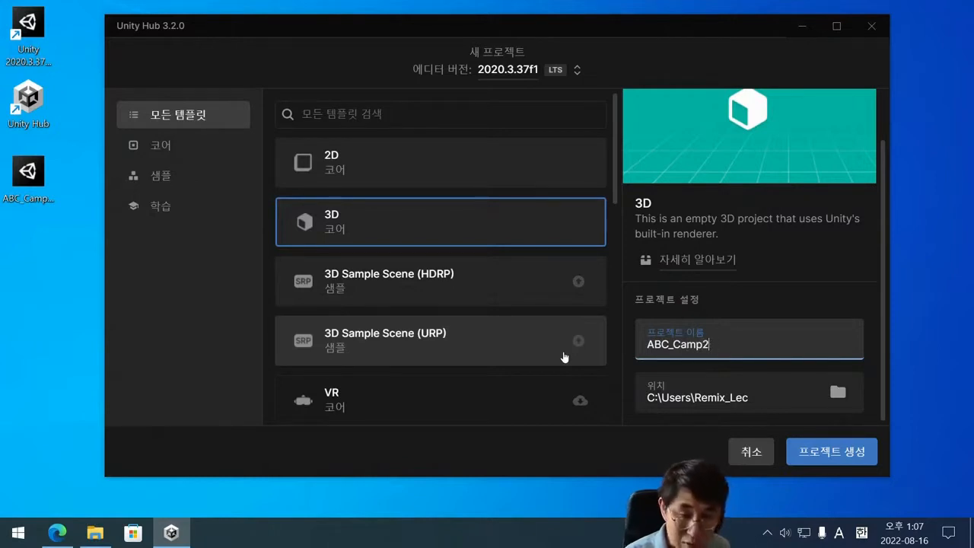
text(208)
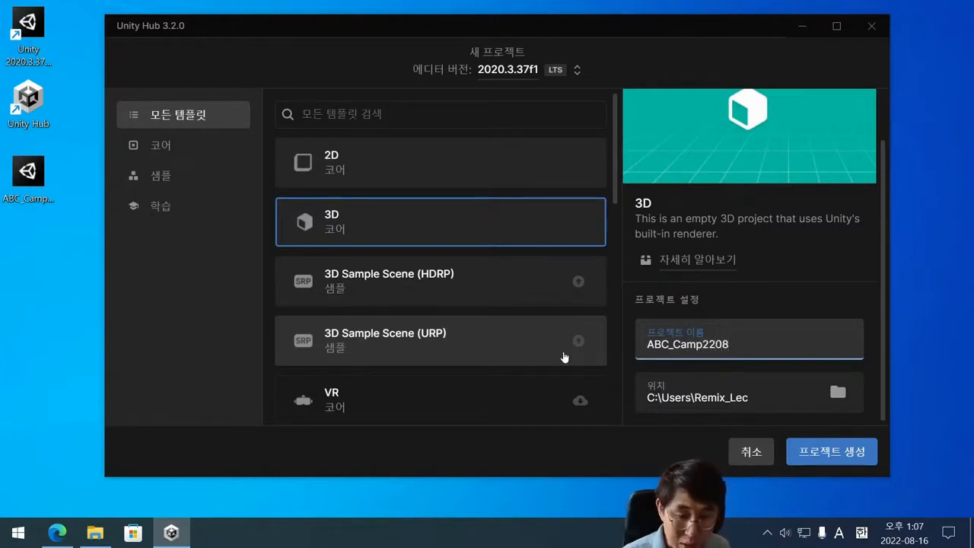
scroll(567, 357, down, 2)
scroll(489, 243, up, 1)
scroll(490, 242, up, 1)
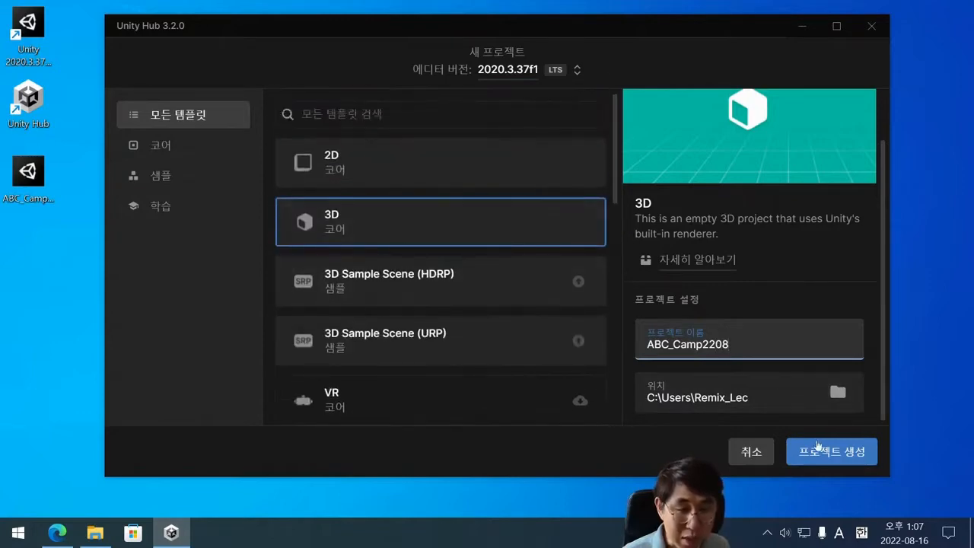
Create the project in the default location with editor version 2020.3.37f1.
click(837, 392)
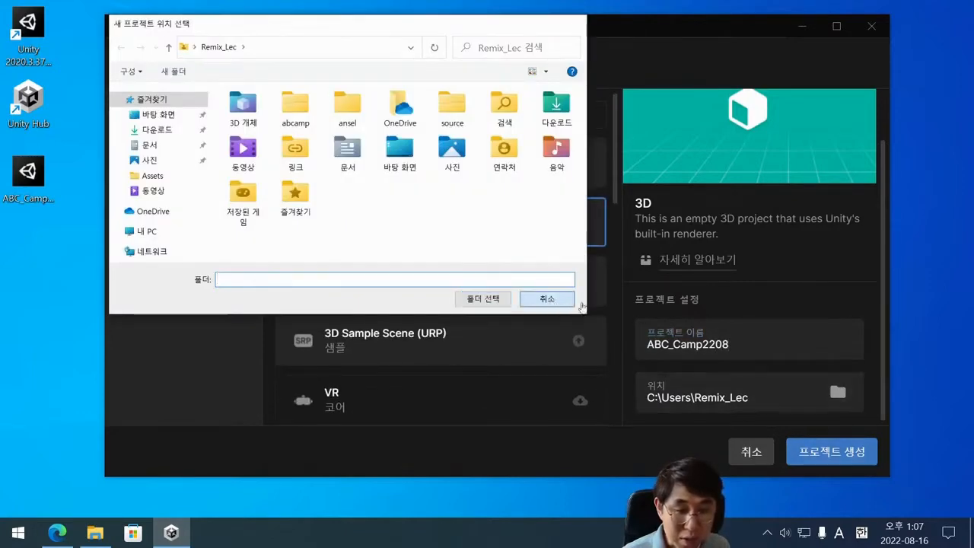
click(547, 299)
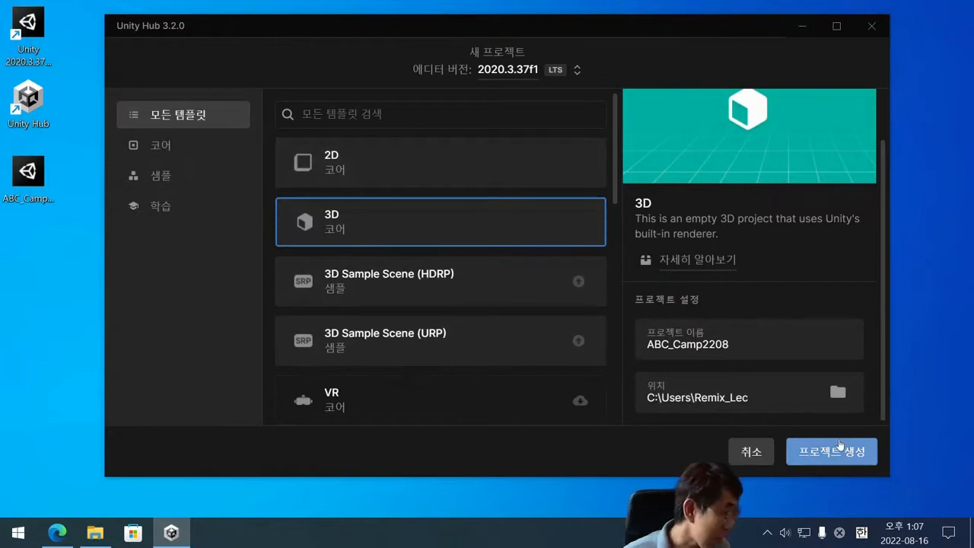
click(512, 76)
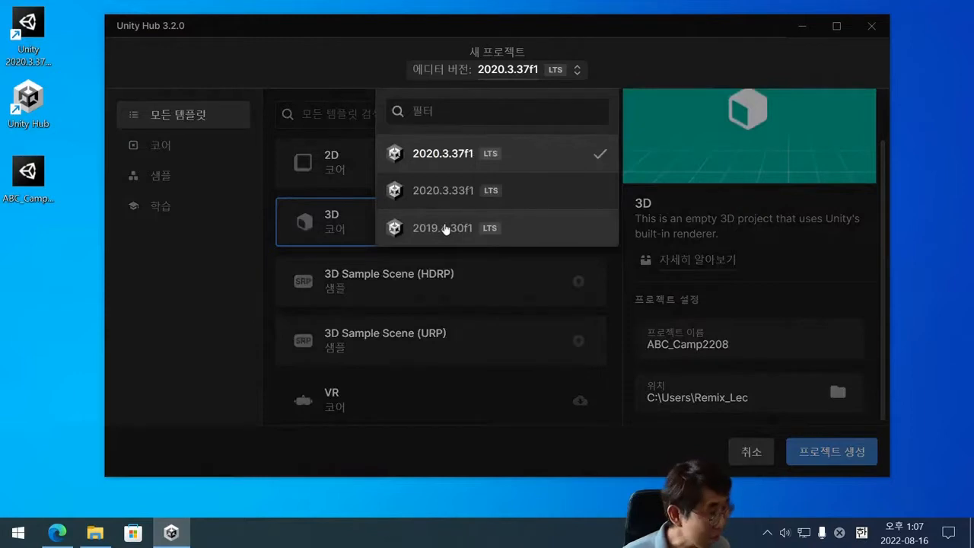
click(457, 169)
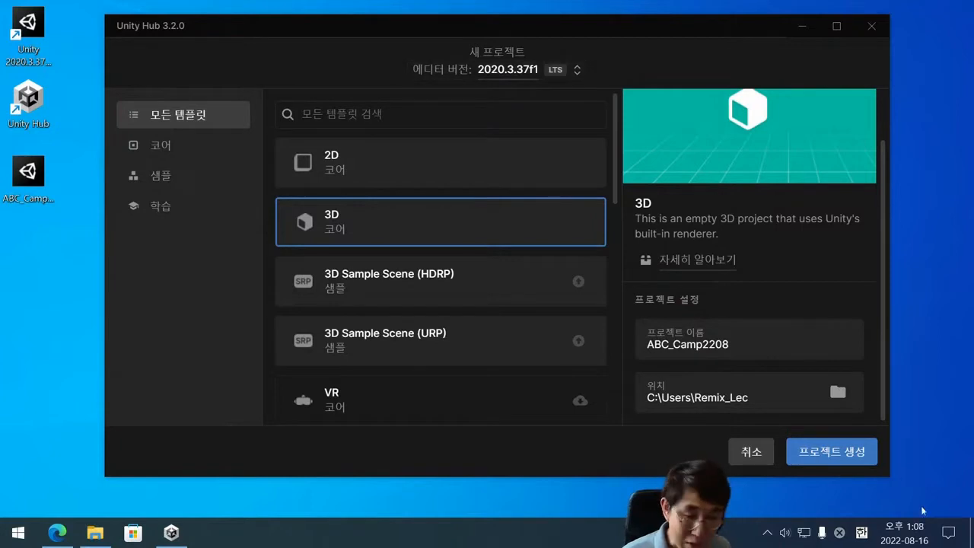
click(849, 463)
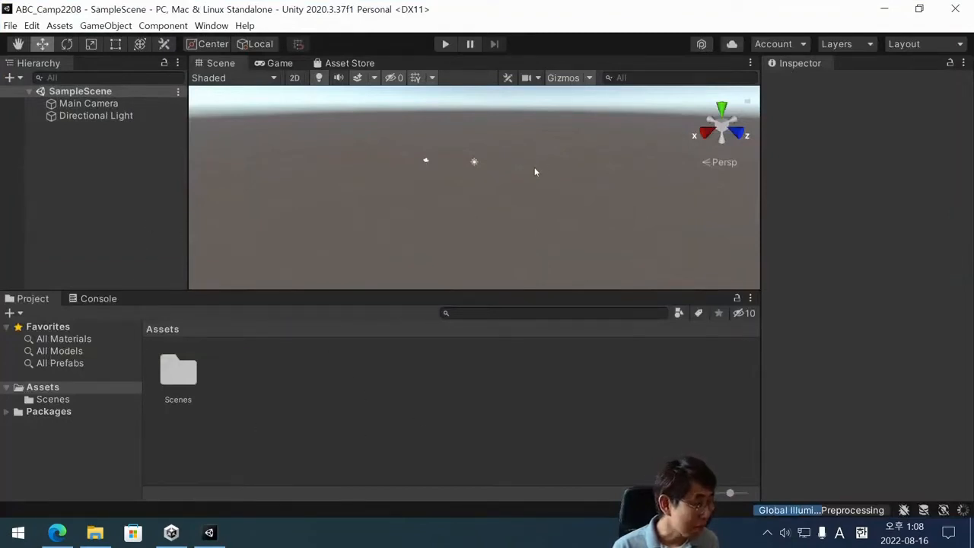
scroll(415, 209, up, 2)
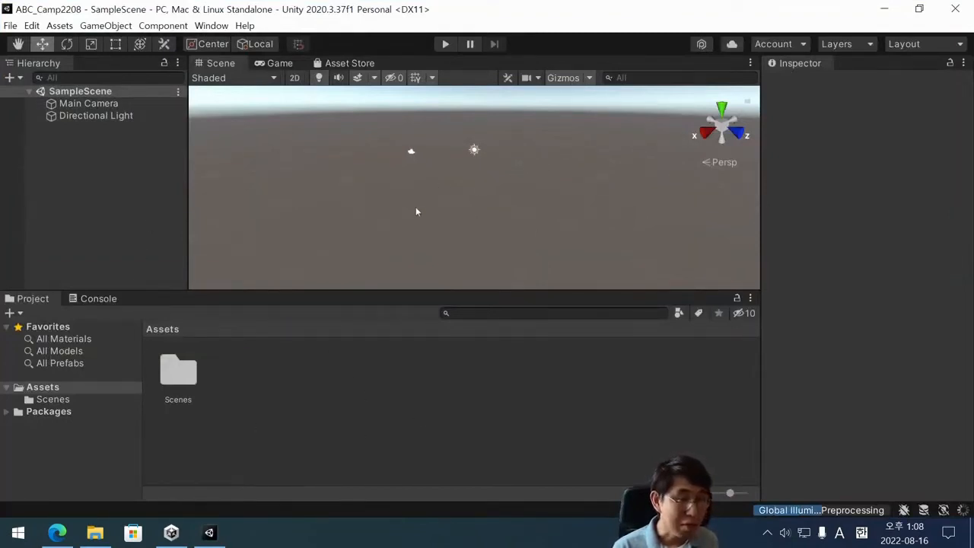
scroll(416, 212, down, 1)
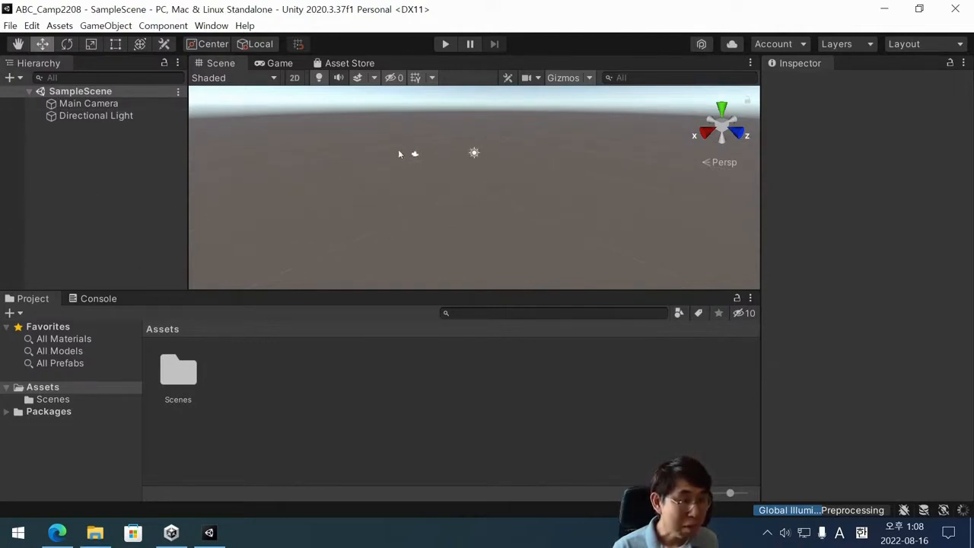
click(85, 92)
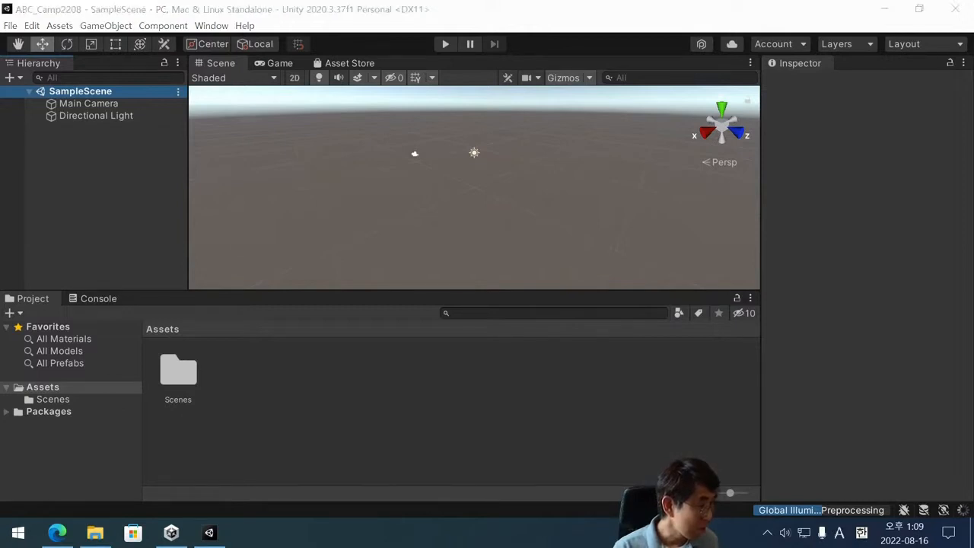
key(Hangul)
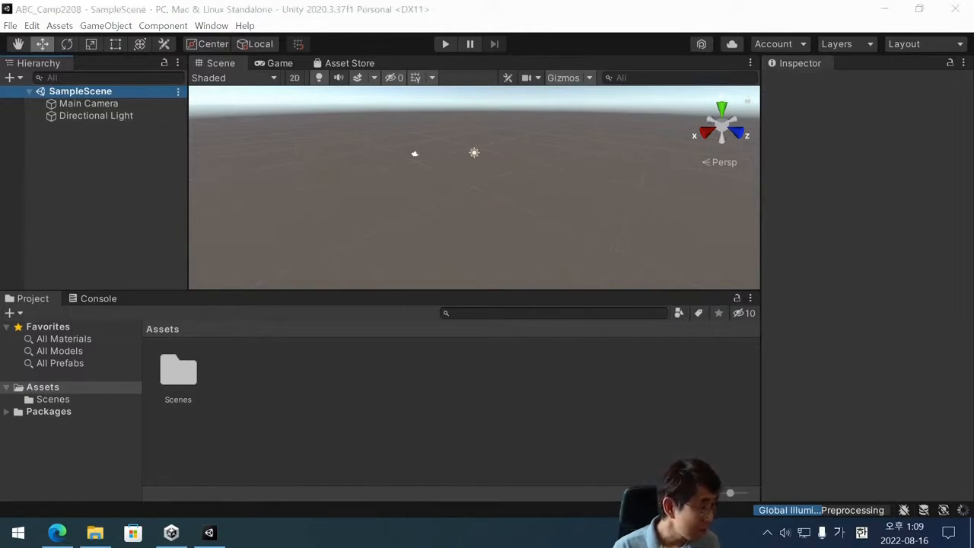
key(Hangul)
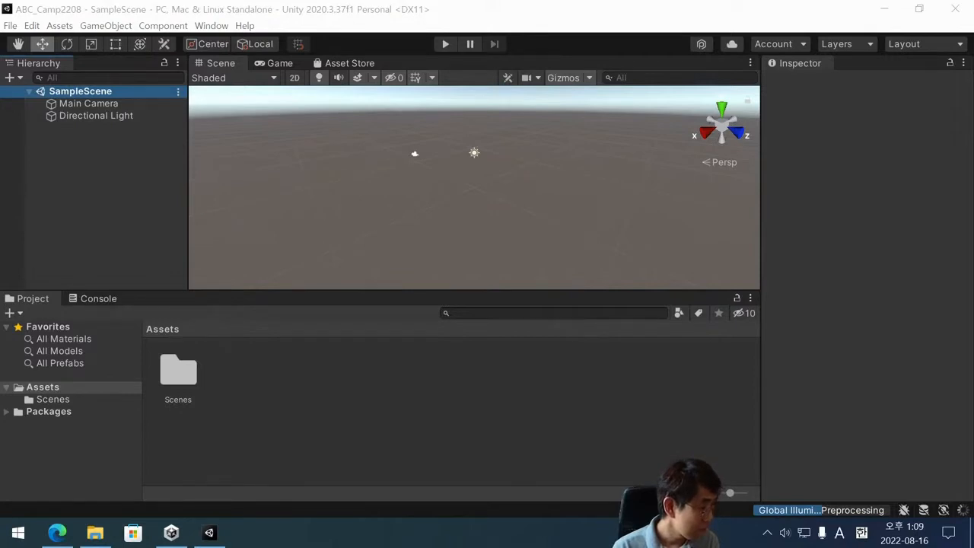
key(Hangul)
key(Hangul)
key(Hangul)
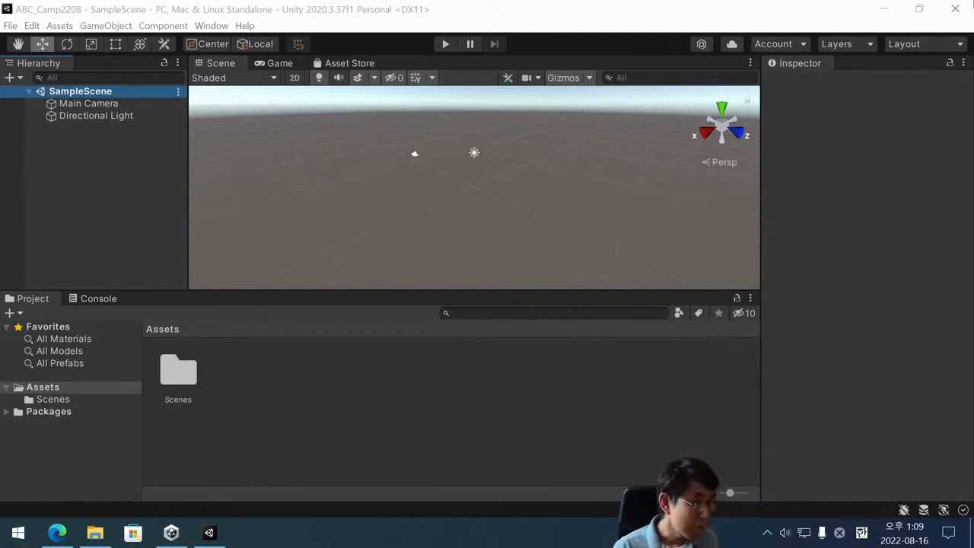
click(884, 9)
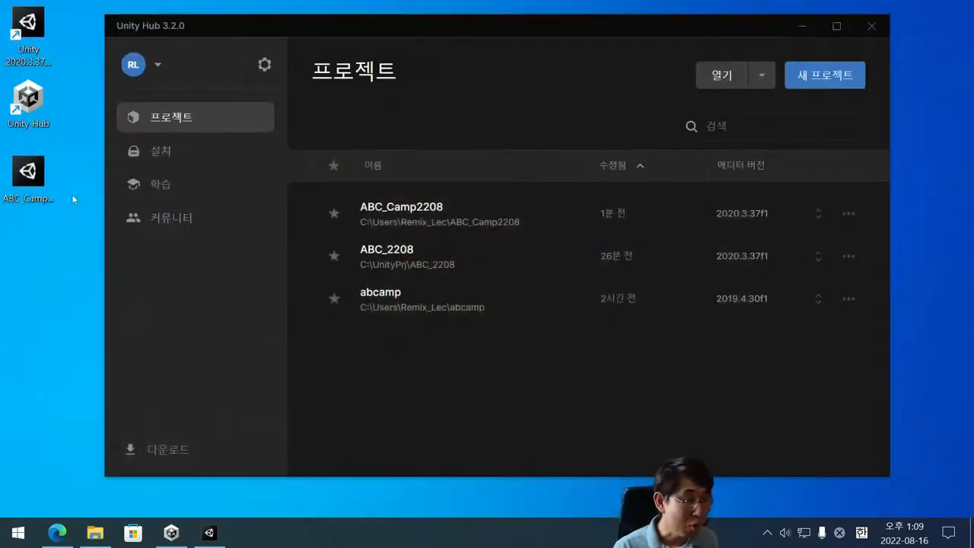
click(39, 199)
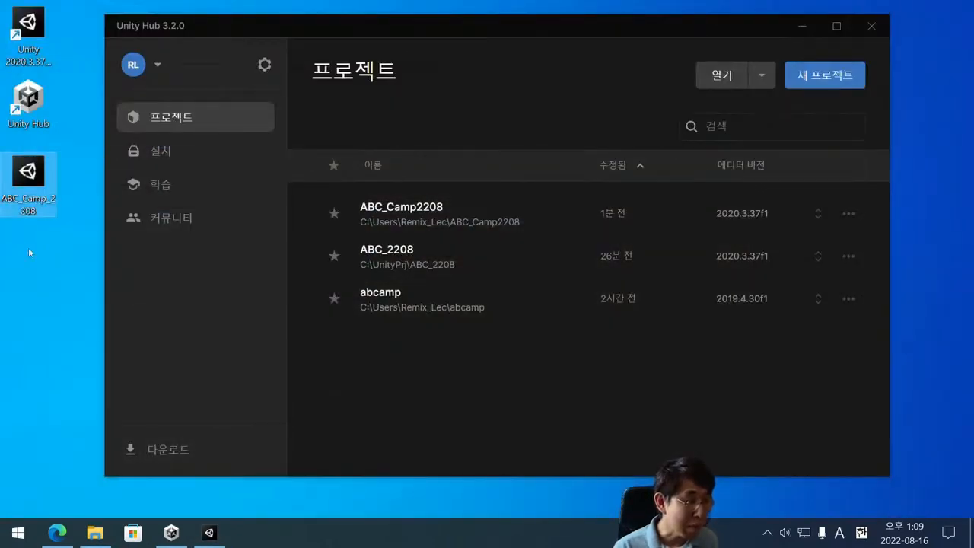
double_click(47, 198)
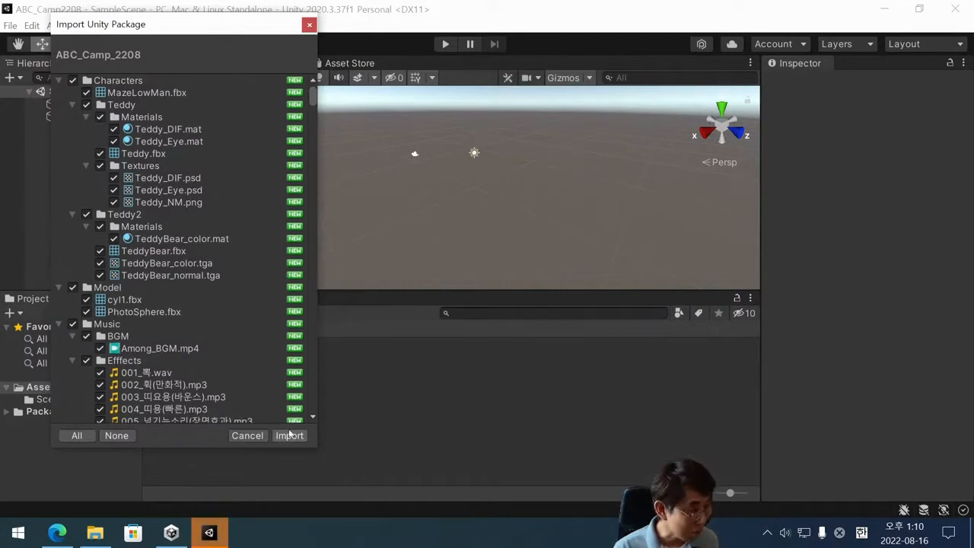
click(308, 27)
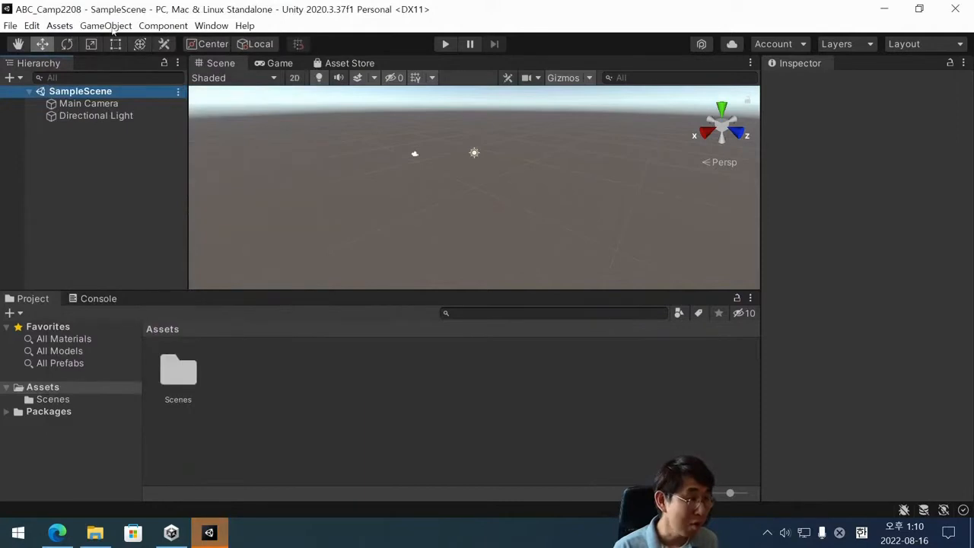
click(57, 25)
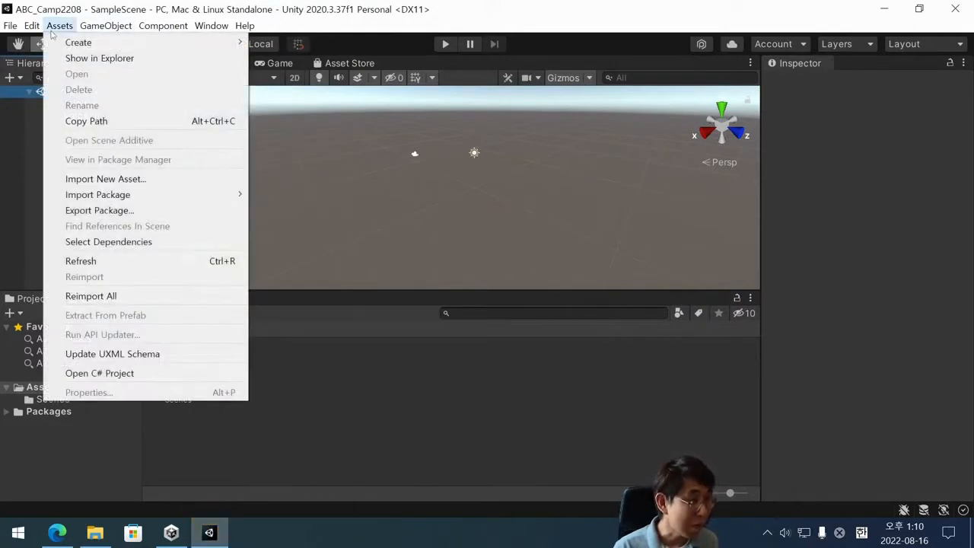
click(54, 28)
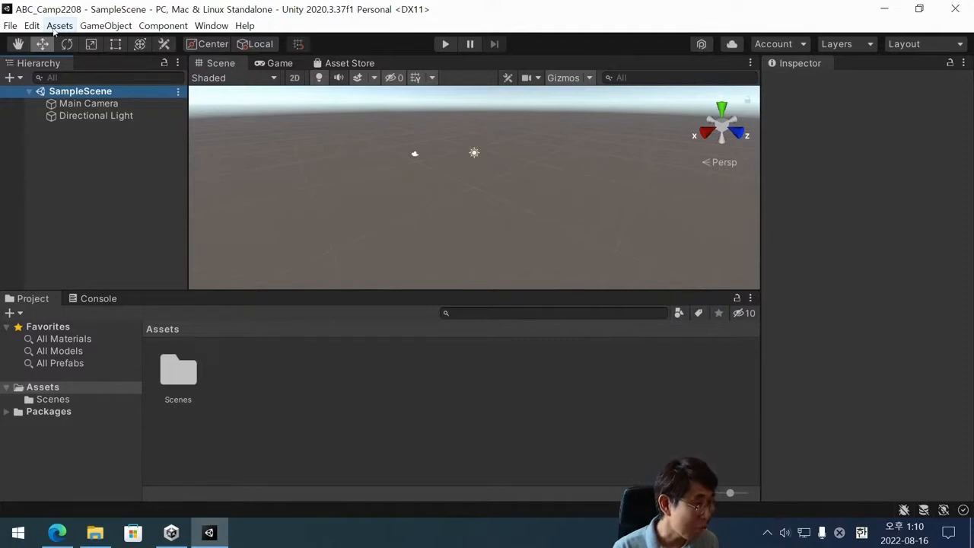
click(54, 27)
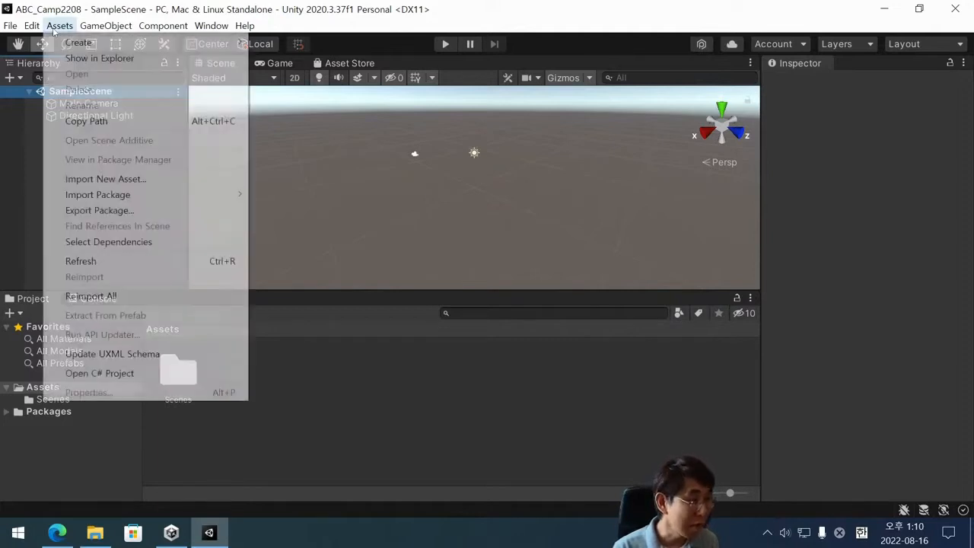
click(53, 29)
click(53, 29)
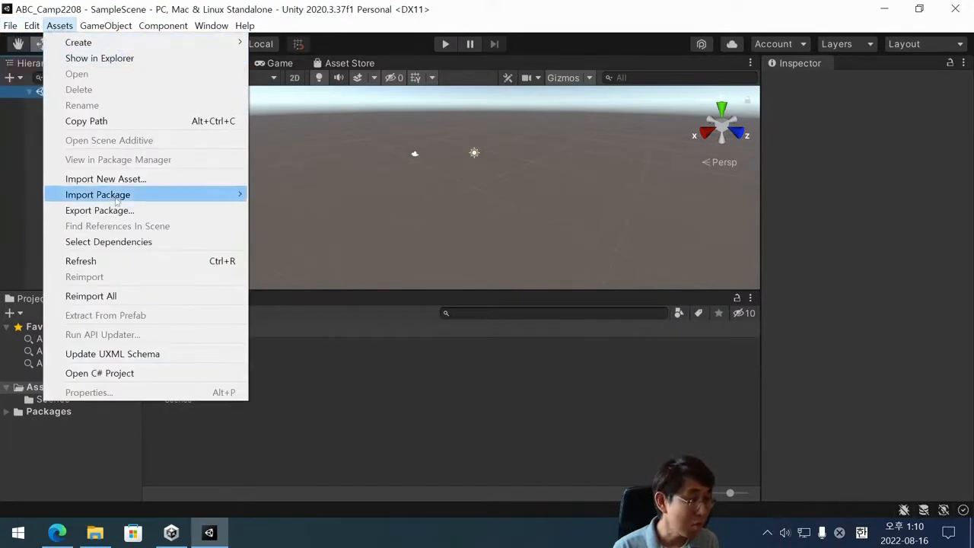
mouse_move(134, 199)
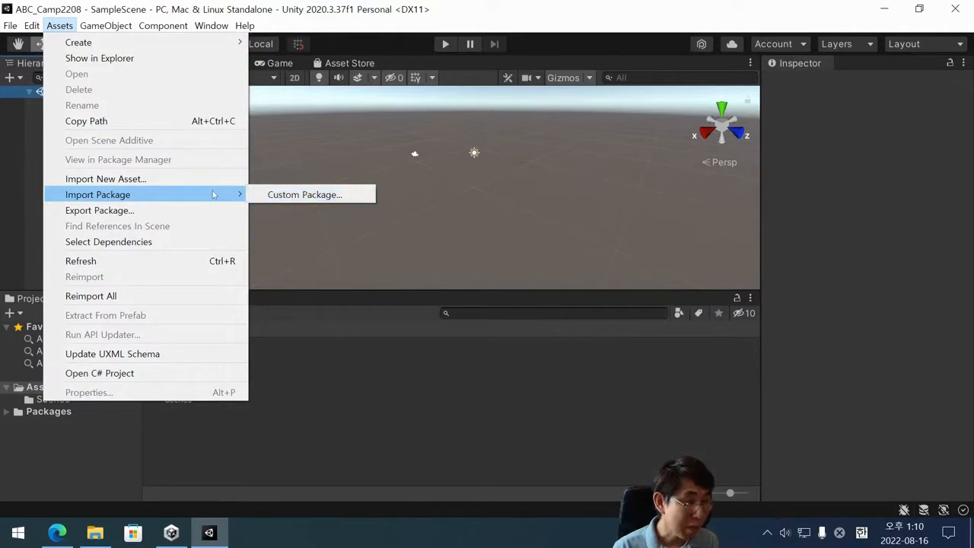
click(290, 195)
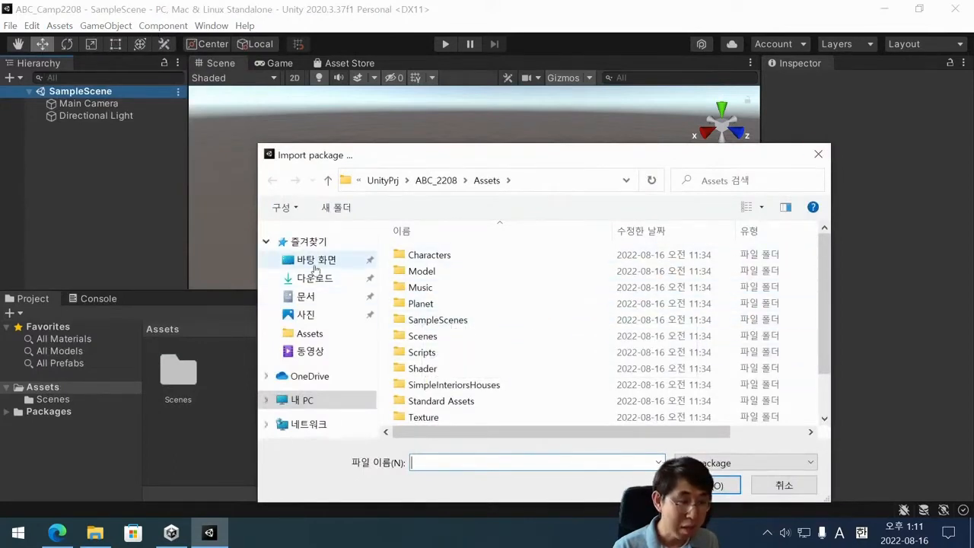
click(315, 263)
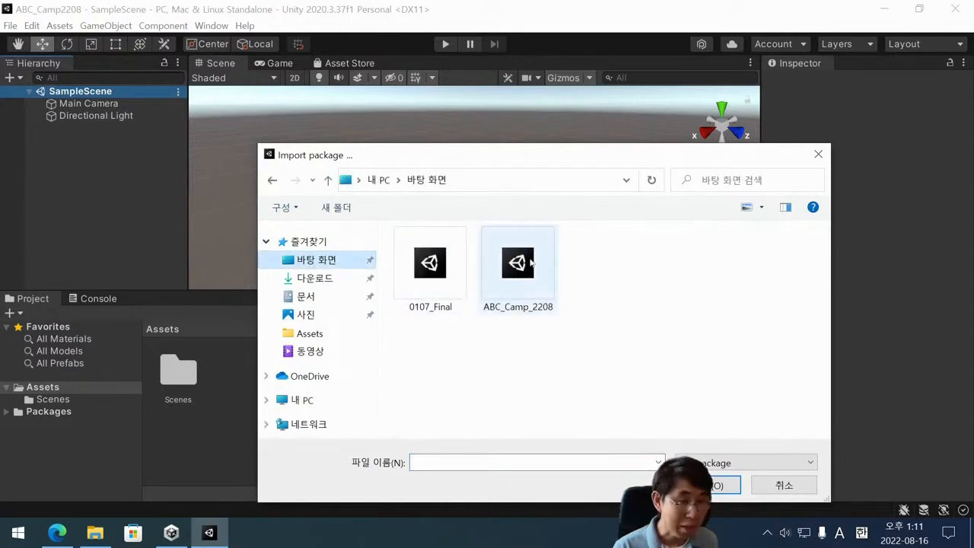
click(546, 279)
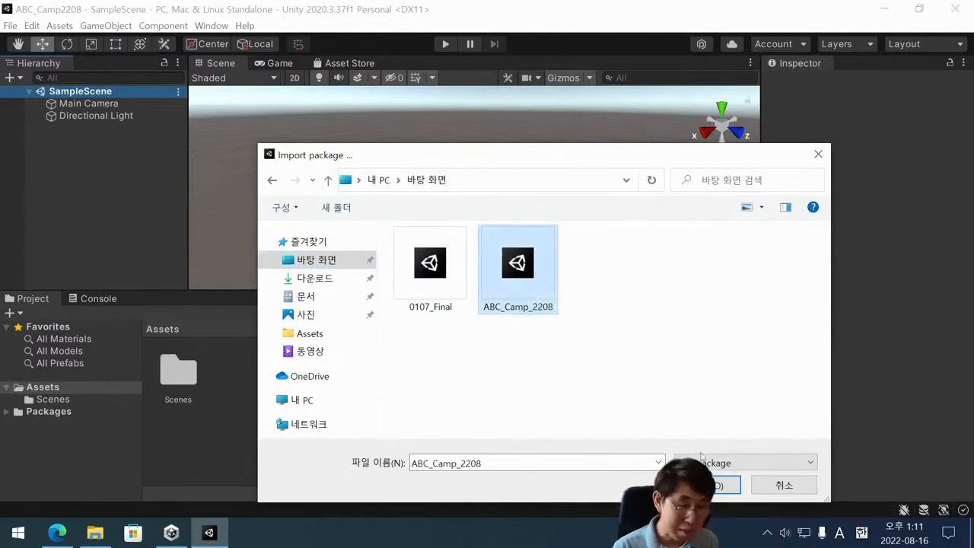
click(706, 485)
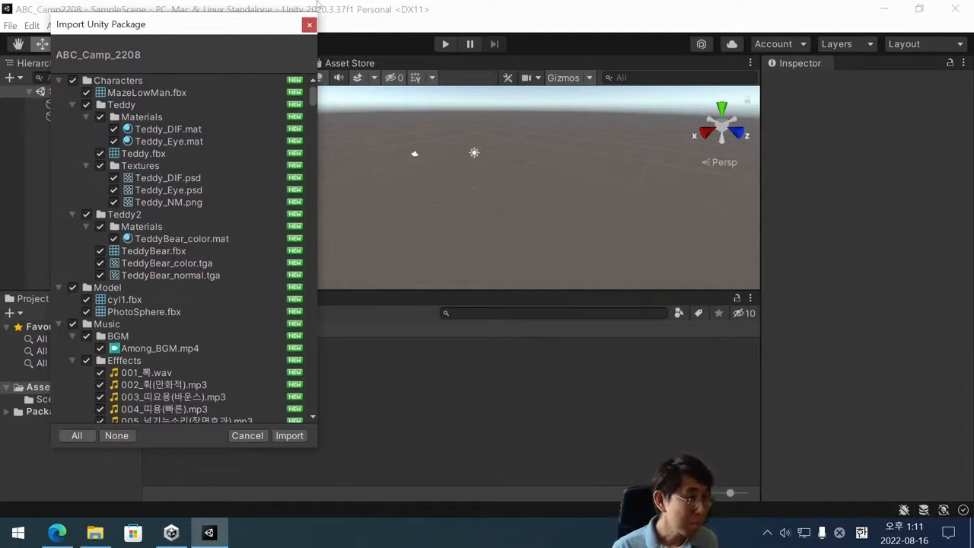
click(309, 24)
Import all contents of the ABC_Camp_2208 custom package from the desktop and reload the externally modified SampleScene.
click(60, 25)
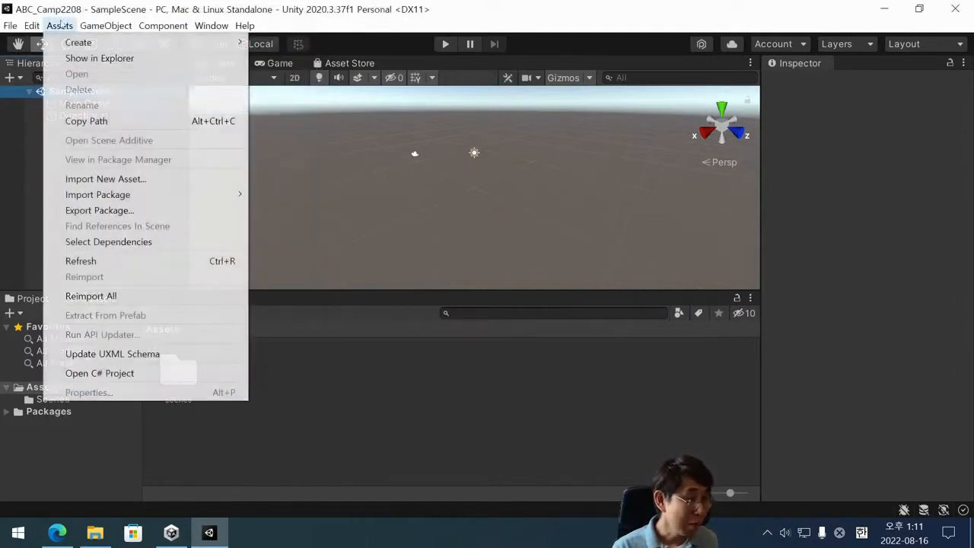
mouse_move(135, 196)
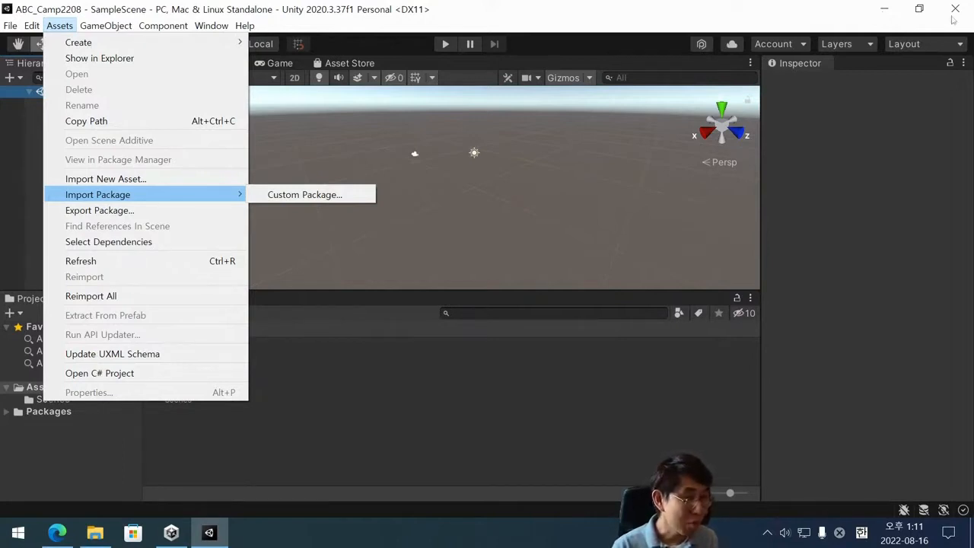
mouse_move(203, 200)
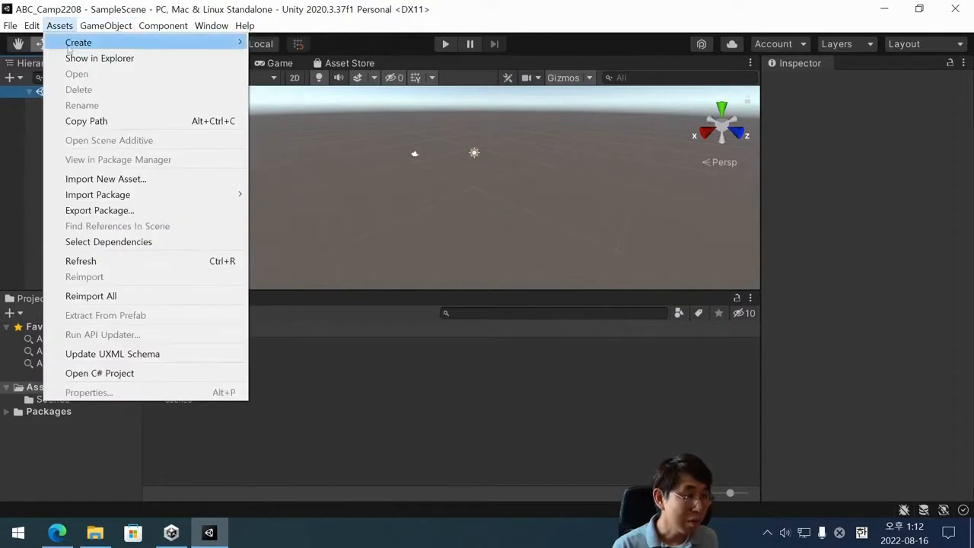
mouse_move(89, 198)
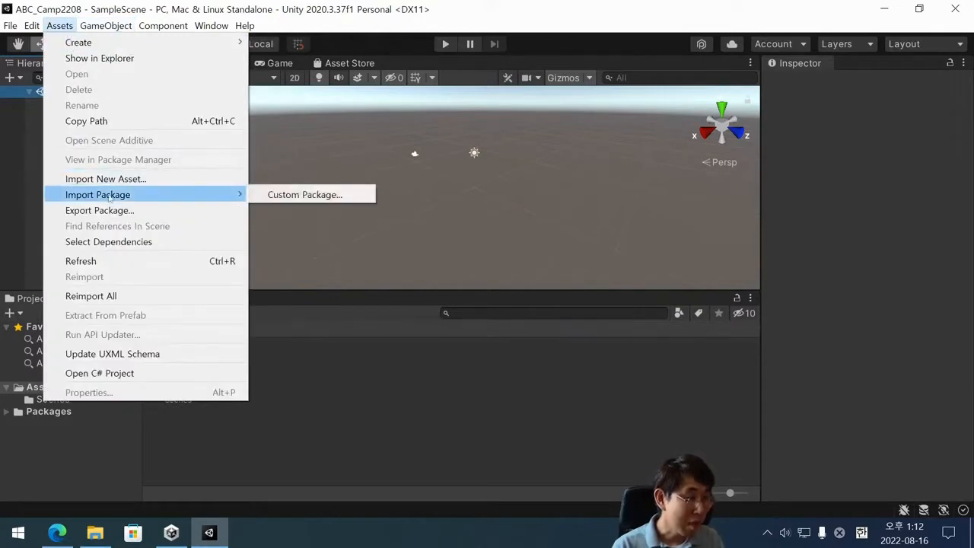
click(358, 197)
click(533, 274)
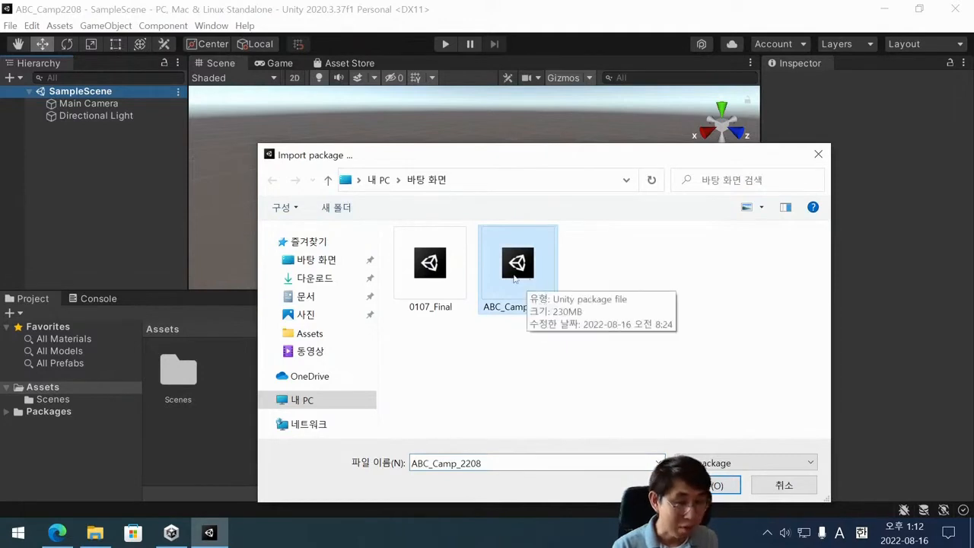
double_click(516, 271)
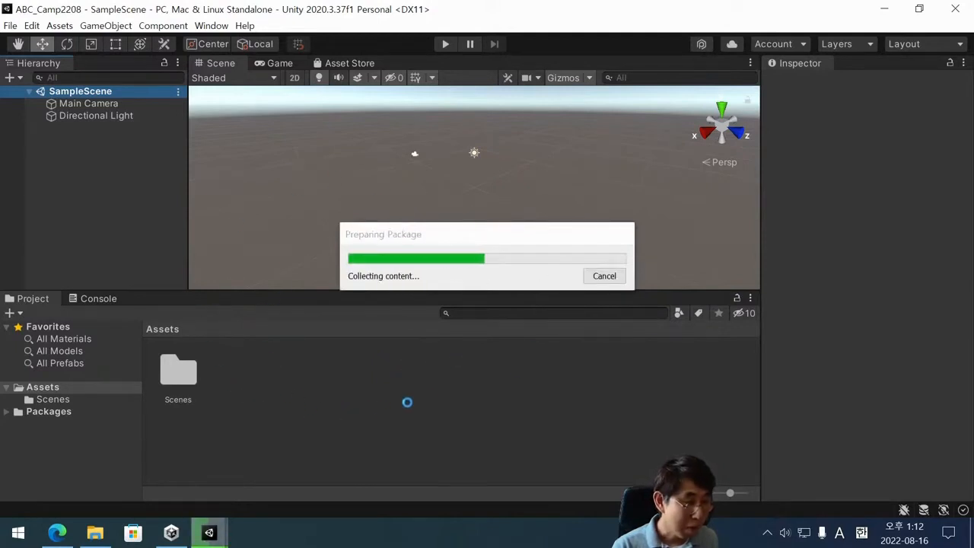
click(289, 436)
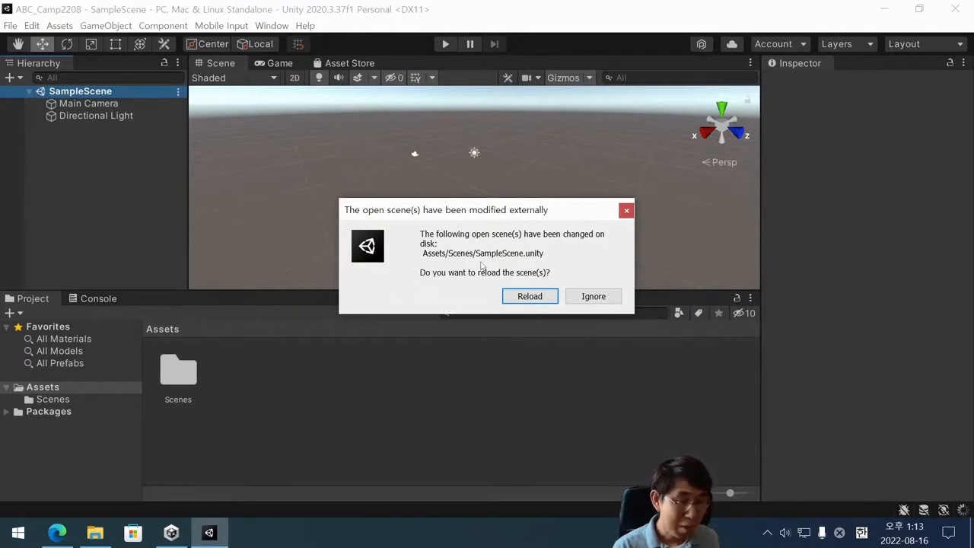
click(536, 298)
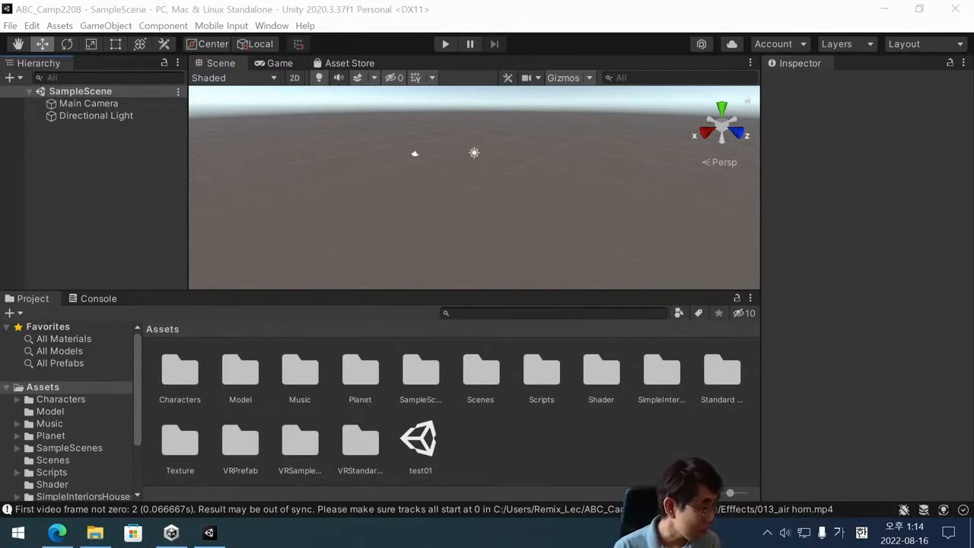
key(Hangul)
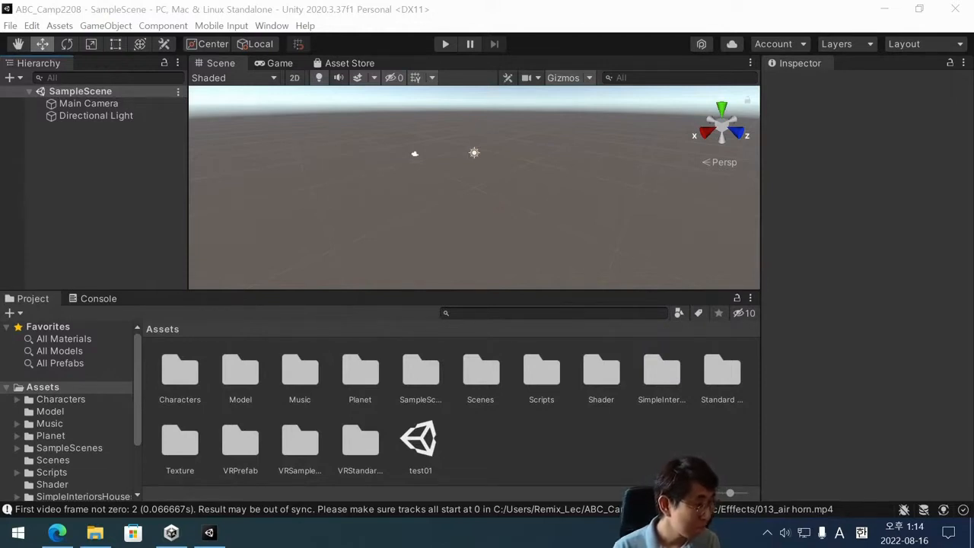
key(Hangul)
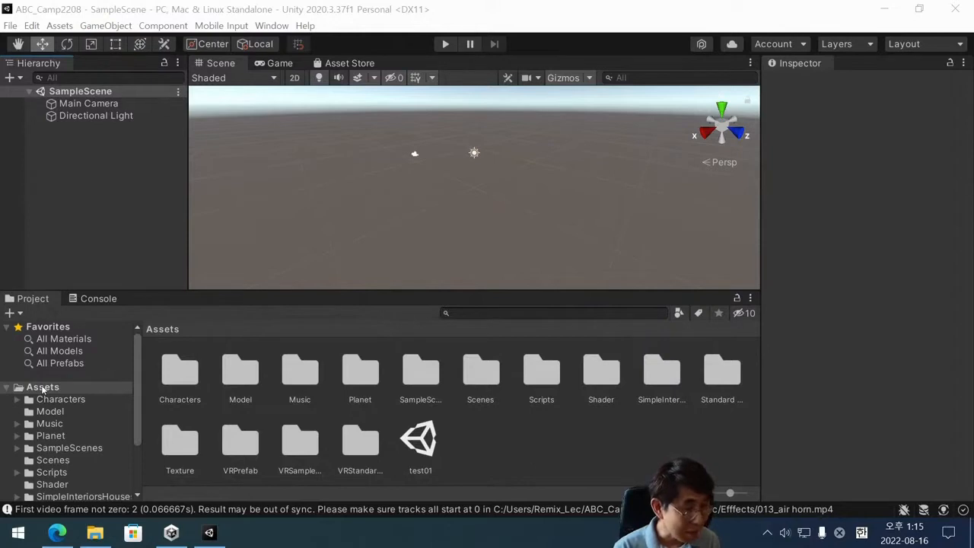
Examine the imported asset folders, including Characters, Model, Music, Planet, SampleScenes and Scenes, and return to the root Assets folder.
scroll(97, 431, down, 2)
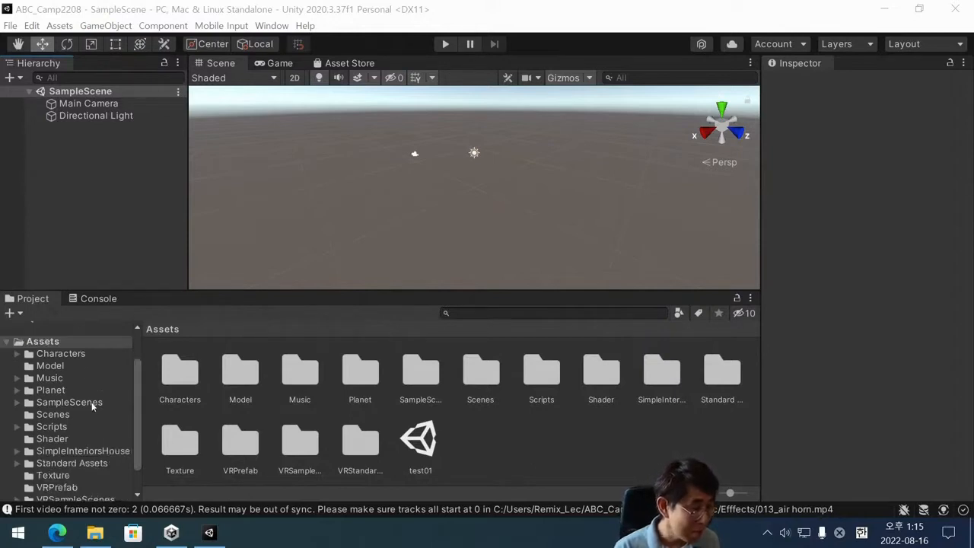
click(91, 402)
click(49, 344)
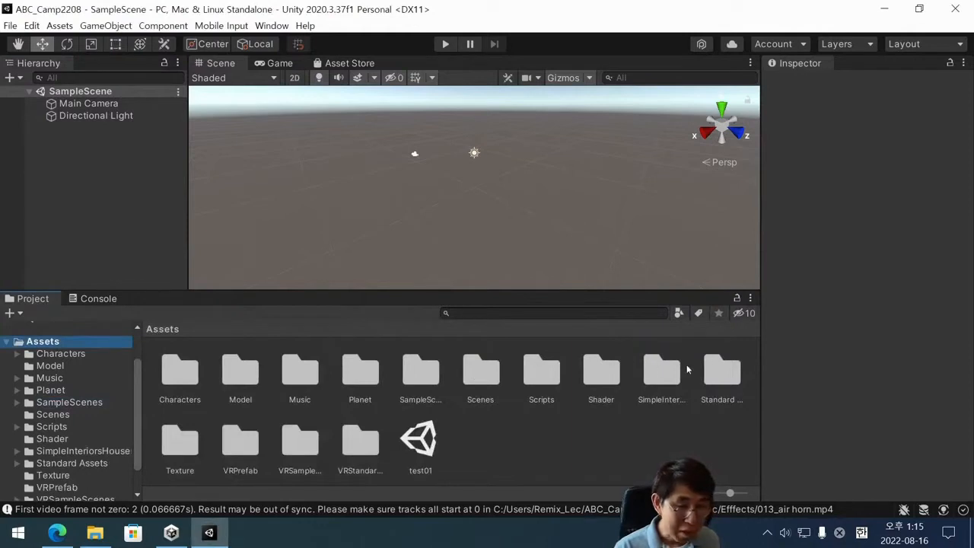
click(69, 402)
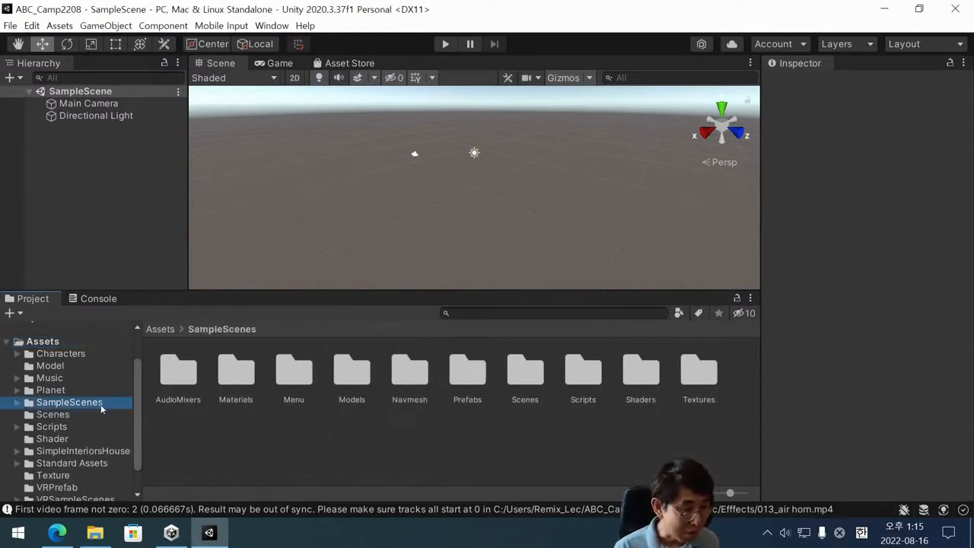
click(67, 341)
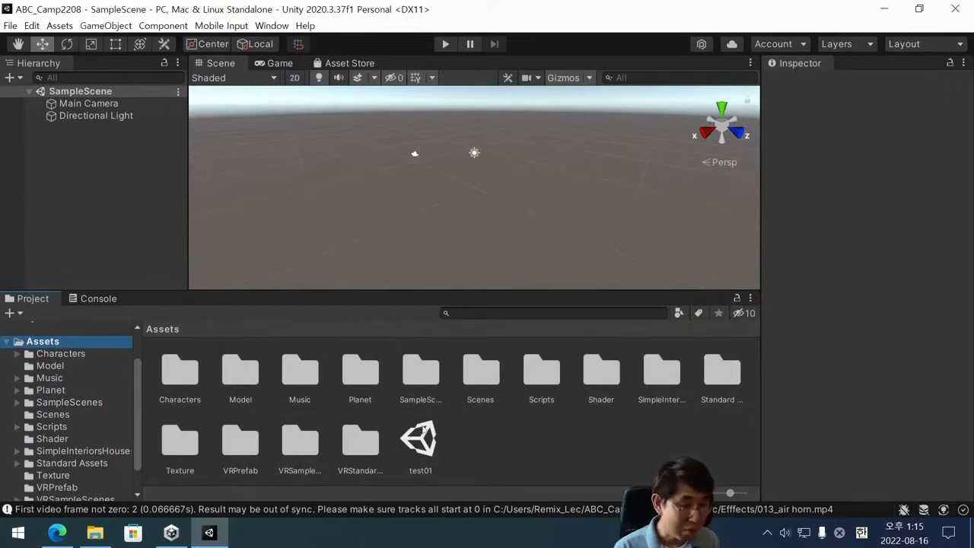
click(63, 354)
click(51, 367)
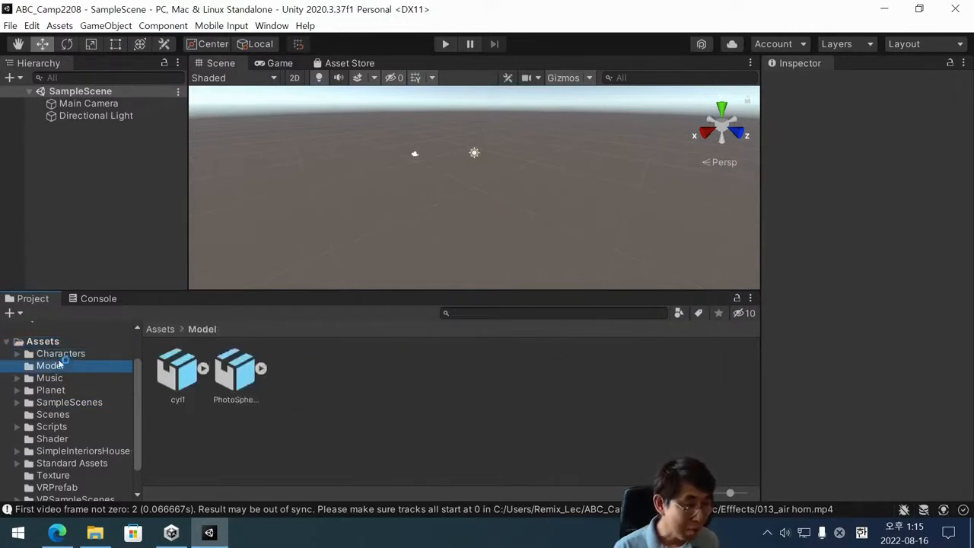
click(49, 378)
click(50, 391)
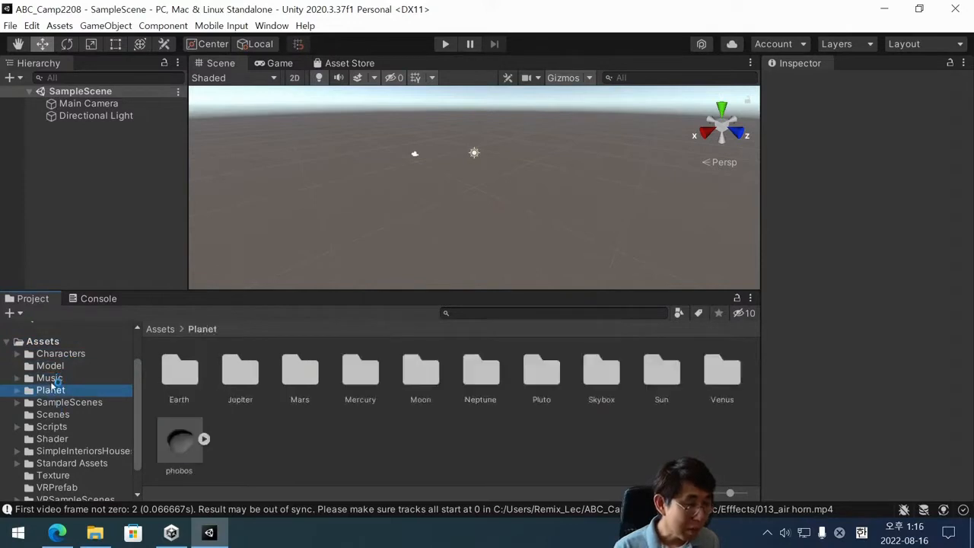
click(52, 378)
click(58, 367)
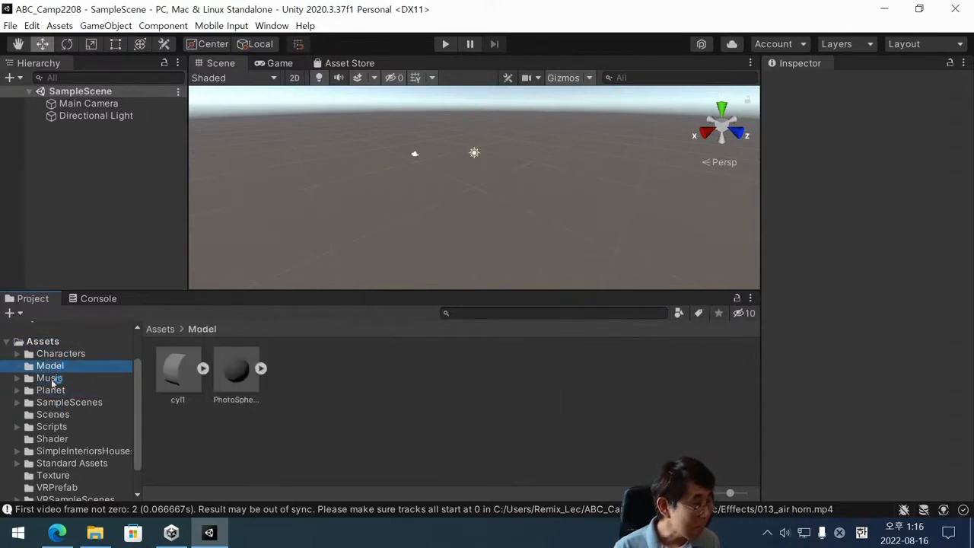
click(52, 392)
click(55, 403)
click(54, 415)
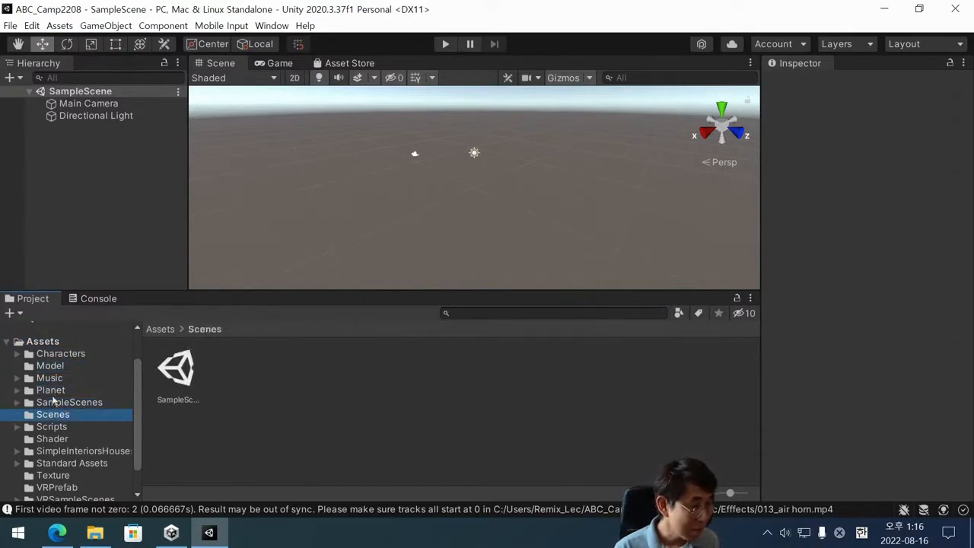
click(42, 342)
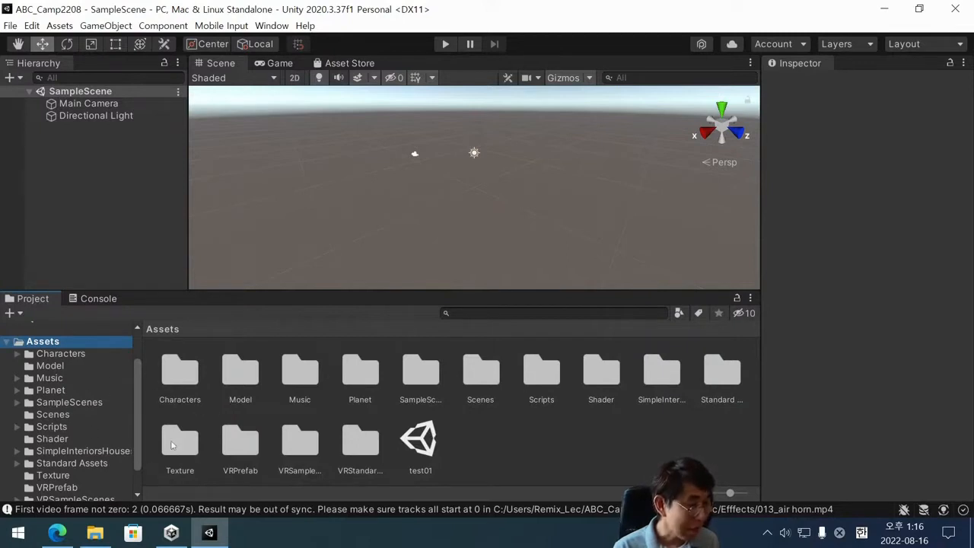
Switch to File Explorer and copy mixkit-forest-birds-ambience-1210 from Downloads into the project's root Assets folder, returning to Unity.
click(94, 537)
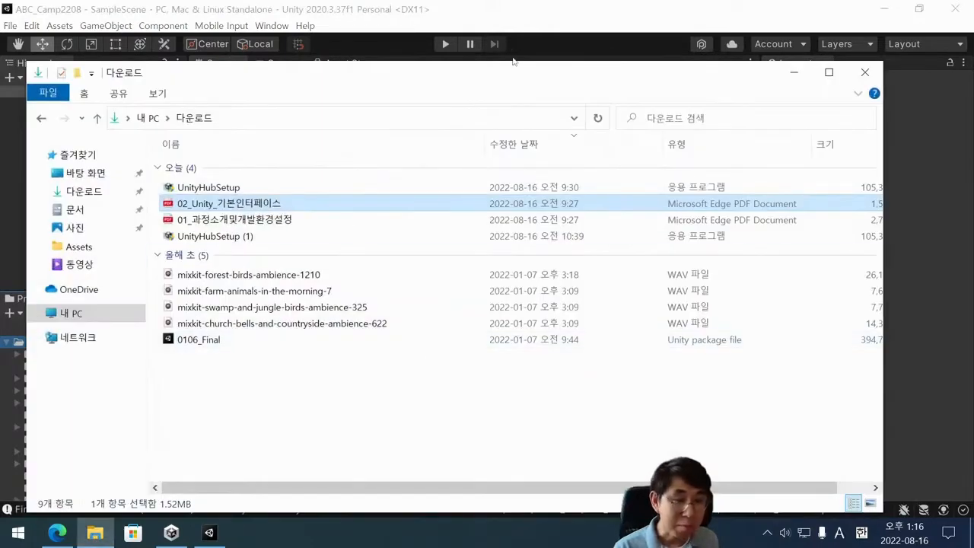
drag(468, 73, 973, 116)
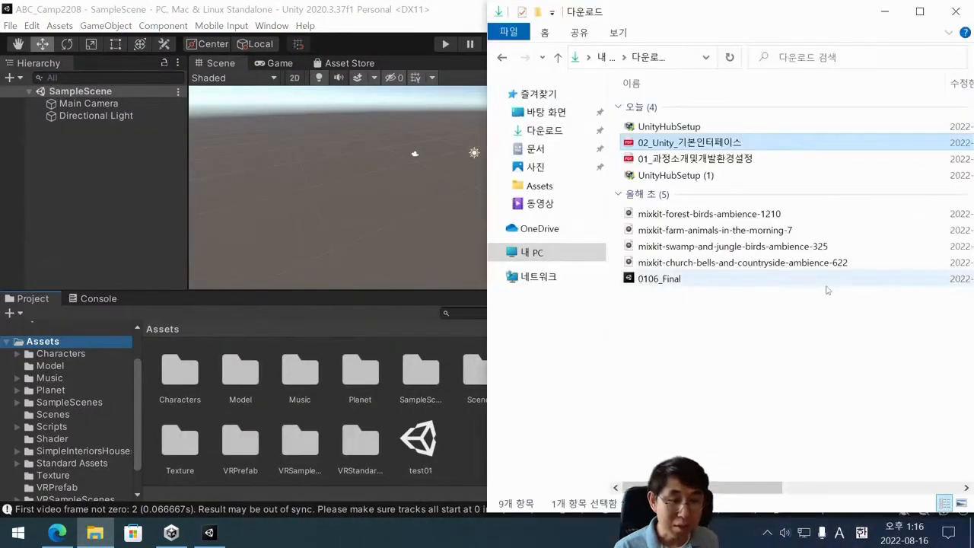
click(659, 214)
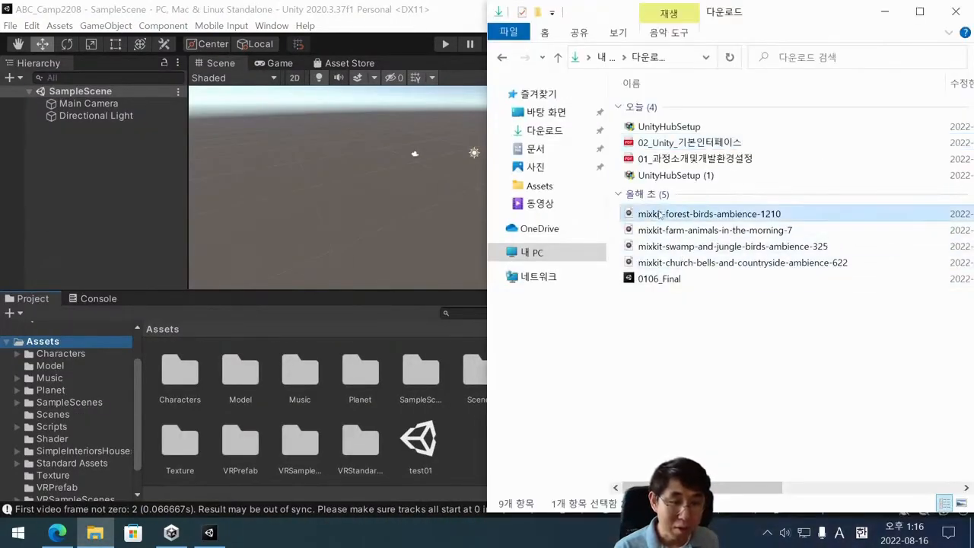
drag(659, 214, 449, 455)
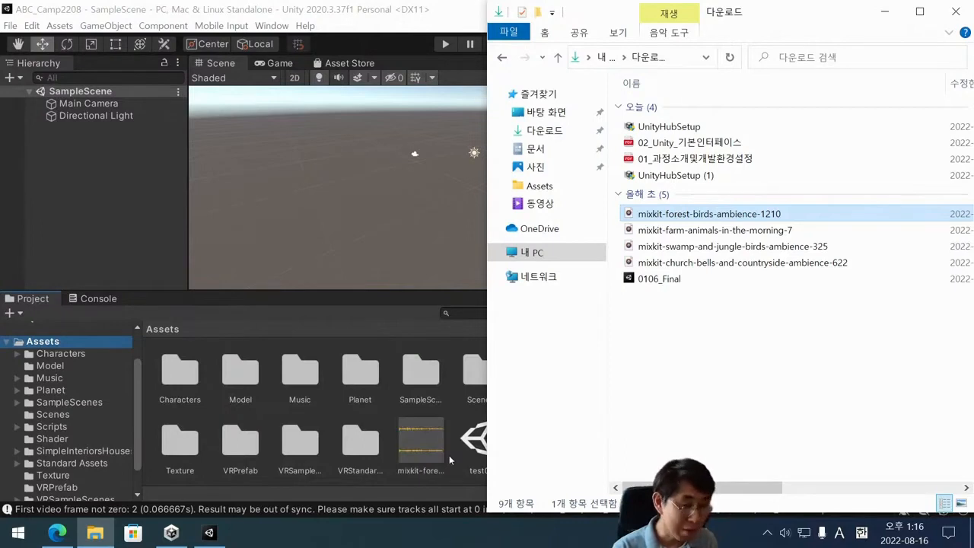
click(885, 11)
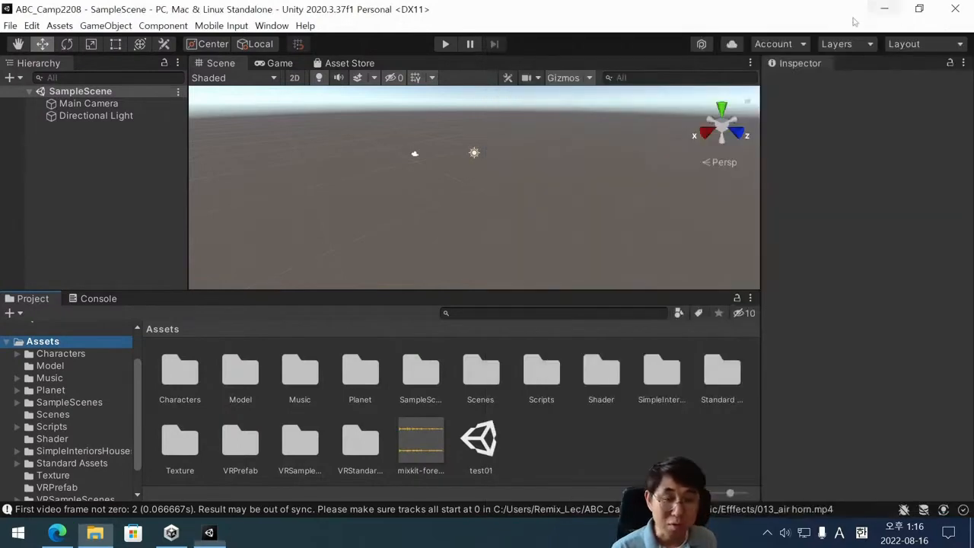
Inspect the import settings of the mixkit-forest-birds-ambience-1210 audio clip, followed by the Main Camera's properties.
click(421, 440)
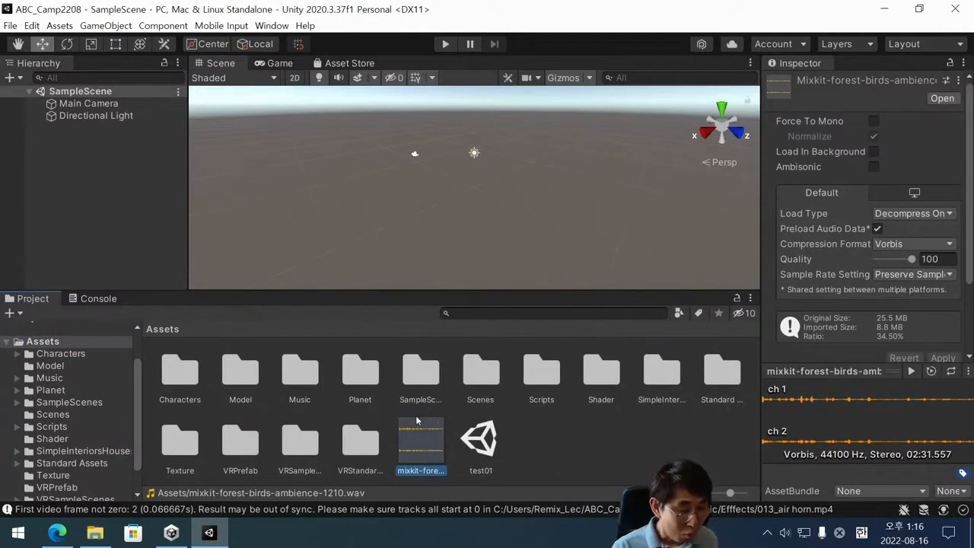
click(152, 189)
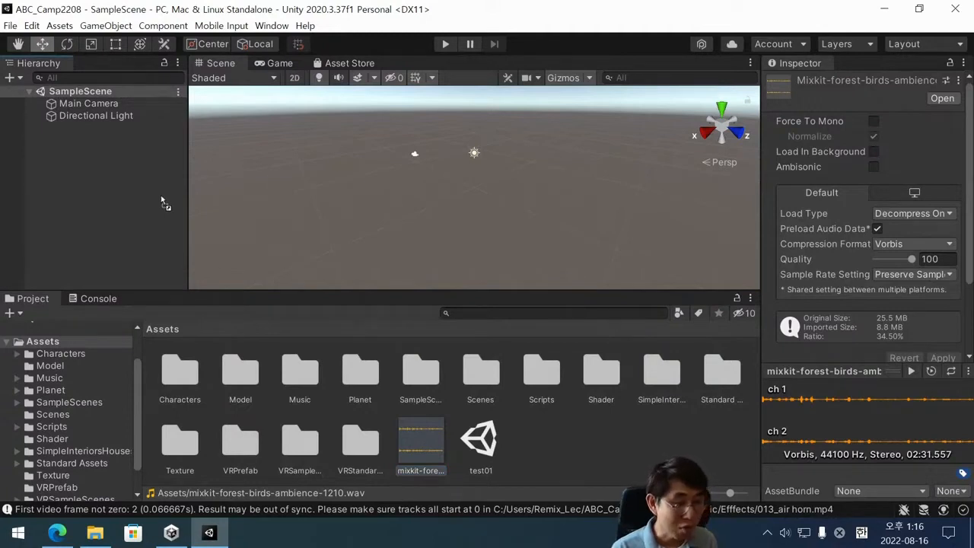
click(424, 457)
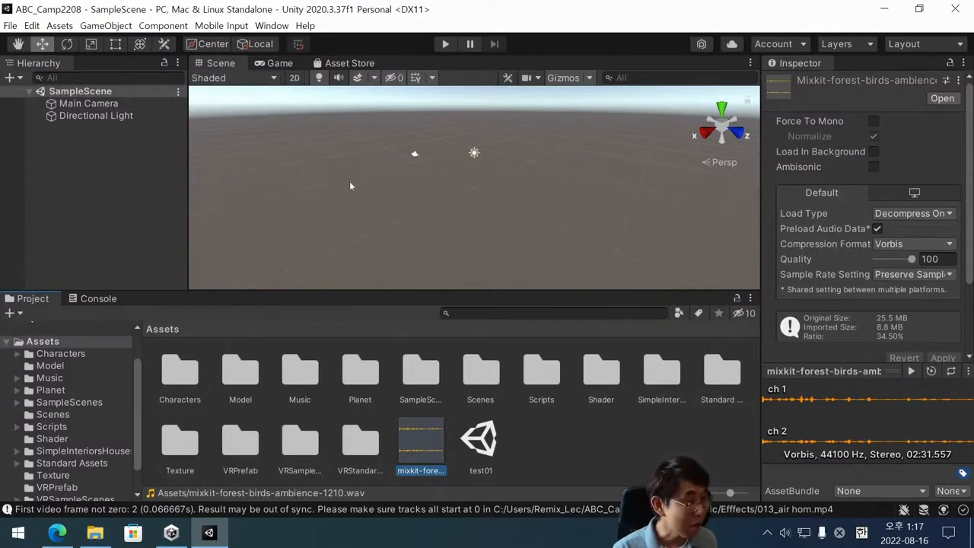
scroll(441, 135, up, 1)
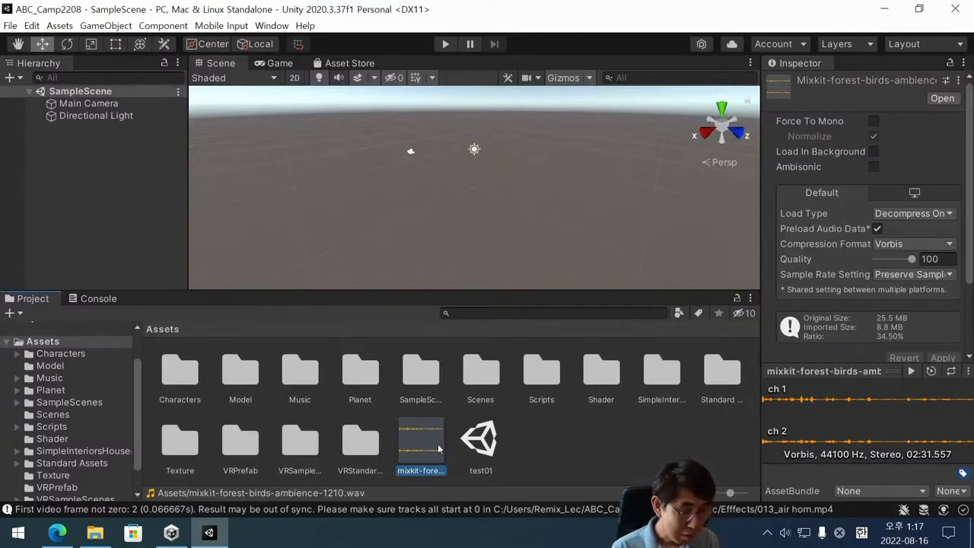
click(542, 462)
click(421, 442)
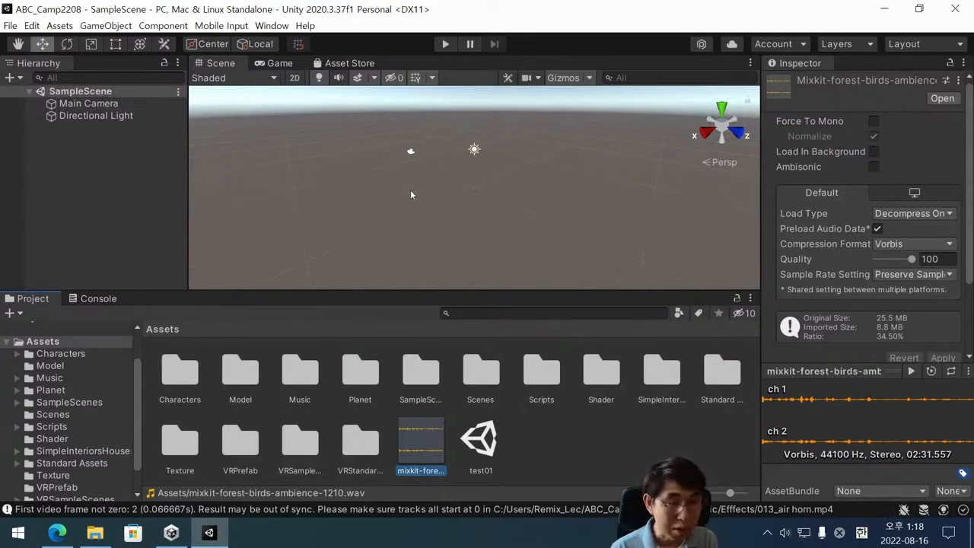
click(85, 103)
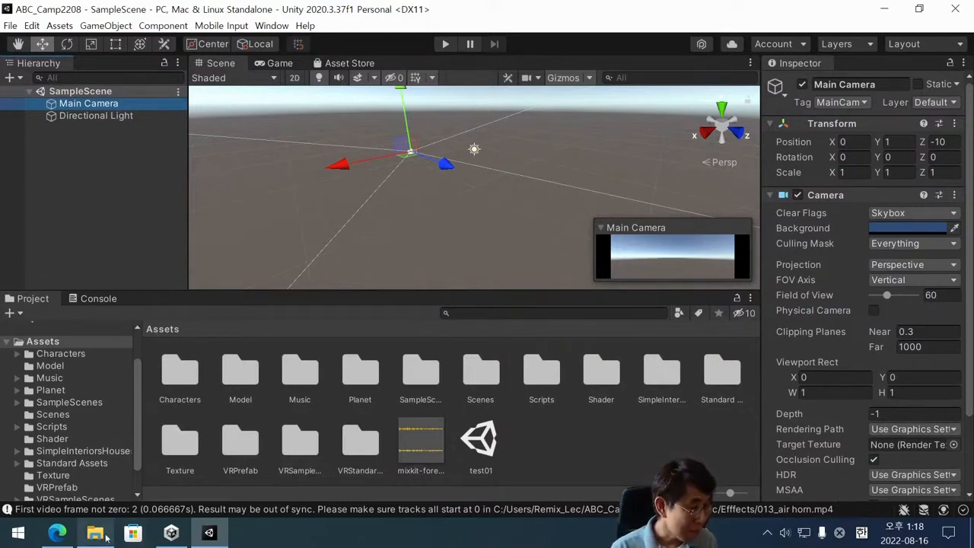
Switch to 02_Unity_기본인터페이스.pdf in Microsoft Edge, skim through to the Project Window (5) page, and return to Unity.
mouse_move(74, 545)
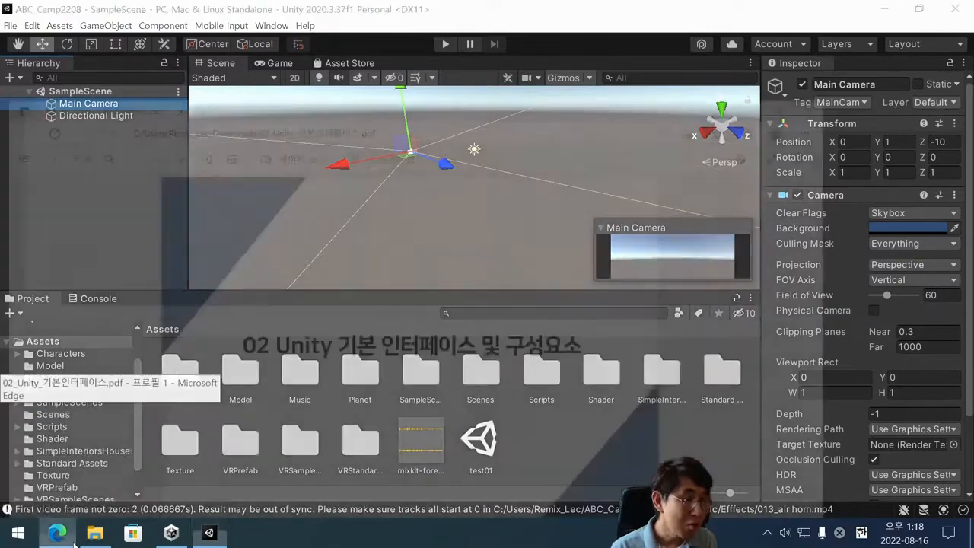
click(76, 427)
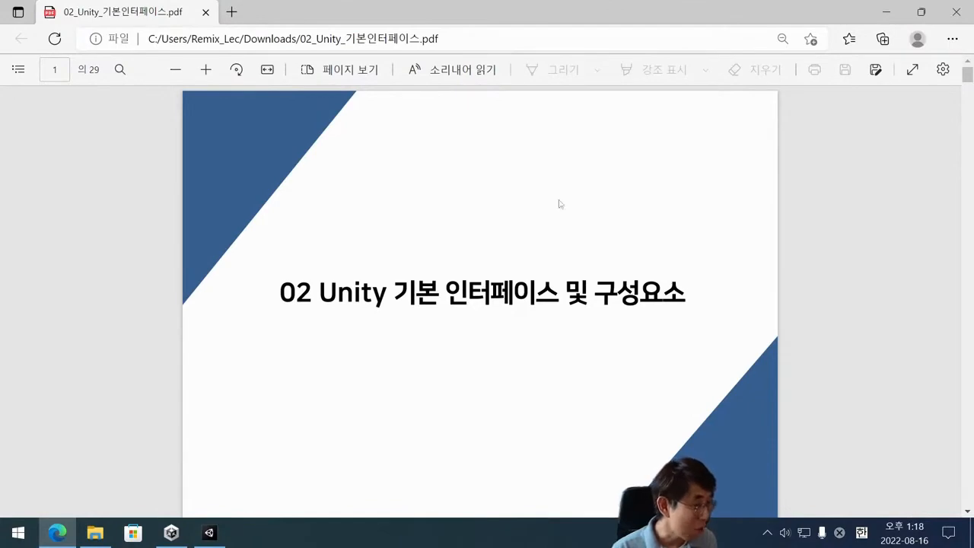
scroll(486, 277, down, 18)
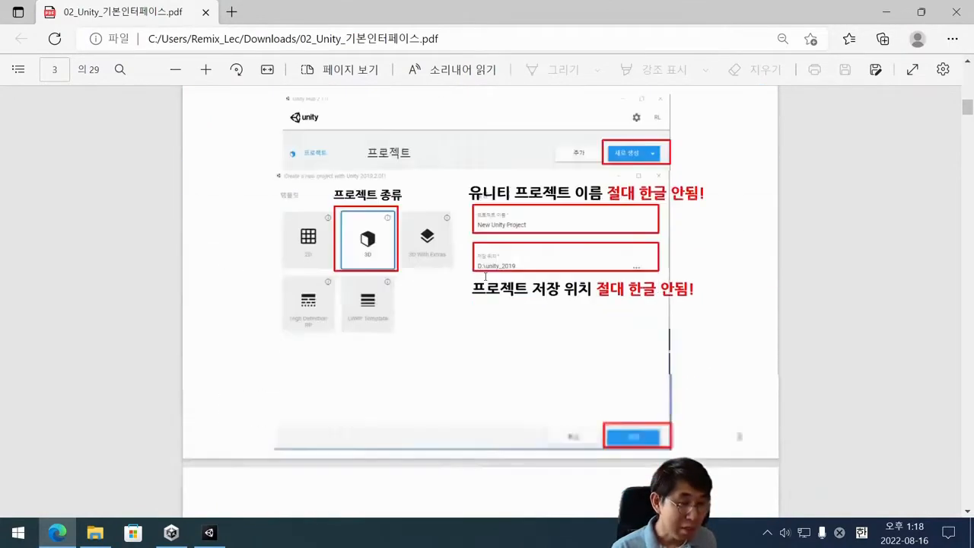
scroll(486, 276, down, 12)
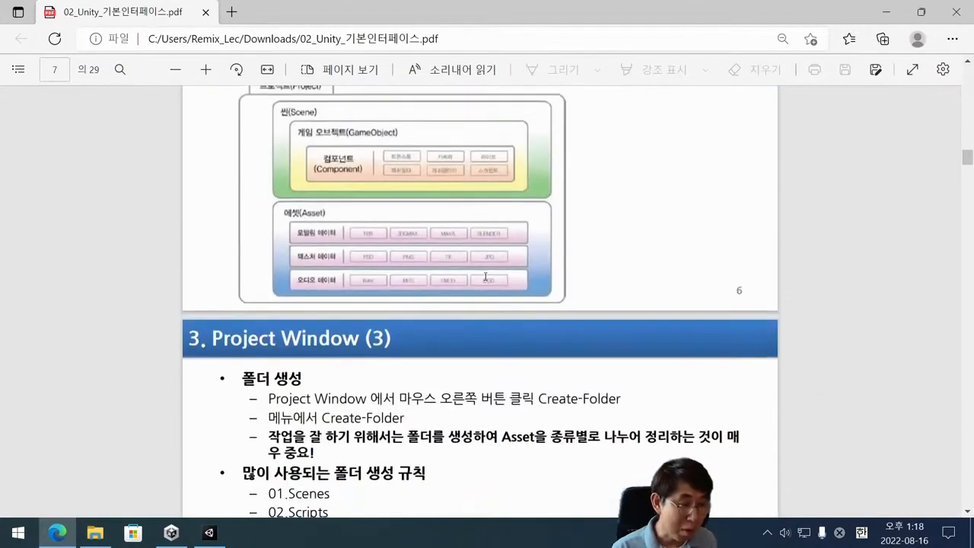
scroll(485, 277, down, 4)
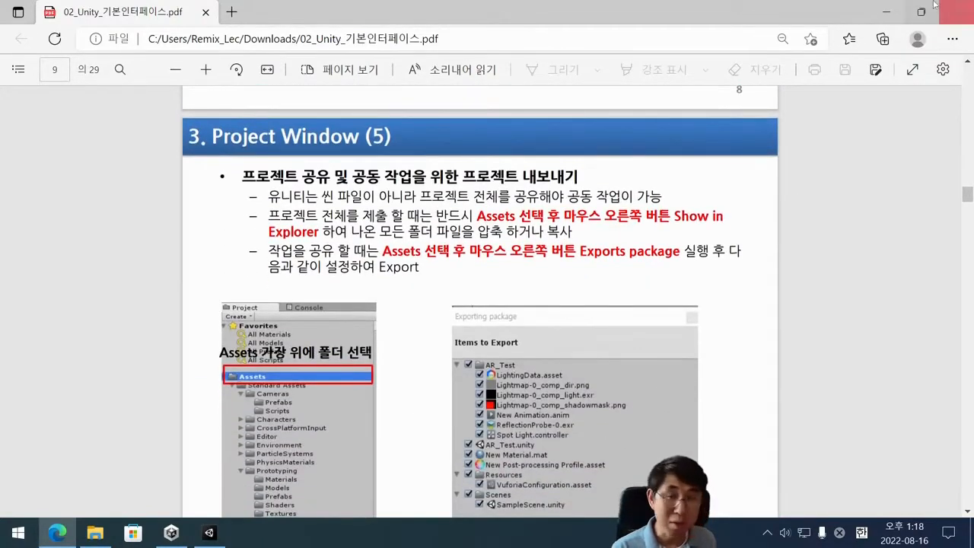
click(885, 12)
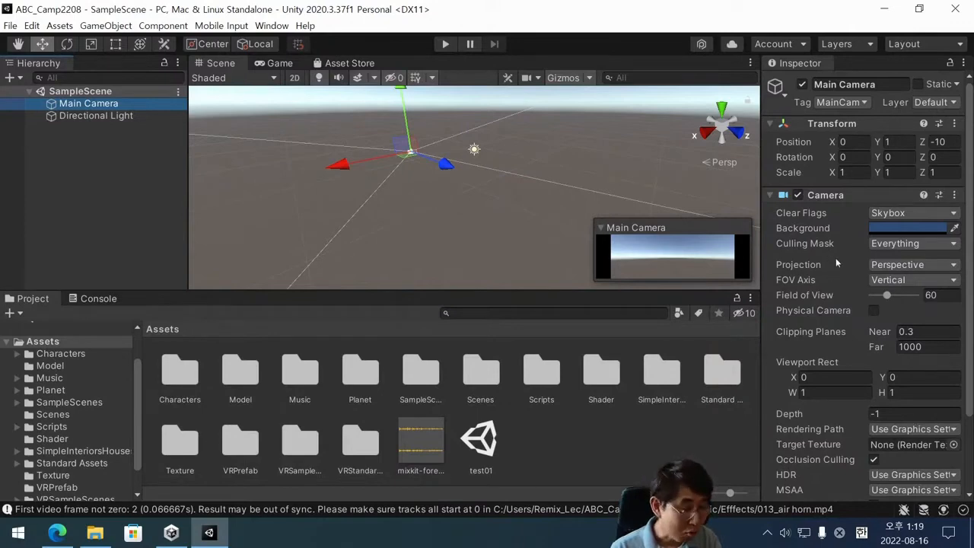
Create a new scene from the Basic (Built-in) template.
mouse_move(836, 257)
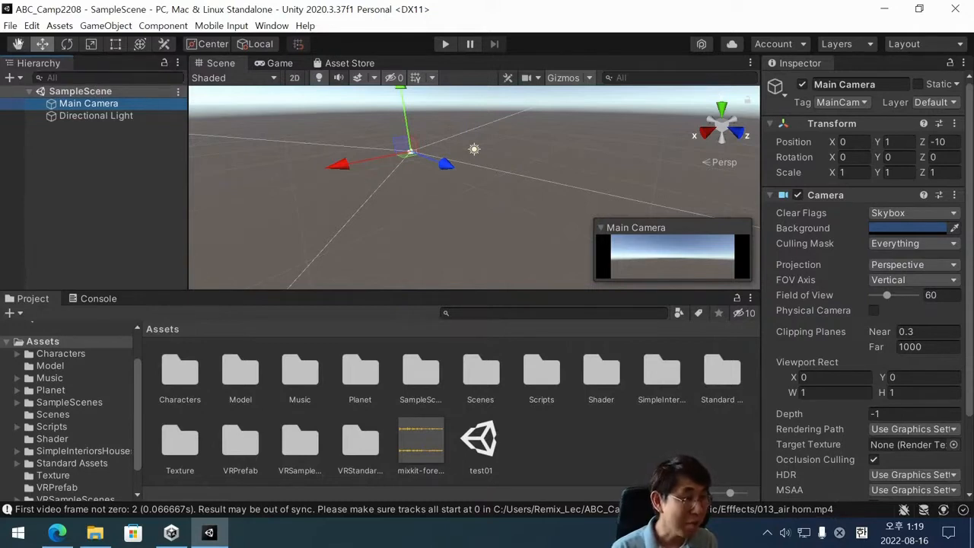
click(9, 26)
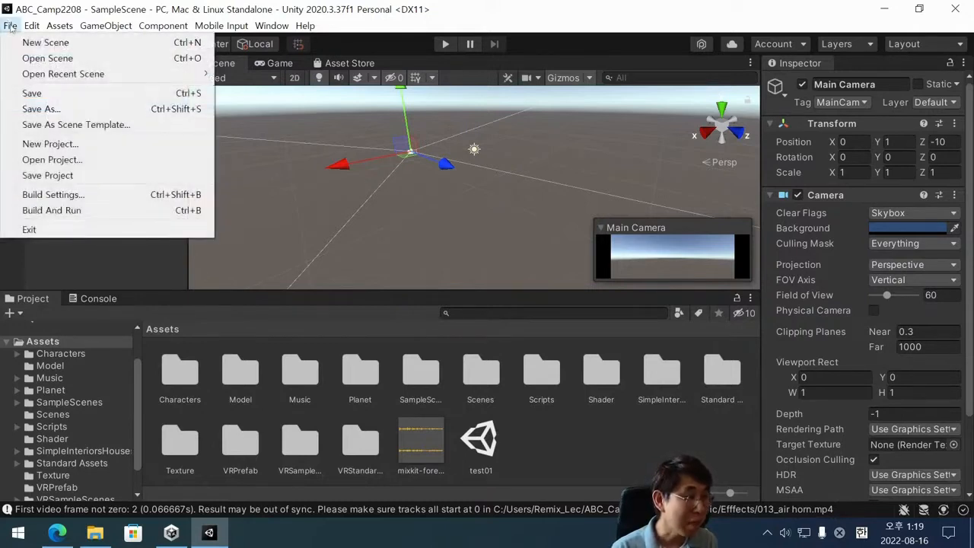
click(10, 27)
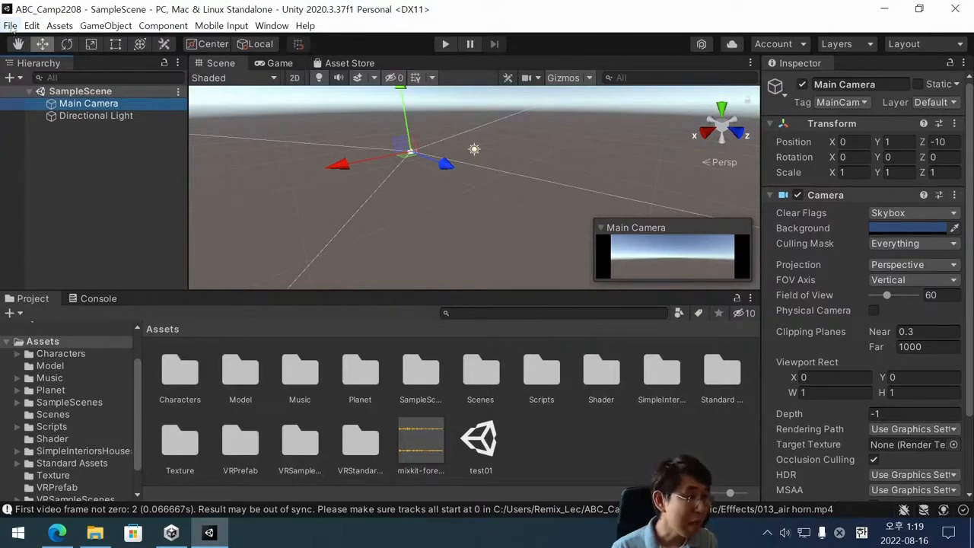
click(10, 28)
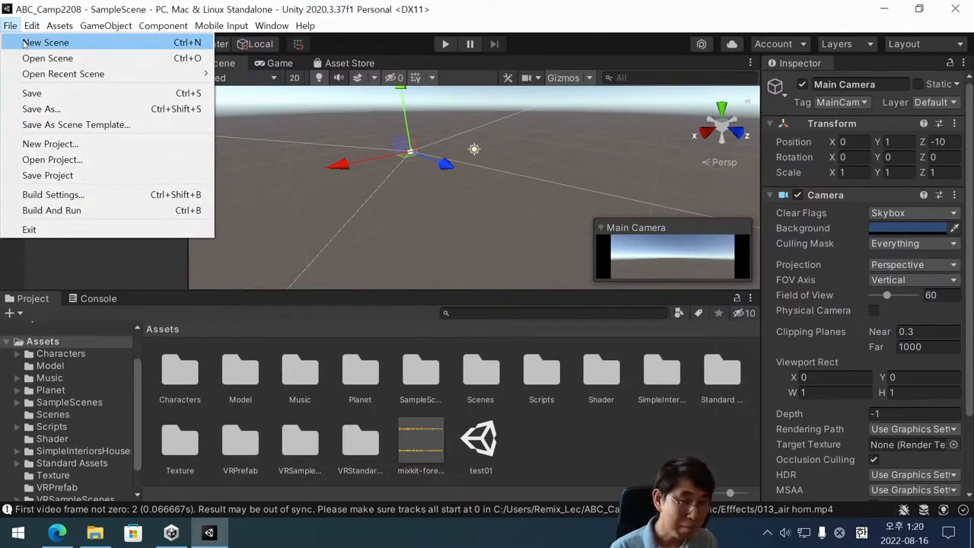
click(24, 43)
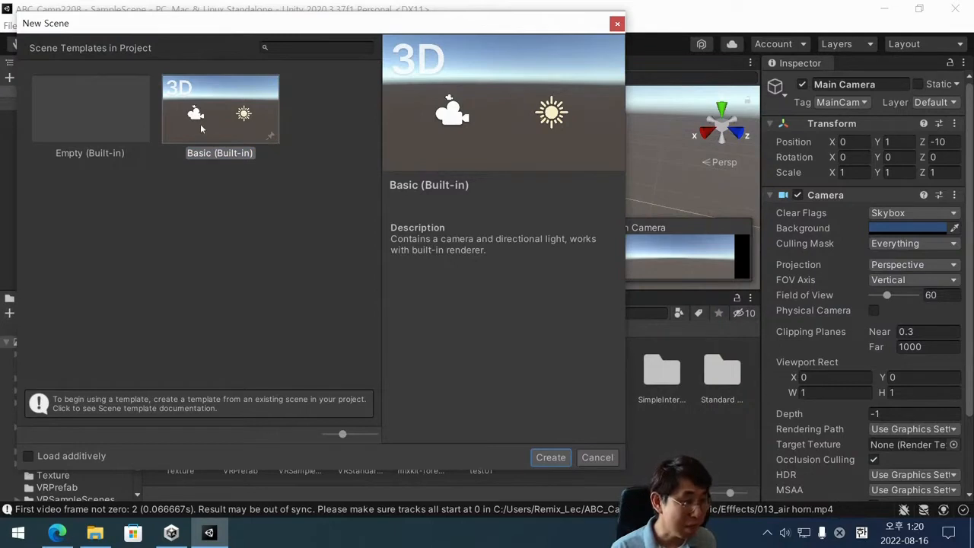
click(253, 111)
click(556, 459)
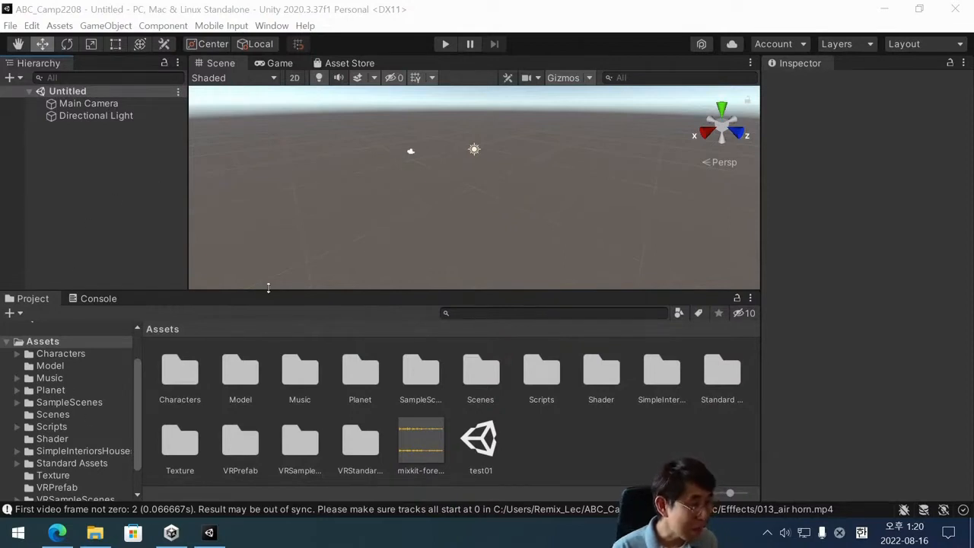
click(16, 26)
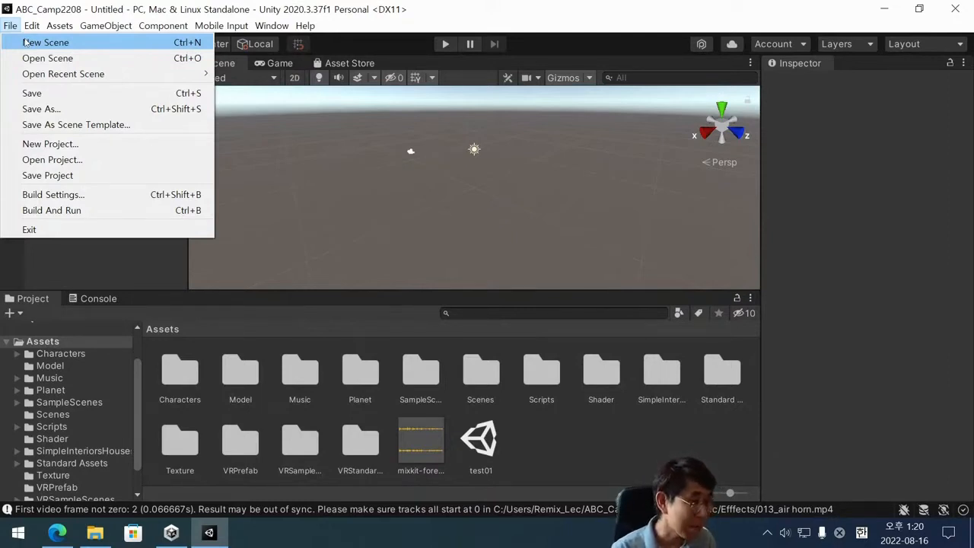
click(146, 286)
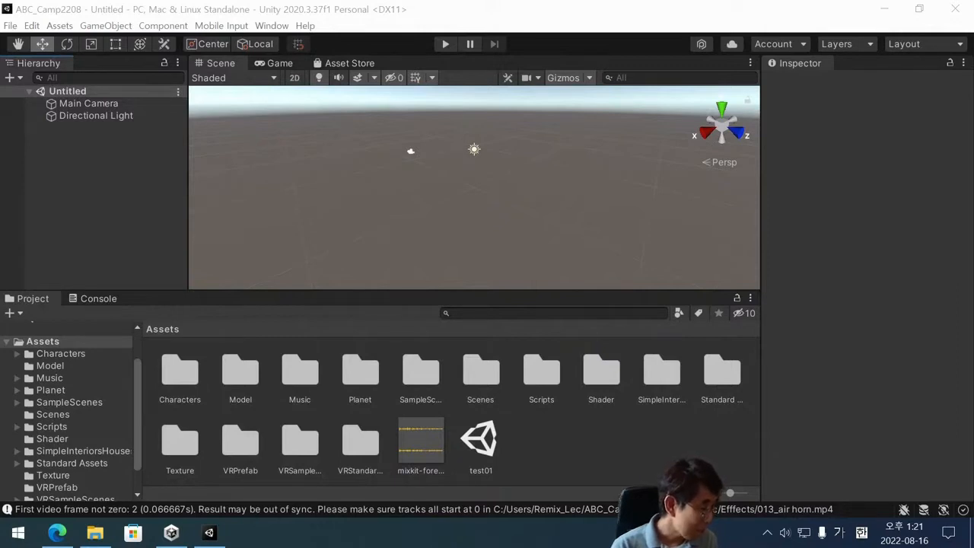
key(Hangul)
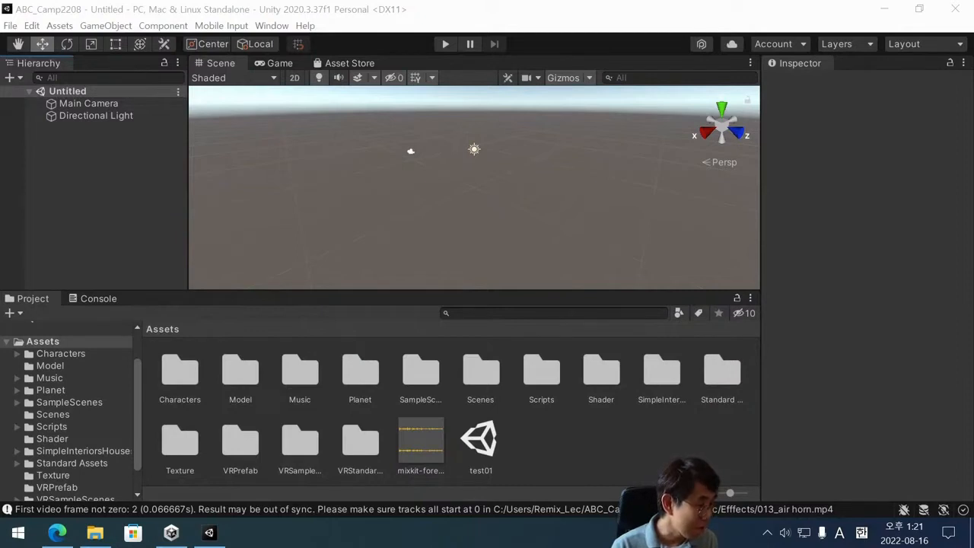
key(Hangul)
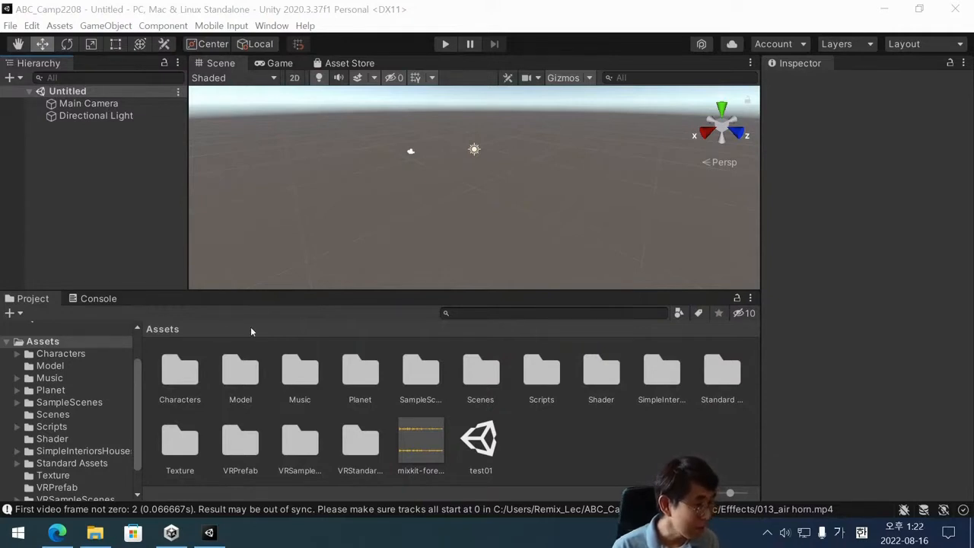
click(147, 211)
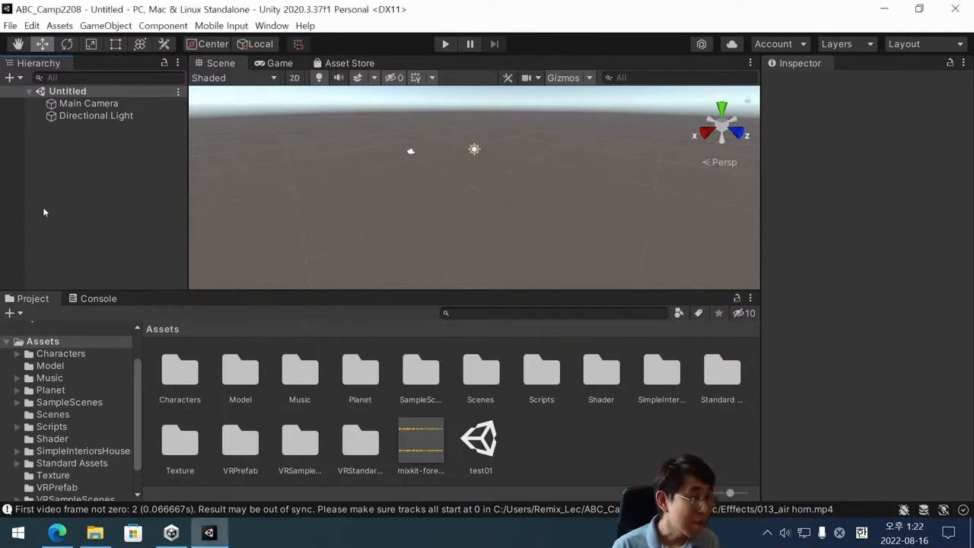
click(11, 26)
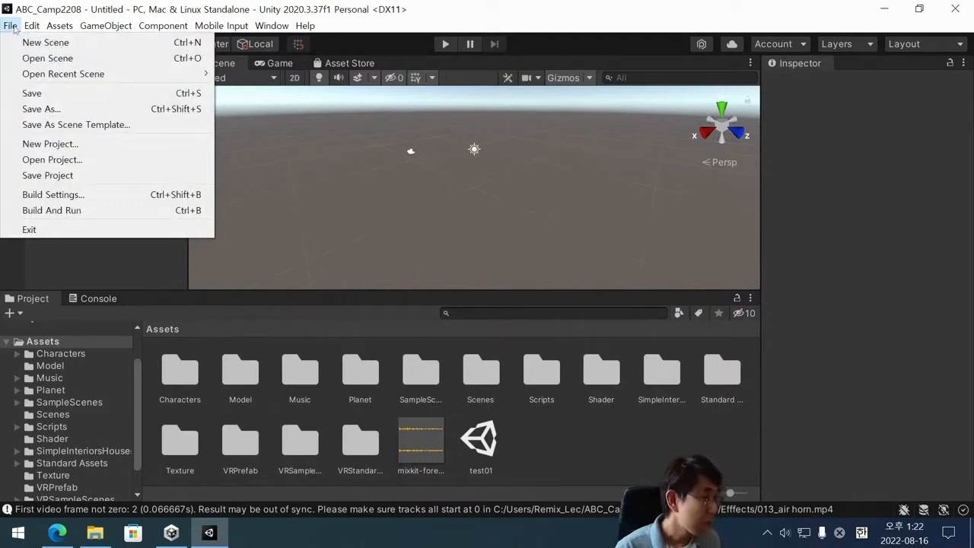
click(57, 98)
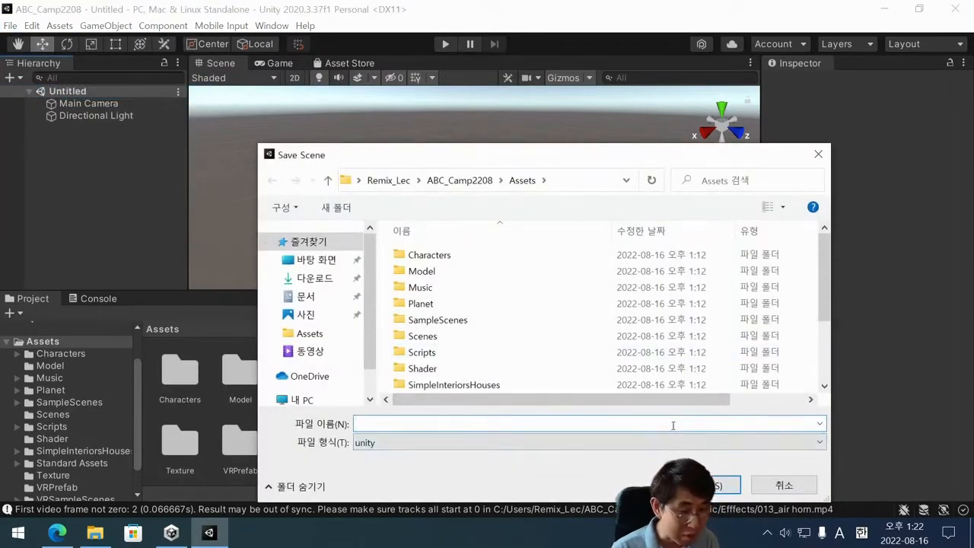
click(788, 489)
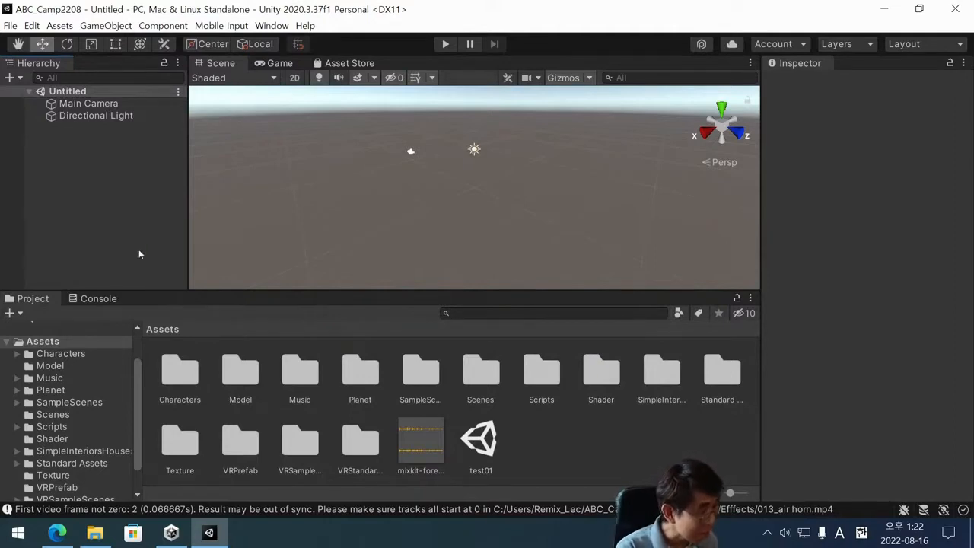
Save the untitled scene as 1st in the project's root Assets folder.
key(ctrl+s)
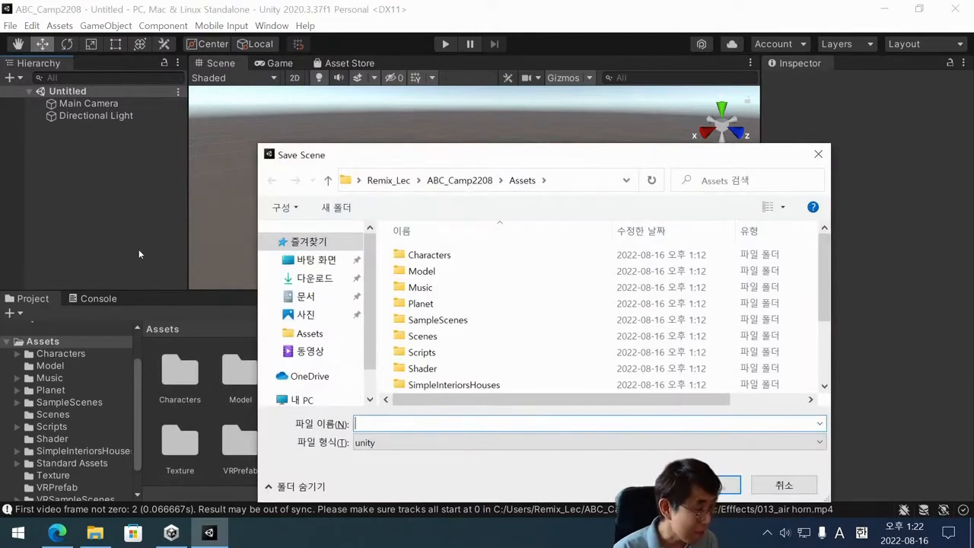
text(1st)
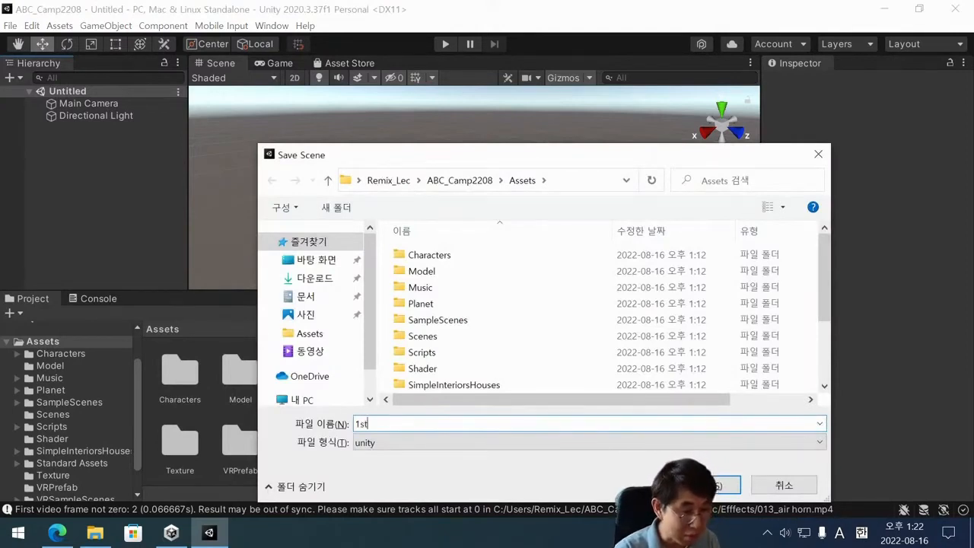
key(Return)
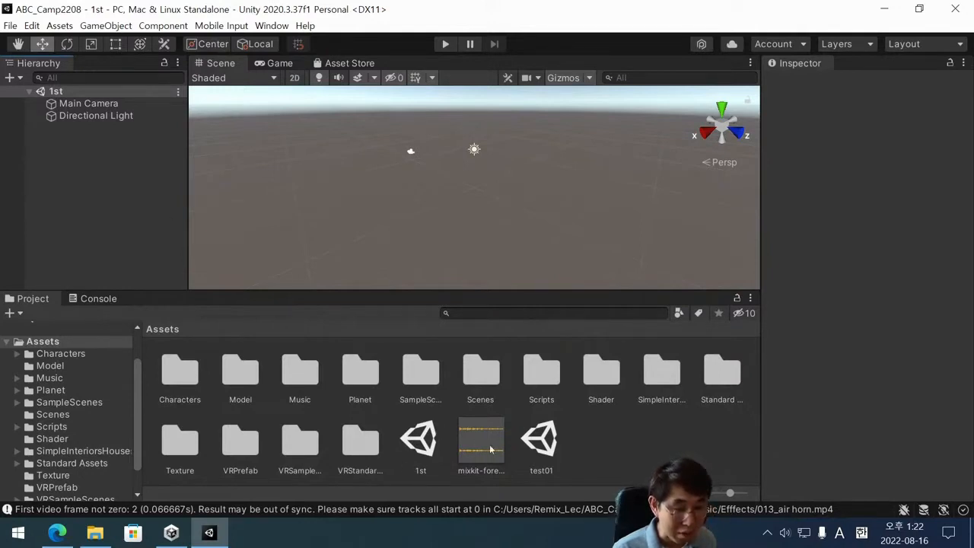
Inspect the 1st scene asset and the properties of the scene's Main Camera and Directional Light.
click(424, 444)
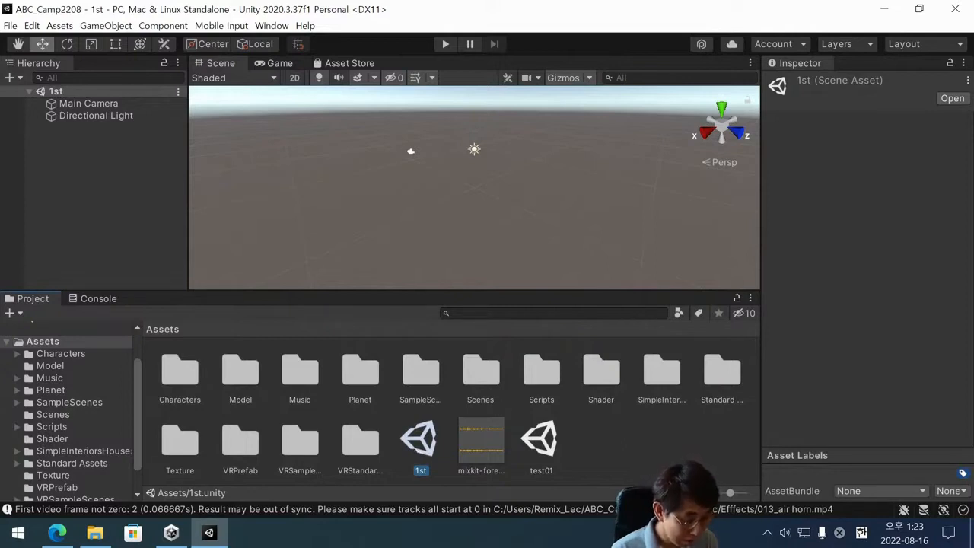
click(119, 192)
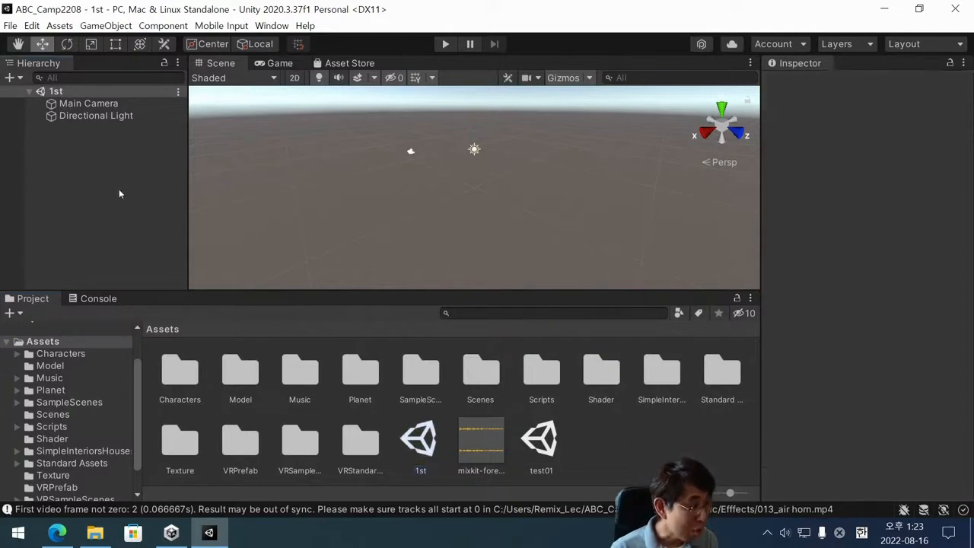
click(118, 102)
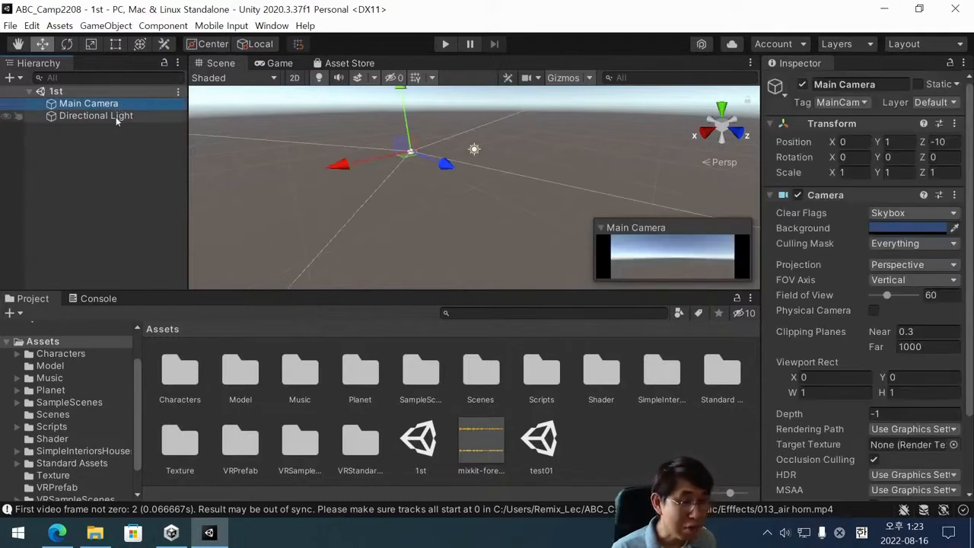
click(116, 116)
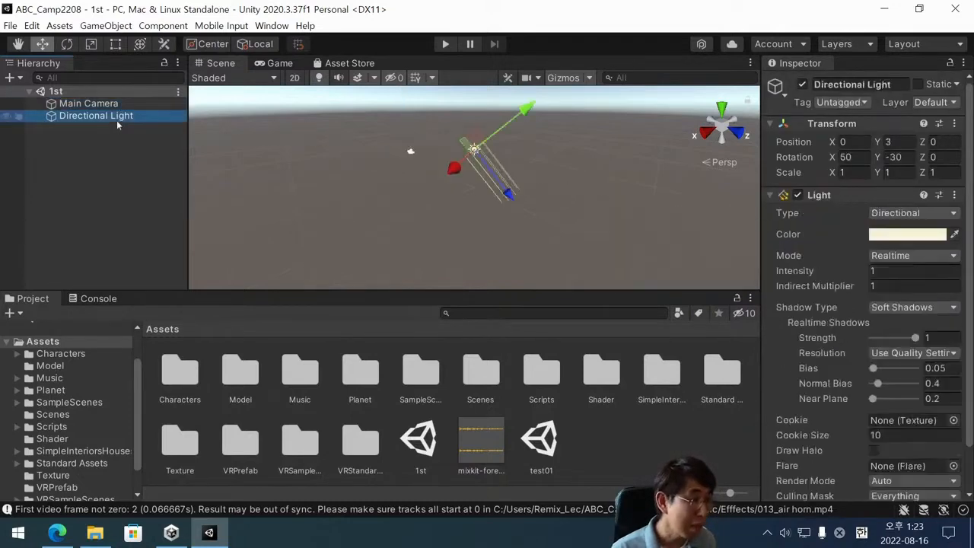
click(88, 103)
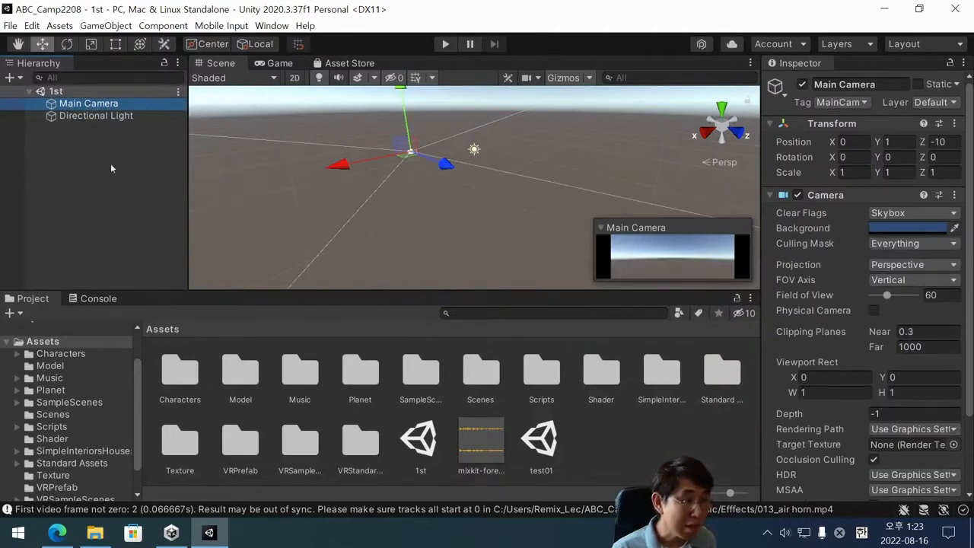
scroll(409, 206, up, 5)
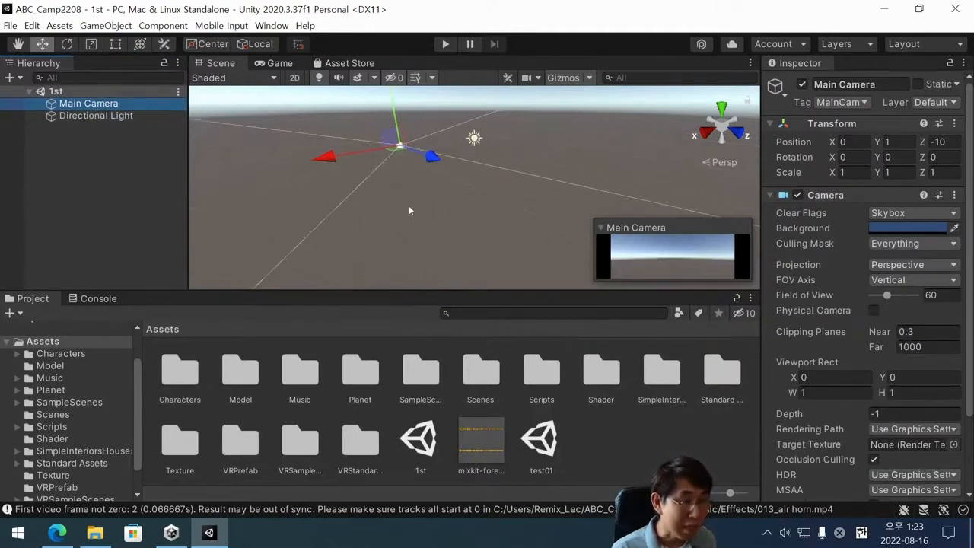
Select the Main Camera and the Directional Light alternately in the Hierarchy to compare their gizmos and component properties.
middle_drag(408, 206, 458, 249)
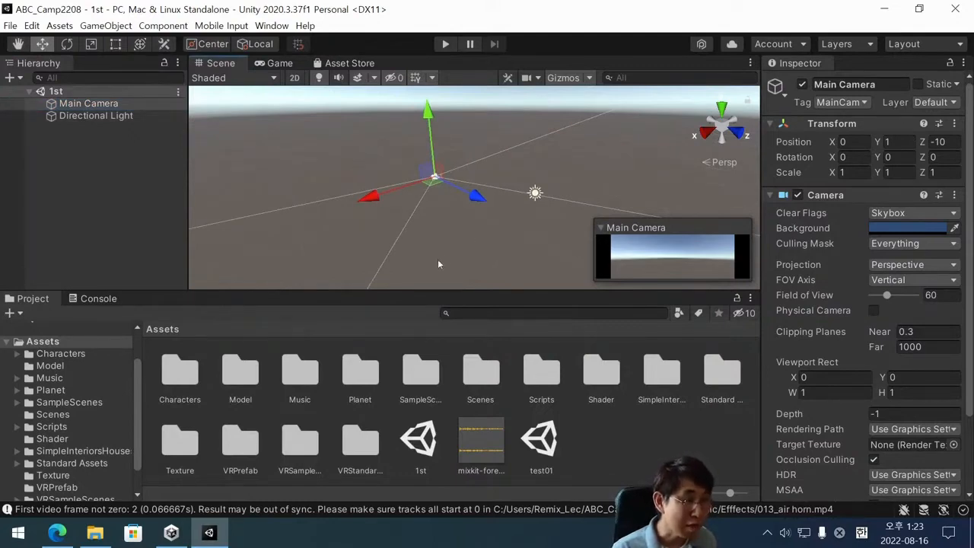
click(54, 170)
click(73, 105)
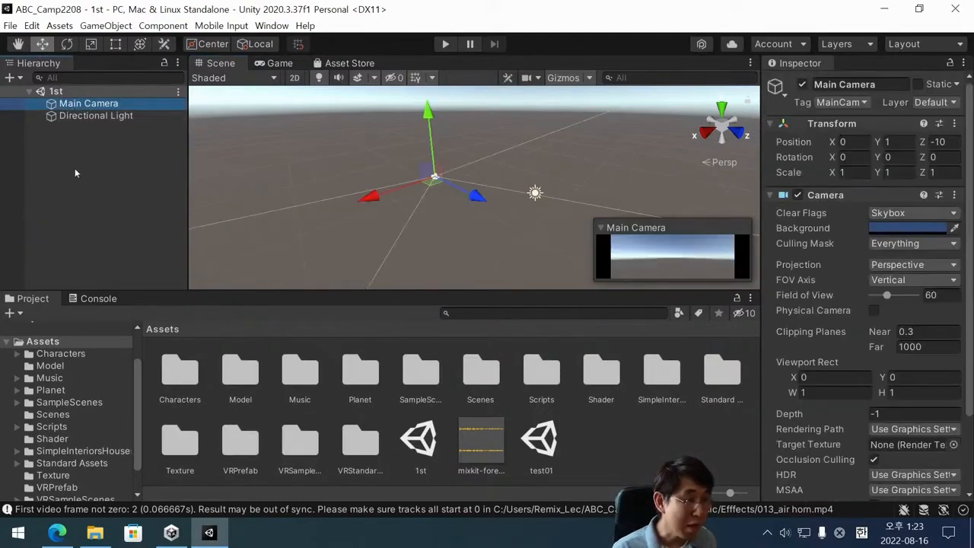
click(74, 145)
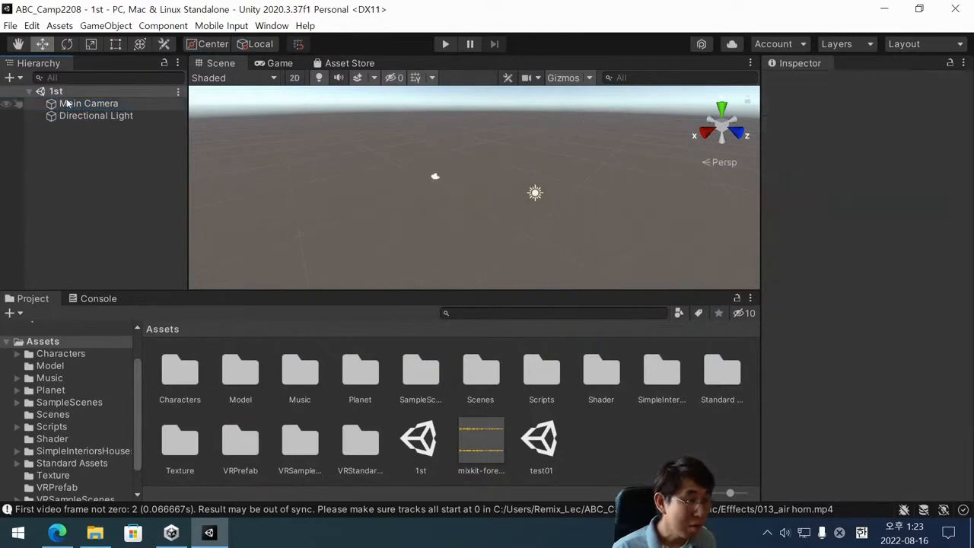
click(67, 104)
click(76, 146)
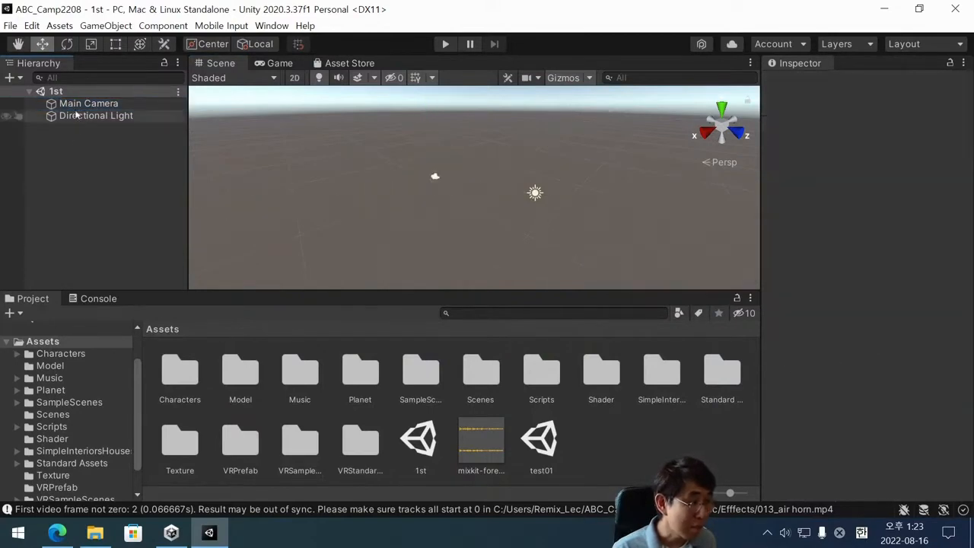
click(77, 116)
click(85, 104)
click(84, 117)
click(96, 104)
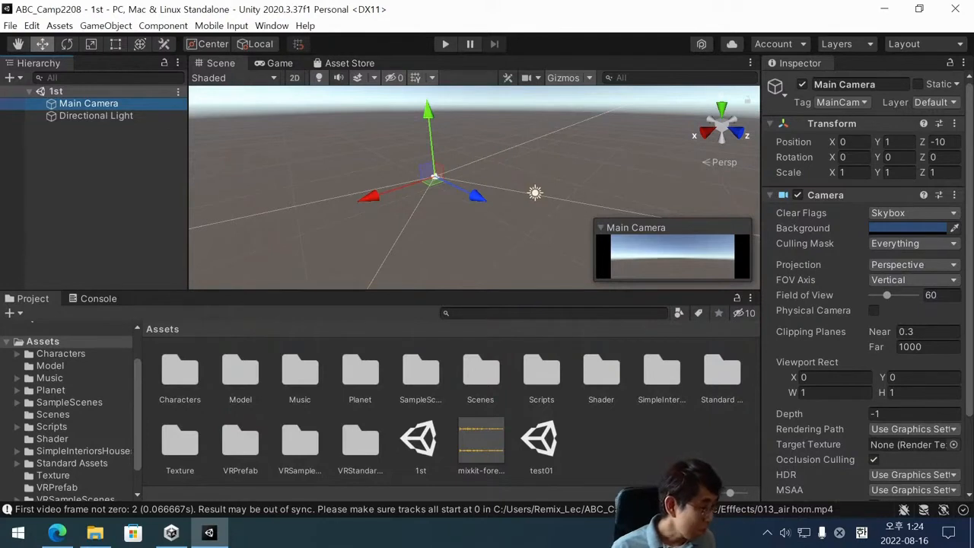
click(138, 217)
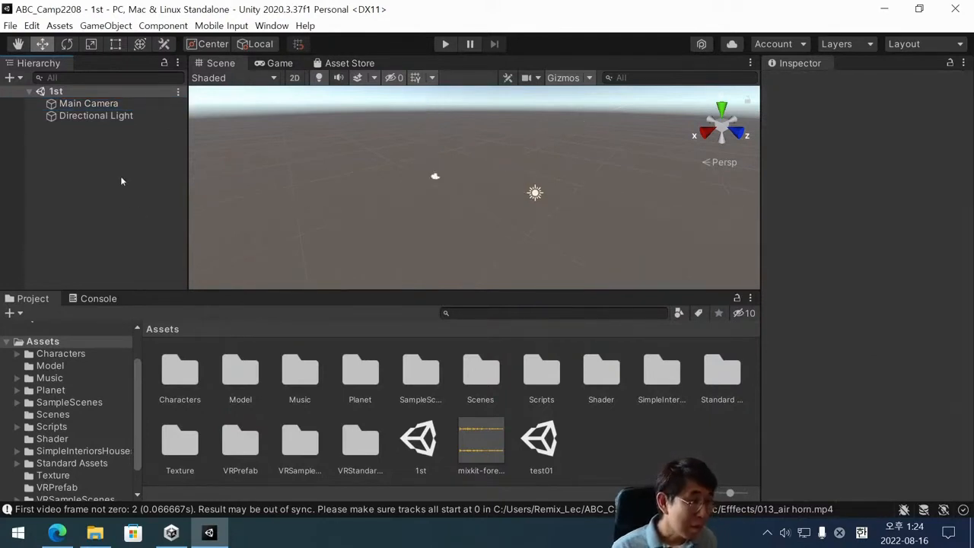
click(77, 104)
click(98, 118)
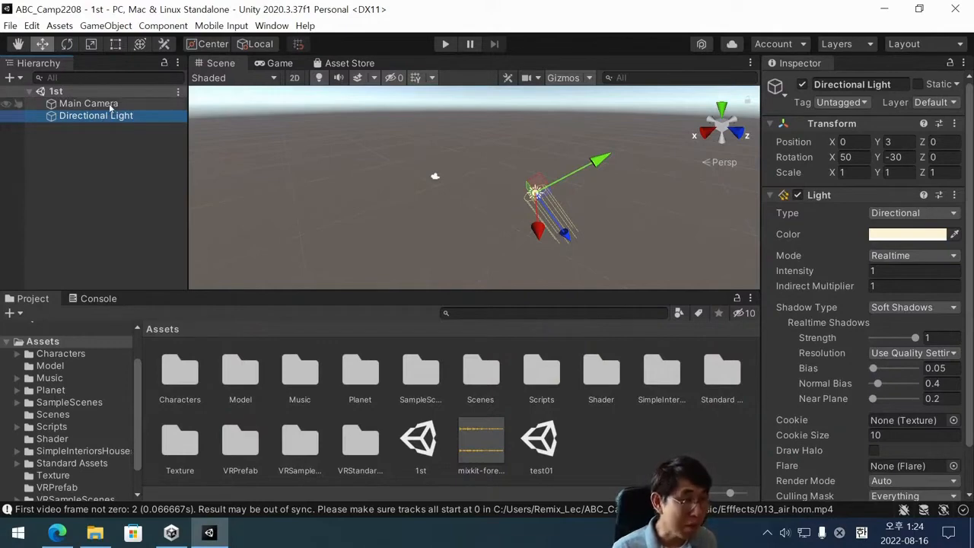
click(92, 106)
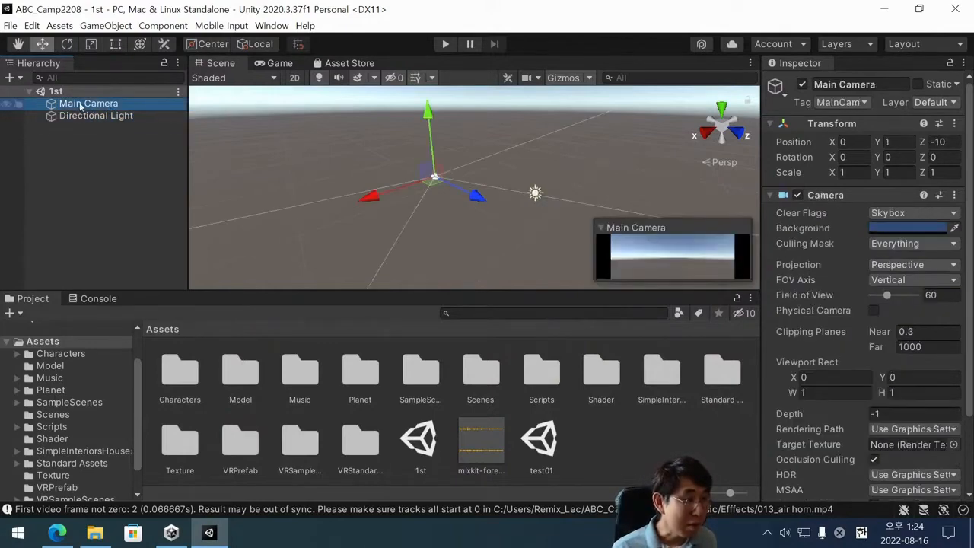
Frame the Main Camera and the Directional Light alternately in the Scene view to examine where each sits.
double_click(84, 104)
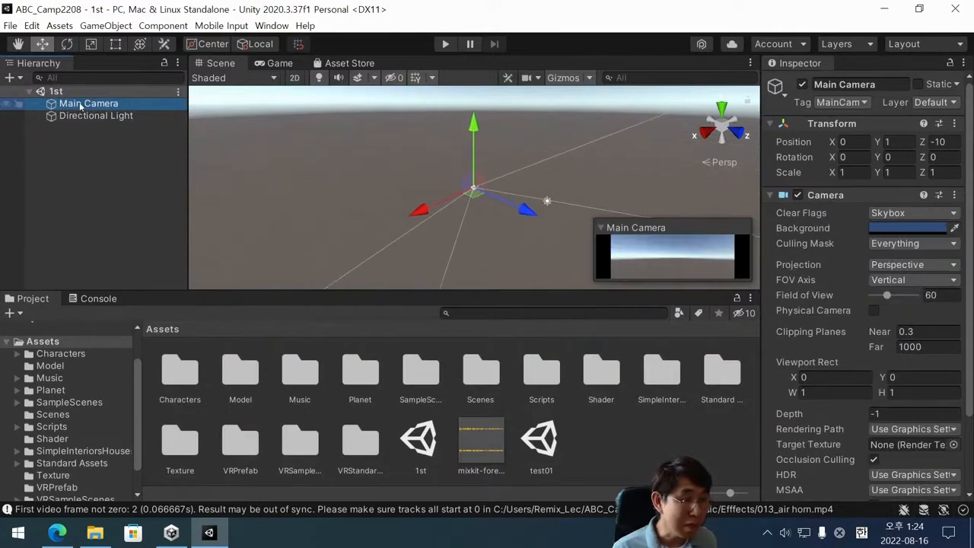
click(101, 116)
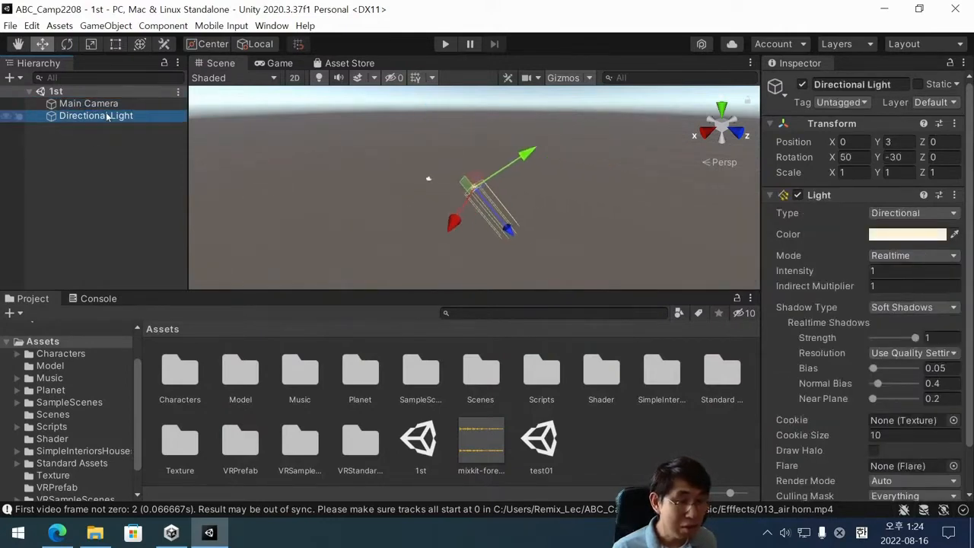
click(108, 105)
double_click(118, 116)
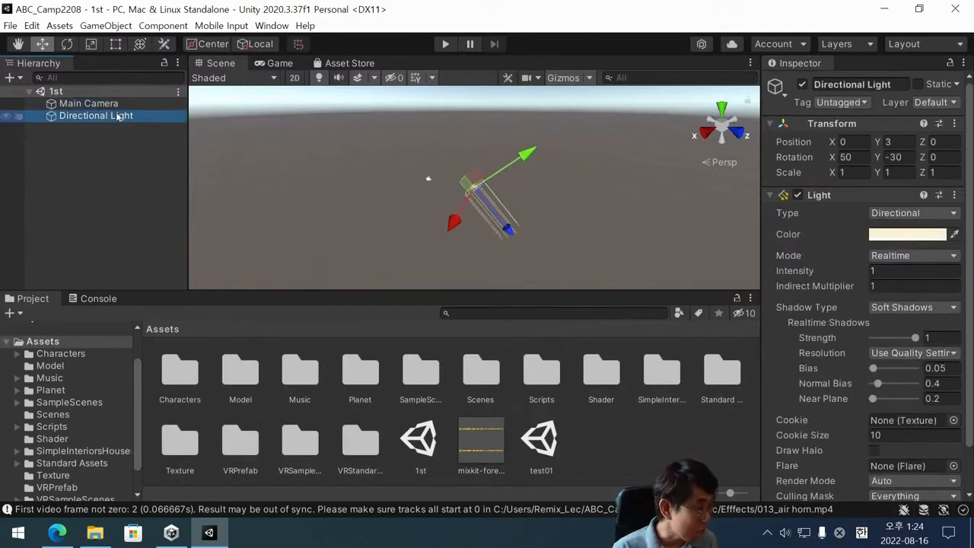
double_click(140, 104)
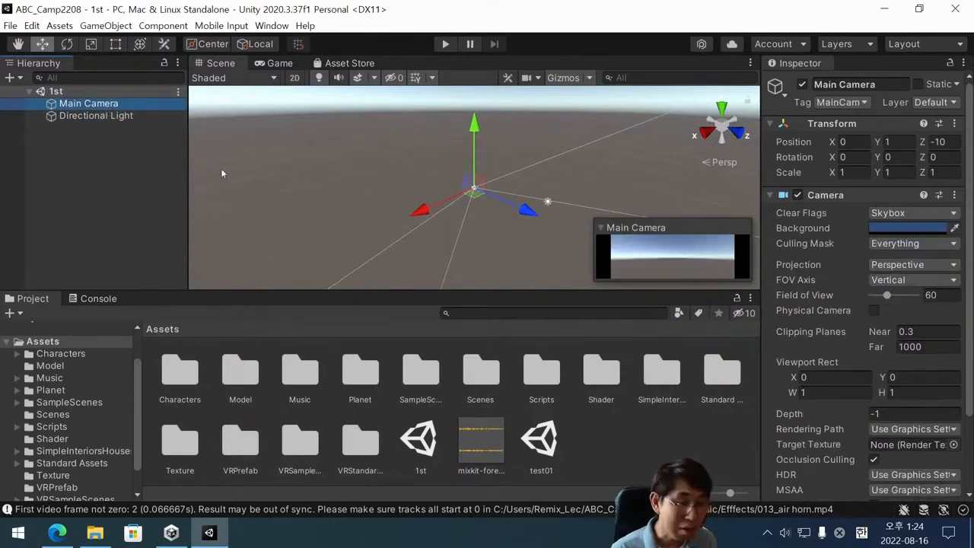
double_click(96, 106)
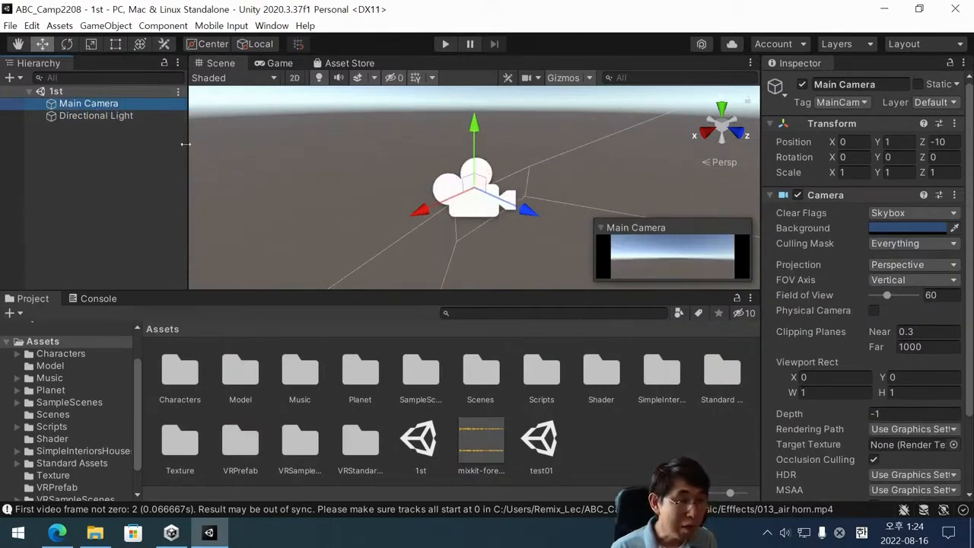
double_click(89, 115)
double_click(88, 104)
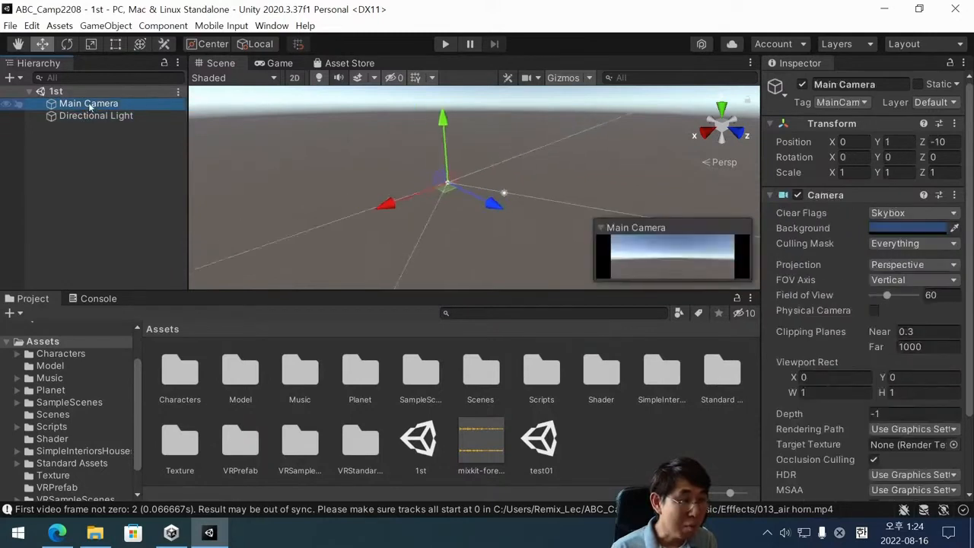
double_click(90, 115)
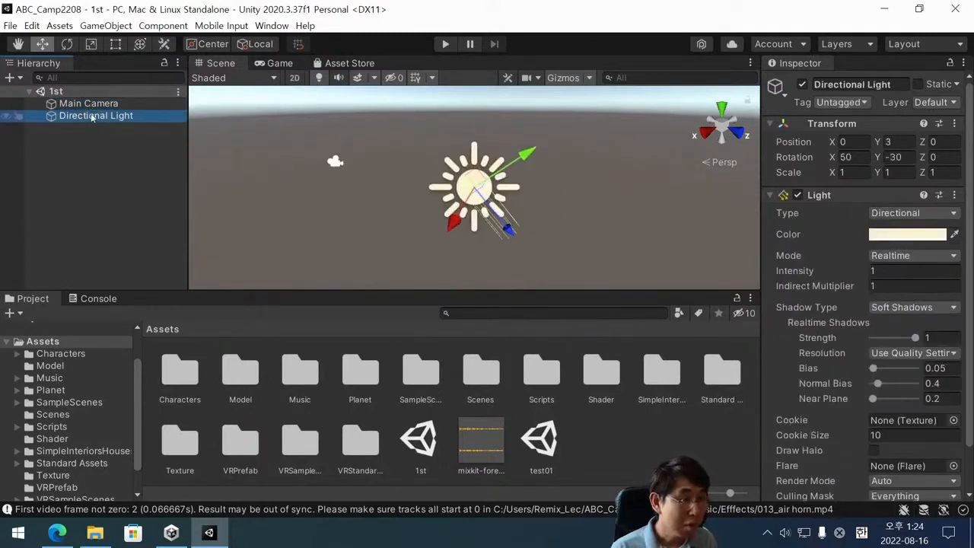
double_click(92, 105)
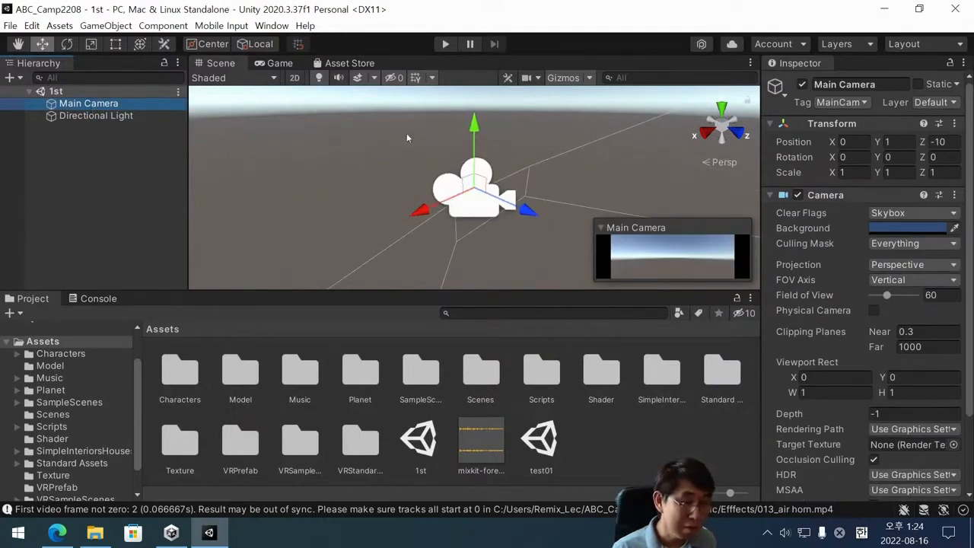
click(107, 117)
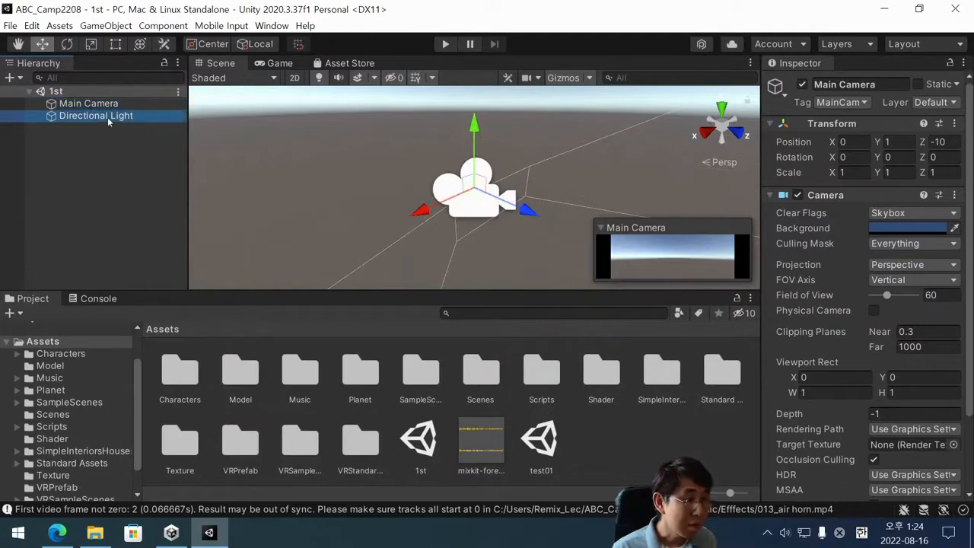
double_click(107, 118)
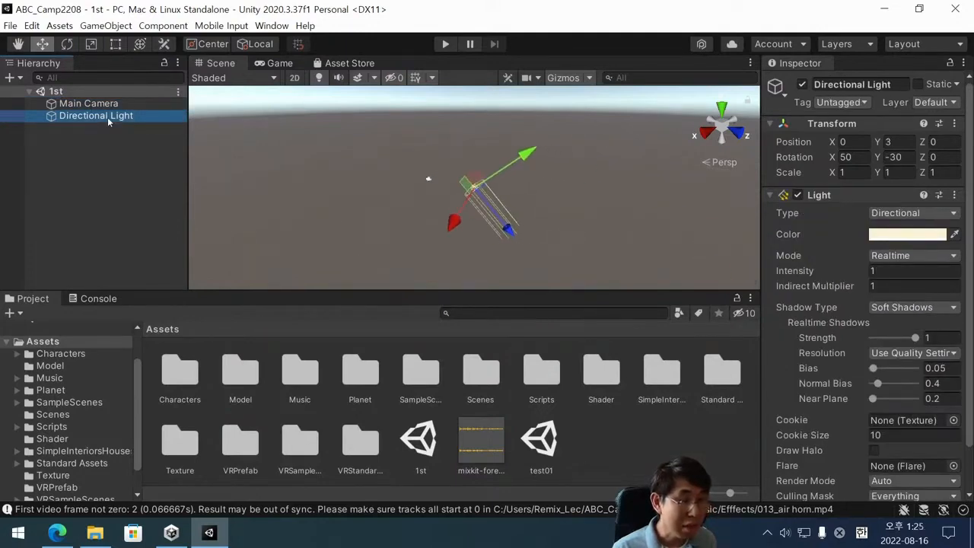
double_click(107, 117)
click(114, 154)
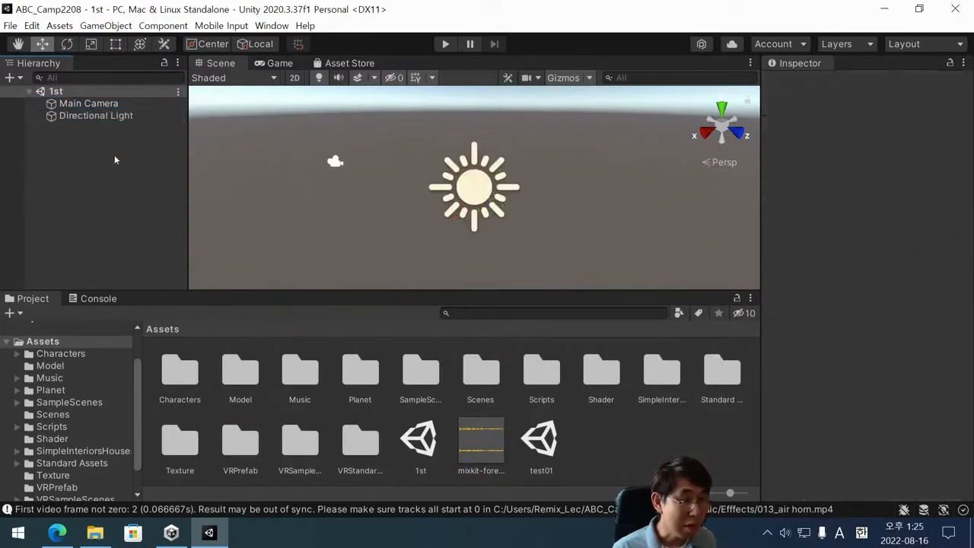
click(114, 116)
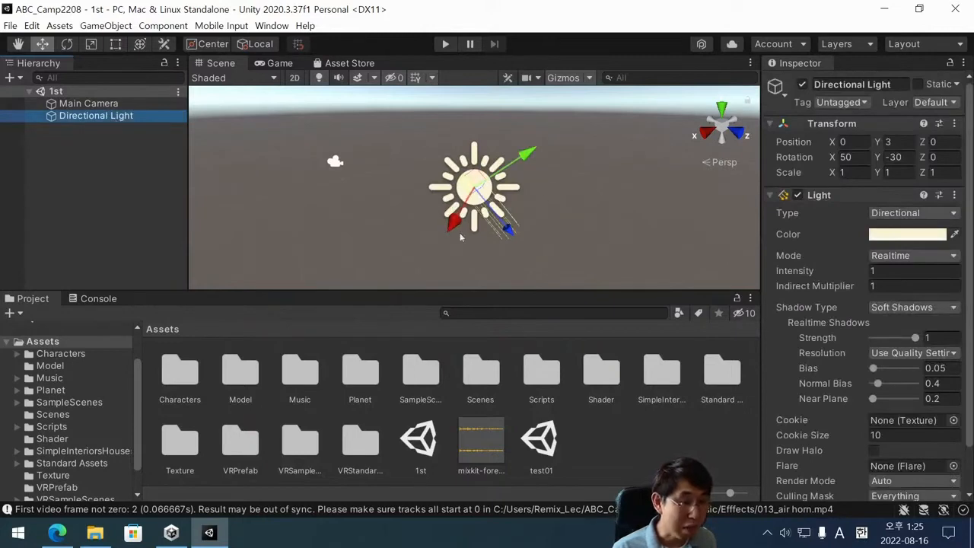
double_click(88, 103)
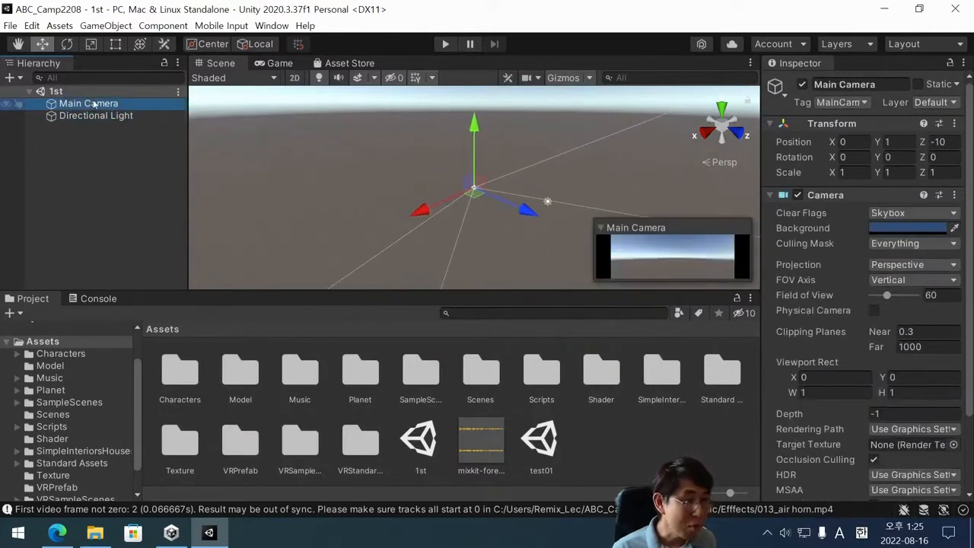
scroll(509, 225, down, 3)
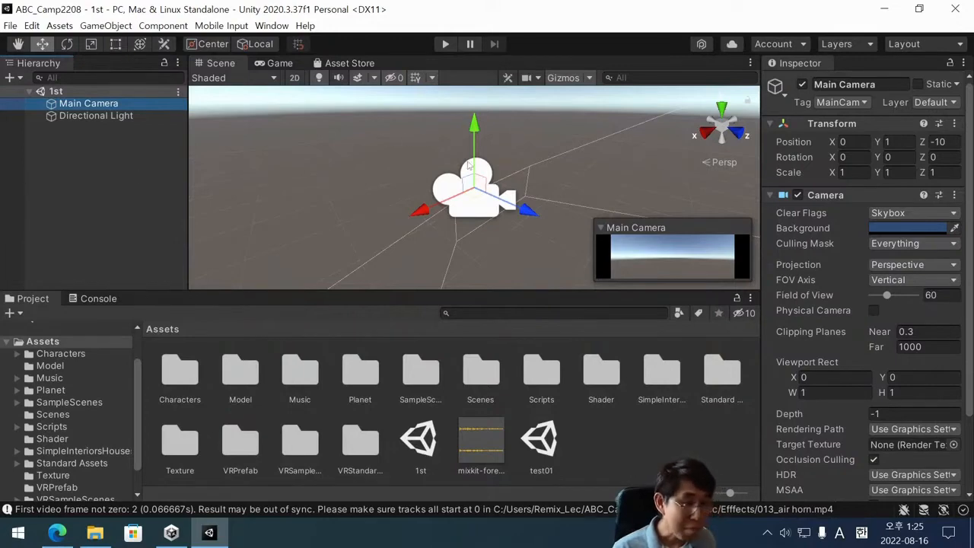
Examine the Main Camera's Inspector properties from the Camera component down to the Audio Listener.
click(84, 115)
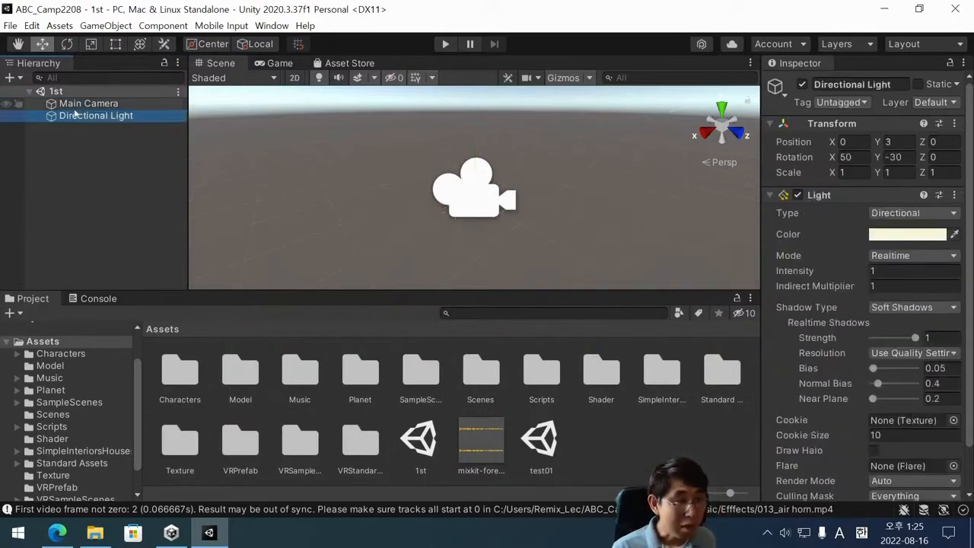
click(82, 104)
click(93, 144)
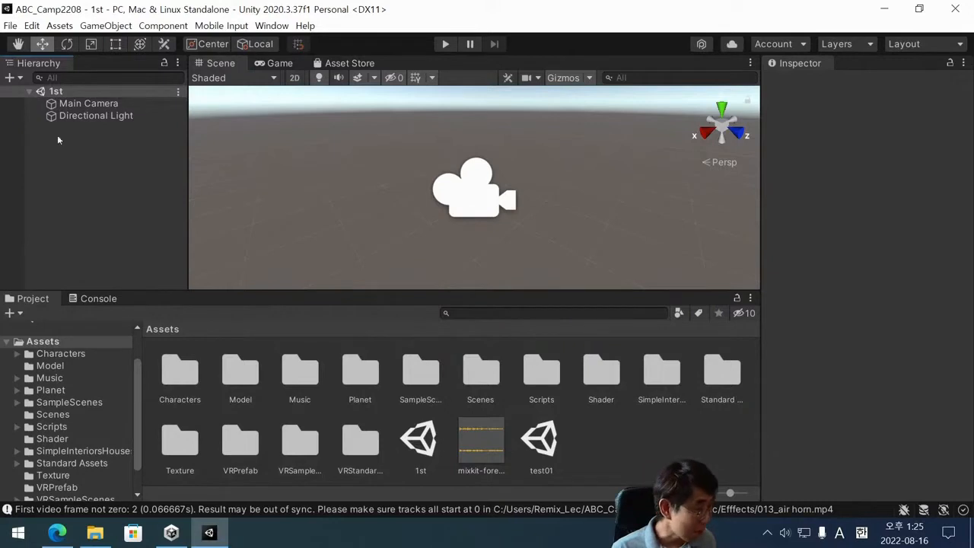
click(104, 107)
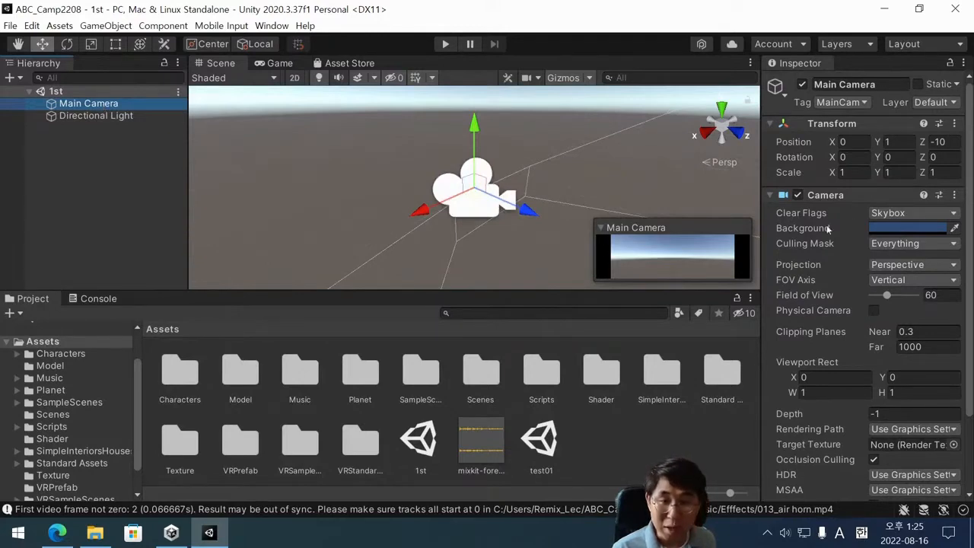
scroll(829, 229, down, 3)
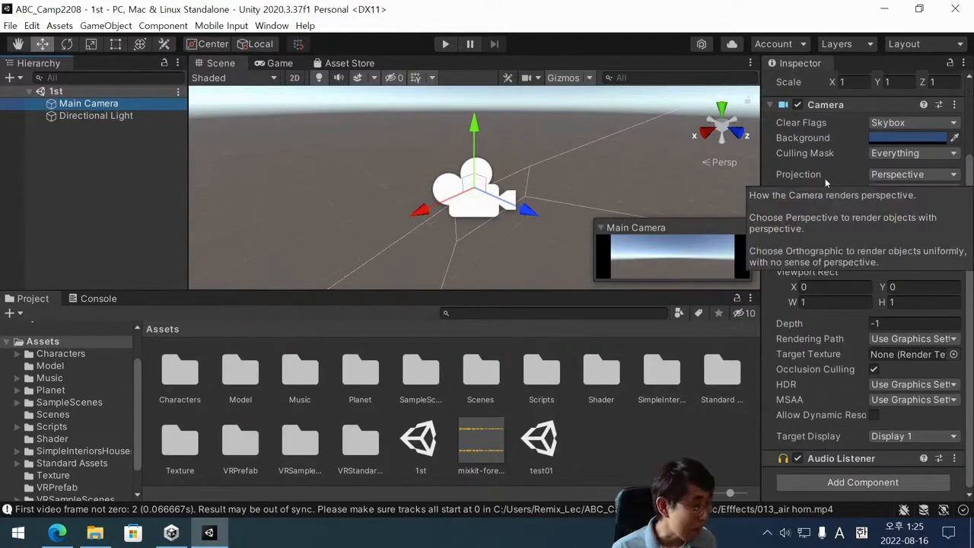
Frame the Directional Light in the Scene view and examine its Transform and Light properties.
click(84, 119)
double_click(101, 117)
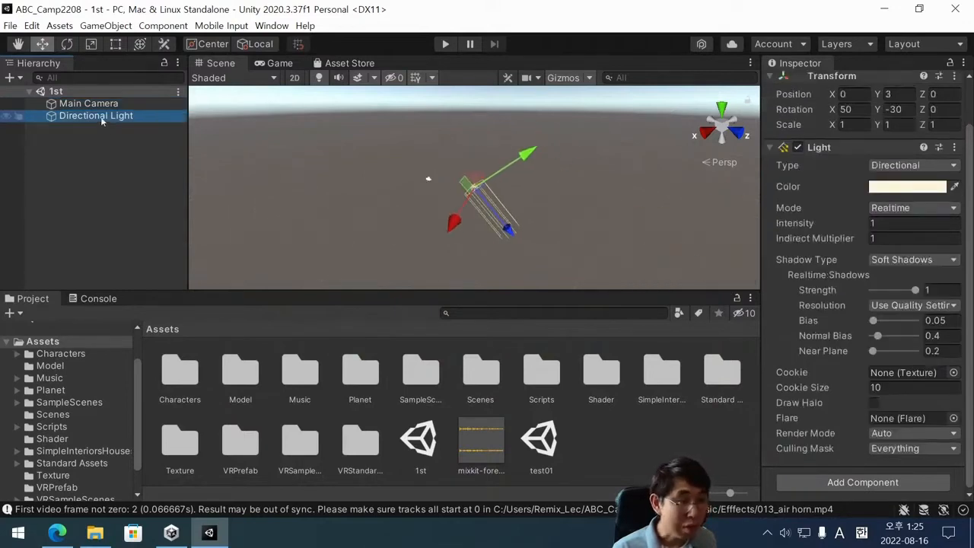
click(194, 172)
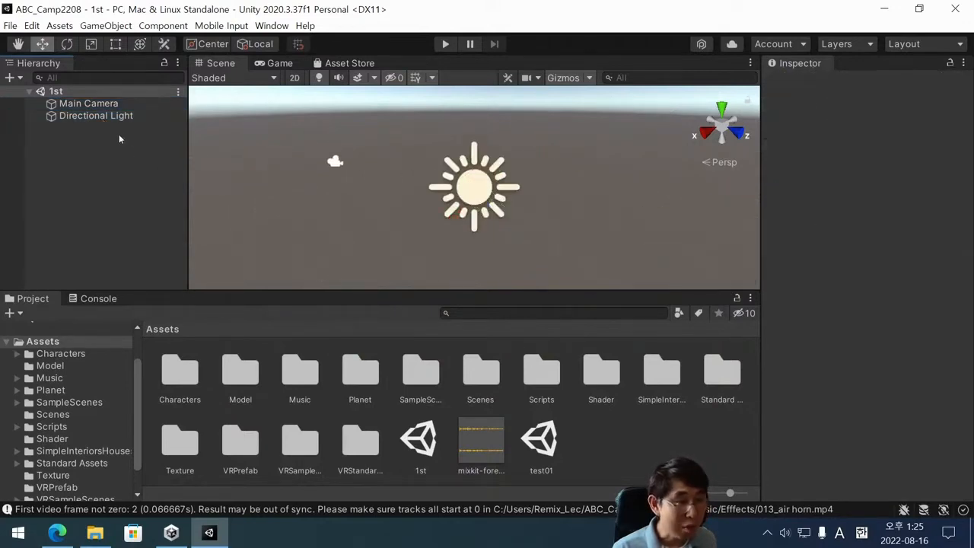
click(113, 119)
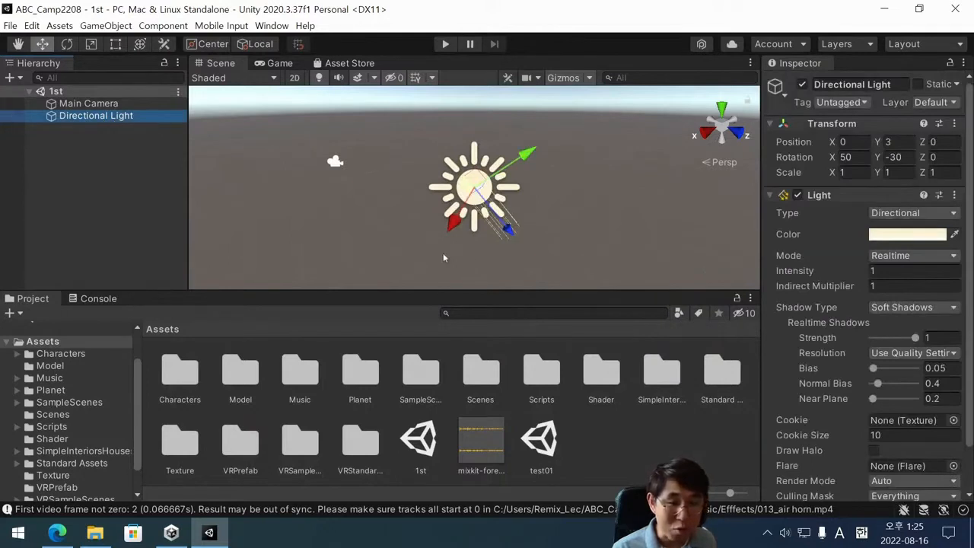
click(125, 149)
click(83, 116)
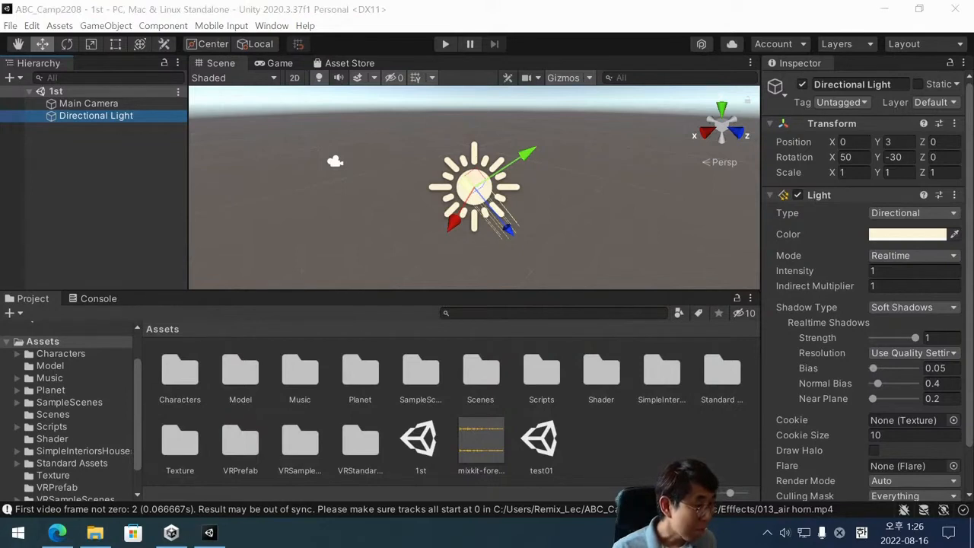
Select the Main Camera and the Directional Light from the Hierarchy and directly in the Scene view to compare both ways.
click(341, 255)
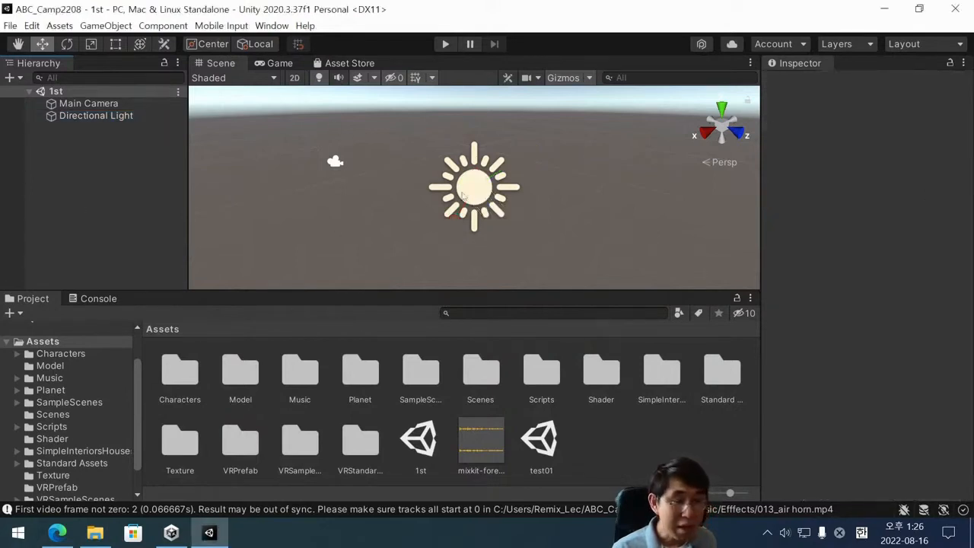
click(88, 103)
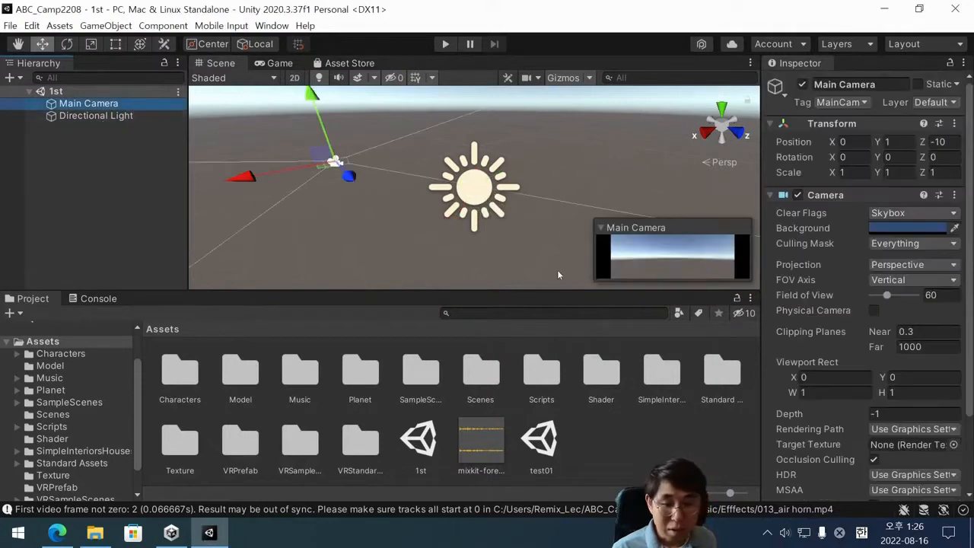
click(87, 118)
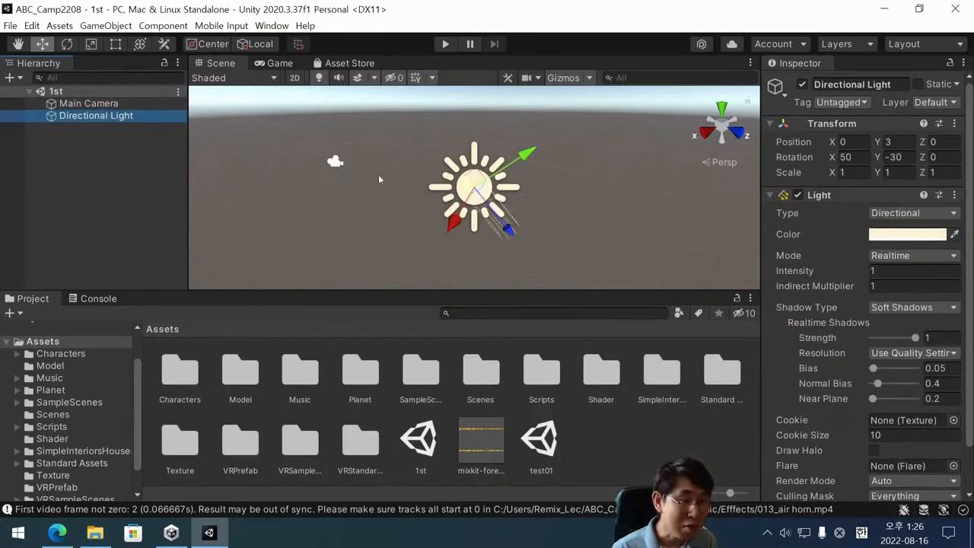
click(335, 162)
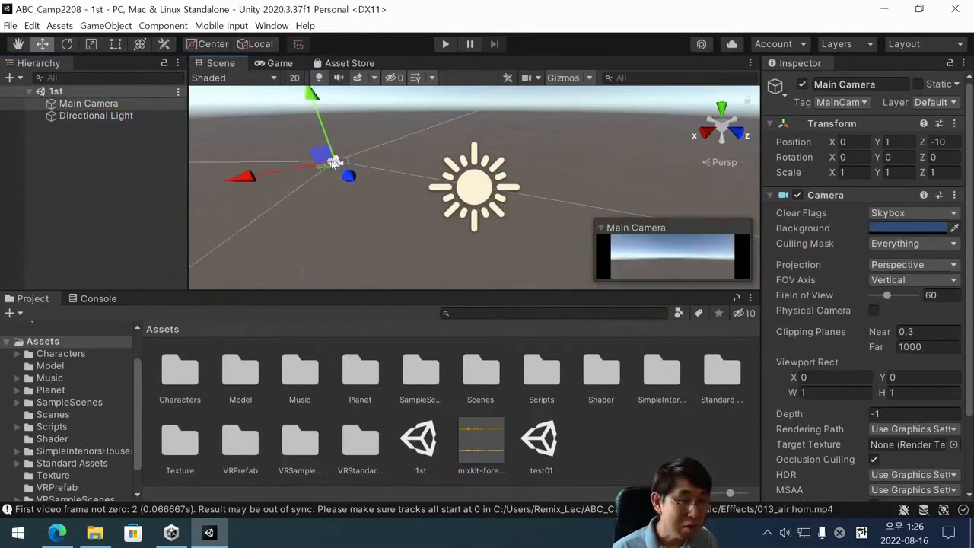
click(346, 225)
click(487, 193)
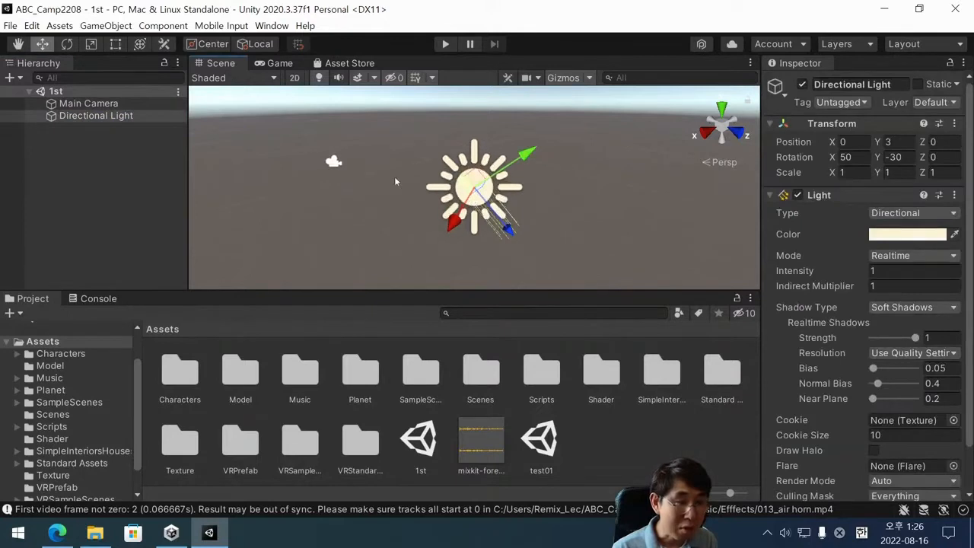
Nudge the Main Camera directly in the Scene view to position Y 1.06, Z -9.89.
click(334, 161)
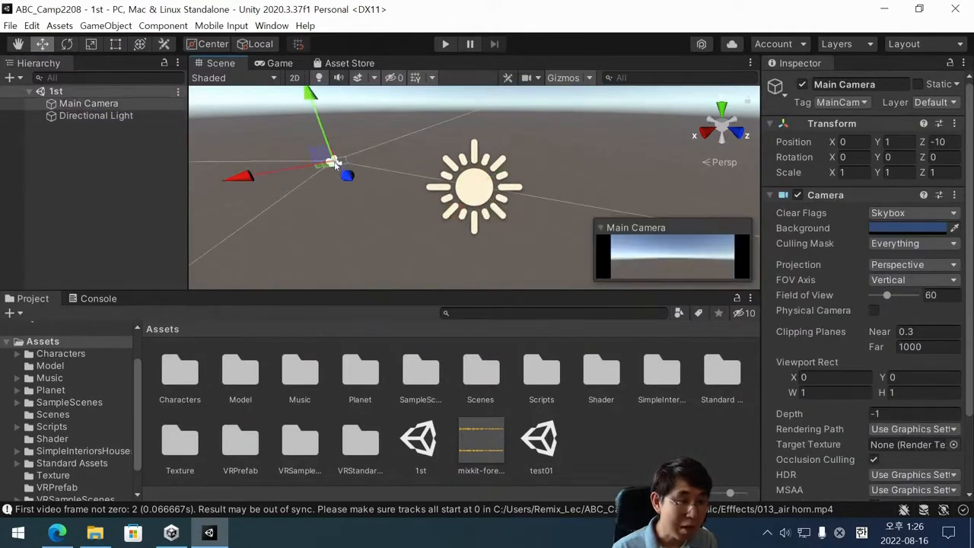
drag(333, 161, 335, 166)
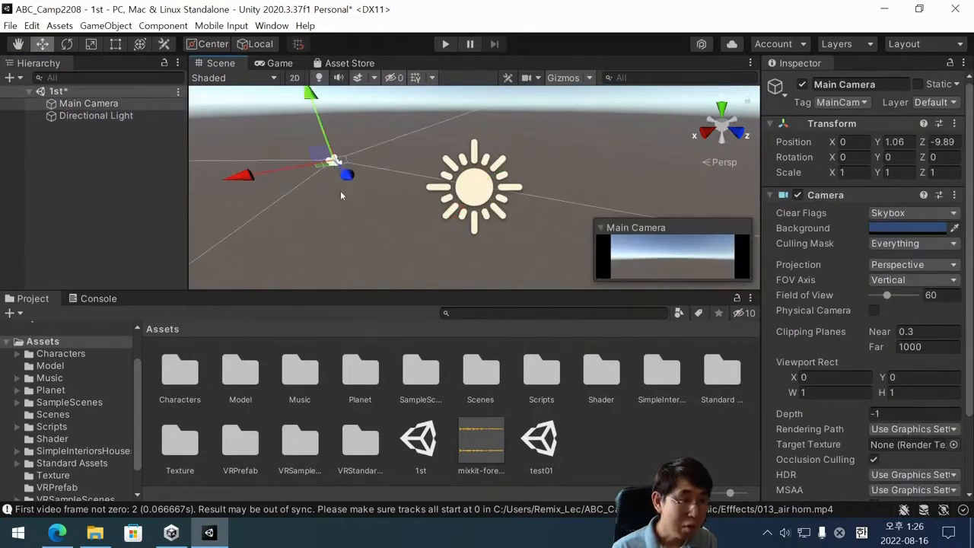
click(339, 172)
click(334, 159)
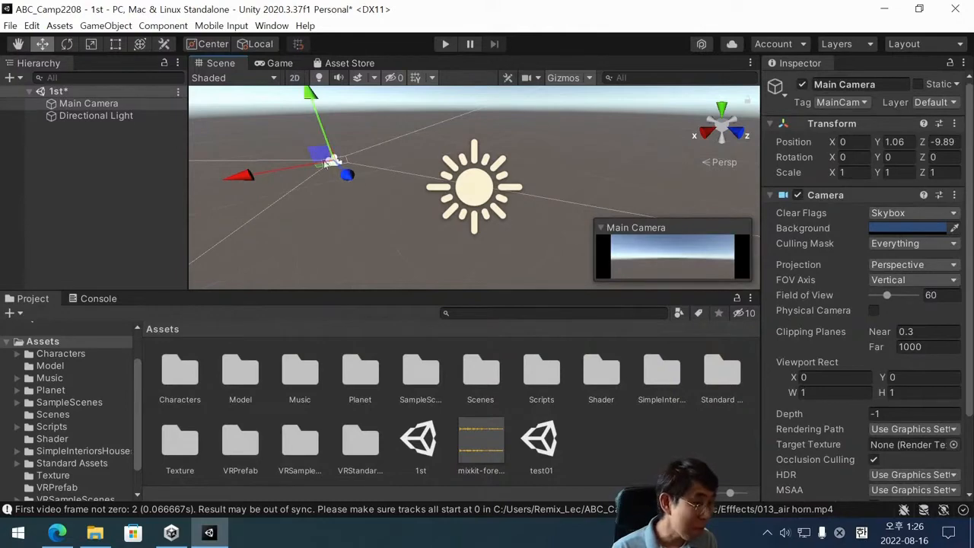
Clear and repeat the Main Camera selection in the Hierarchy to compare its gizmo and preview in the Scene view.
click(106, 157)
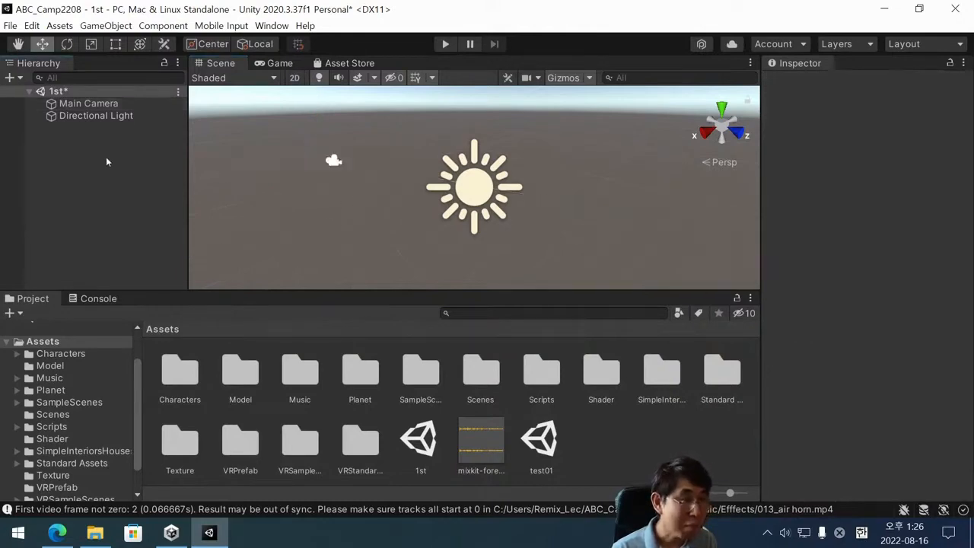
click(109, 102)
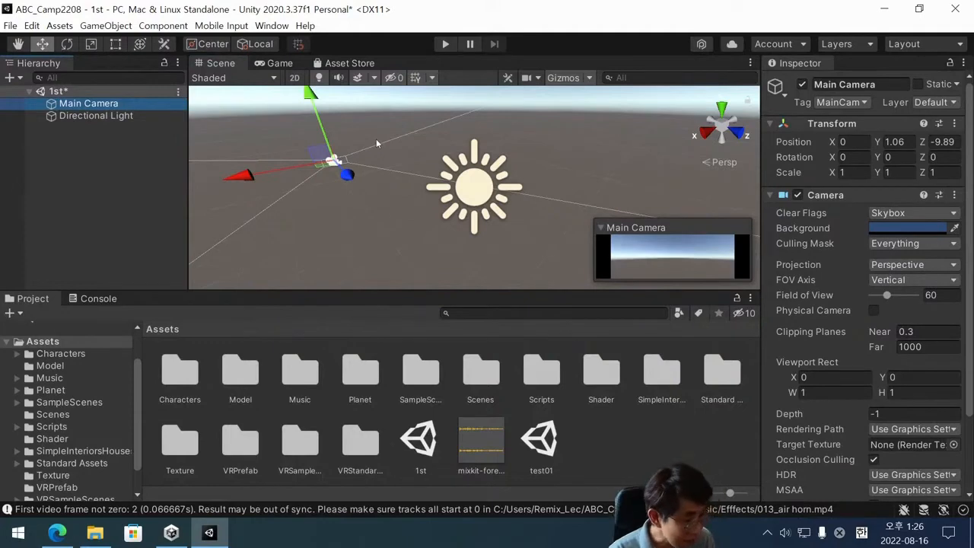
click(97, 198)
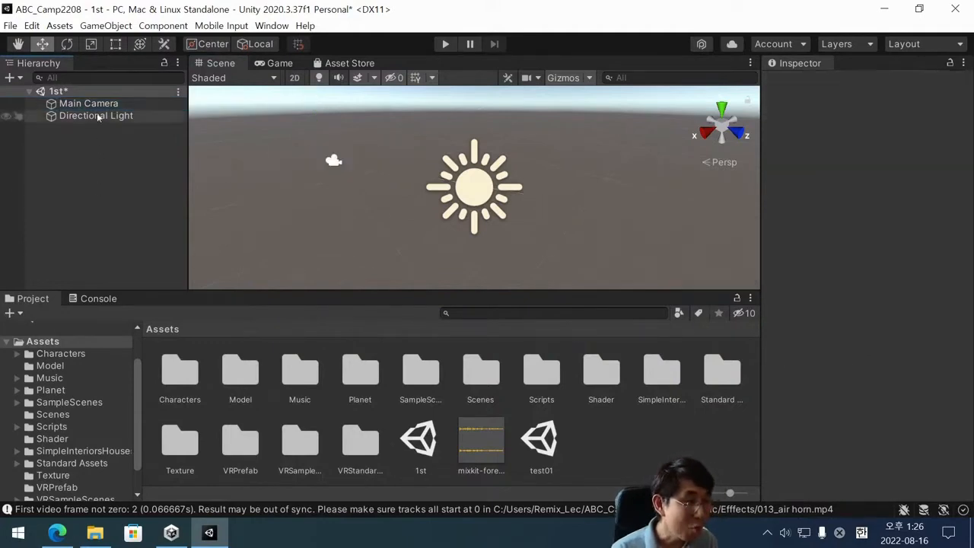
click(88, 103)
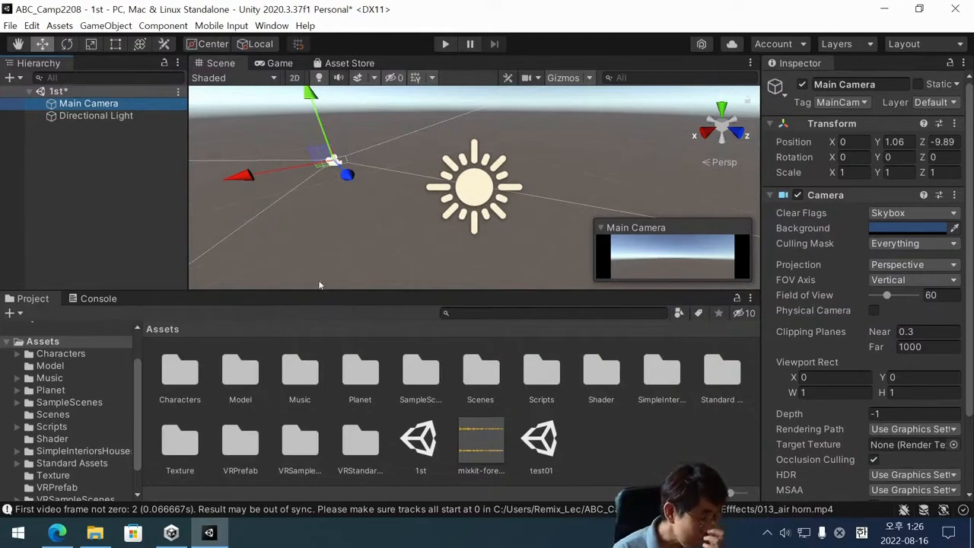
click(166, 155)
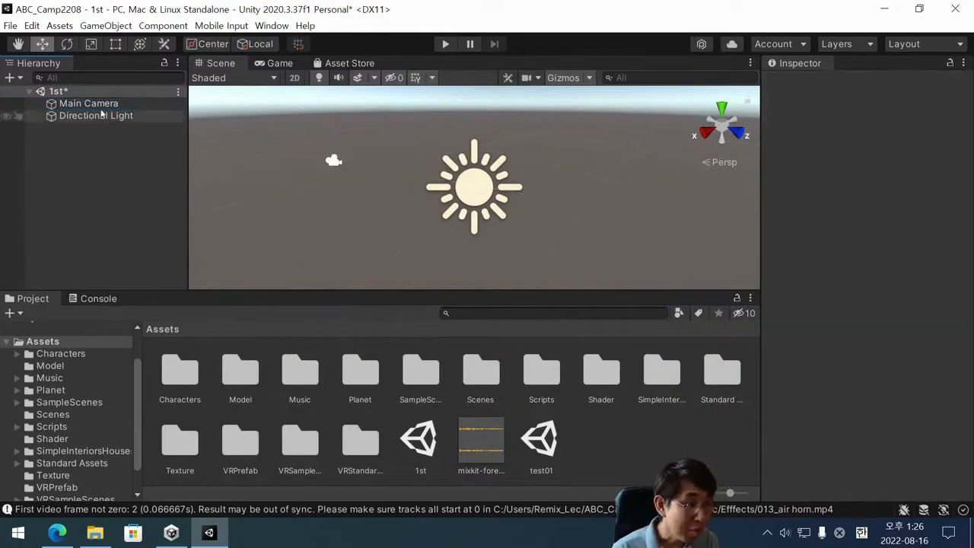
click(152, 103)
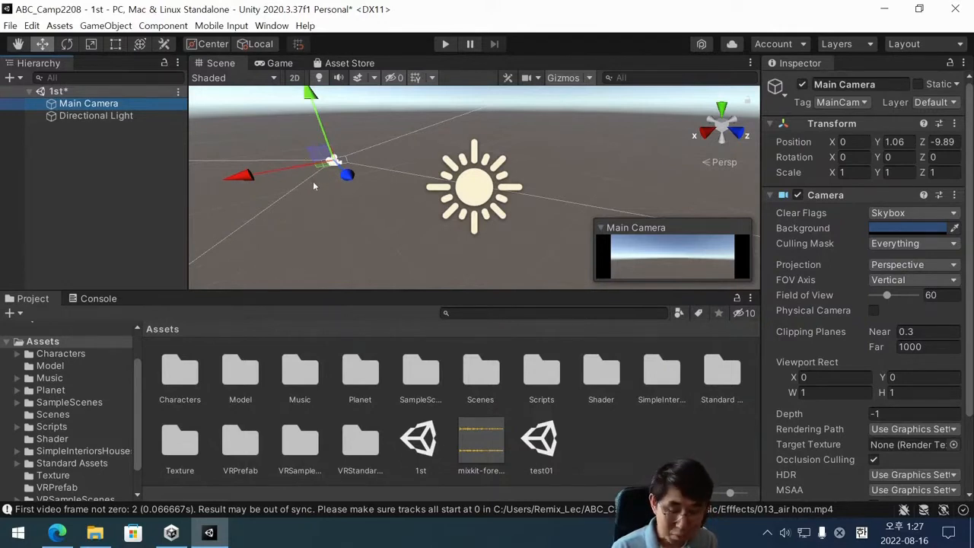
Deselect the Main Camera, orbit the Scene view slightly, and zoom in and out to examine the camera and light.
right_drag(314, 182, 258, 183)
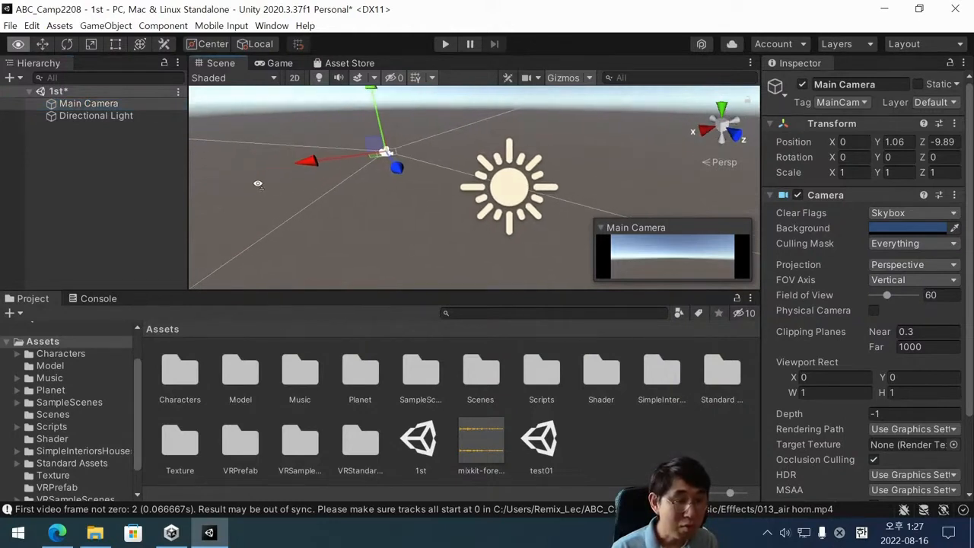
click(329, 179)
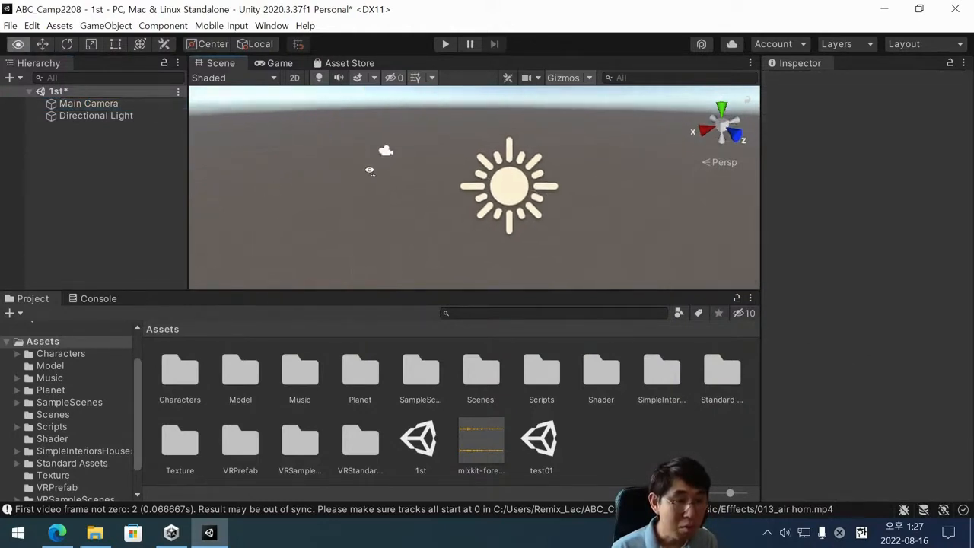
right_drag(370, 170, 380, 174)
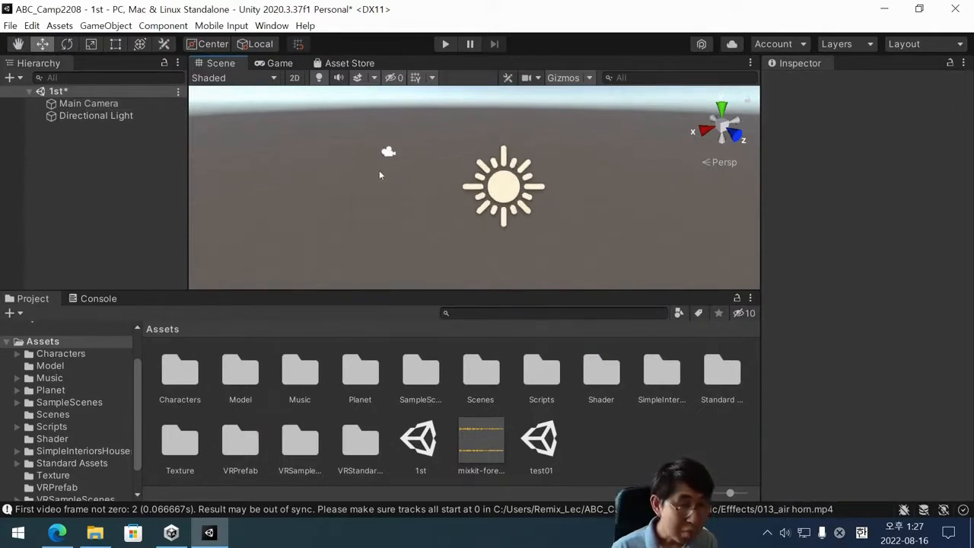
scroll(380, 174, up, 1)
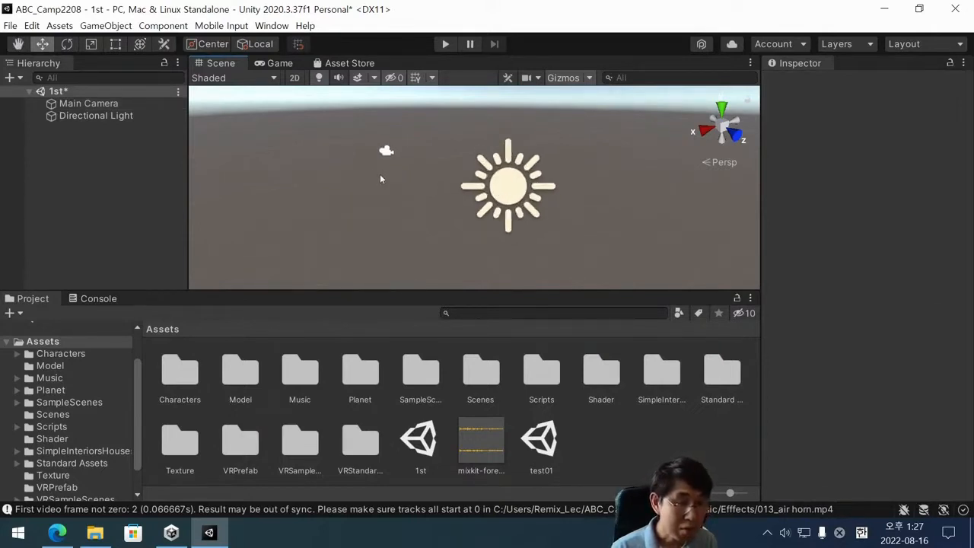
mouse_move(380, 173)
right_down()
mouse_move(375, 139)
mouse_move(370, 193)
mouse_move(385, 169)
mouse_move(377, 172)
mouse_move(374, 135)
mouse_move(383, 239)
mouse_move(383, 153)
mouse_move(328, 152)
mouse_move(392, 164)
mouse_move(385, 168)
right_up()
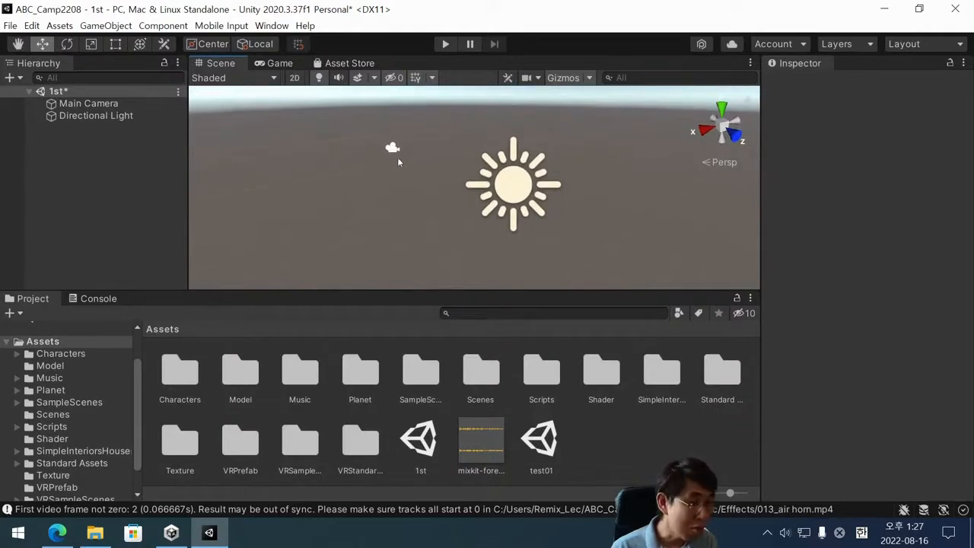
scroll(397, 161, up, 4)
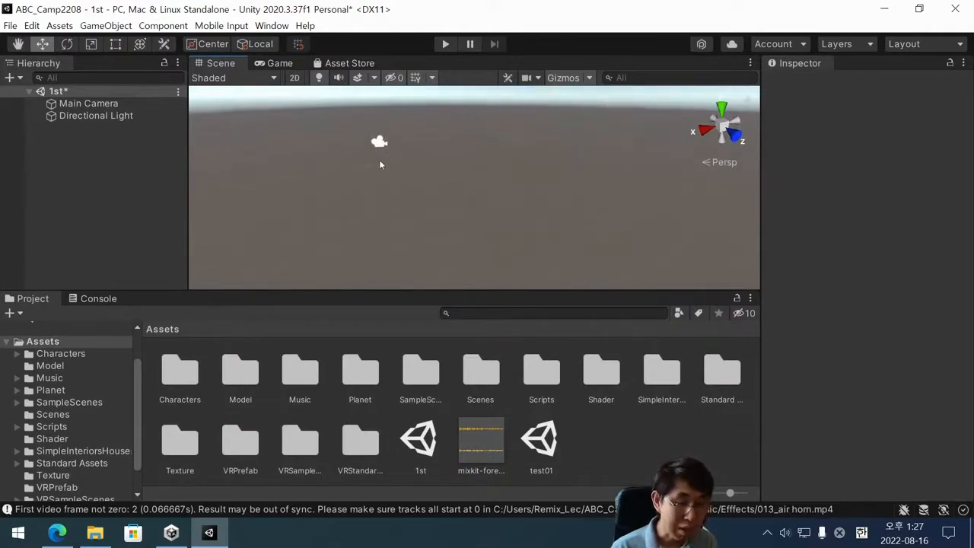
scroll(381, 164, down, 1)
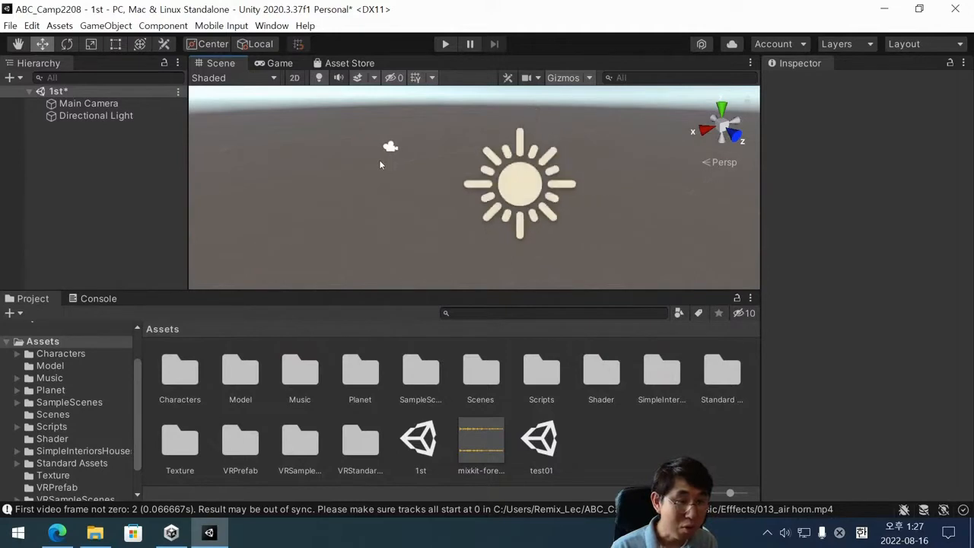
scroll(381, 164, up, 1)
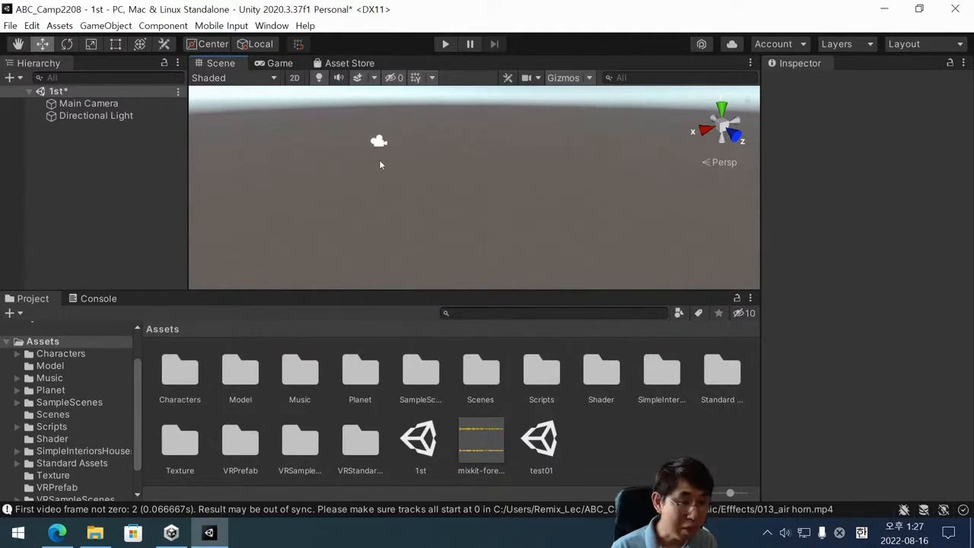
scroll(381, 164, down, 2)
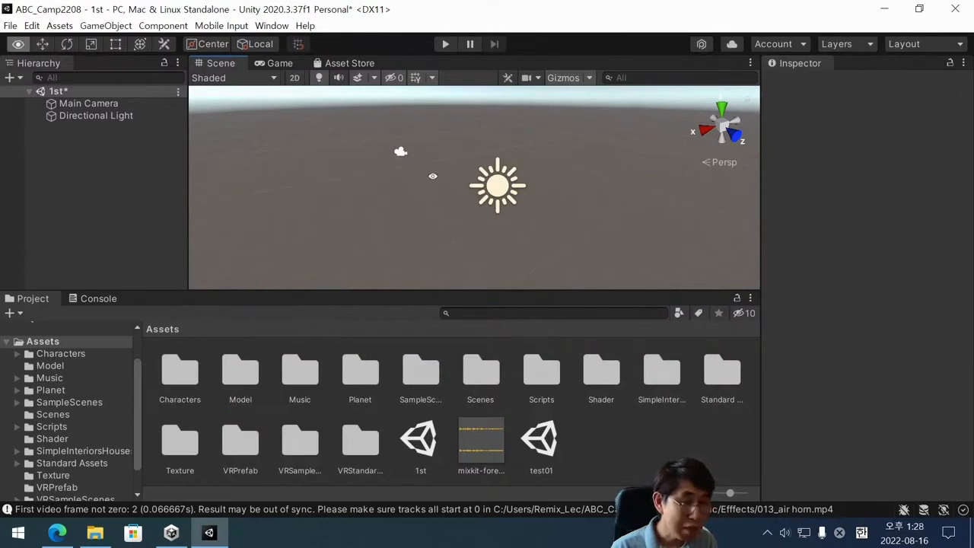
Orbit and pan the Scene view to examine the Main Camera and Directional Light from different angles and positions.
alt+drag(434, 175, 311, 182)
alt+drag(337, 182, 486, 174)
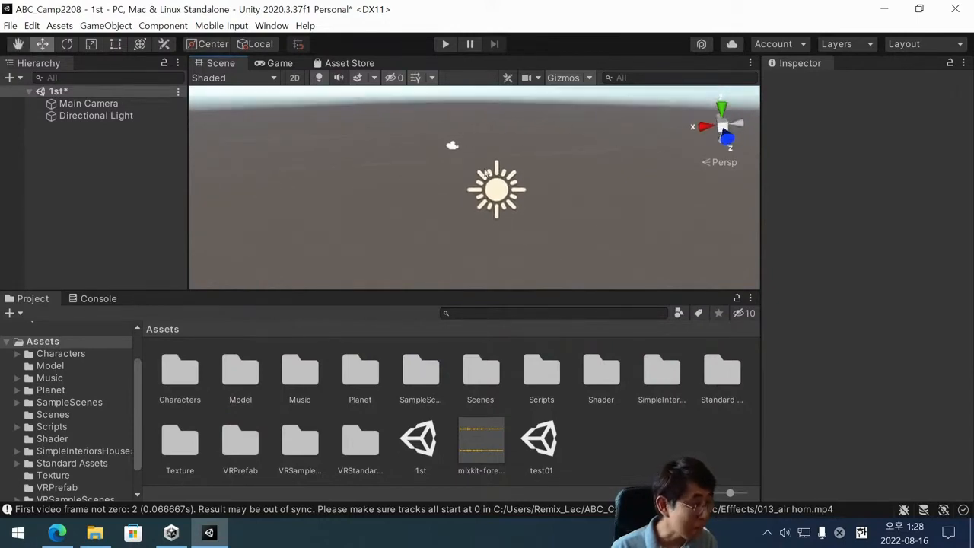
key(alt)
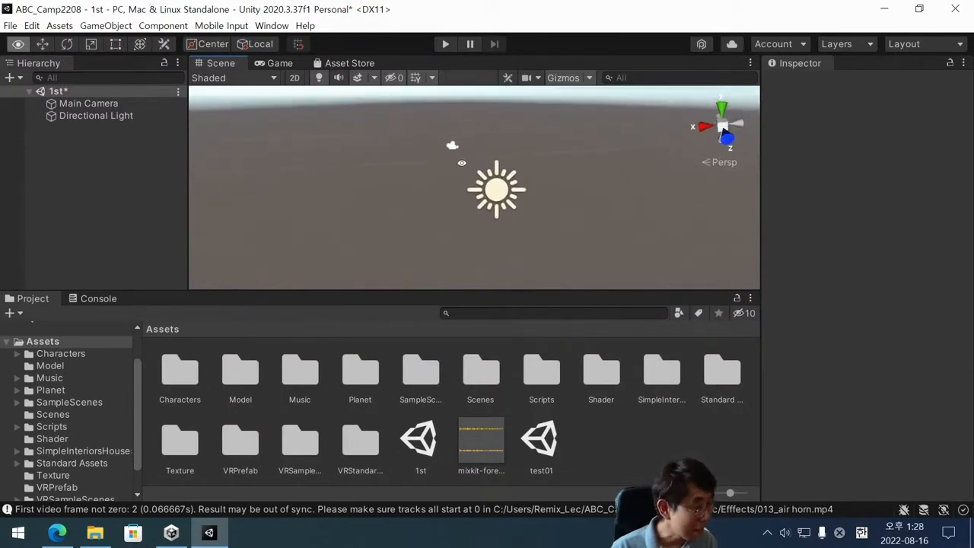
mouse_move(457, 163)
alt+mouse_down()
mouse_move(453, 138)
mouse_move(448, 159)
mouse_move(464, 167)
mouse_move(447, 167)
mouse_move(461, 164)
mouse_move(495, 289)
mouse_move(441, 156)
mouse_move(411, 153)
mouse_move(441, 158)
mouse_move(457, 144)
mouse_move(473, 164)
alt+mouse_up()
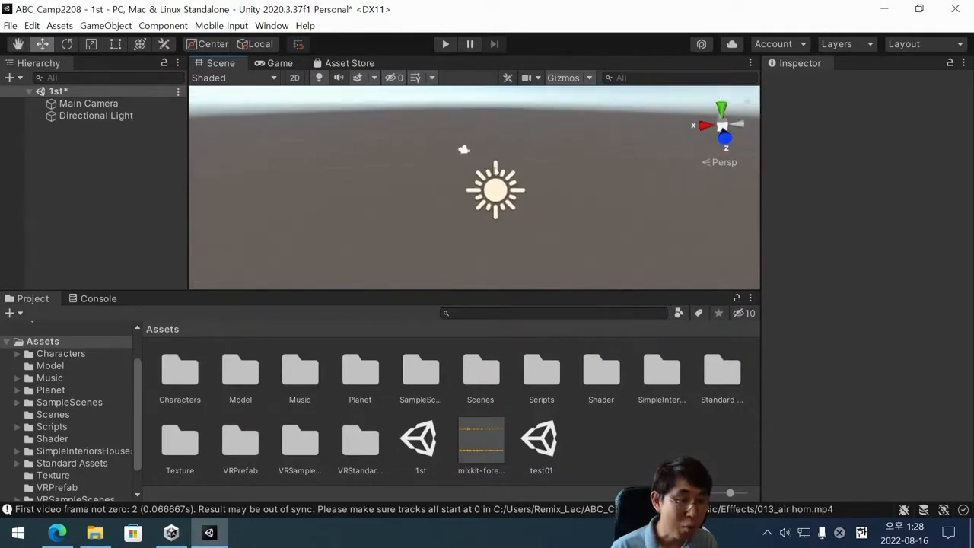
middle_drag(481, 158, 491, 213)
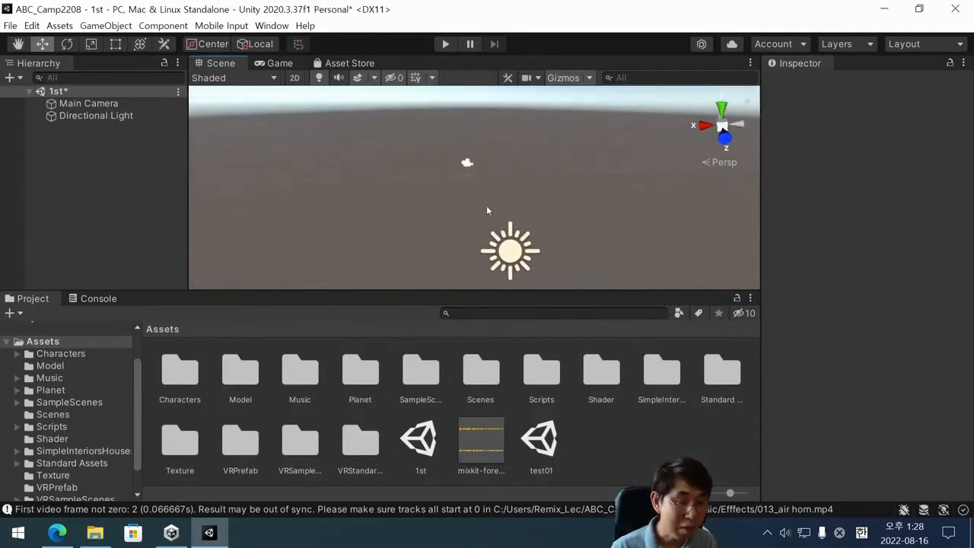
scroll(488, 190, up, 1)
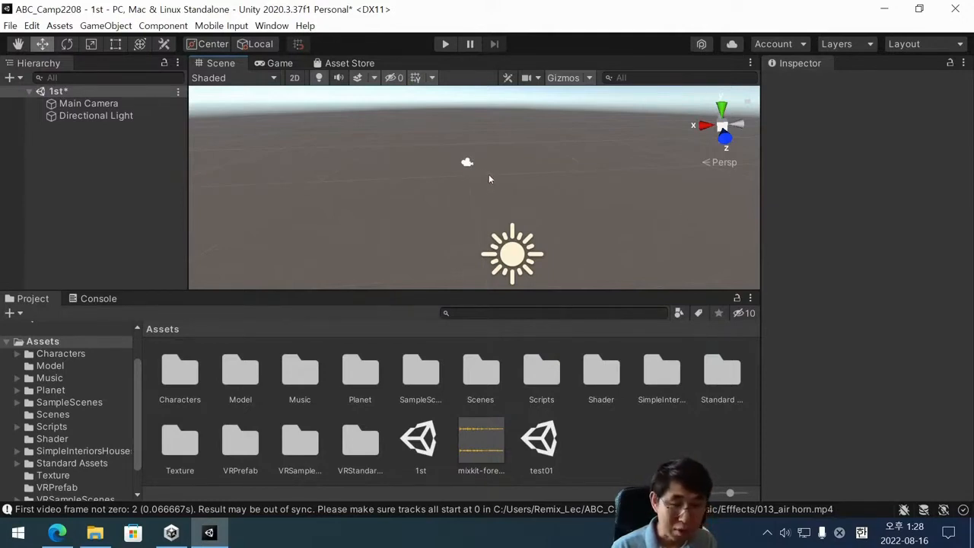
mouse_move(489, 174)
middle_down()
mouse_move(484, 256)
mouse_move(464, 147)
mouse_move(467, 200)
mouse_move(463, 151)
mouse_move(464, 167)
mouse_move(465, 152)
mouse_move(450, 163)
mouse_move(474, 178)
middle_up()
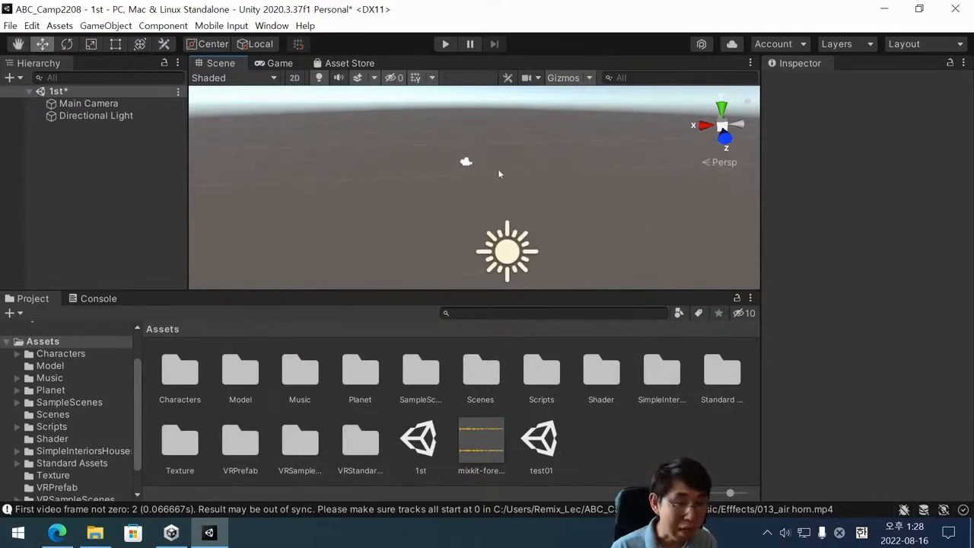
right_drag(472, 195, 421, 204)
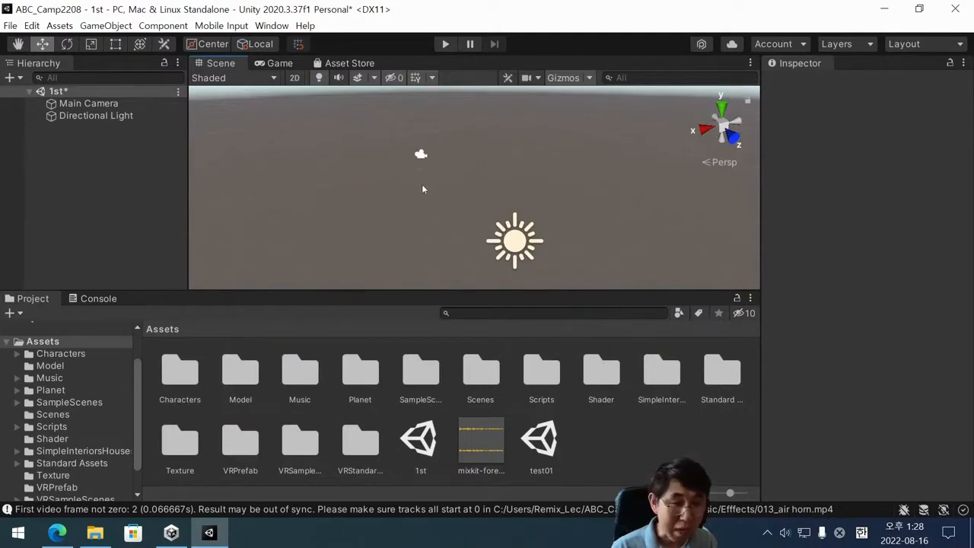
middle_drag(424, 186, 420, 163)
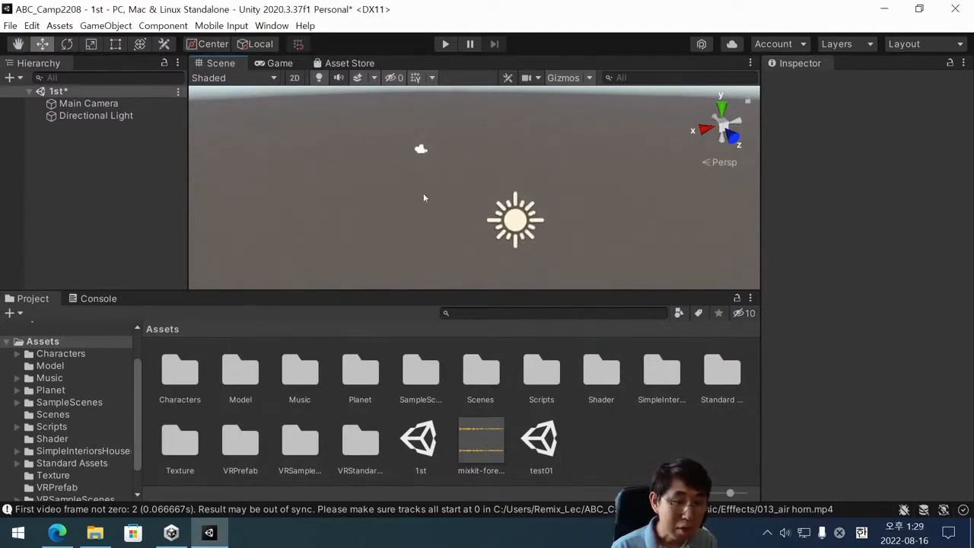
Zoom past the Directional Light and back out, and orbit the Scene view toward the horizon to inspect the Main Camera.
scroll(431, 202, up, 6)
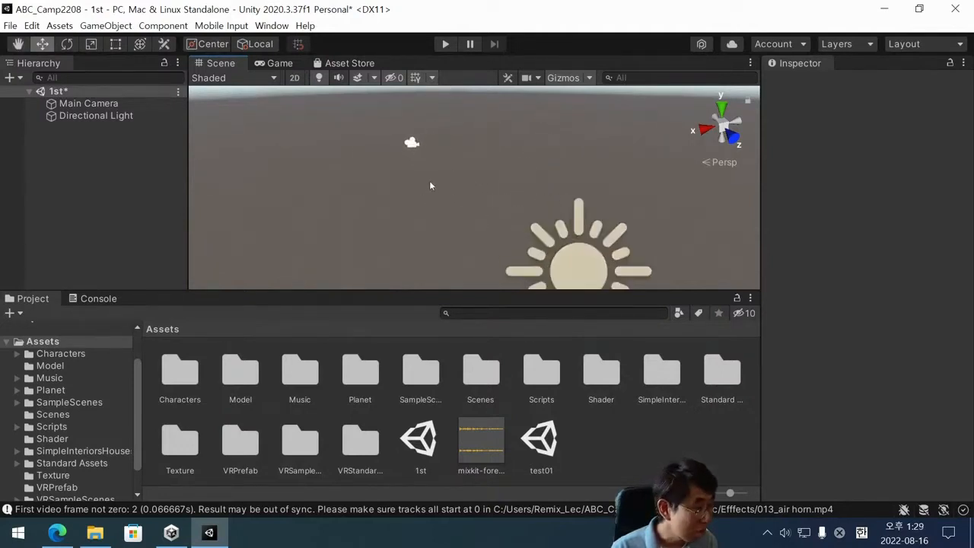
scroll(430, 185, up, 2)
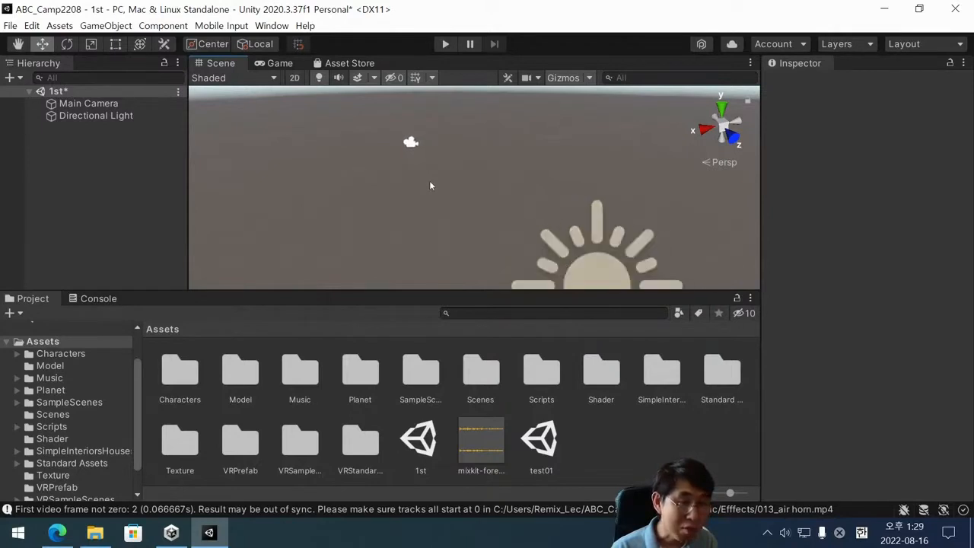
scroll(430, 185, down, 1)
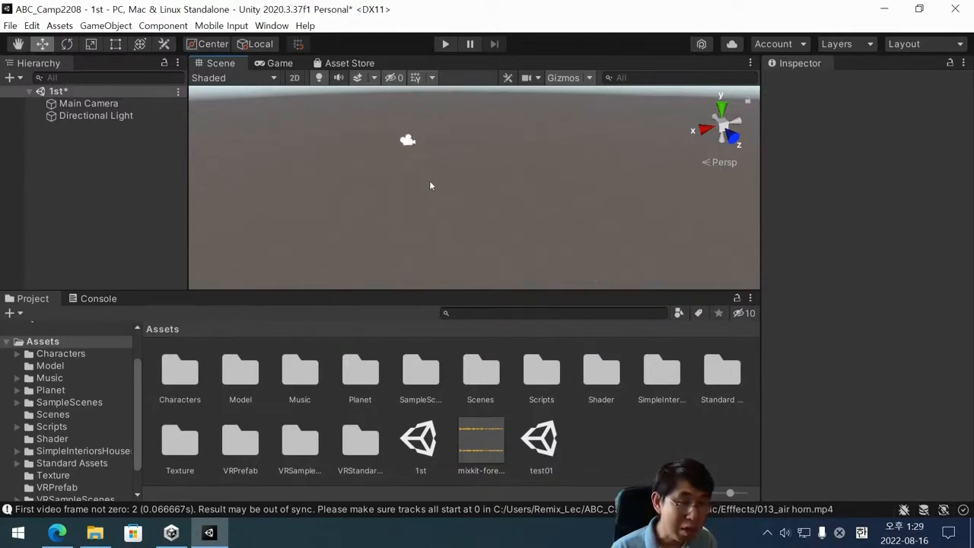
scroll(430, 185, up, 2)
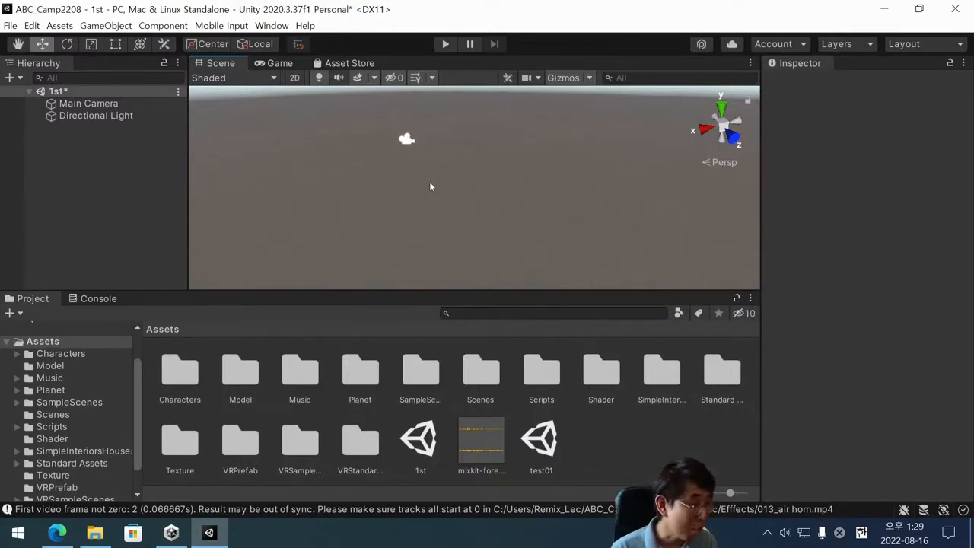
scroll(429, 185, down, 2)
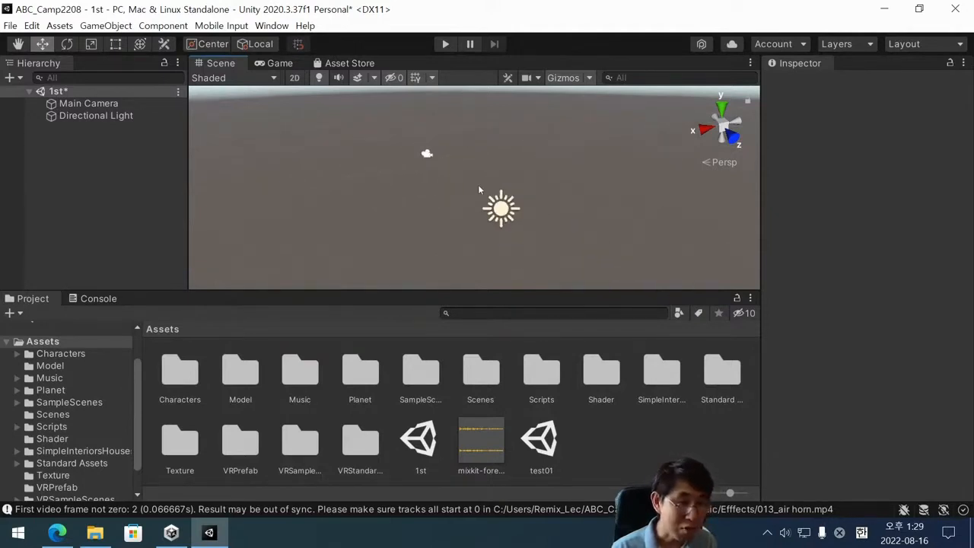
key(alt)
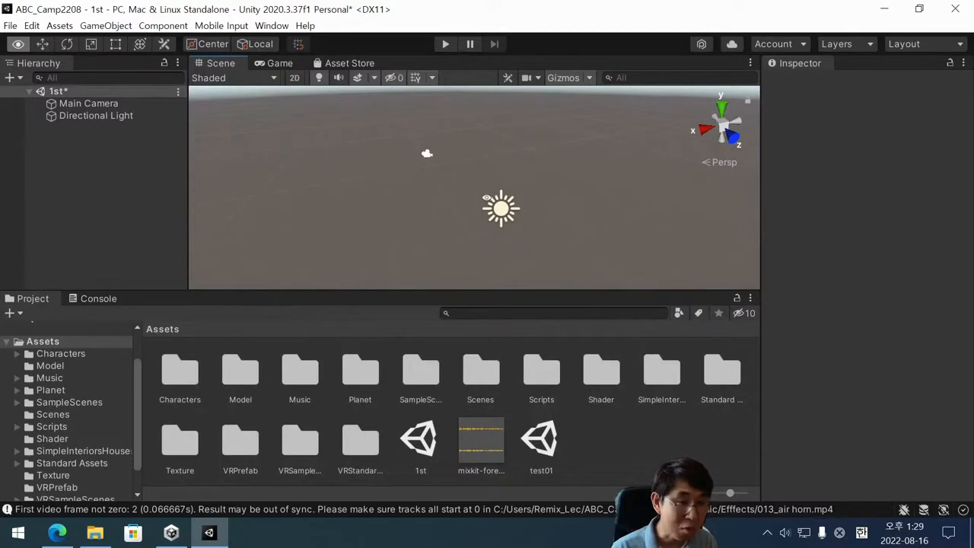
alt+drag(477, 189, 418, 198)
right_drag(418, 198, 565, 239)
scroll(476, 188, up, 3)
scroll(476, 188, down, 3)
scroll(475, 188, down, 2)
scroll(475, 189, up, 1)
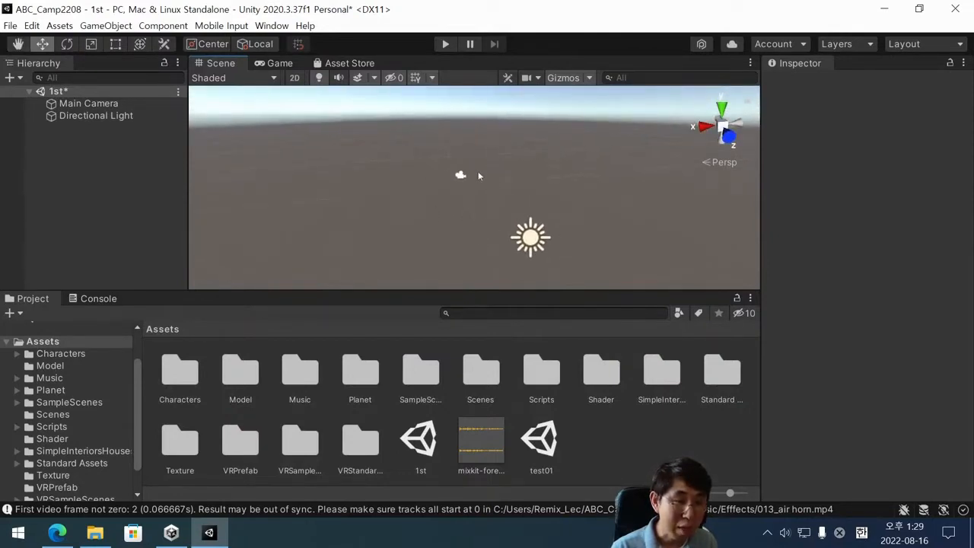
scroll(482, 184, up, 4)
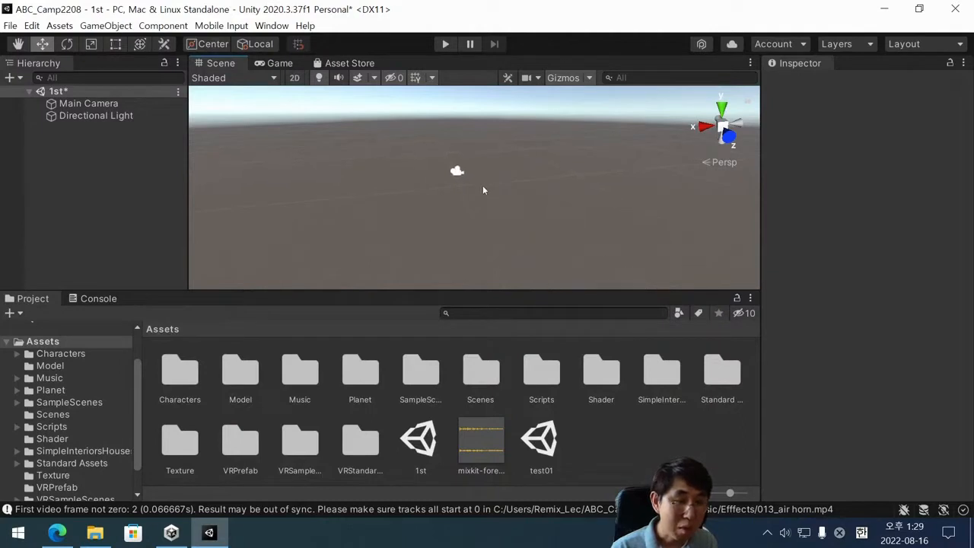
middle_drag(483, 185, 494, 204)
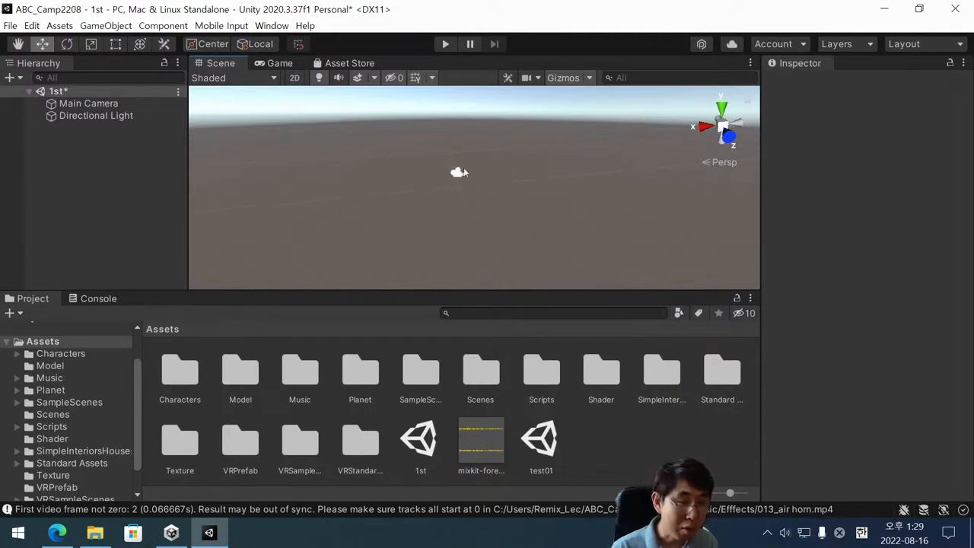
Frame the Main Camera, clear its selection, and orbit, zoom and pan the Scene view to examine the camera icon.
double_click(101, 103)
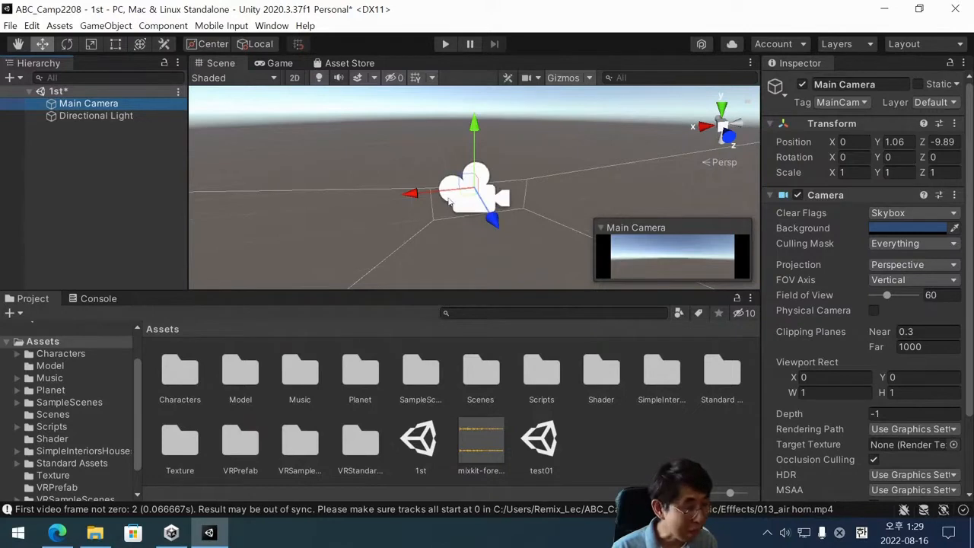
click(449, 225)
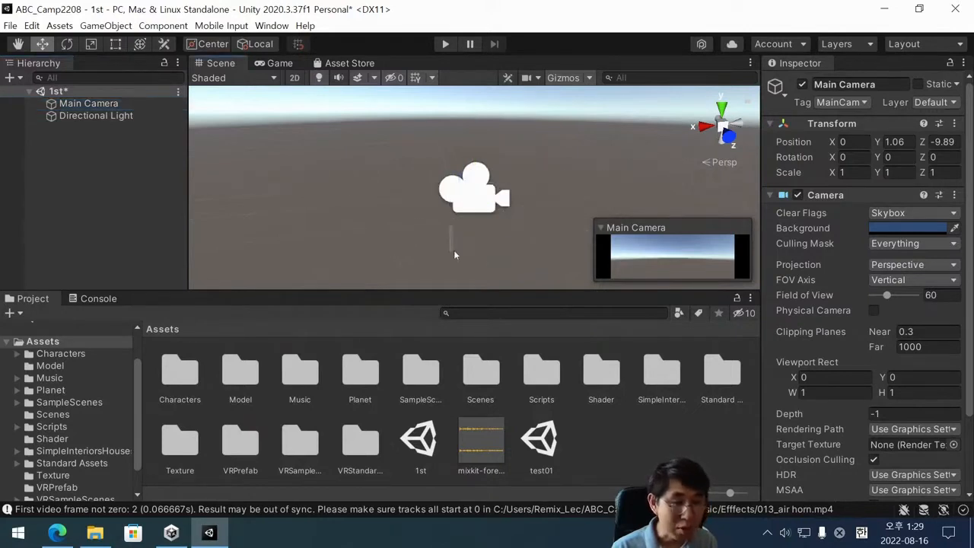
key(alt)
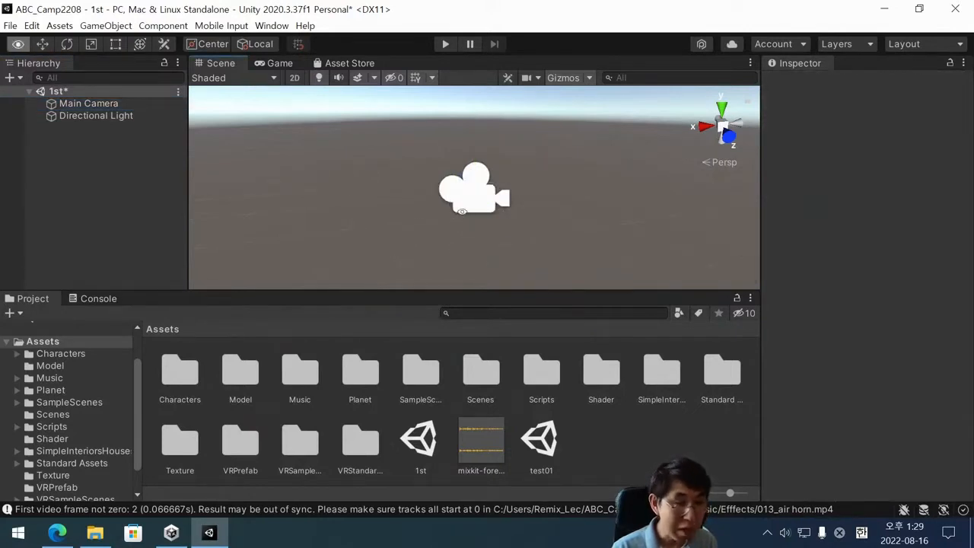
alt+drag(461, 218, 463, 221)
scroll(465, 216, down, 3)
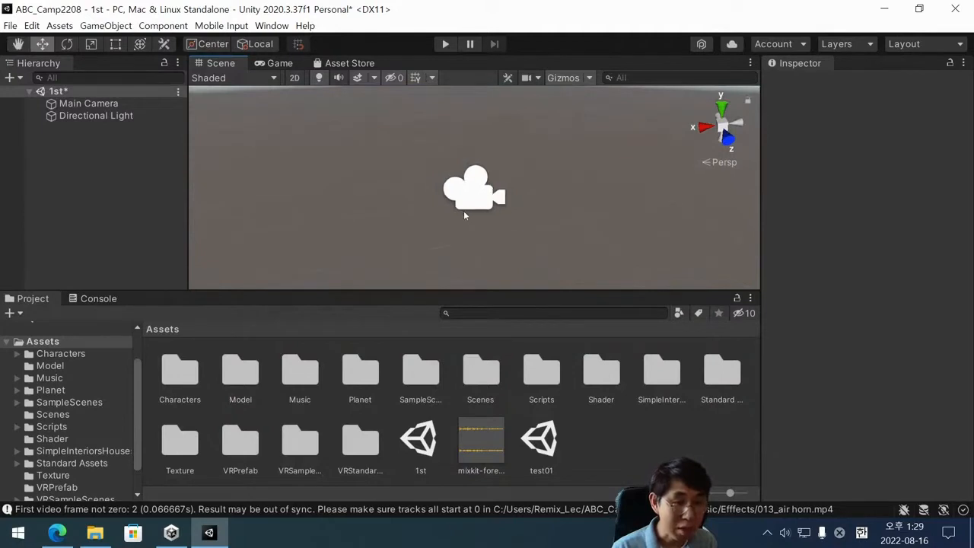
scroll(442, 189, up, 4)
scroll(443, 189, down, 2)
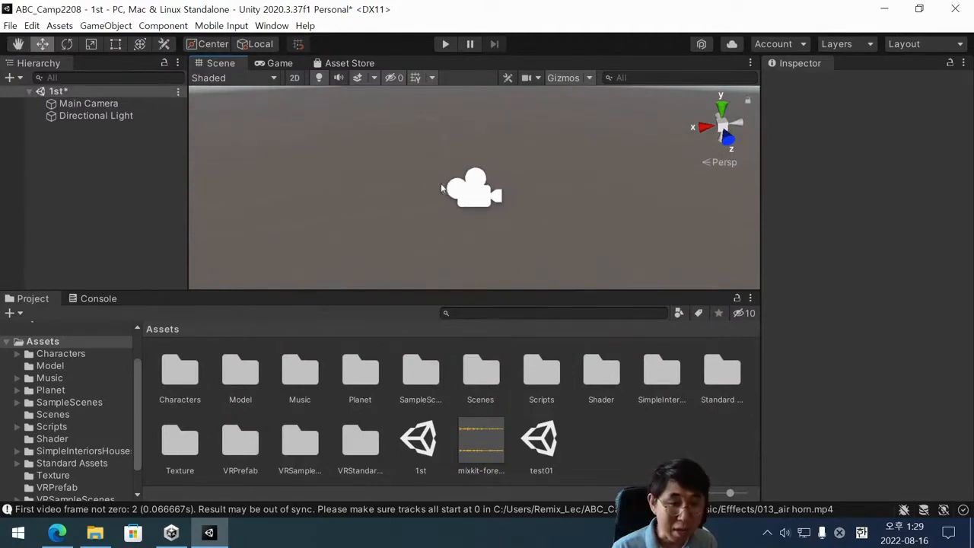
scroll(442, 189, up, 2)
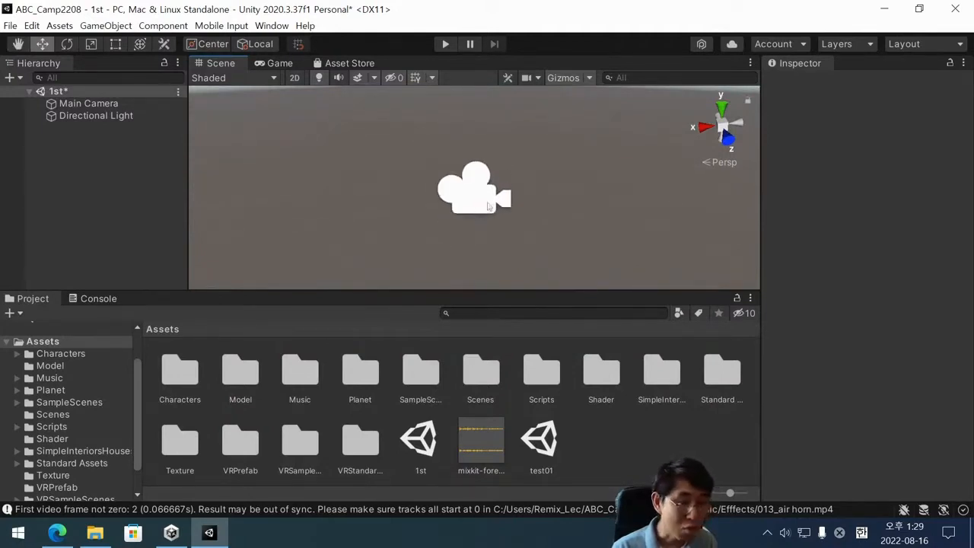
alt+drag(442, 188, 505, 201)
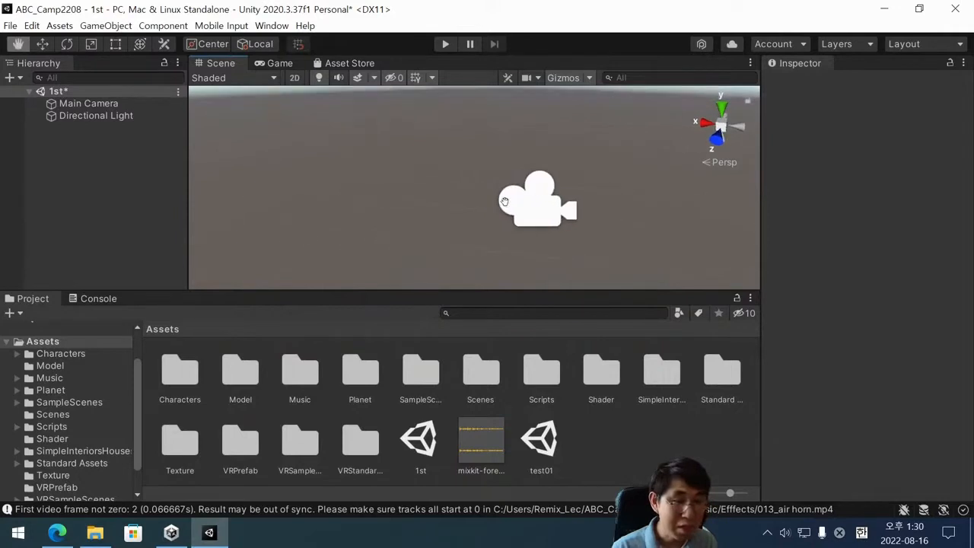
drag(573, 205, 520, 195)
middle_drag(519, 197, 509, 196)
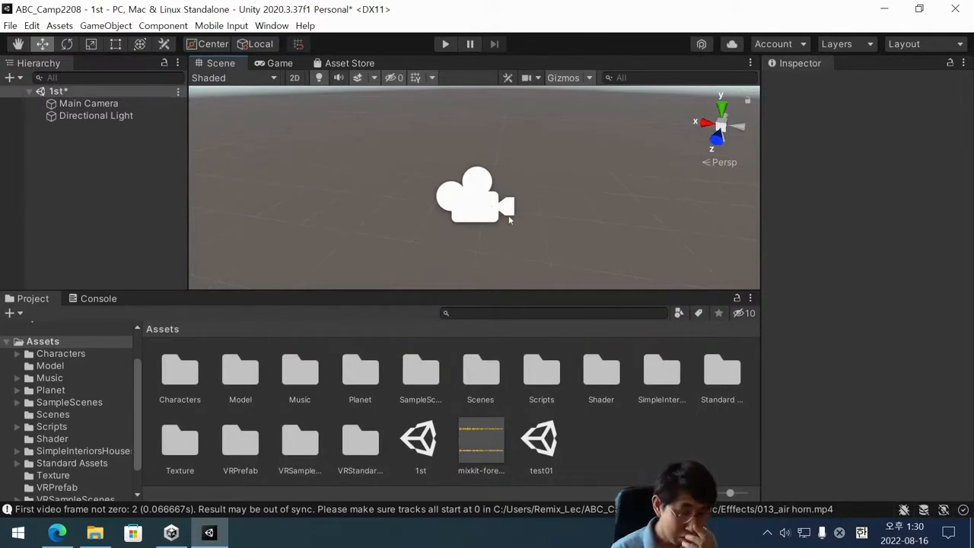
Save the scene 1st and run it briefly in Play mode to check the Main Camera's output.
key(ctrl+s)
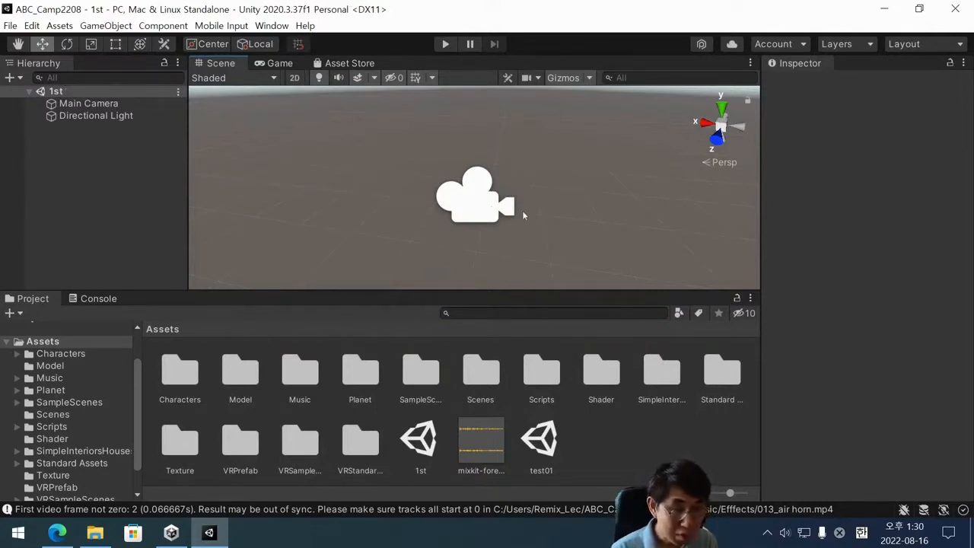
scroll(522, 210, down, 2)
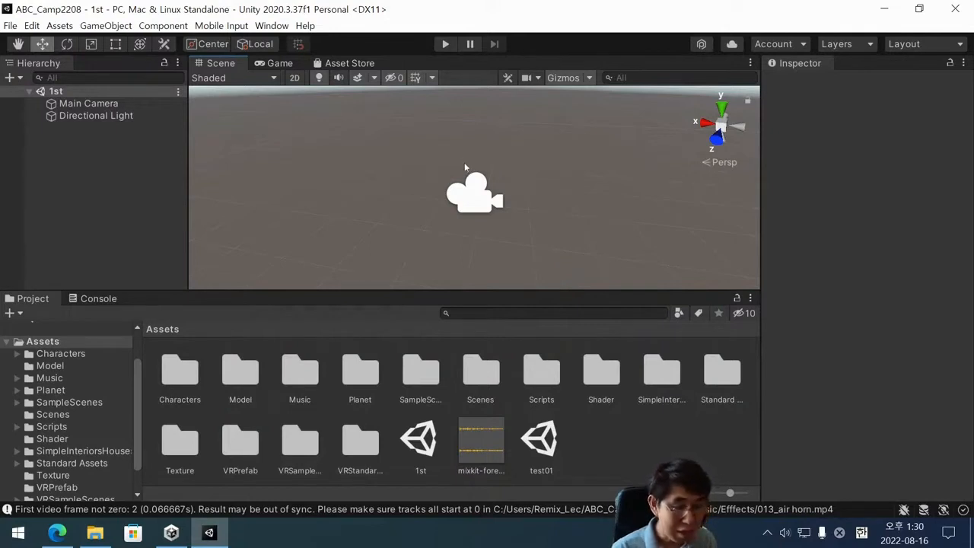
click(447, 45)
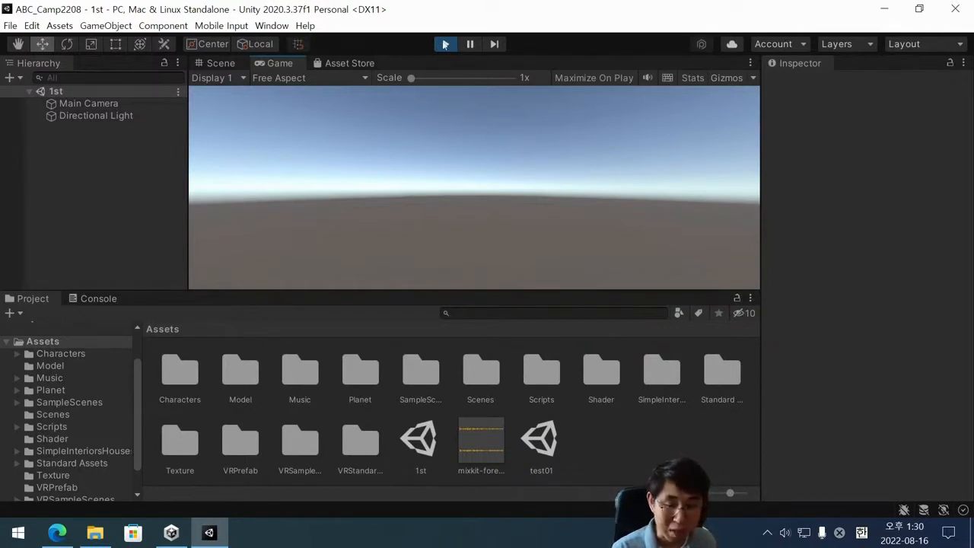
click(445, 44)
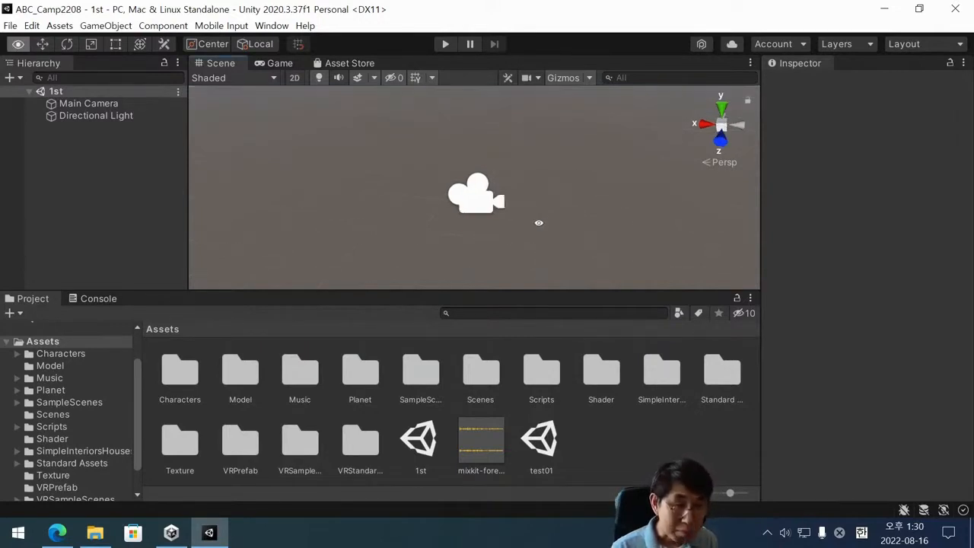
Select the Main Camera and Directional Light in turn, and orbit the Scene view toward the horizon with the camera selected.
click(92, 103)
click(98, 115)
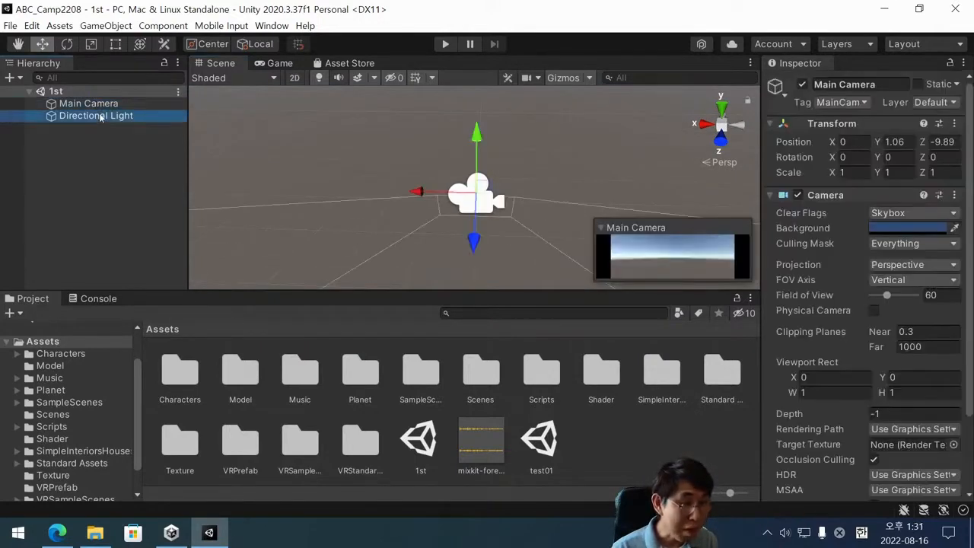
click(107, 107)
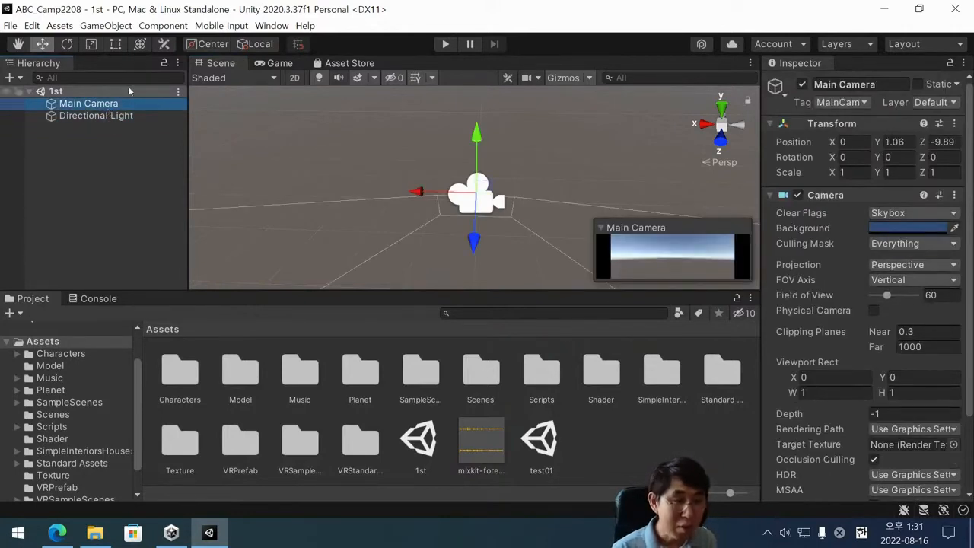
scroll(385, 186, down, 3)
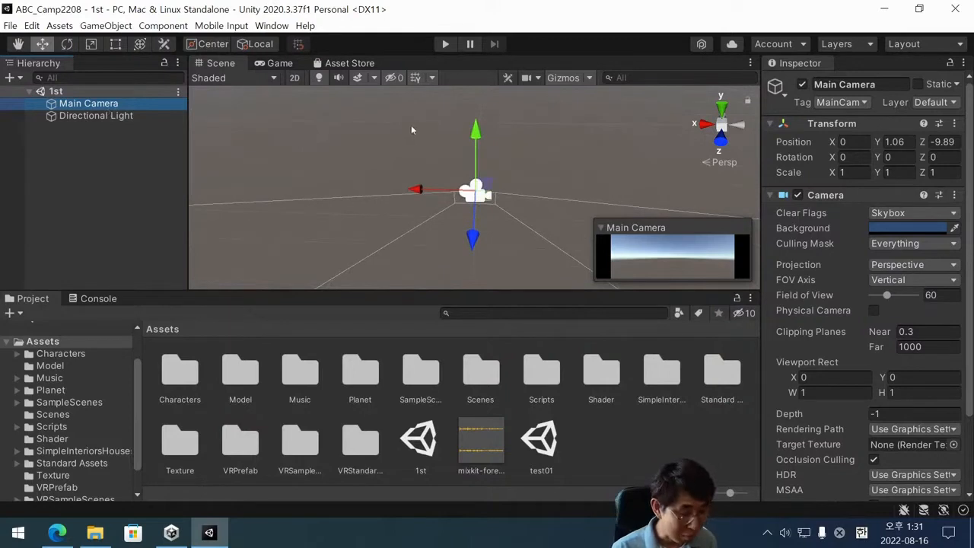
alt+drag(411, 129, 431, 51)
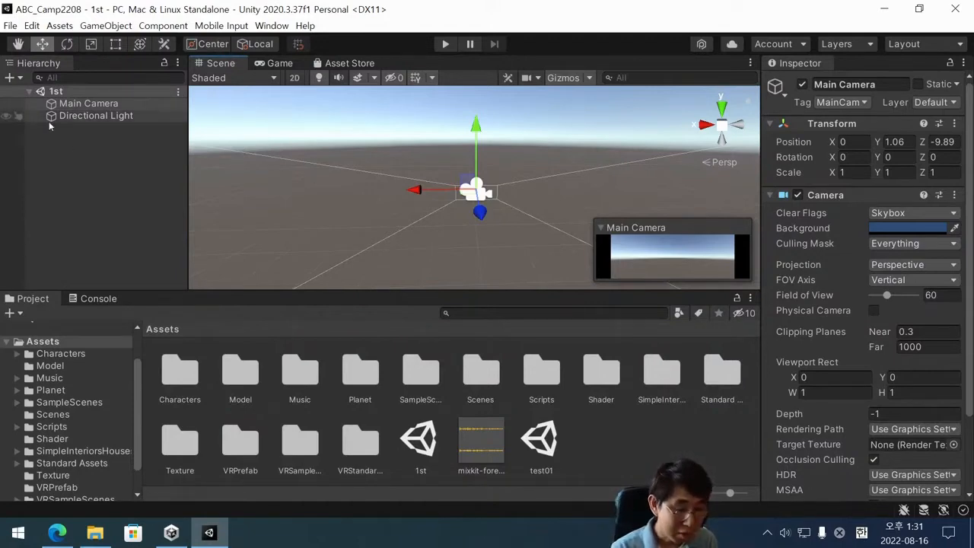
Repeatedly select and deselect the Main Camera in the Hierarchy to review its settings and preview, leaving nothing selected.
click(118, 99)
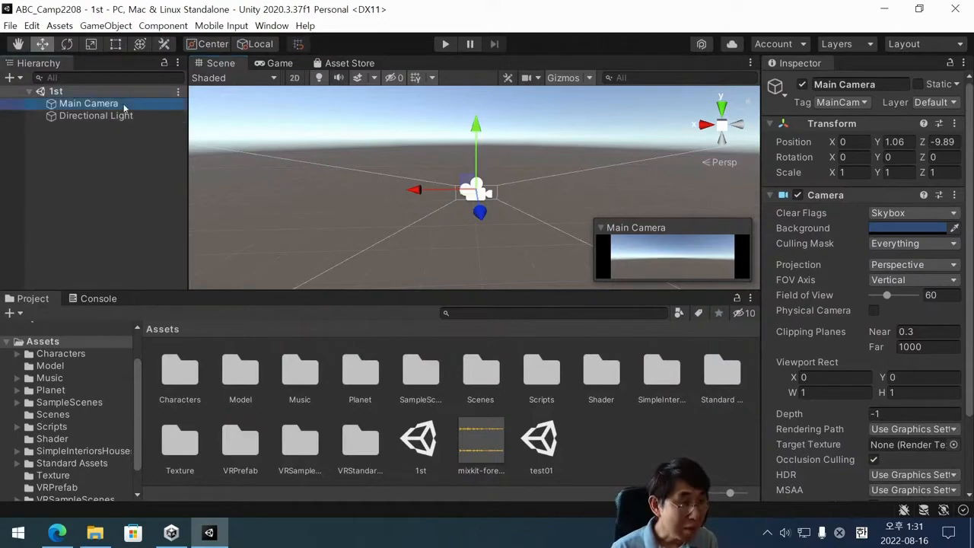
key(Down)
click(118, 102)
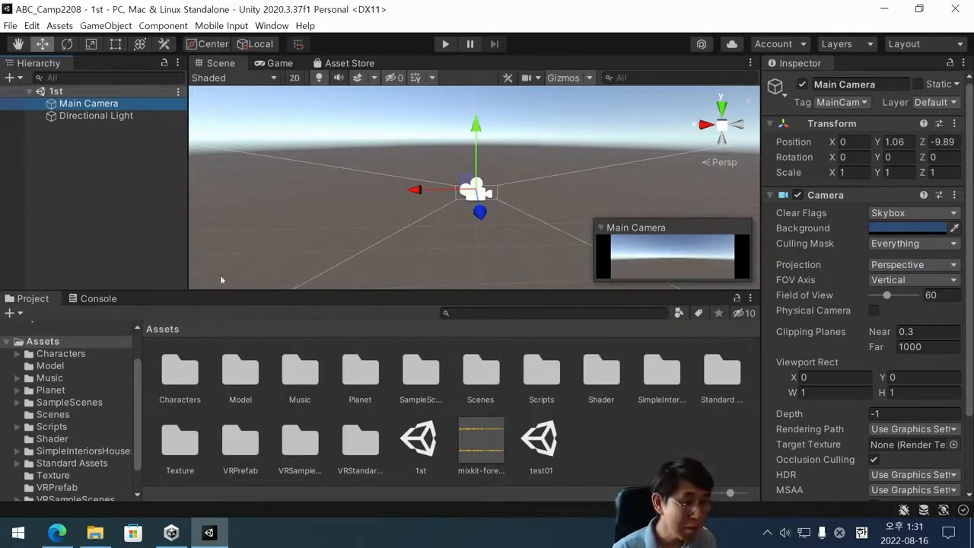
click(84, 155)
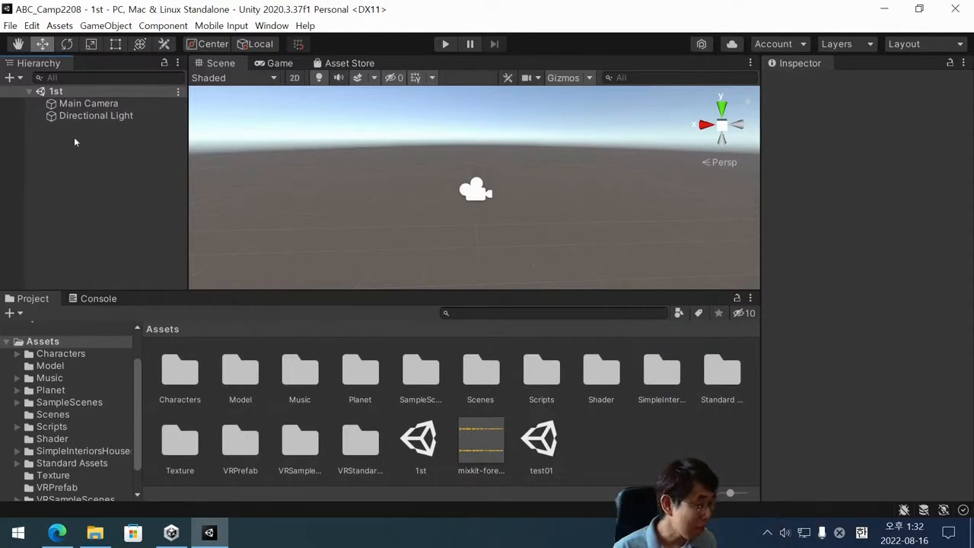
click(72, 104)
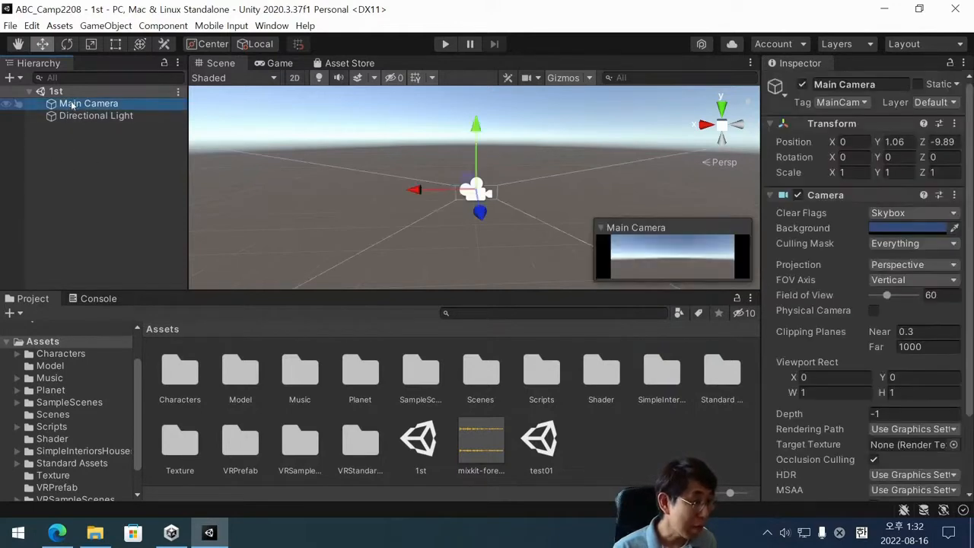
click(65, 144)
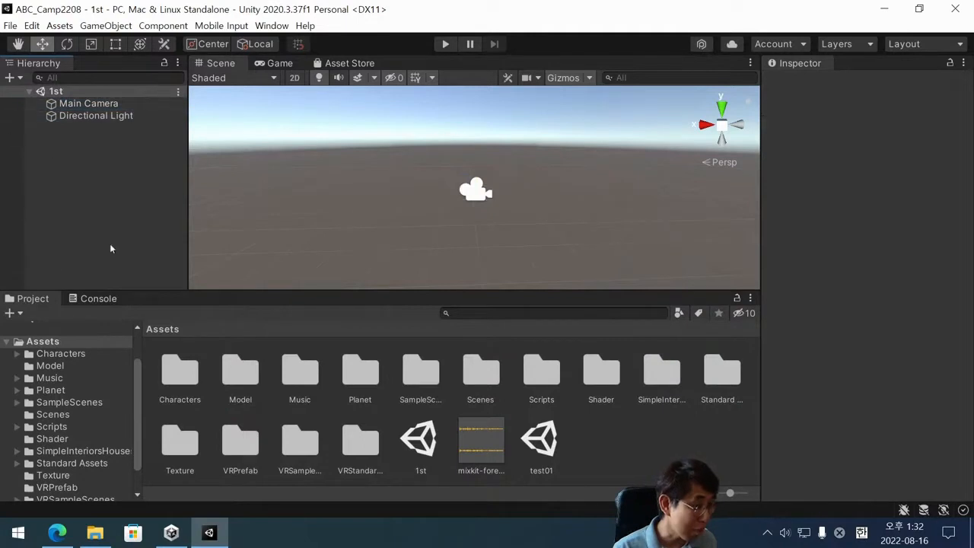
Add a Plane 3D object to the scene, keep its default name, and frame it in the Scene view.
right_click(63, 190)
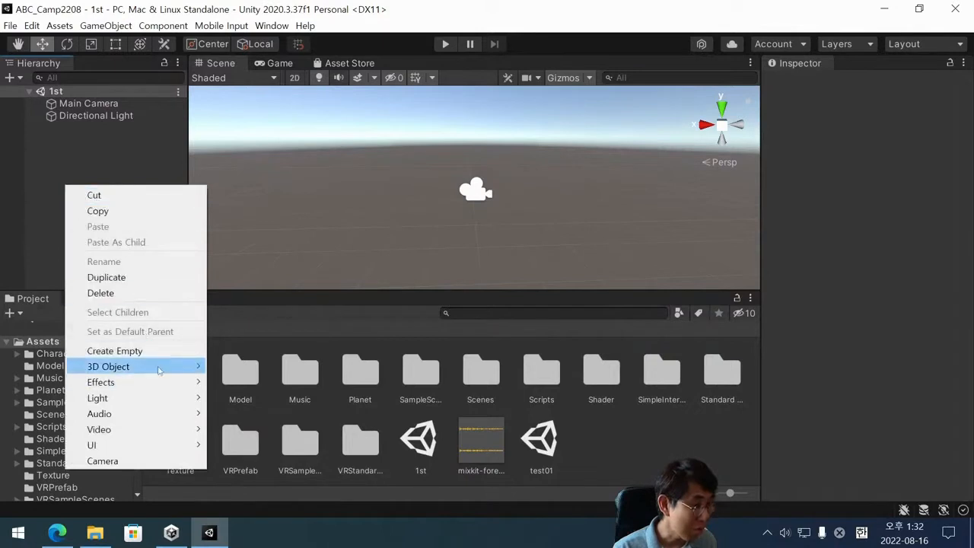
mouse_move(158, 370)
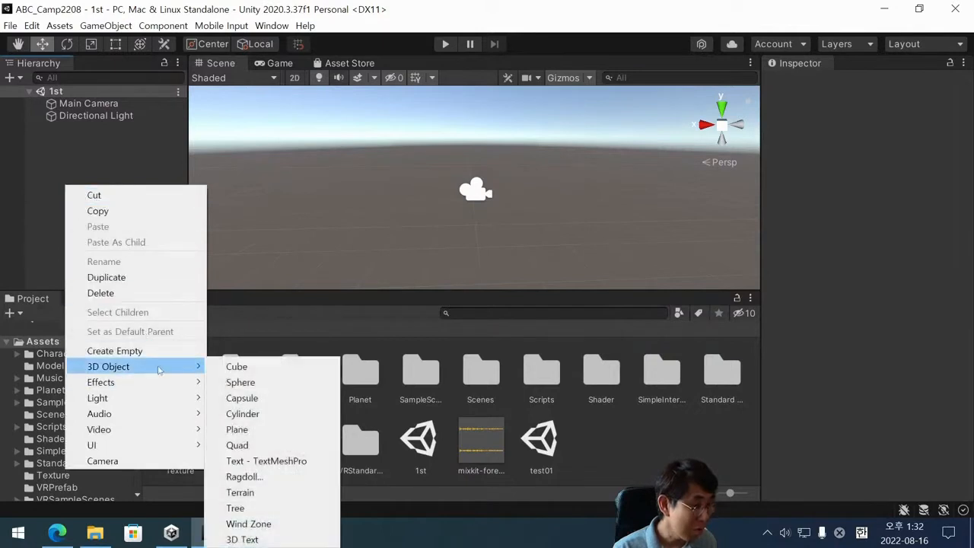
click(280, 437)
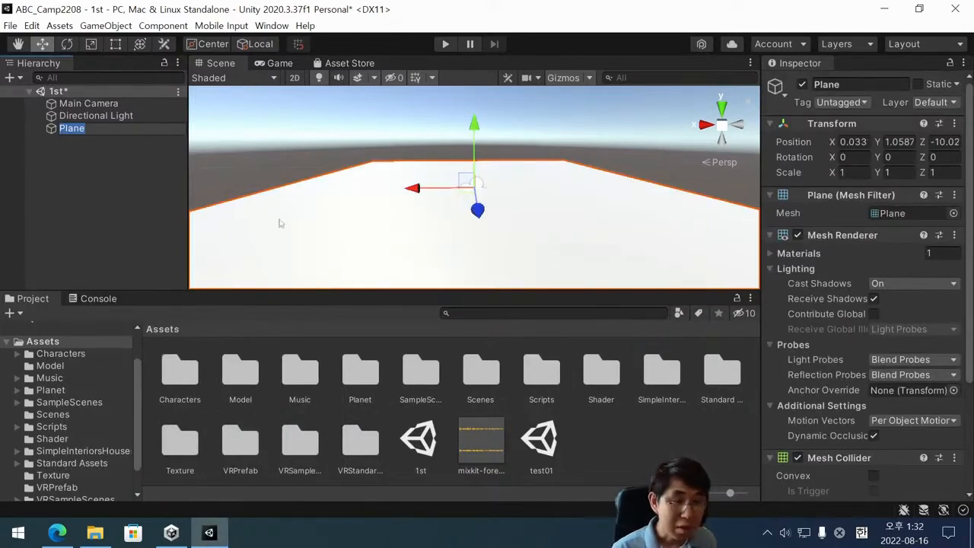
click(90, 165)
click(82, 130)
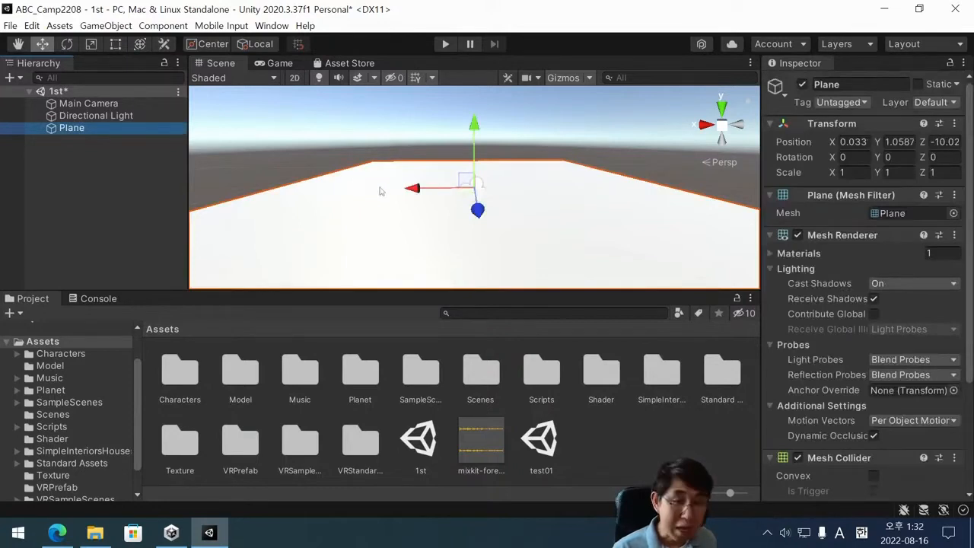
double_click(104, 127)
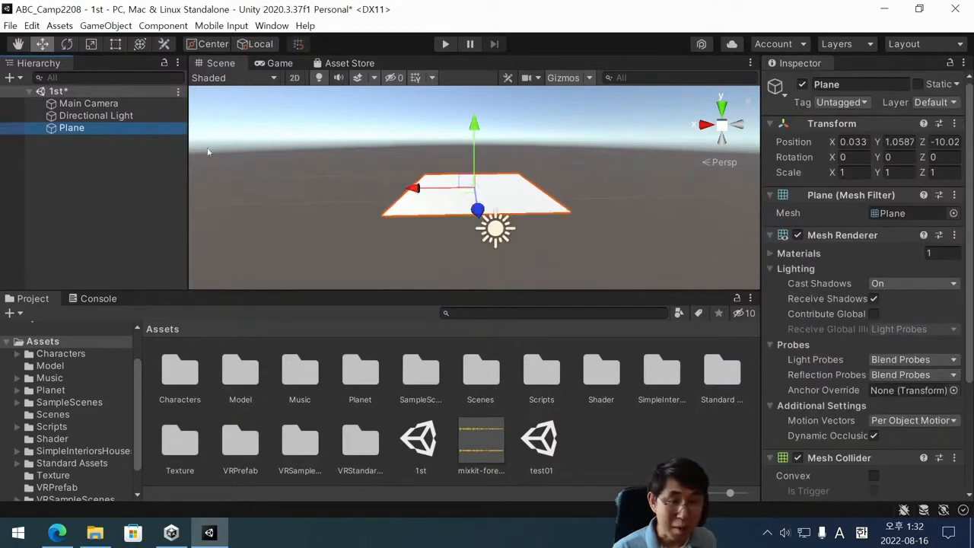
Reset the Plane's Transform position to the origin.
click(135, 155)
click(139, 130)
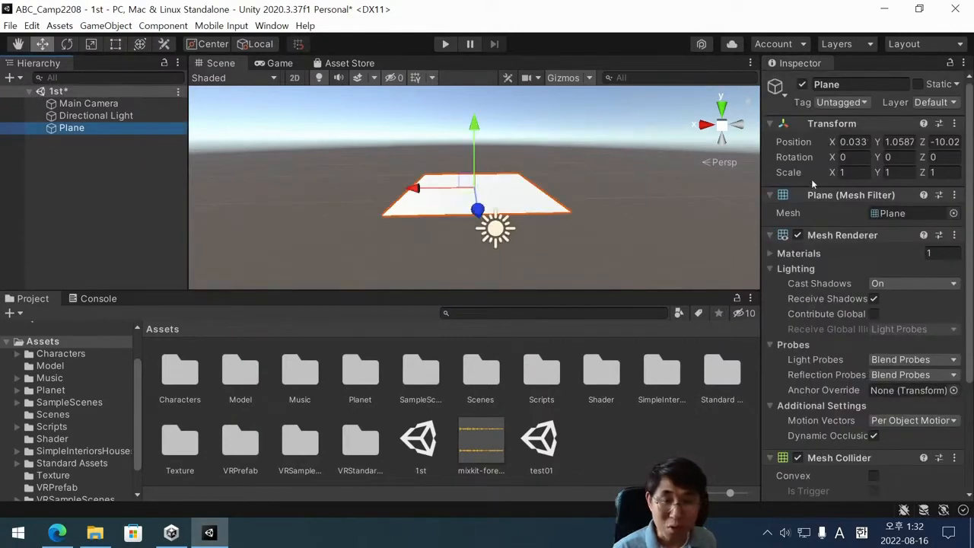
click(128, 130)
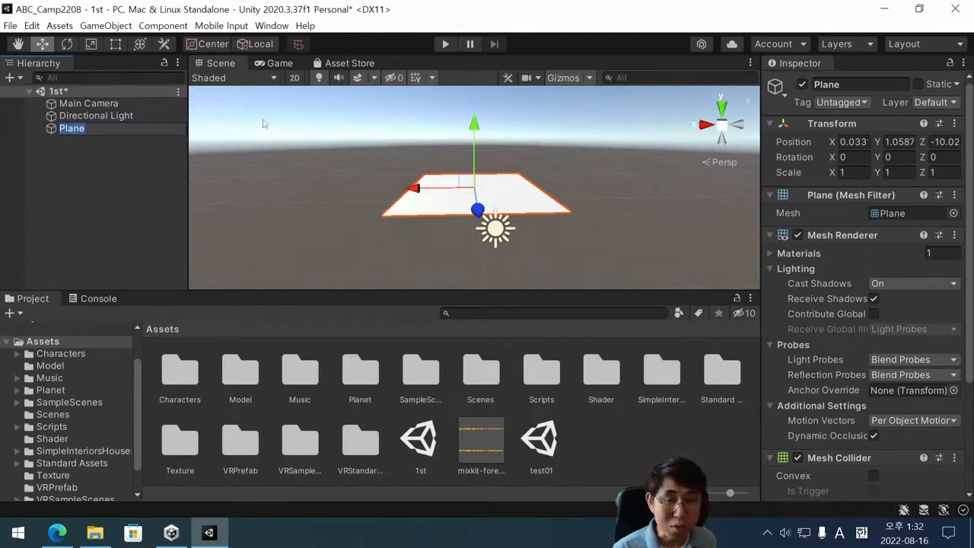
click(958, 124)
click(957, 124)
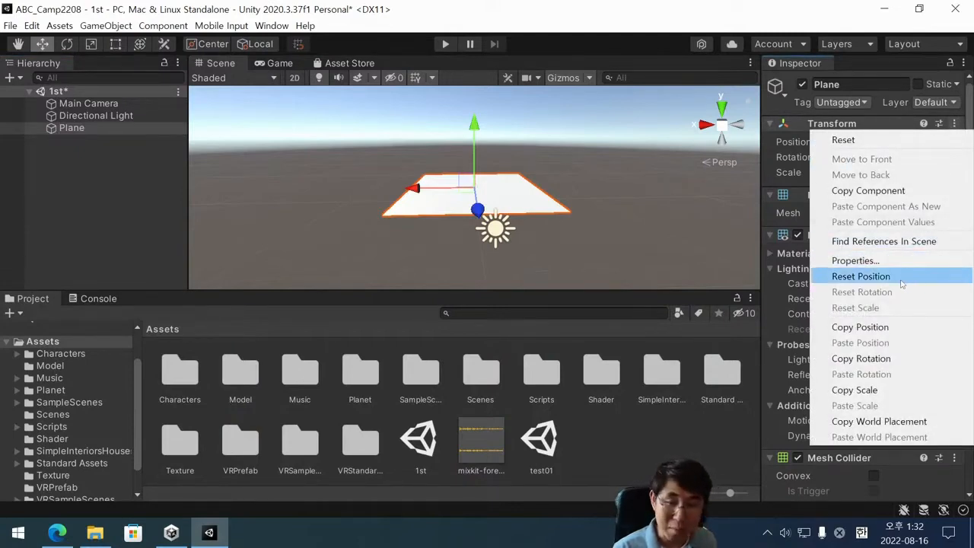
click(901, 279)
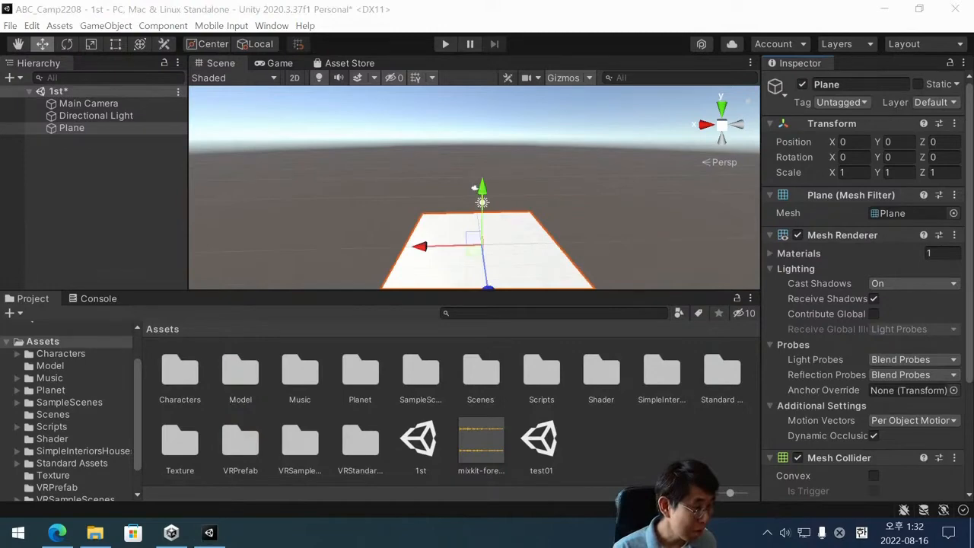
click(99, 169)
click(72, 128)
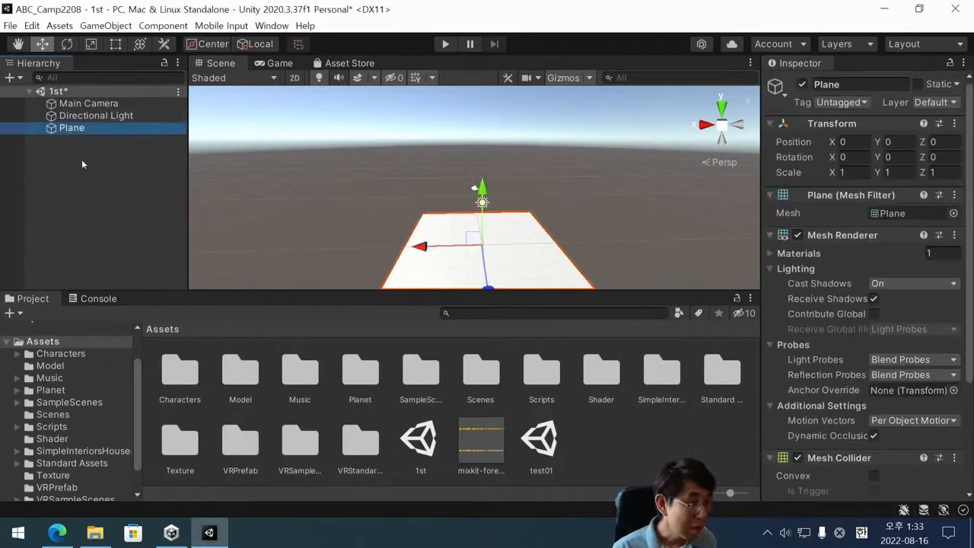
Add a second Plane 3D object with its default name, and select the first Plane to compare the two.
click(64, 159)
right_click(70, 162)
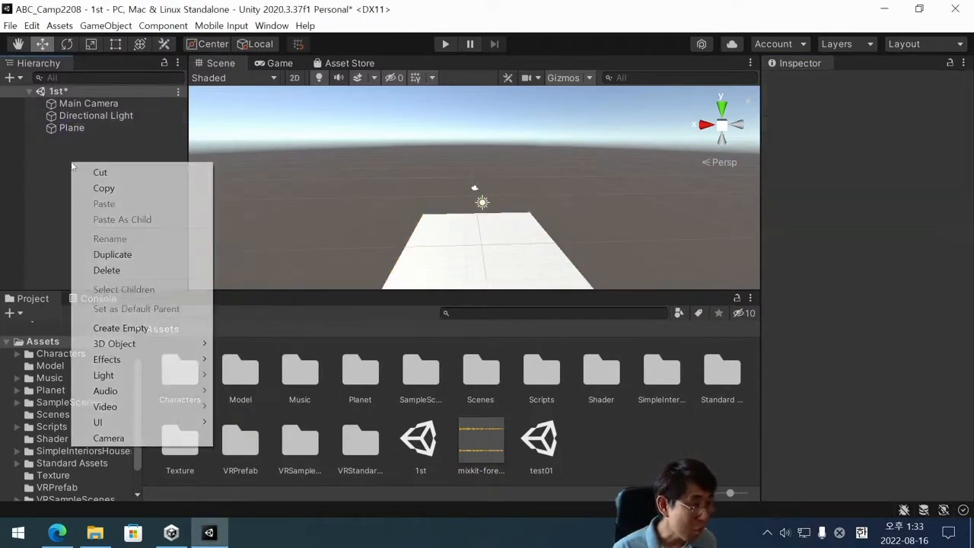
mouse_move(149, 357)
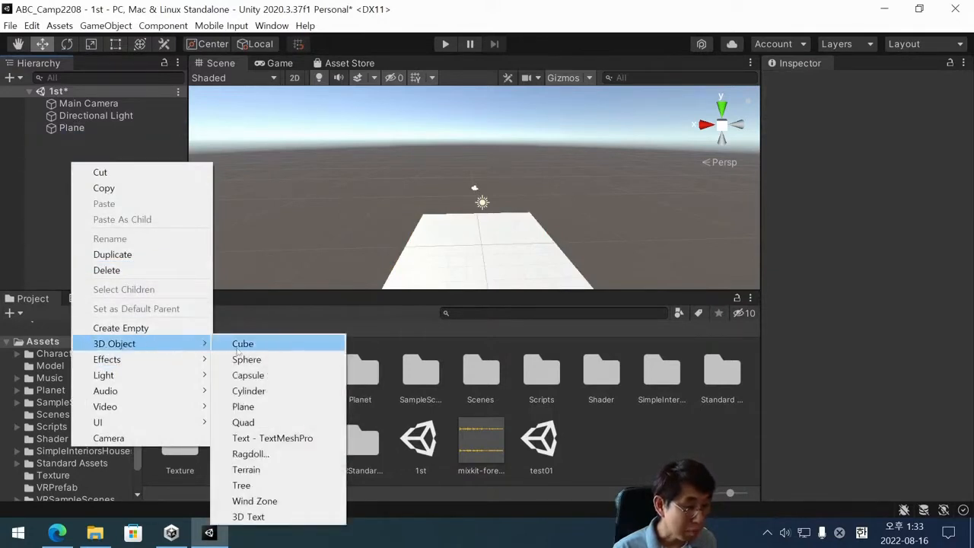
click(300, 404)
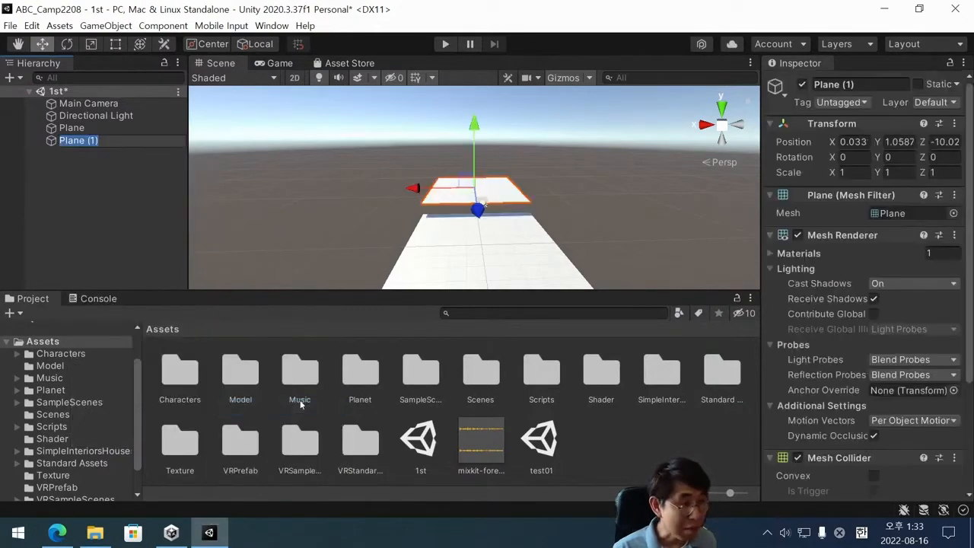
click(93, 235)
click(84, 128)
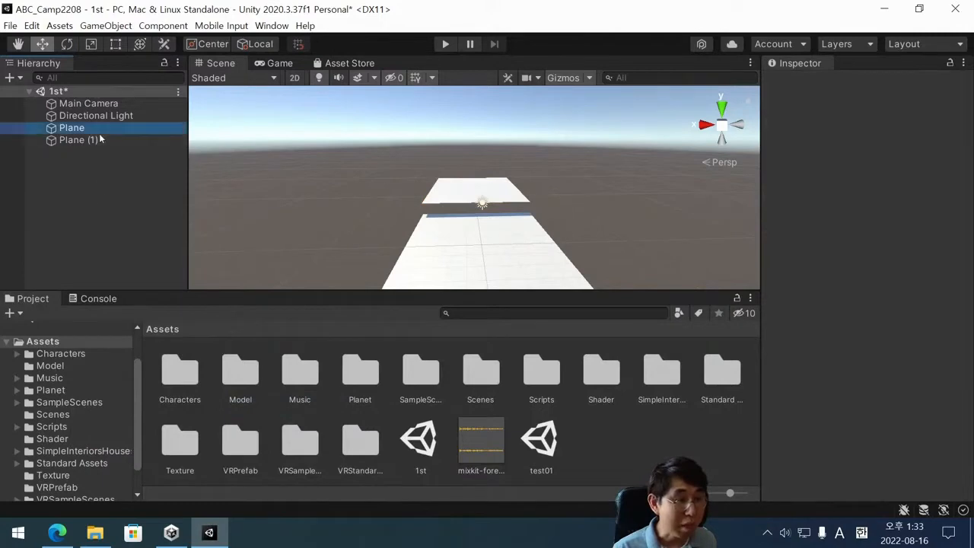
click(90, 140)
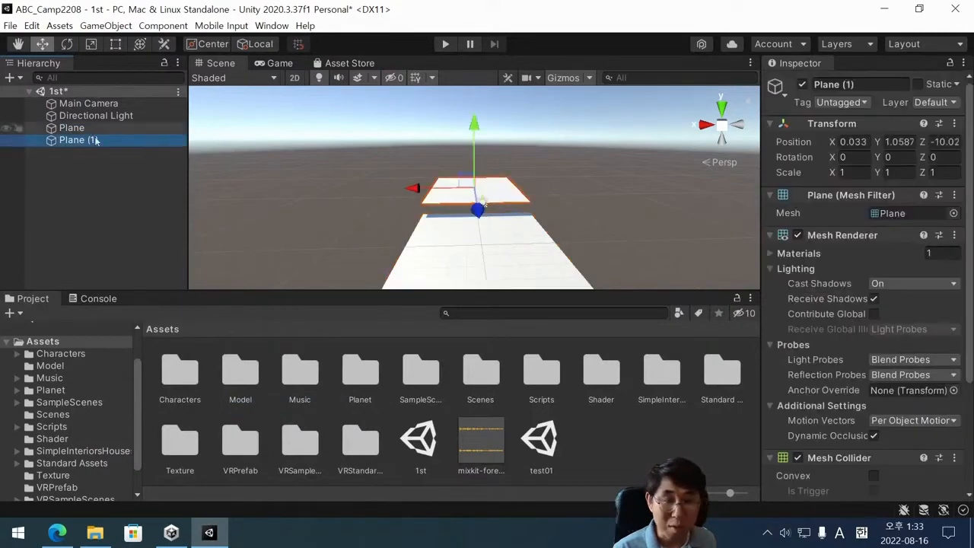
key(F2)
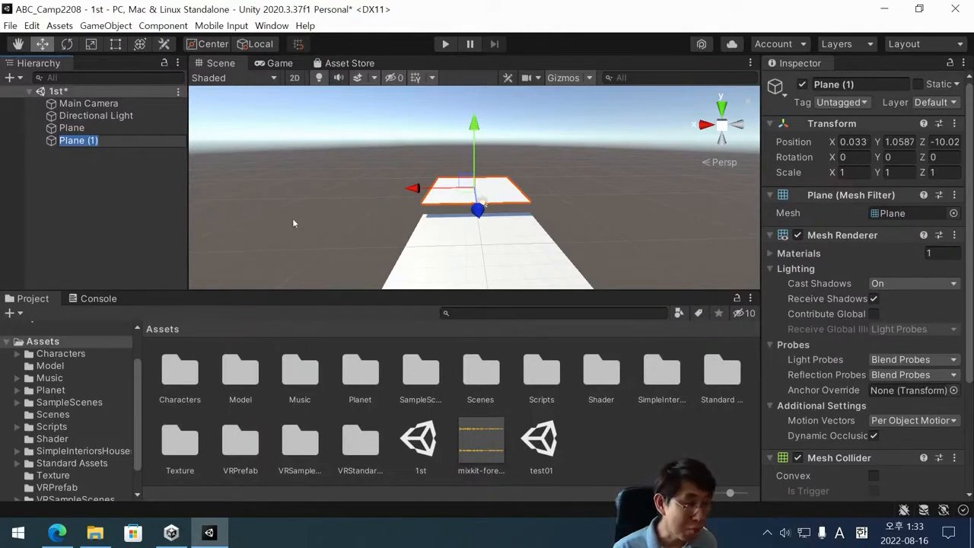
key(Return)
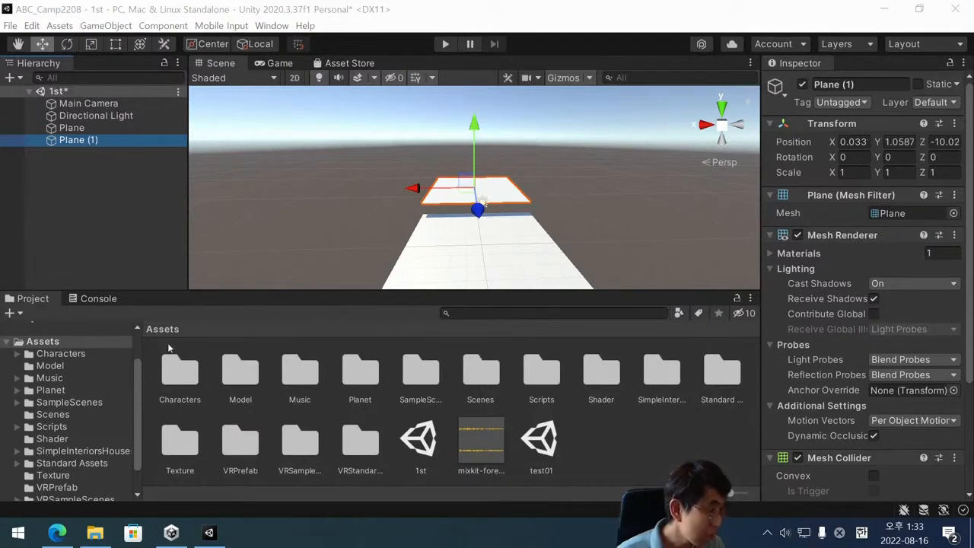
click(122, 208)
click(94, 143)
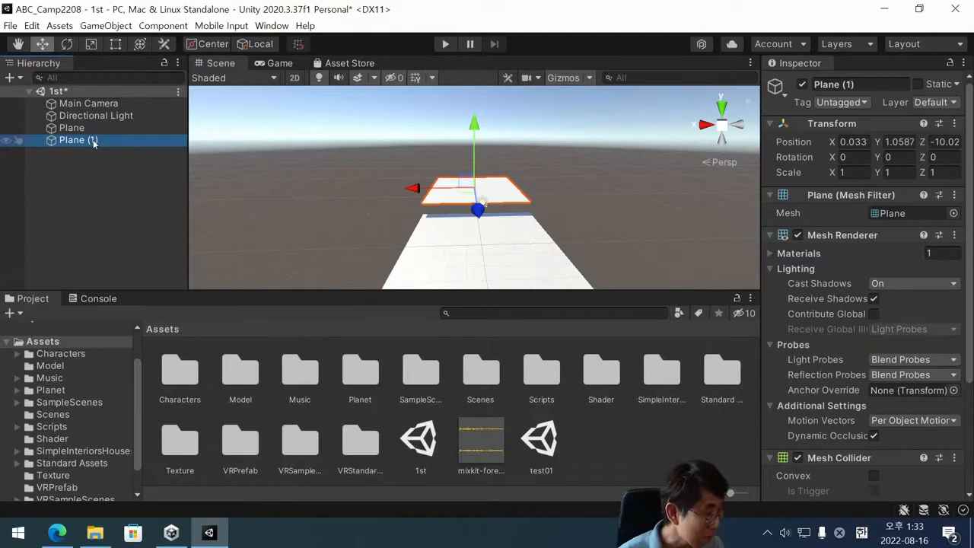
click(88, 154)
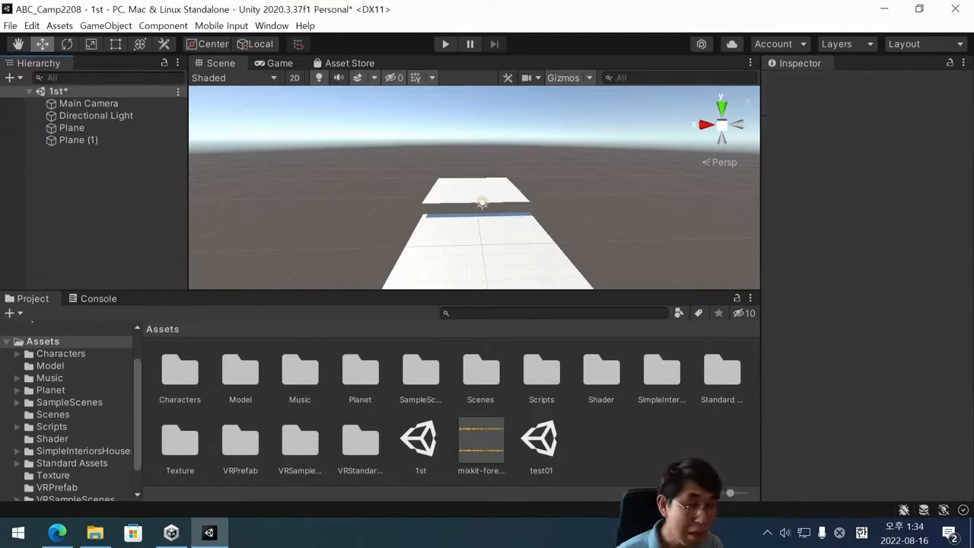
Reset the Transform position of Plane (1) to the origin and delete that plane from the scene.
click(76, 144)
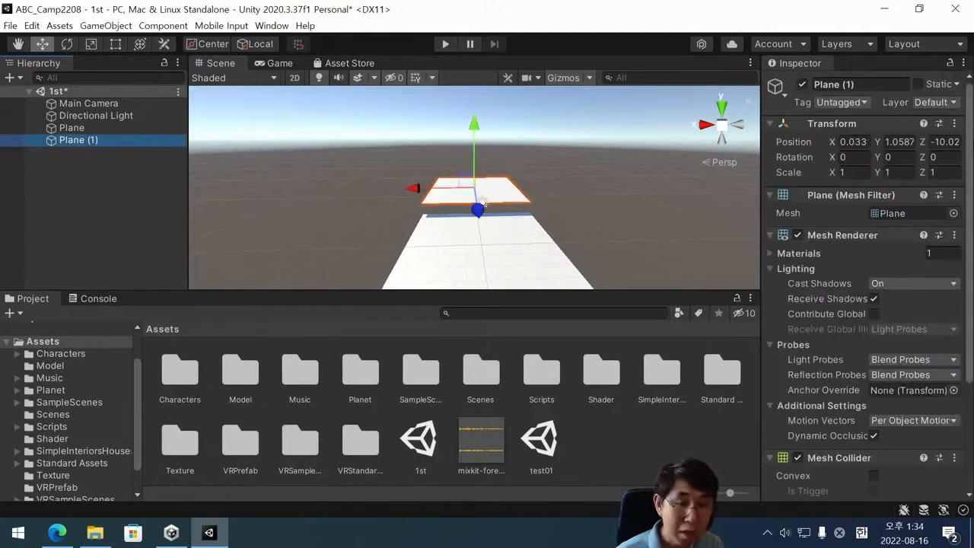
click(956, 125)
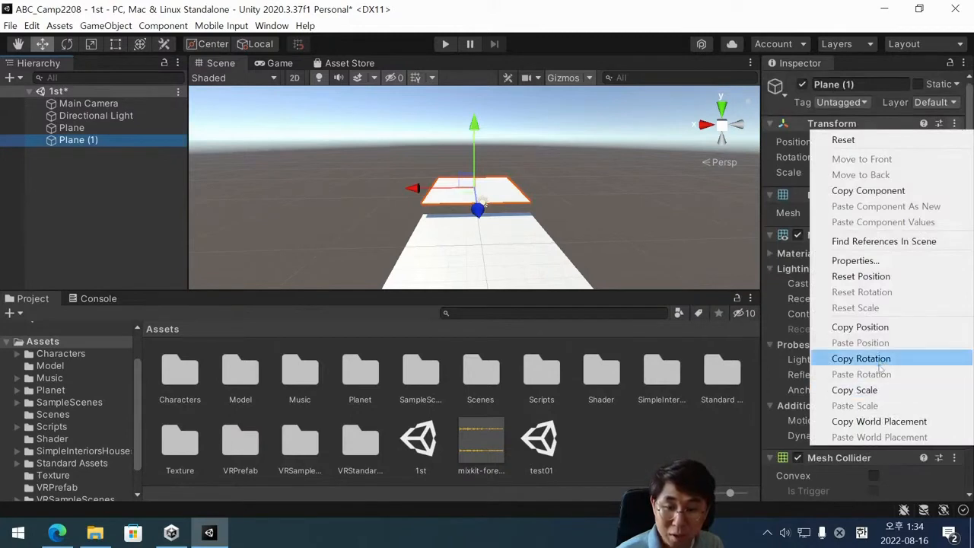
click(887, 277)
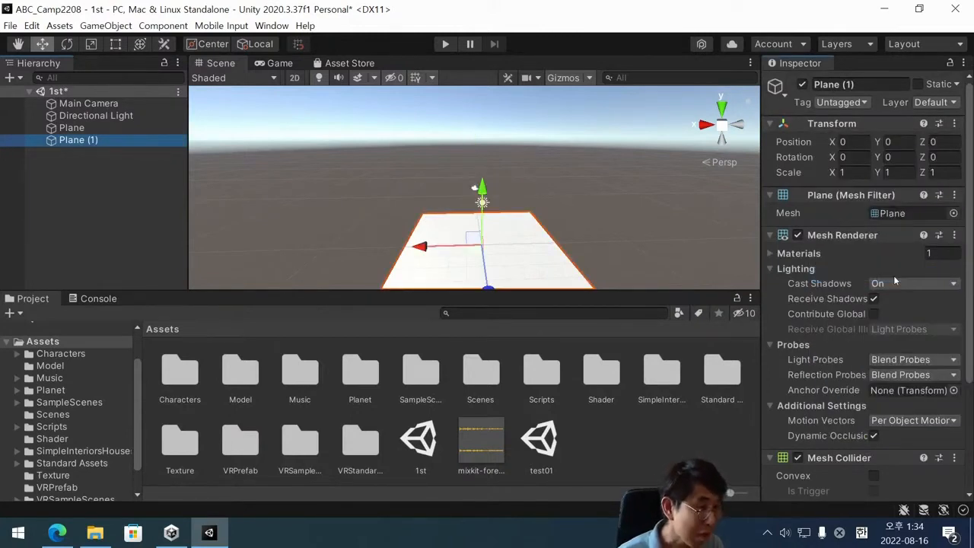
click(111, 137)
key(Delete)
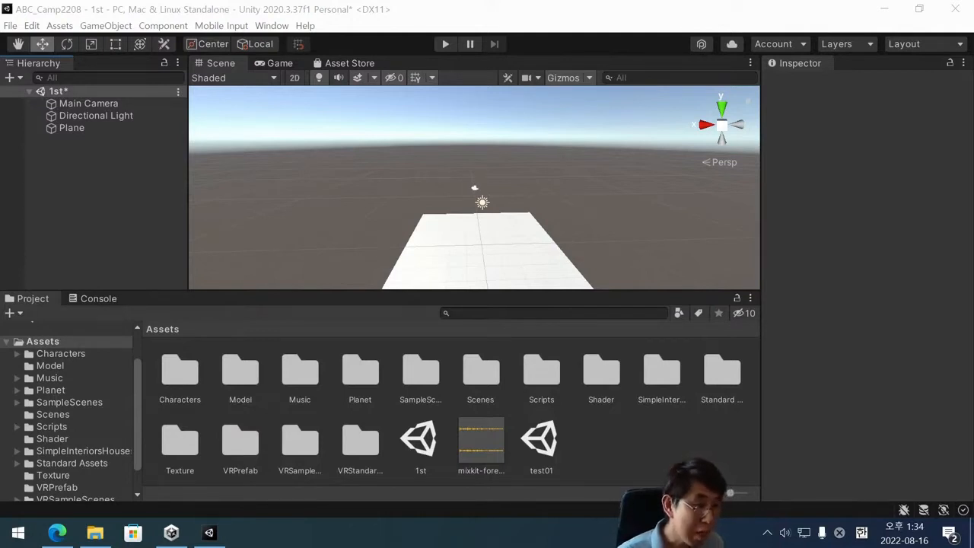
scroll(481, 231, down, 3)
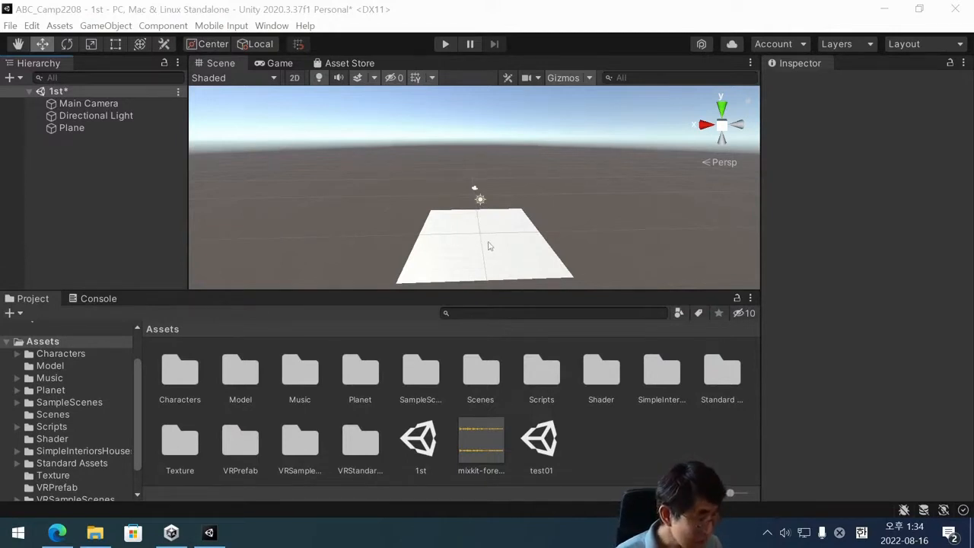
alt+drag(483, 254, 472, 226)
scroll(472, 230, up, 3)
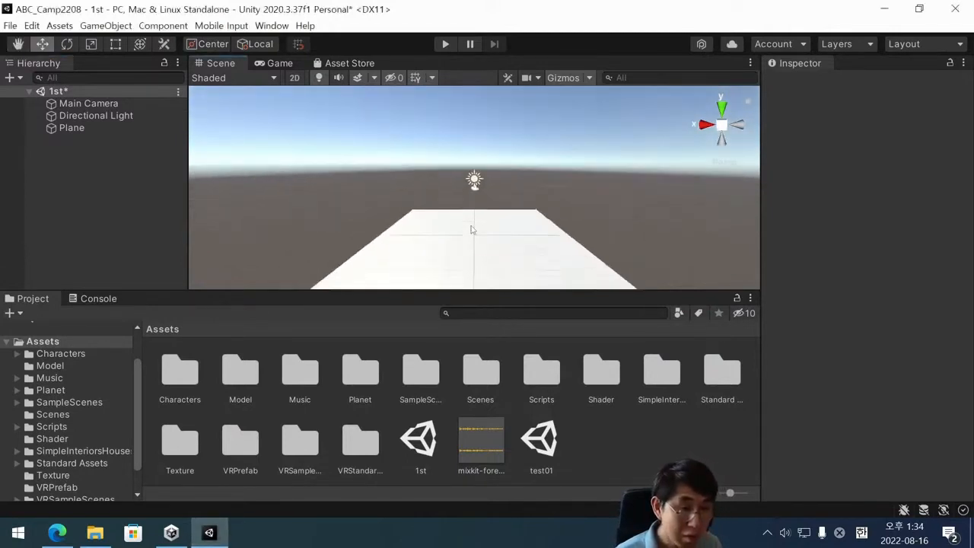
scroll(472, 230, down, 2)
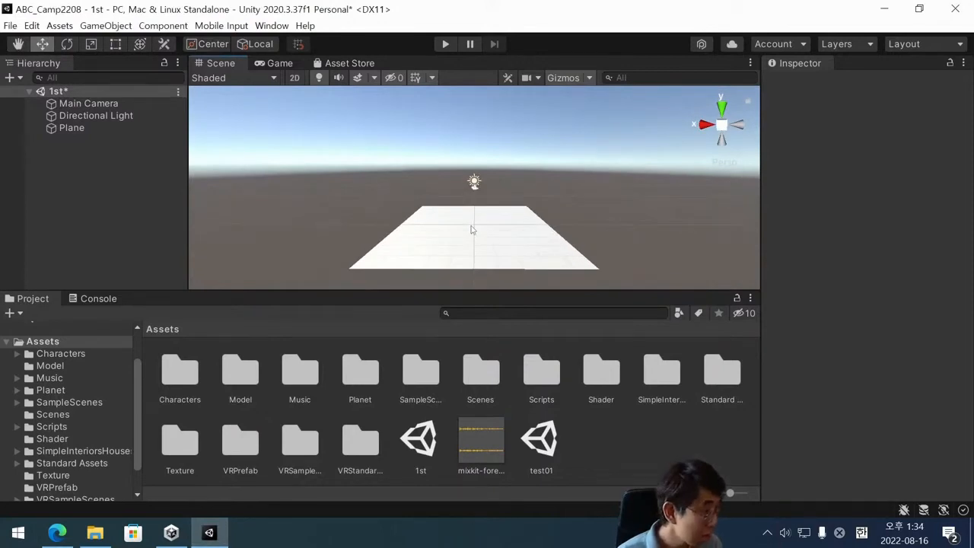
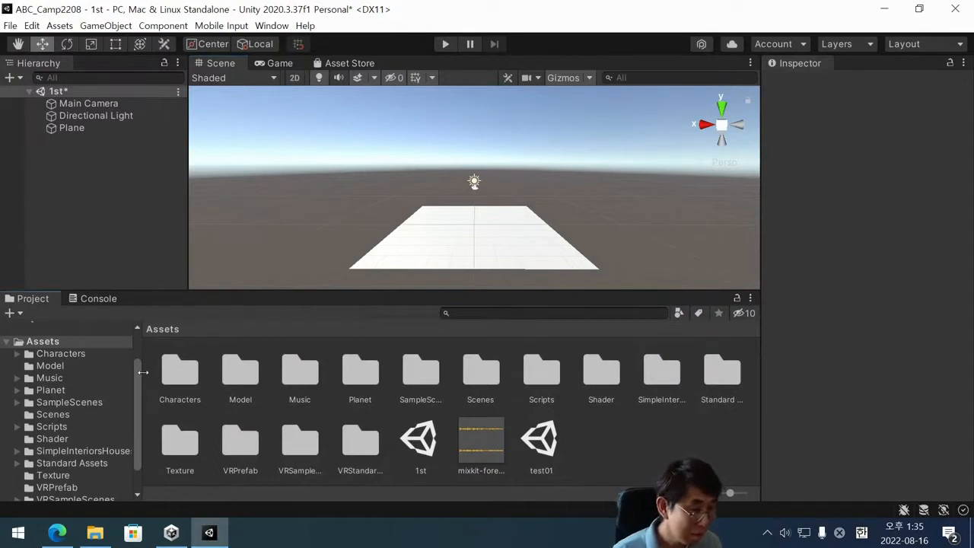
Widen the project's folder tree slightly and expand the Standard Assets folder to list its subfolders.
drag(143, 373, 151, 373)
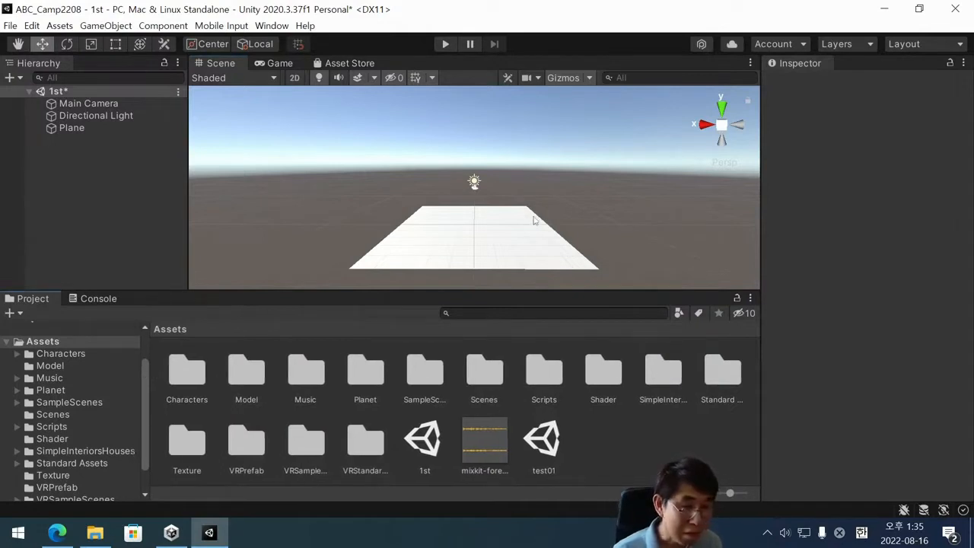
scroll(533, 220, up, 2)
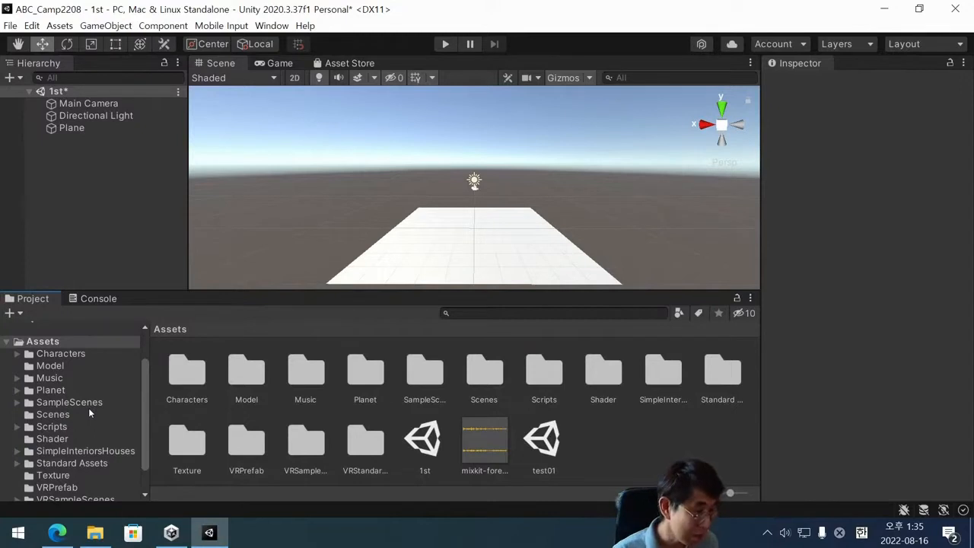
click(73, 462)
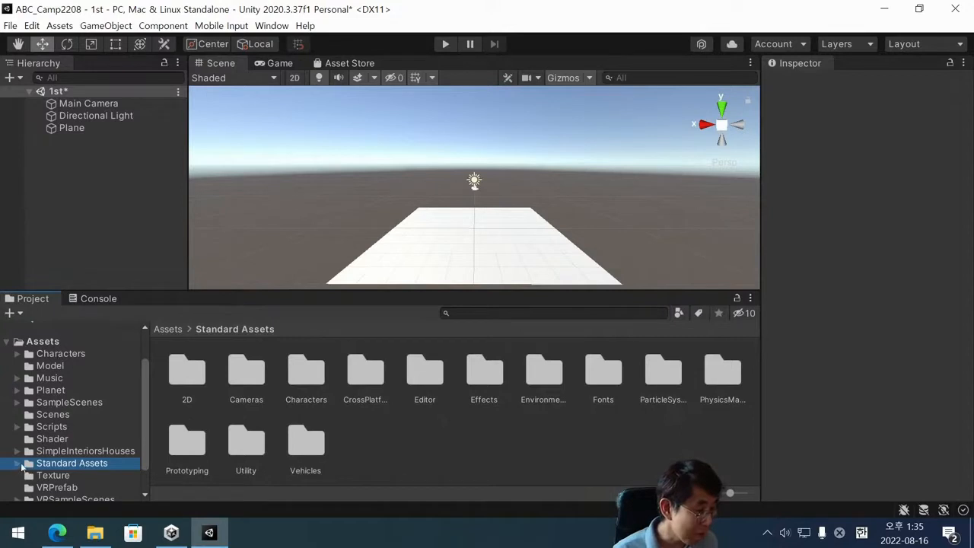
scroll(76, 450, down, 2)
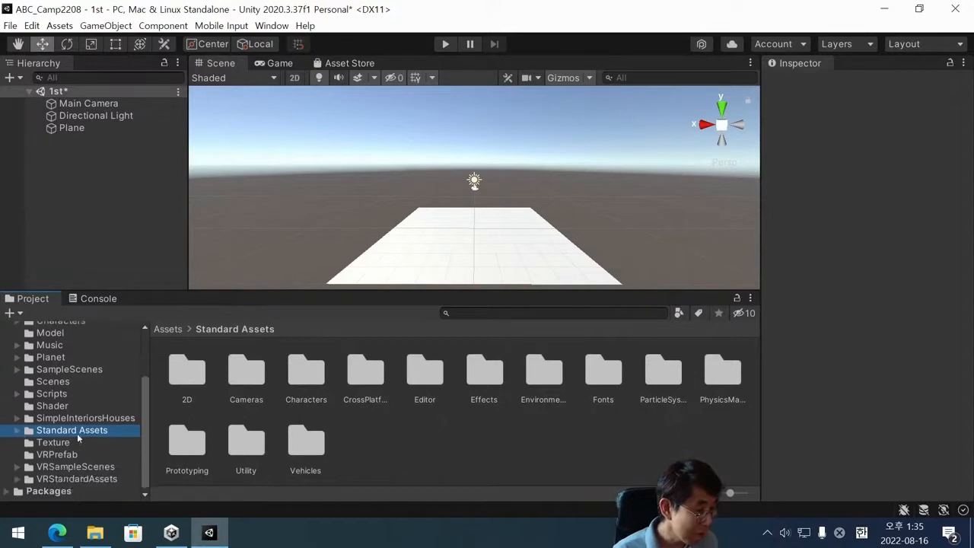
click(18, 432)
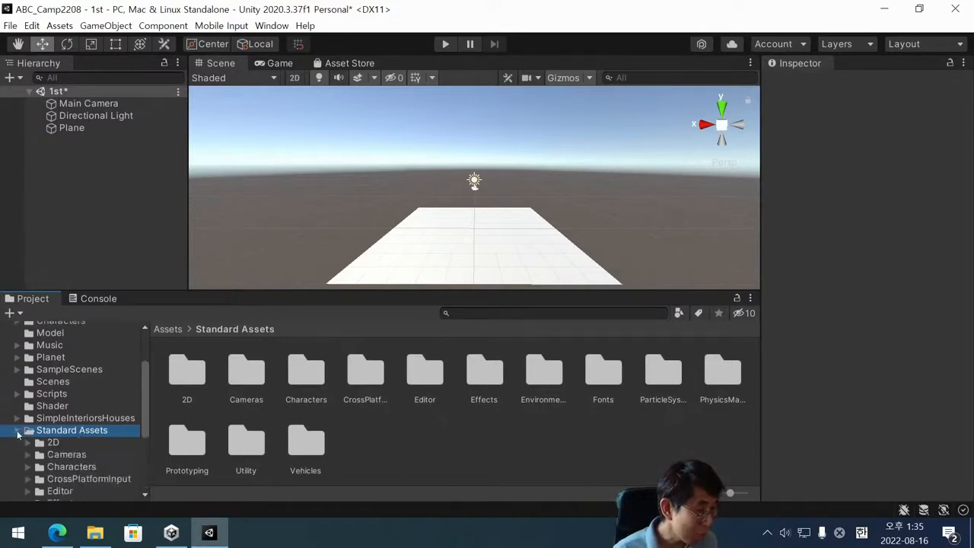
scroll(69, 392, down, 5)
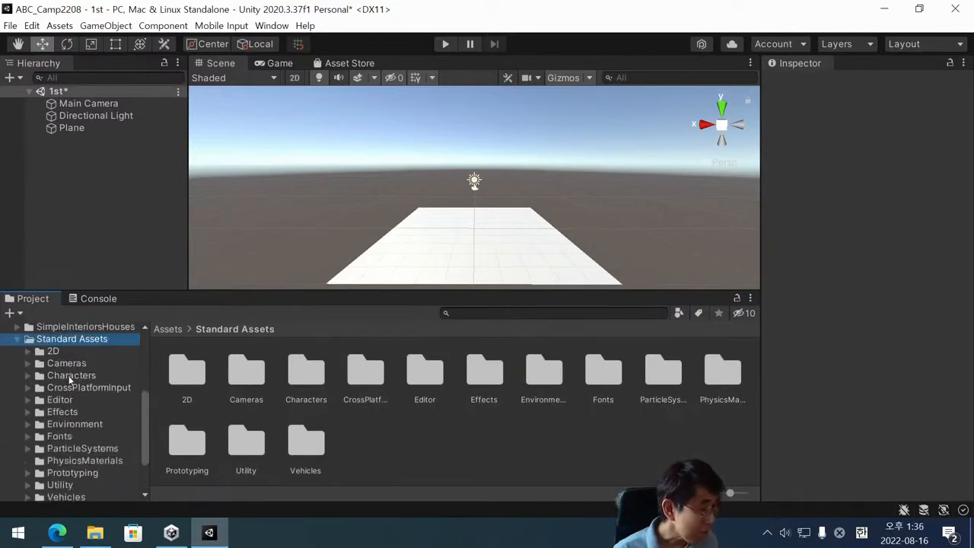
Expand the Characters folder in Standard Assets, and expand its ThirdPersonCharacter subfolder.
click(70, 376)
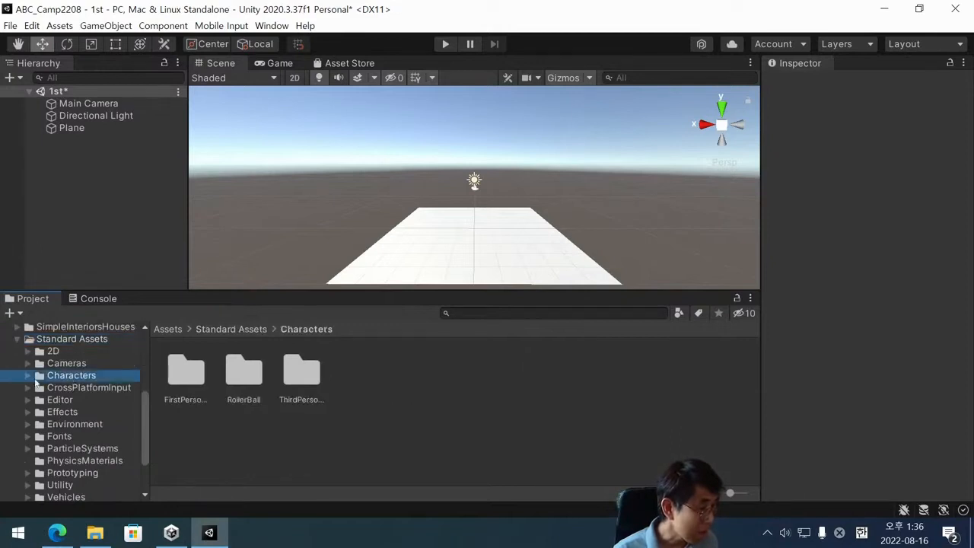
click(27, 376)
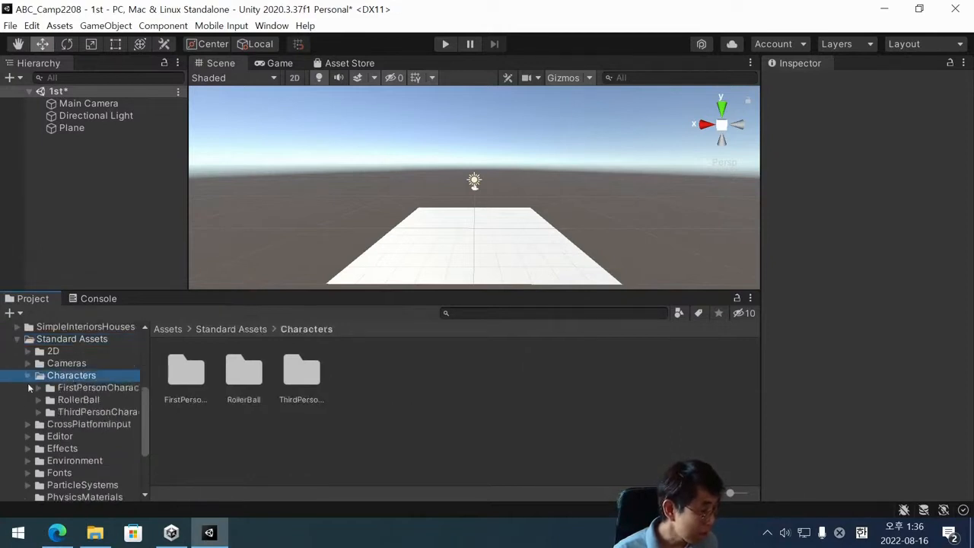
click(80, 413)
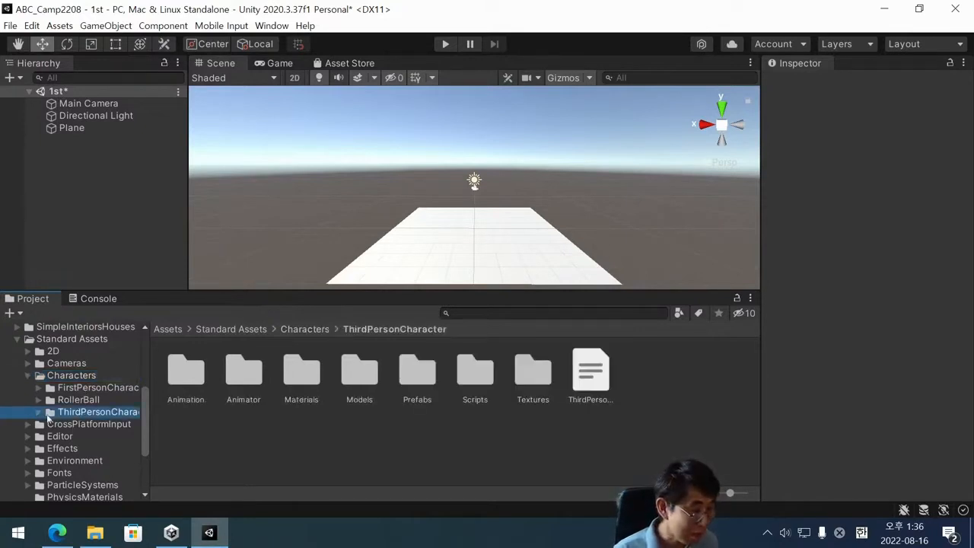
click(40, 412)
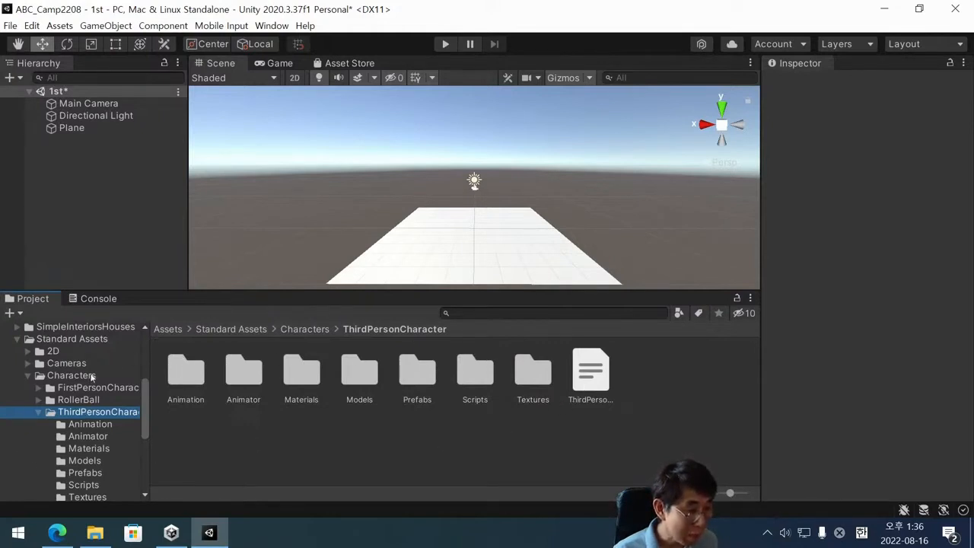
Review the folder path through Characters to ThirdPersonCharacter and select its Prefabs folder.
scroll(88, 370, up, 5)
scroll(46, 371, down, 3)
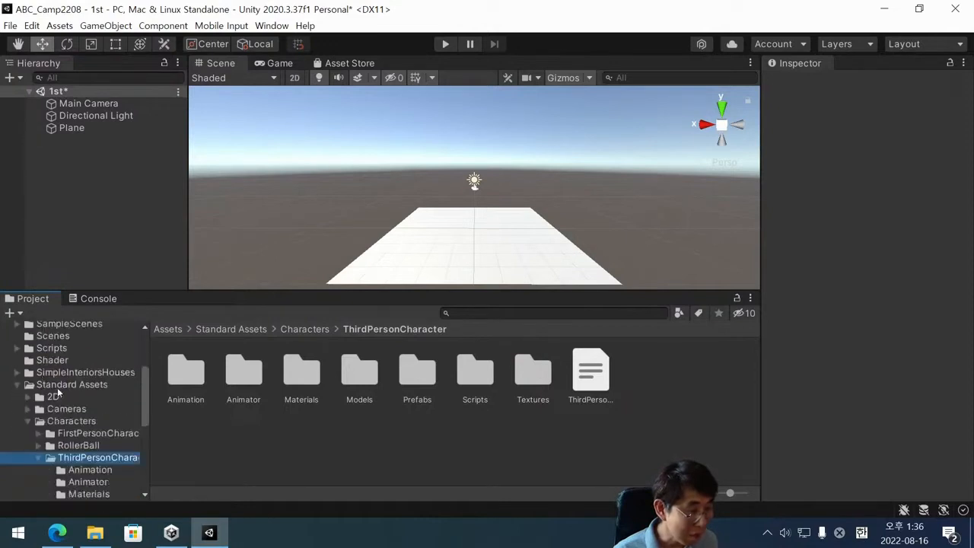
click(57, 388)
click(56, 421)
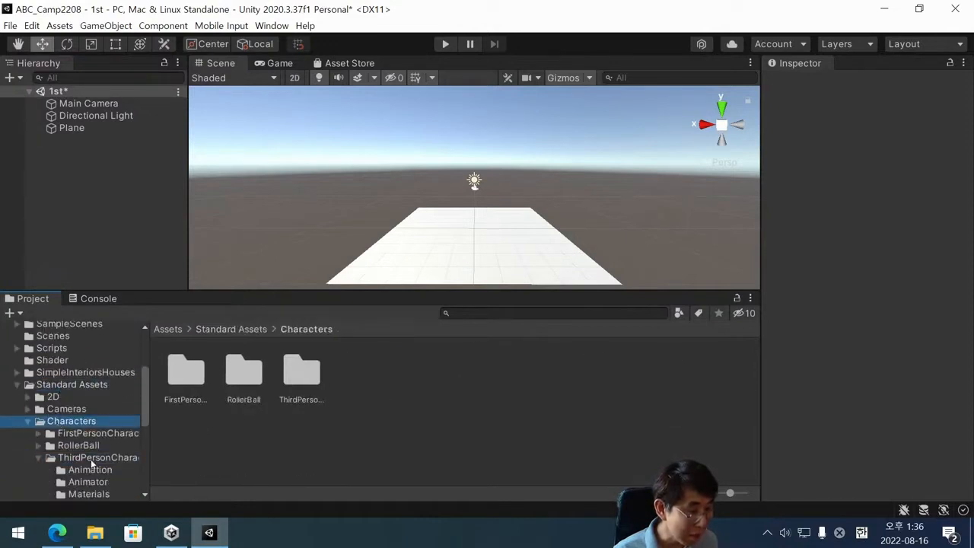
click(91, 460)
scroll(91, 462, down, 3)
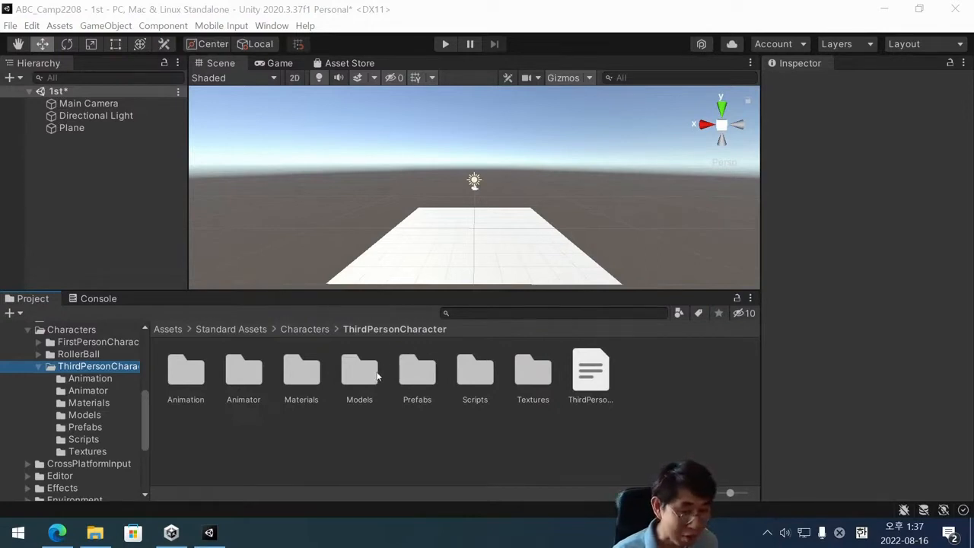
click(421, 363)
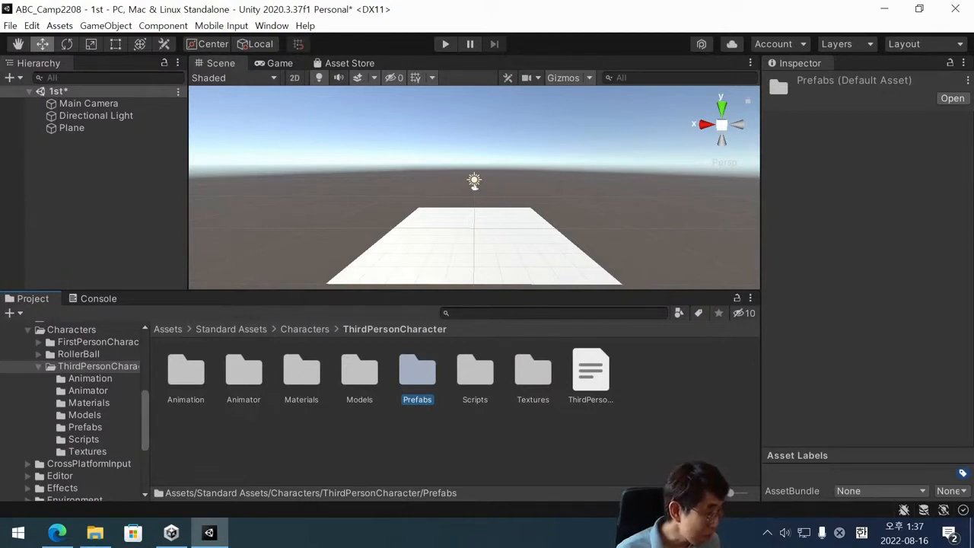
Retrace the path from Standard Assets through Characters to ThirdPersonCharacter and open its Prefabs folder.
scroll(64, 381, up, 3)
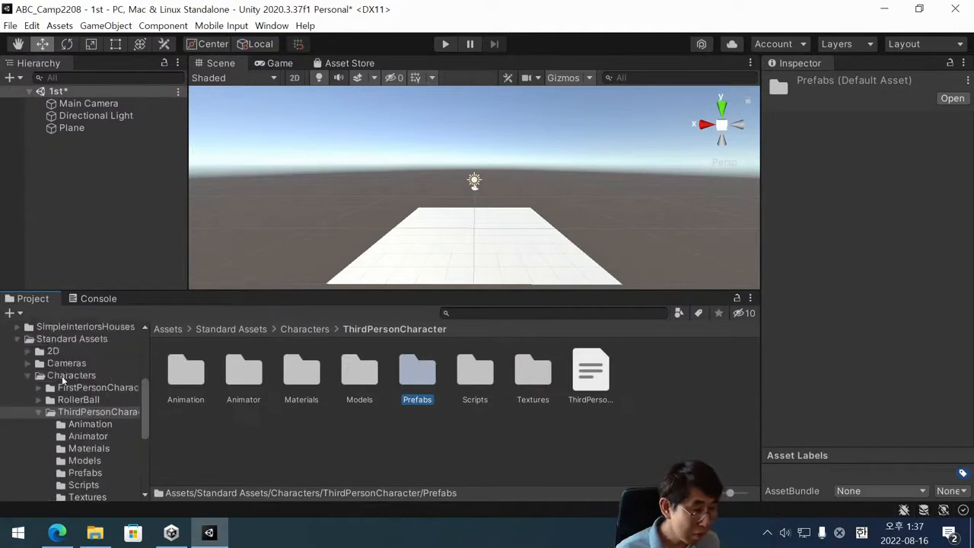
click(64, 385)
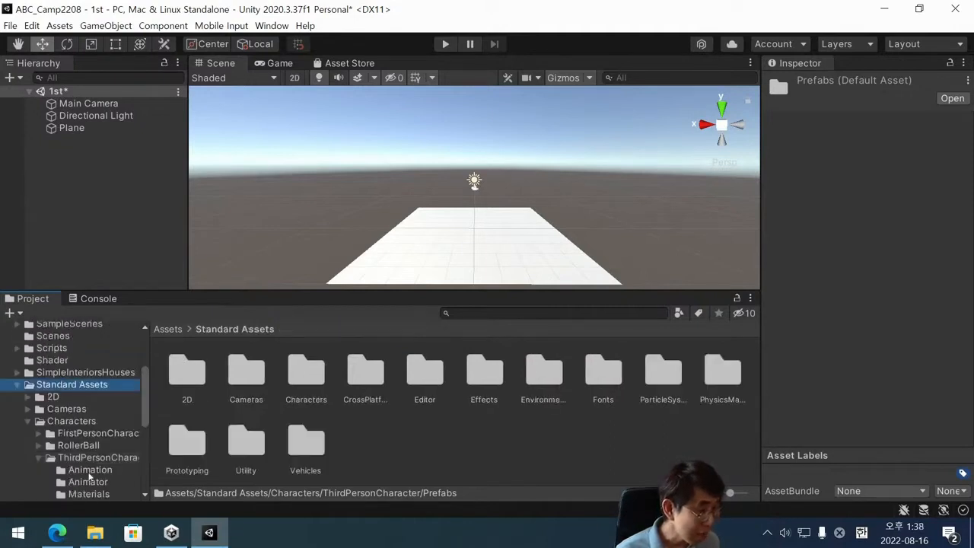
click(93, 457)
click(67, 409)
click(73, 421)
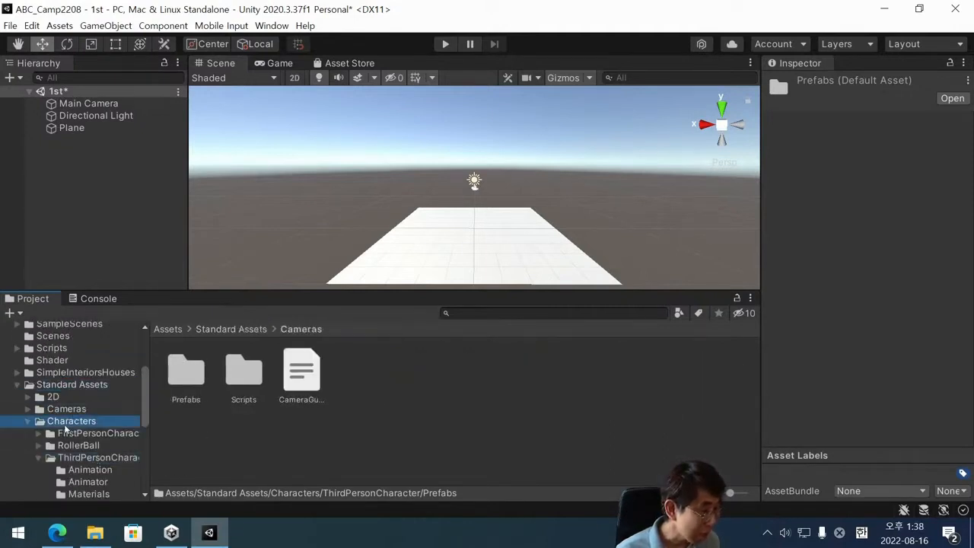
click(94, 457)
scroll(97, 462, down, 3)
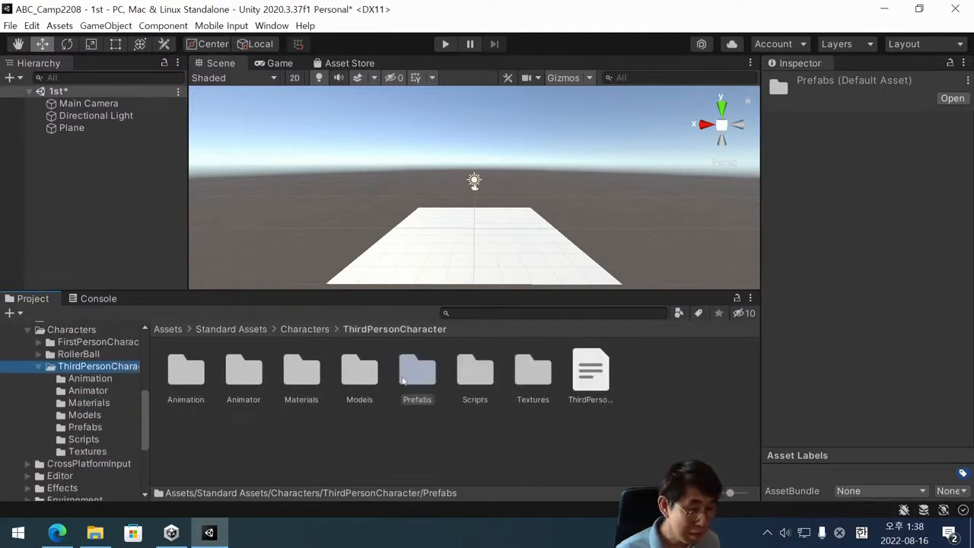
click(424, 379)
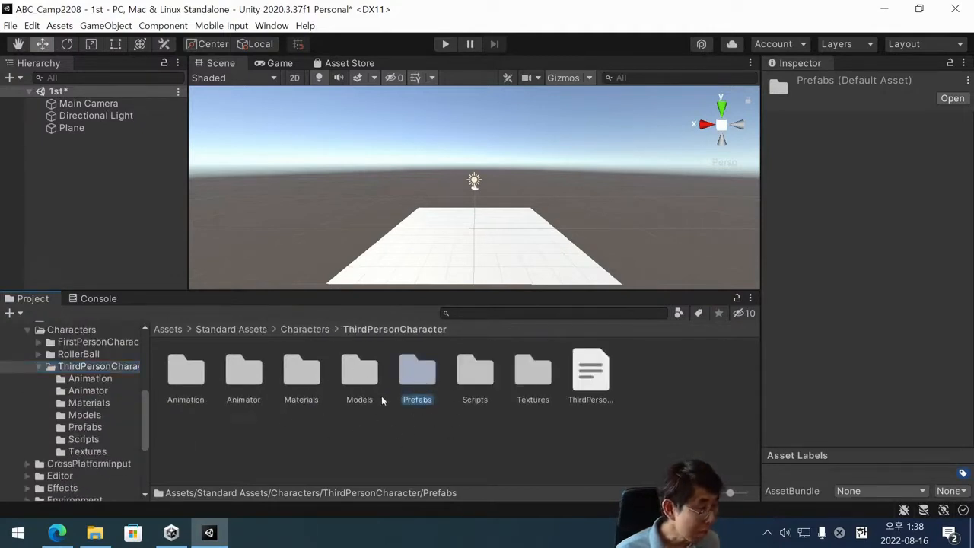
double_click(418, 372)
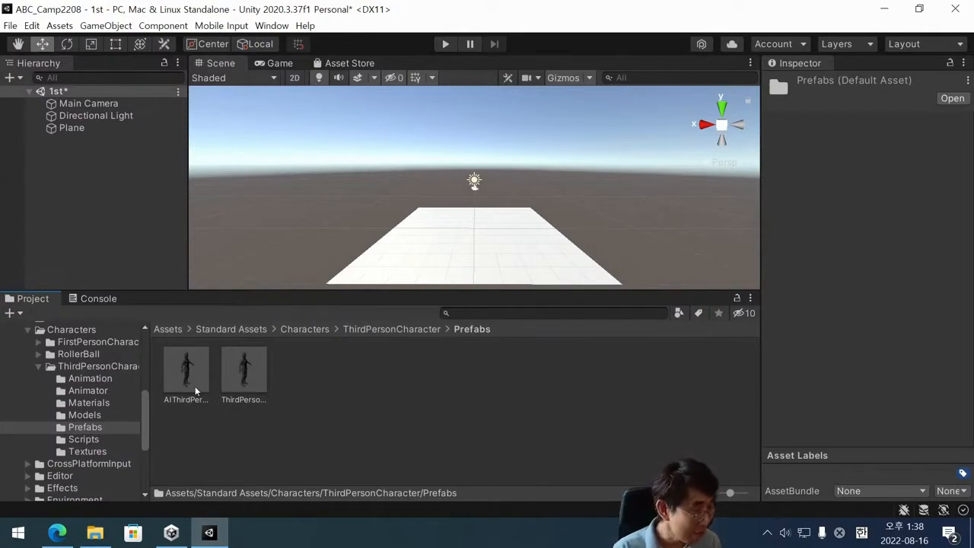
Place the ThirdPersonController prefab in the scene near the middle of the white plane.
click(242, 373)
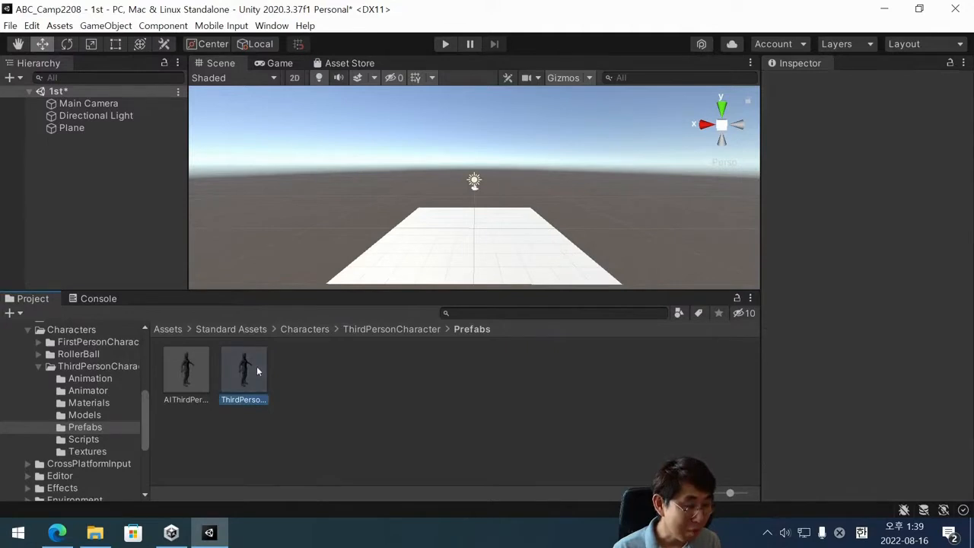
drag(257, 367, 474, 232)
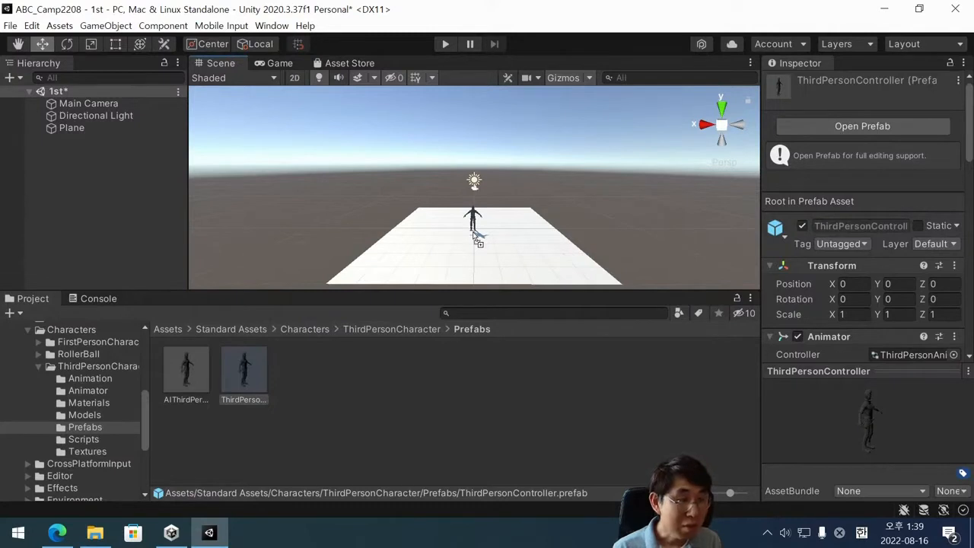
drag(473, 231, 473, 233)
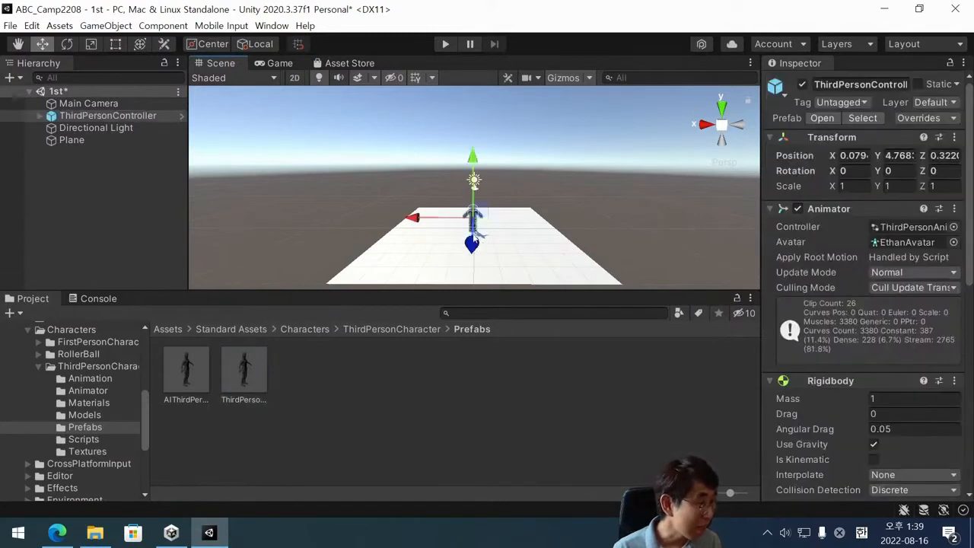
click(446, 250)
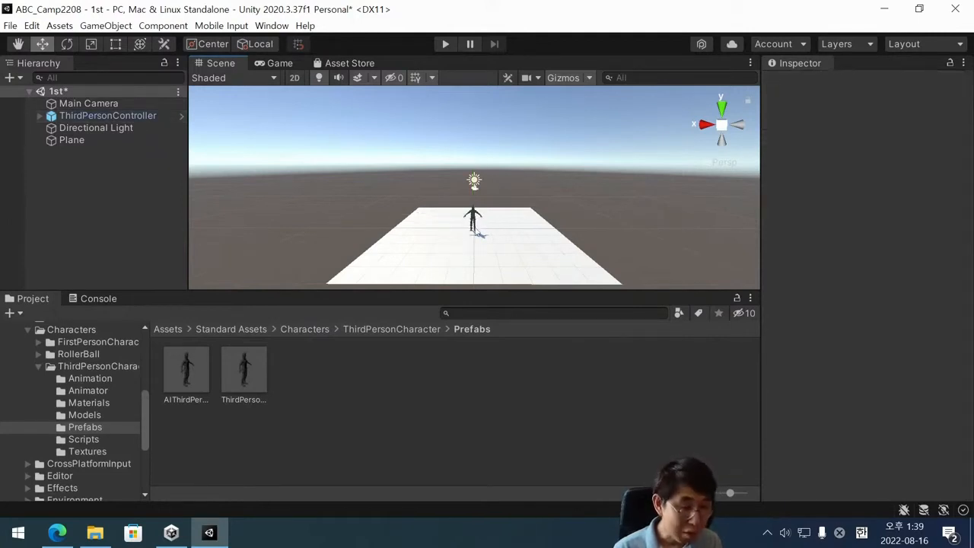
scroll(494, 224, up, 4)
scroll(472, 228, down, 1)
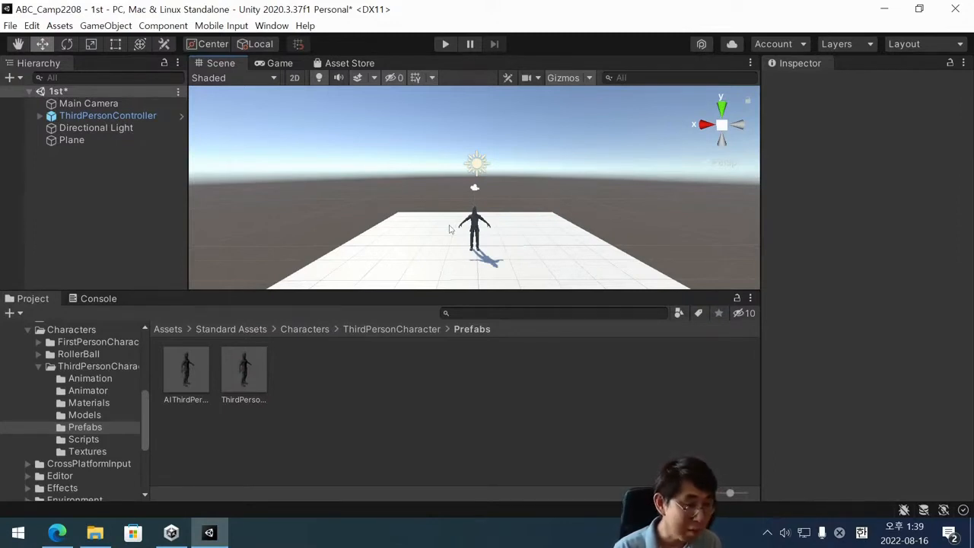
Shift the placed ThirdPersonController slightly along the X axis to about -0.01, and leave it selected in a closer view.
click(245, 377)
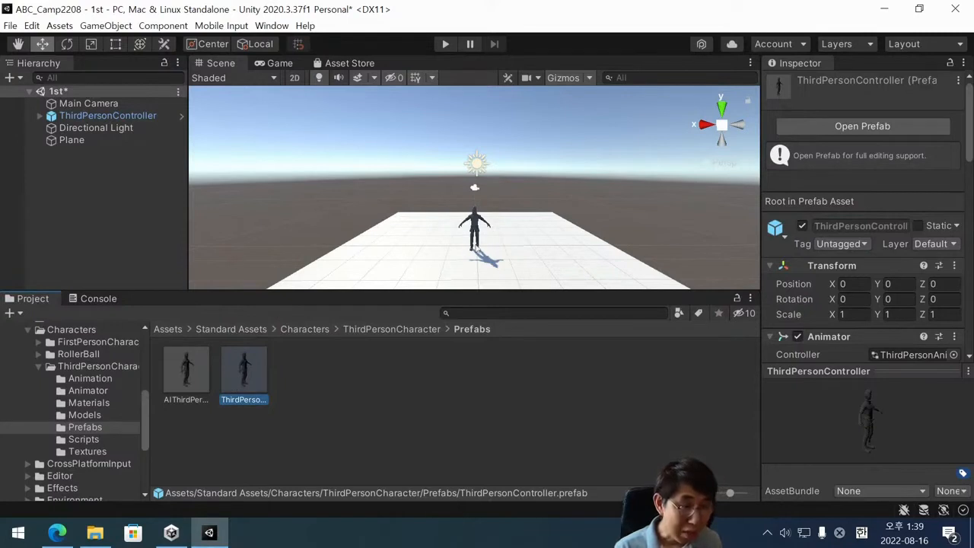
click(479, 232)
mouse_move(426, 236)
mouse_down()
mouse_move(255, 219)
mouse_move(426, 228)
mouse_up()
scroll(452, 236, up, 3)
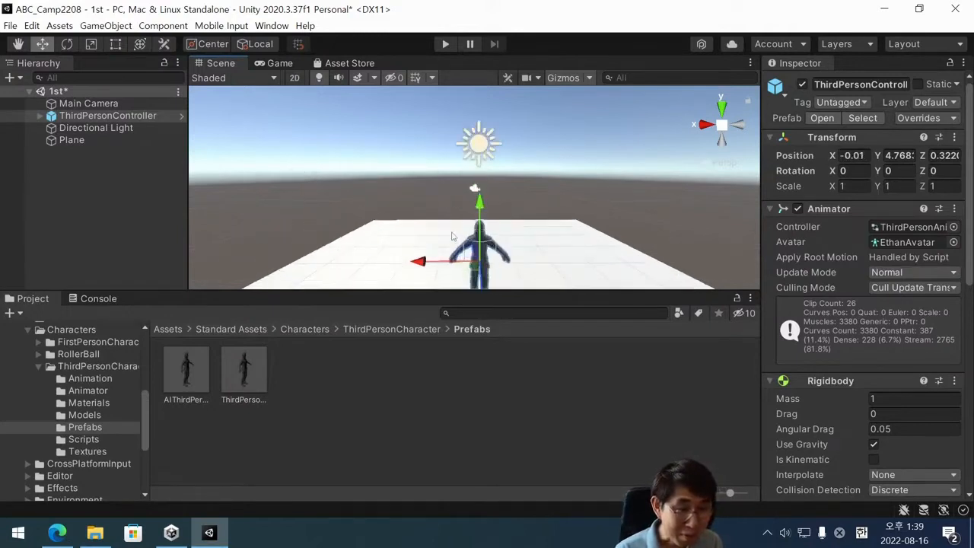
scroll(452, 235, down, 3)
mouse_move(499, 249)
alt+mouse_down()
mouse_move(503, 240)
mouse_move(504, 248)
alt+mouse_up()
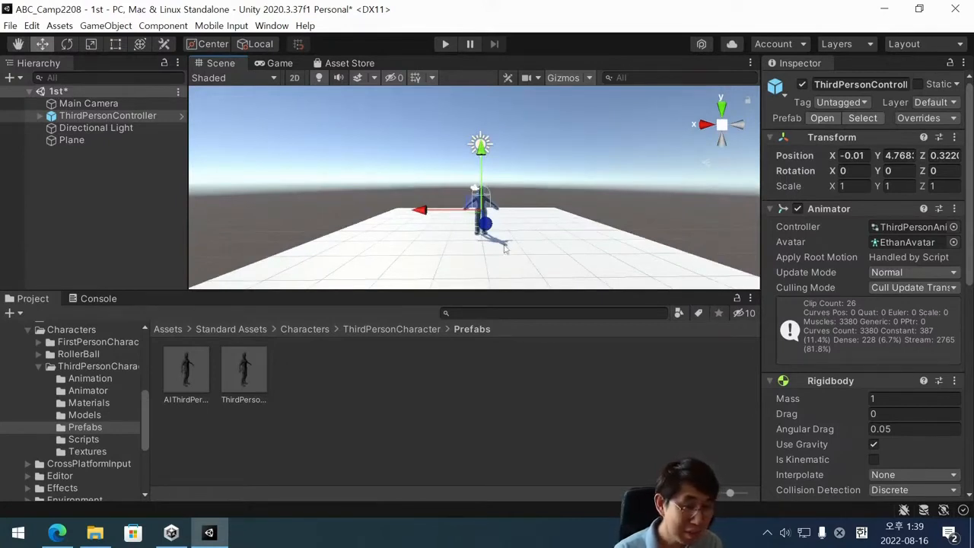
scroll(468, 211, up, 2)
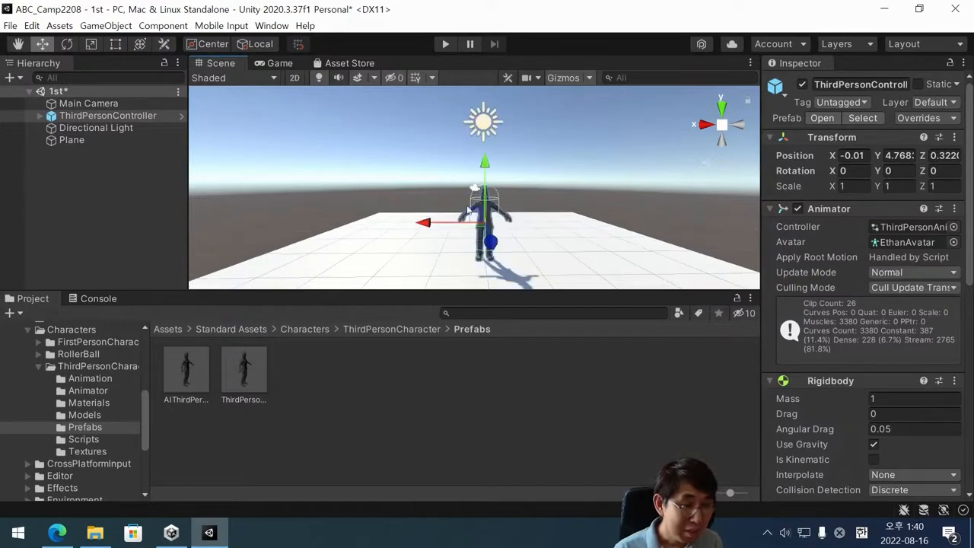
click(429, 355)
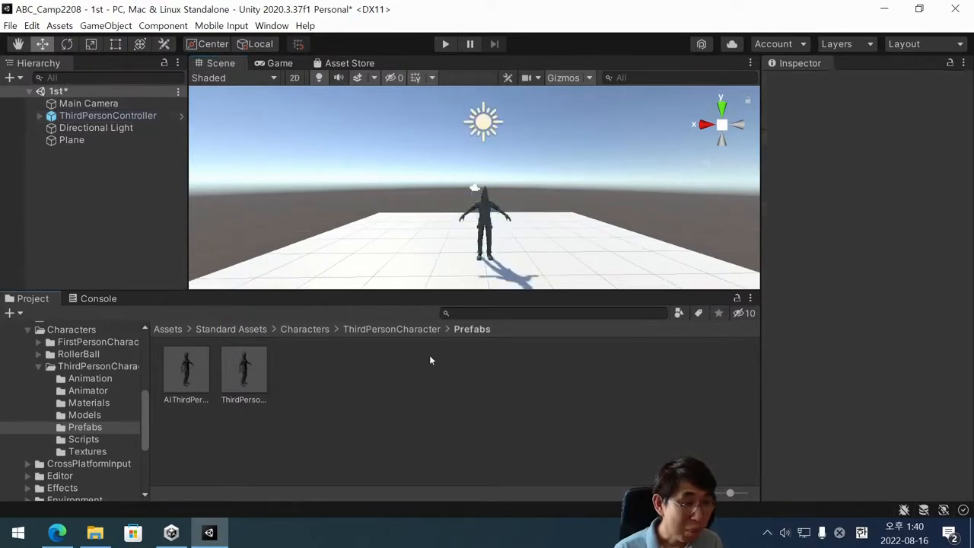
click(484, 217)
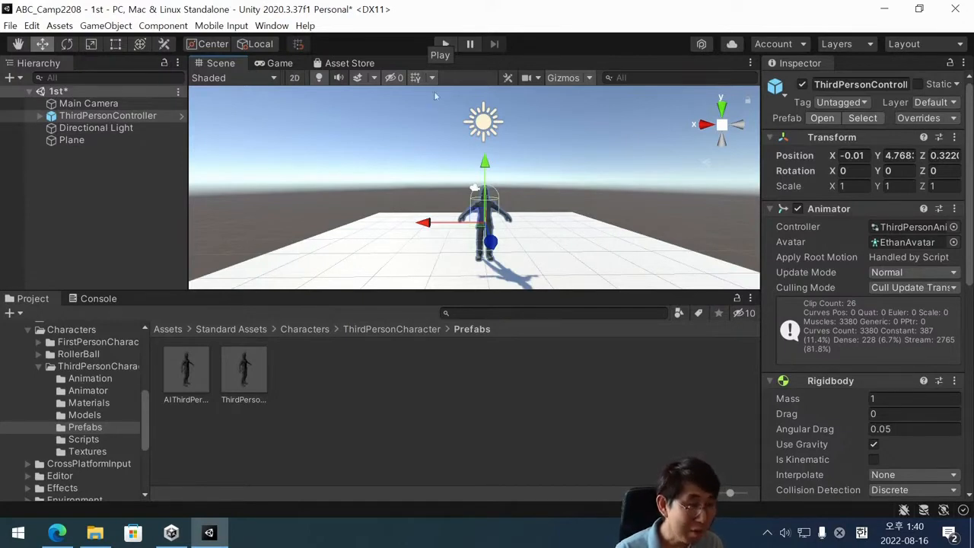
Run the scene in Play mode and test moving the character forward, backward, left and right on the plane.
click(448, 44)
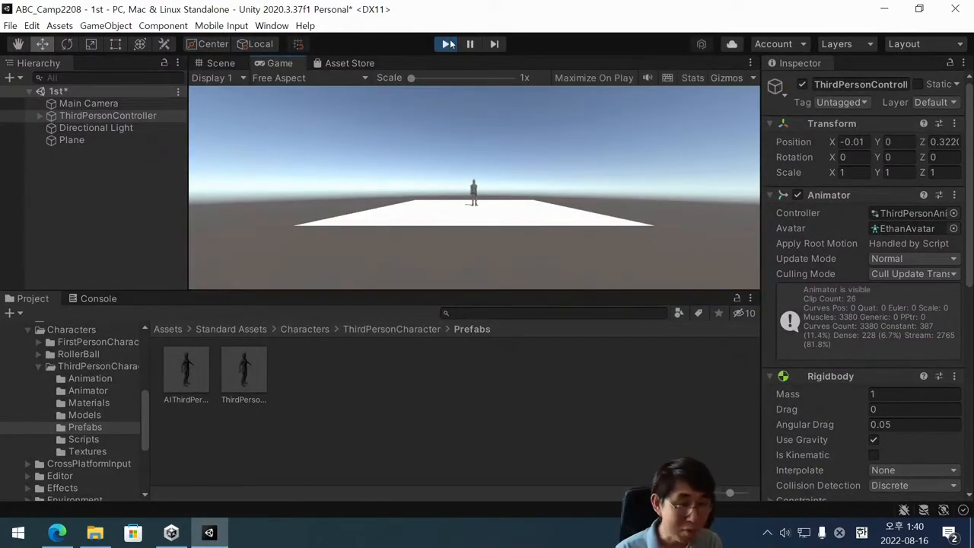
key(Down)
key(Left)
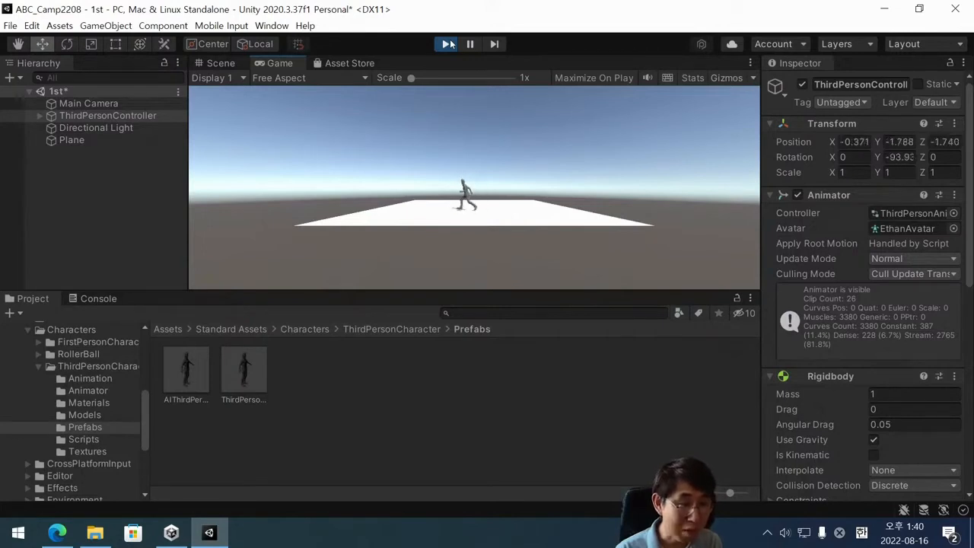
key(Right)
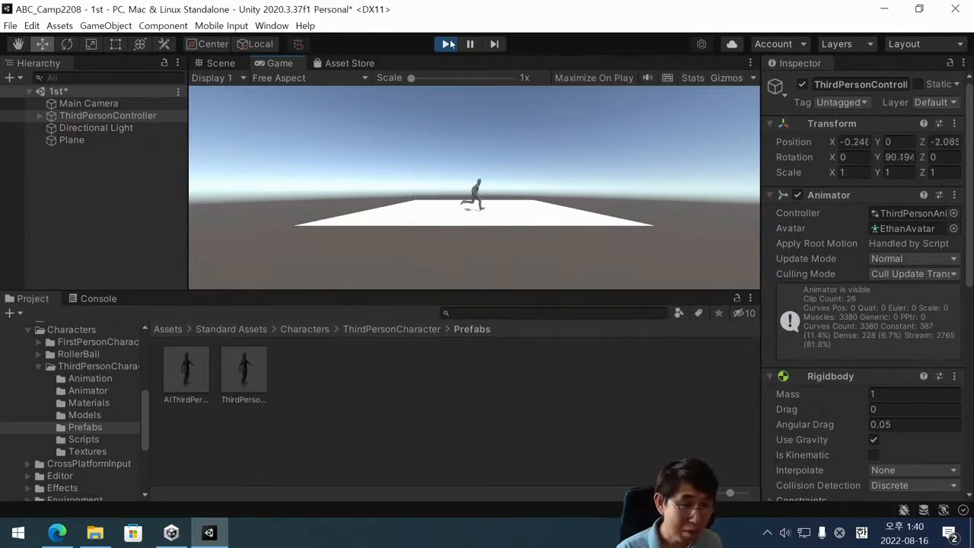
key(Down)
key(Left)
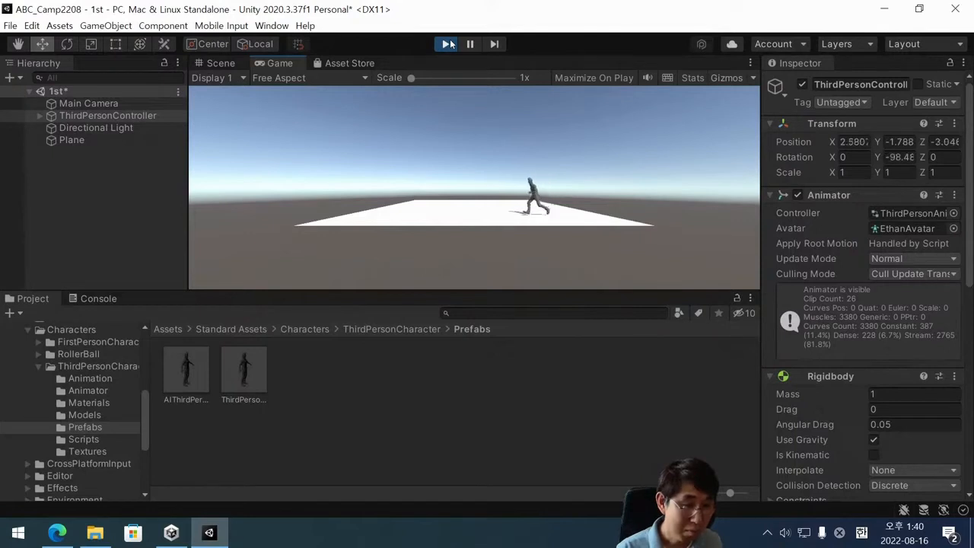
key(Up)
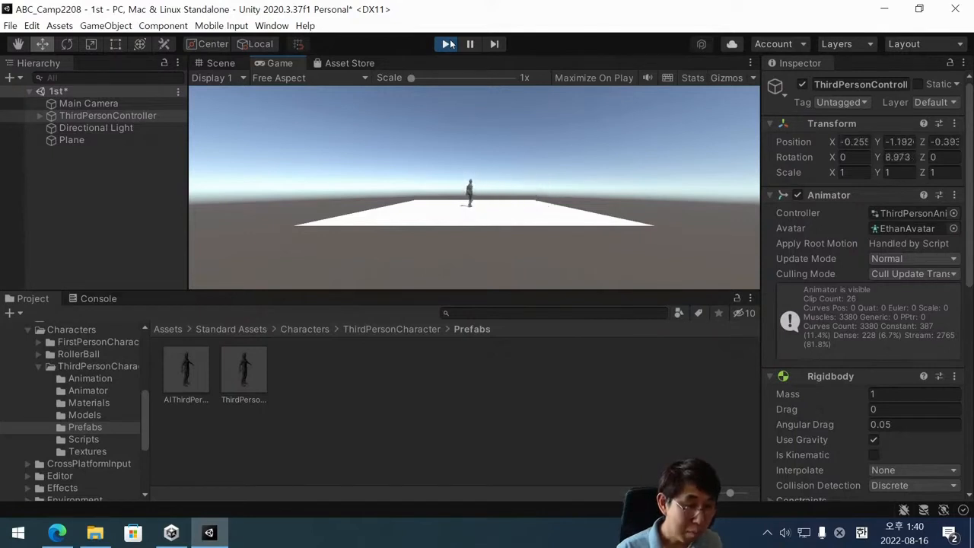
Continue steering the character in all directions on the plane, run it off the left edge, and end Play mode.
key(Right)
key(Left)
key(Down)
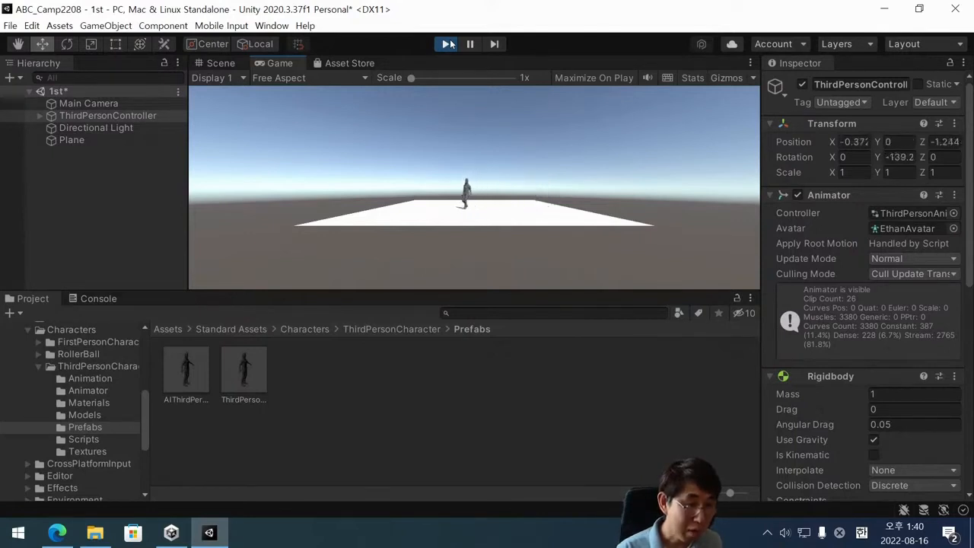
key(Right)
key(Left)
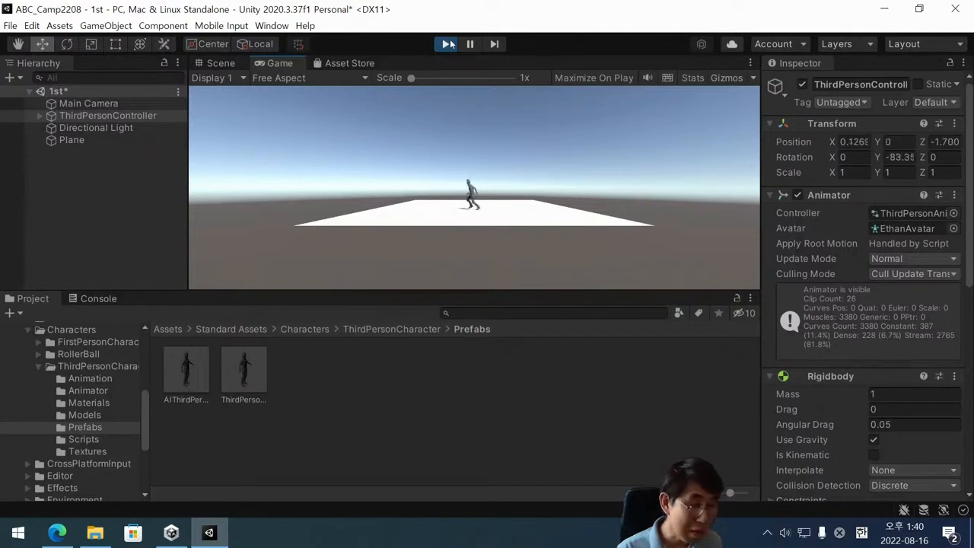
key(Up)
key(Right)
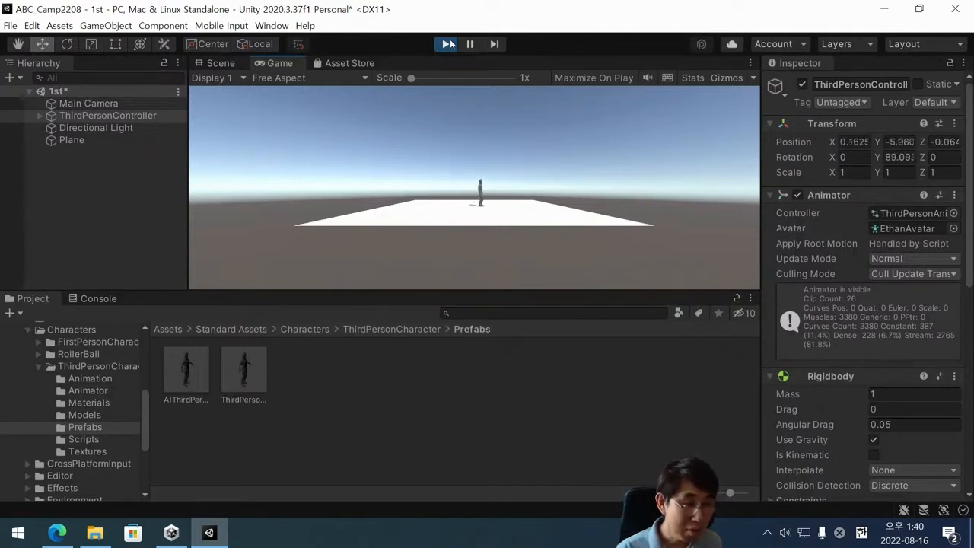
key(Left)
key(Up)
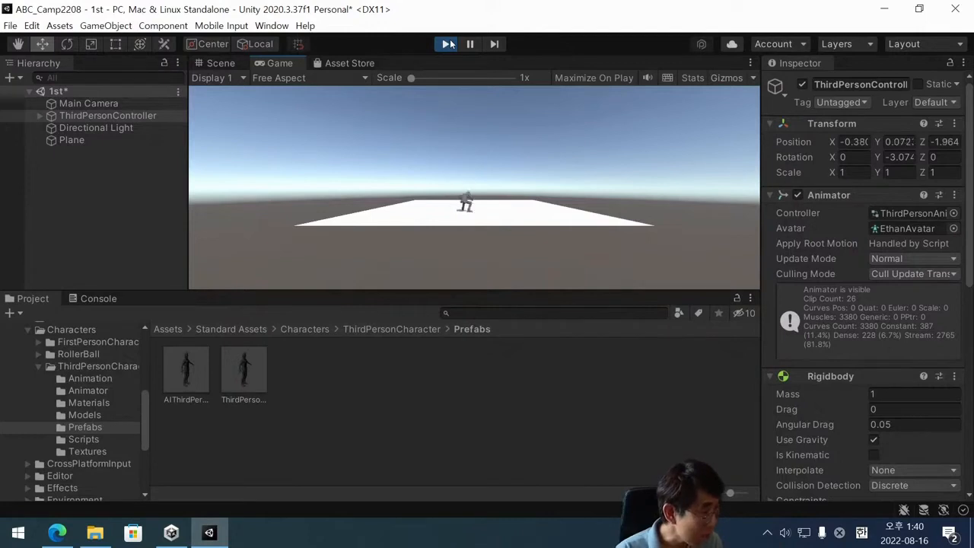
key(Right)
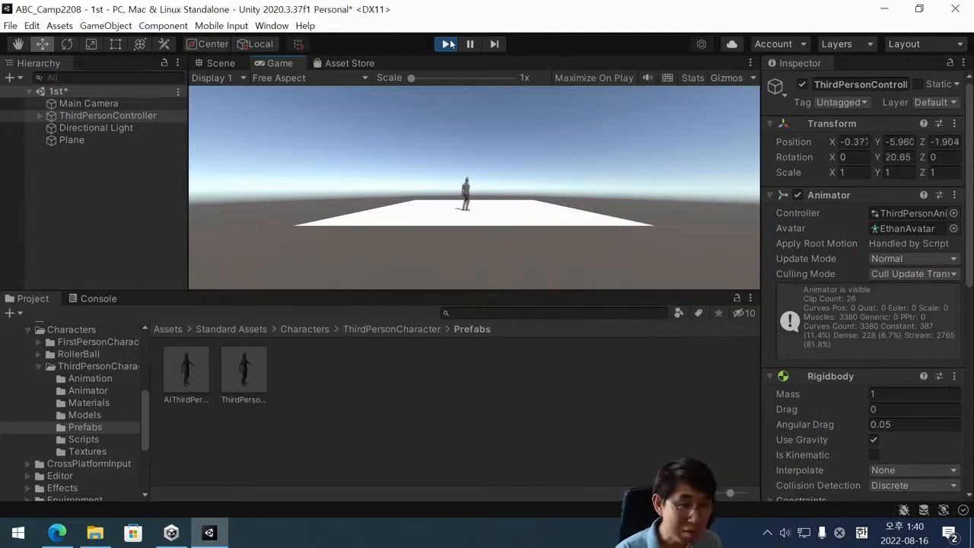
key(Left)
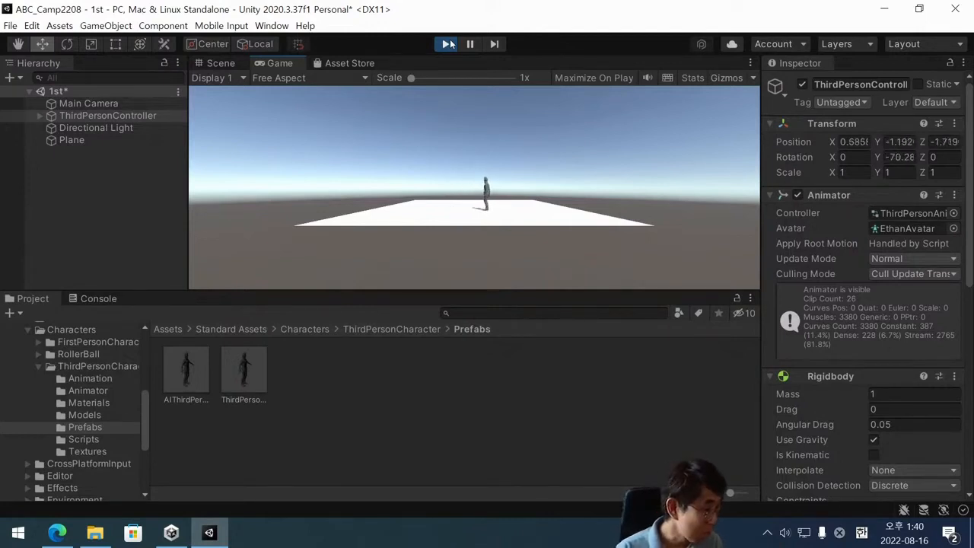
key(Down)
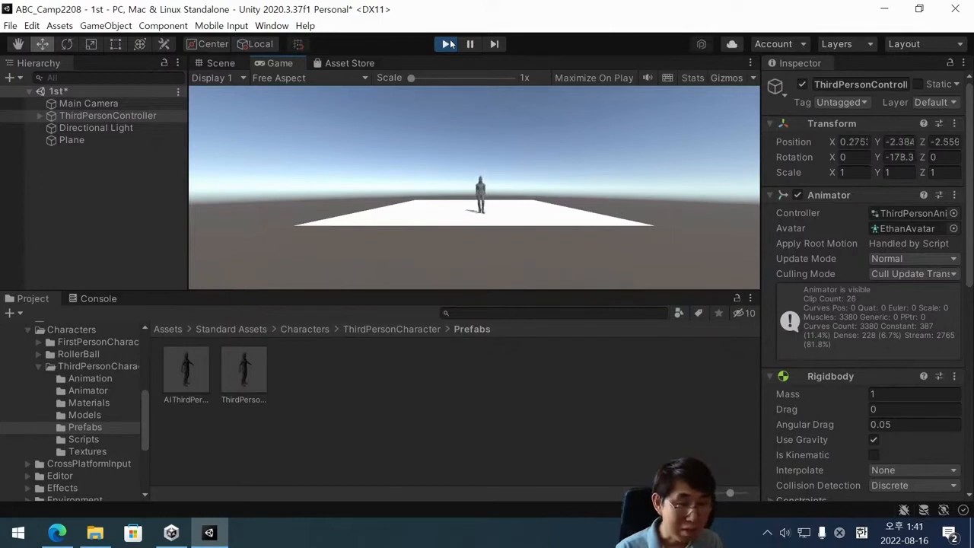
key(Up)
key(Left)
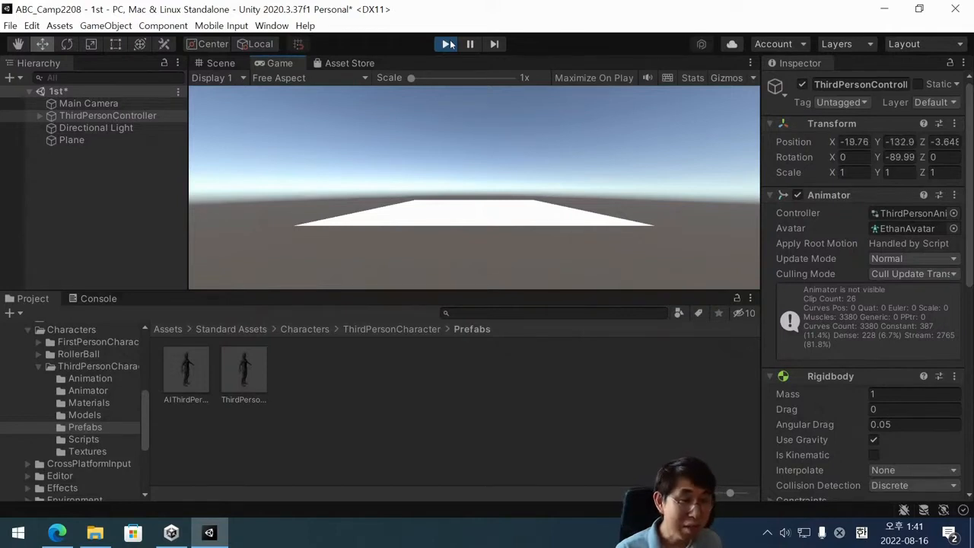
click(448, 45)
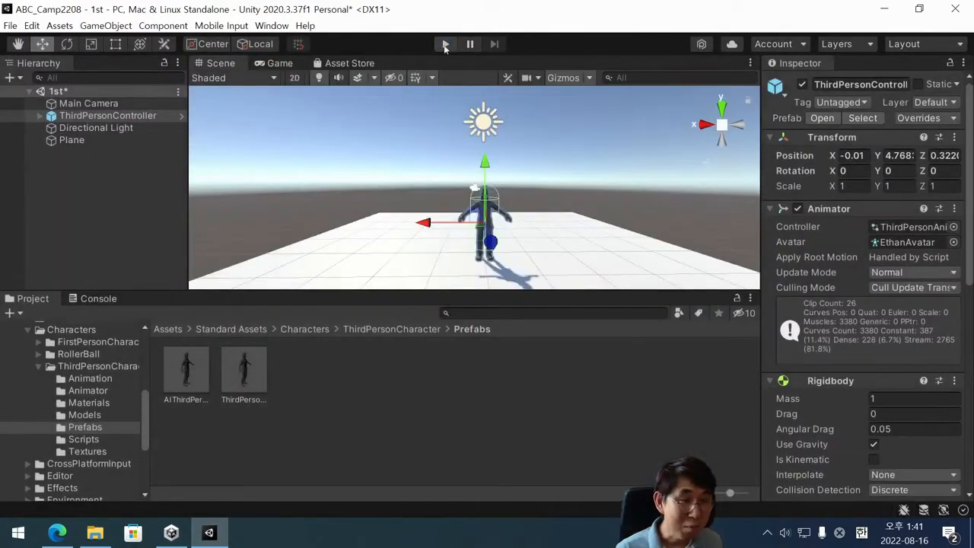
Play the scene again, move the character sideways, run it off the plane's front edge with a jump, and stop playing.
click(446, 45)
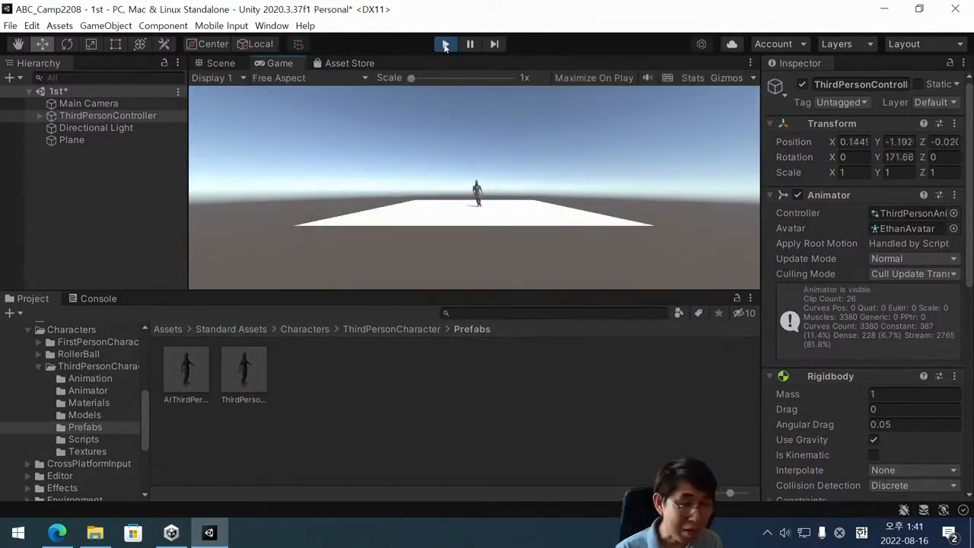
key(Left)
key(Right)
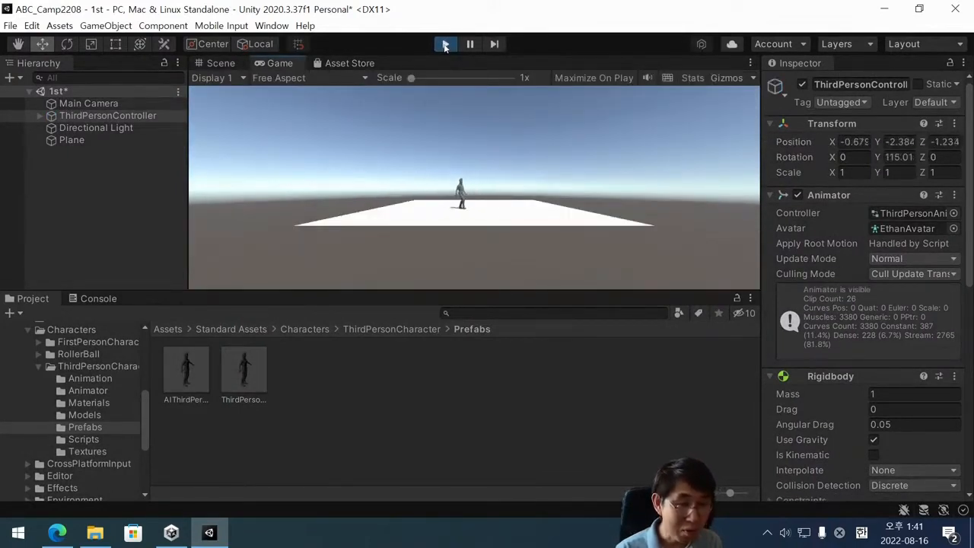
key(Down)
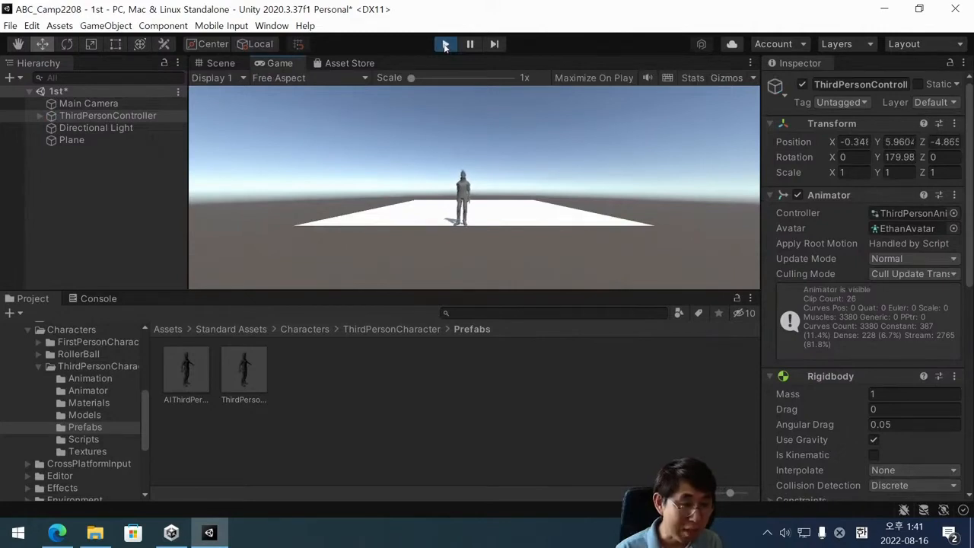
key(space)
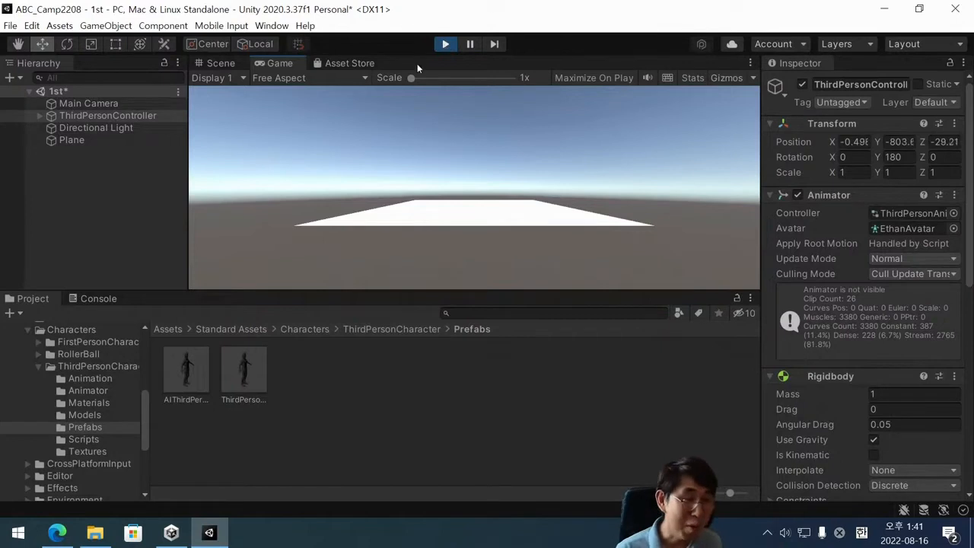
click(446, 44)
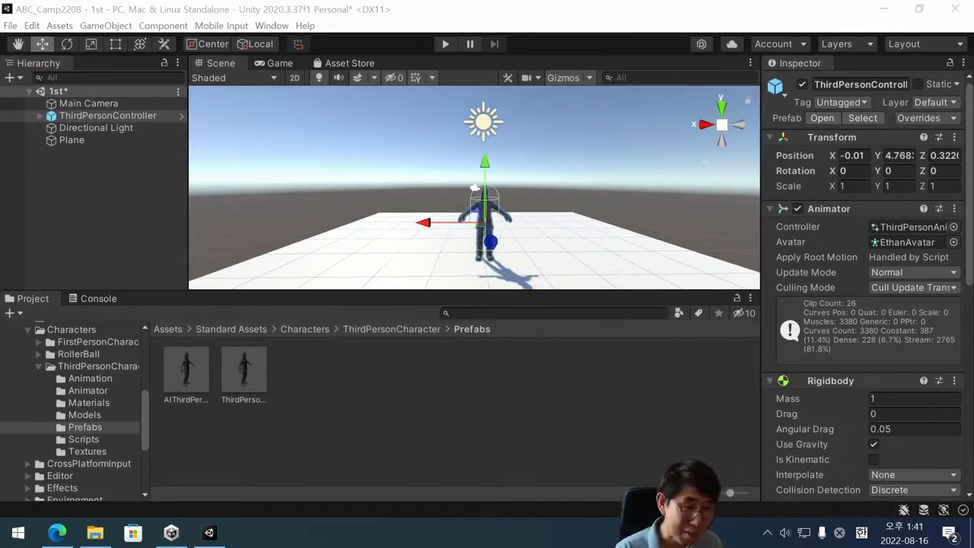
Test the alternative letter control for moving left in Play mode until the character leaves the plane, and end the run.
click(447, 44)
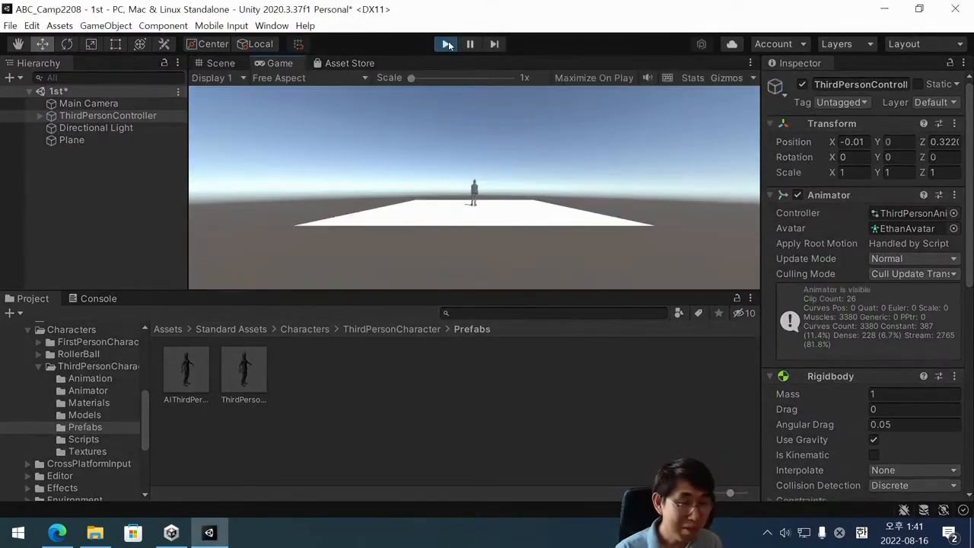
key(a)
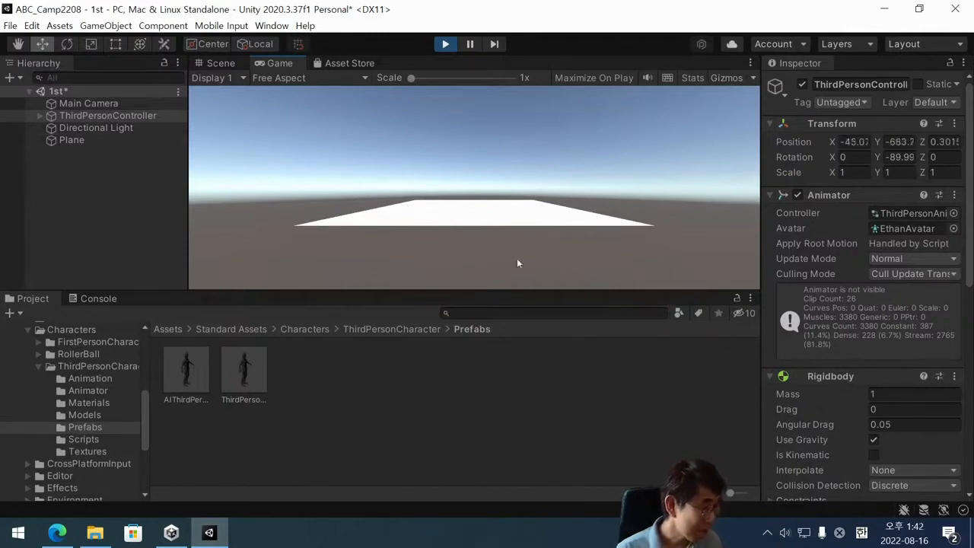
click(446, 44)
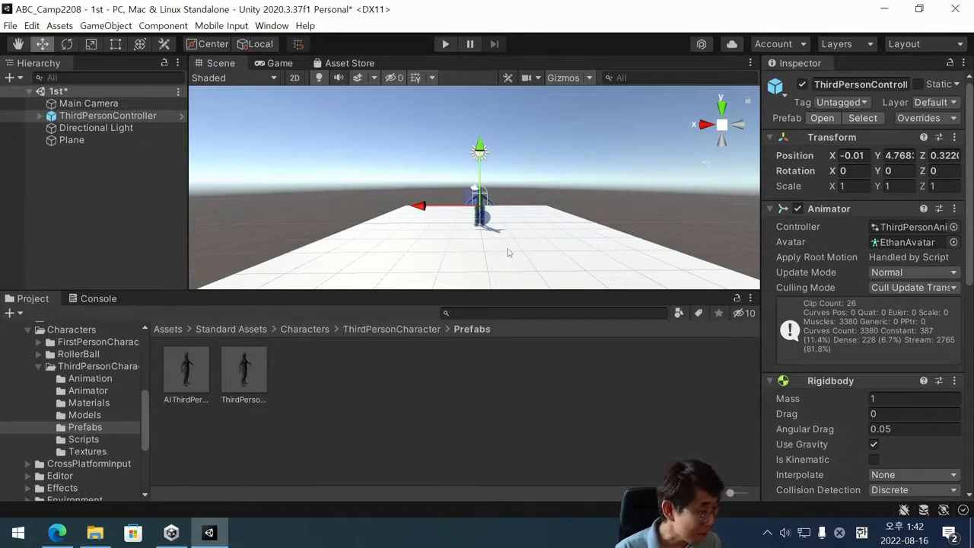
Start Play mode again and test moving the character left and jumping until it goes off the plane.
scroll(496, 217, down, 5)
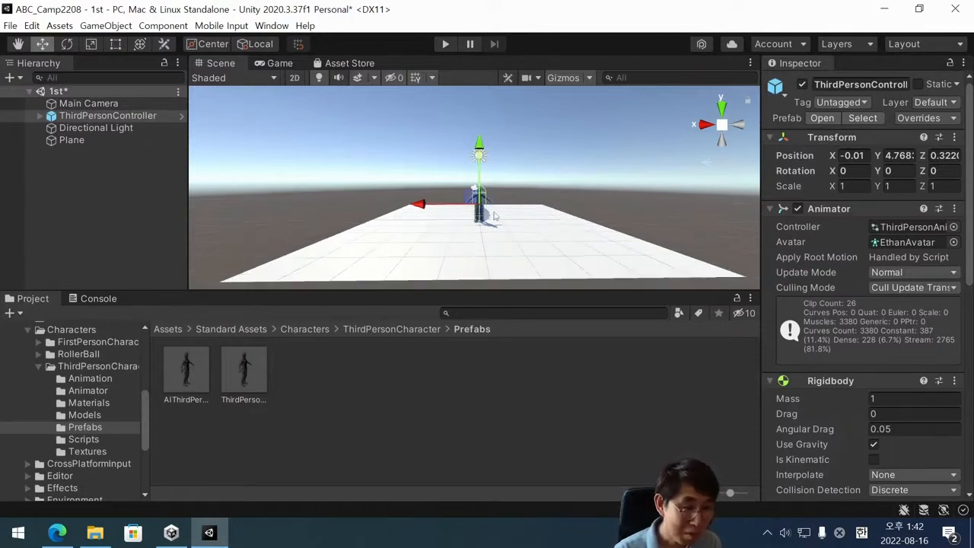
alt+drag(494, 187, 493, 230)
scroll(493, 232, up, 3)
middle_drag(496, 245, 498, 218)
scroll(499, 219, down, 1)
alt+drag(498, 200, 497, 215)
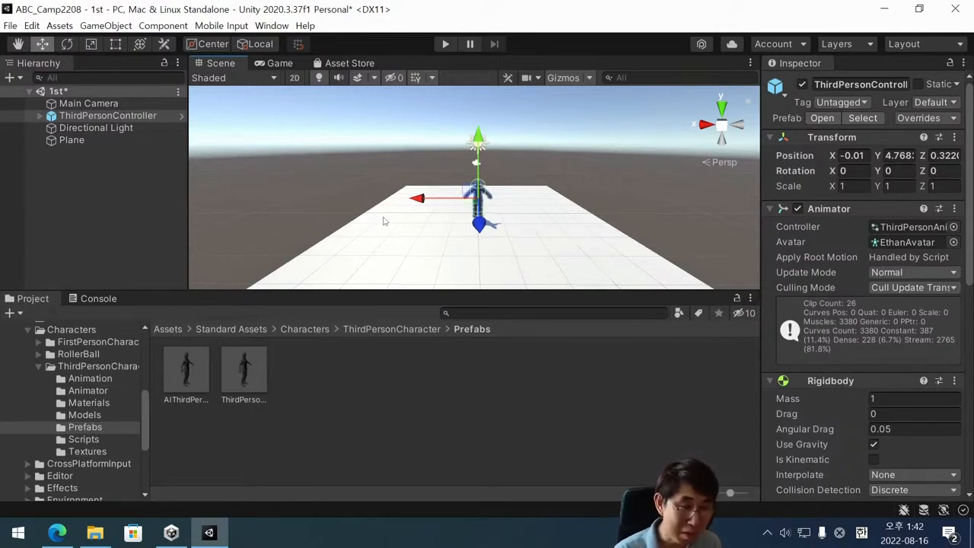
click(444, 44)
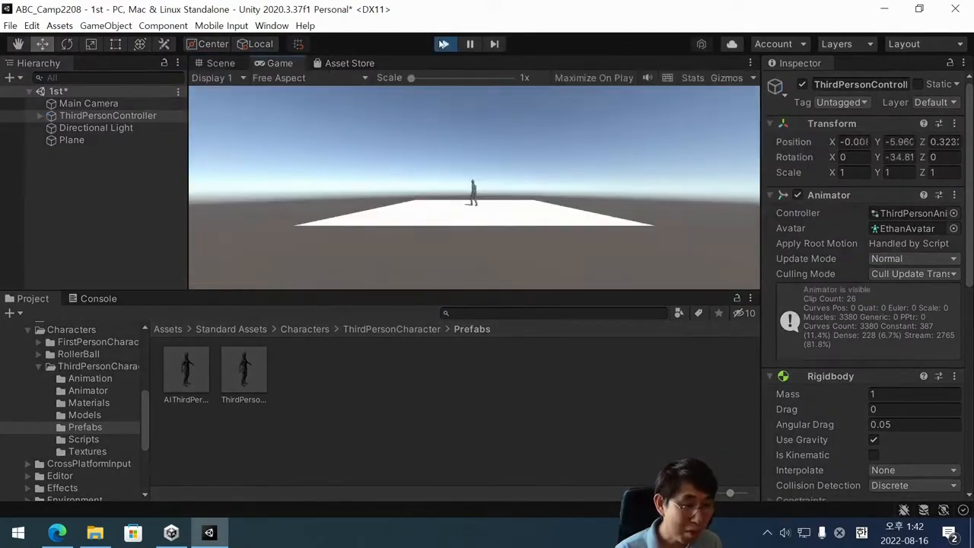
key(Left)
key(space)
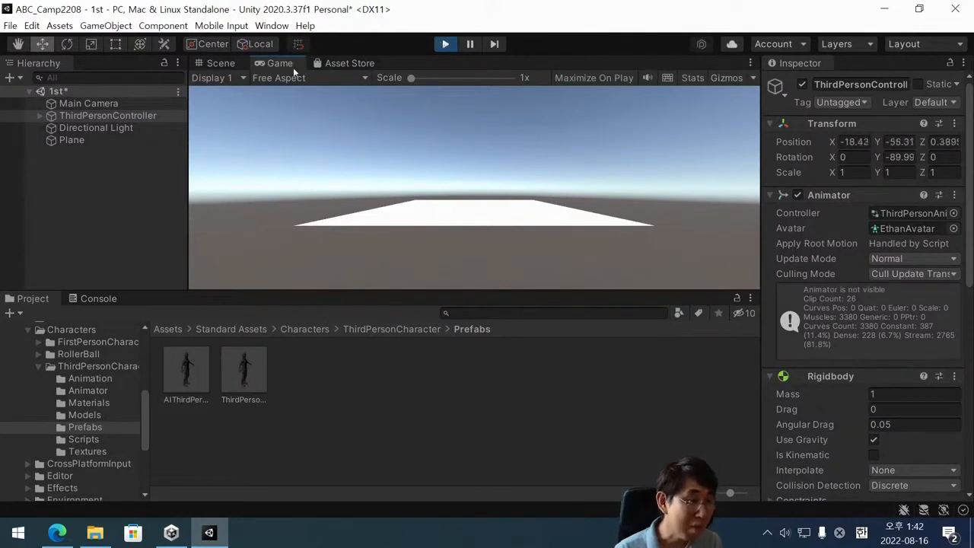
Inspect the Main Camera and the falling ThirdPersonController in the Scene view during play, and stop Play mode.
click(220, 63)
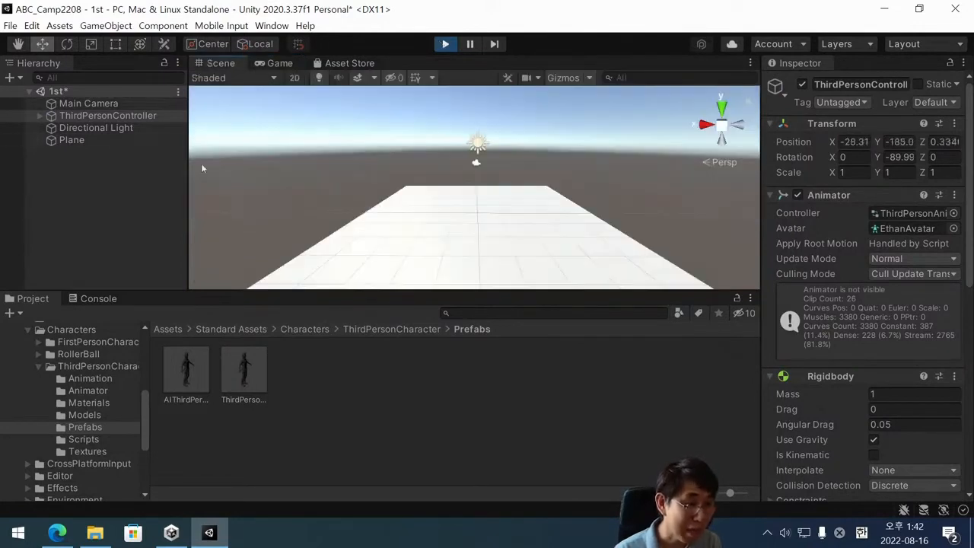
click(88, 105)
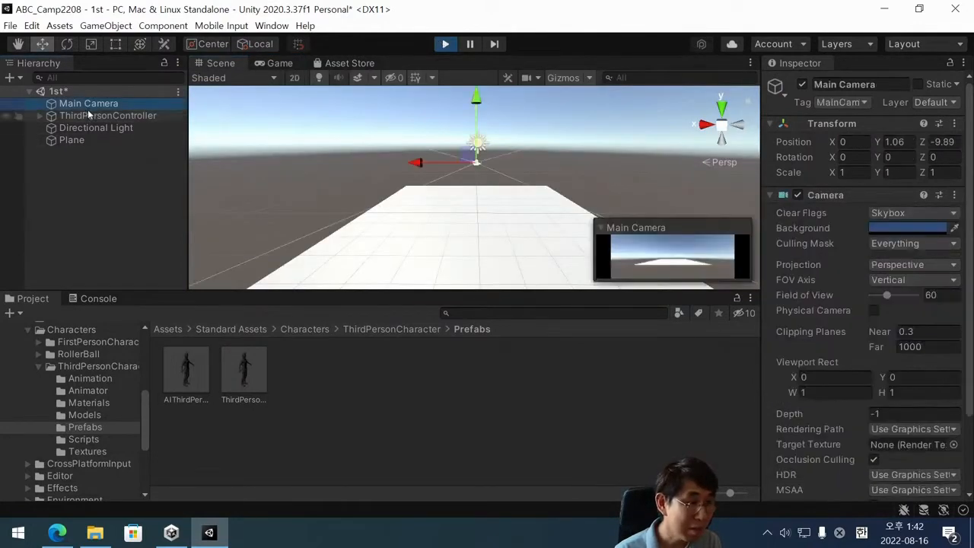
double_click(87, 113)
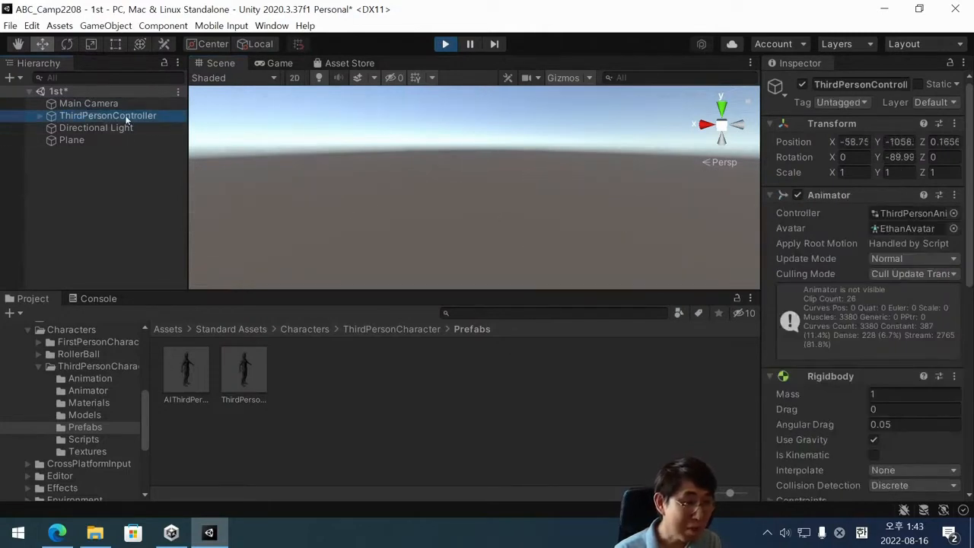
click(114, 184)
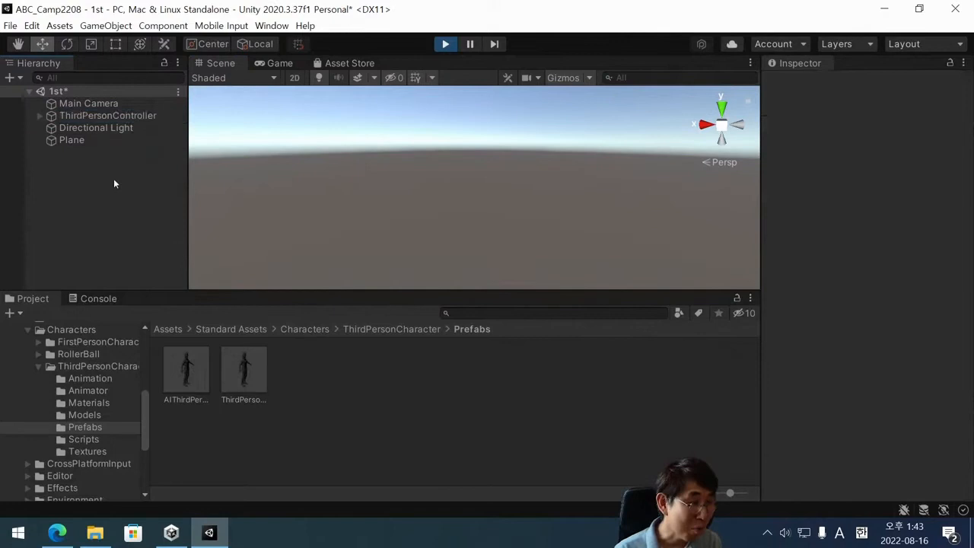
click(118, 116)
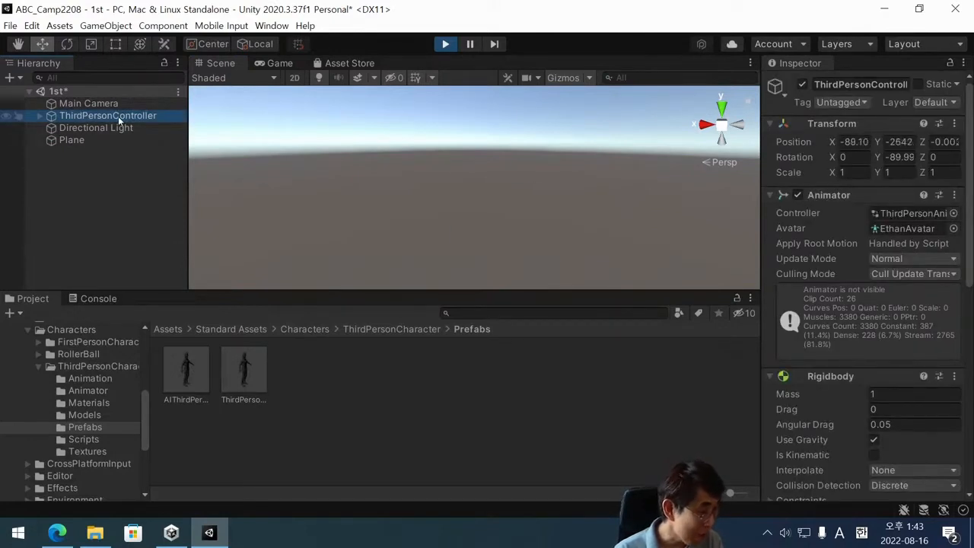
click(445, 44)
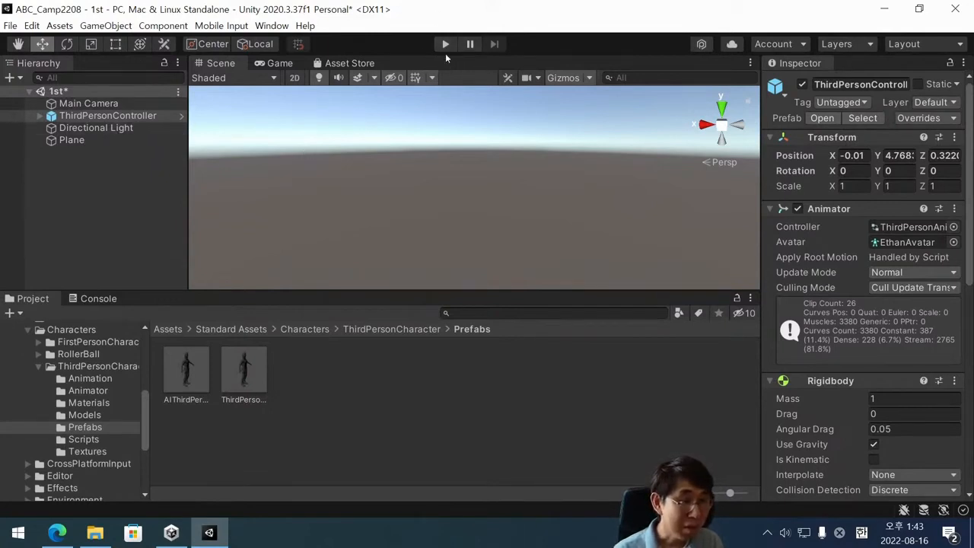
Select the Main Camera to check its preview, and start and stop Play mode briefly.
click(81, 105)
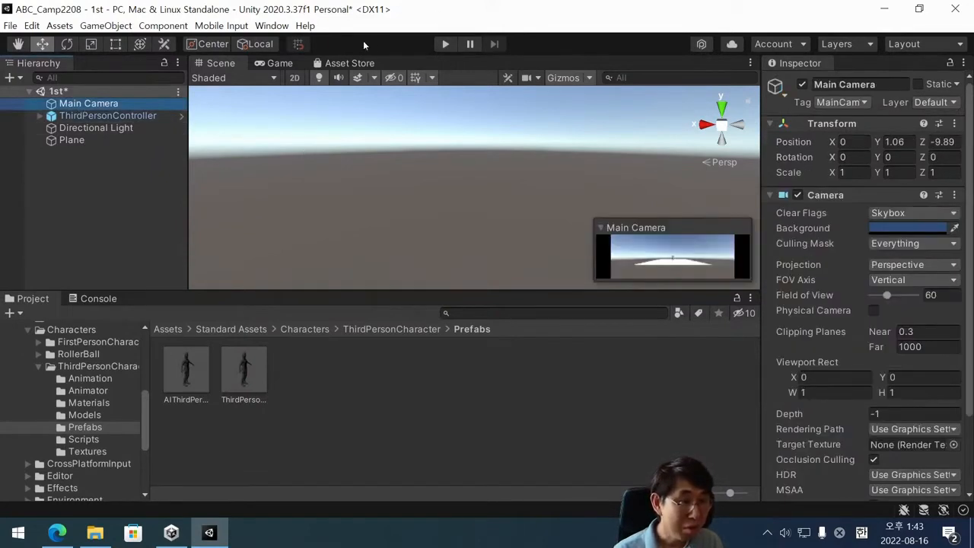
click(447, 45)
click(448, 47)
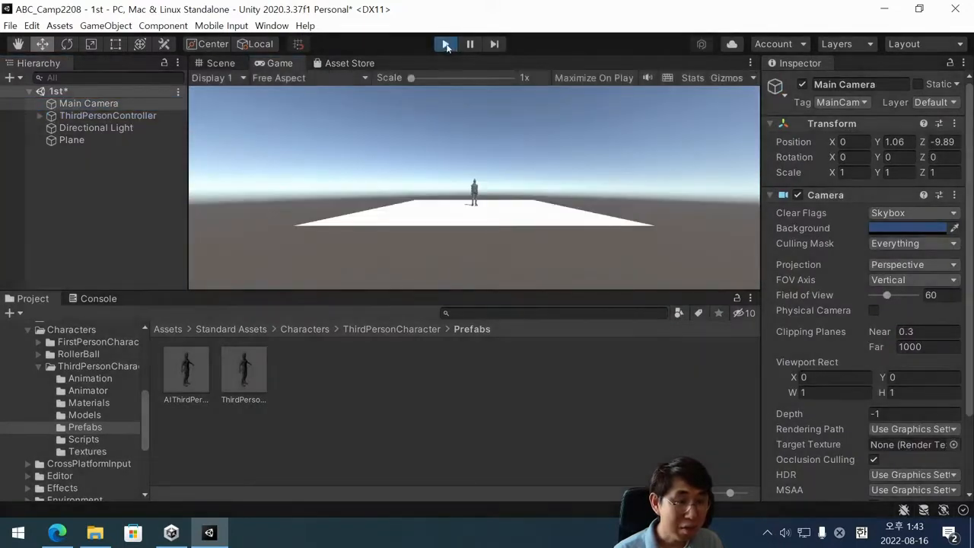
Frame the Plane in the Scene view and examine it and the character from underneath.
double_click(72, 140)
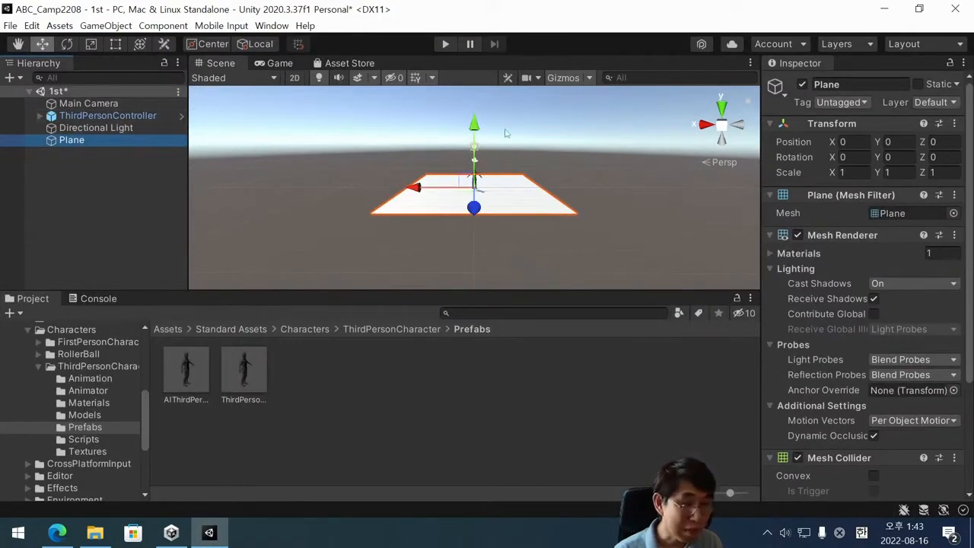
click(135, 165)
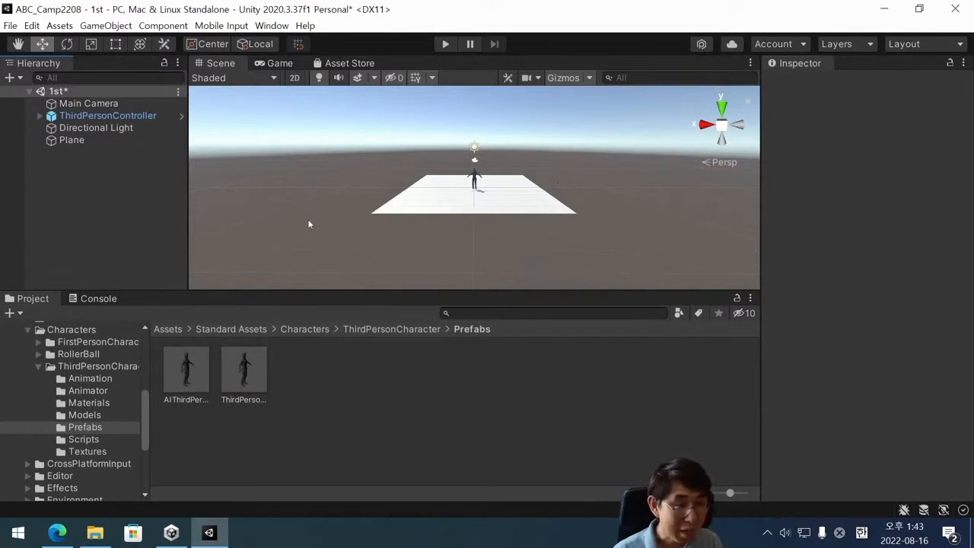
alt+drag(453, 242, 468, 145)
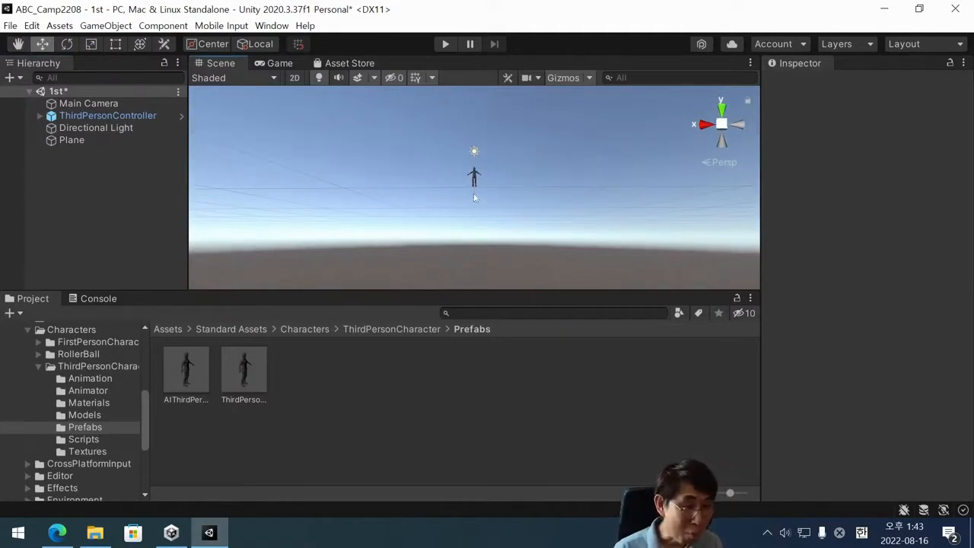
alt+drag(399, 157, 454, 204)
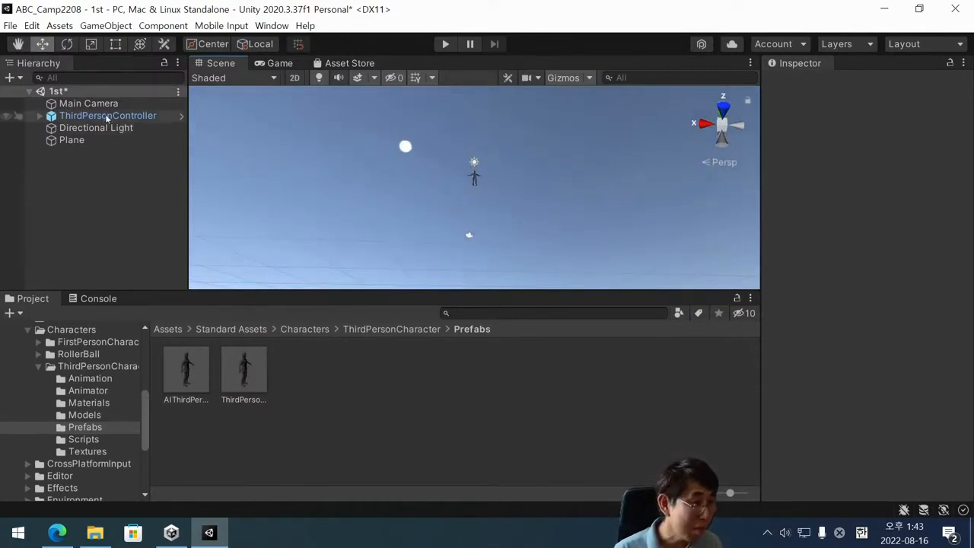
click(71, 140)
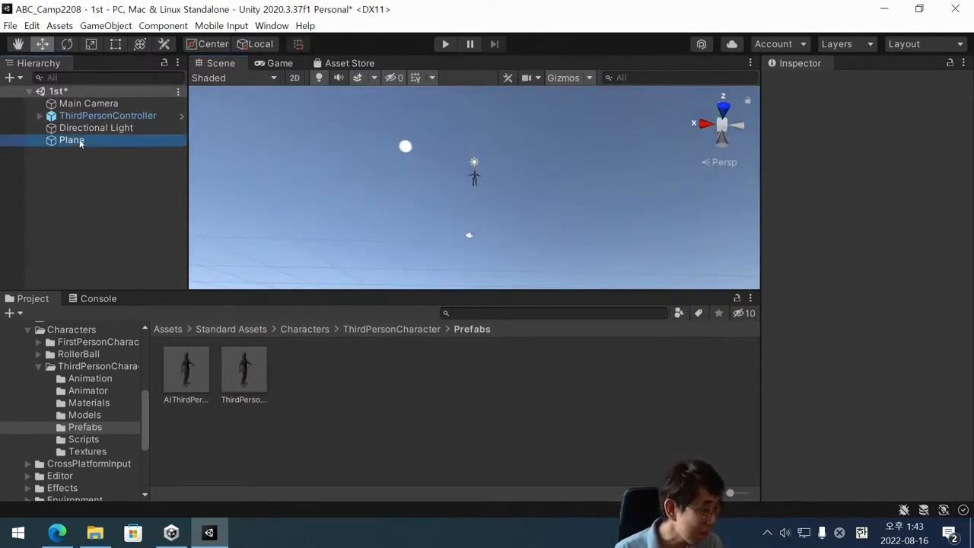
double_click(80, 141)
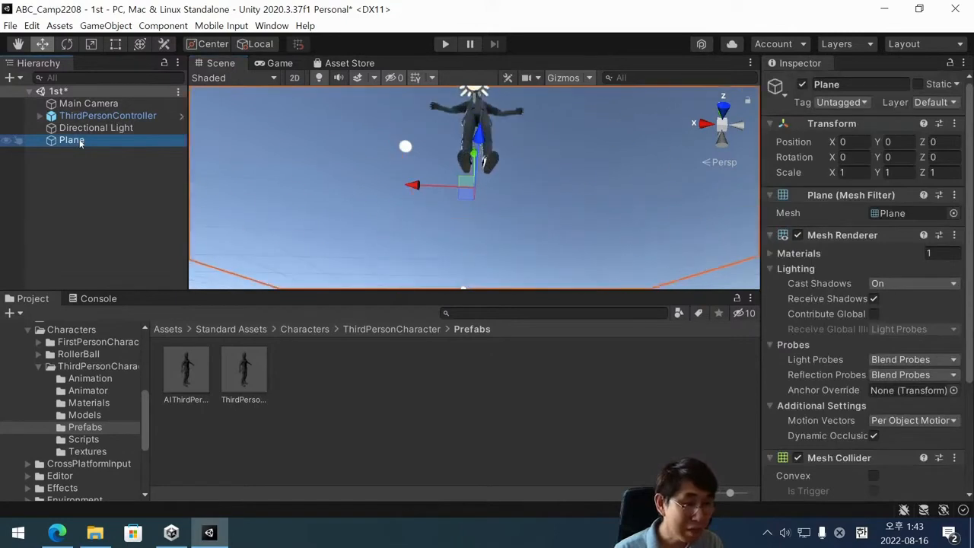
Frame the ThirdPersonController from above the Plane to examine how it stands, and clear the selection.
alt+drag(563, 183, 479, 230)
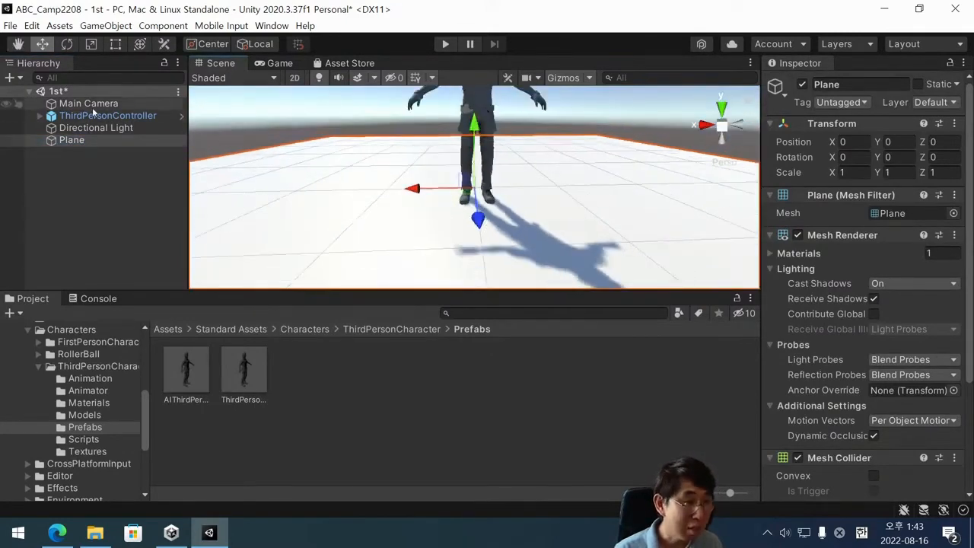
double_click(107, 116)
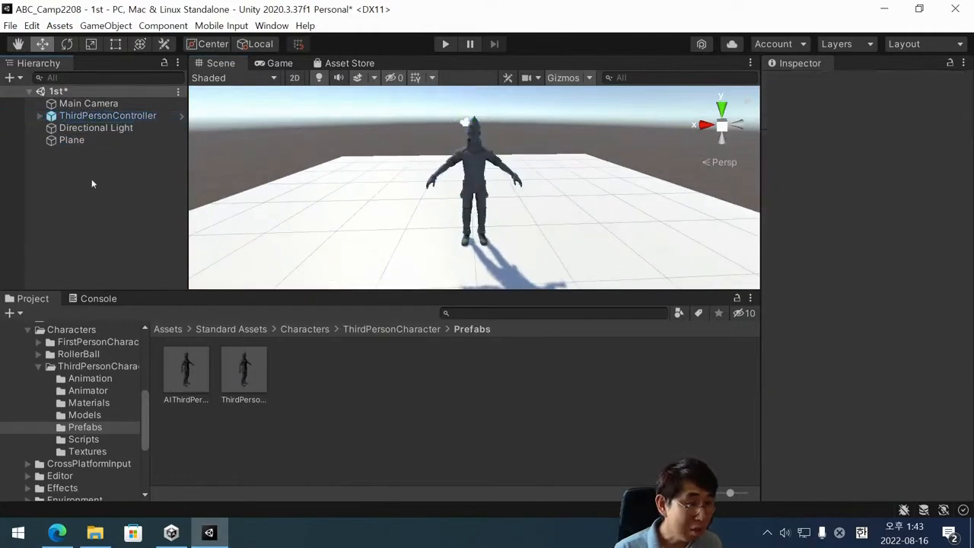
double_click(117, 118)
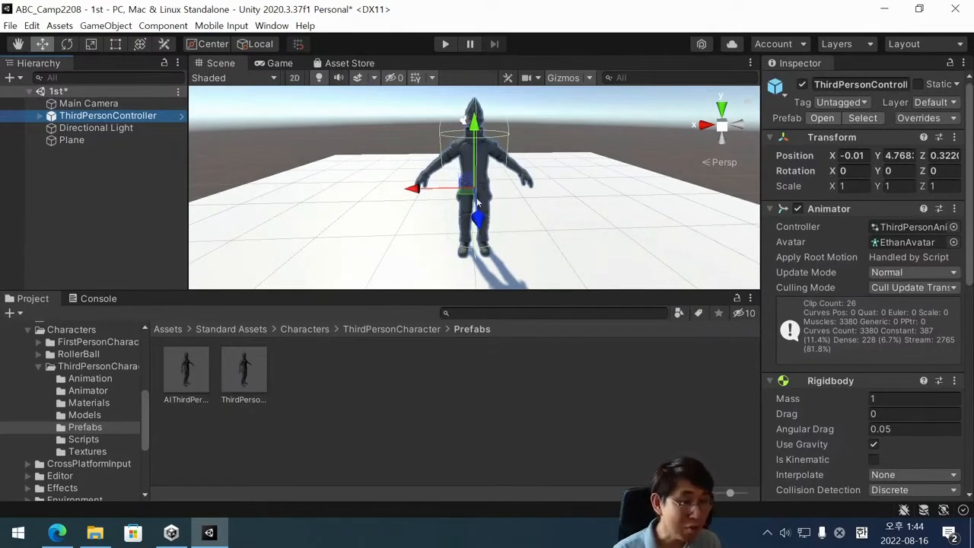
scroll(454, 167, down, 3)
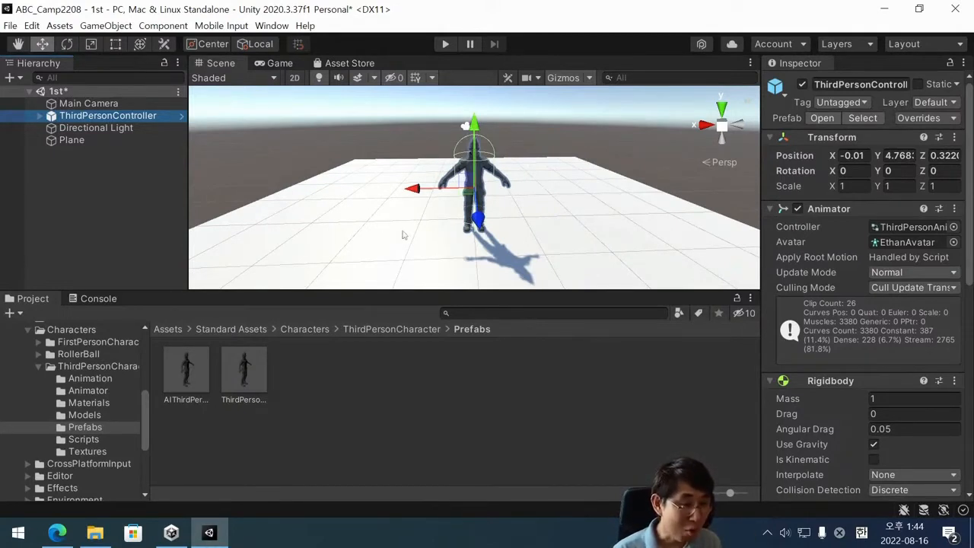
click(67, 233)
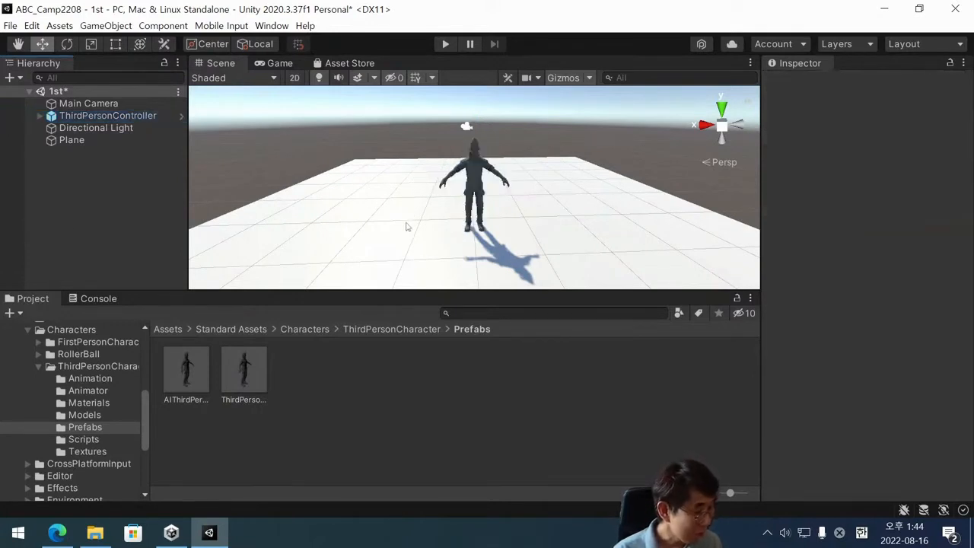
Select and frame the ThirdPersonController again and examine it on the Plane from several distances and slightly different angles.
click(105, 118)
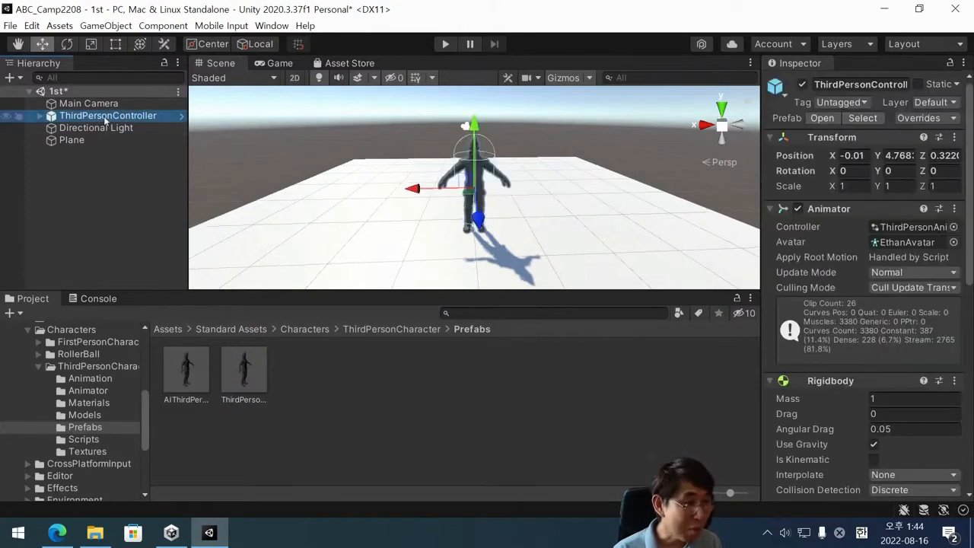
double_click(105, 118)
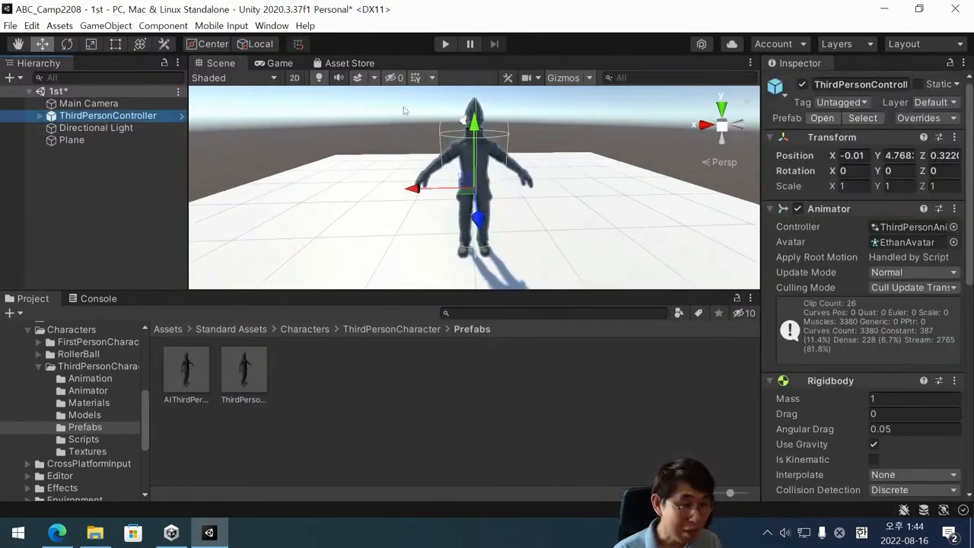
scroll(456, 207, down, 2)
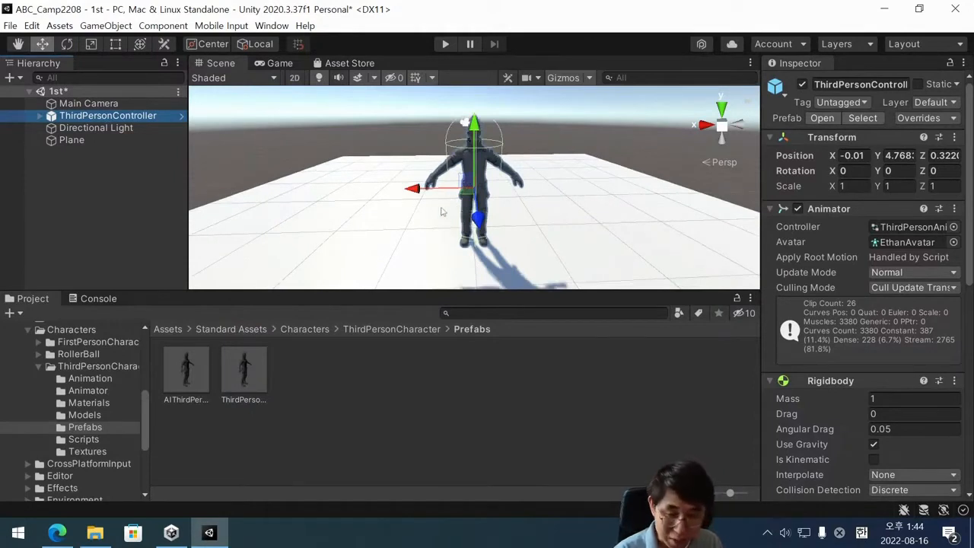
scroll(437, 227, down, 6)
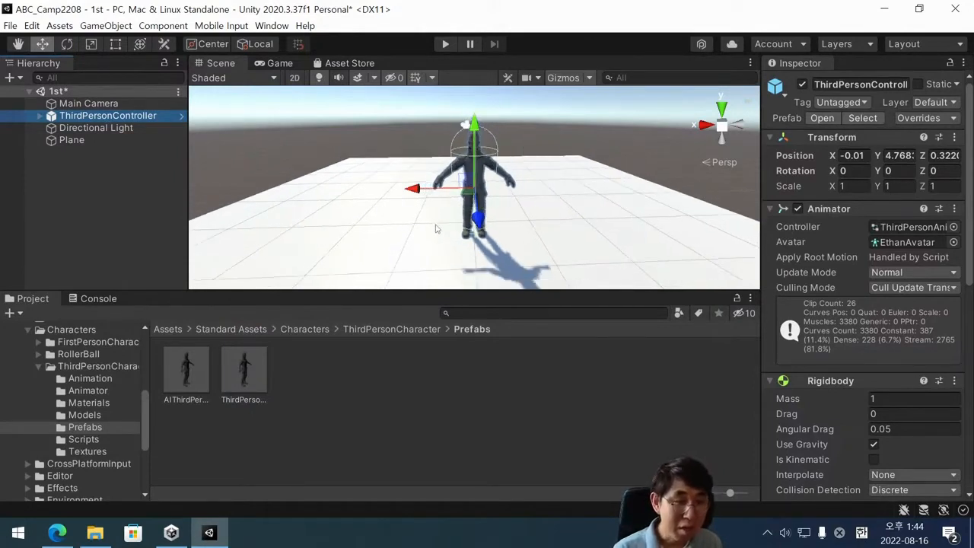
scroll(424, 225, up, 3)
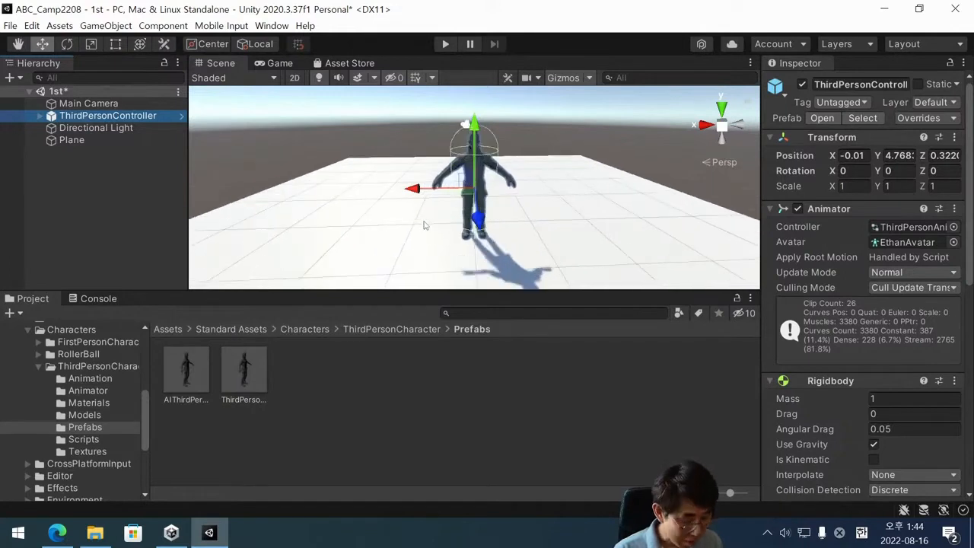
mouse_move(467, 234)
alt+mouse_down()
mouse_move(467, 250)
mouse_move(467, 242)
alt+mouse_up()
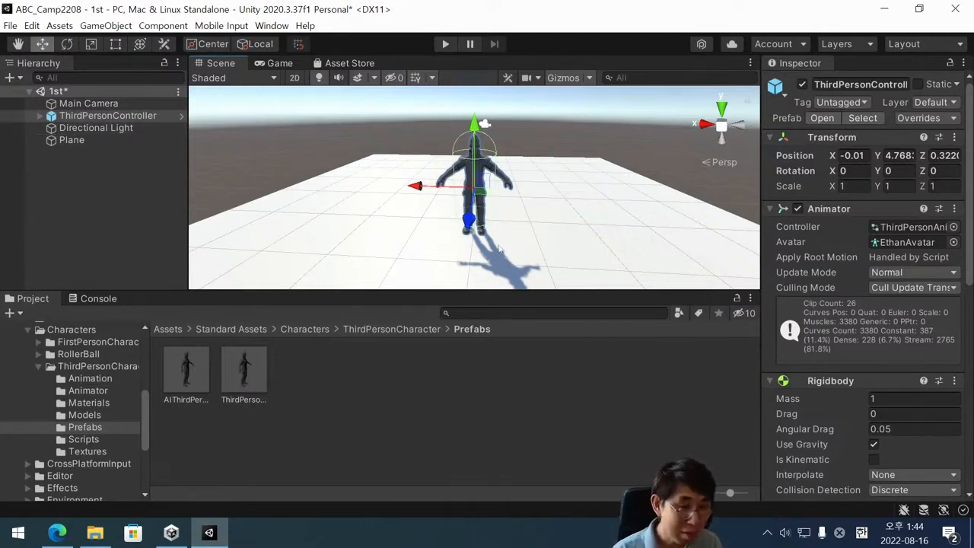
alt+drag(410, 241, 435, 245)
scroll(435, 245, down, 3)
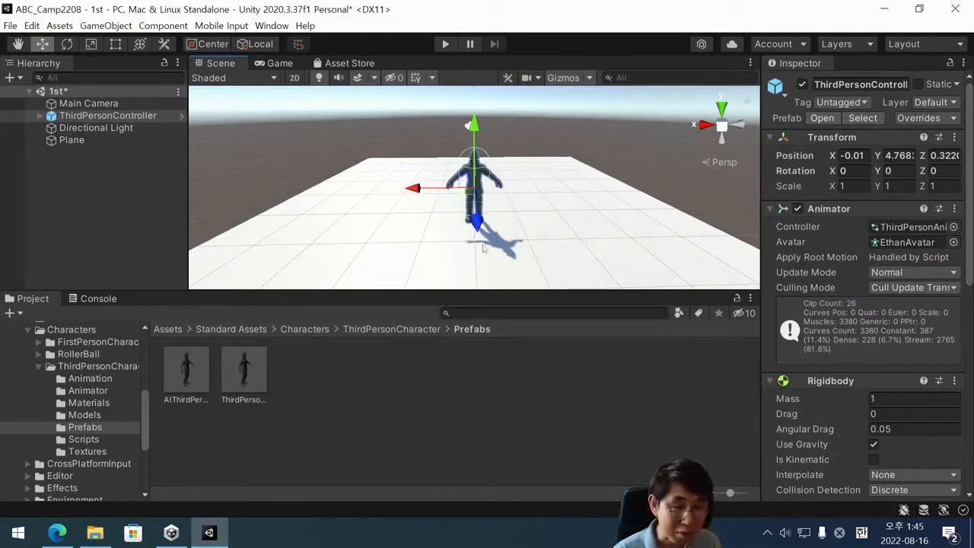
scroll(509, 223, down, 2)
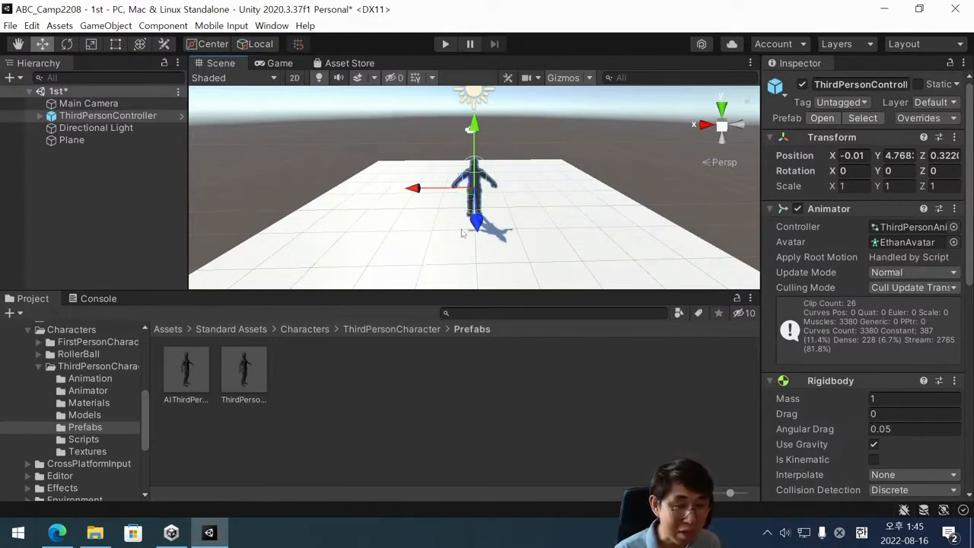
scroll(462, 233, up, 3)
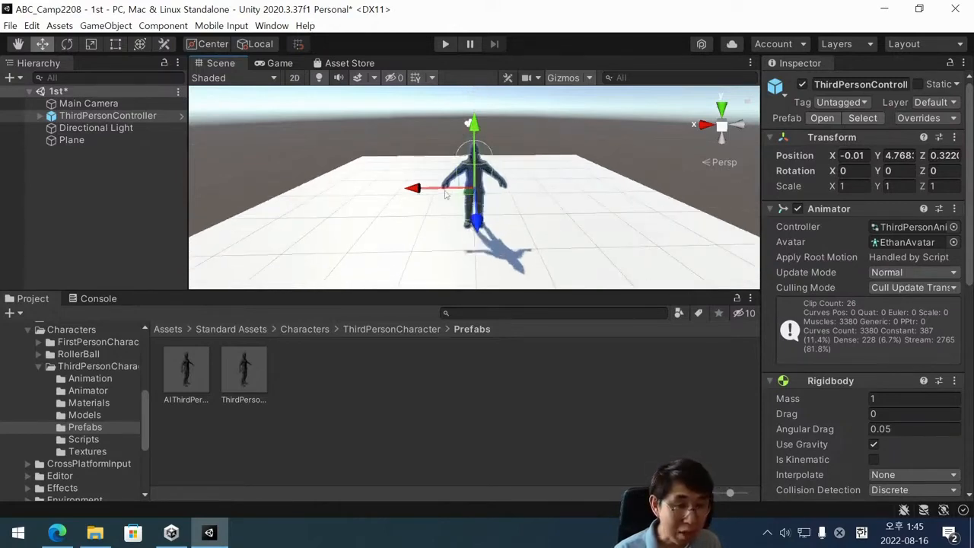
Move the ThirdPersonController across the Plane along its X and Z axes to about X 0.45, Z 0.7.
click(400, 187)
click(473, 185)
mouse_move(404, 187)
mouse_down()
mouse_move(369, 189)
mouse_move(394, 191)
mouse_move(384, 191)
mouse_up()
drag(440, 225, 443, 245)
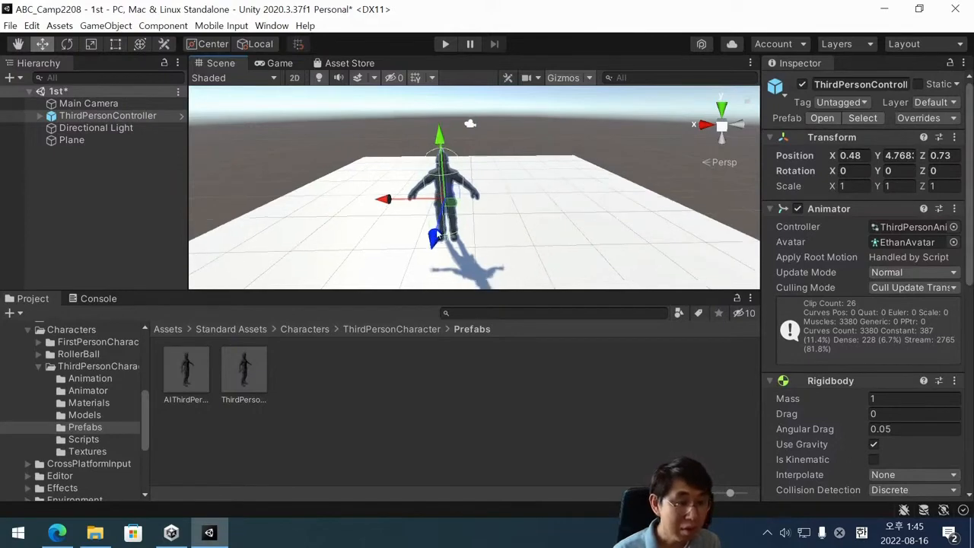
click(452, 247)
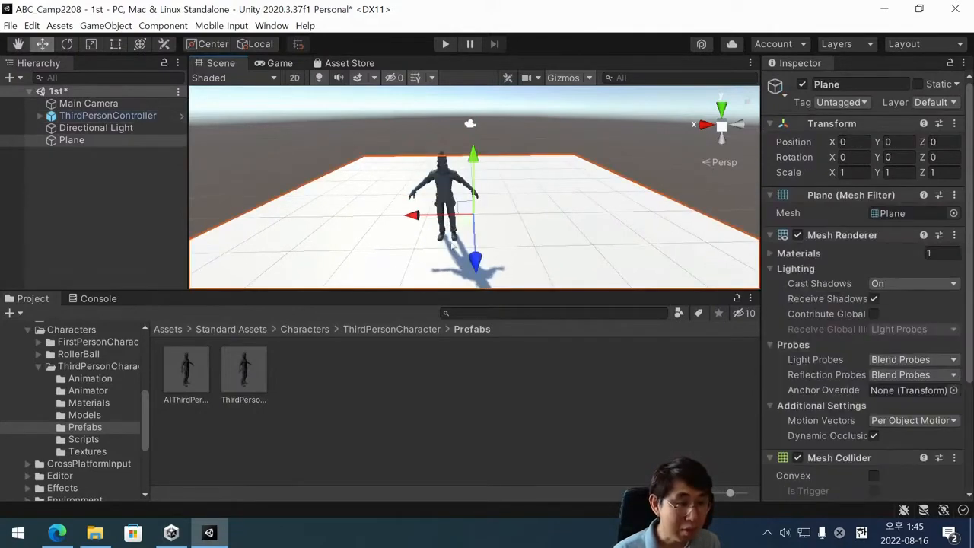
click(451, 184)
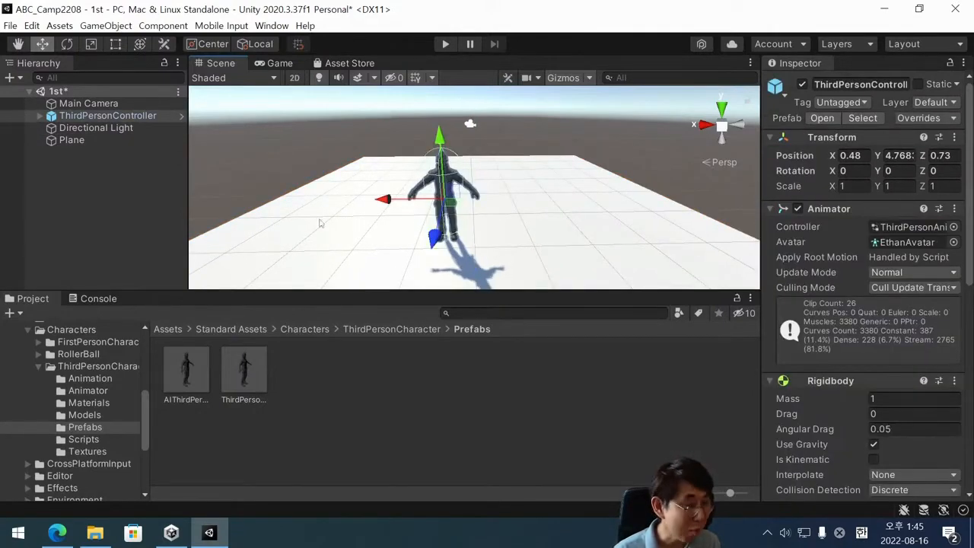
mouse_move(432, 239)
mouse_down()
mouse_move(436, 226)
mouse_move(433, 238)
mouse_up()
mouse_move(391, 210)
mouse_down()
mouse_move(378, 211)
mouse_move(389, 211)
mouse_up()
drag(436, 244, 442, 247)
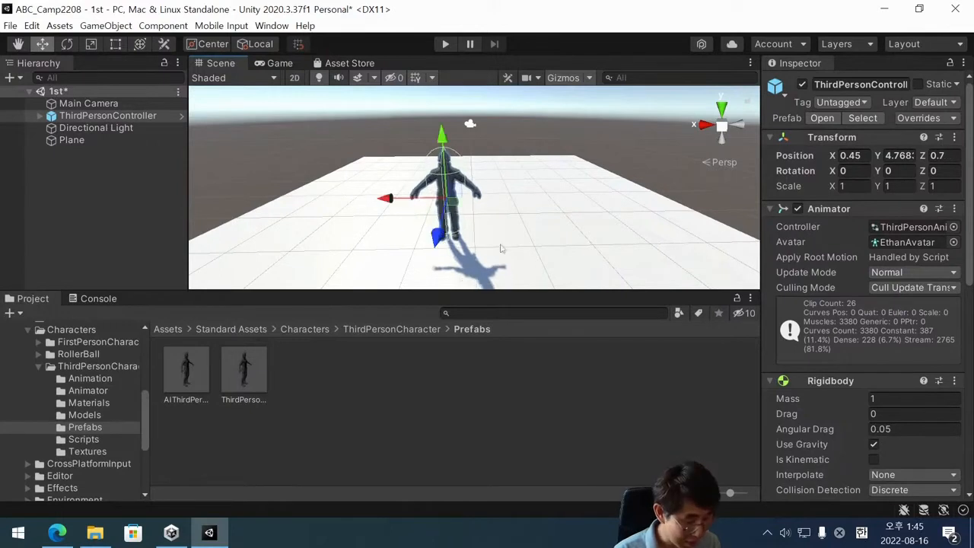
Examine the moved ThirdPersonController on the Plane from the front, from the side and from farther away.
alt+drag(503, 262, 426, 238)
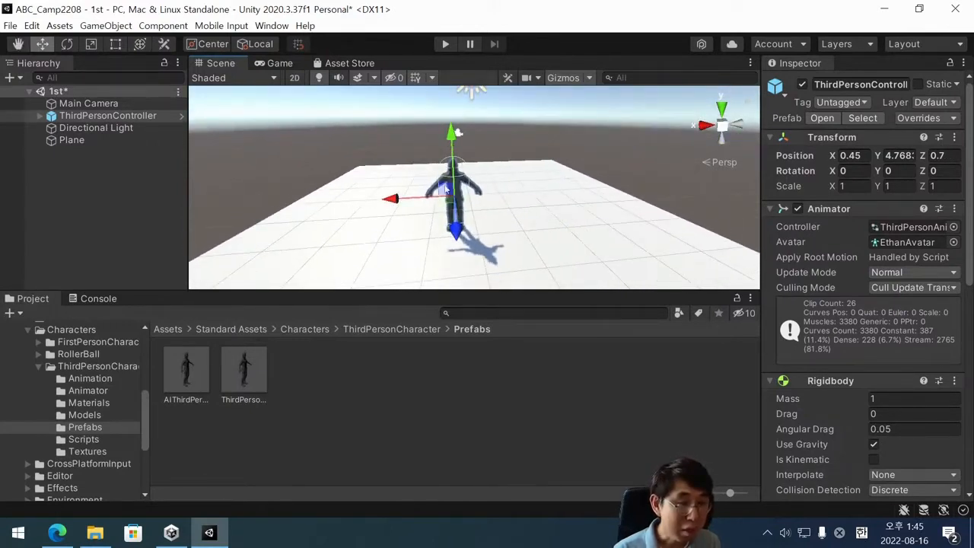
alt+drag(508, 234, 489, 238)
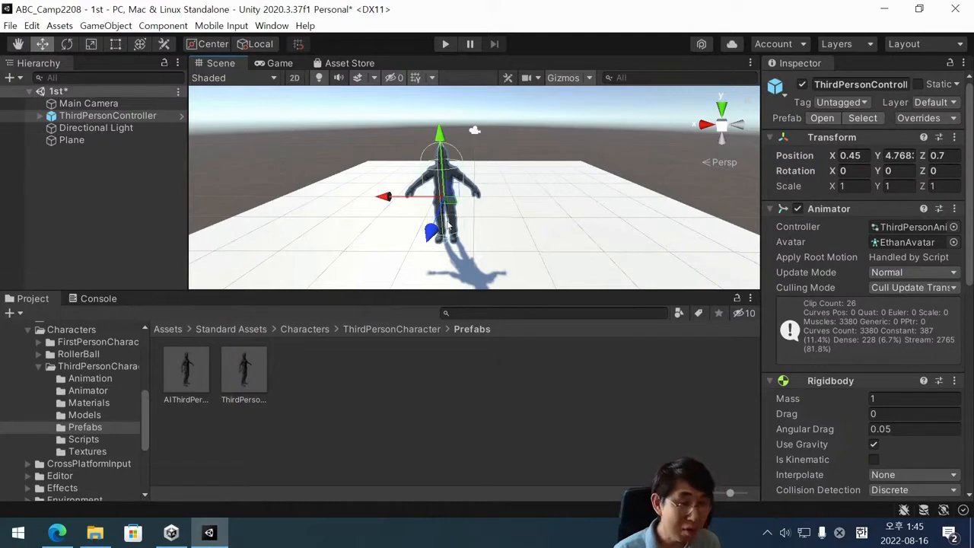
alt+drag(493, 251, 437, 263)
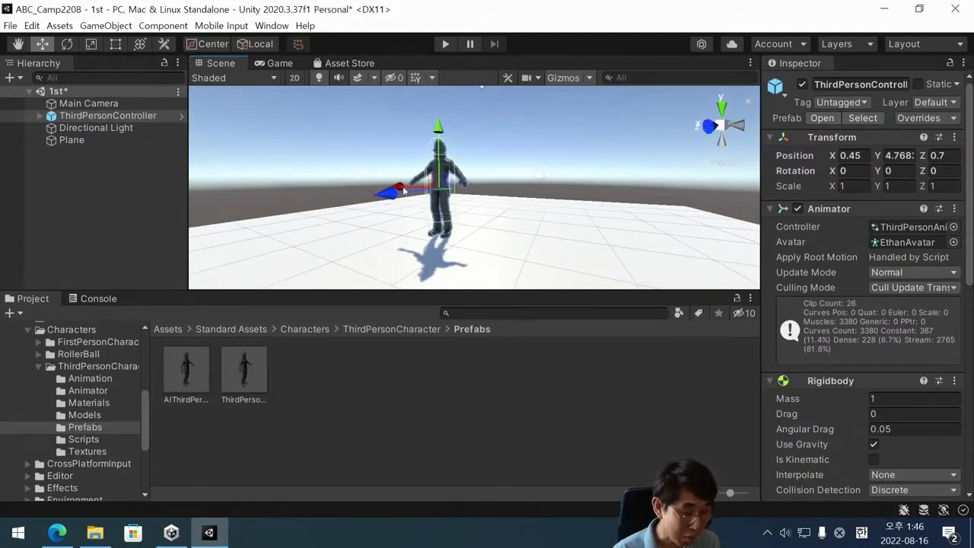
alt+drag(381, 191, 491, 278)
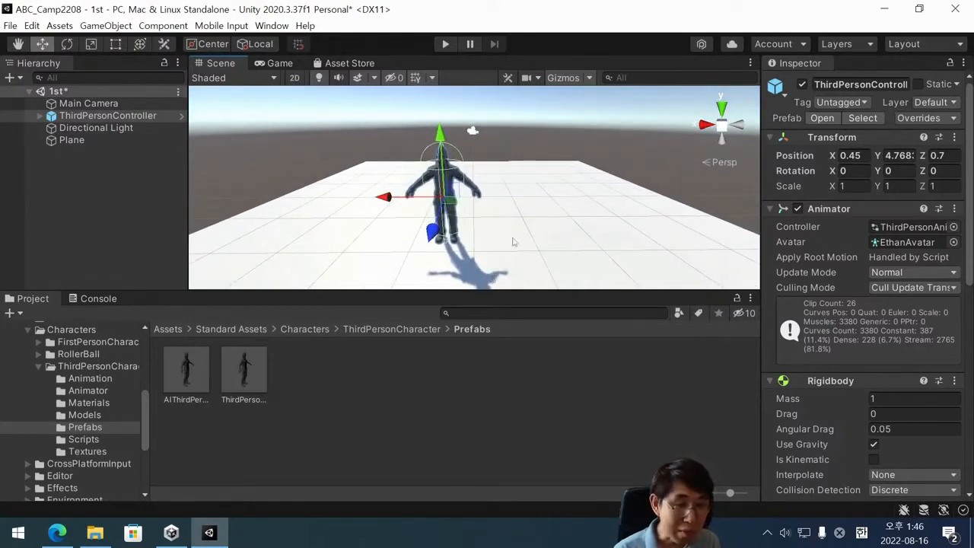
scroll(524, 233, down, 5)
scroll(524, 233, down, 2)
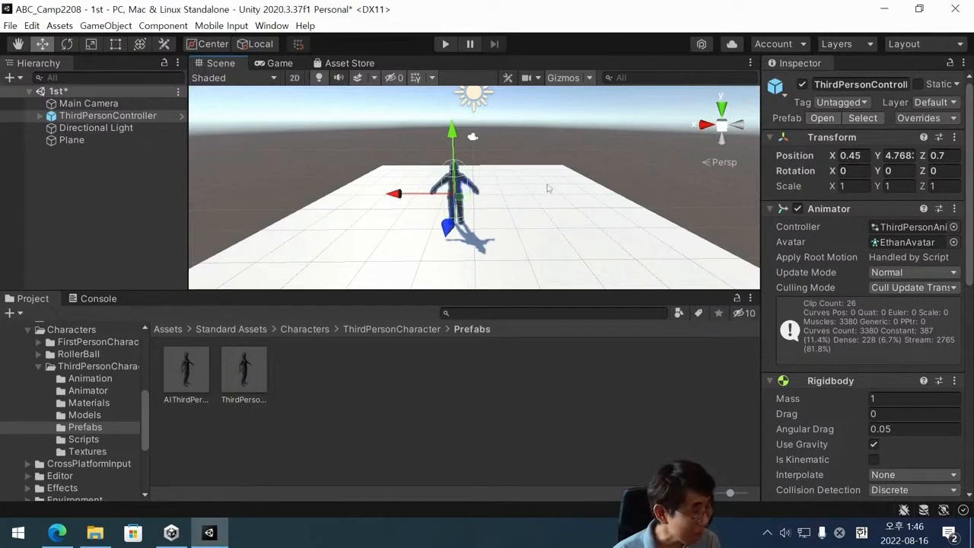
scroll(548, 188, down, 1)
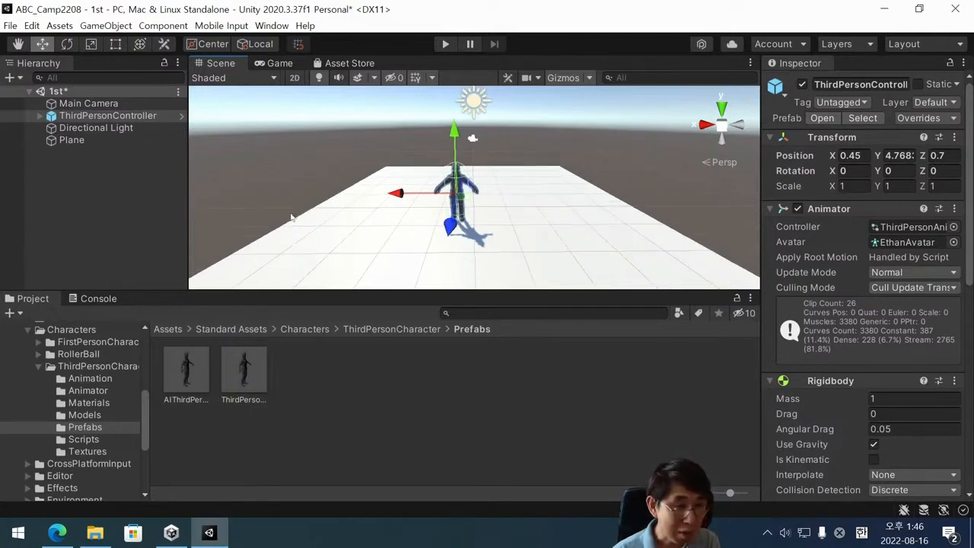
scroll(482, 184, up, 2)
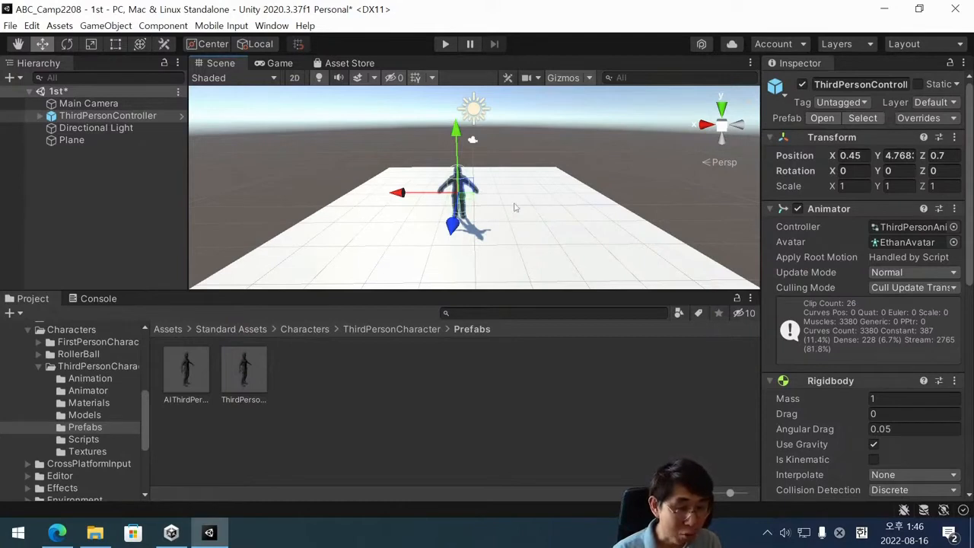
Clear the selection and save the scene 1st.
click(79, 156)
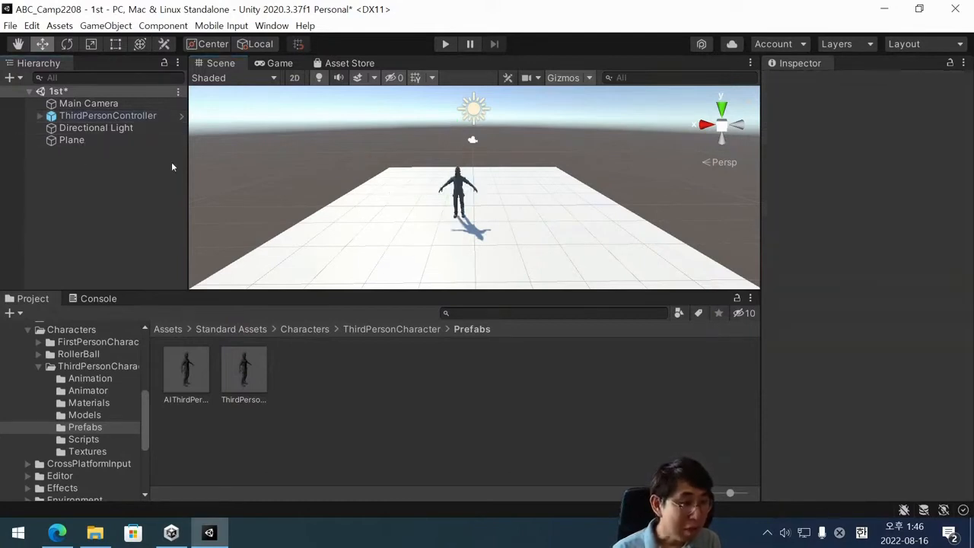
key(ctrl+s)
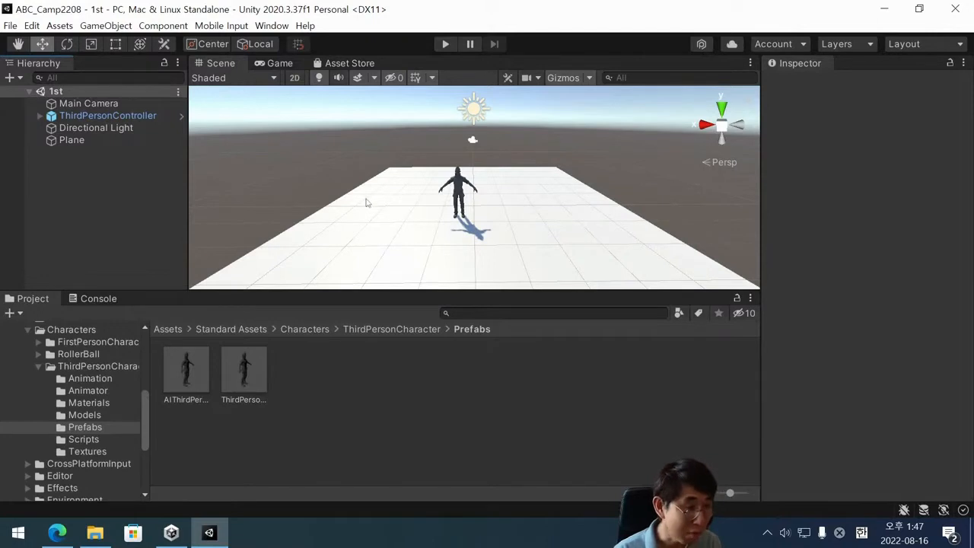
Add a 3D Cube to the scene as a new root-level object.
right_click(70, 164)
click(54, 166)
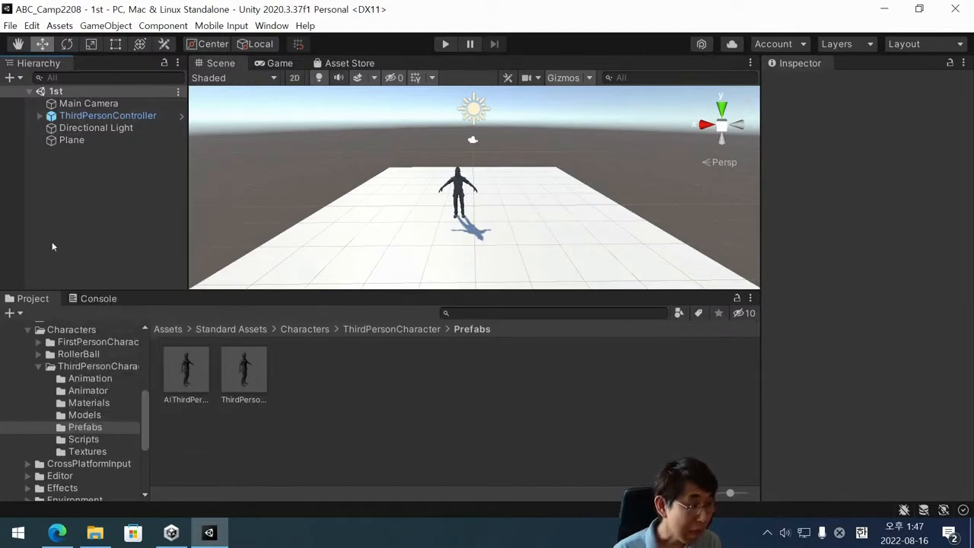
right_click(72, 166)
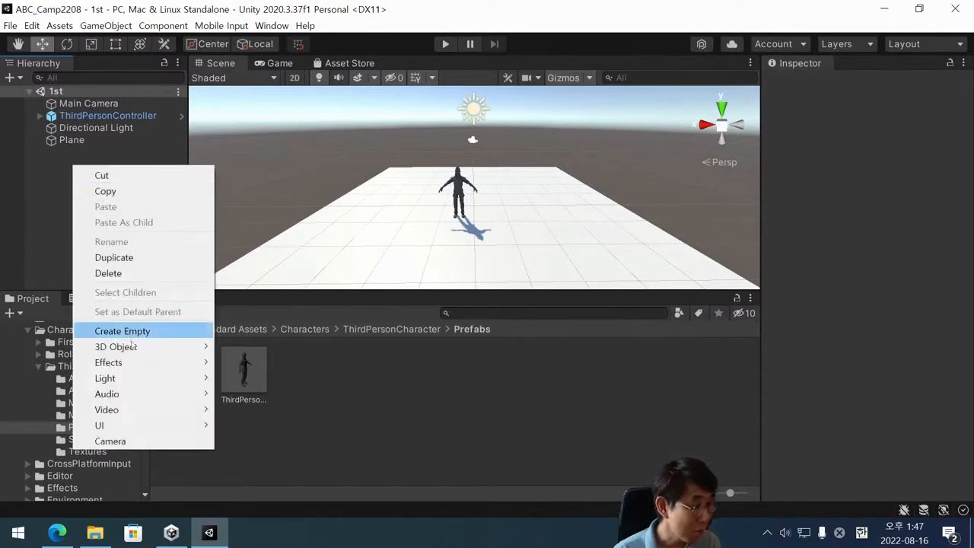
mouse_move(145, 352)
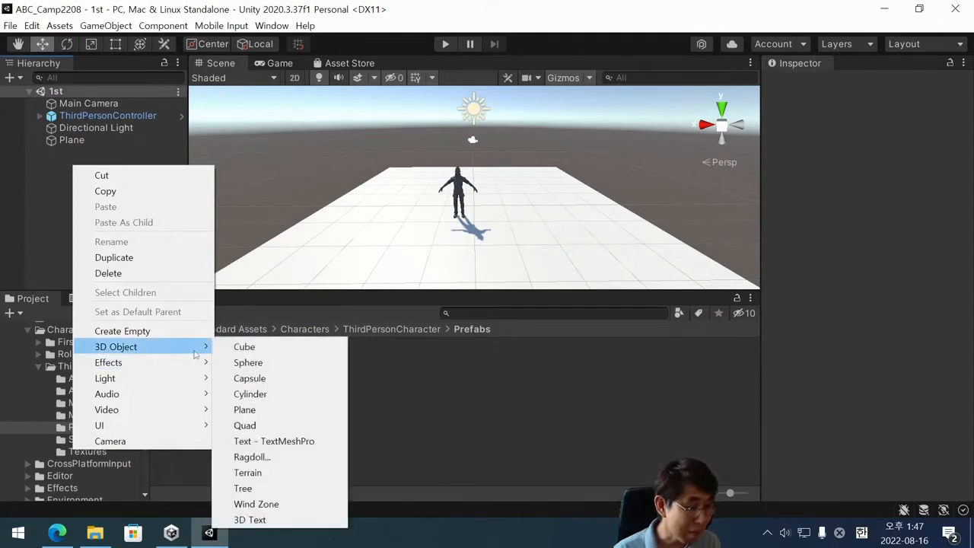
click(244, 349)
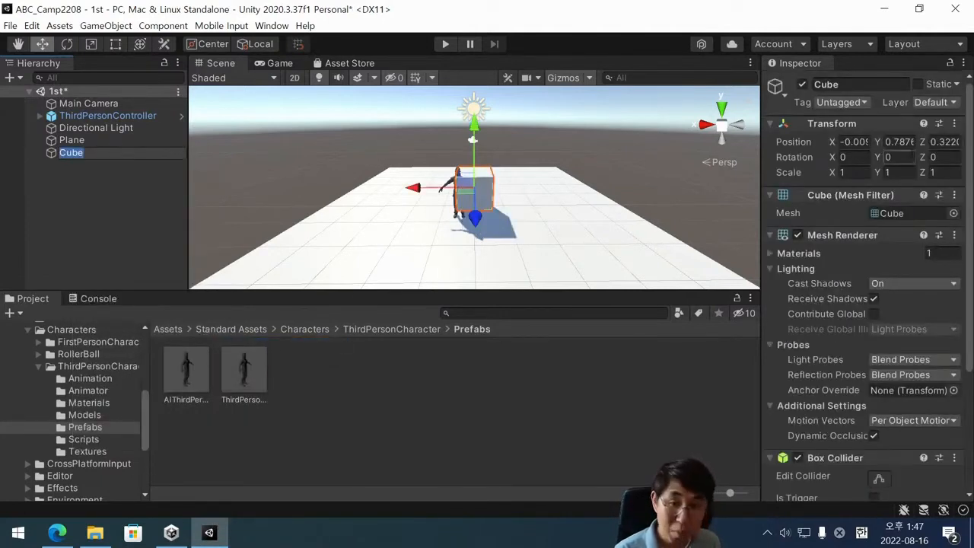
Reset the Cube's position to the origin, leaving its rotation and scale alone.
click(956, 124)
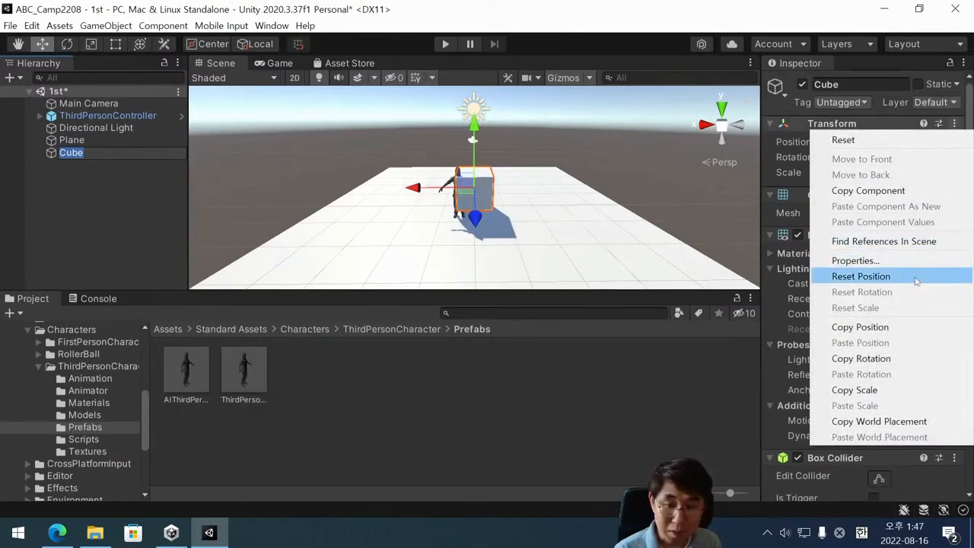
click(64, 194)
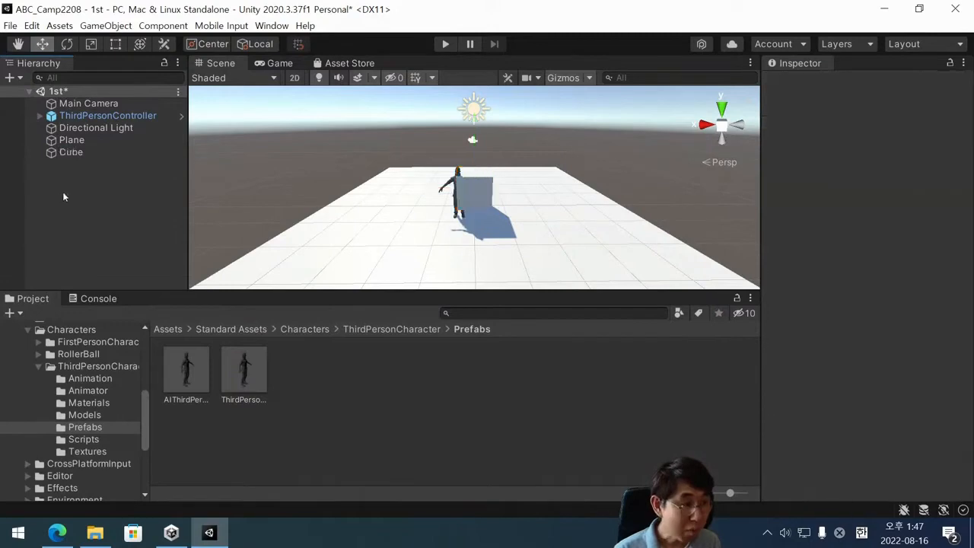
click(61, 153)
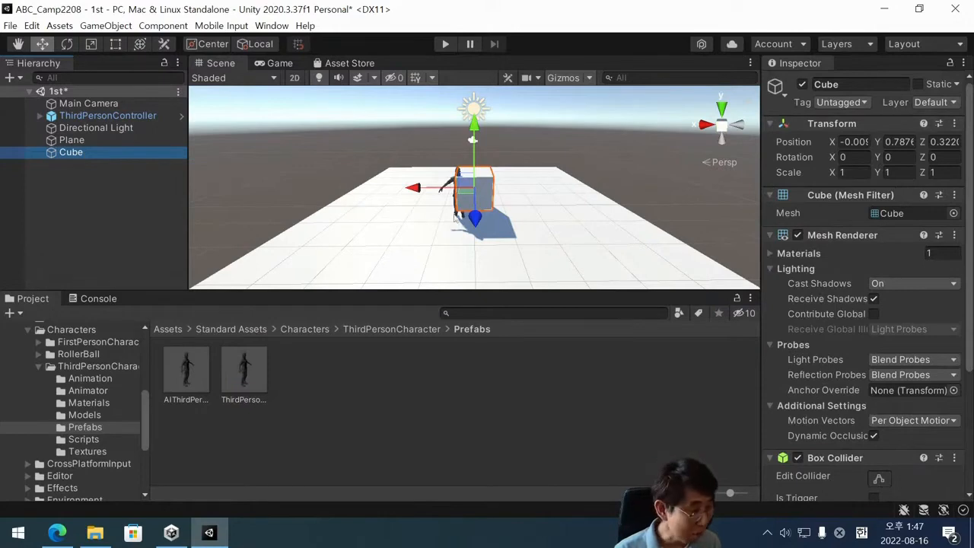
click(954, 124)
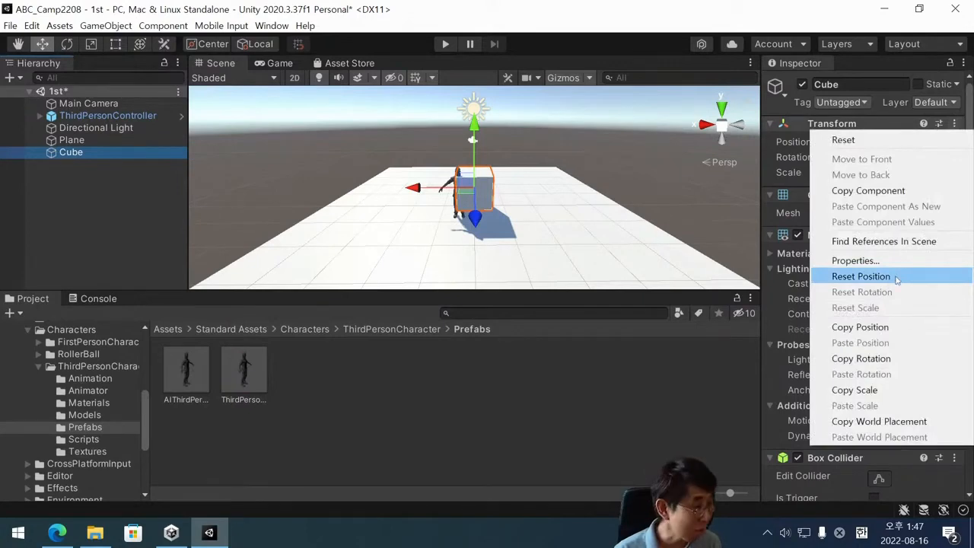
click(896, 280)
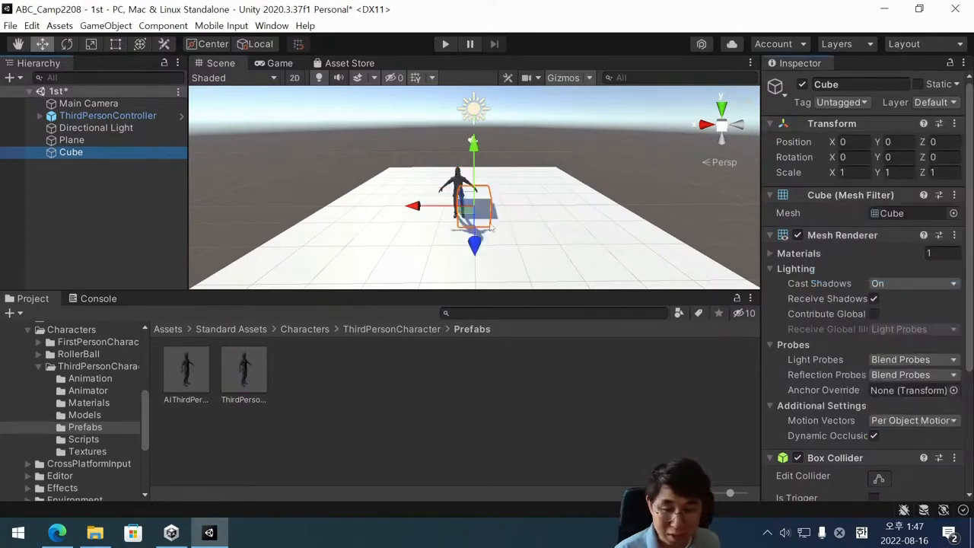
Examine the Cube's placement relative to the Plane and the ThirdPersonController from different angles and distances.
scroll(504, 217, down, 3)
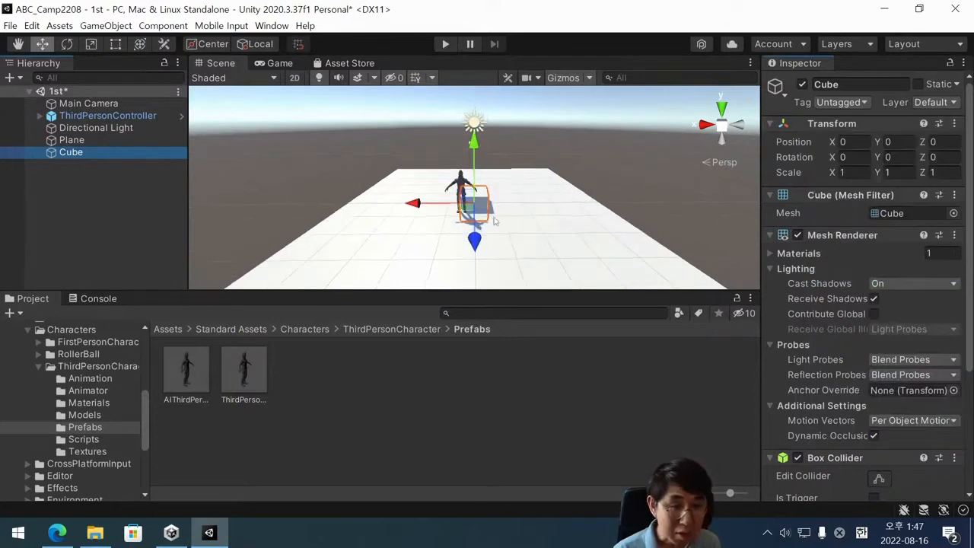
scroll(496, 221, down, 3)
scroll(496, 221, up, 2)
mouse_move(495, 221)
alt+mouse_down()
mouse_move(466, 194)
mouse_move(489, 210)
alt+mouse_up()
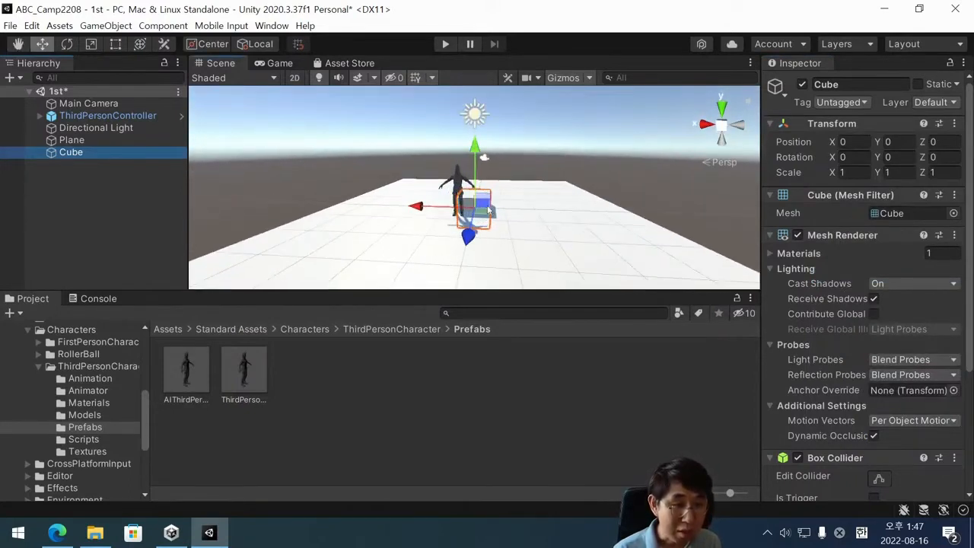
scroll(489, 210, up, 2)
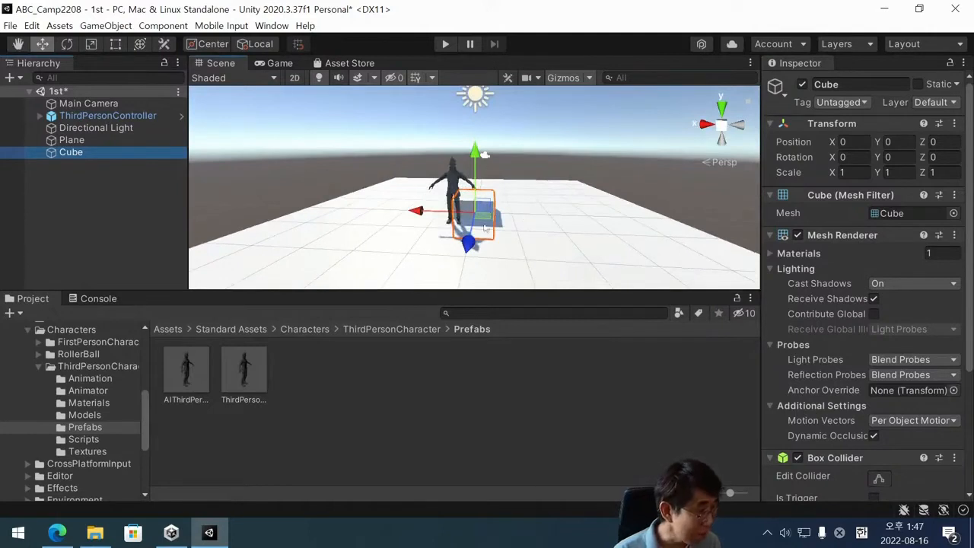
scroll(487, 228, down, 3)
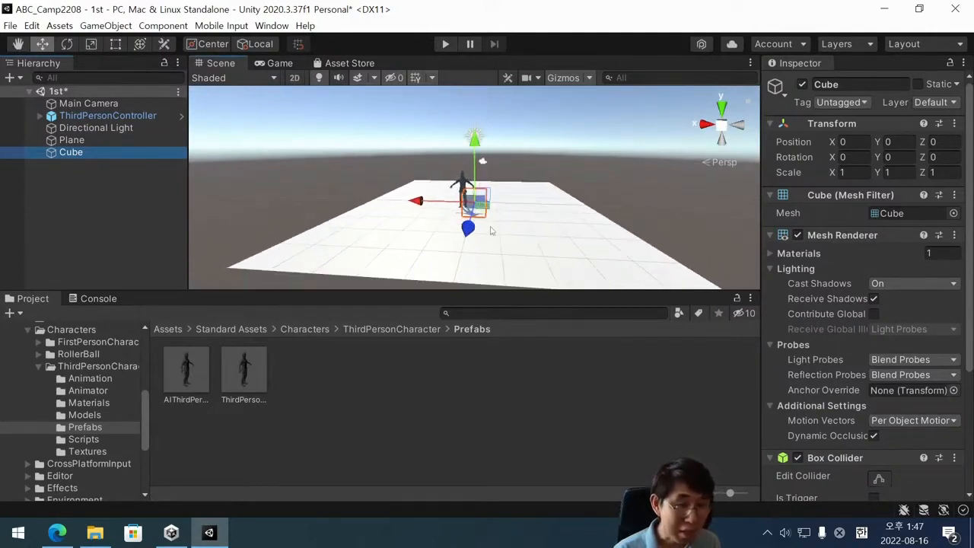
mouse_move(484, 218)
alt+mouse_down()
mouse_move(444, 238)
mouse_move(314, 247)
alt+mouse_up()
mouse_move(575, 237)
alt+mouse_down()
mouse_move(462, 244)
mouse_move(454, 206)
mouse_move(457, 228)
mouse_move(523, 203)
alt+mouse_up()
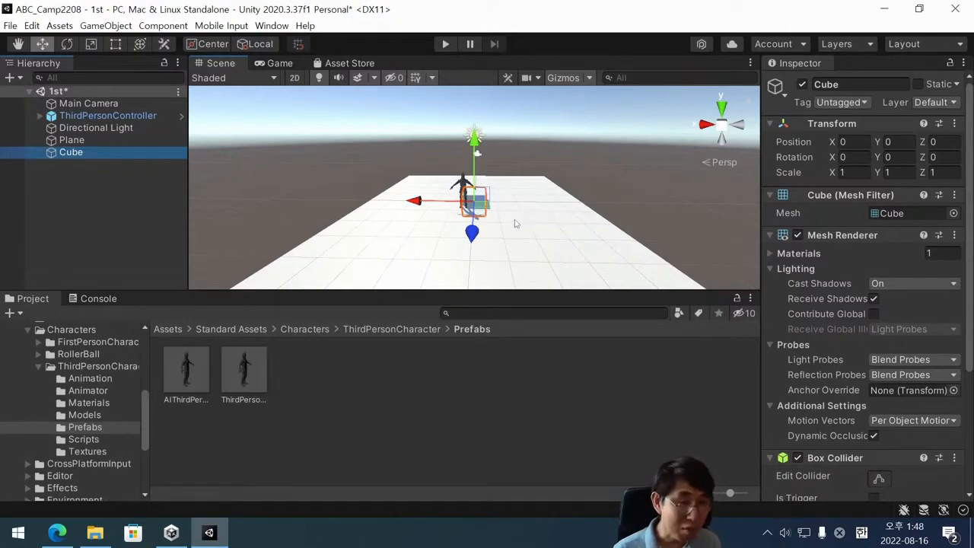
click(100, 184)
click(91, 154)
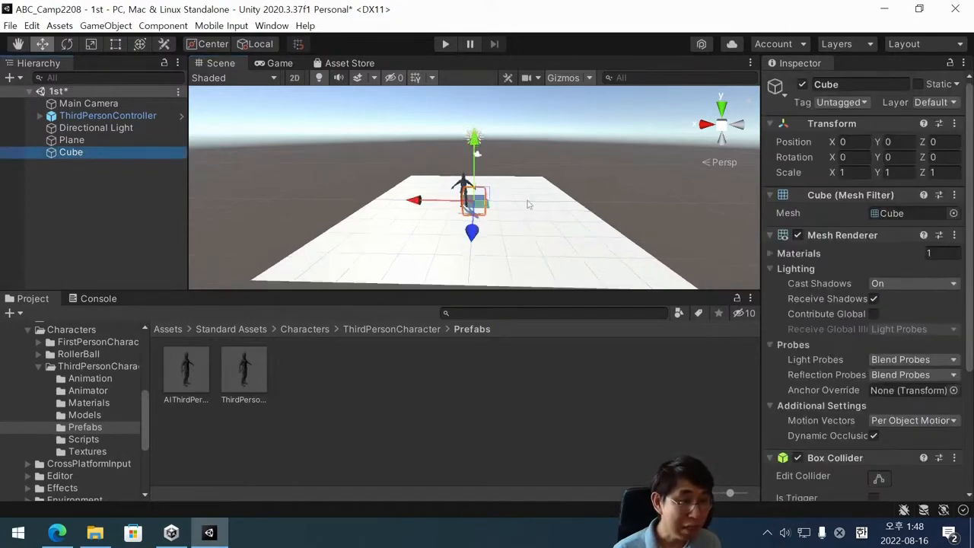
scroll(529, 204, down, 2)
alt+drag(406, 231, 424, 235)
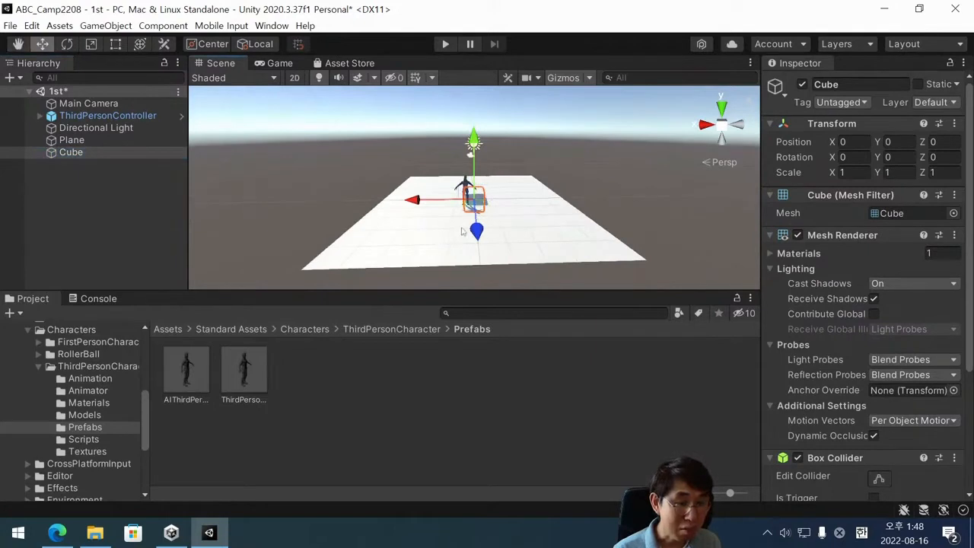
Move the Cube along its Z axis to Z 4.54, at the near edge of the Plane, and clear the selection.
click(86, 151)
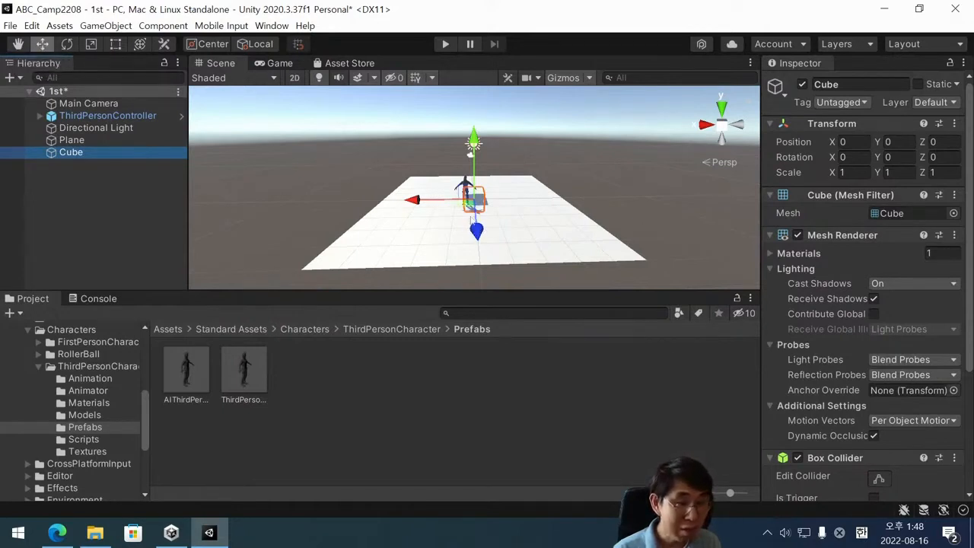
drag(477, 230, 483, 297)
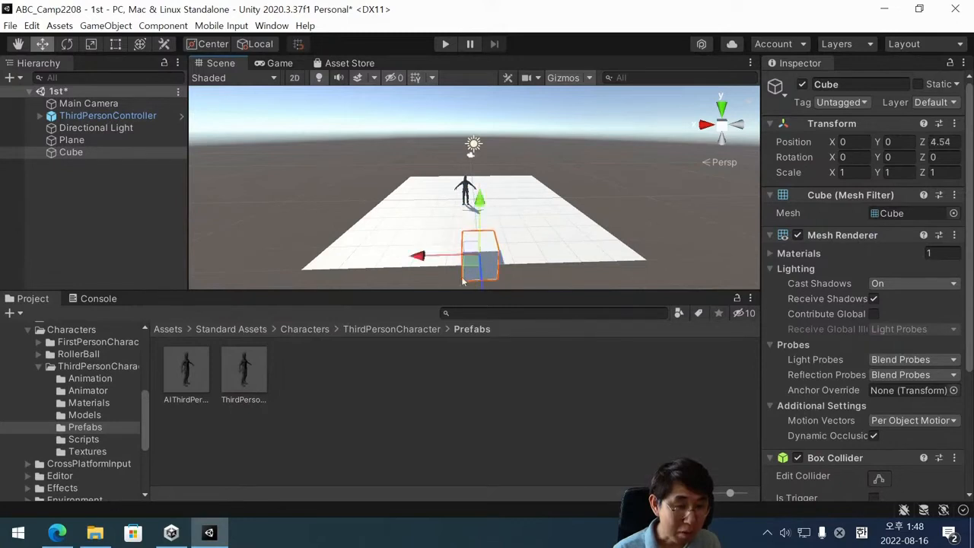
alt+drag(444, 269, 448, 224)
scroll(434, 213, down, 2)
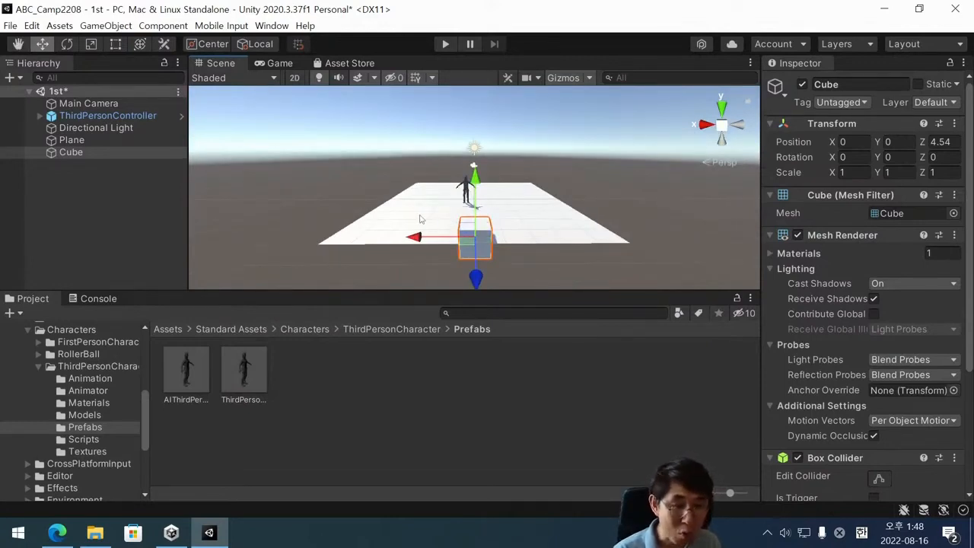
click(113, 168)
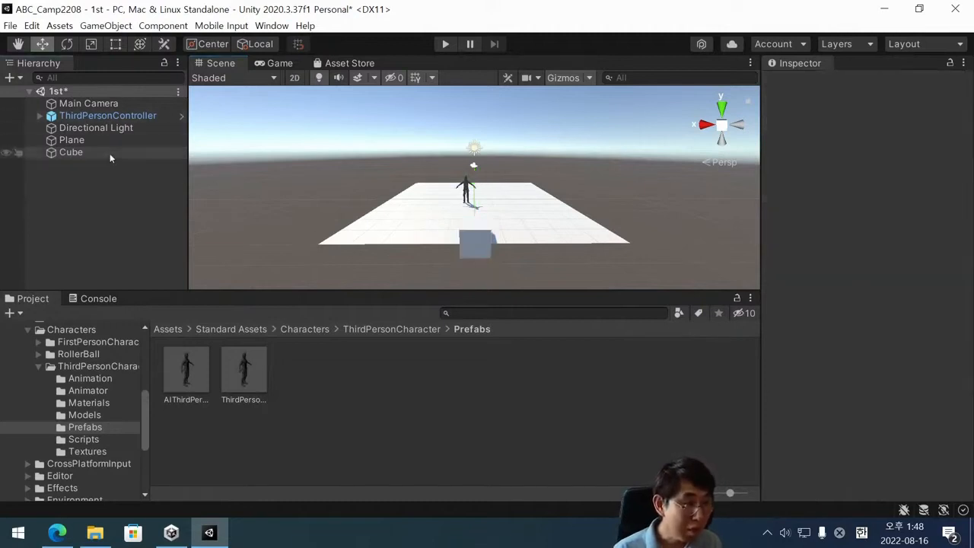
Stretch the Cube into a wall along the Plane's edge by setting its scale to X 10 and Y 3.
click(478, 242)
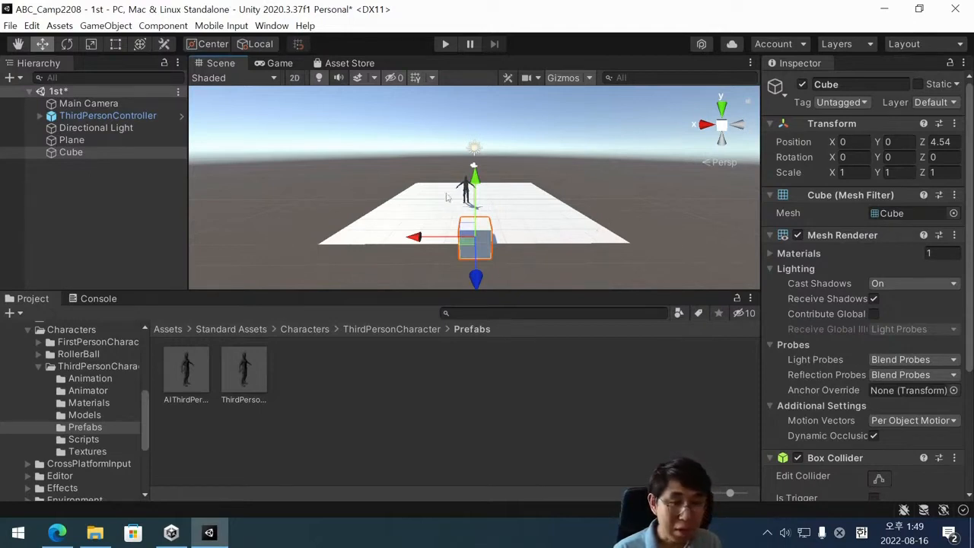
scroll(487, 236, down, 1)
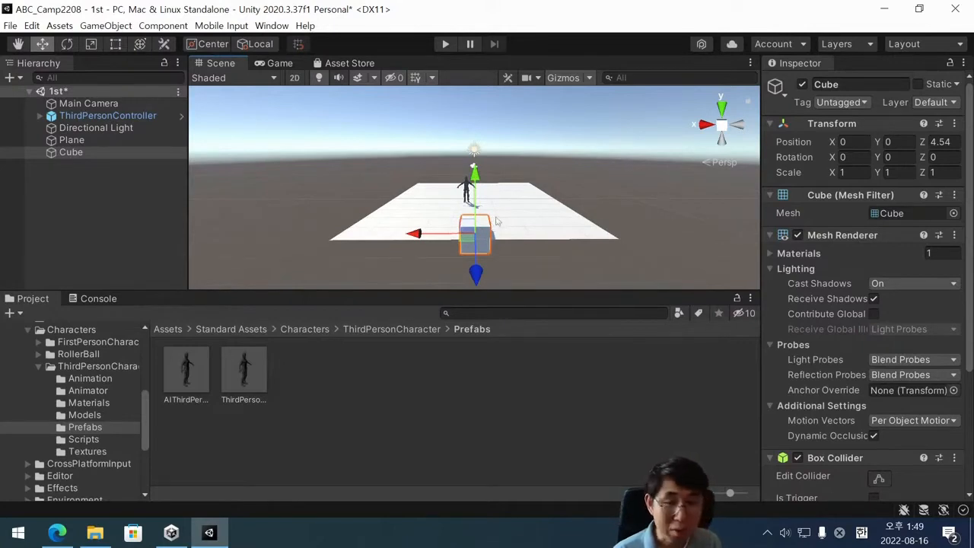
click(845, 172)
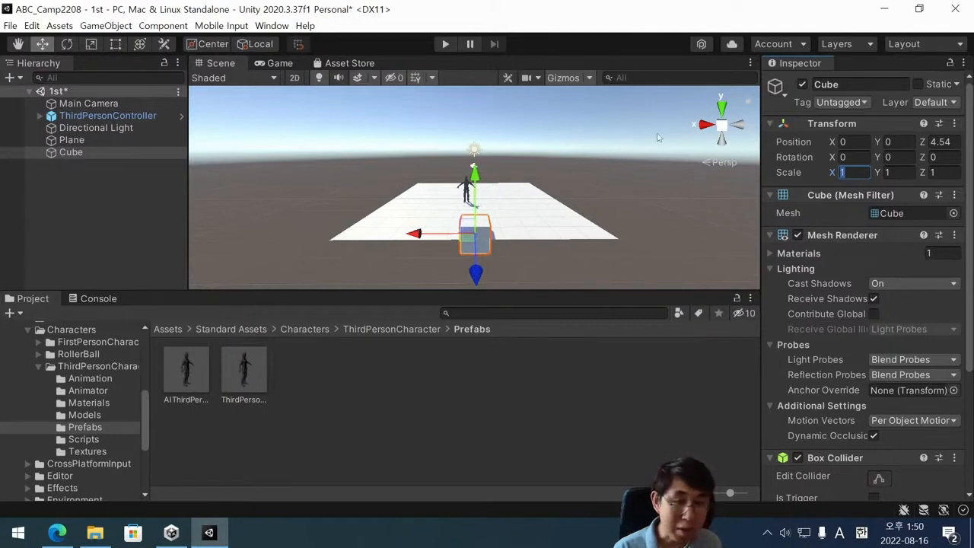
alt+drag(658, 150, 704, 153)
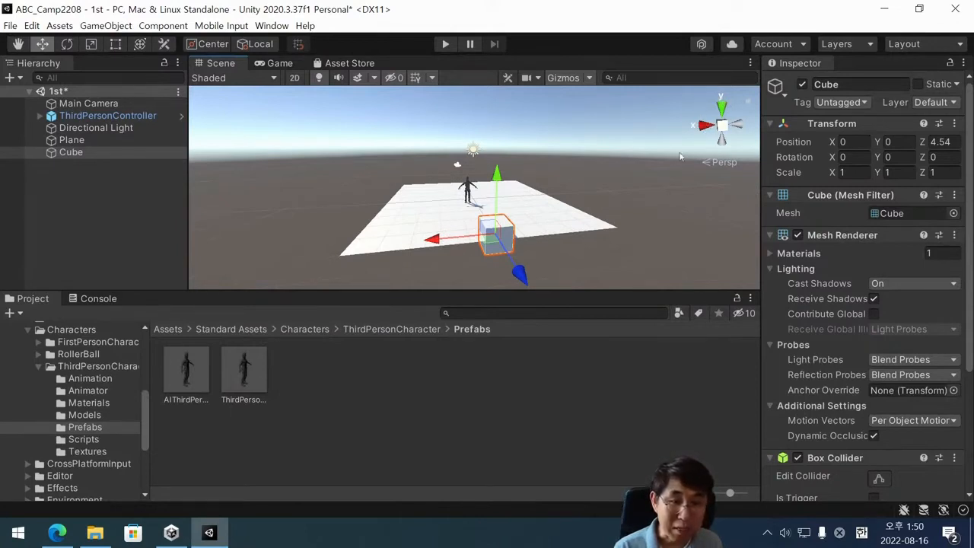
alt+drag(673, 157, 716, 235)
scroll(591, 156, down, 3)
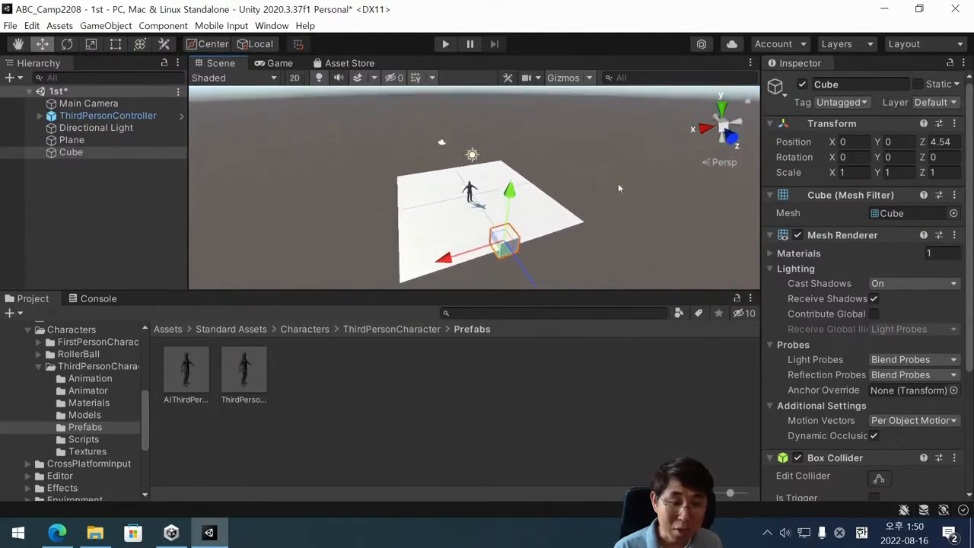
scroll(618, 187, down, 1)
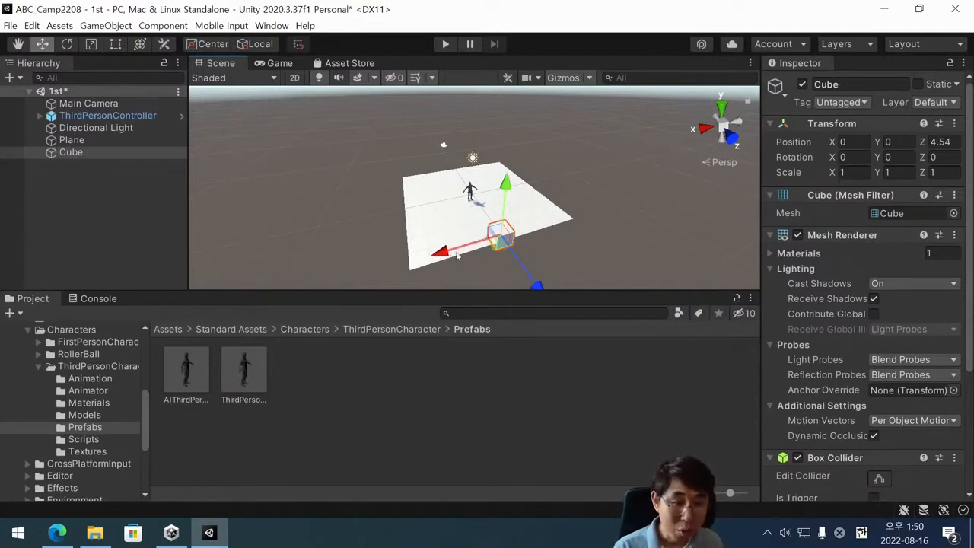
click(852, 172)
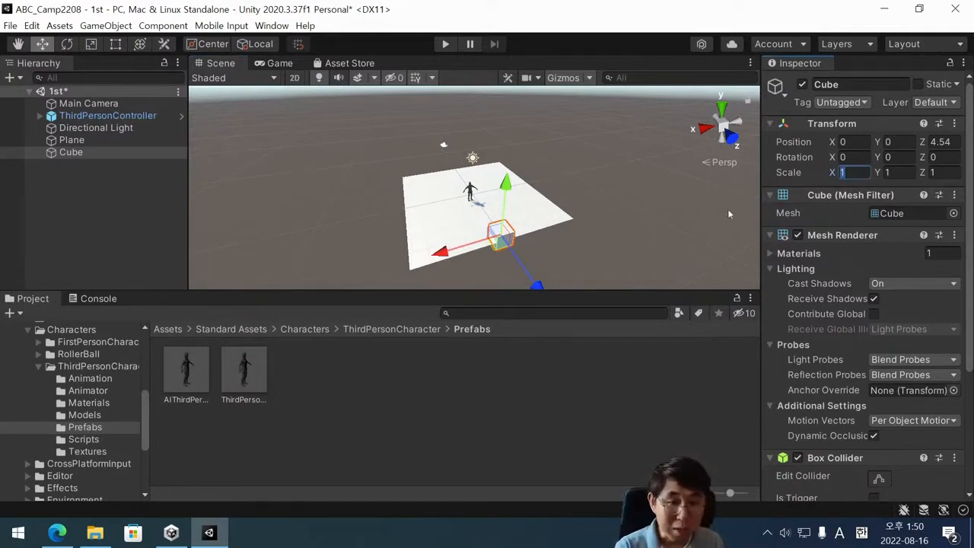
text(10)
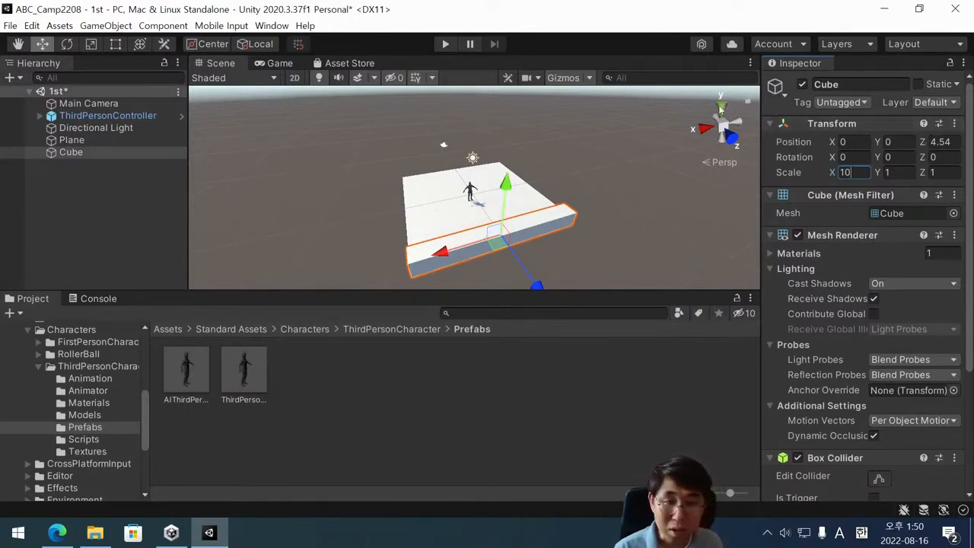
click(887, 172)
text(3)
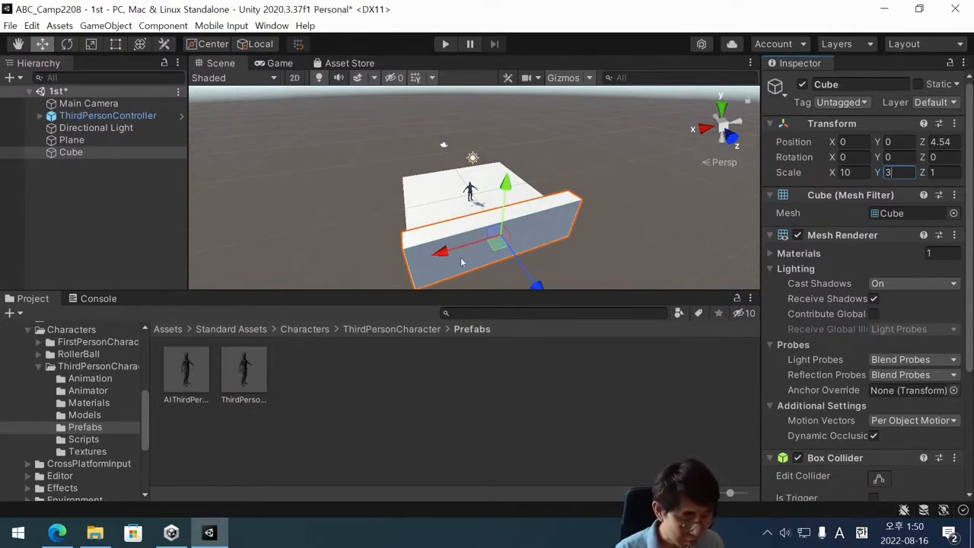
Thin the wall-shaped Cube by setting its Z scale to 0.1.
alt+drag(428, 251, 523, 197)
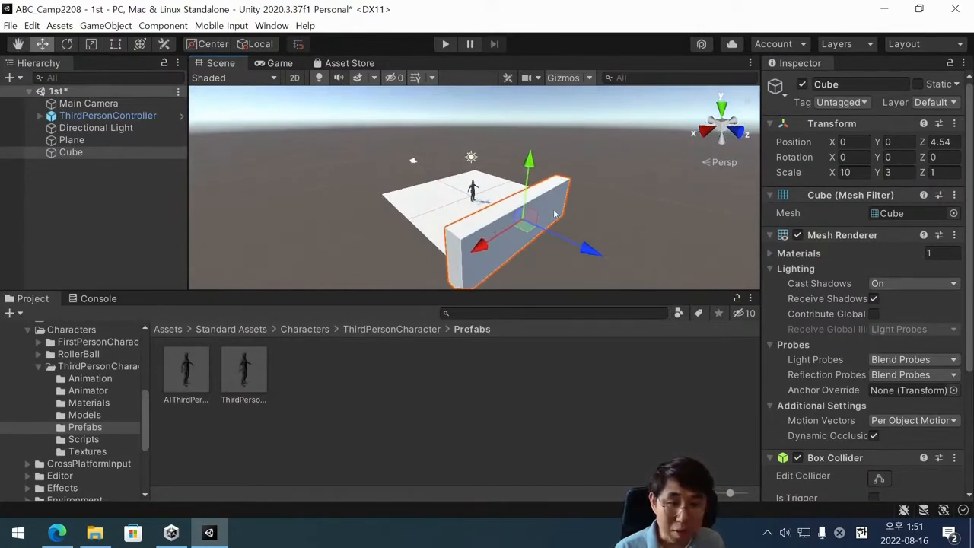
alt+drag(497, 224, 514, 264)
scroll(515, 264, up, 3)
middle_drag(519, 235, 494, 228)
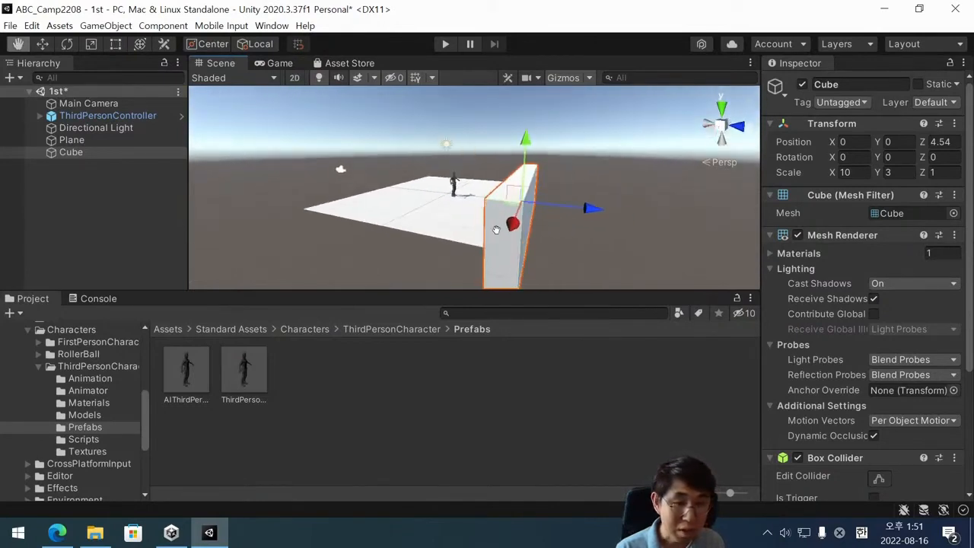
mouse_move(494, 228)
alt+mouse_down()
mouse_move(462, 225)
mouse_move(484, 242)
alt+mouse_up()
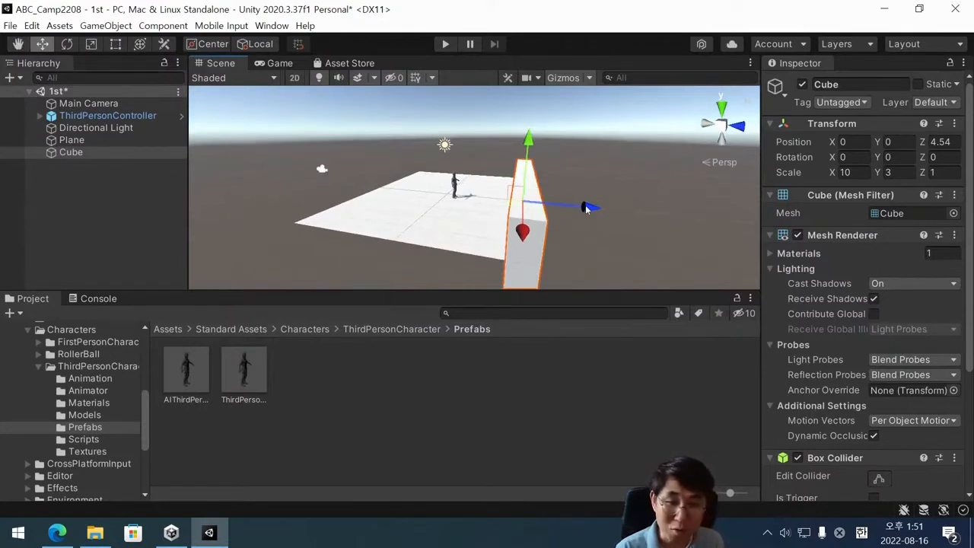
click(941, 172)
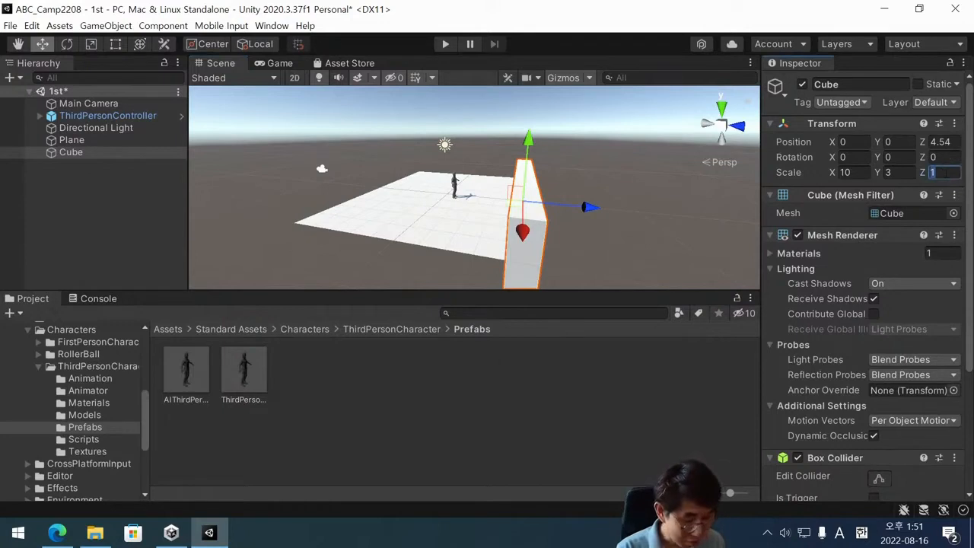
text(0.1)
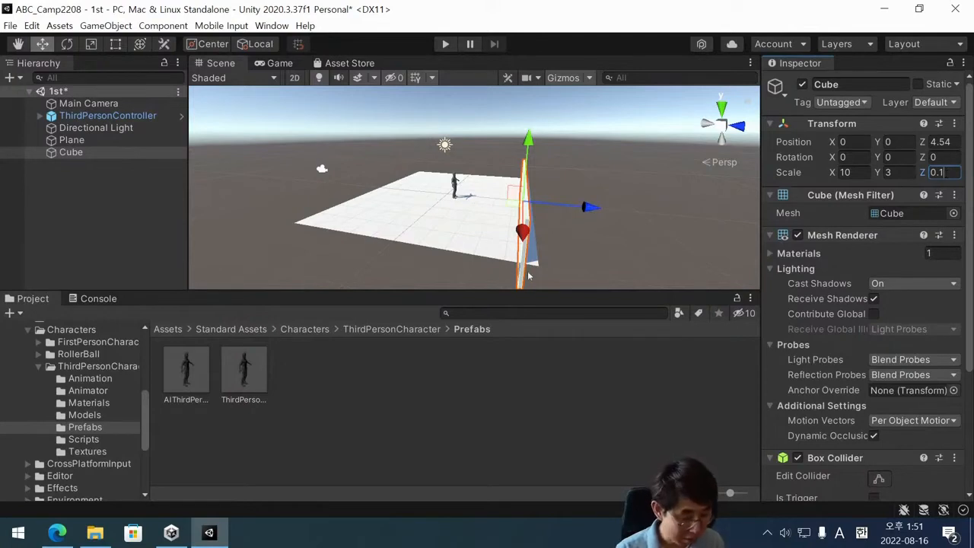
alt+drag(585, 269, 461, 265)
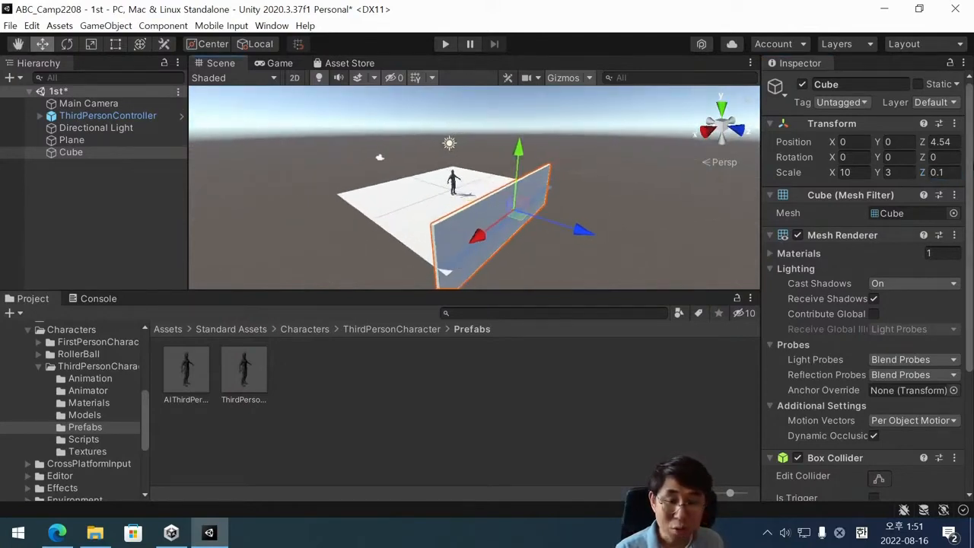
click(852, 173)
key(Tab)
key(Tab)
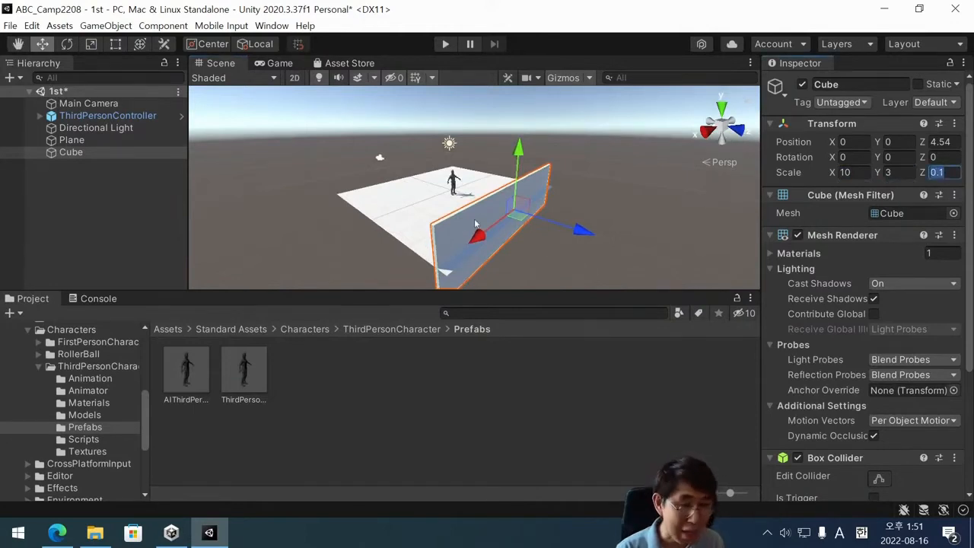
Move the thin Cube wall outward along its Z axis to Z 4.94, flush with the Plane's edge.
drag(587, 235, 599, 236)
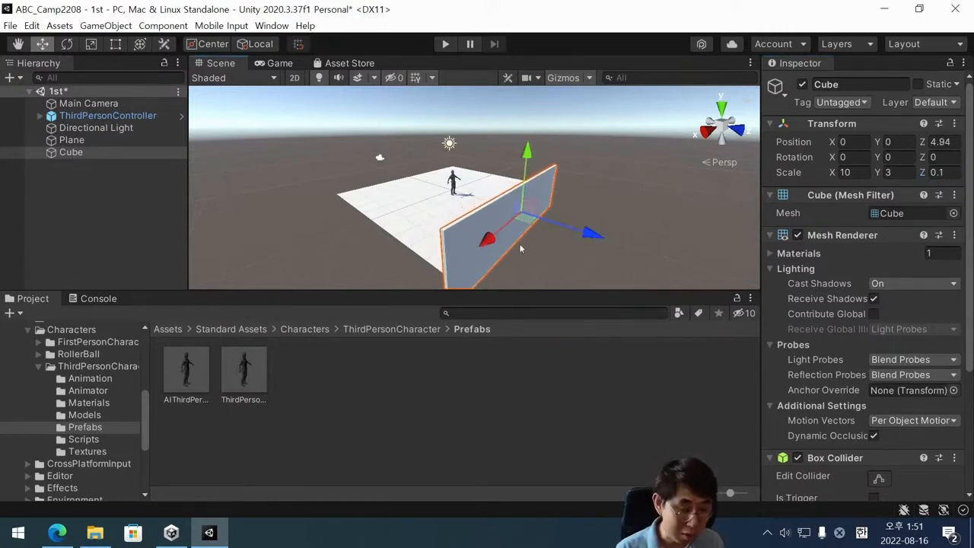
alt+drag(457, 214, 490, 251)
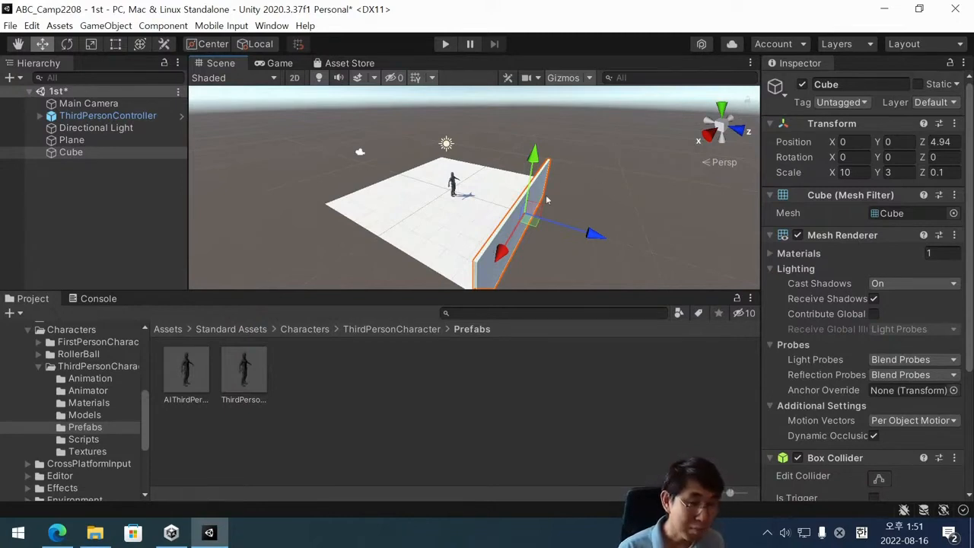
alt+drag(562, 202, 364, 255)
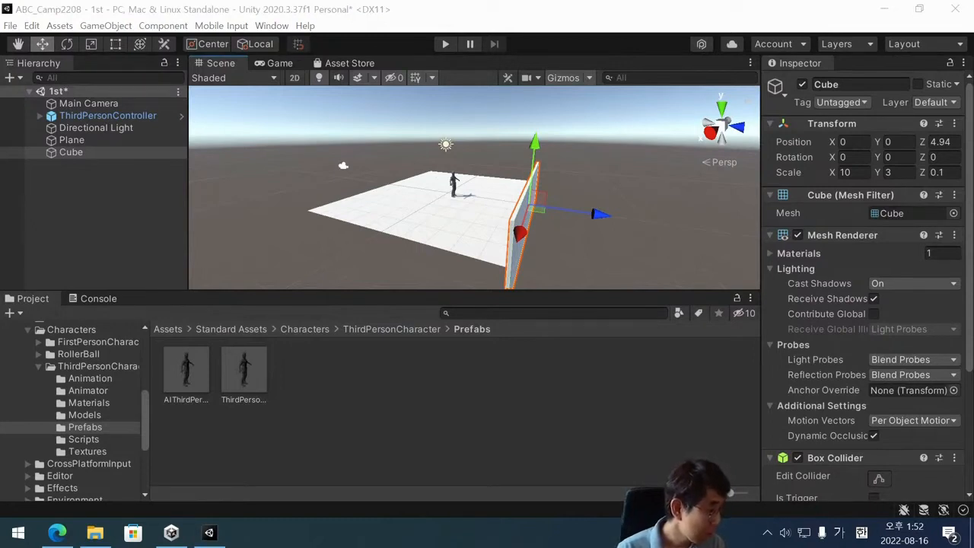
Compare the Move, Rotate and Scale gizmos on the selected Cube wall by switching between the three transform tools.
scroll(503, 256, up, 1)
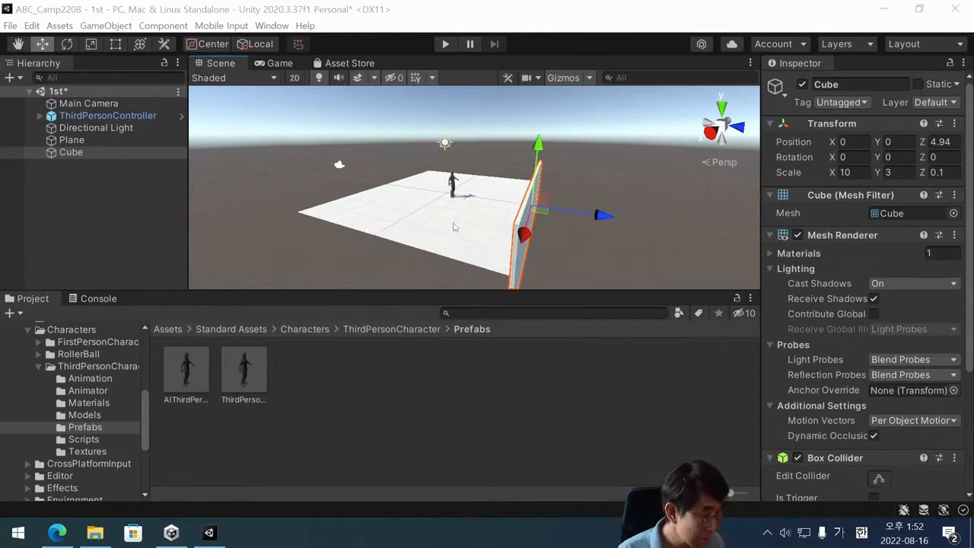
mouse_move(447, 200)
alt+mouse_down()
mouse_move(492, 191)
mouse_move(455, 196)
alt+mouse_up()
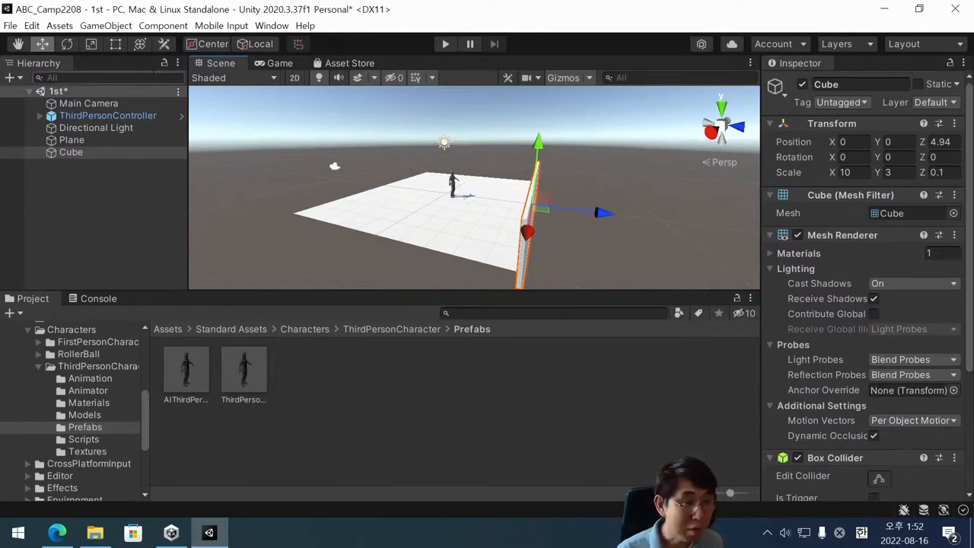
click(67, 43)
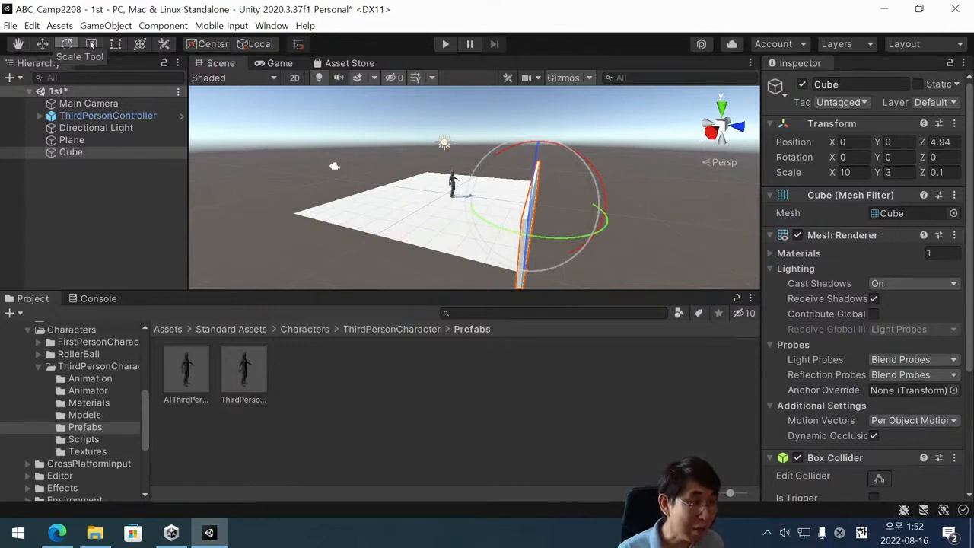
click(91, 43)
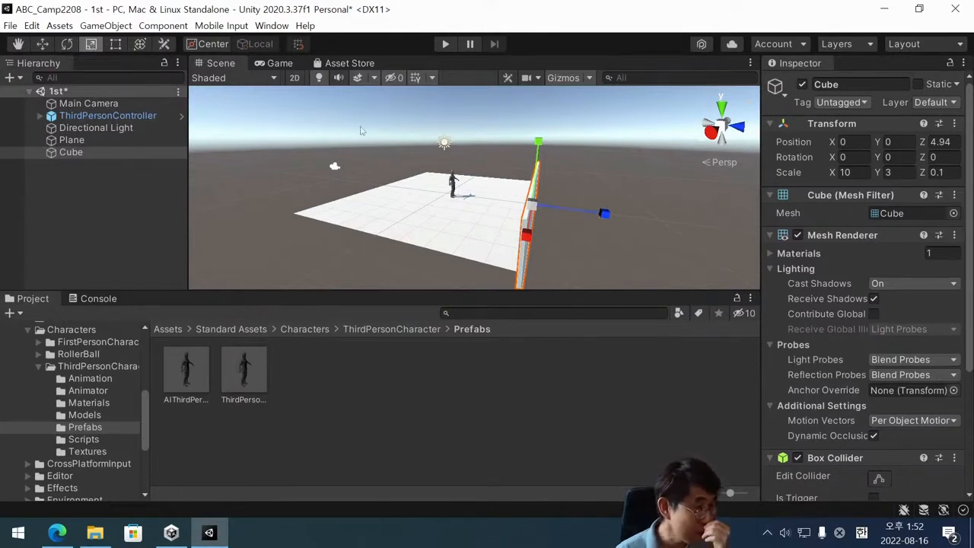
click(44, 44)
click(67, 44)
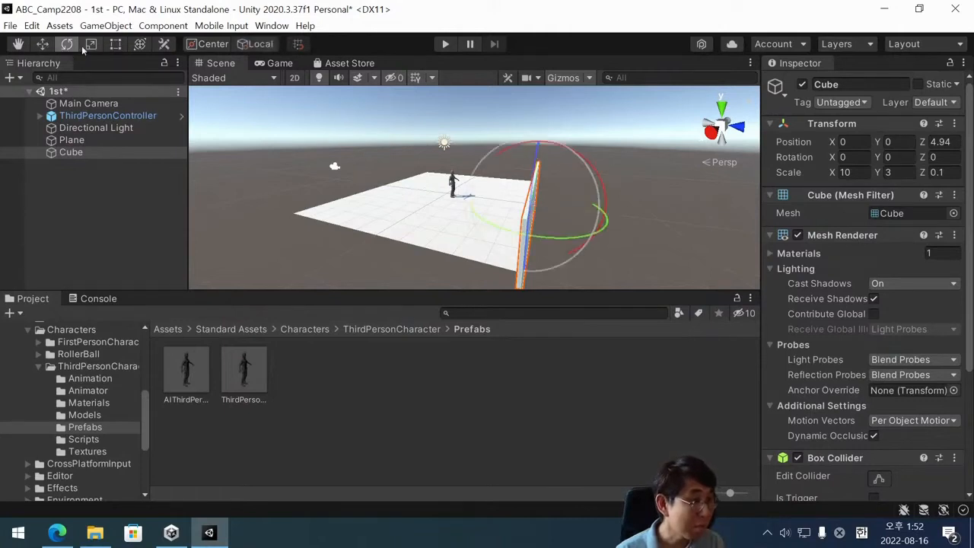
click(90, 44)
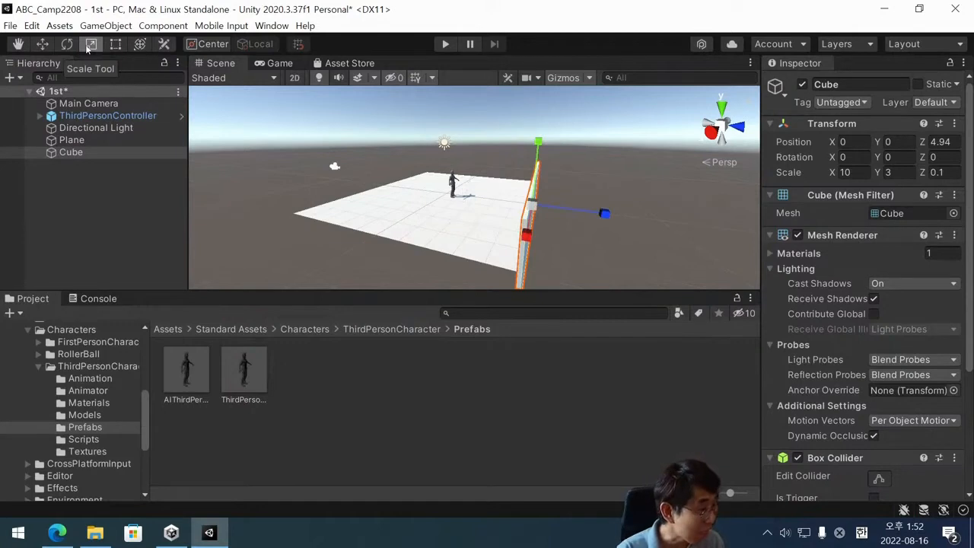
click(44, 45)
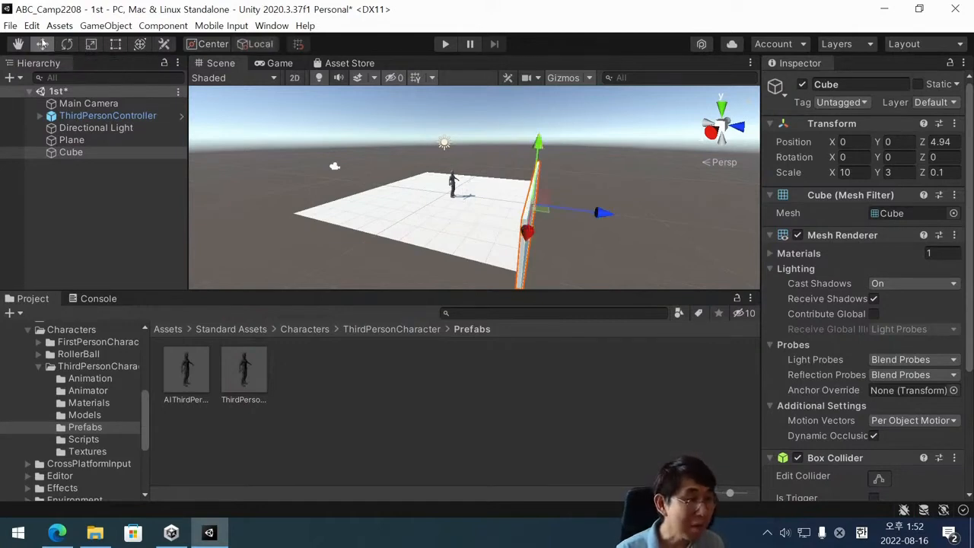
click(67, 44)
Thicken the Cube wall slightly with the Scale tool to a Z scale of about 0.128, and return to the Move tool.
click(90, 44)
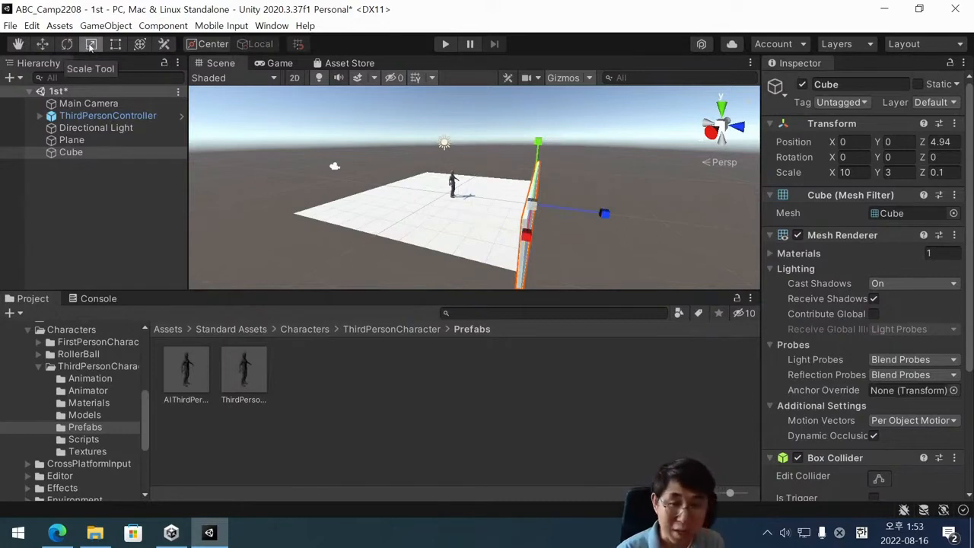
click(849, 172)
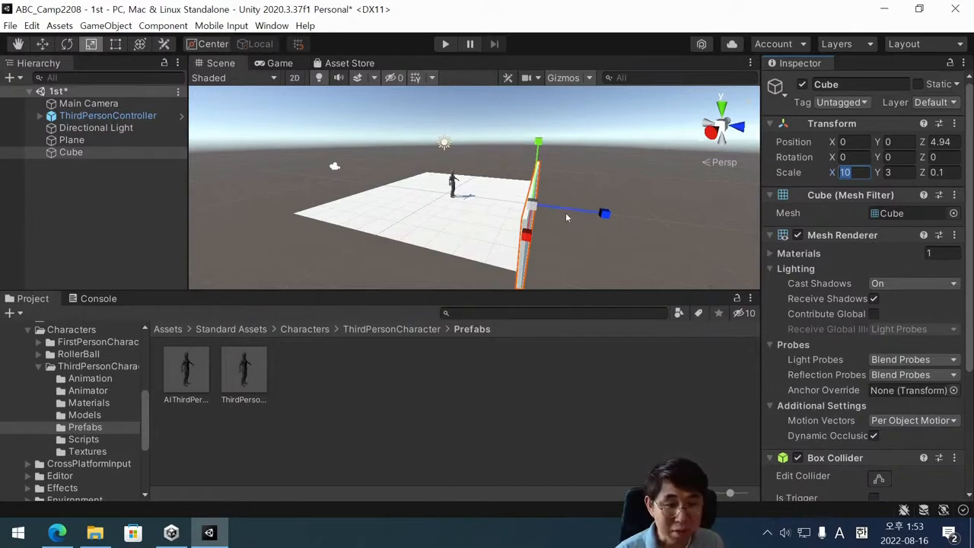
mouse_move(603, 213)
mouse_down()
mouse_move(643, 219)
mouse_move(595, 214)
mouse_up()
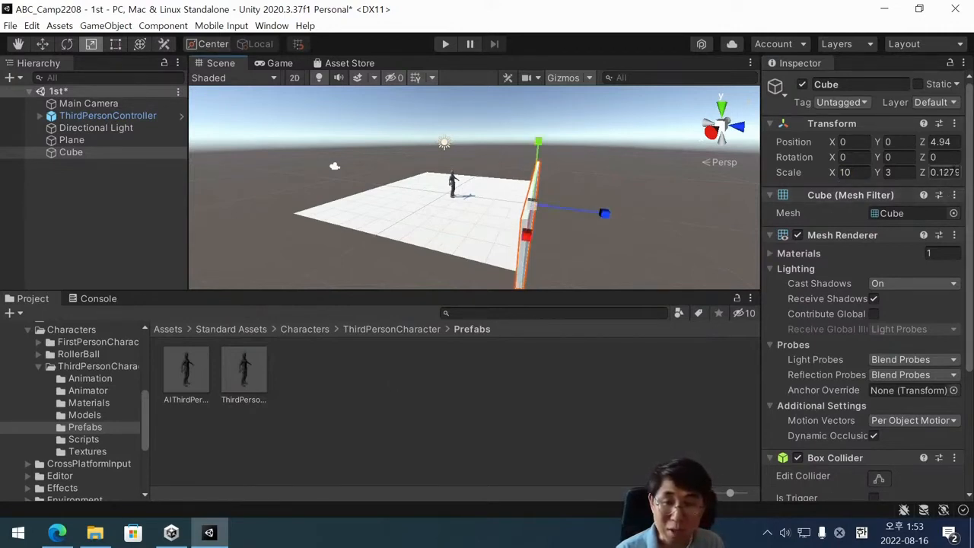
click(43, 44)
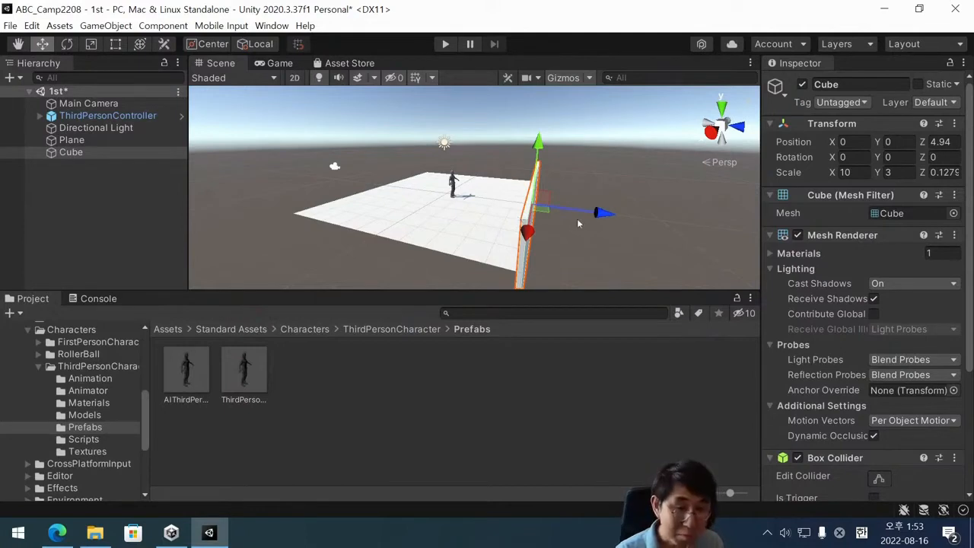
Rename the Cube object to Wall and clear the selection.
alt+drag(520, 218, 509, 247)
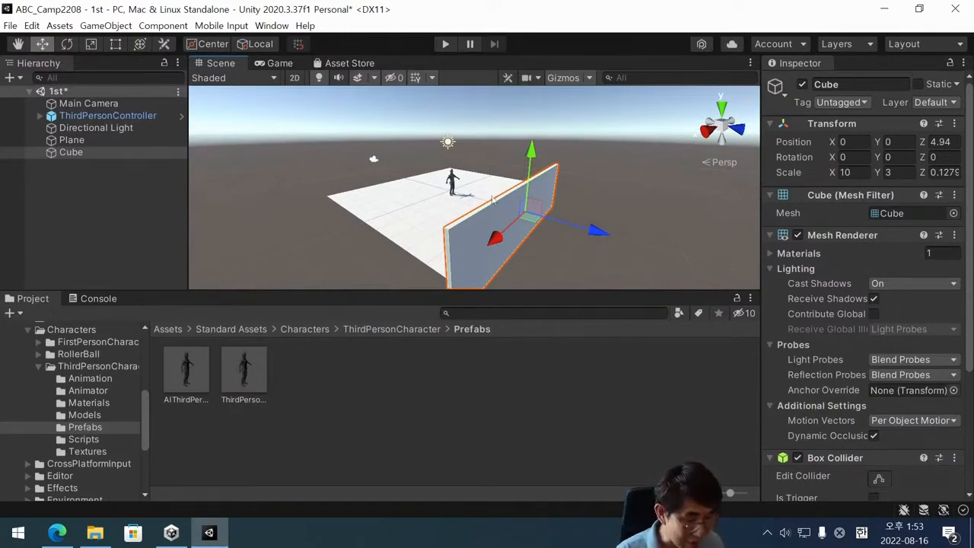
alt+drag(480, 200, 573, 249)
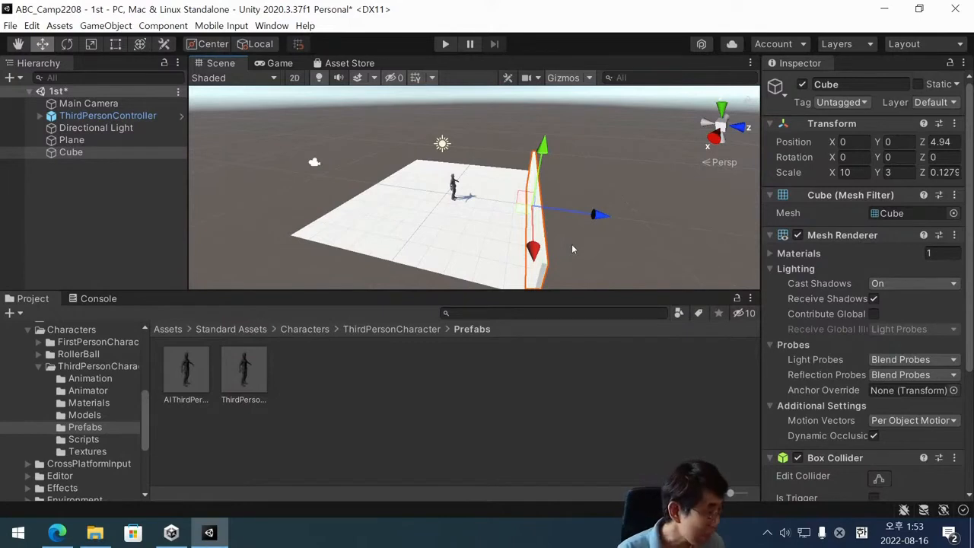
scroll(524, 214, down, 1)
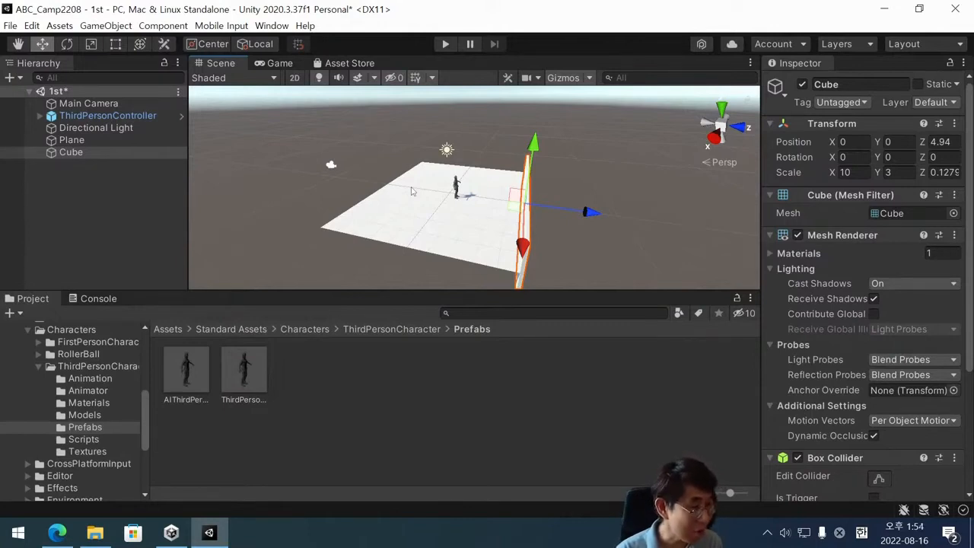
click(131, 193)
click(99, 152)
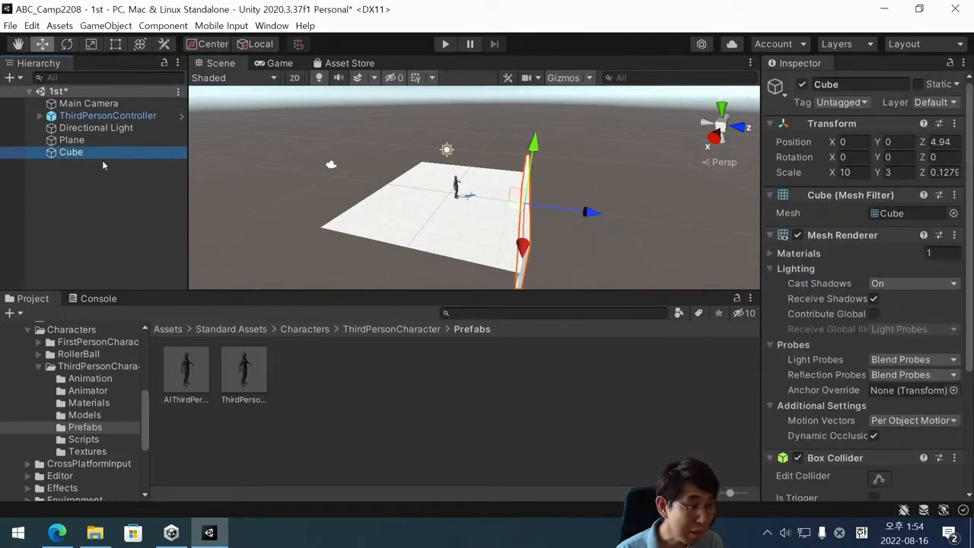
click(85, 152)
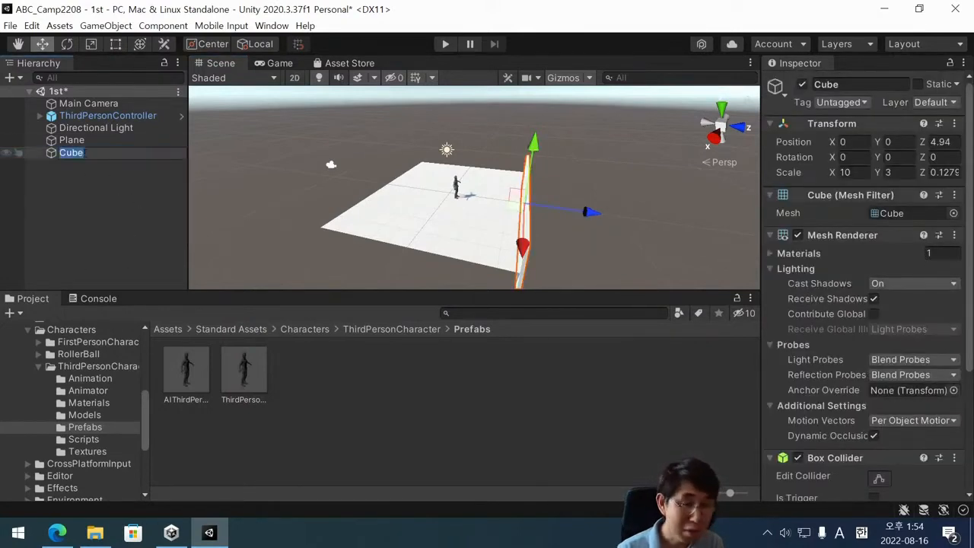
click(89, 173)
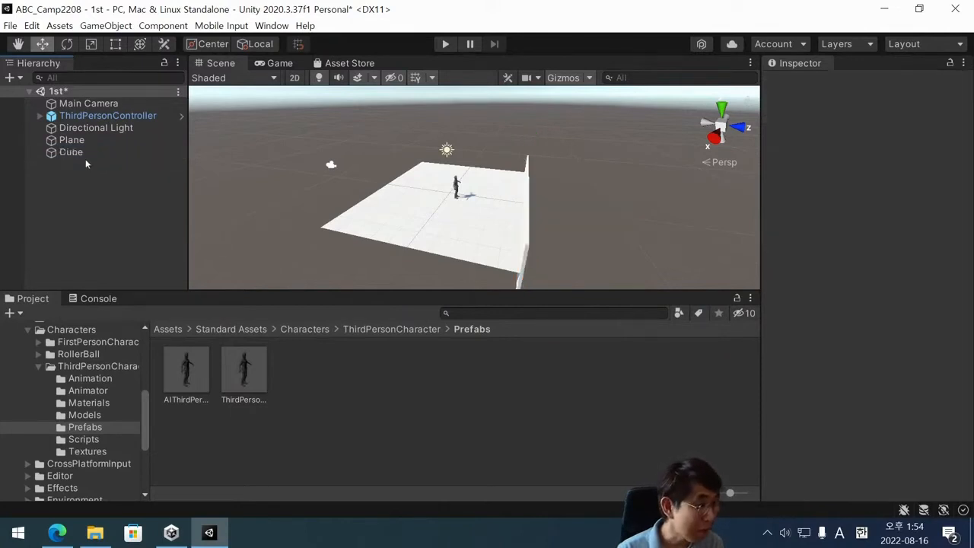
click(84, 155)
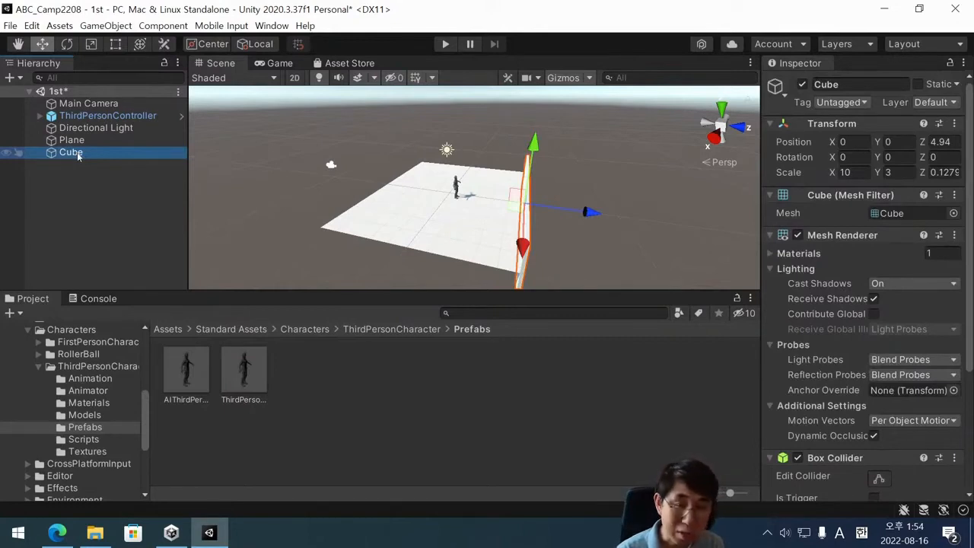
click(899, 83)
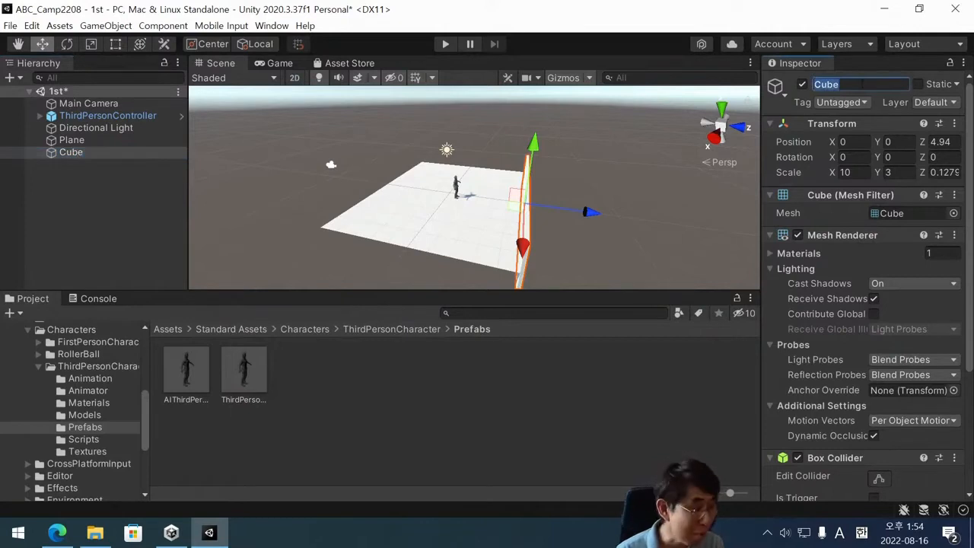
text(Wall)
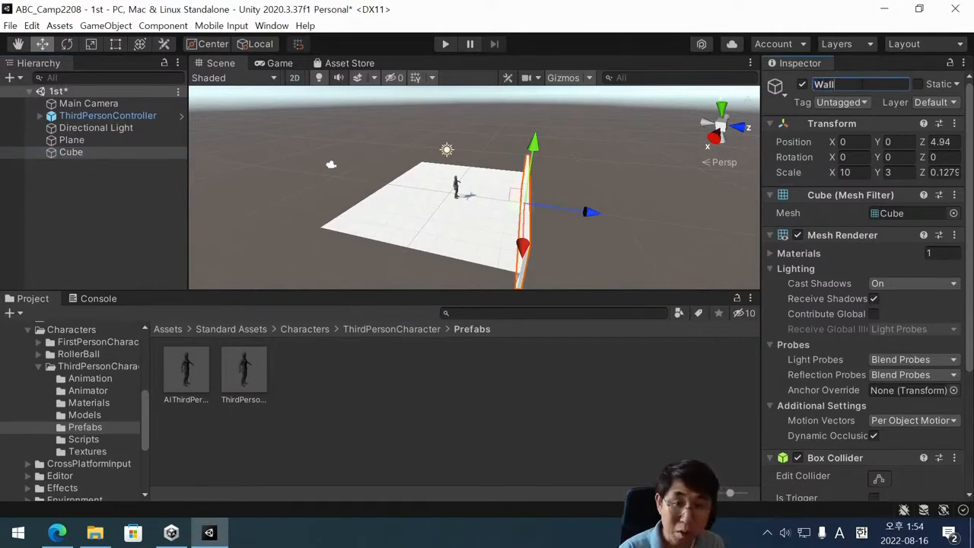
key(Return)
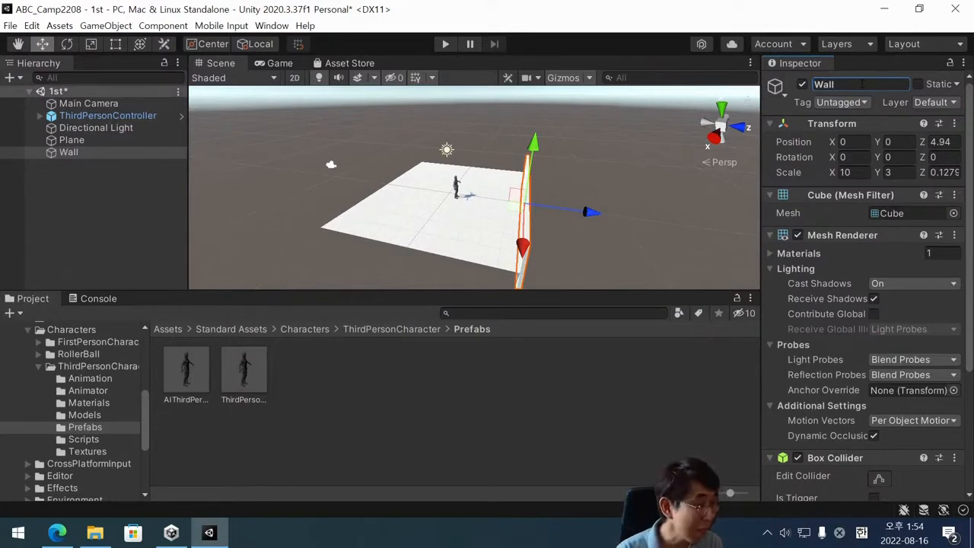
click(80, 161)
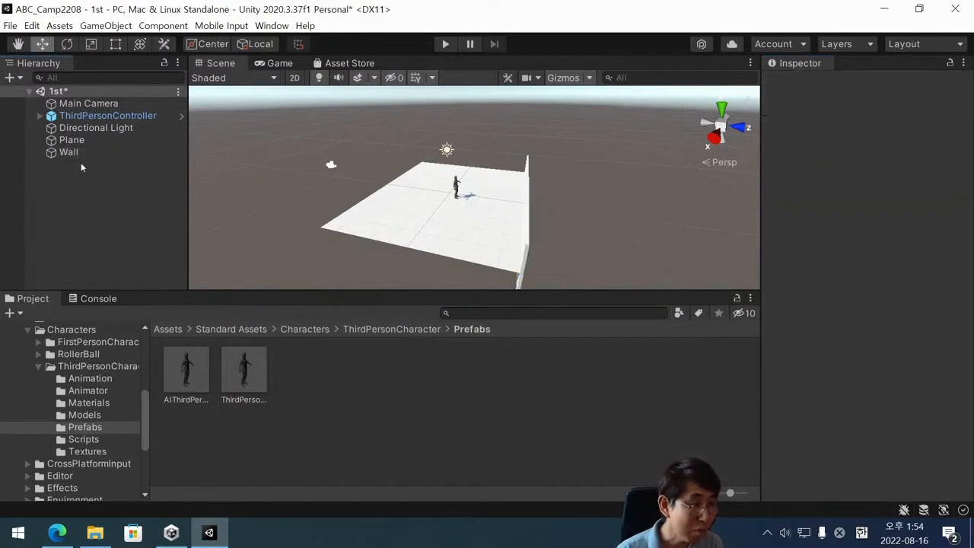
Duplicate the Wall object, and duplicate that copy once more to make two additional walls in the same place.
click(81, 155)
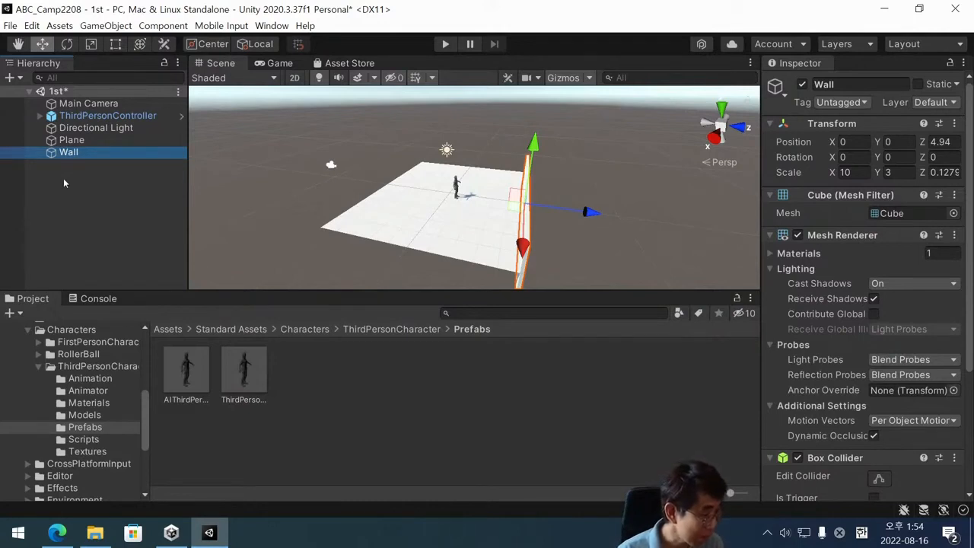
click(63, 178)
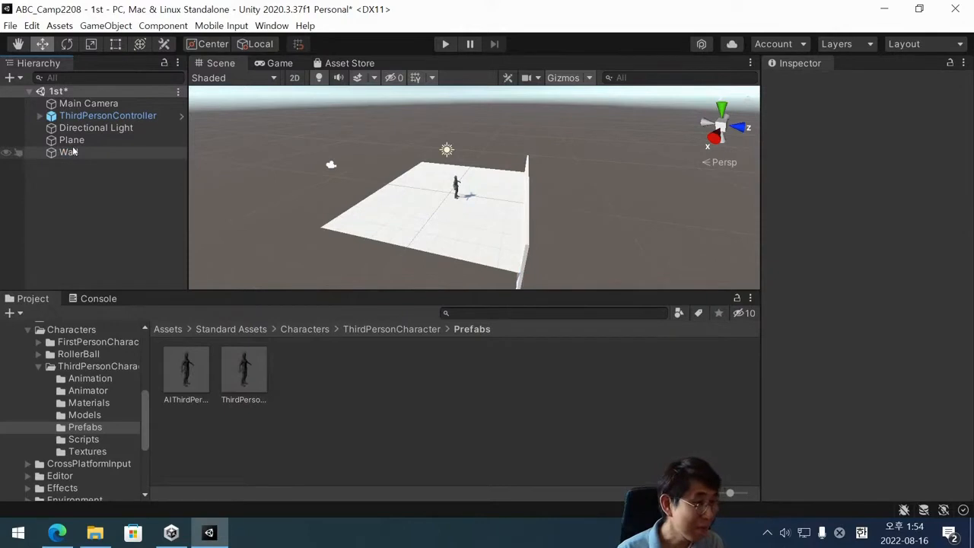
click(72, 151)
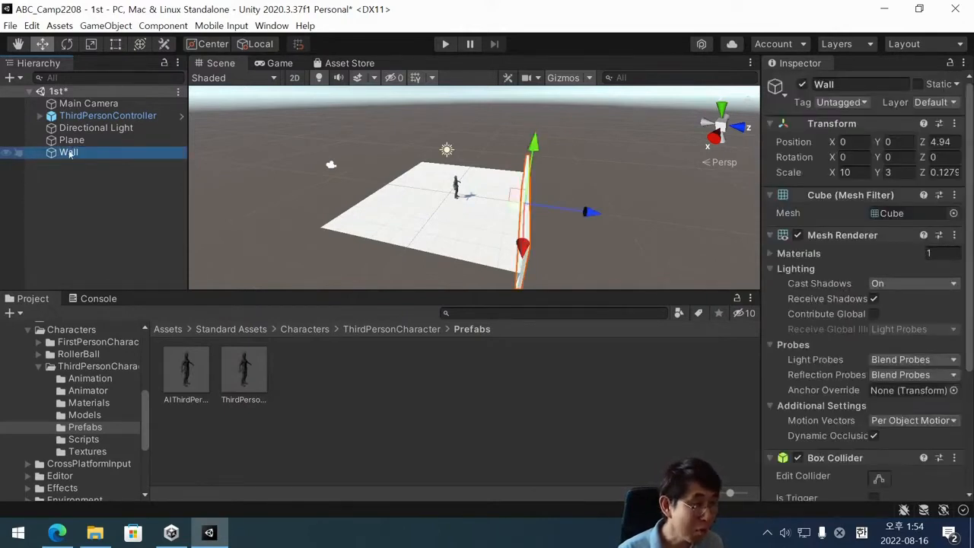
right_click(68, 153)
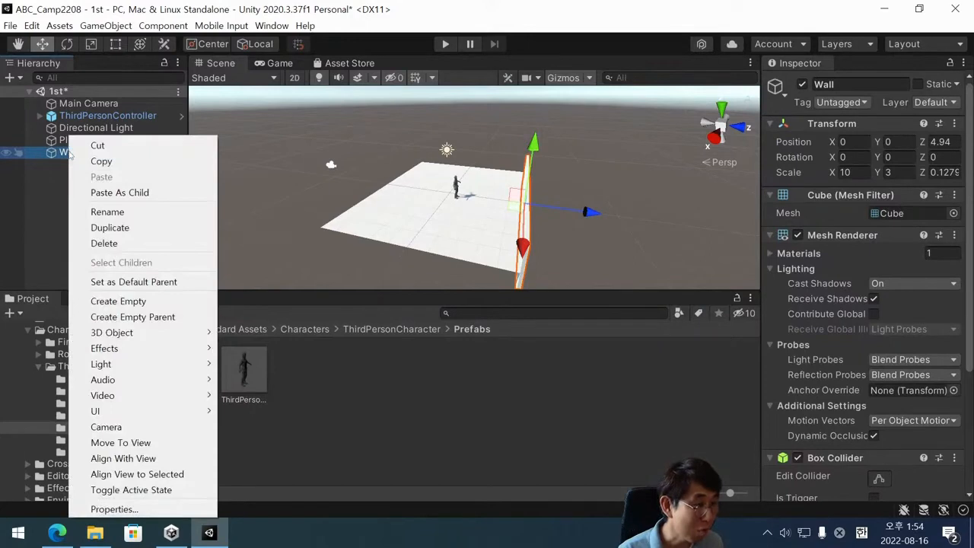
click(111, 227)
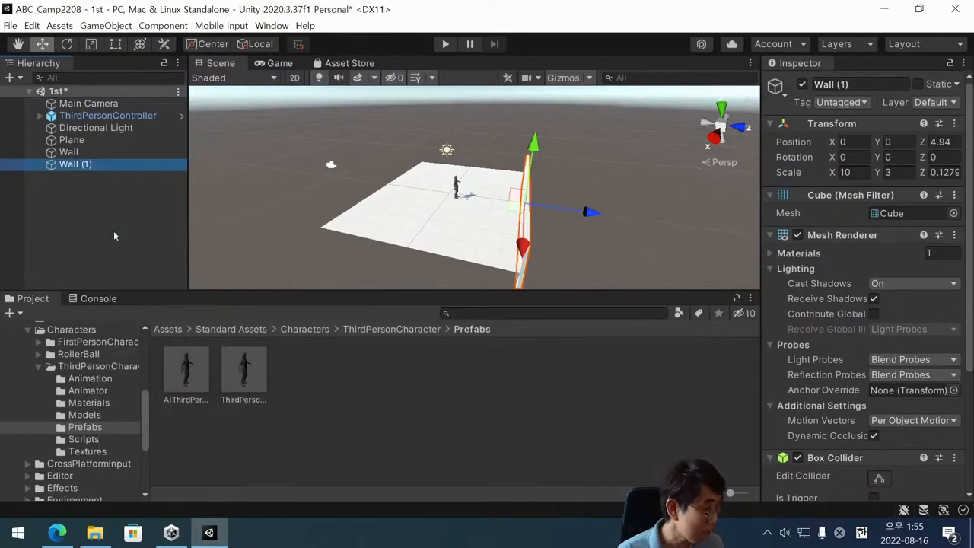
click(69, 152)
click(70, 165)
right_click(71, 168)
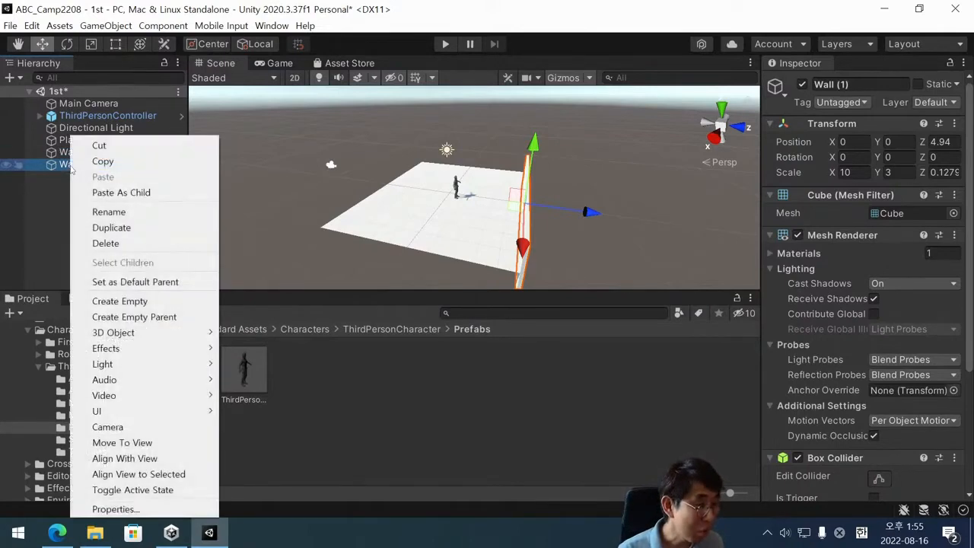
click(122, 229)
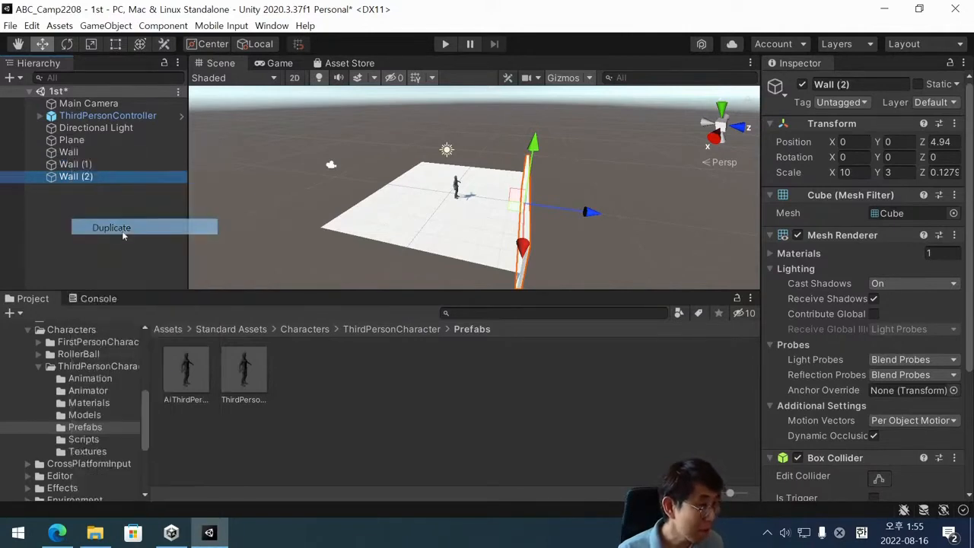
Check the Plane, the Wall and its two copies by selecting them one after another, ending on the first copy.
click(80, 143)
click(76, 153)
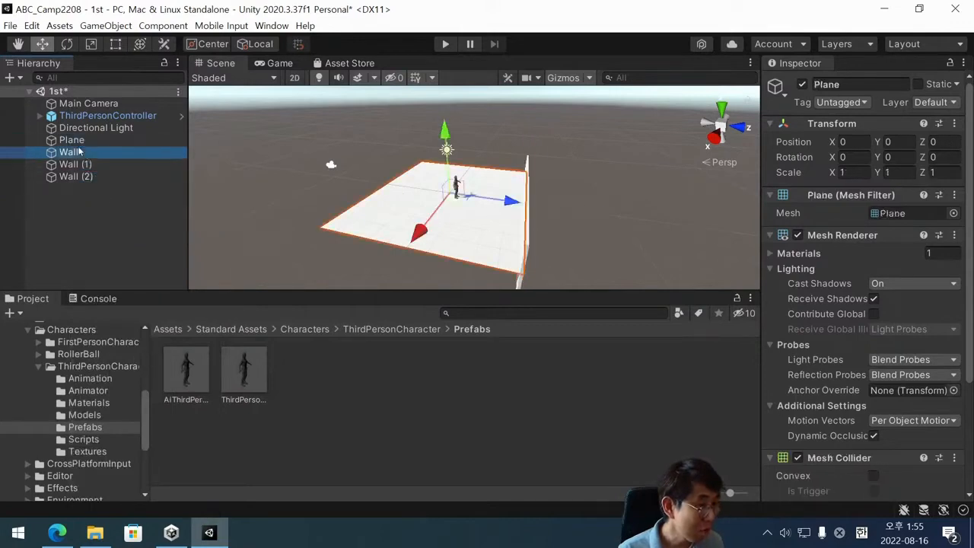
click(75, 165)
click(74, 176)
click(76, 164)
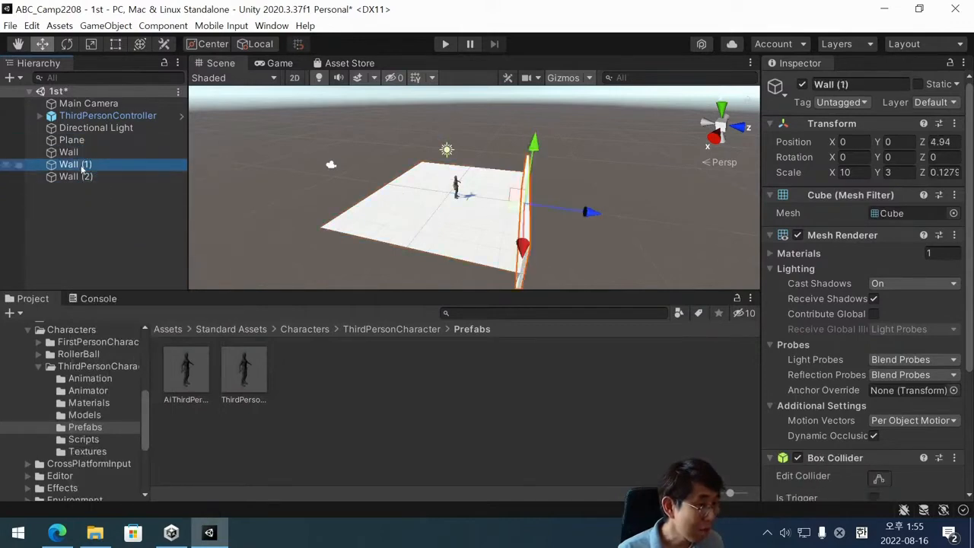
click(75, 176)
click(78, 164)
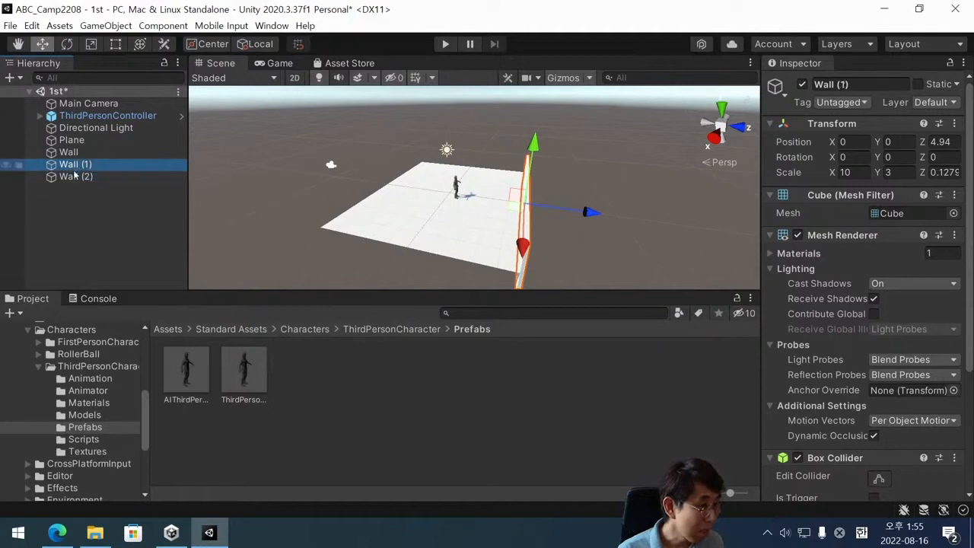
click(74, 176)
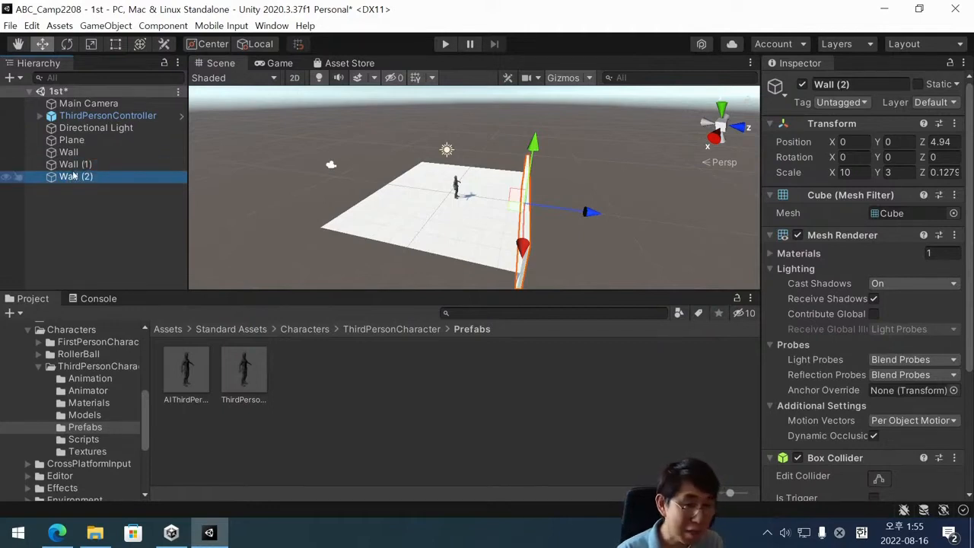
click(75, 164)
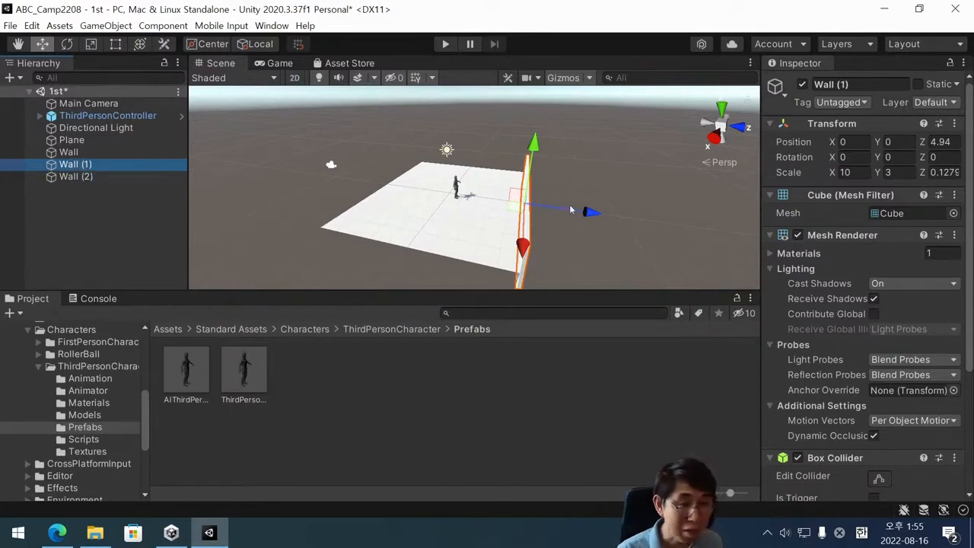
click(67, 187)
click(68, 168)
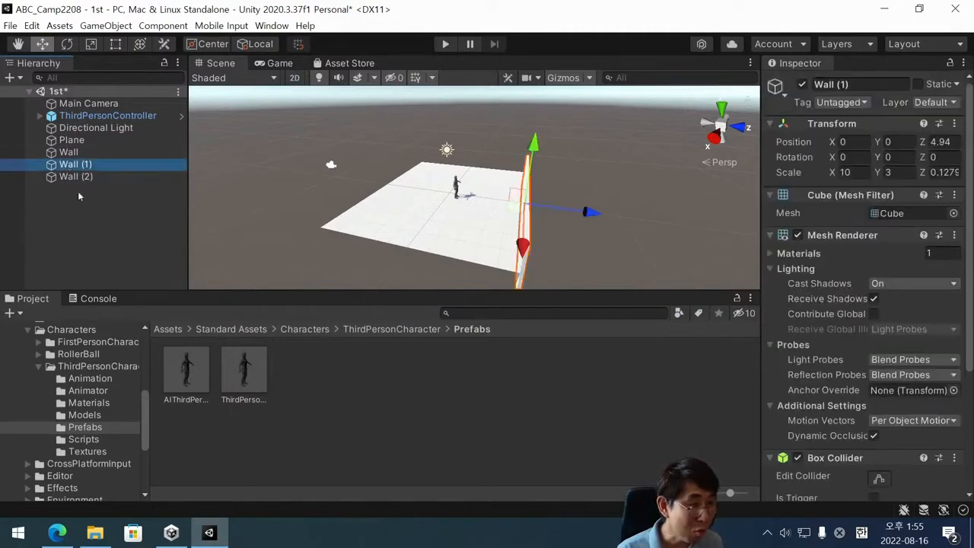
Move Wall (1) along Z to the plane's edge opposite Wall, at a Z position of about -5.11.
click(64, 153)
click(67, 164)
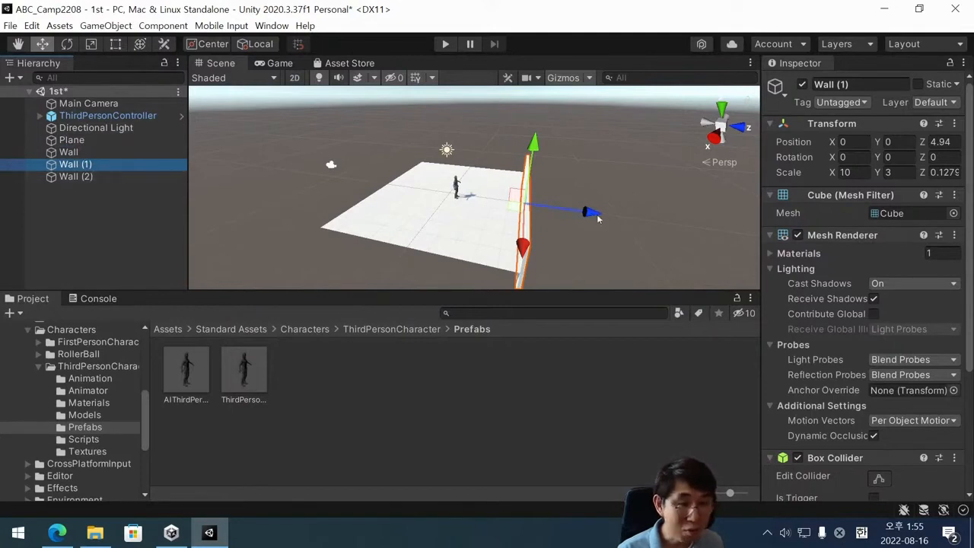
drag(593, 214, 425, 285)
drag(342, 199, 683, 204)
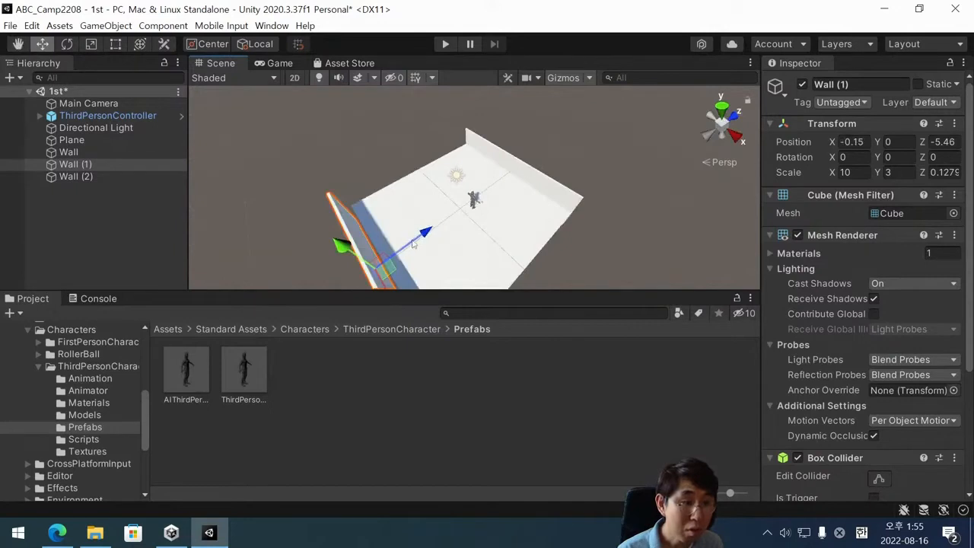
drag(416, 238, 239, 303)
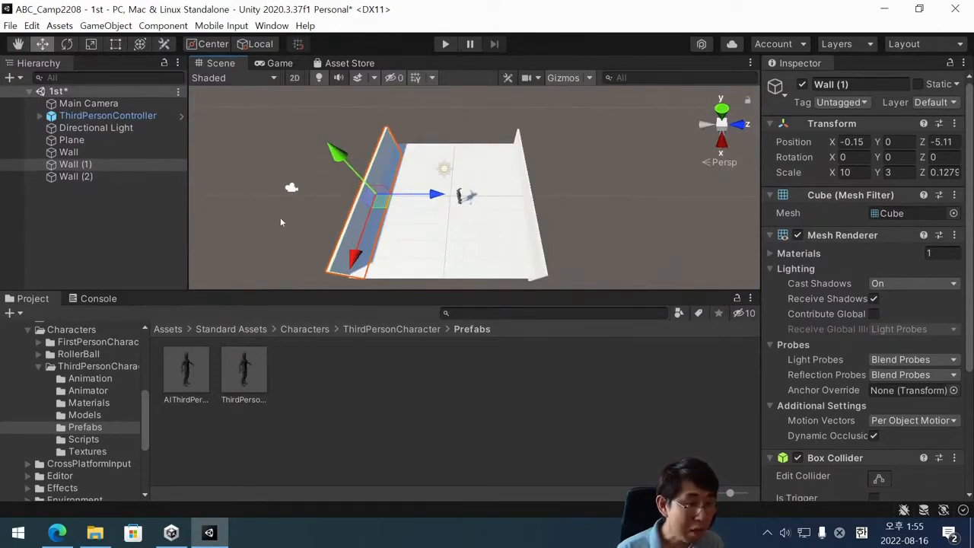
Move Wall (2) to the middle of the plane at Z about -0.13 and set its Y rotation to 90.
click(104, 177)
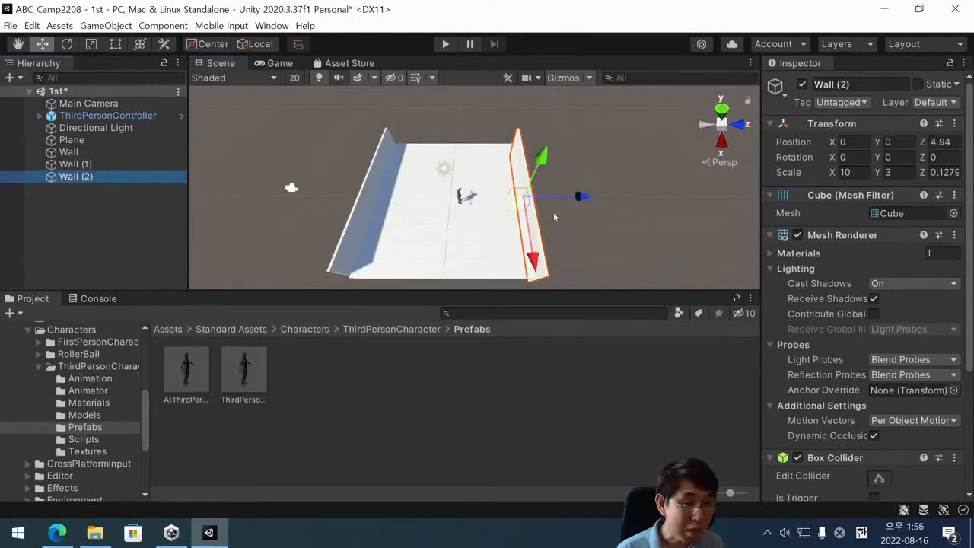
drag(579, 196, 502, 231)
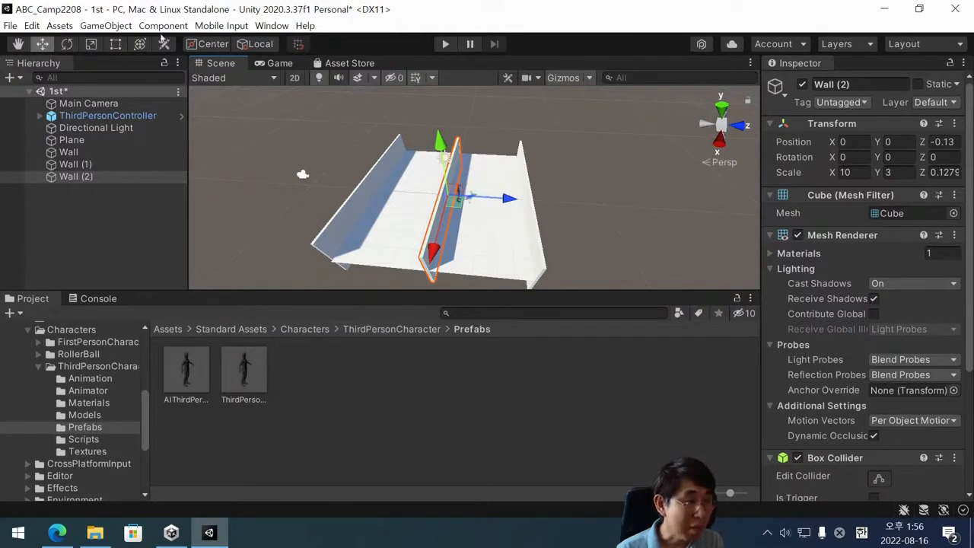
click(66, 44)
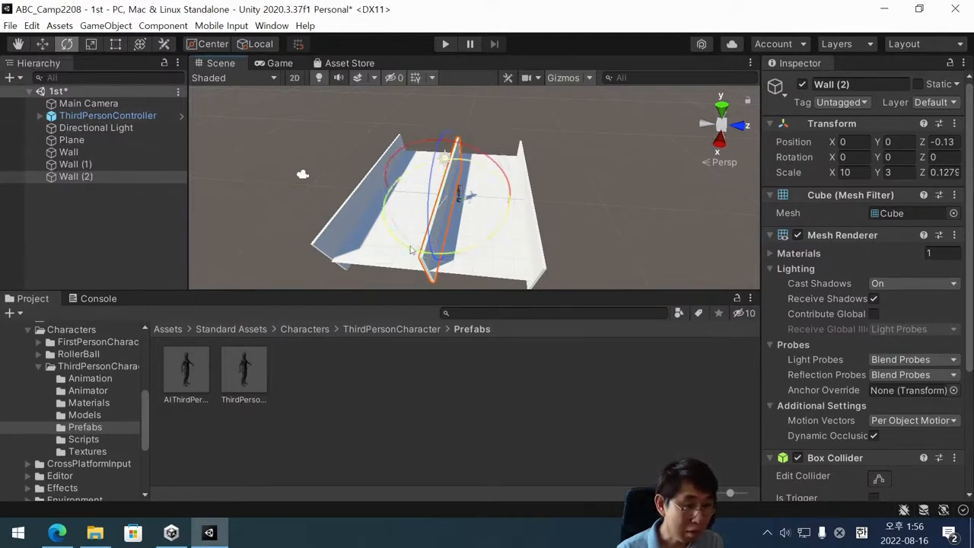
drag(410, 250, 689, 148)
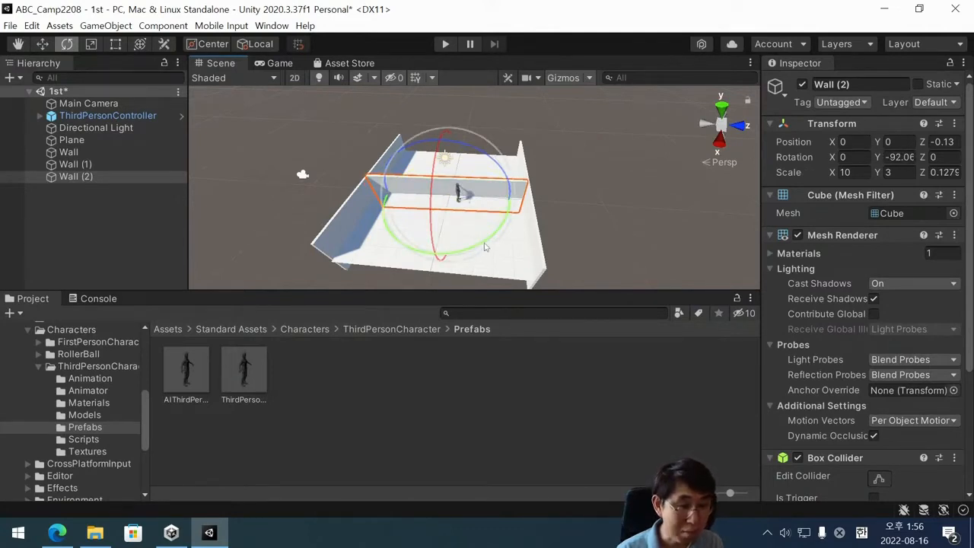
mouse_move(484, 246)
mouse_down()
mouse_move(461, 242)
mouse_move(479, 246)
mouse_up()
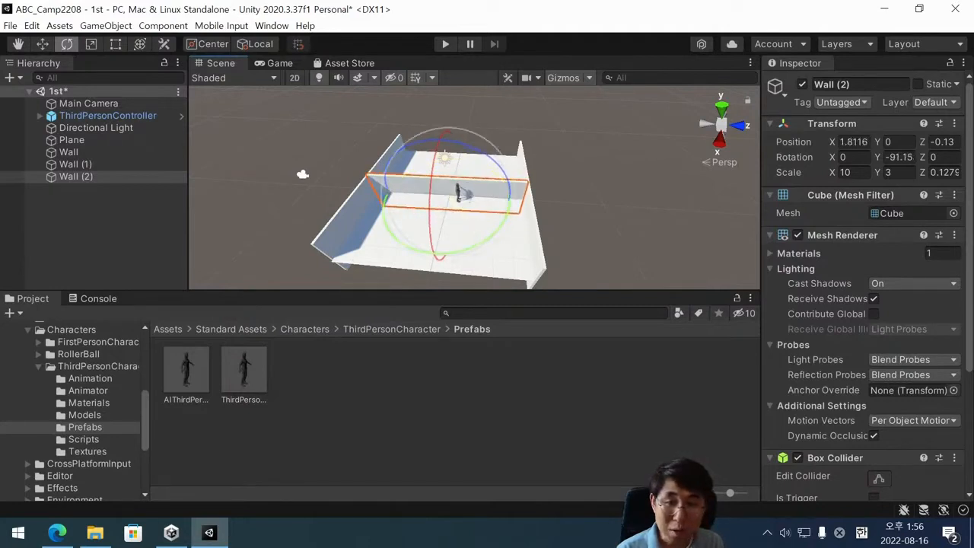
click(912, 159)
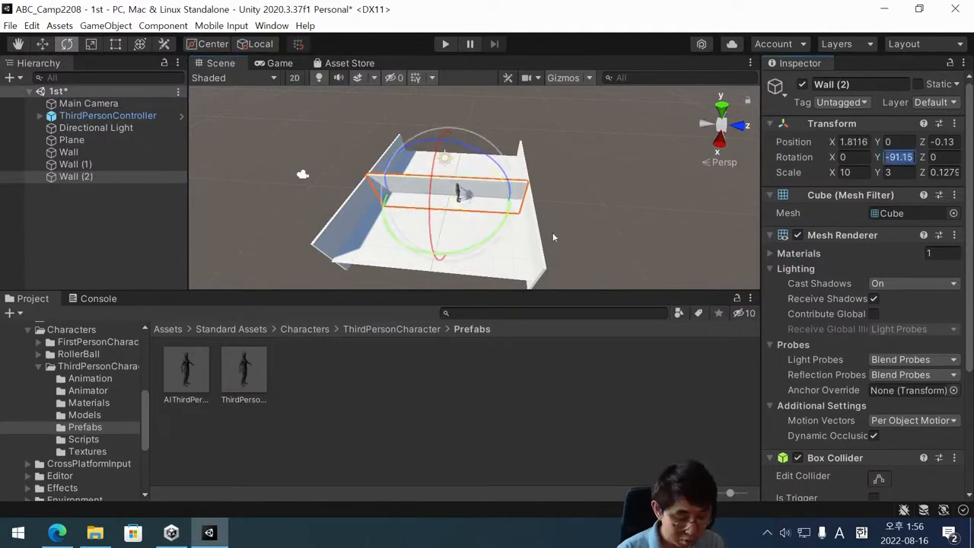
text(90)
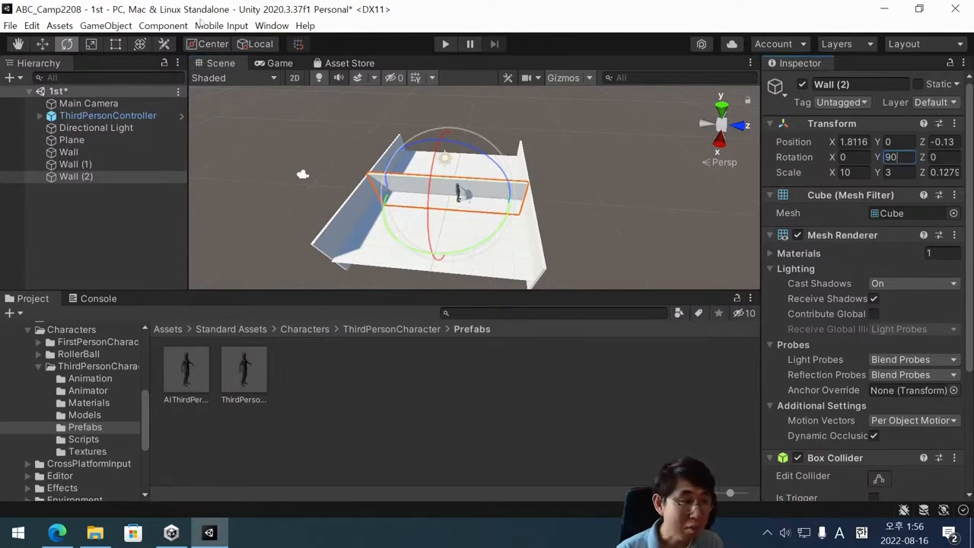
Move the rotated Wall (2) out to one open edge of the plane, at an X position of about 4.88.
click(43, 44)
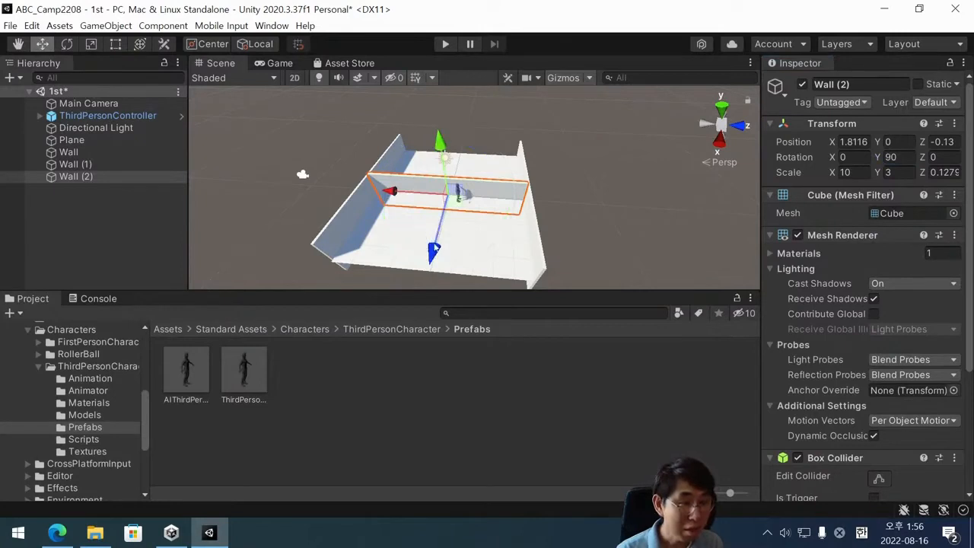
drag(434, 251, 397, 342)
alt+drag(491, 228, 389, 254)
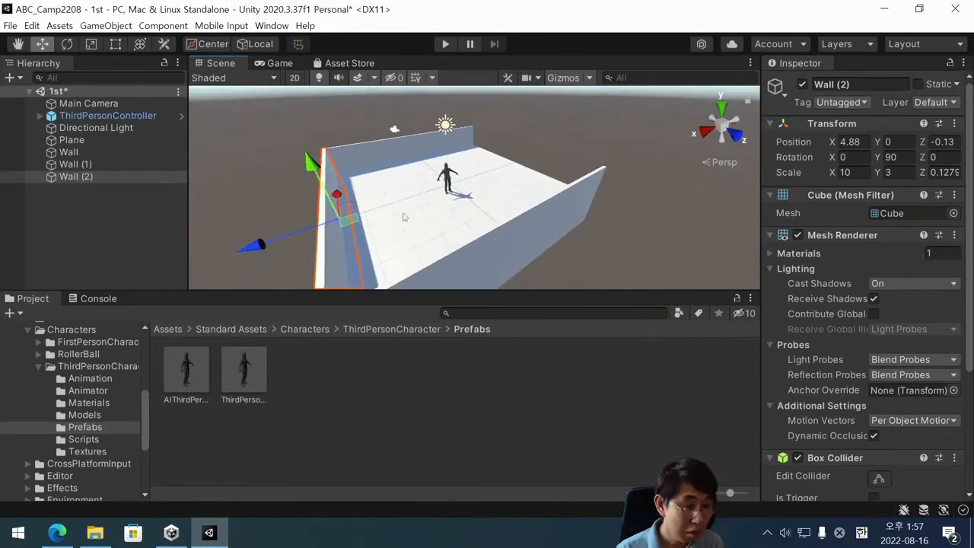
Duplicate Wall (2) to make the fourth wall.
click(130, 200)
click(76, 176)
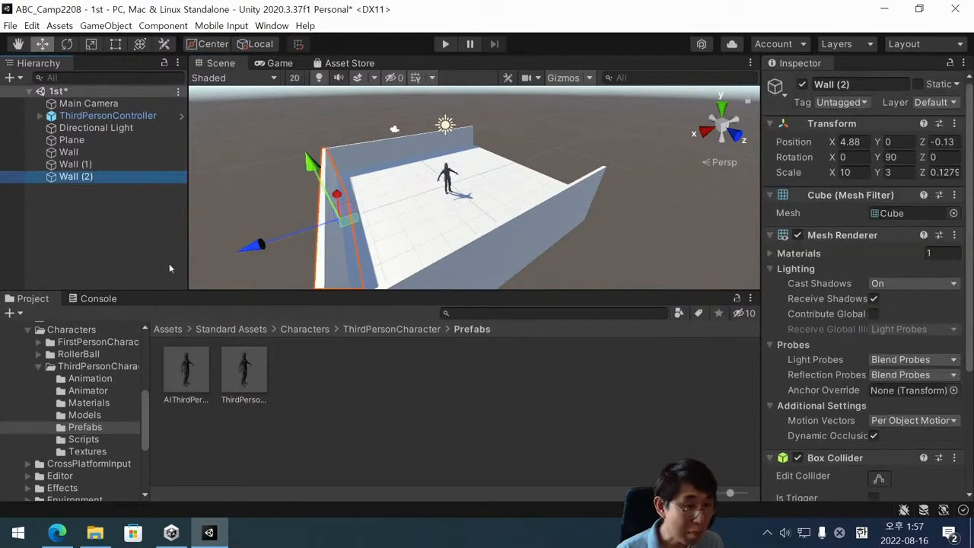
right_click(101, 176)
click(86, 221)
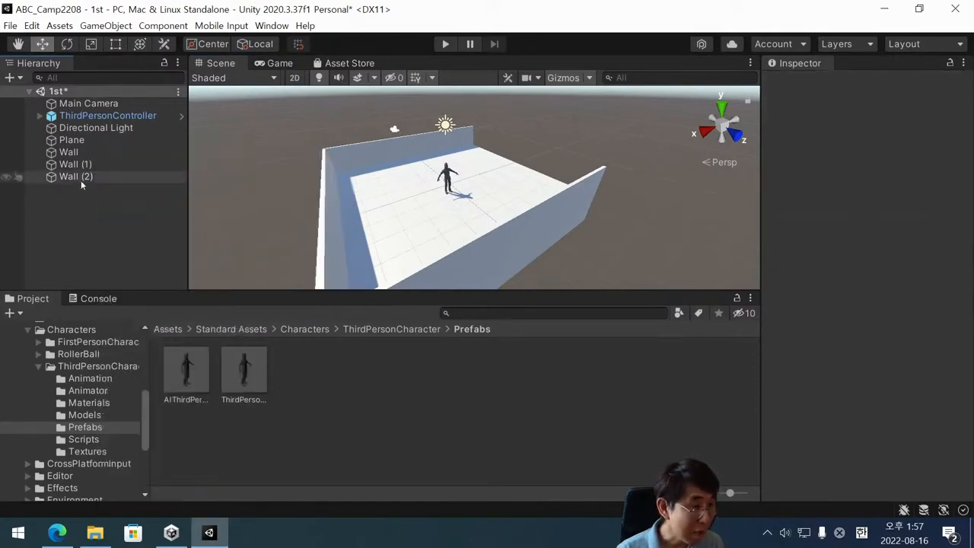
click(81, 181)
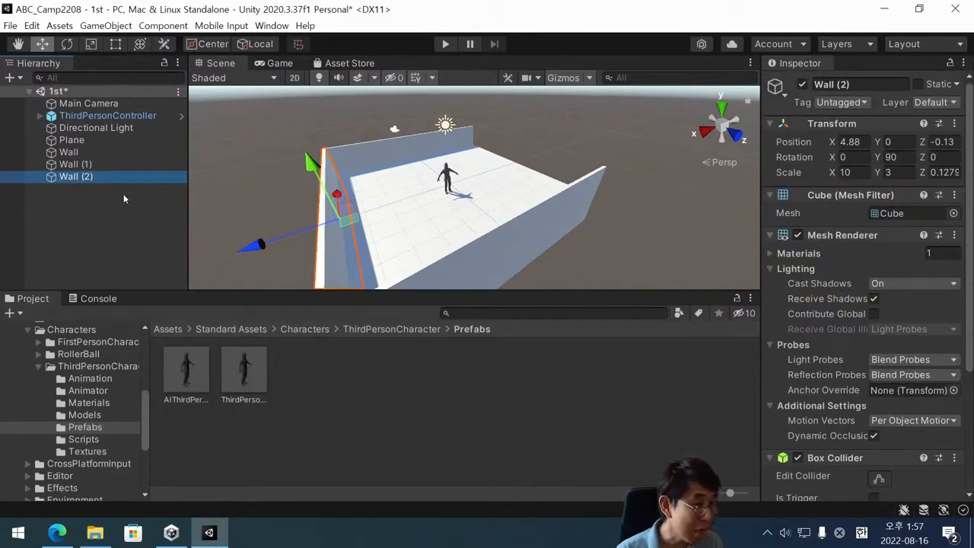
right_click(111, 179)
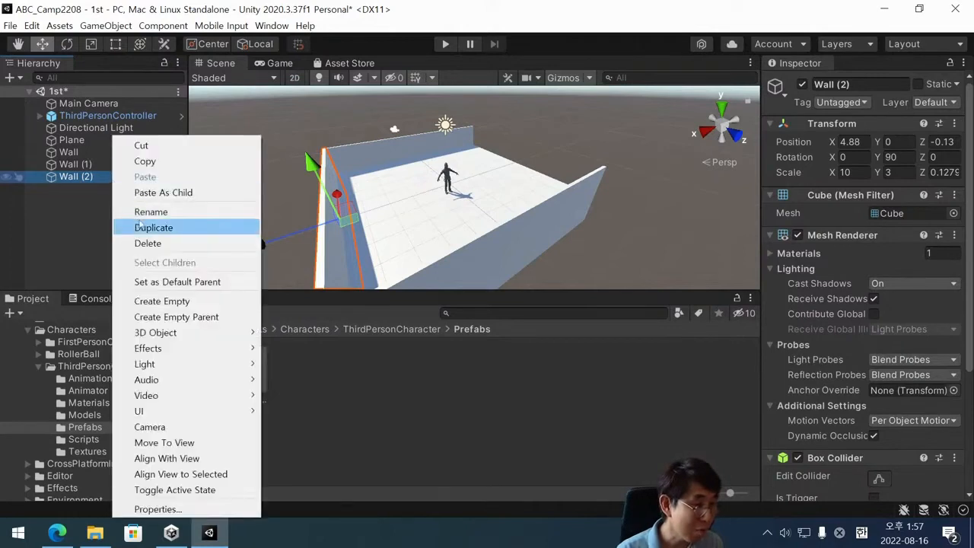
click(153, 227)
Move the new Wall (3) to the last open edge opposite Wall (2), at an X position of about -5.09.
click(259, 244)
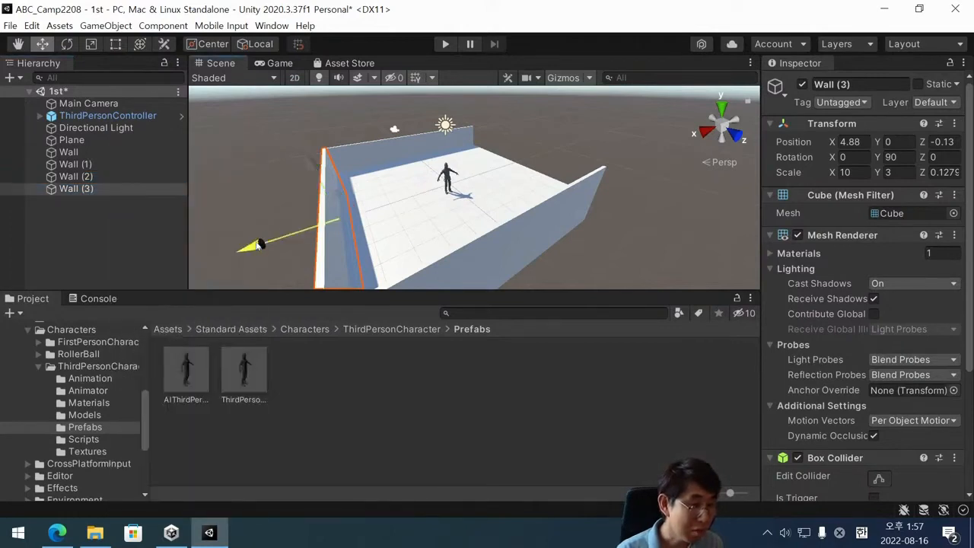
drag(259, 243, 482, 225)
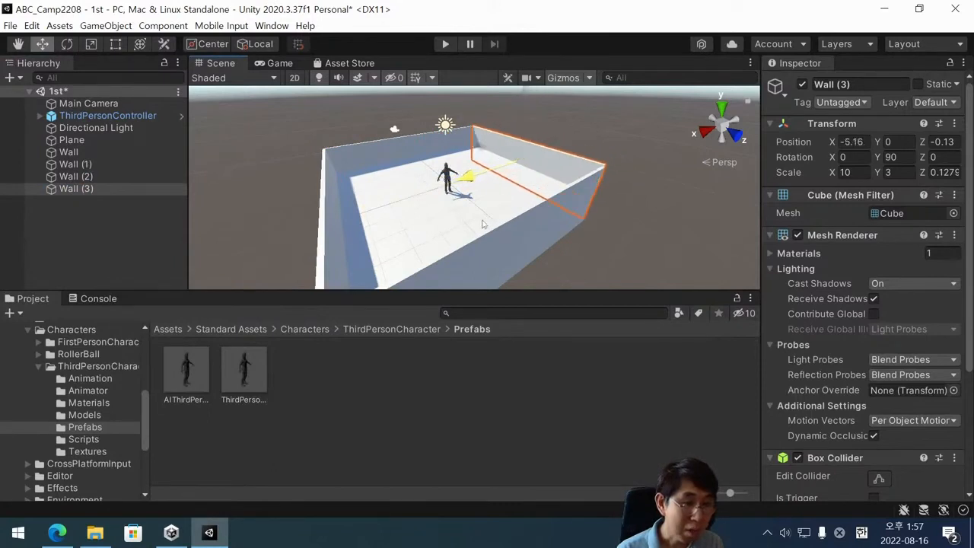
alt+drag(534, 179, 488, 179)
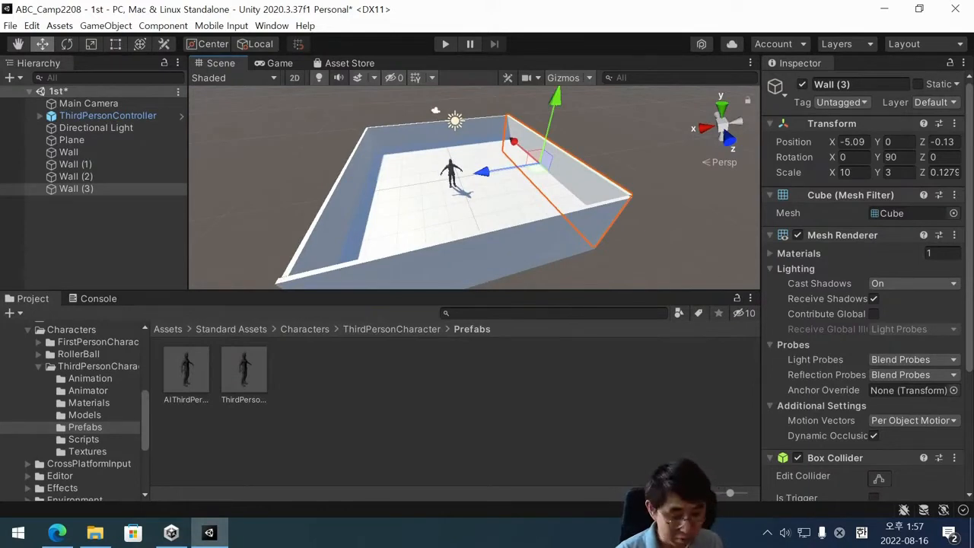
alt+drag(601, 191, 531, 203)
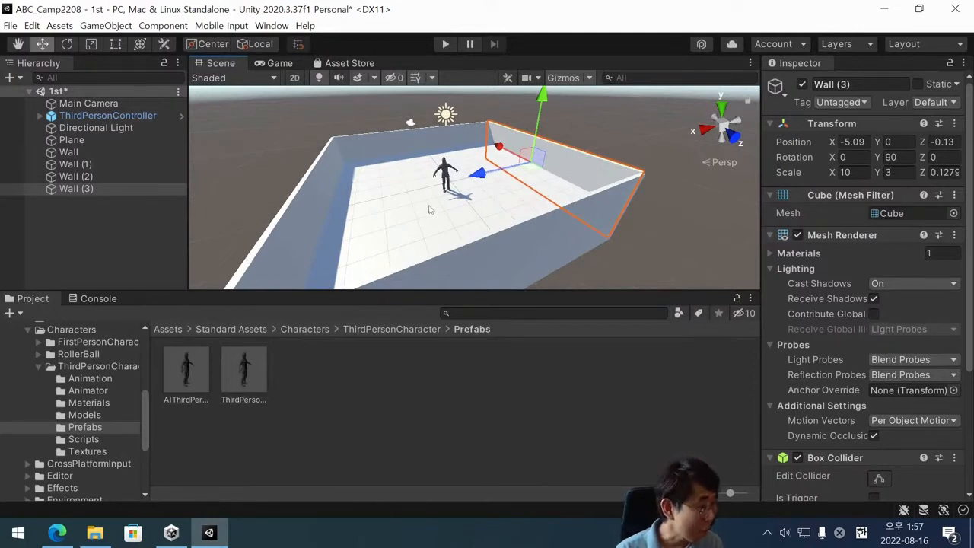
Play-test the walled scene, watch the character inside the walls in the Scene view, and stop play mode.
click(446, 44)
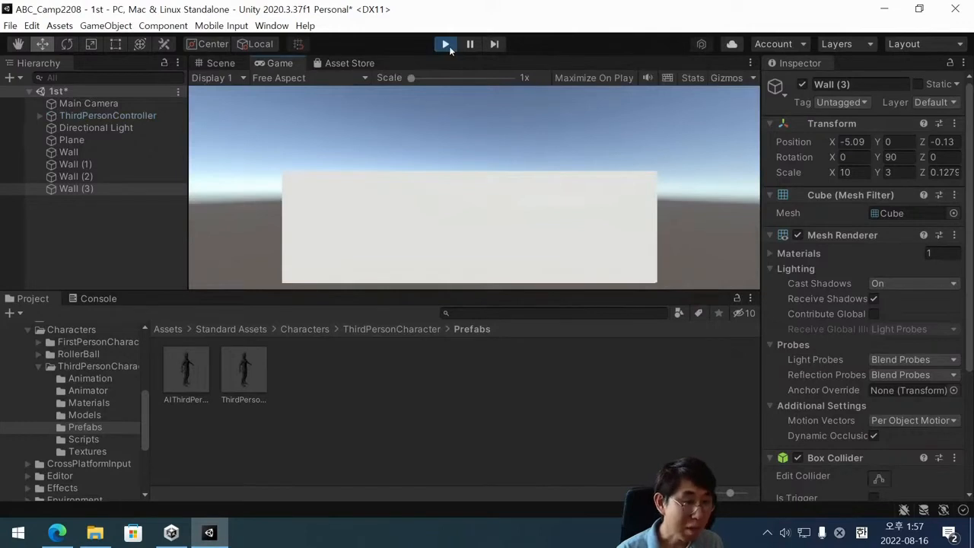
click(449, 45)
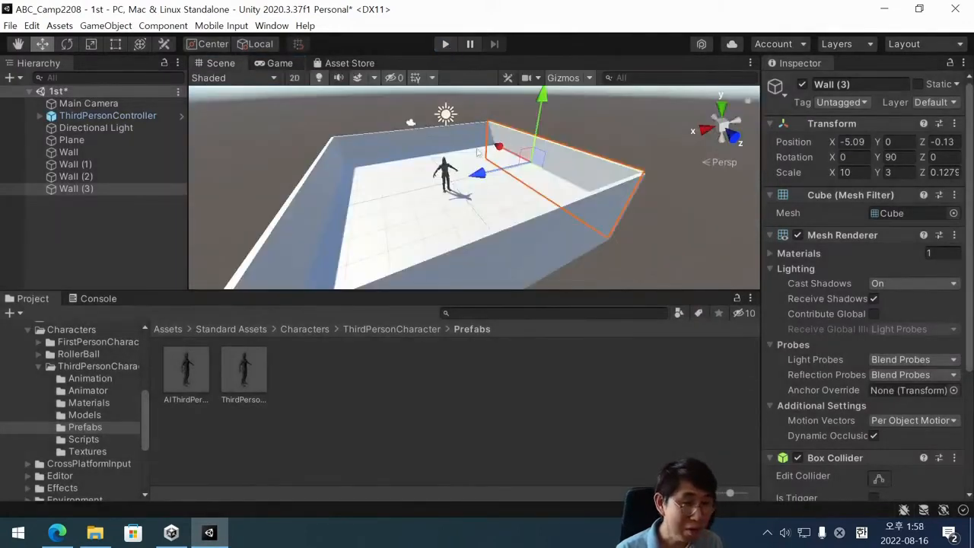
scroll(475, 195, down, 3)
scroll(475, 194, up, 2)
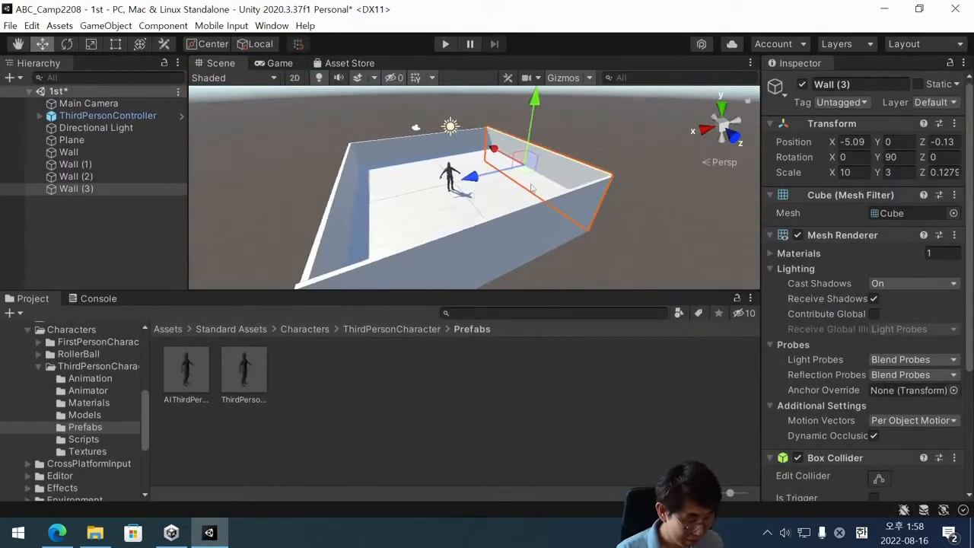
alt+drag(519, 227, 467, 272)
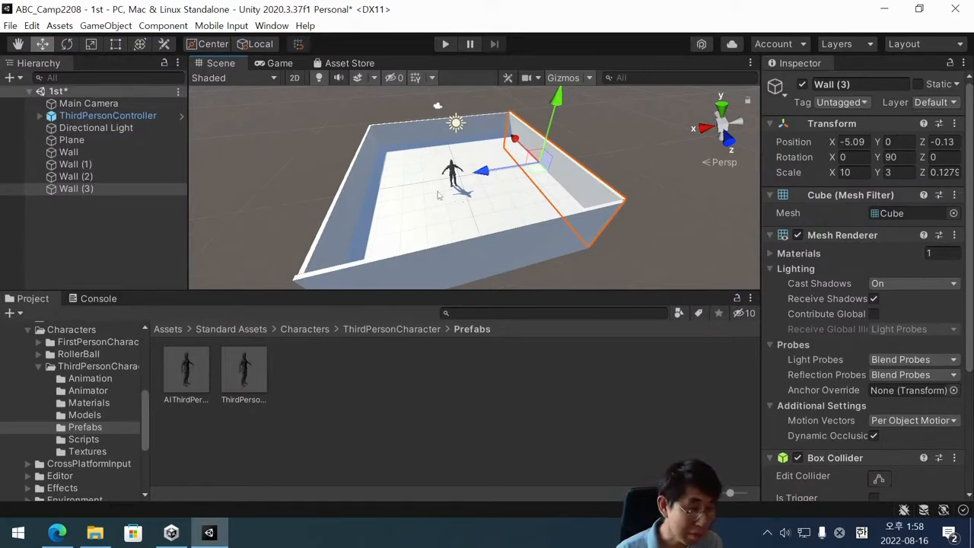
scroll(516, 204, down, 1)
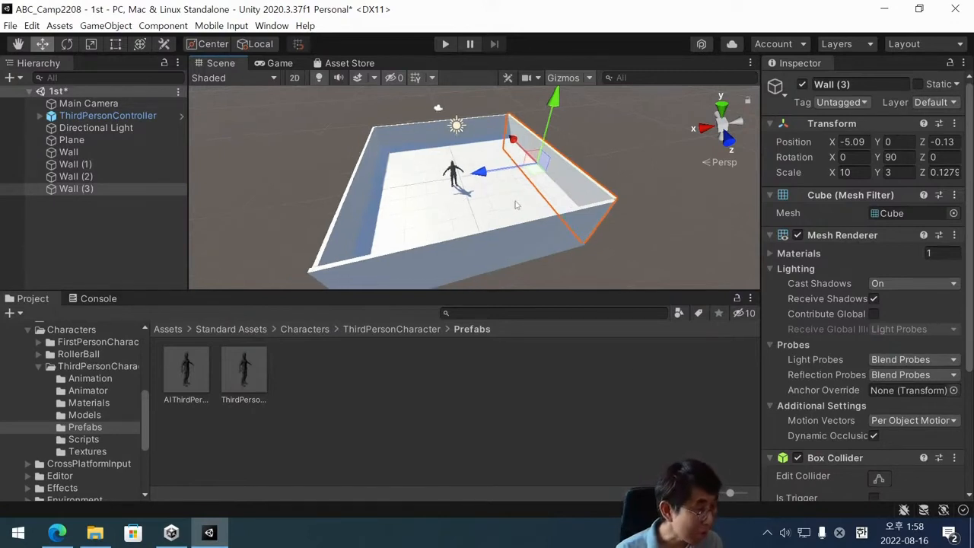
click(446, 45)
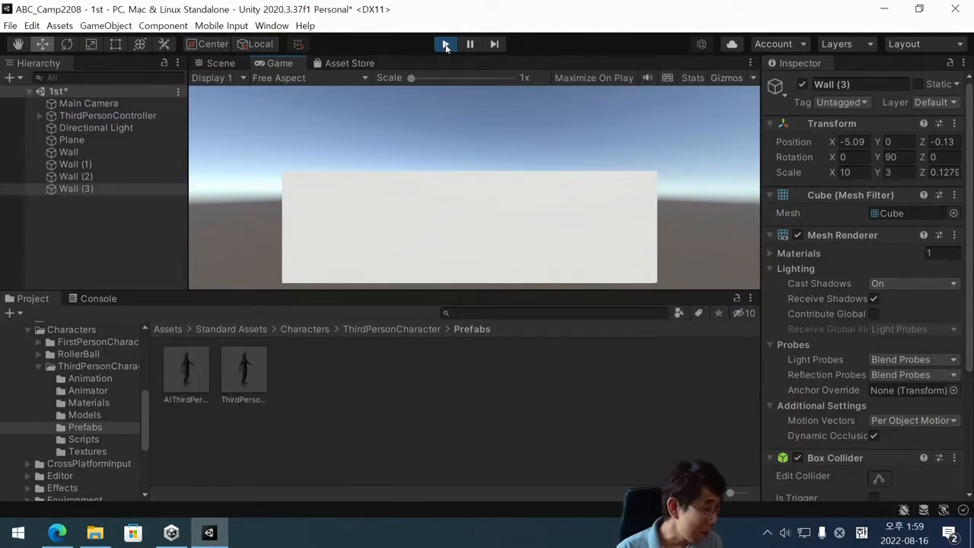
click(218, 64)
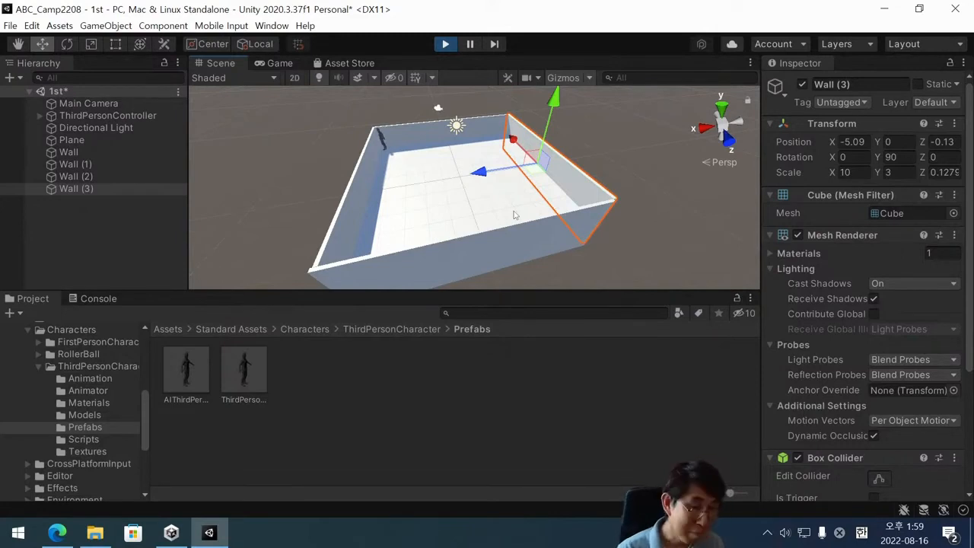
click(448, 46)
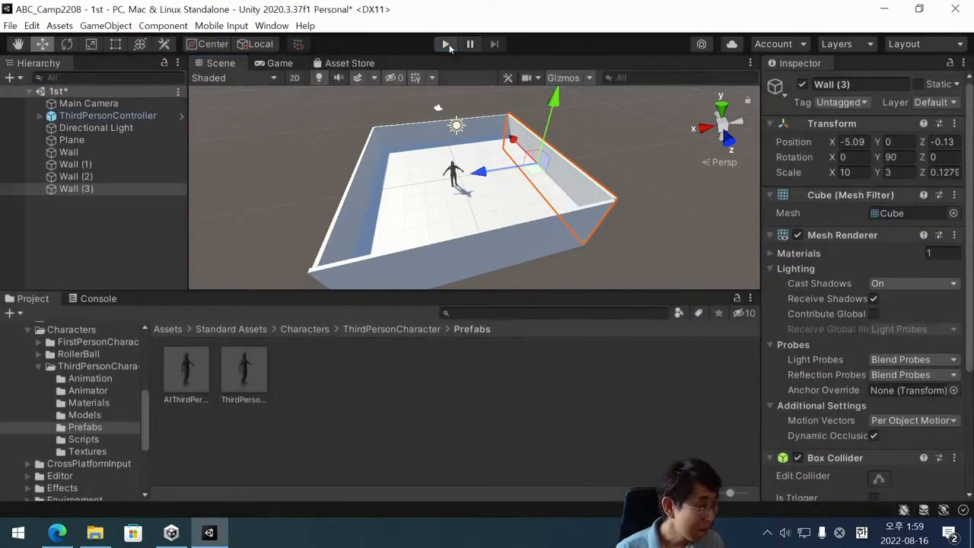
Check Wall and Wall (1) by selecting them in turn, ending on Wall without changing its name.
click(79, 155)
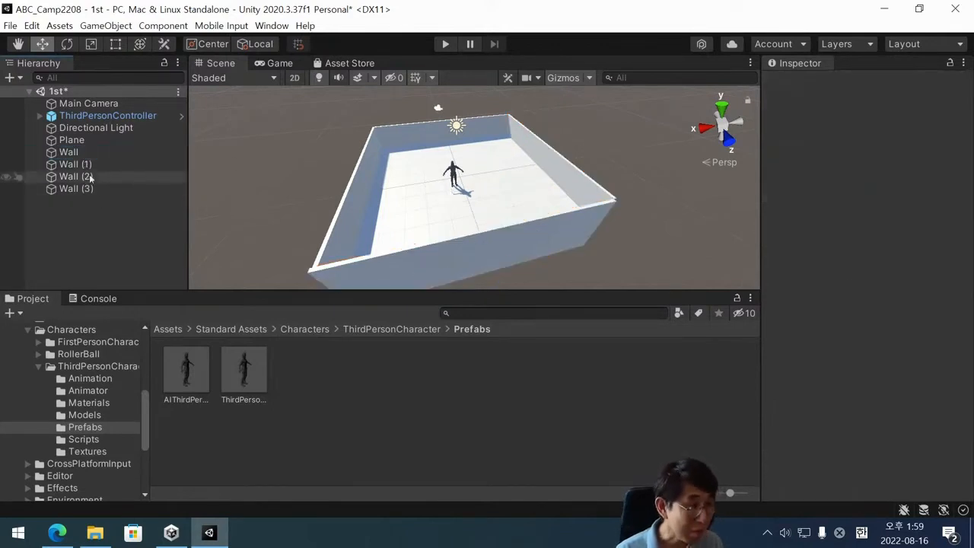
click(110, 207)
click(78, 153)
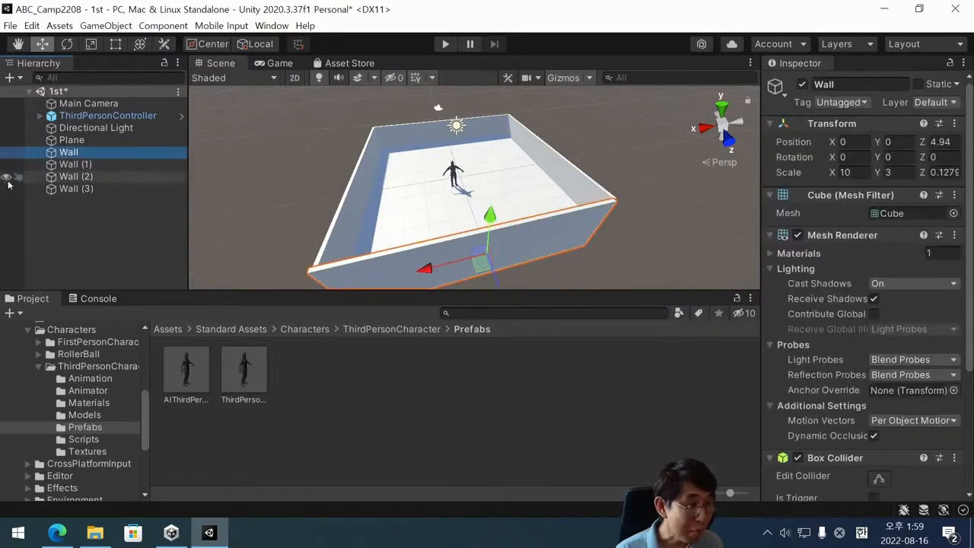
click(66, 155)
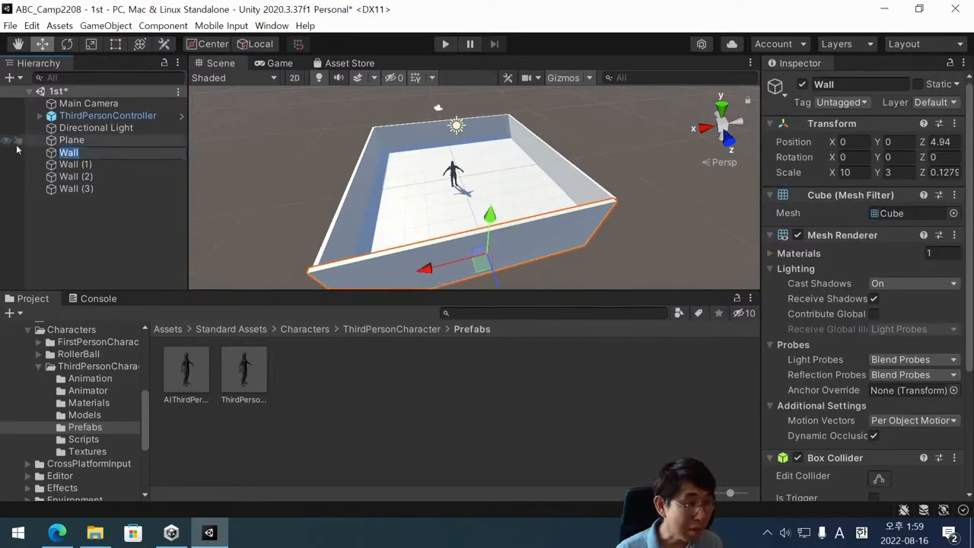
click(95, 163)
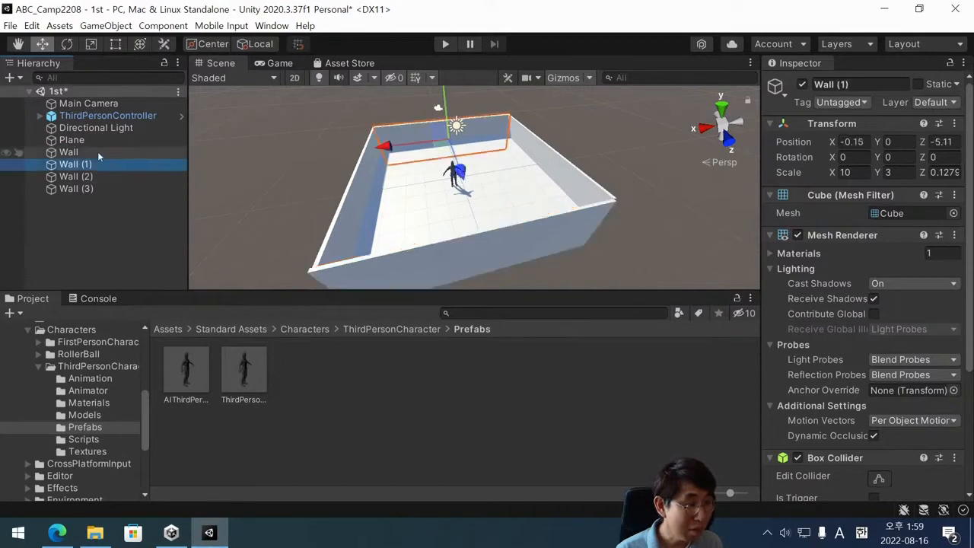
click(98, 151)
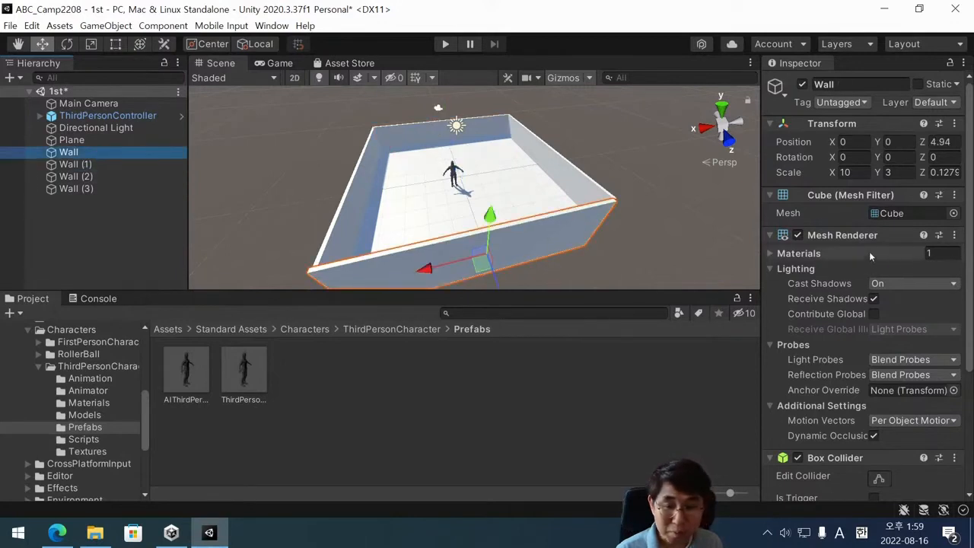
Review the component settings of Wall down to its Box Collider and save the scene.
scroll(869, 252, down, 3)
key(ctrl+s)
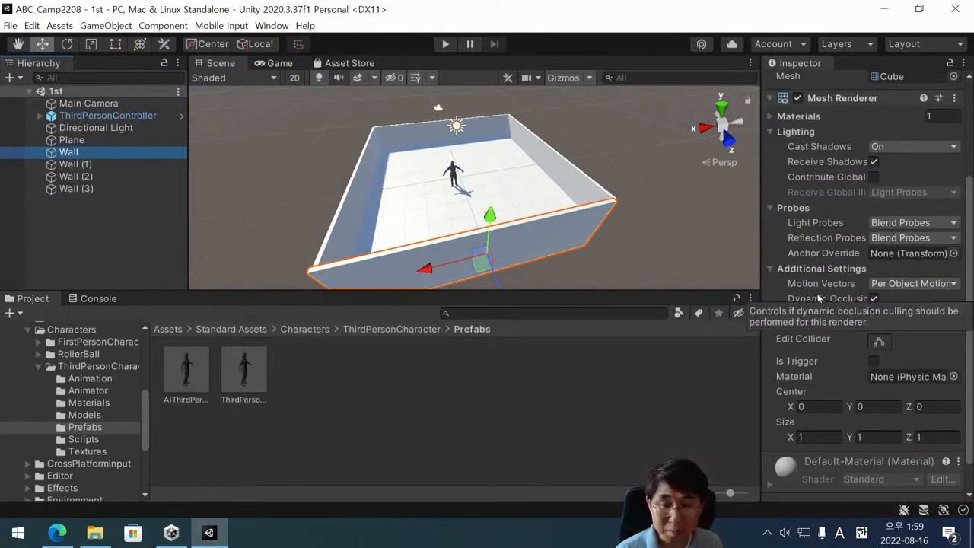
scroll(913, 267, up, 5)
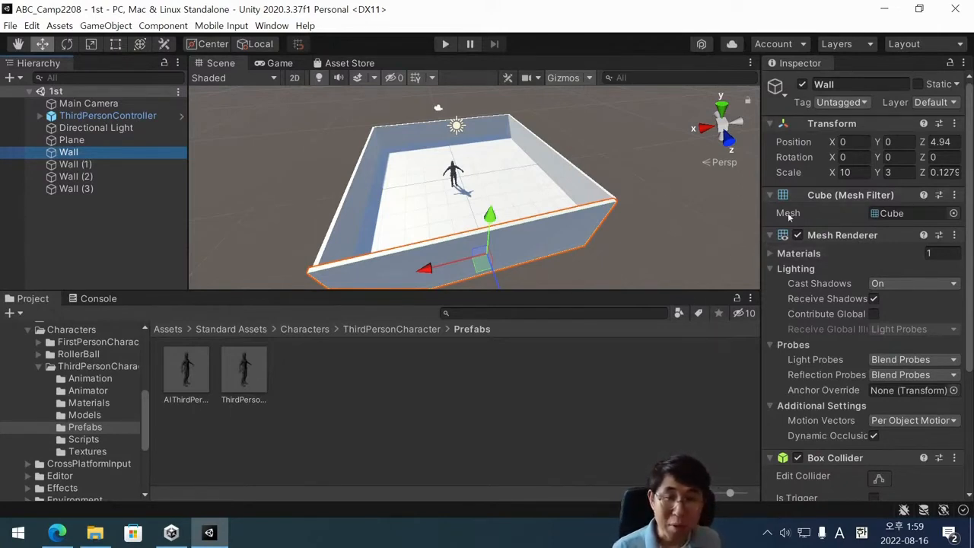
Examine the Transform, Cube (Mesh Filter), Mesh Renderer and Box Collider settings of Wall.
click(76, 155)
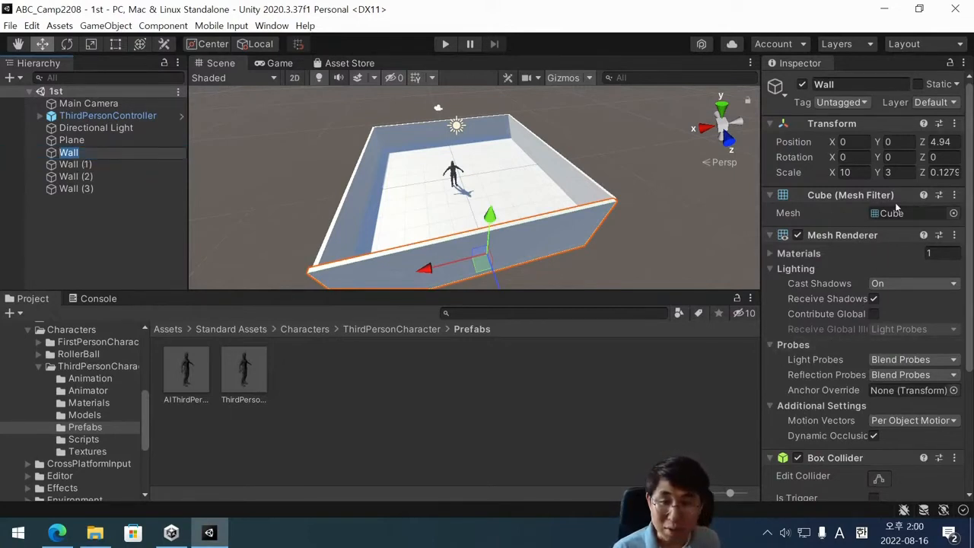
scroll(839, 181, down, 3)
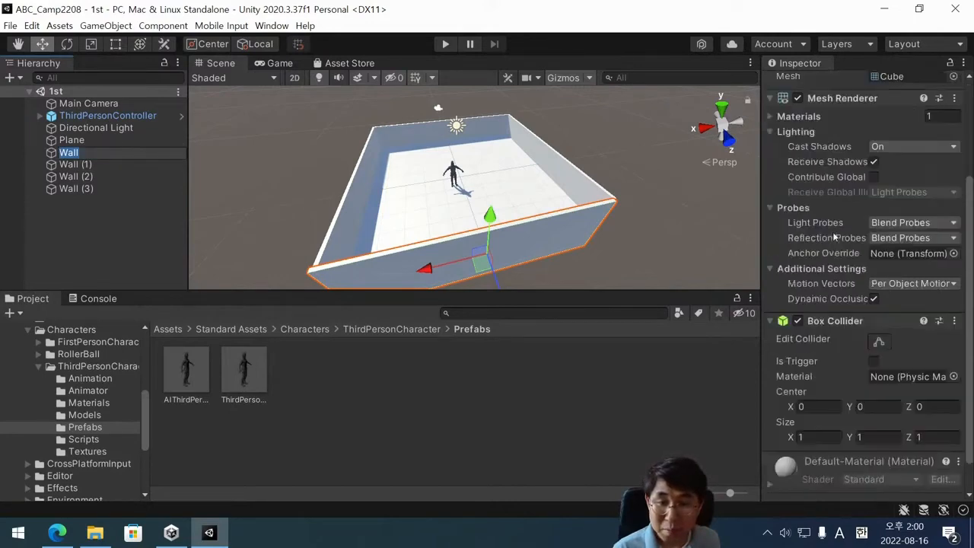
scroll(838, 182, down, 1)
scroll(830, 324, up, 3)
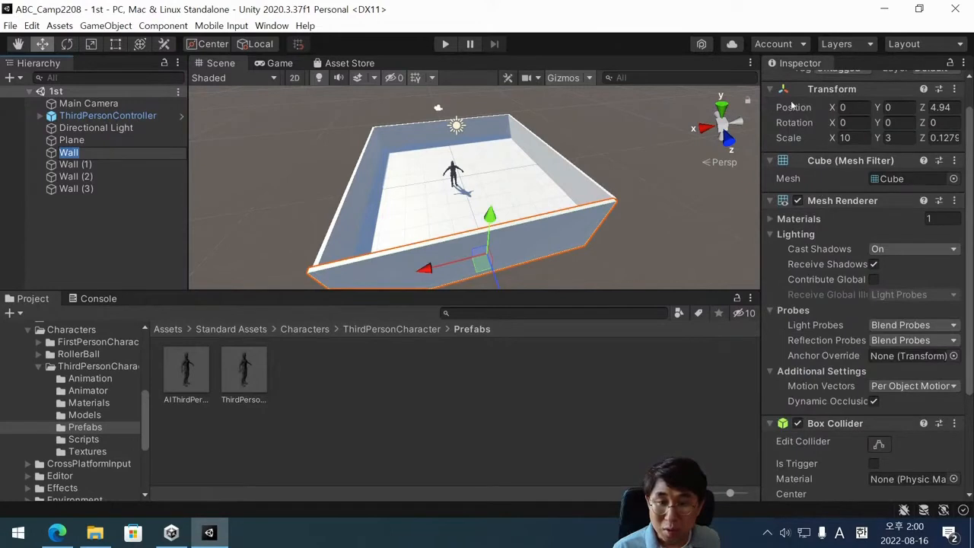
scroll(810, 121, up, 1)
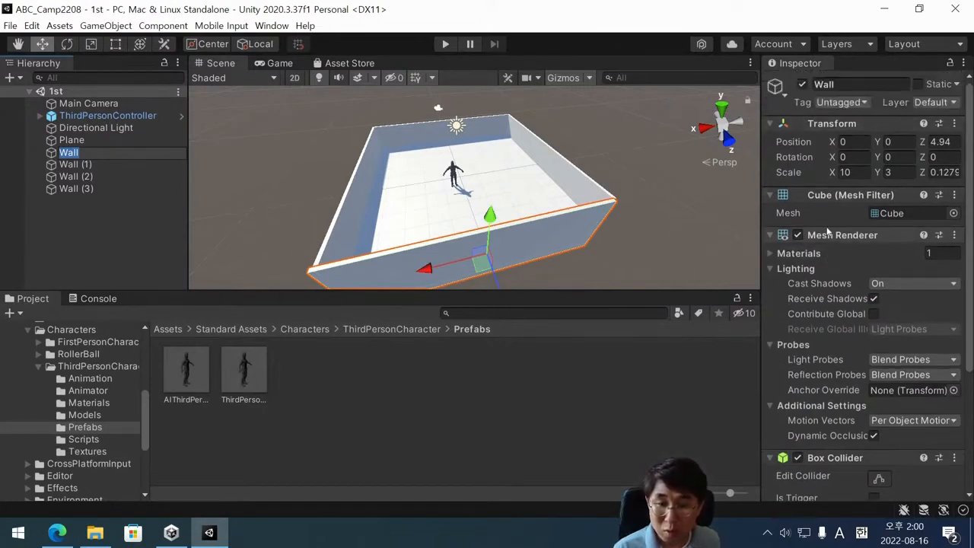
scroll(804, 327, down, 5)
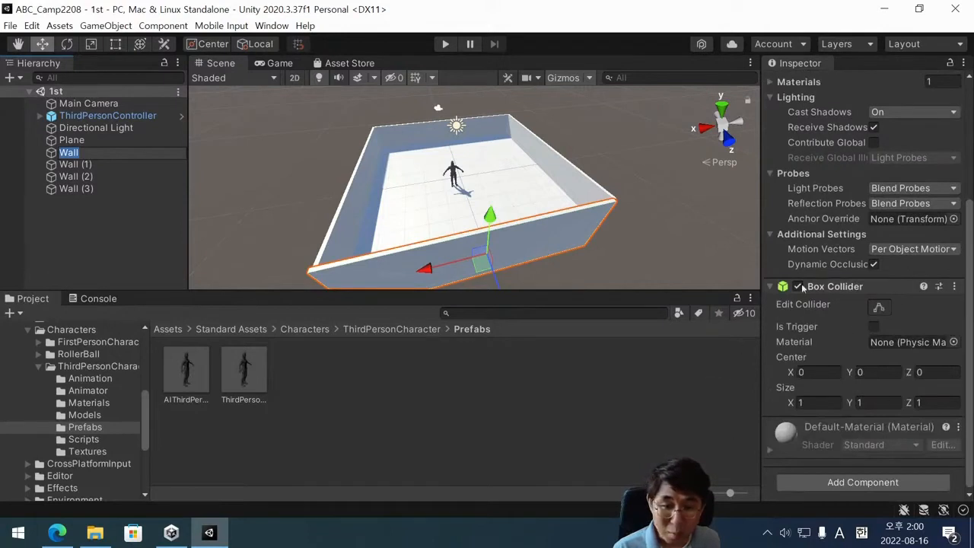
scroll(801, 327, up, 5)
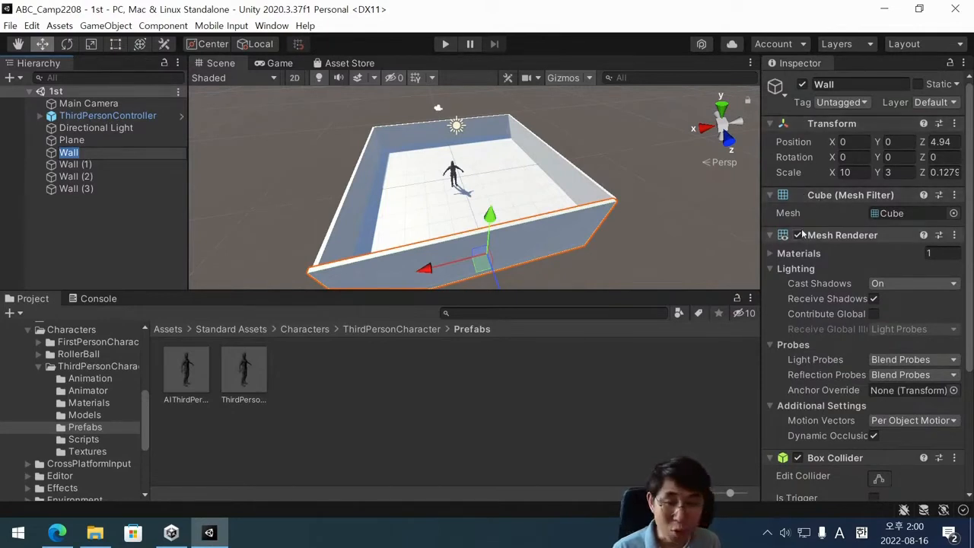
scroll(806, 228, down, 3)
scroll(803, 244, down, 1)
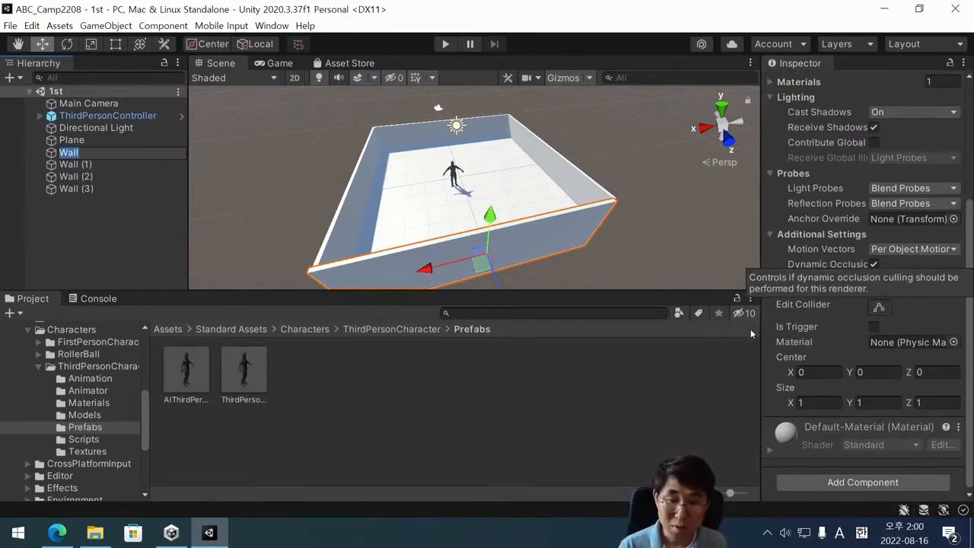
scroll(838, 278, up, 4)
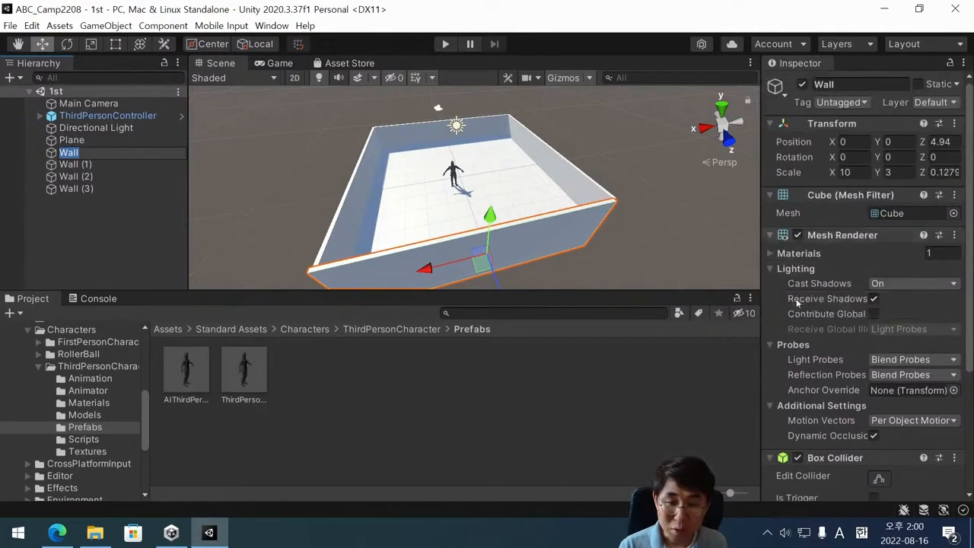
scroll(797, 304, down, 4)
scroll(801, 208, up, 4)
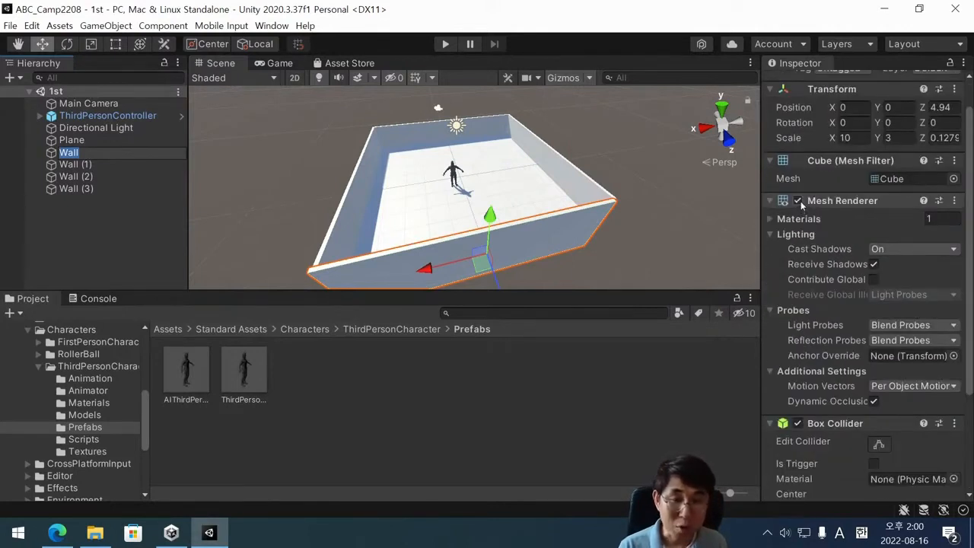
scroll(816, 129, up, 1)
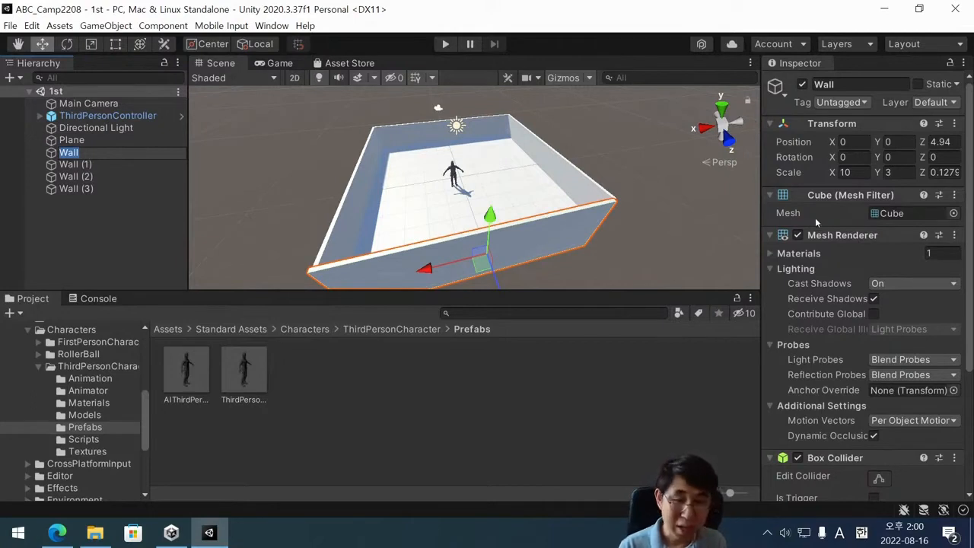
Disable the Mesh Renderer of Wall while leaving its Box Collider enabled.
scroll(815, 218, down, 4)
scroll(801, 326, up, 4)
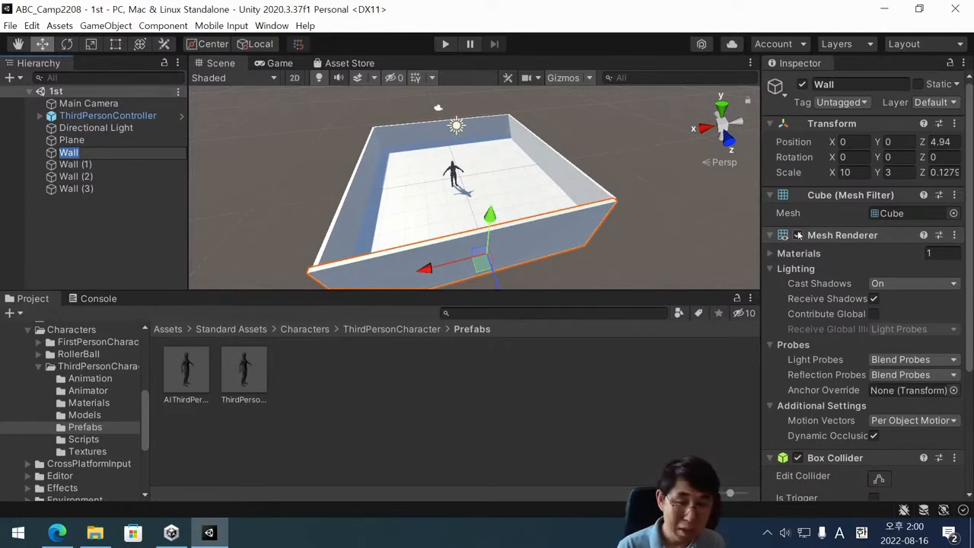
scroll(795, 267, down, 3)
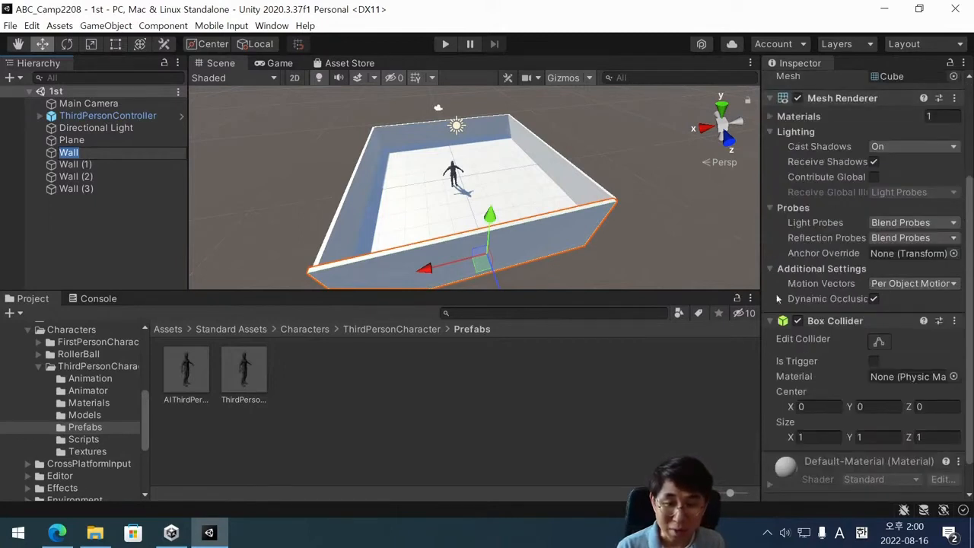
click(799, 99)
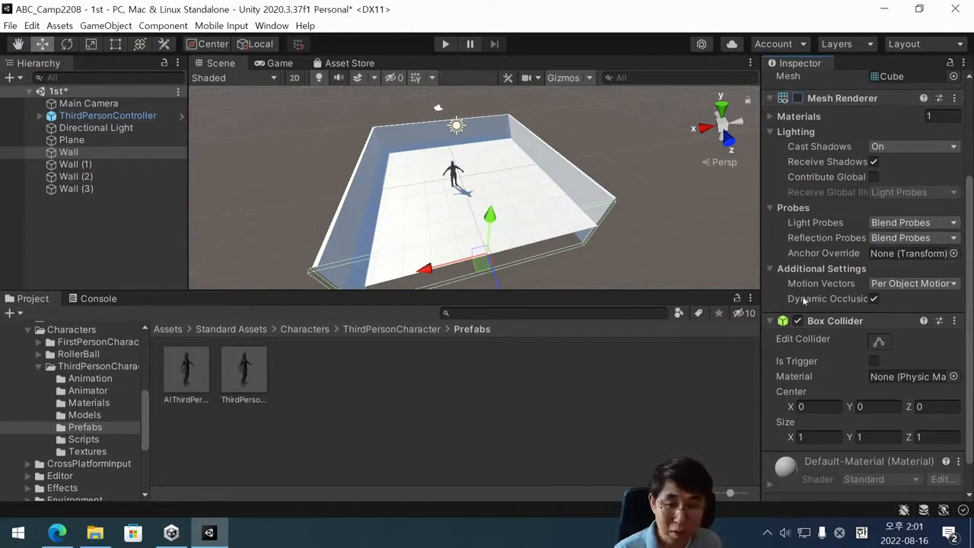
Select Wall (1), Wall (2) and Wall (3) together, disable their Mesh Renderers at once, and clear the selection.
click(105, 164)
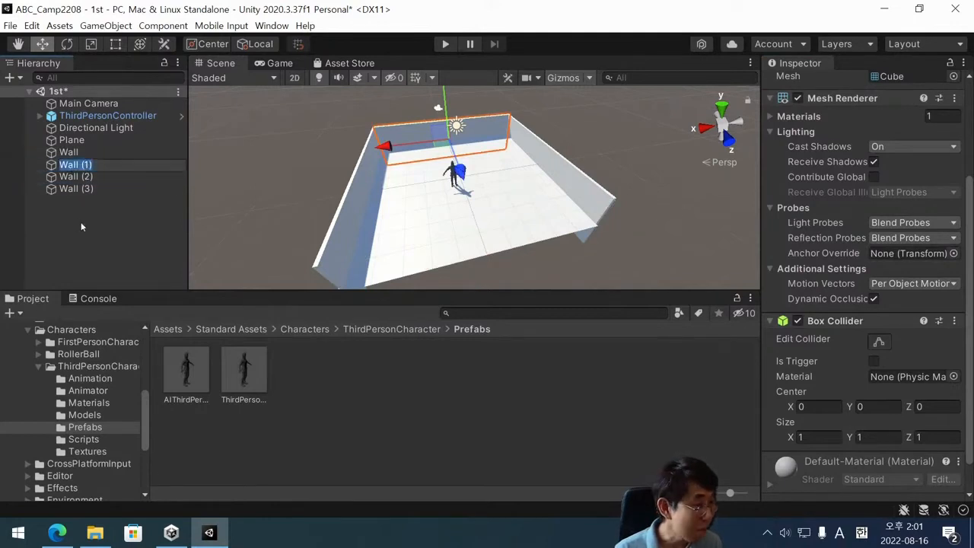
click(83, 228)
click(70, 164)
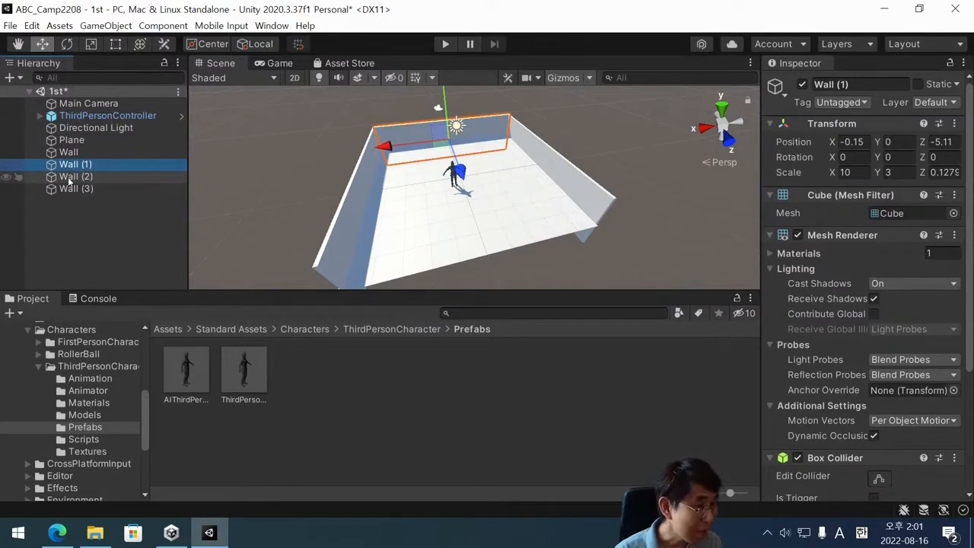
click(72, 164)
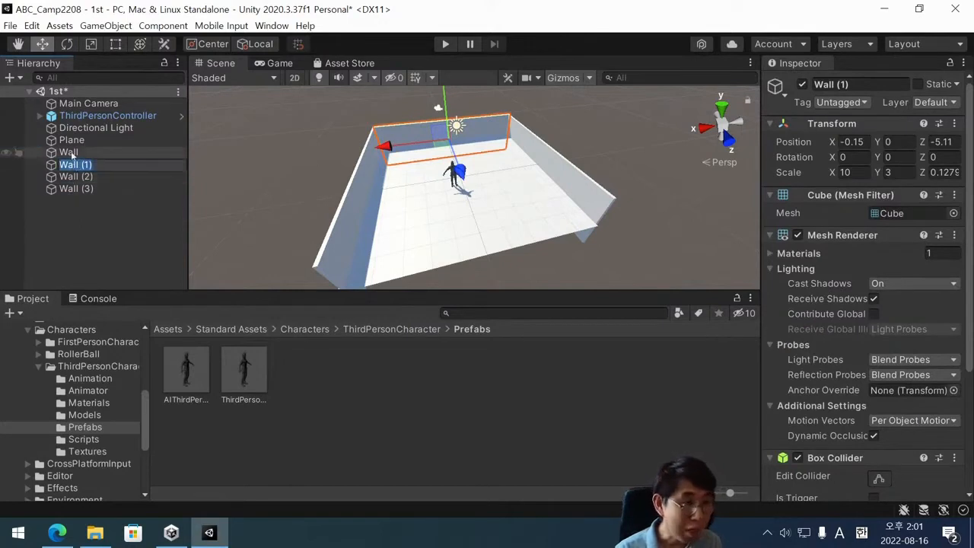
click(71, 153)
click(69, 165)
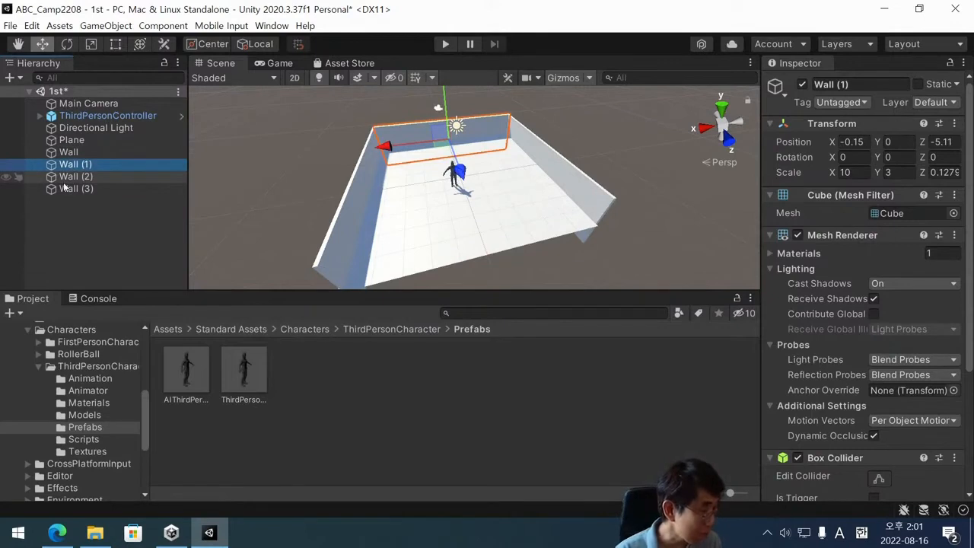
click(75, 169)
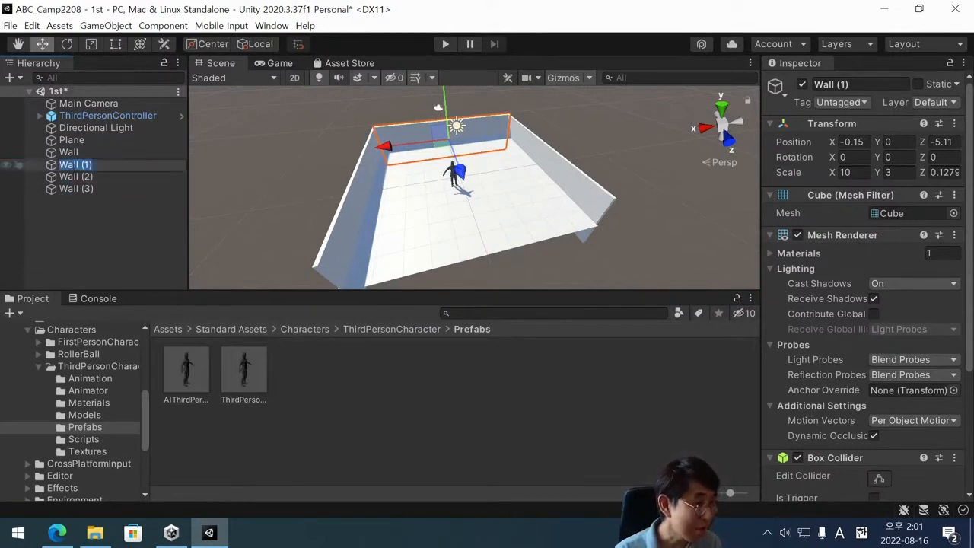
click(74, 166)
click(31, 169)
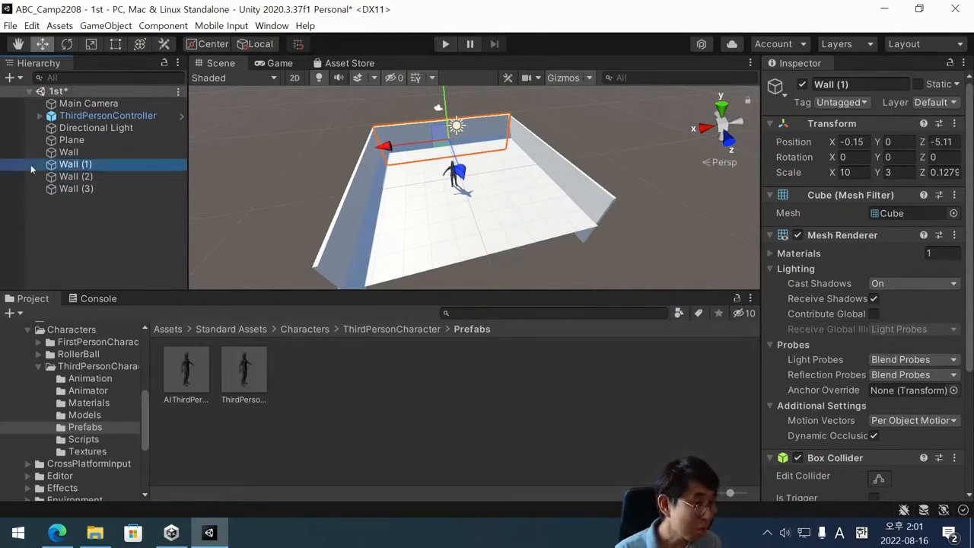
shift+click(65, 189)
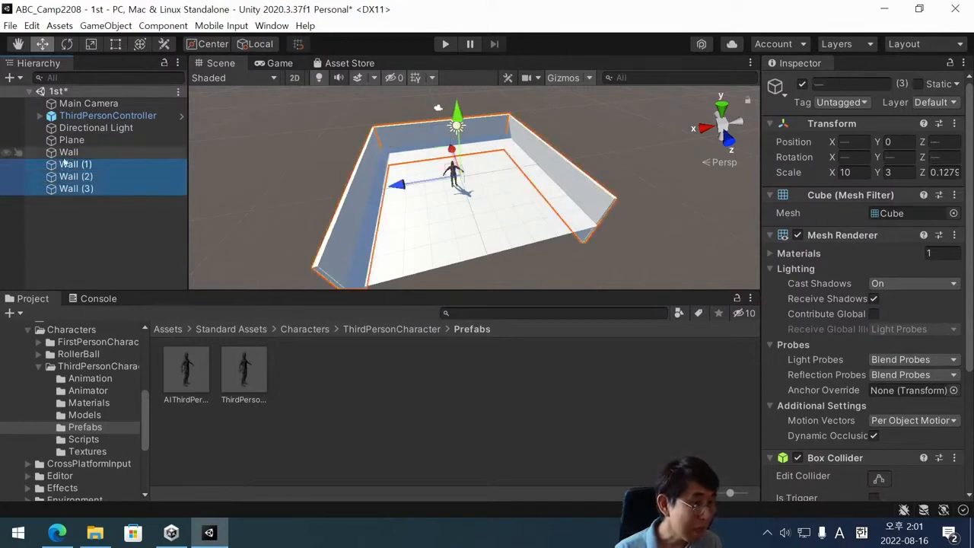
click(798, 235)
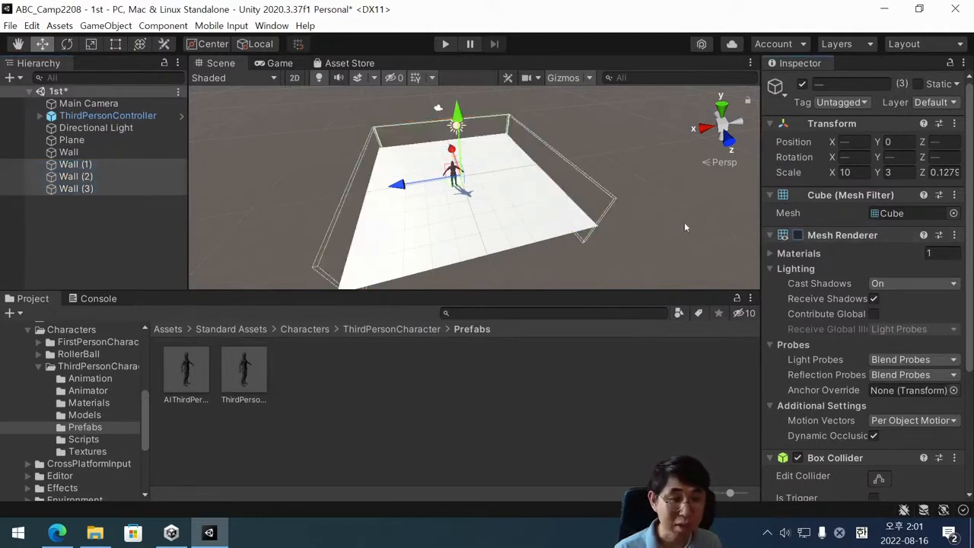
click(205, 172)
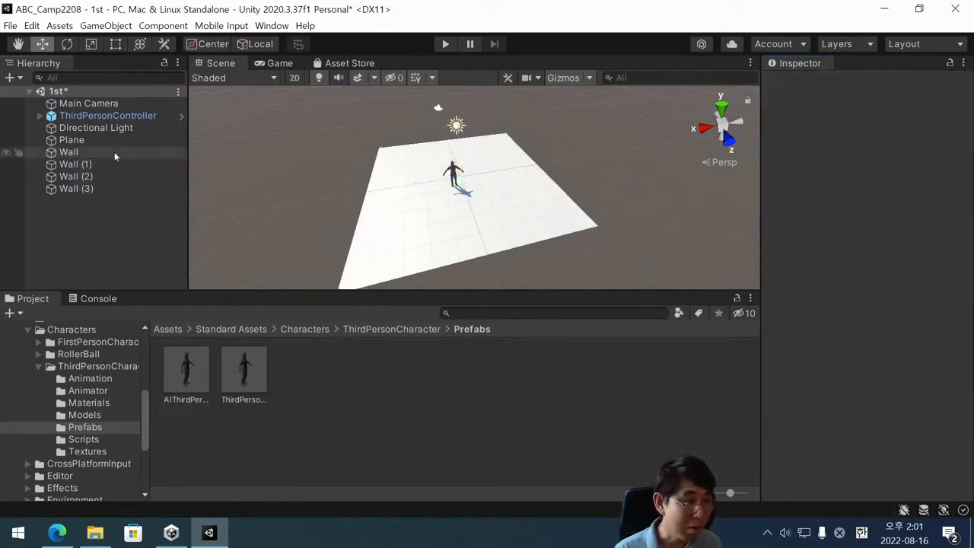
Play-test the character against the hidden walls on all sides, then stop play mode and save the scene.
click(114, 151)
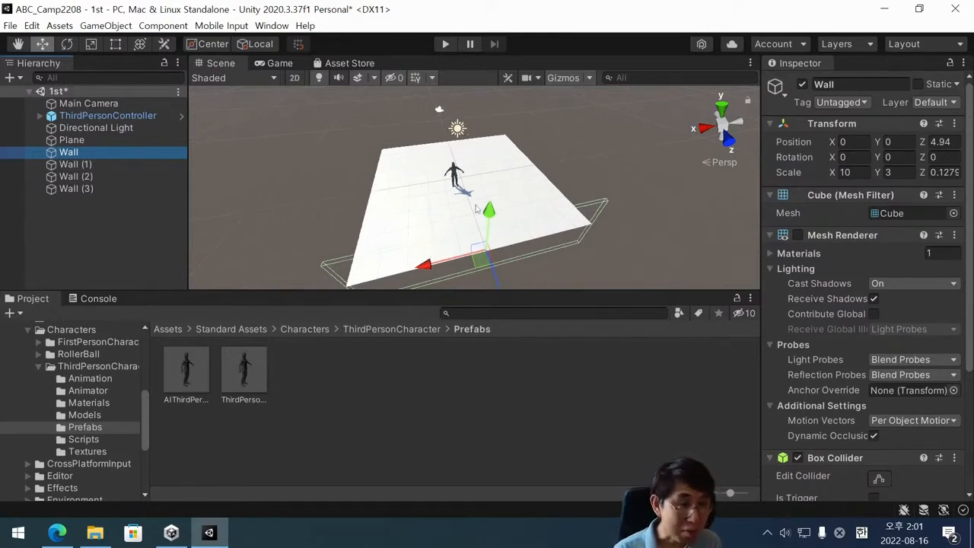
scroll(479, 209, down, 1)
click(446, 45)
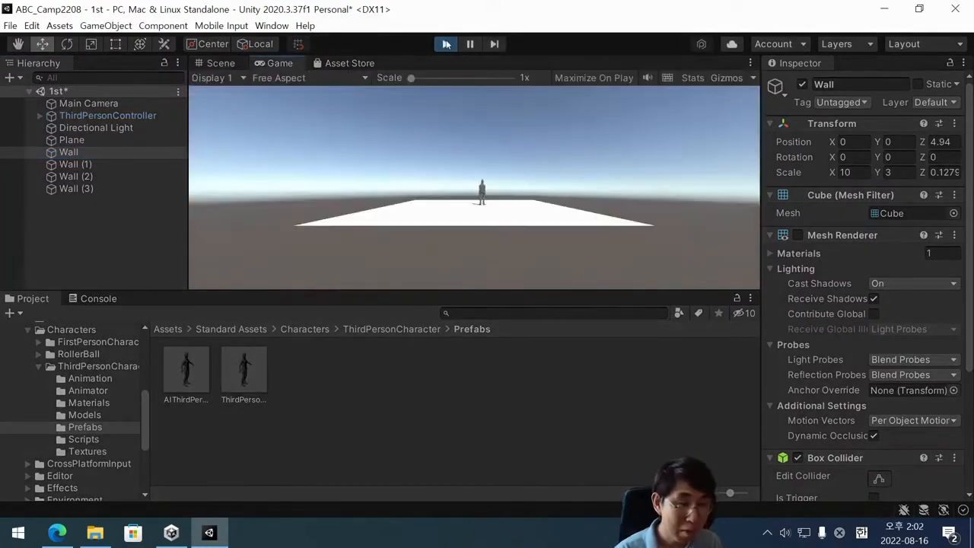
key(s)
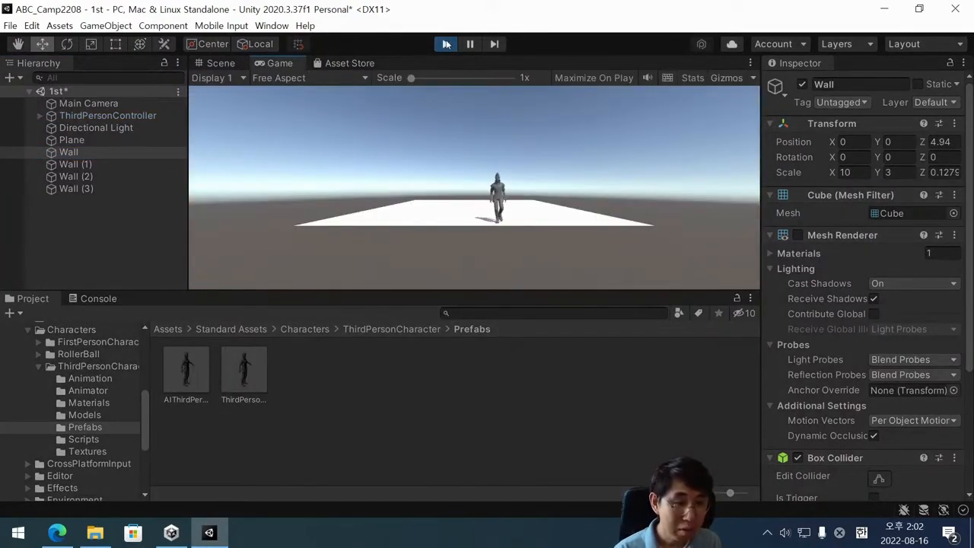
key(d)
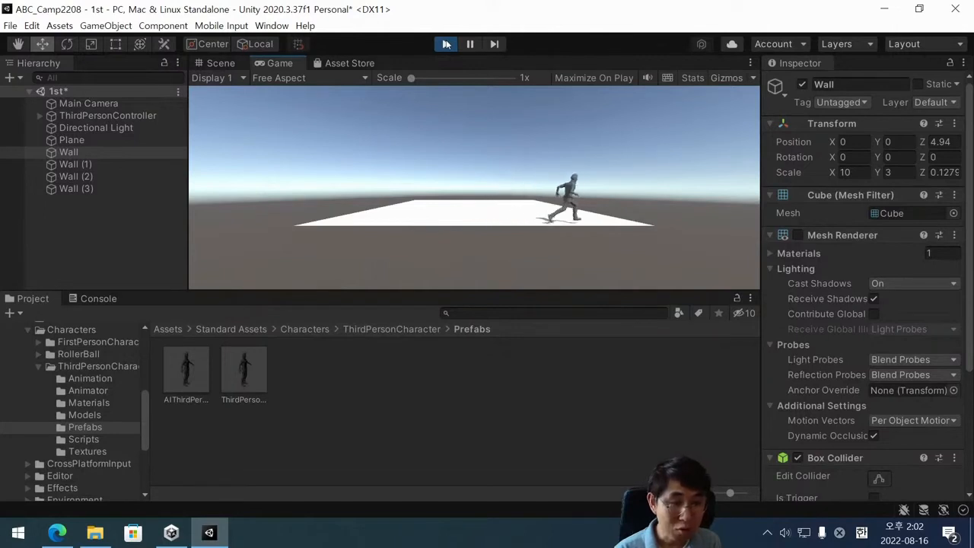
key(w)
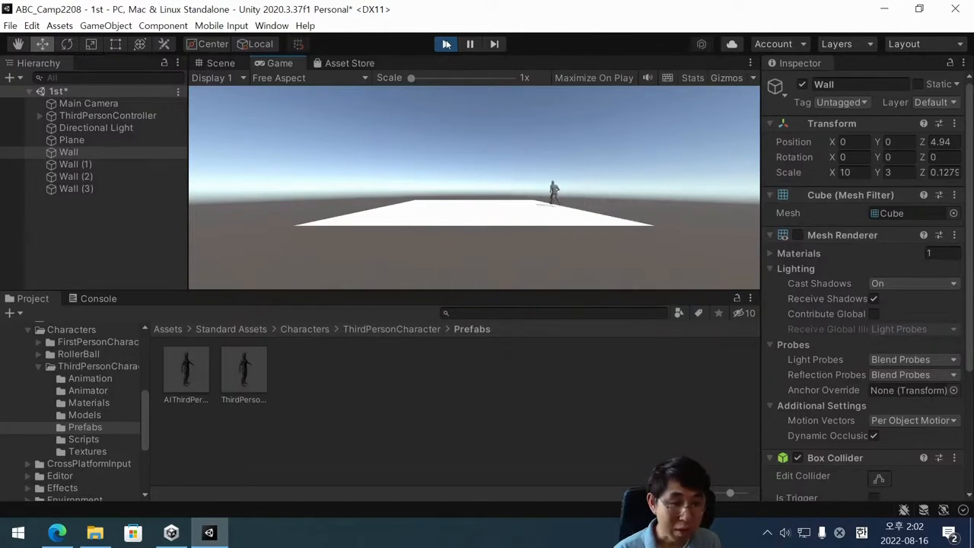
key(a)
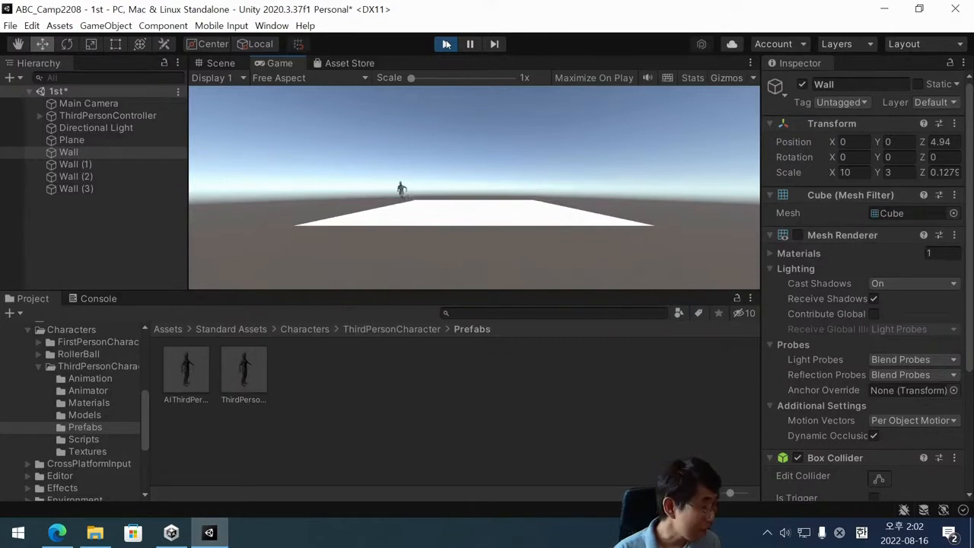
key(s)
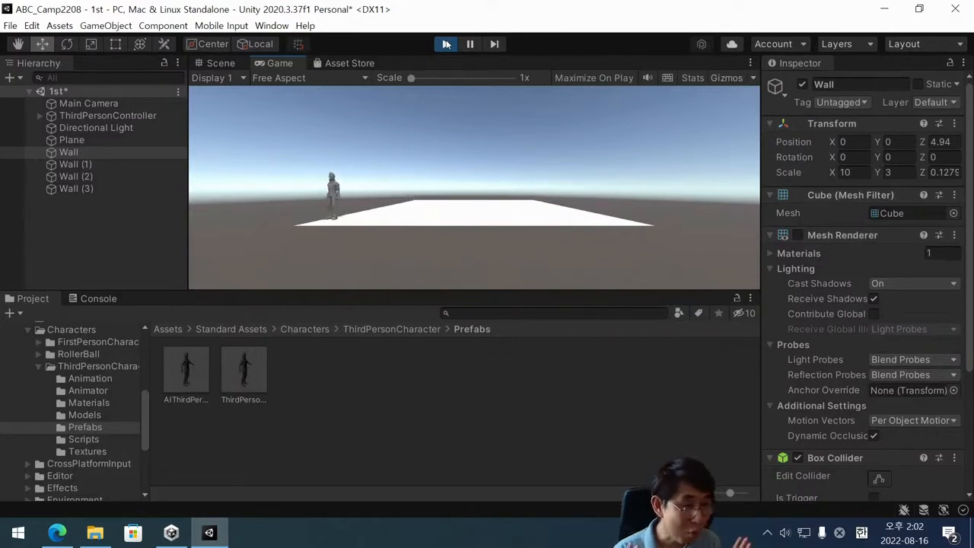
click(446, 44)
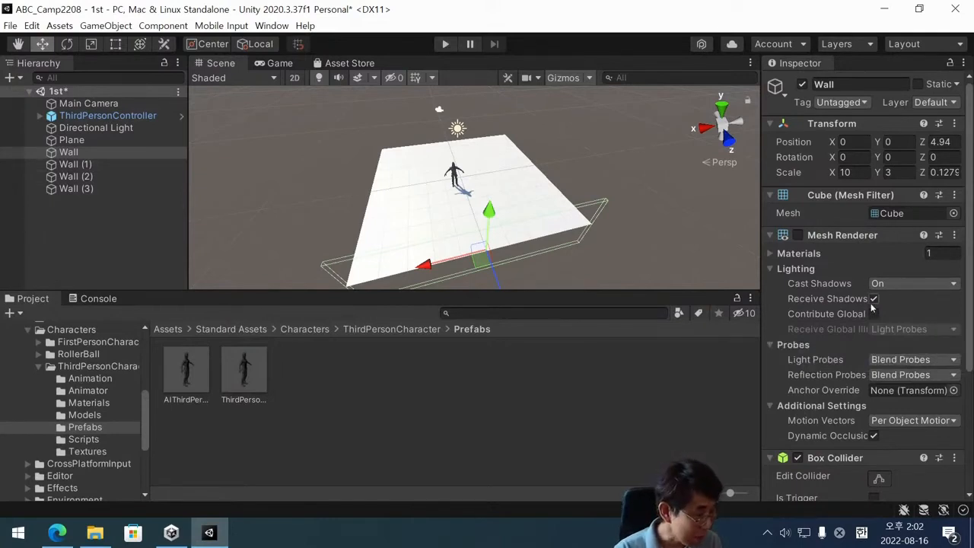
key(ctrl+s)
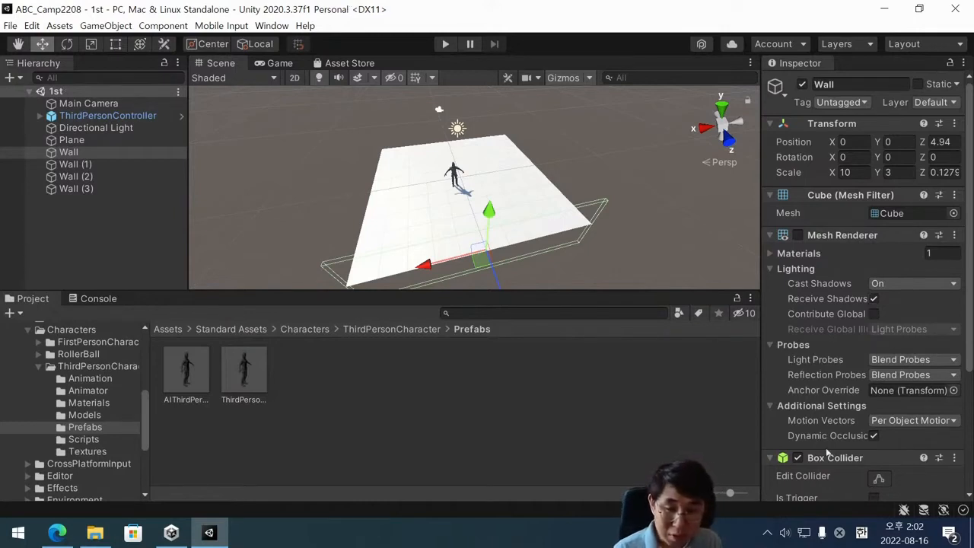
Re-enable the Mesh Renderer of Wall and check its Box Collider settings.
scroll(821, 255, down, 3)
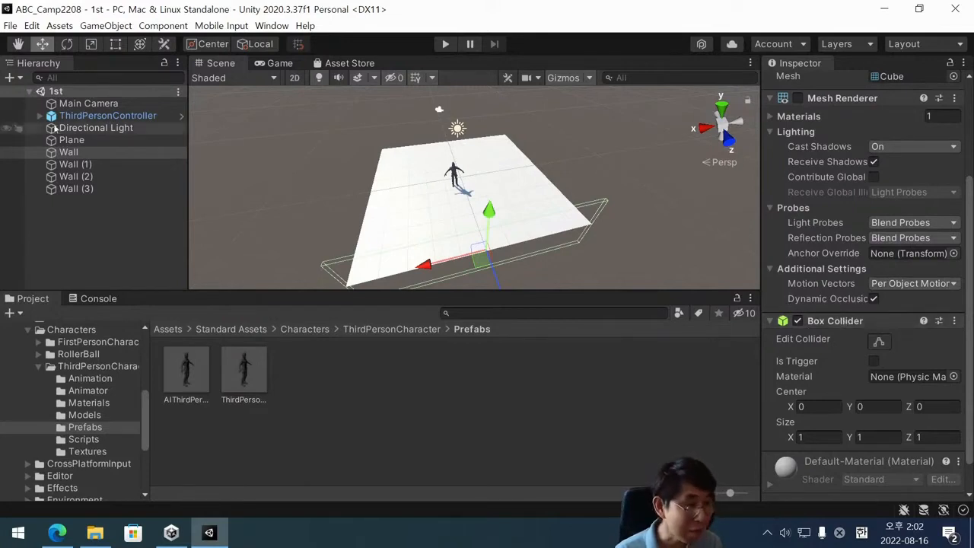
click(67, 154)
scroll(818, 279, up, 4)
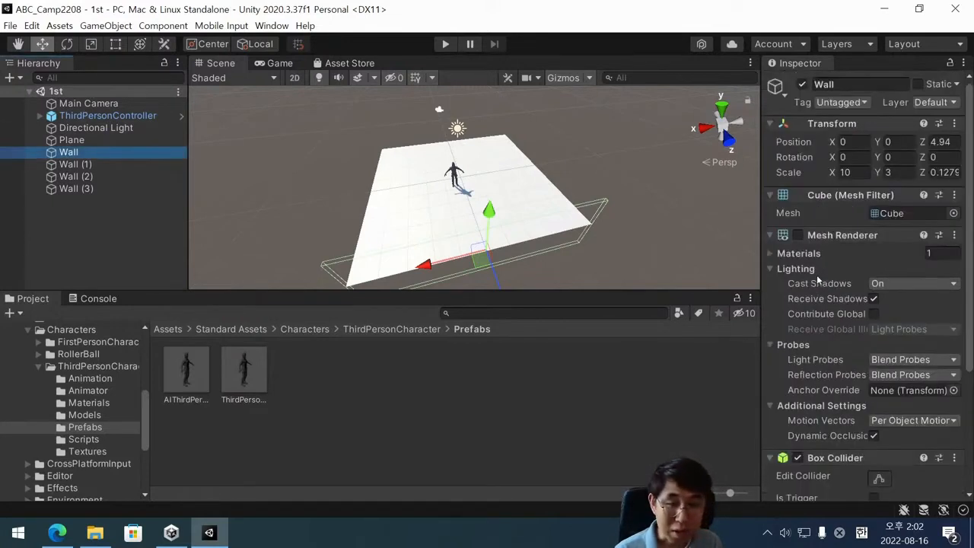
click(798, 235)
click(798, 236)
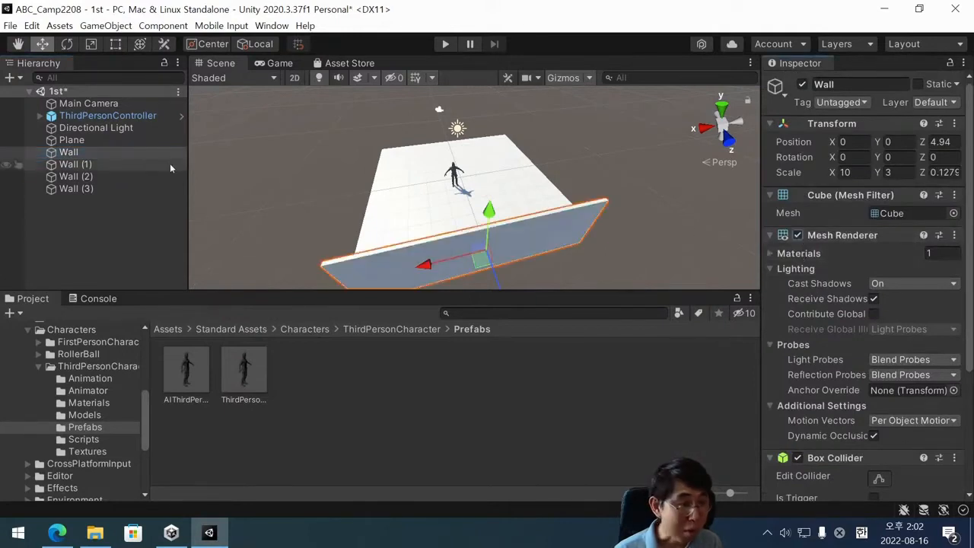
scroll(845, 326, down, 5)
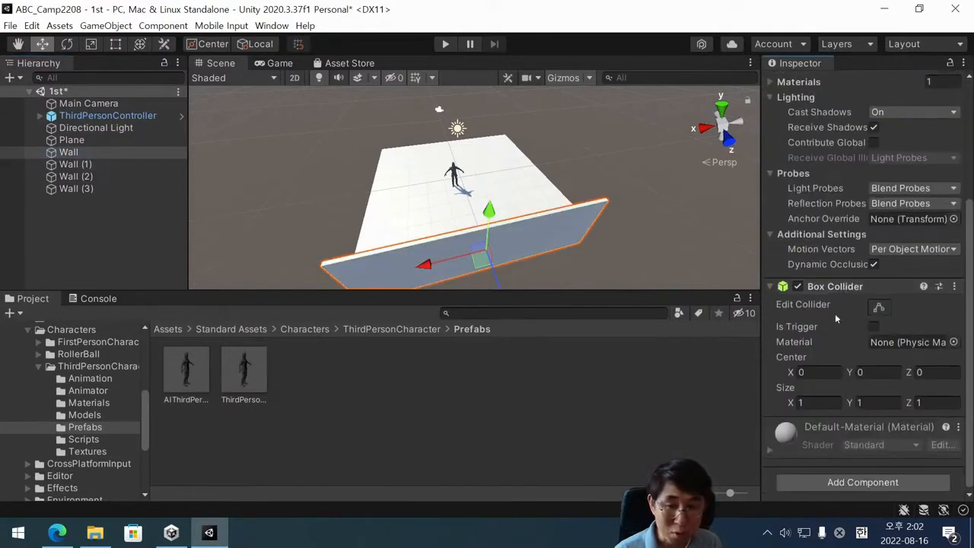
Disable the Box Collider of Wall while leaving its Mesh Renderer enabled.
scroll(830, 238, up, 5)
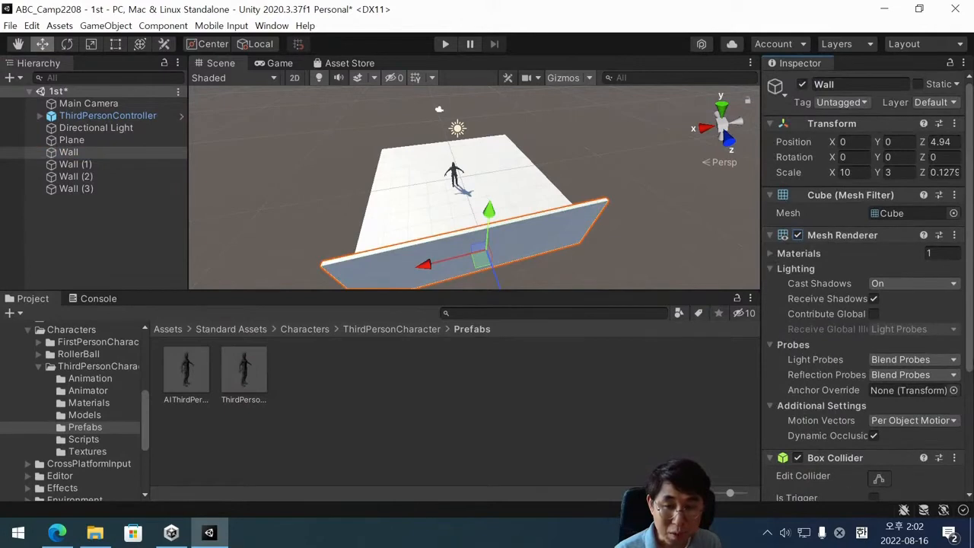
scroll(801, 327, down, 5)
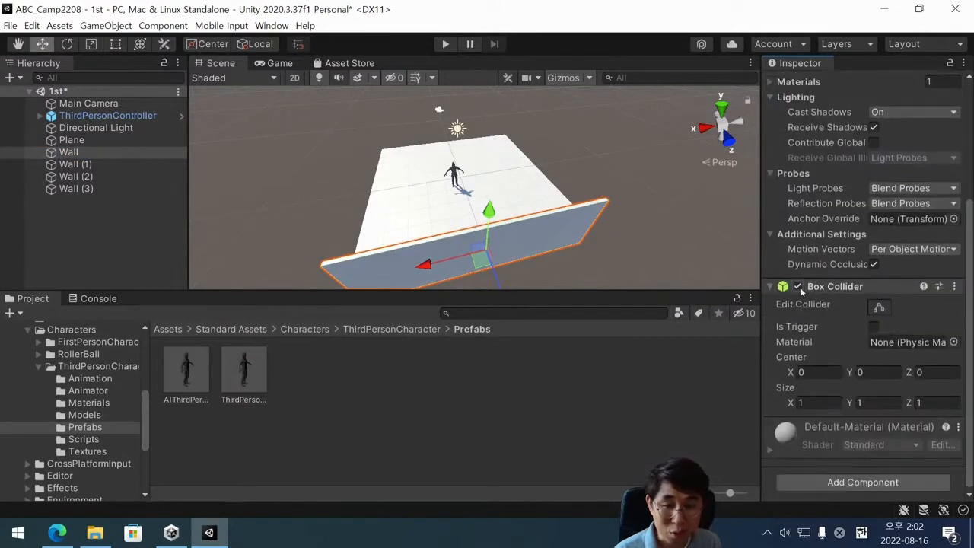
click(797, 286)
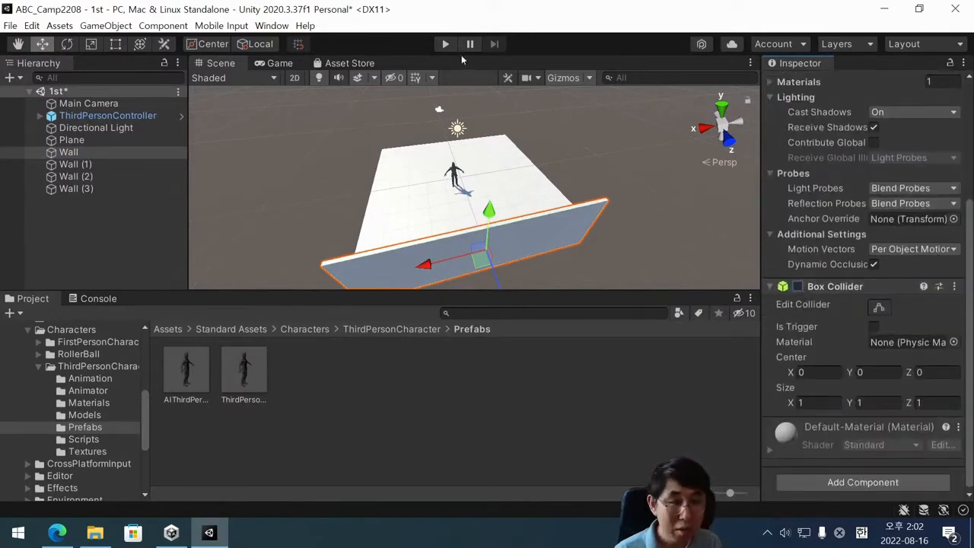
Play-test the character against Wall with its collider disabled, run the play-test a second time, and stop play mode.
click(446, 44)
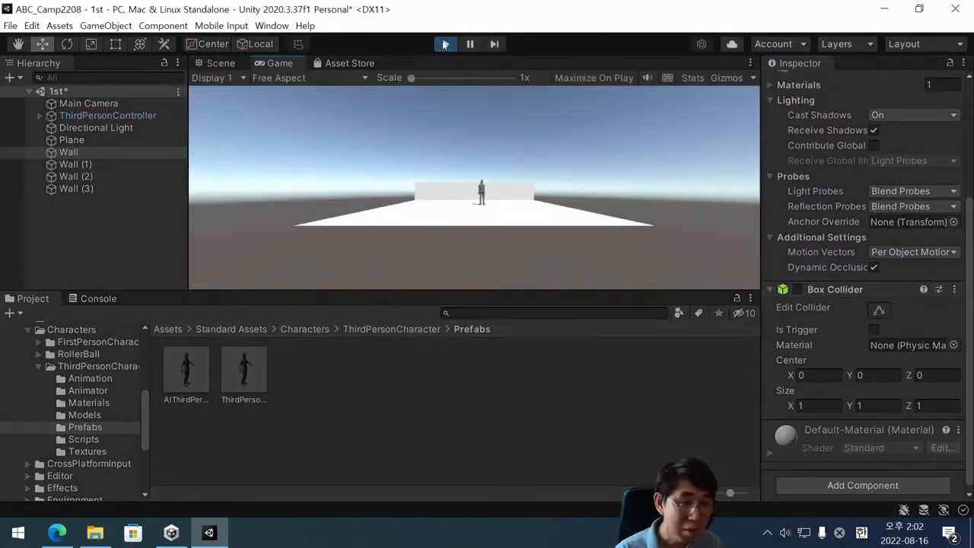
key(Right)
key(Down)
key(Left)
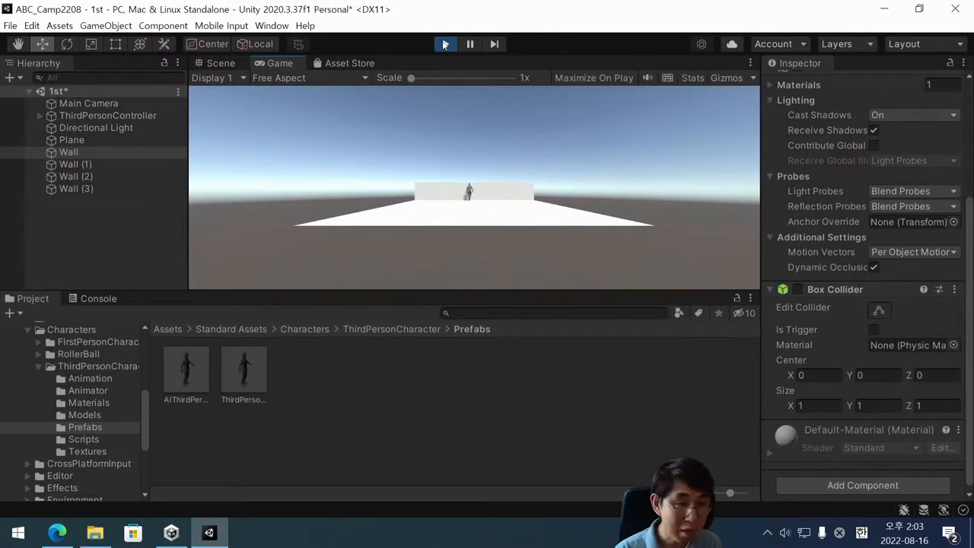
key(Down)
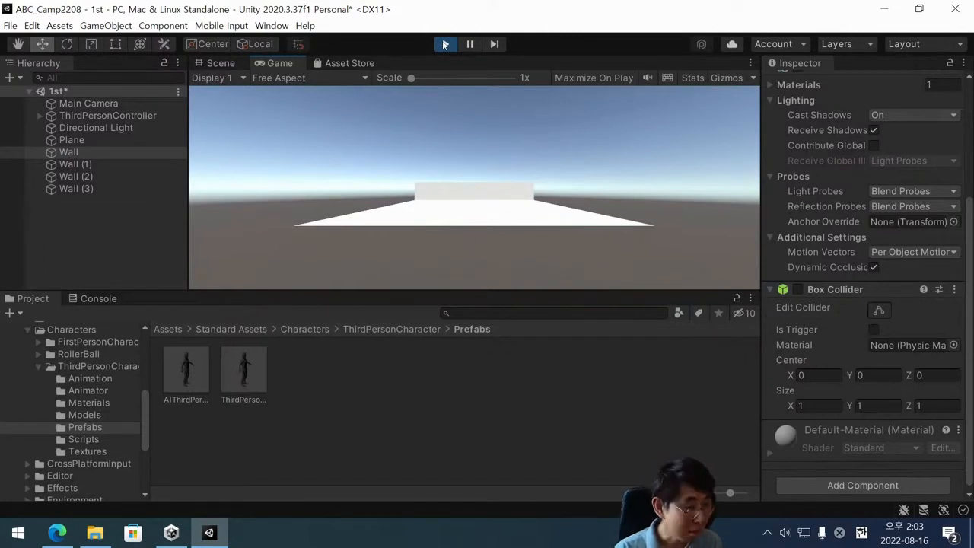
click(445, 44)
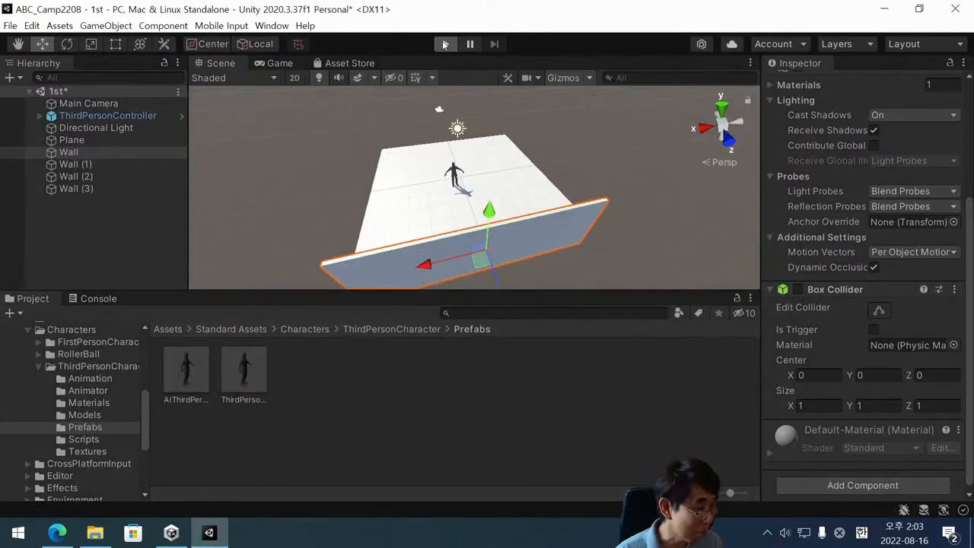
click(445, 44)
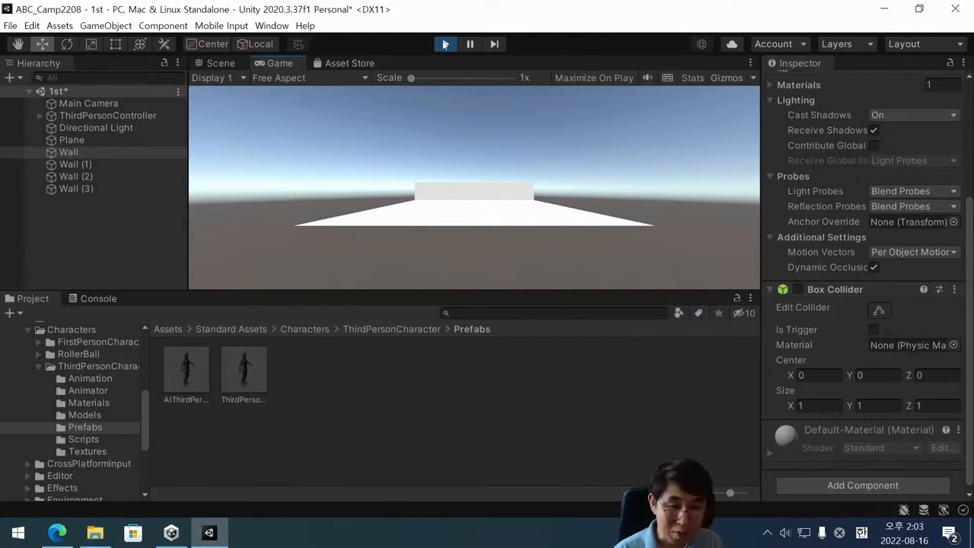
click(445, 44)
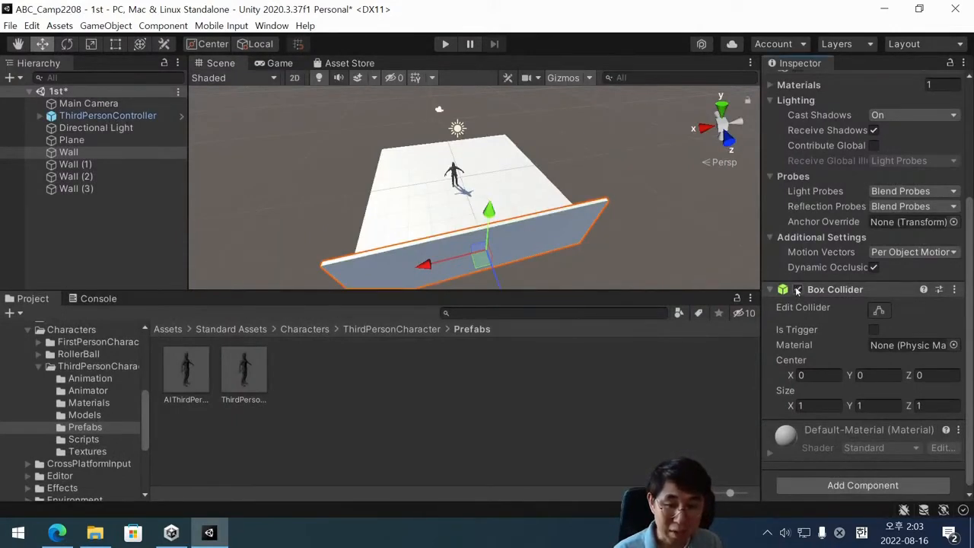
Re-enable the Box Collider of Wall, disable its Mesh Renderer, and compare the two components' states.
scroll(801, 292, up, 5)
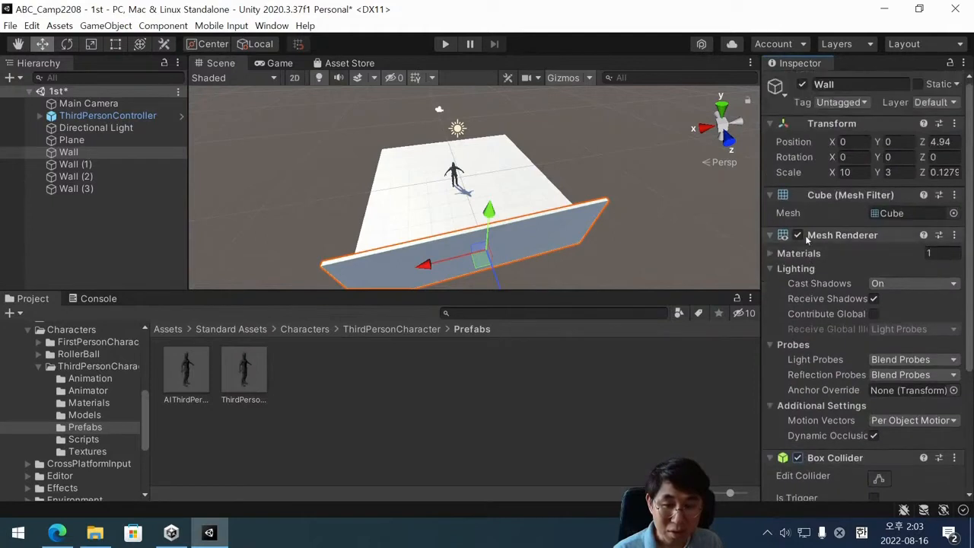
scroll(795, 316, down, 4)
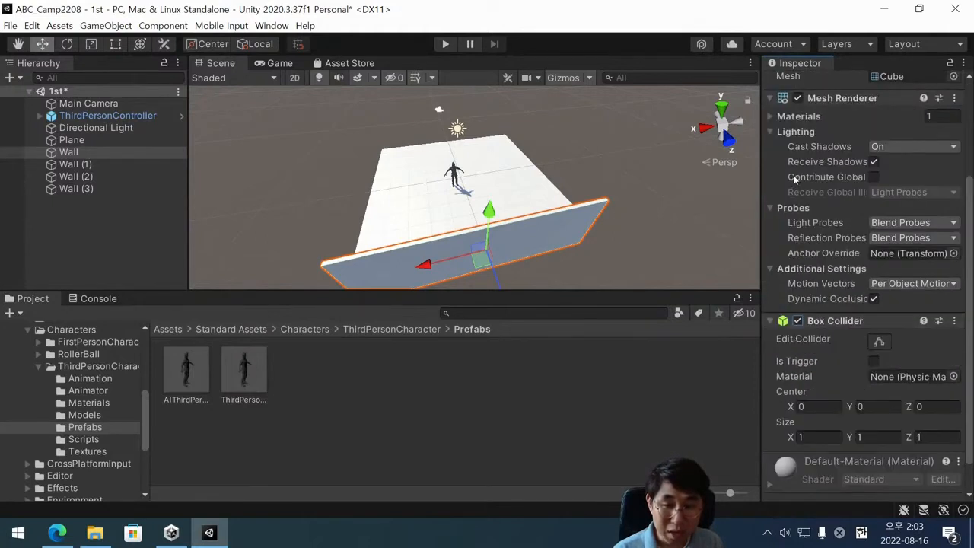
scroll(796, 182, up, 4)
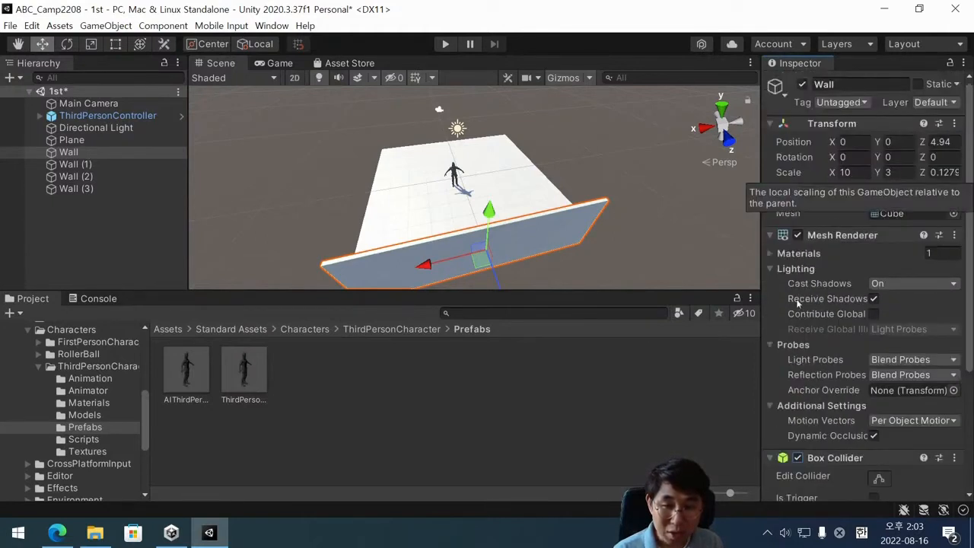
click(797, 236)
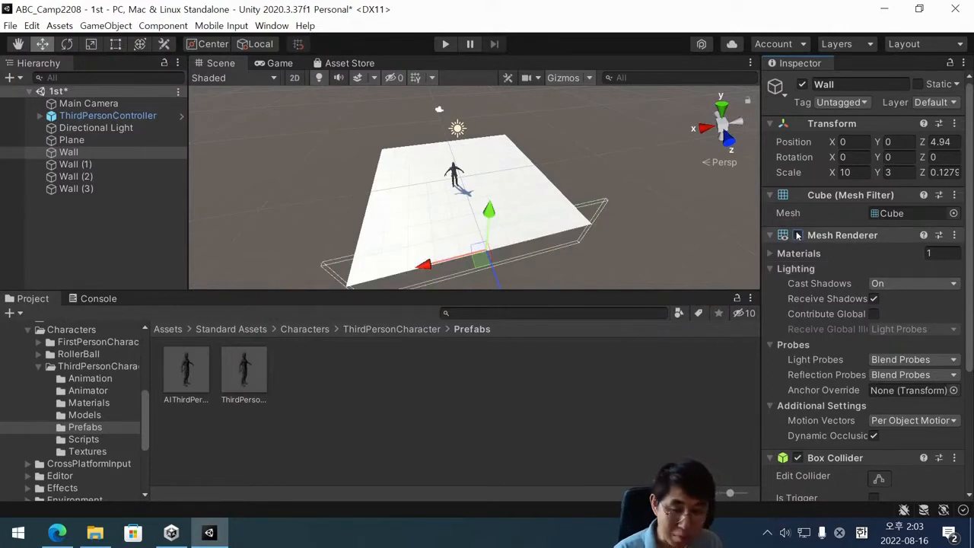
scroll(817, 367, down, 3)
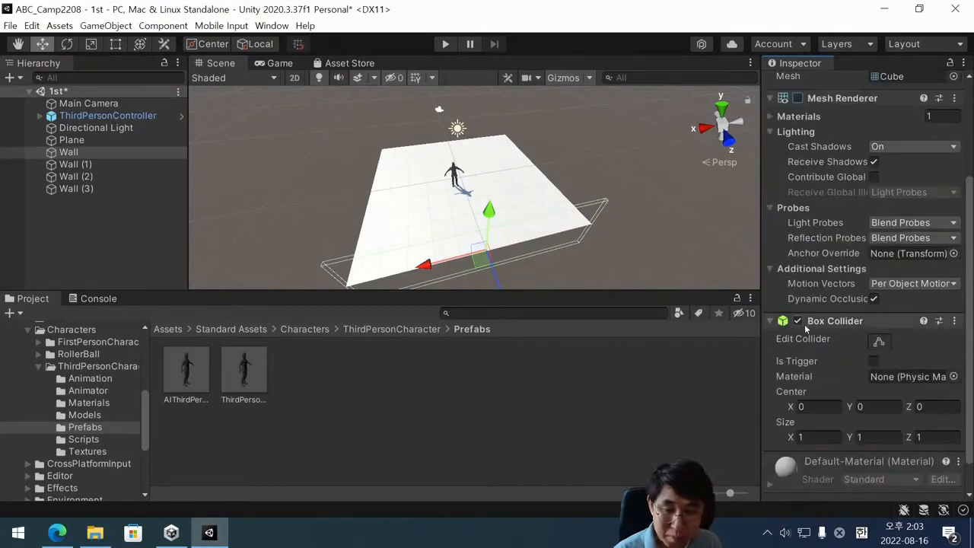
scroll(801, 321, up, 3)
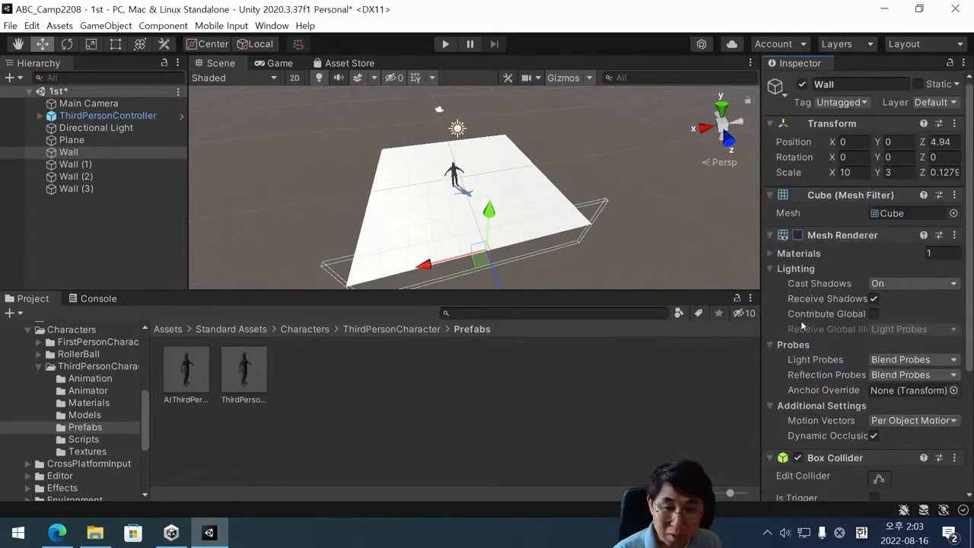
Toggle Wall's Box Collider off and back on, and its Mesh Renderer on and back off.
click(797, 458)
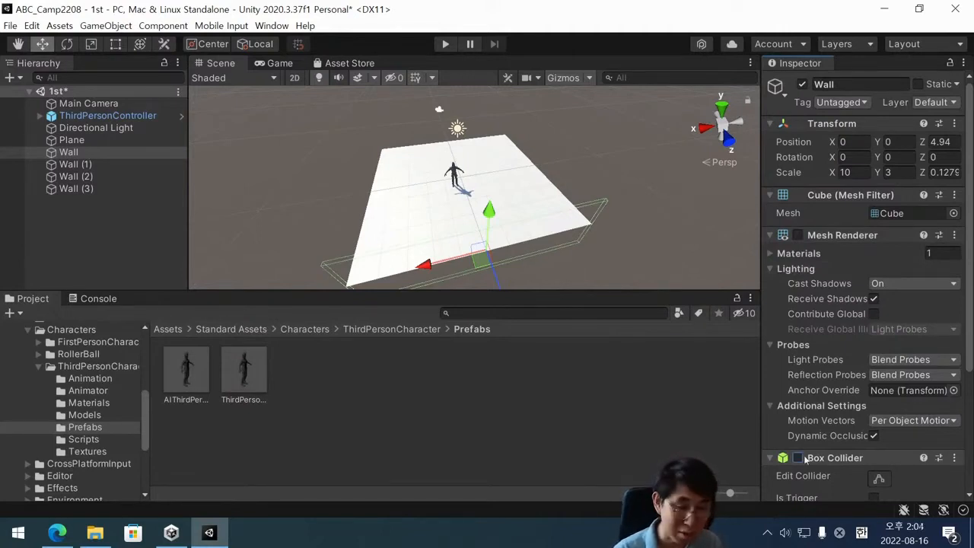
click(798, 458)
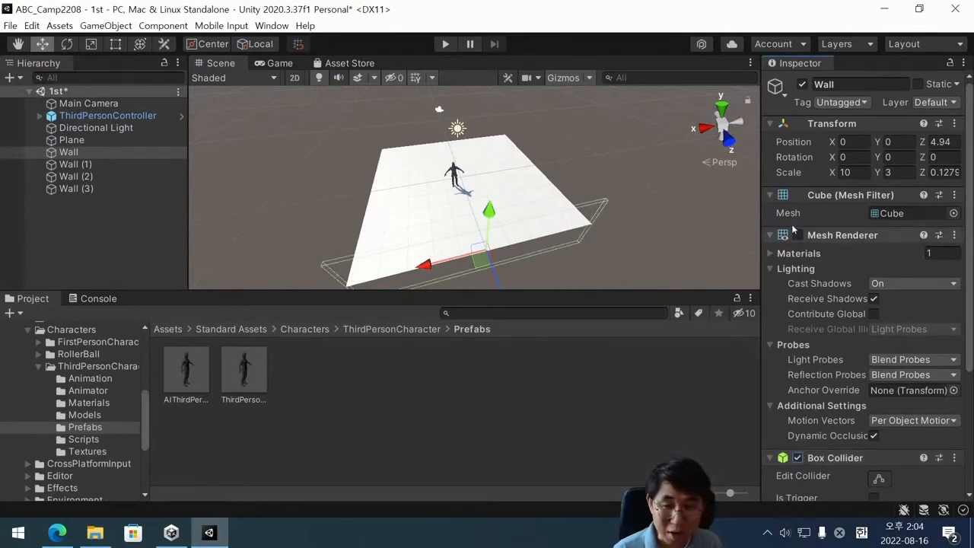
click(797, 236)
click(797, 236)
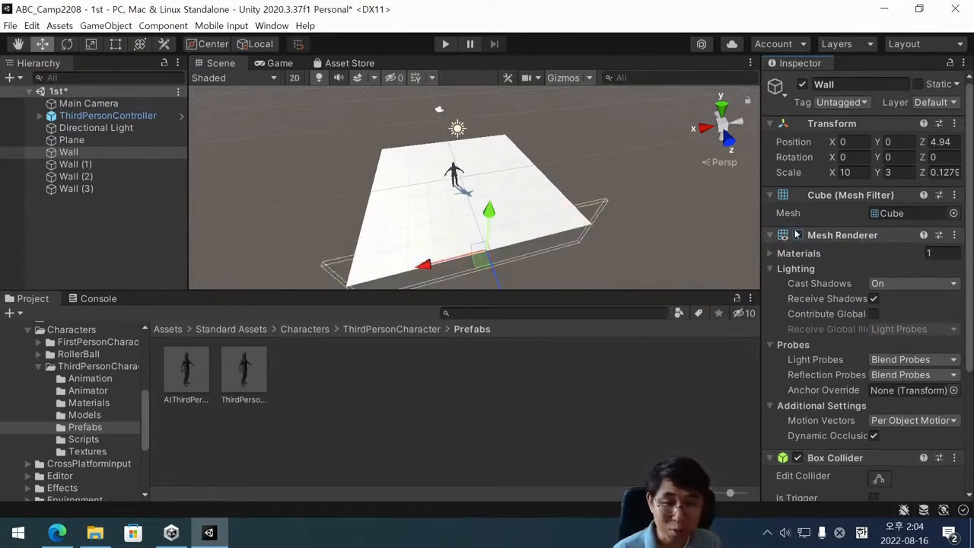
Disable the Box Collider of Wall and enable its Mesh Renderer.
click(798, 457)
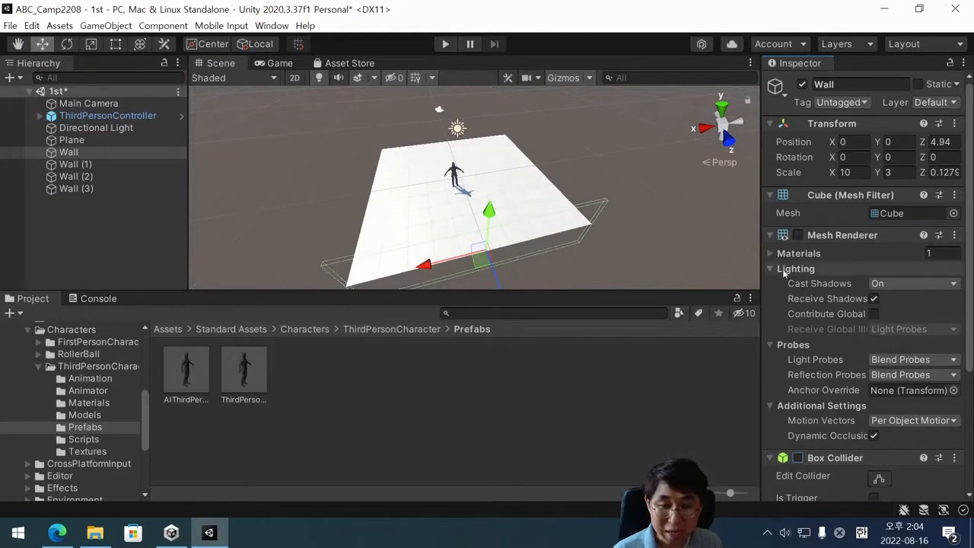
click(797, 235)
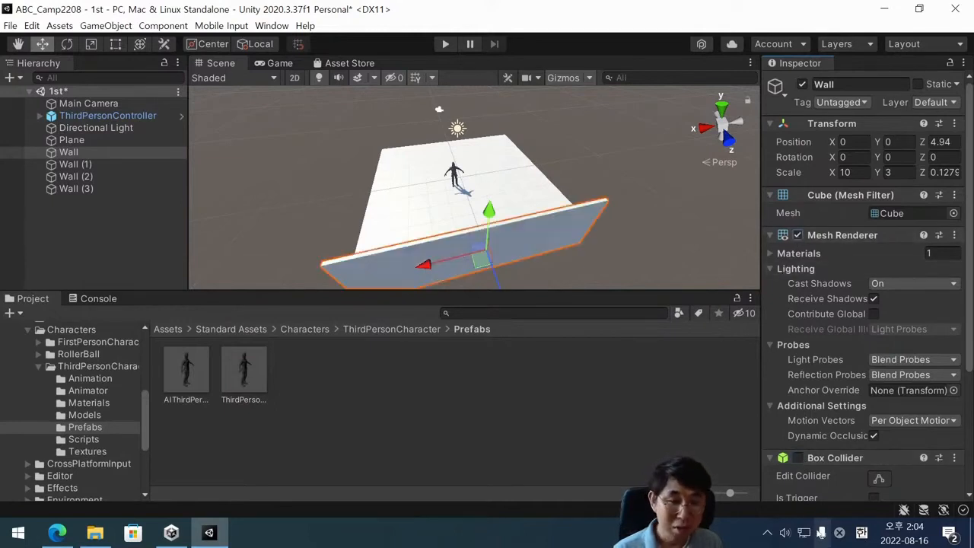
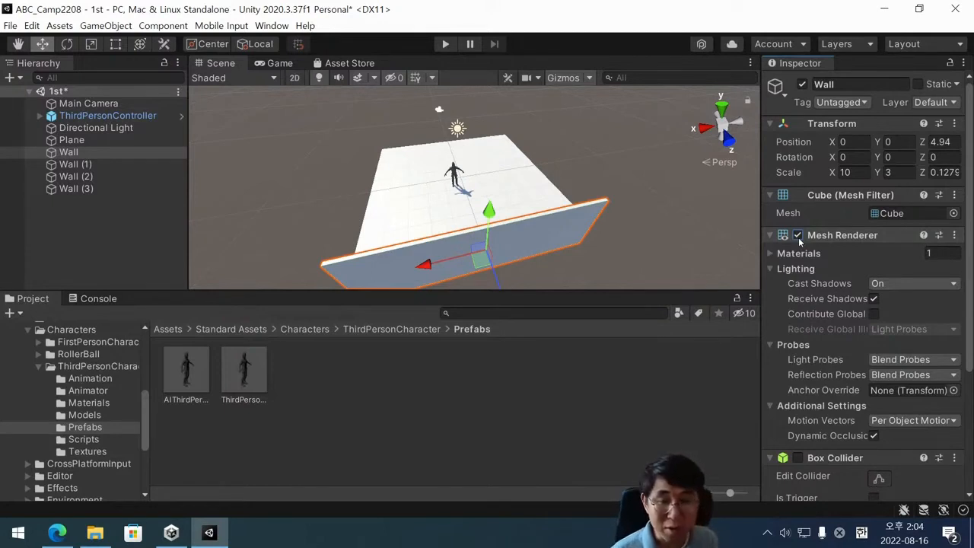
Enable the Box Collider of Wall, disable its Mesh Renderer, and save the scene.
click(797, 459)
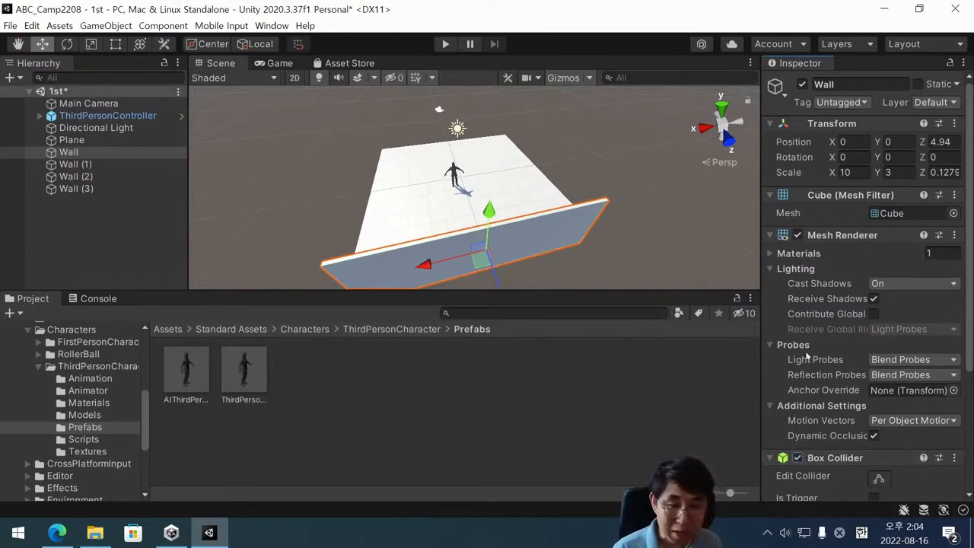
click(797, 236)
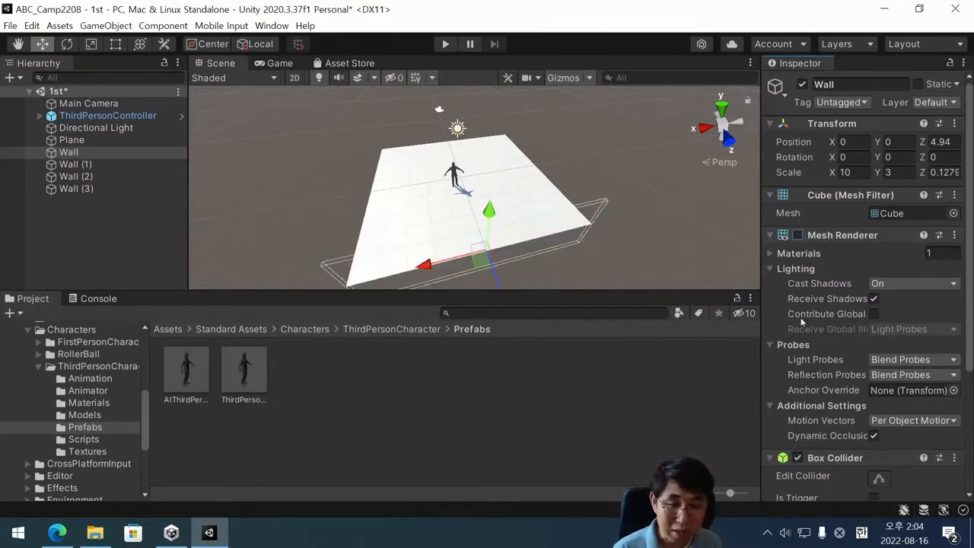
scroll(396, 207, down, 2)
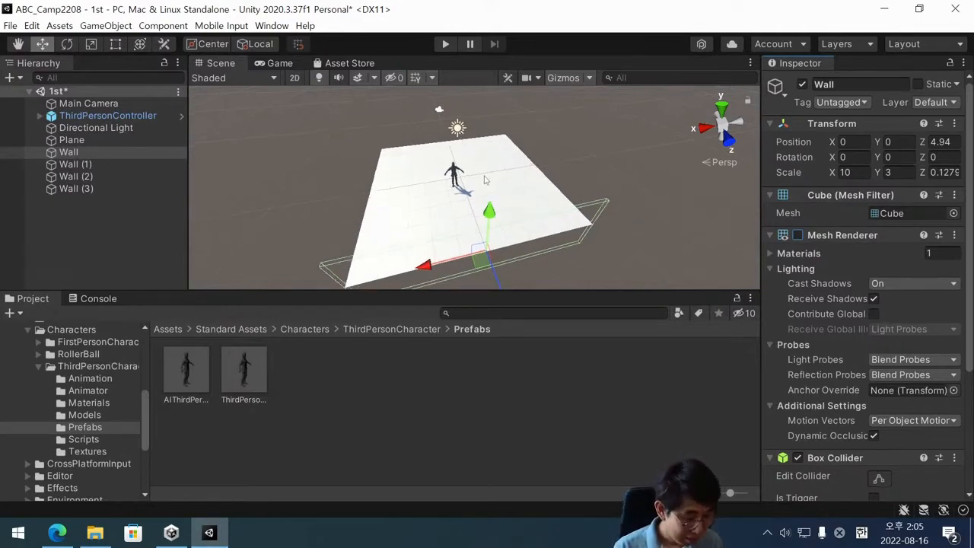
alt+drag(390, 181, 534, 131)
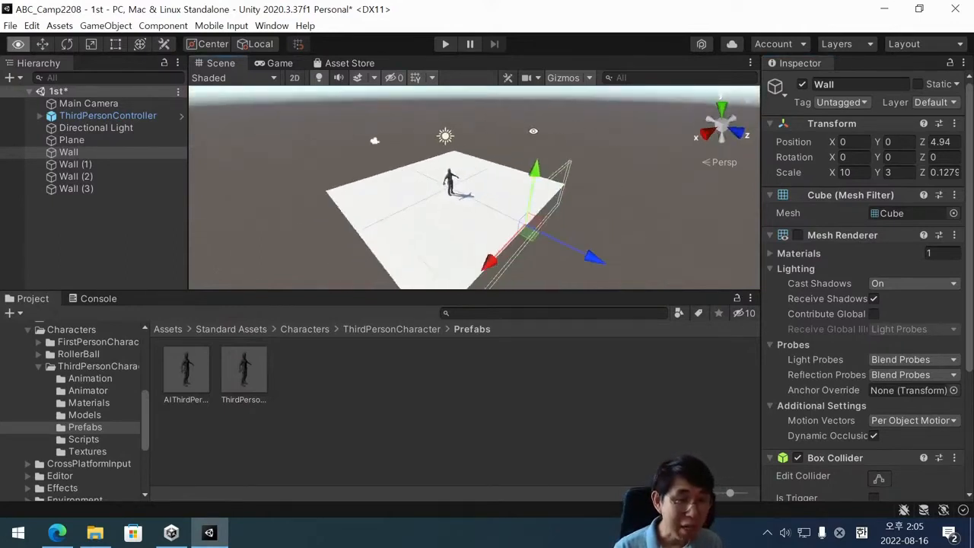
key(ctrl+s)
Play-test the scene by running the character around the plane and against the invisible Wall, and stop play mode.
alt+drag(499, 234, 598, 210)
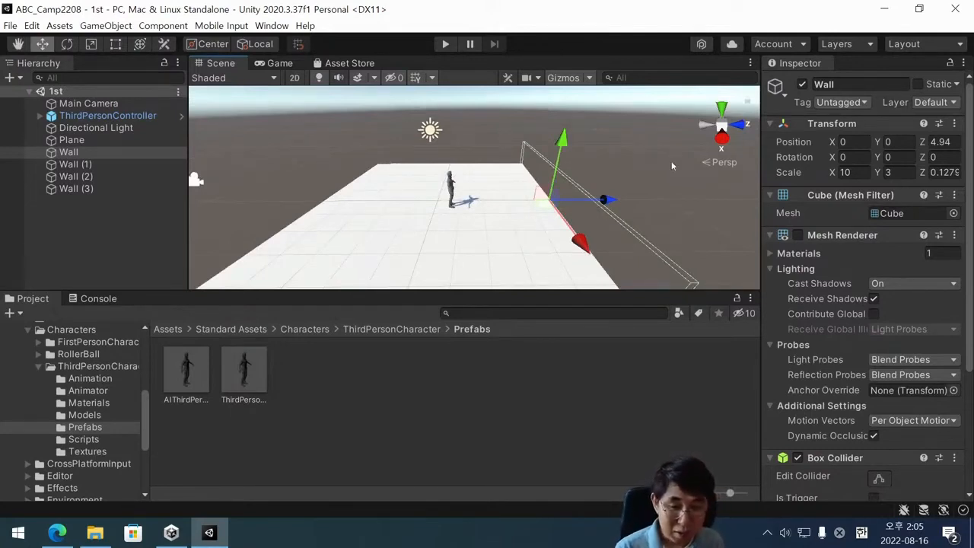
click(446, 44)
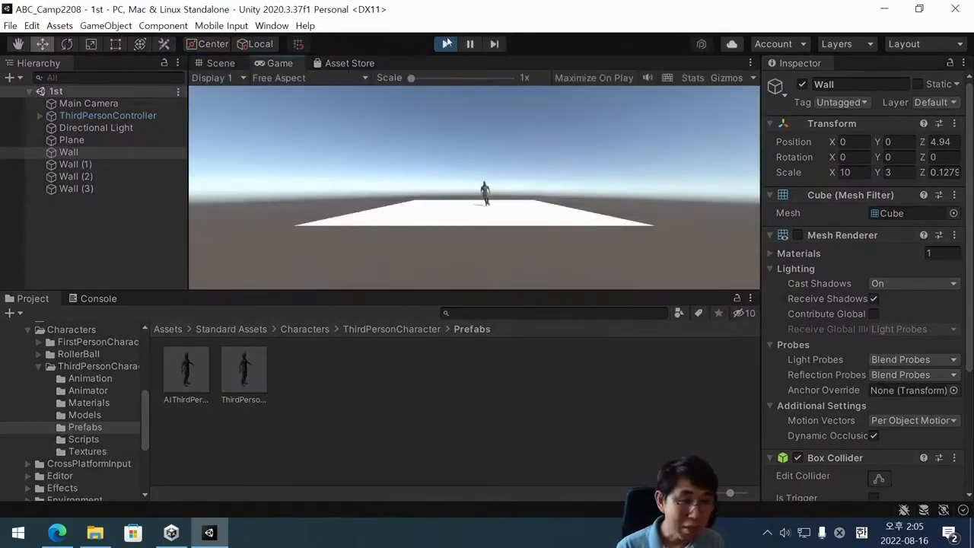
key(a)
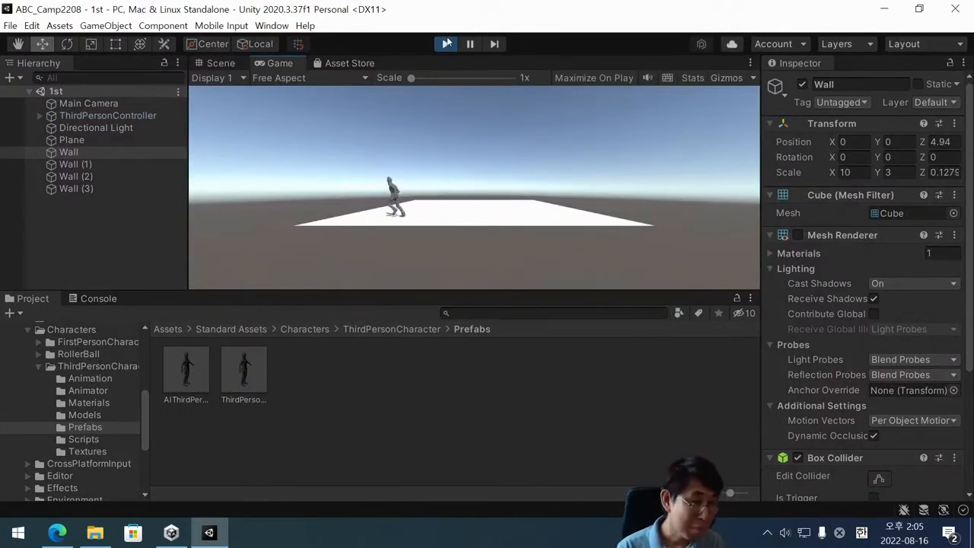
key(w)
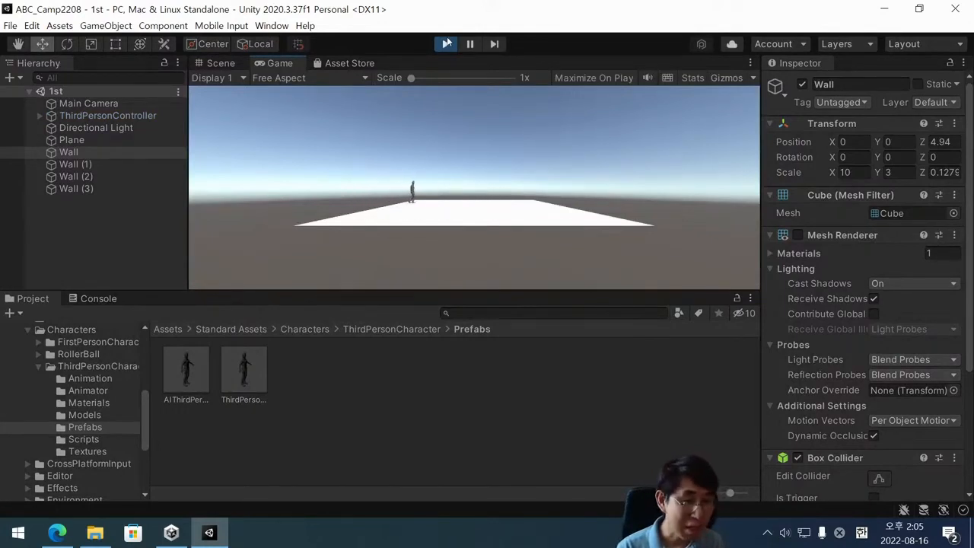
key(d)
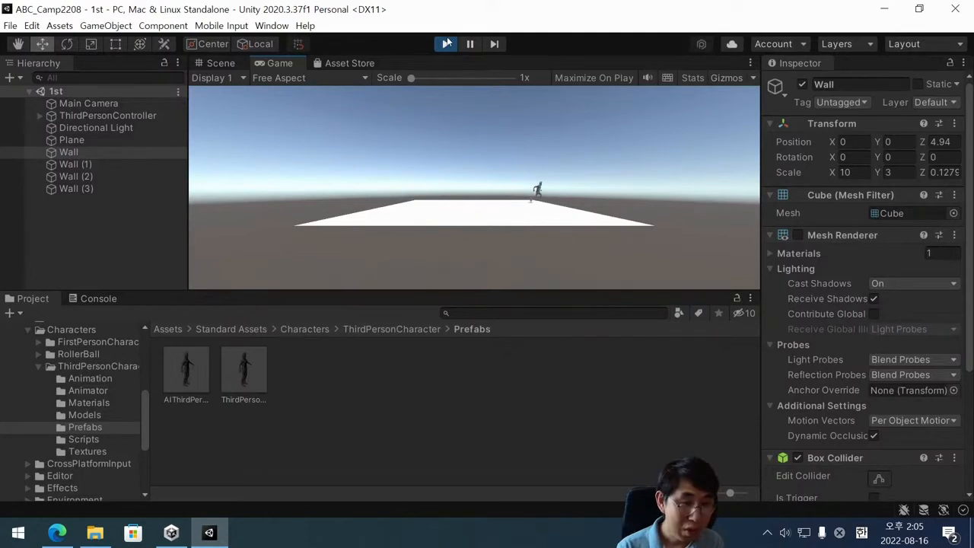
key(s)
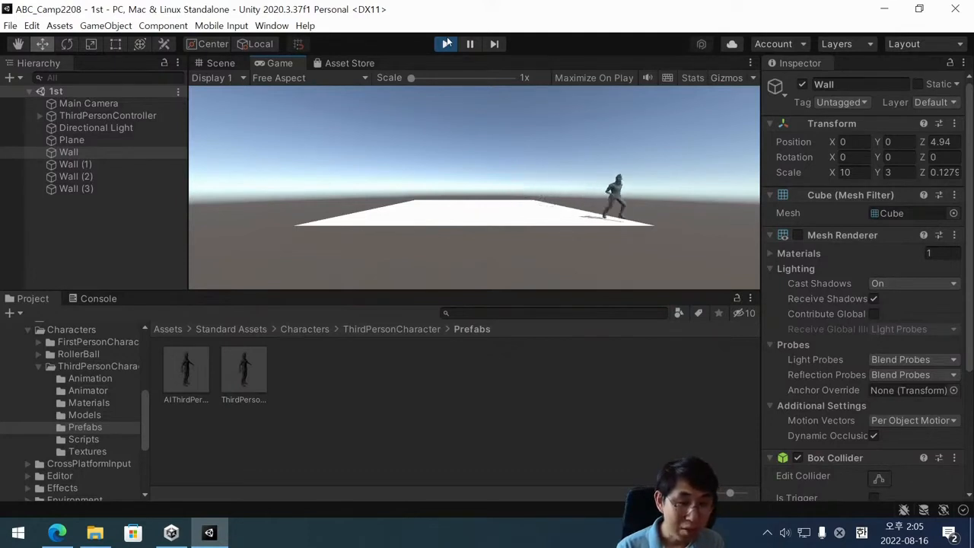
key(a)
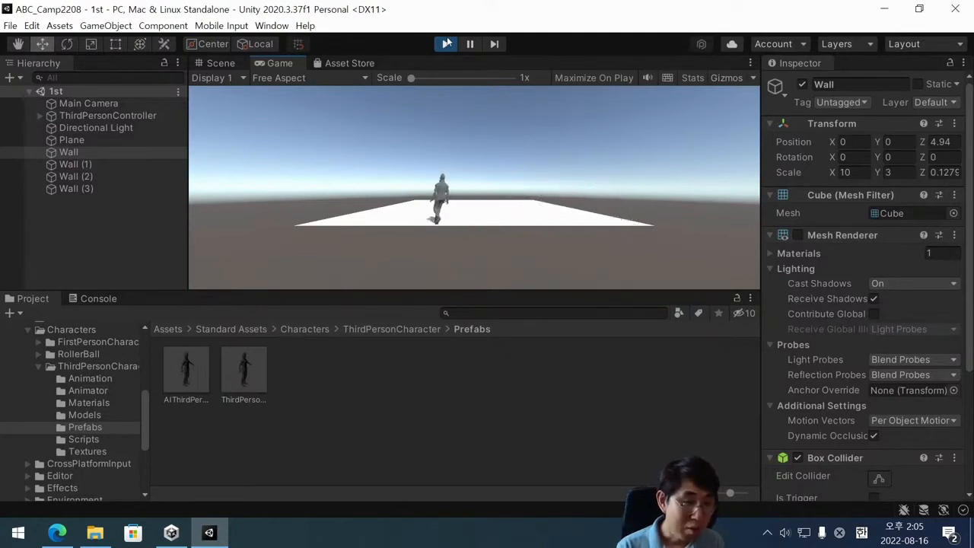
key(w)
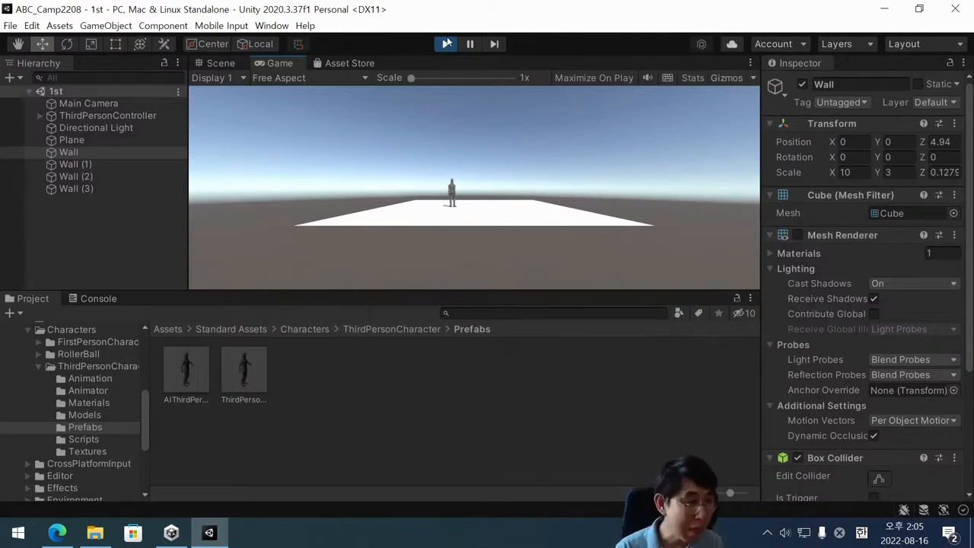
click(447, 43)
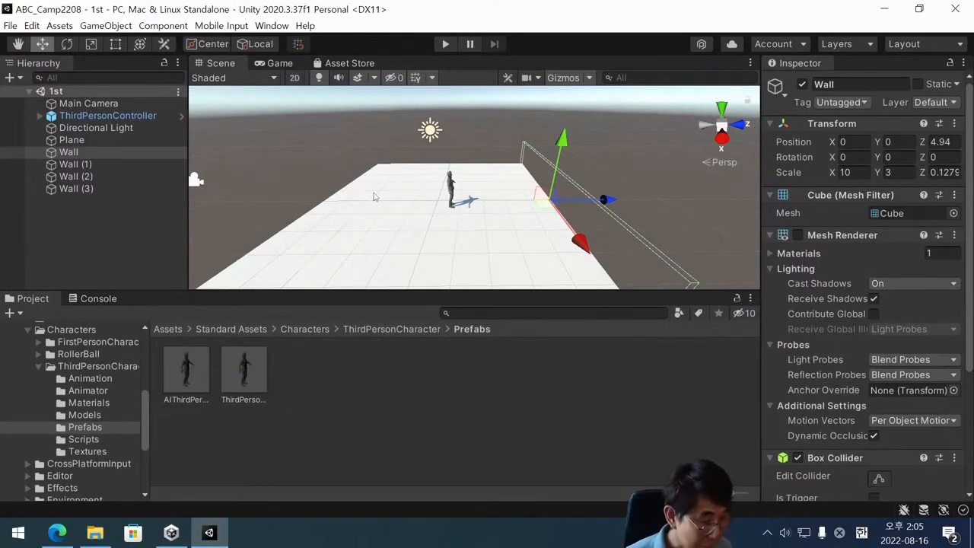
Add the MultipurposeCameraRig prefab from Standard Assets/Cameras/Prefabs to the scene's root level.
click(40, 367)
scroll(43, 372, up, 3)
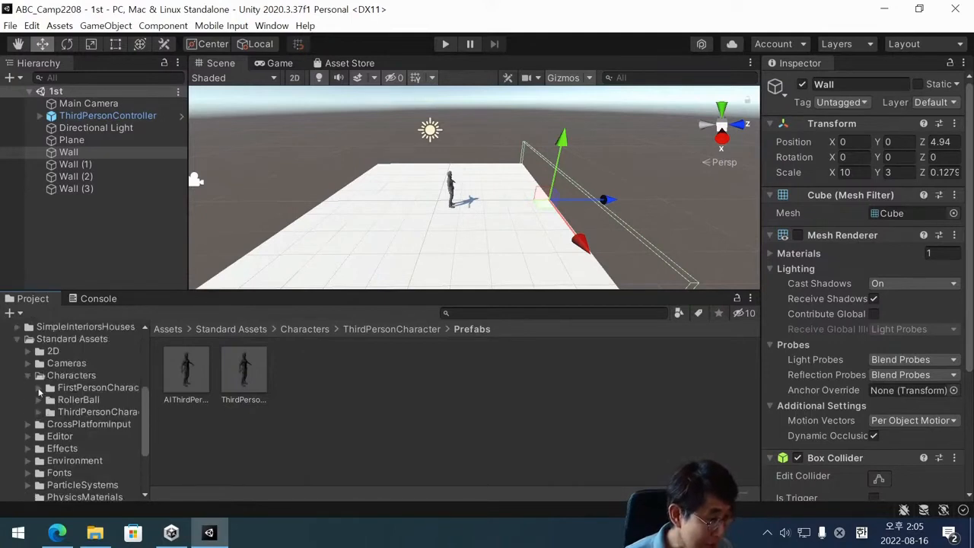
click(57, 365)
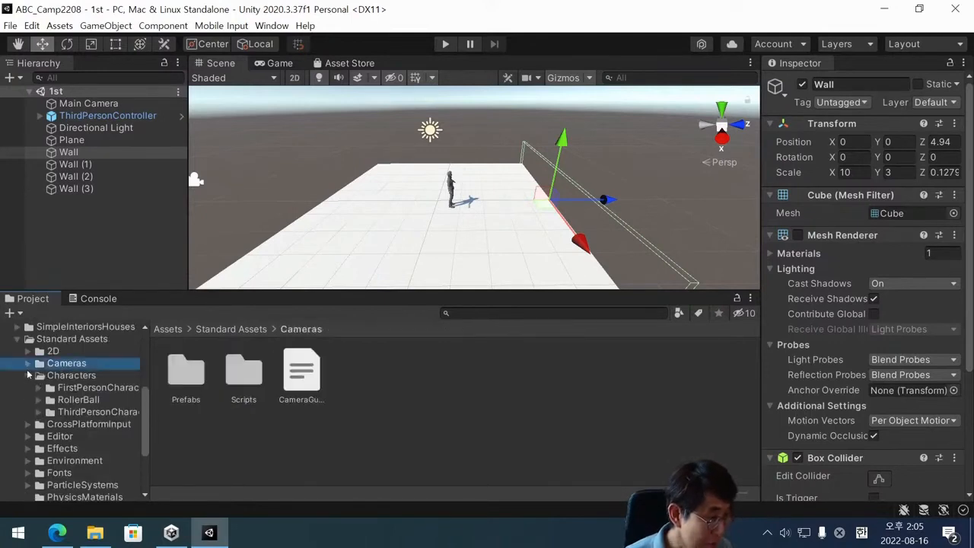
click(50, 376)
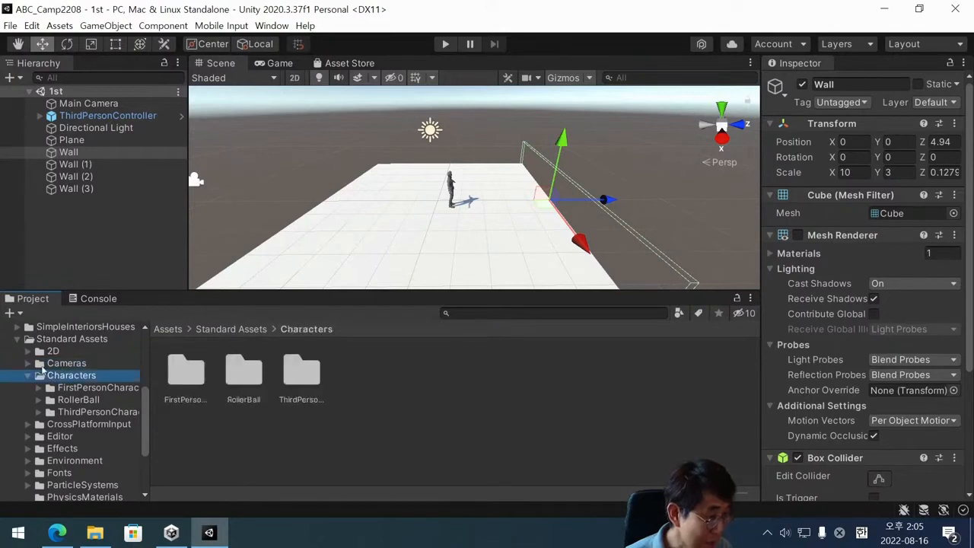
click(60, 364)
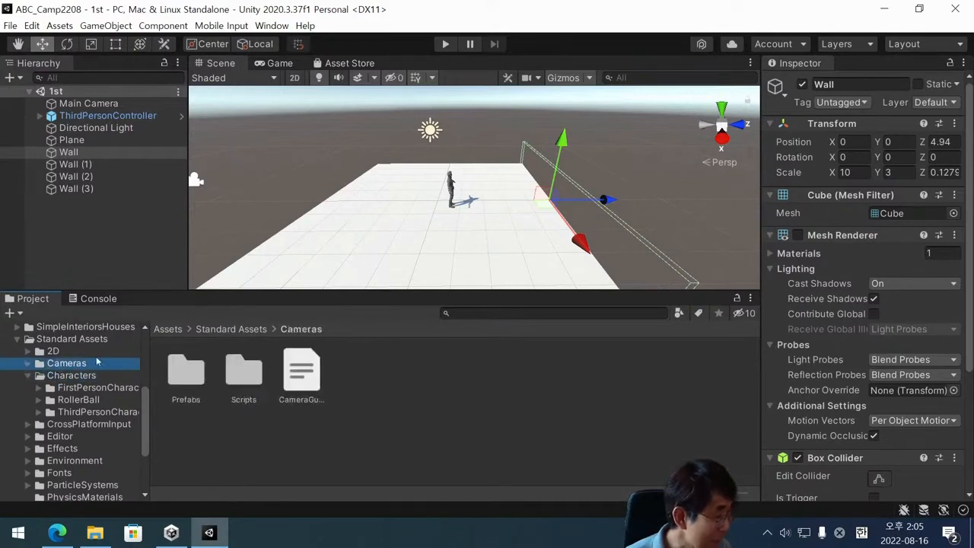
double_click(186, 373)
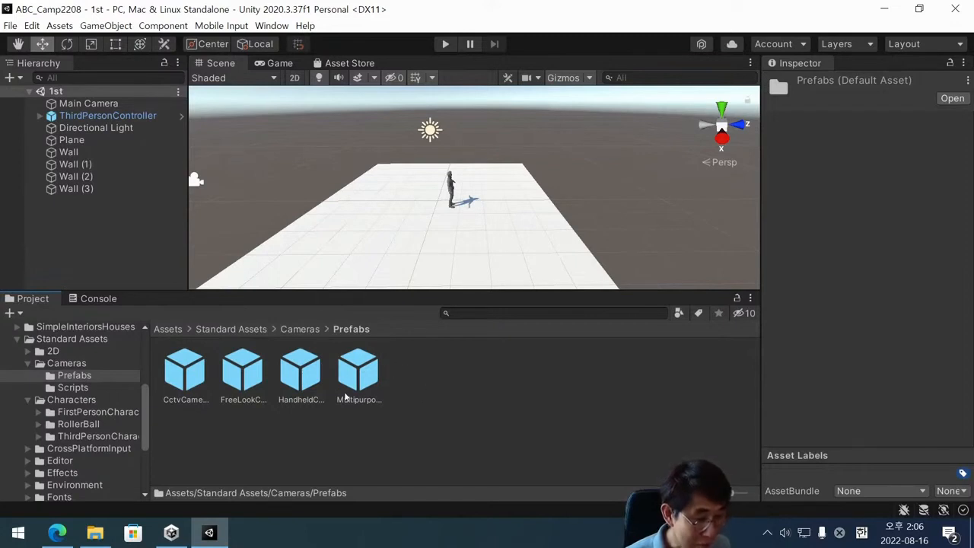
drag(362, 383, 112, 208)
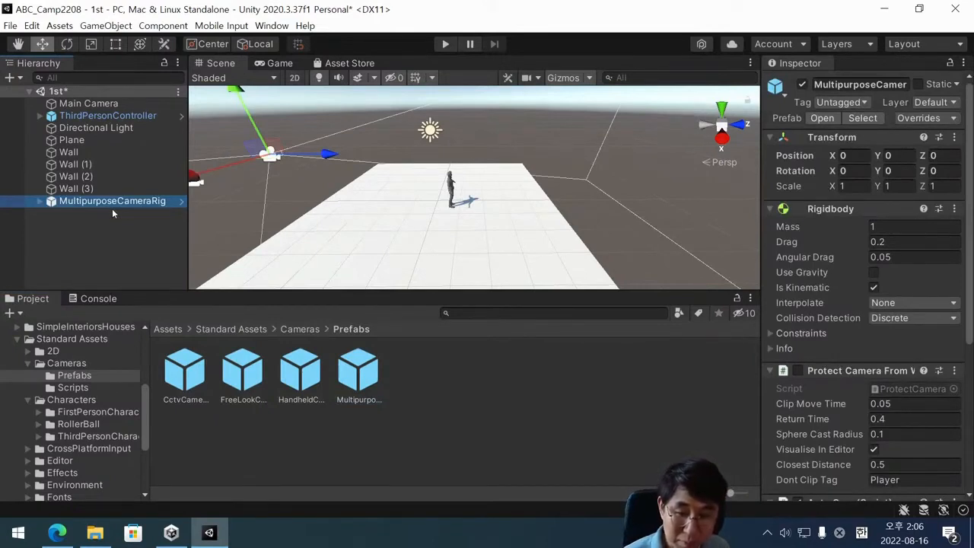
Review the components of MultipurposeCameraRig and briefly play-test the scene with both cameras active.
scroll(816, 290, down, 6)
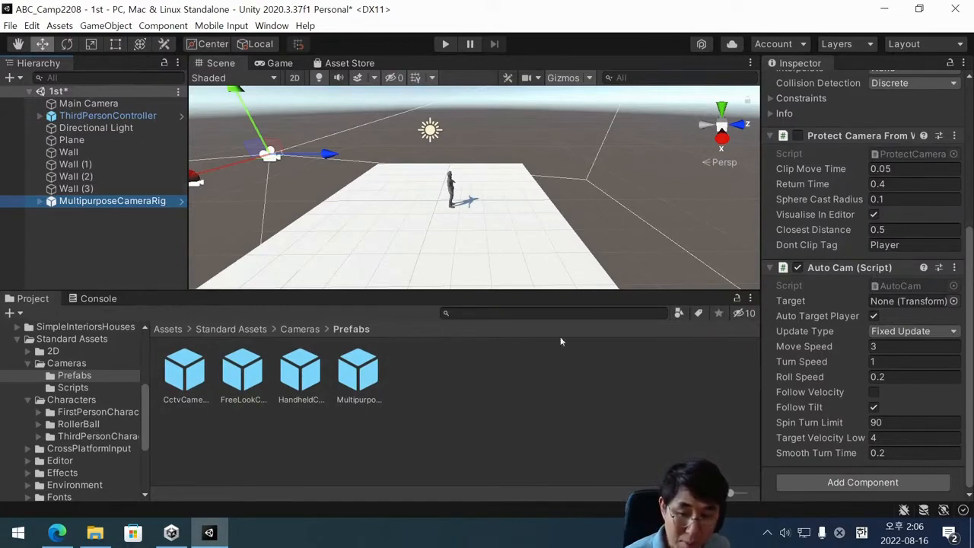
scroll(904, 224, up, 3)
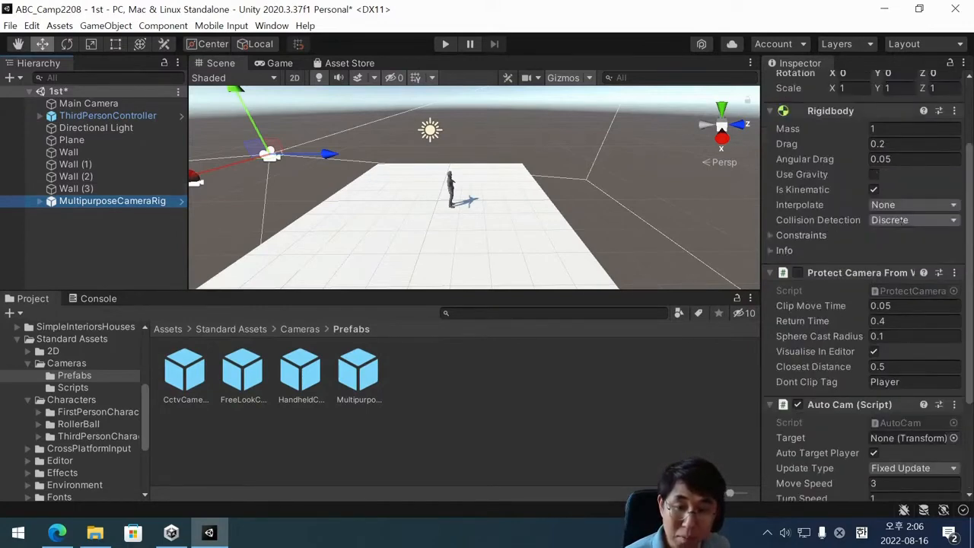
scroll(902, 220, up, 2)
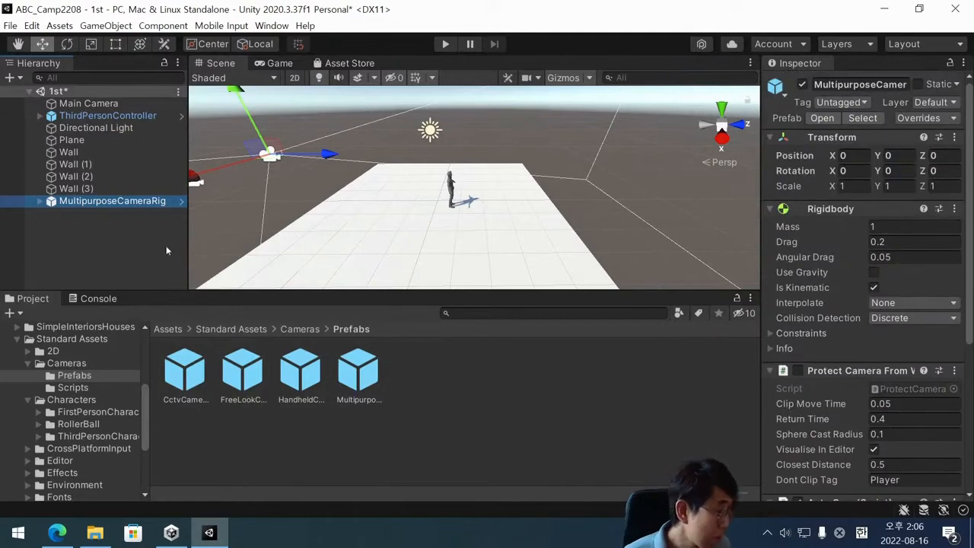
click(132, 211)
click(145, 203)
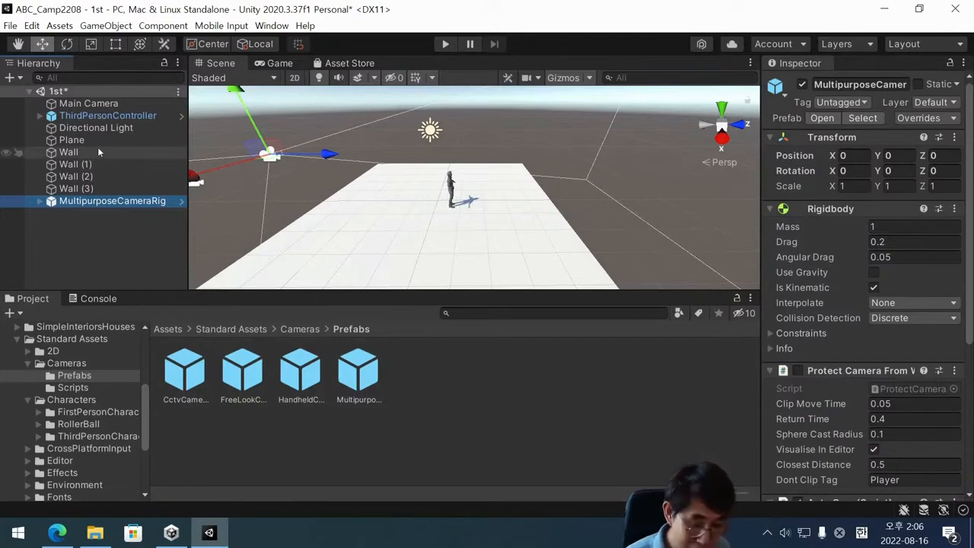
click(452, 46)
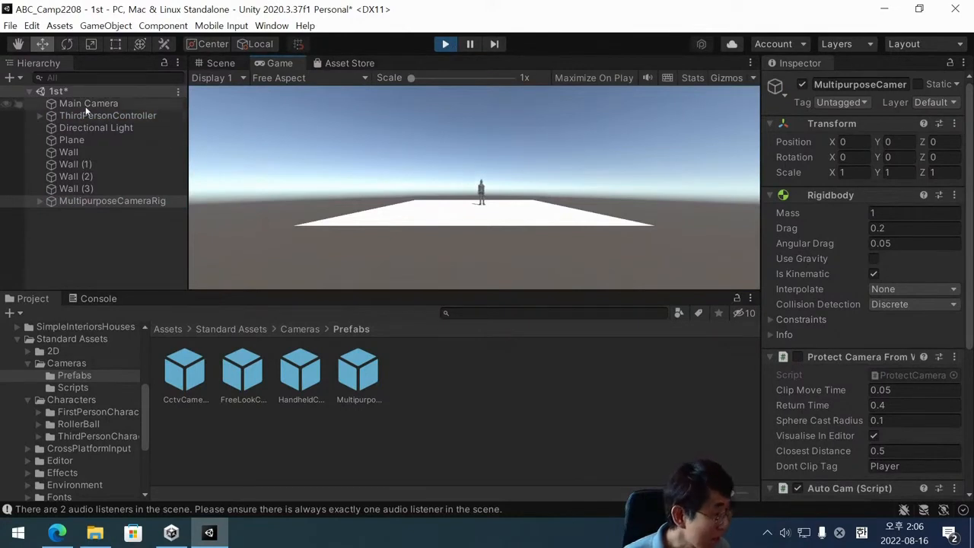
click(445, 44)
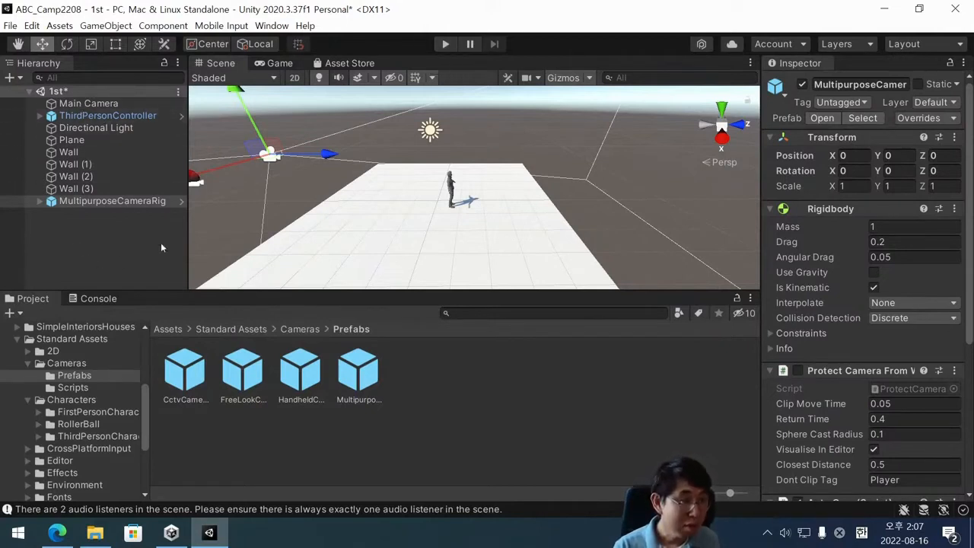
Deactivate the Main Camera object and compare its active state with that of MultipurposeCameraRig.
click(146, 204)
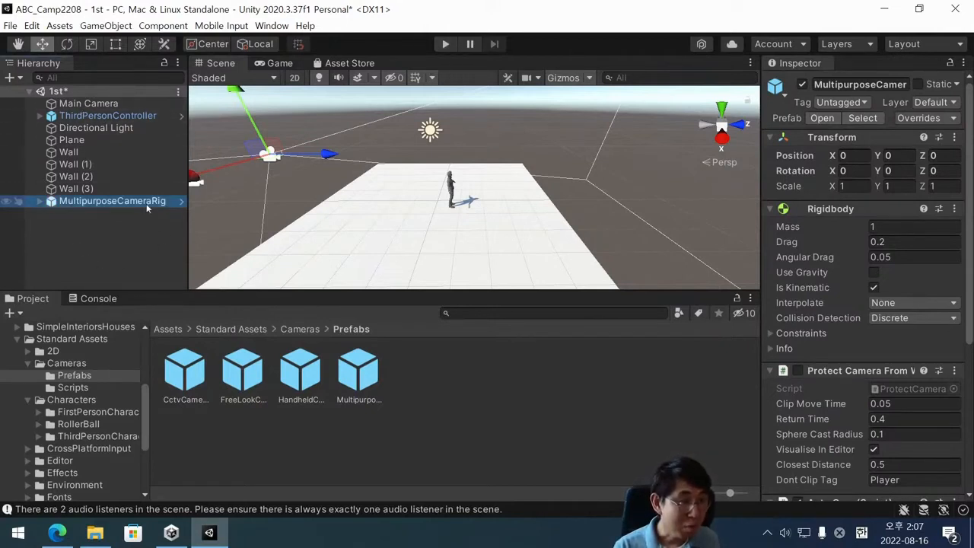
click(107, 102)
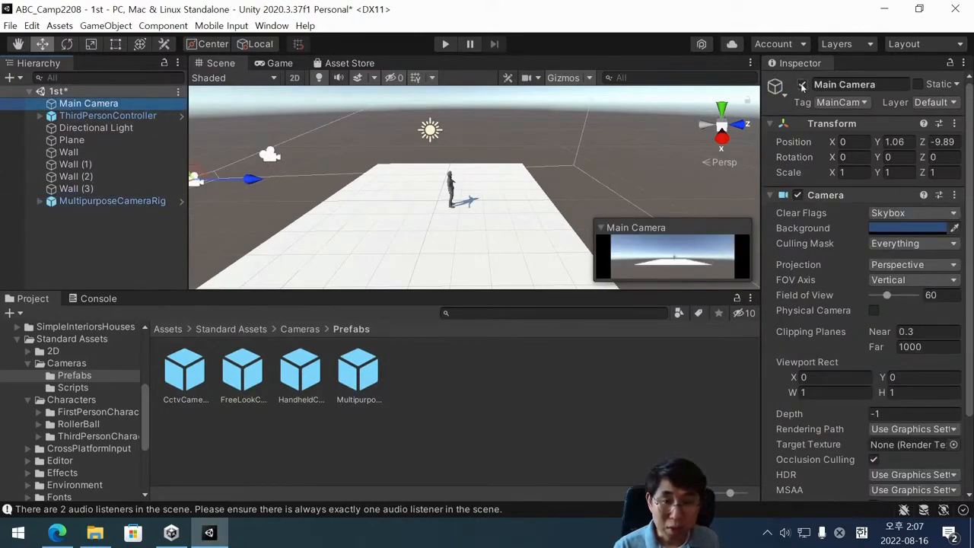
click(98, 106)
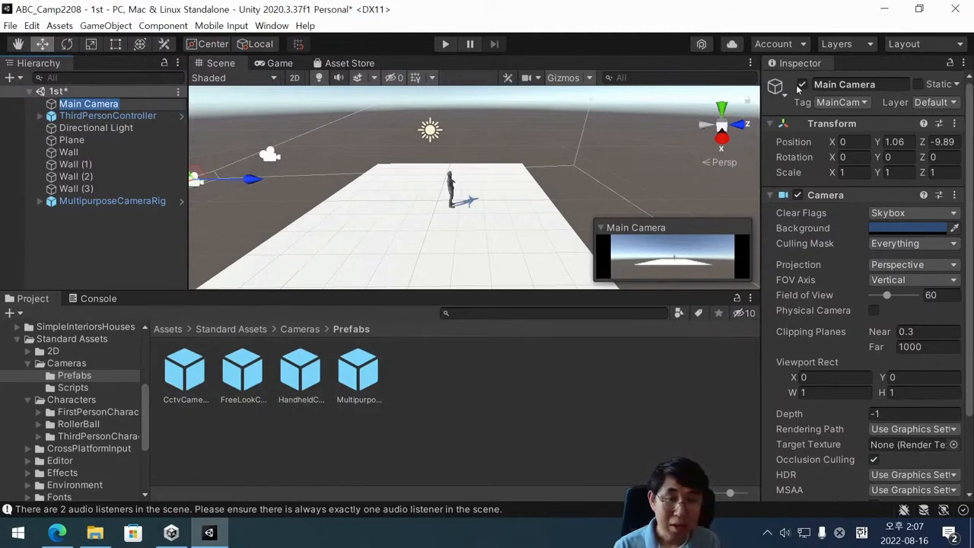
click(115, 104)
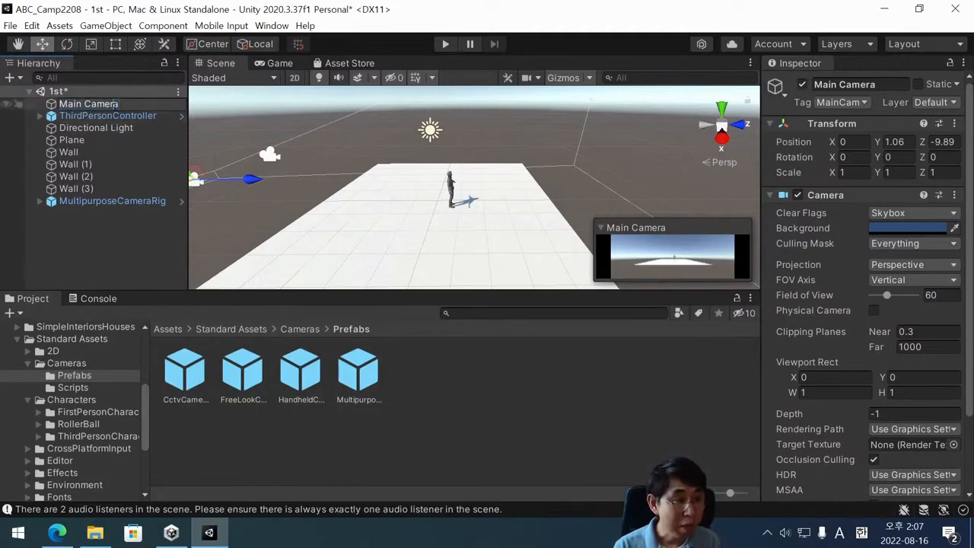
click(131, 123)
click(119, 105)
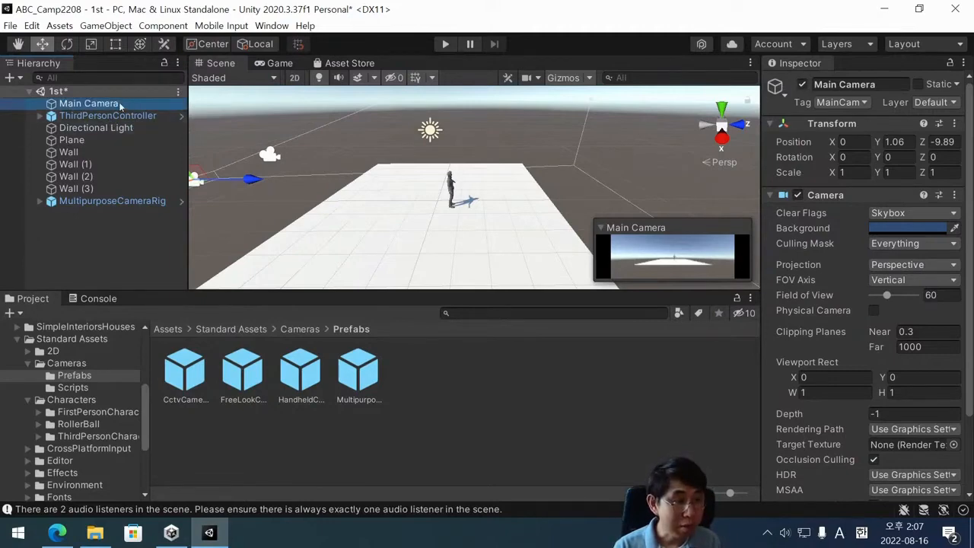
click(802, 84)
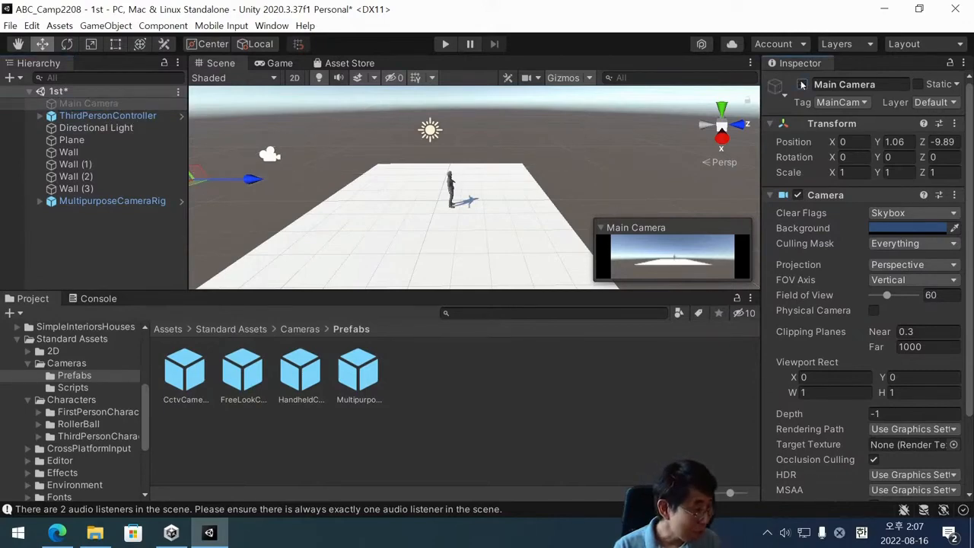
click(802, 85)
click(802, 84)
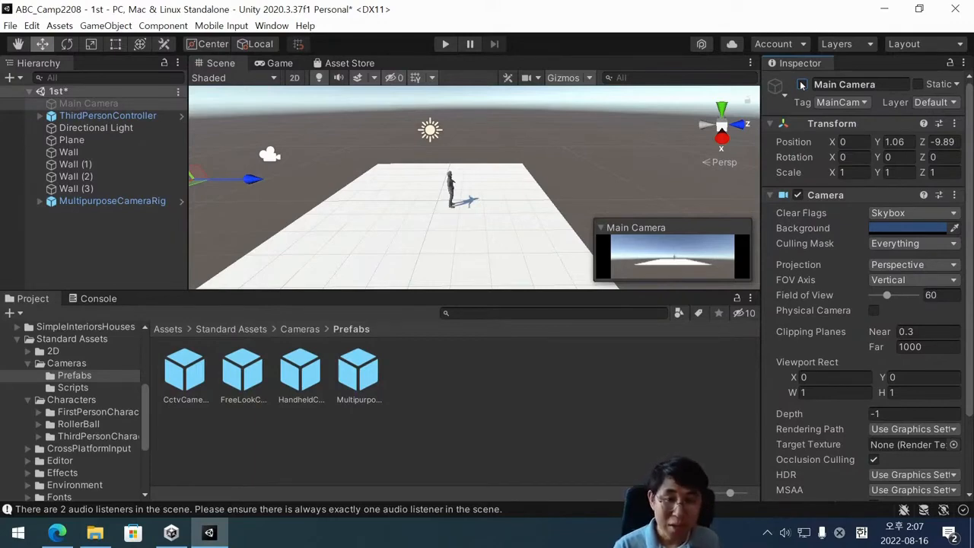
click(83, 201)
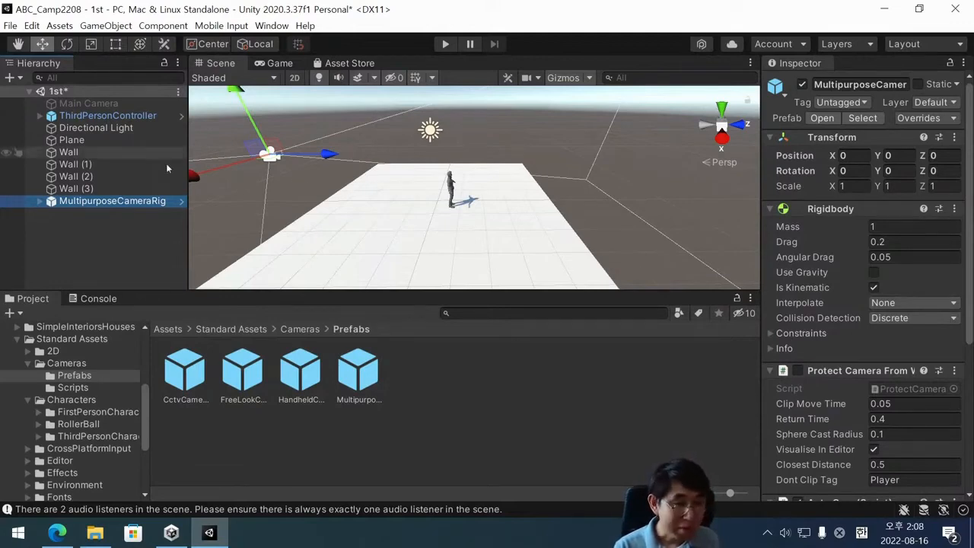
click(116, 102)
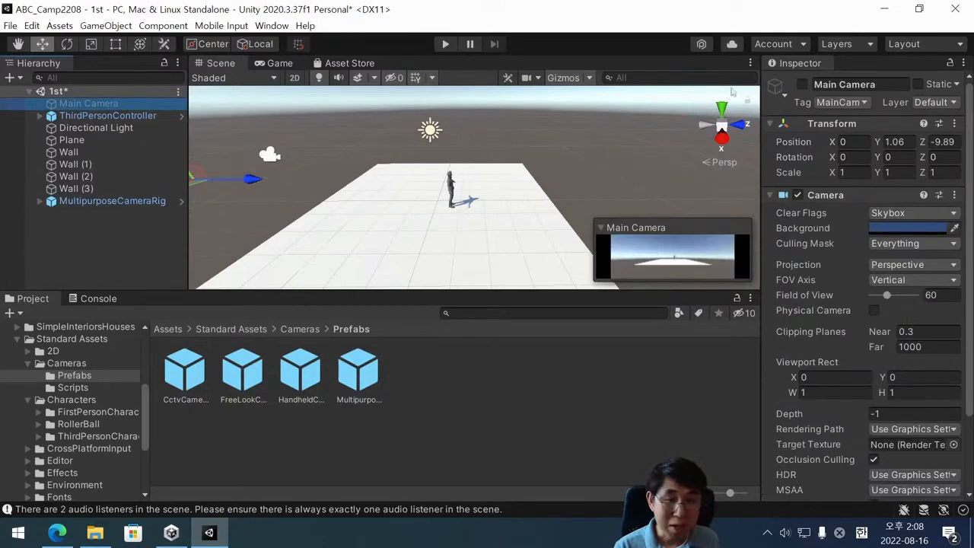
click(145, 201)
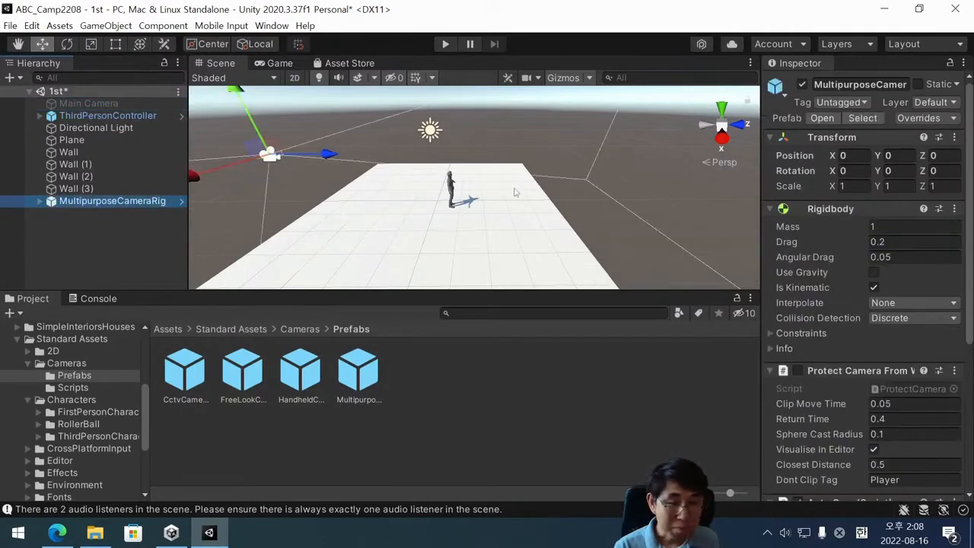
Assign ThirdPersonController as the Target of the Auto Cam script on MultipurposeCameraRig.
click(120, 204)
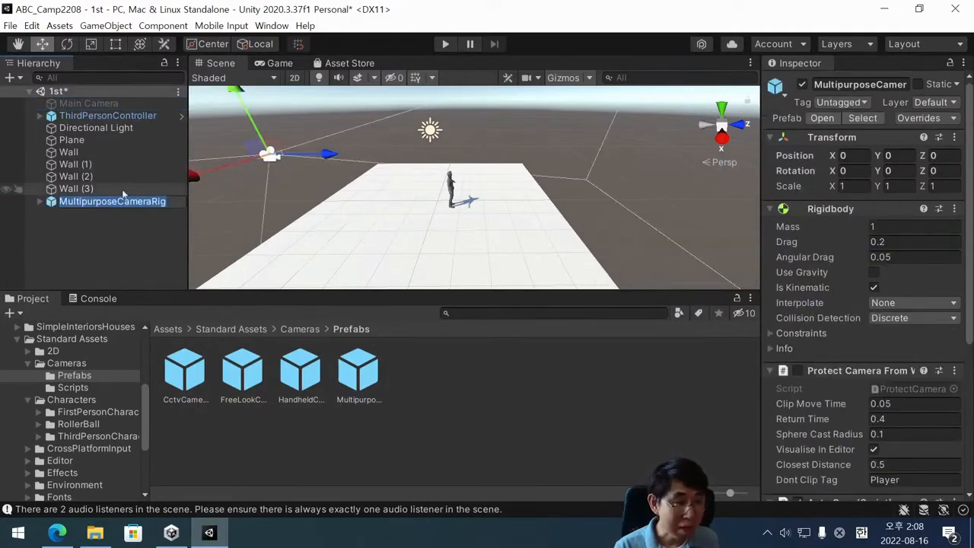
click(119, 210)
click(119, 202)
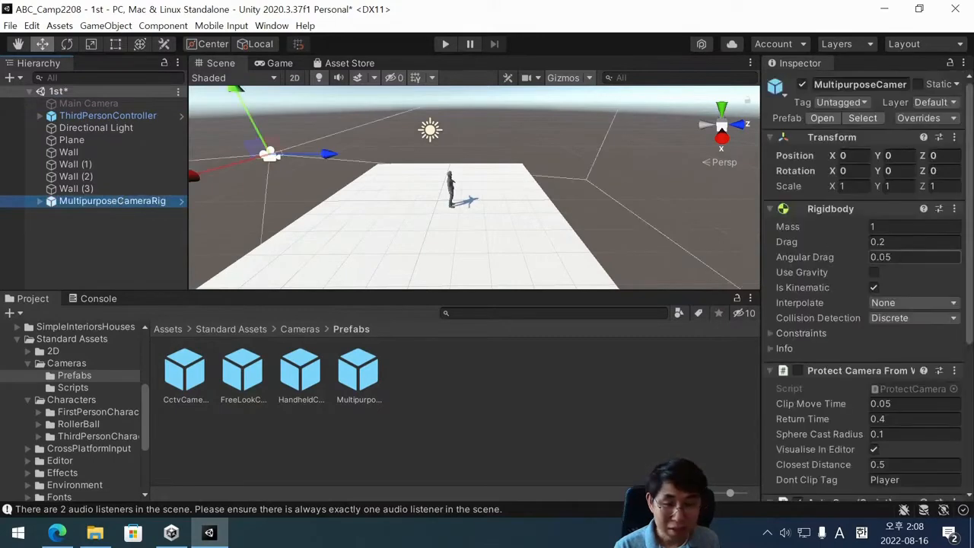
scroll(853, 290, down, 5)
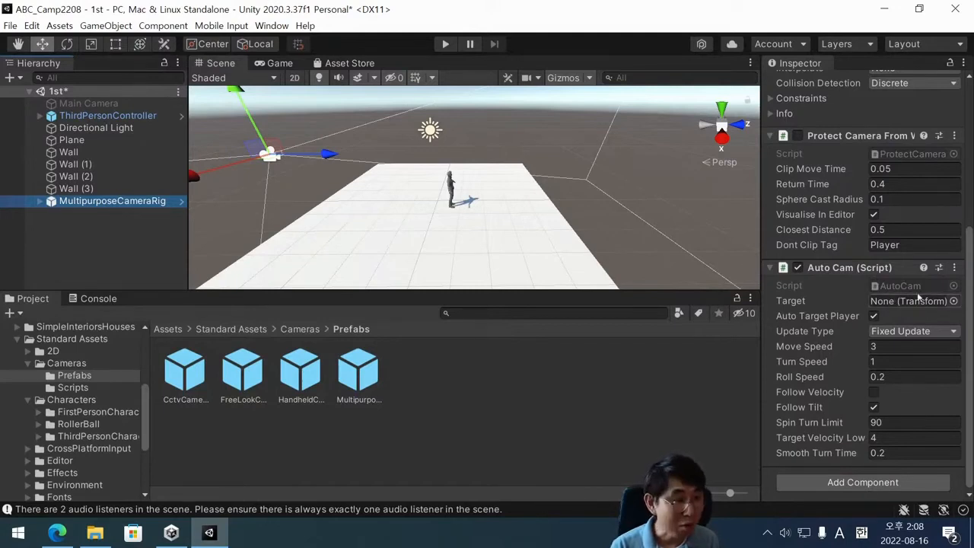
click(105, 216)
click(107, 201)
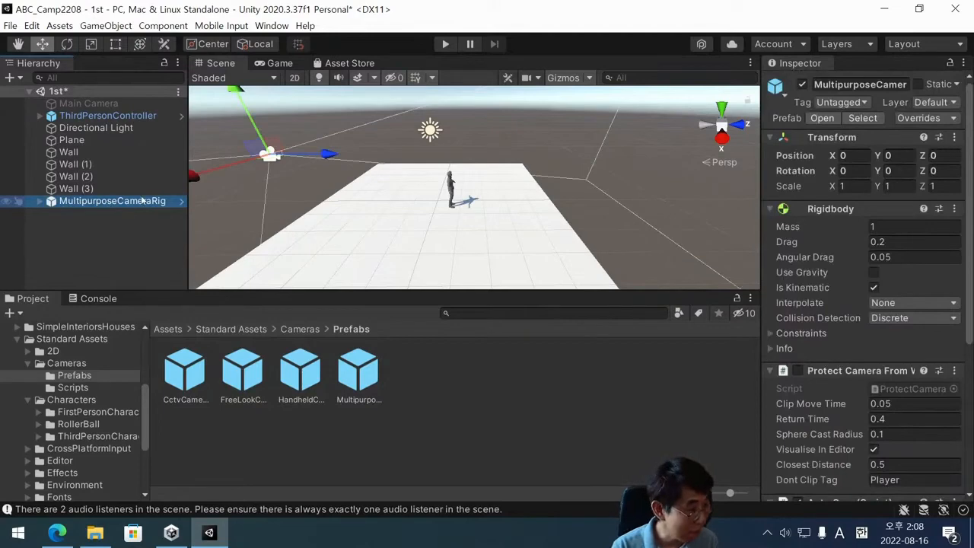
scroll(911, 258, down, 5)
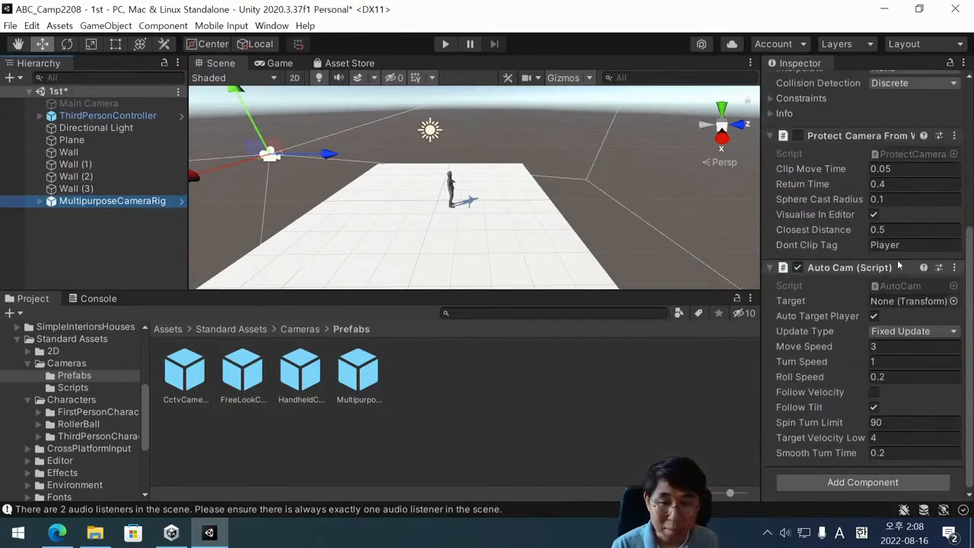
scroll(899, 264, up, 5)
scroll(832, 230, down, 5)
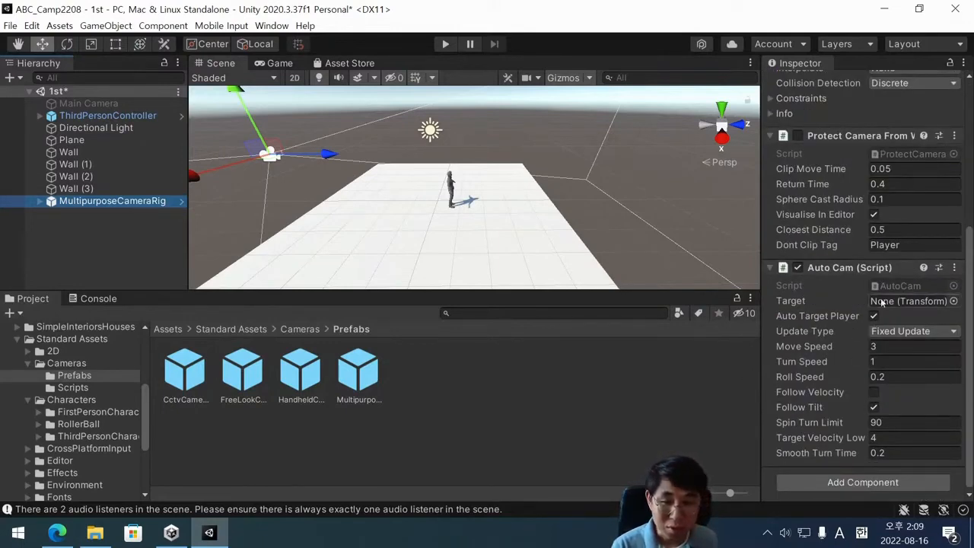
drag(90, 113, 915, 303)
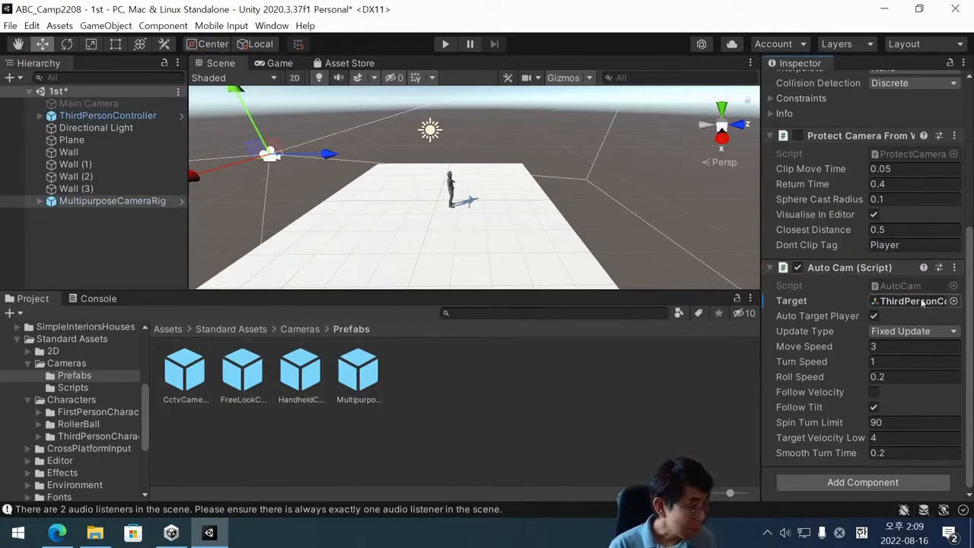
Play-test the scene by walking the character around with the following camera, and stop play mode.
click(446, 44)
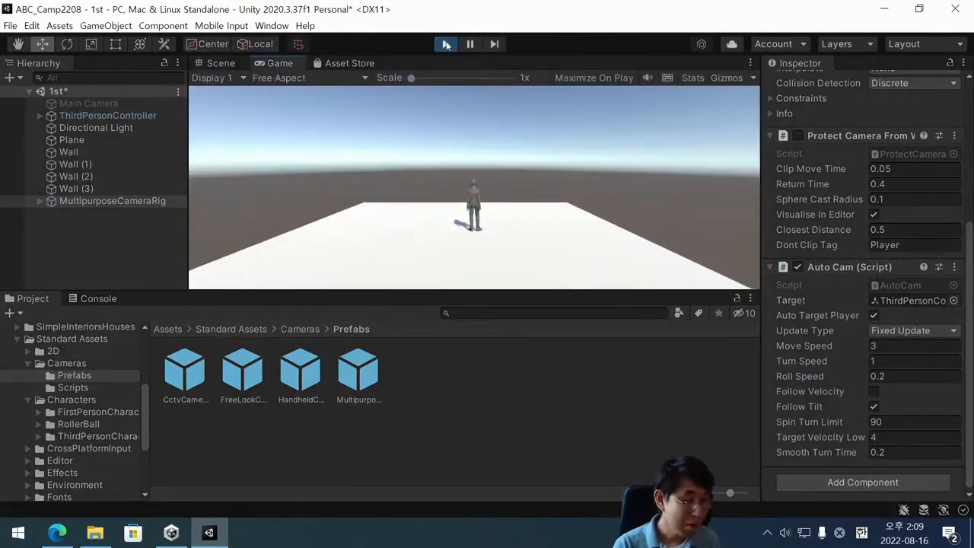
key(w)
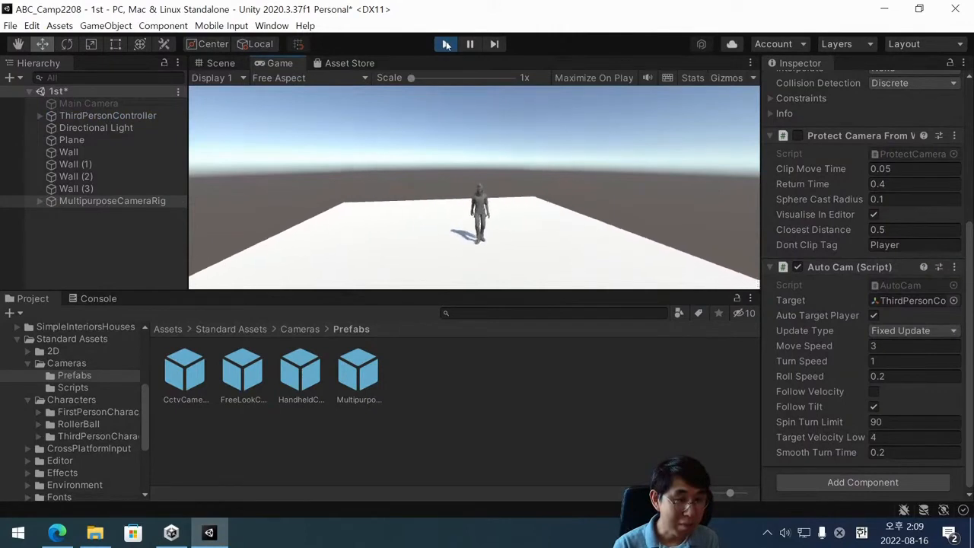
key(a)
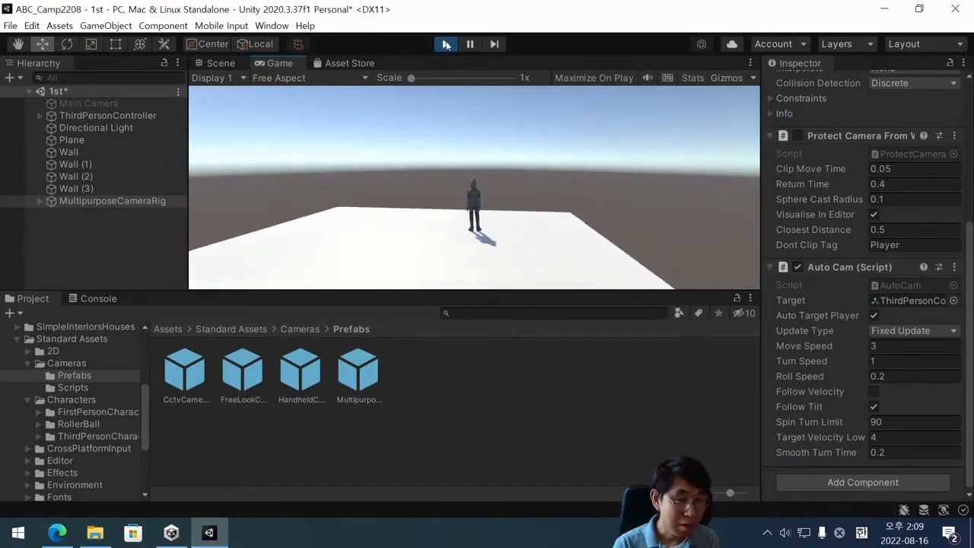
click(446, 44)
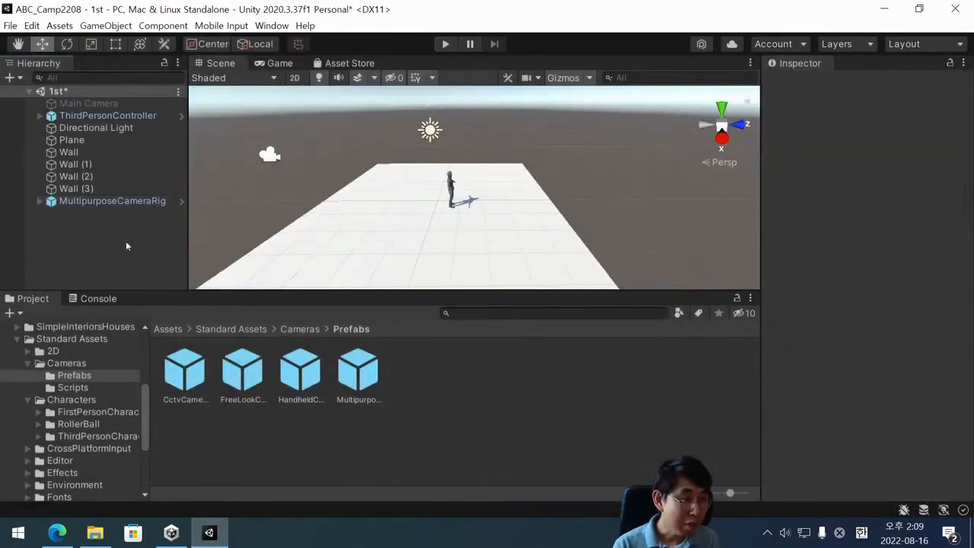
Expand MultipurposeCameraRig and examine the hierarchy and Transform settings of its Pivot and MainCamera children.
click(98, 201)
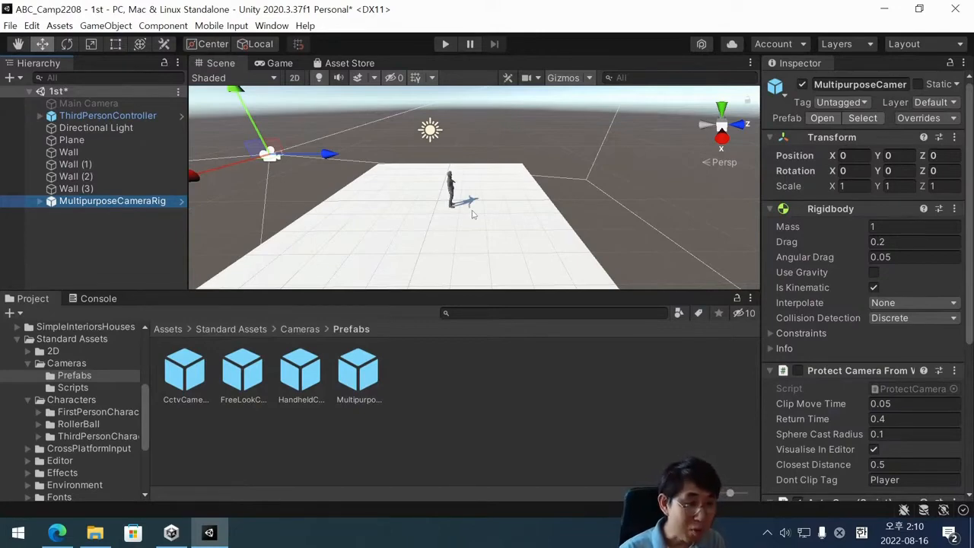
click(41, 201)
click(51, 213)
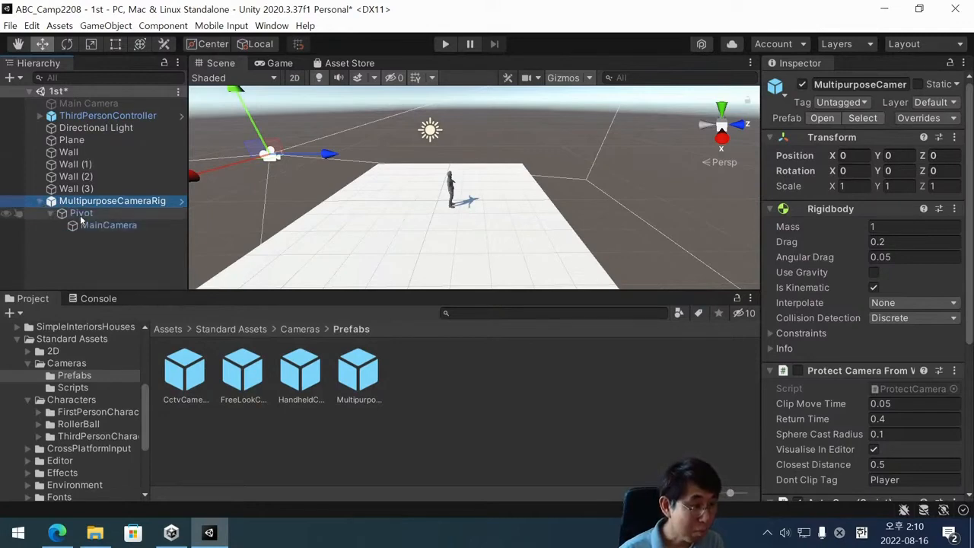
click(81, 214)
click(91, 226)
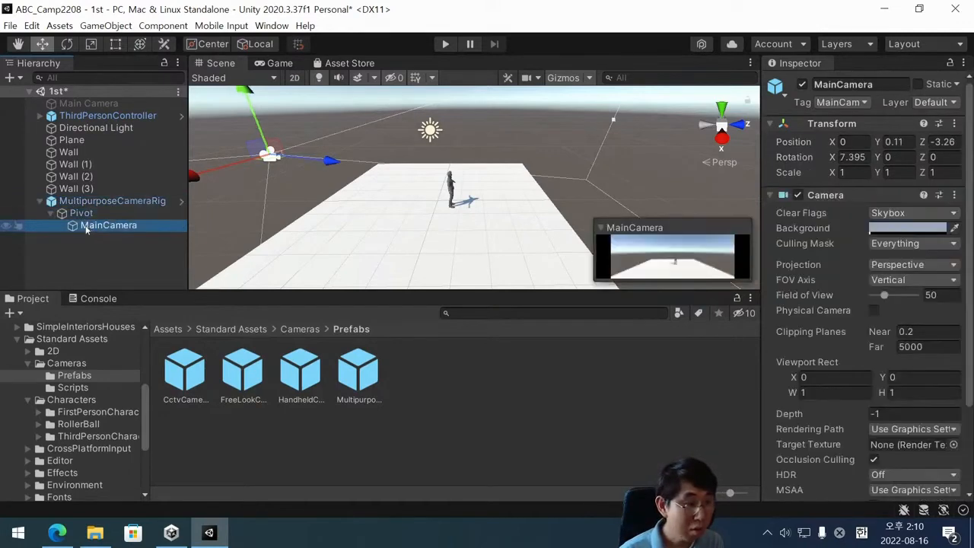
click(95, 214)
click(106, 225)
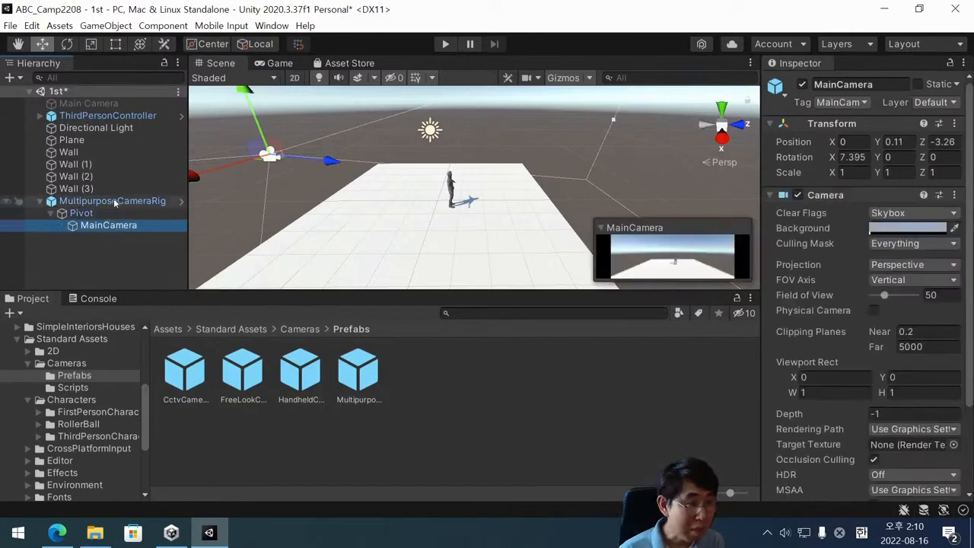
click(106, 201)
click(81, 213)
click(46, 201)
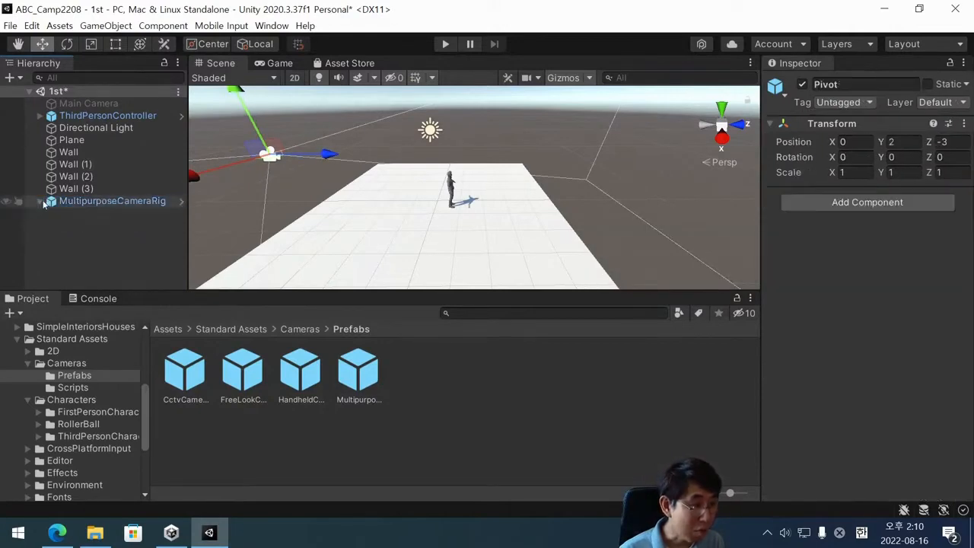
click(45, 201)
click(90, 213)
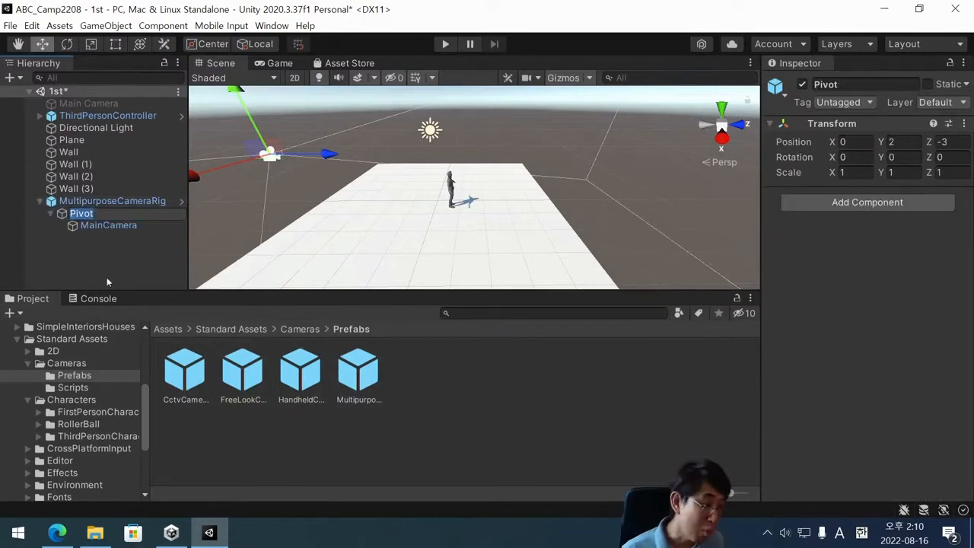
click(107, 277)
click(92, 214)
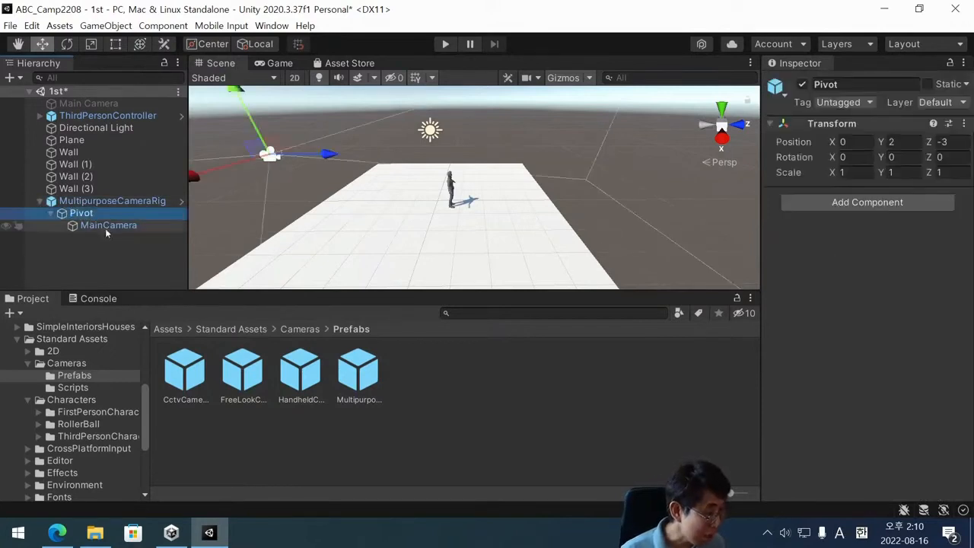
click(85, 204)
click(61, 213)
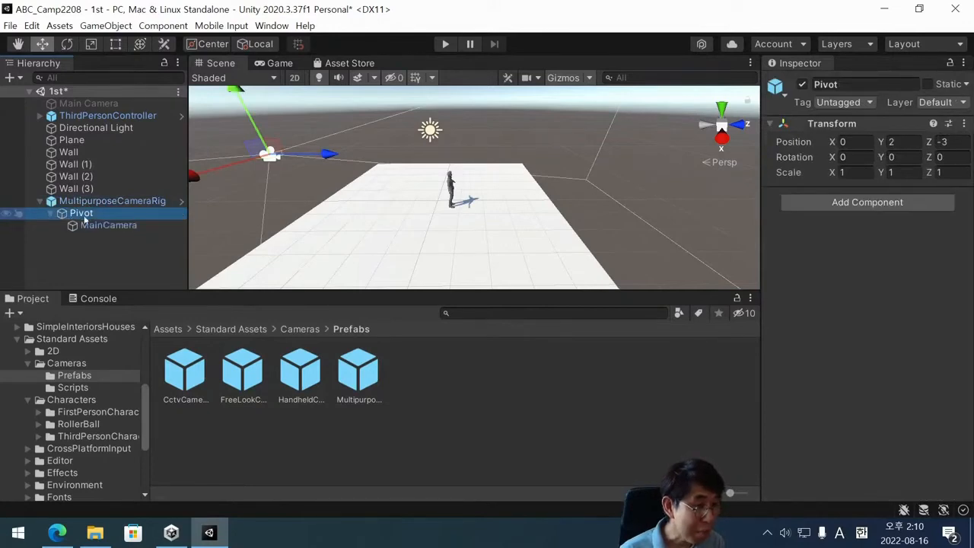
click(95, 225)
Set the Z position of the camera rig's Pivot to -1 and briefly play-test the closer view.
click(82, 213)
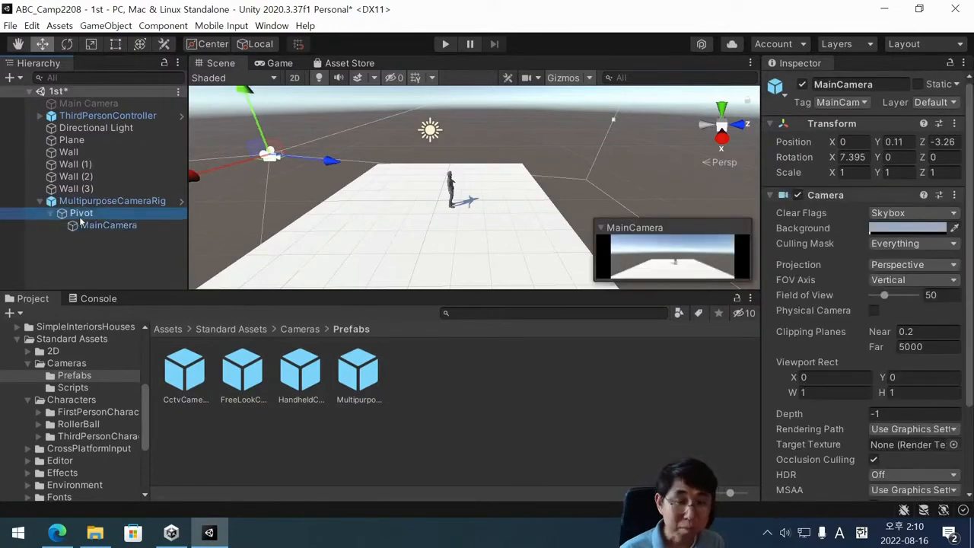
click(944, 142)
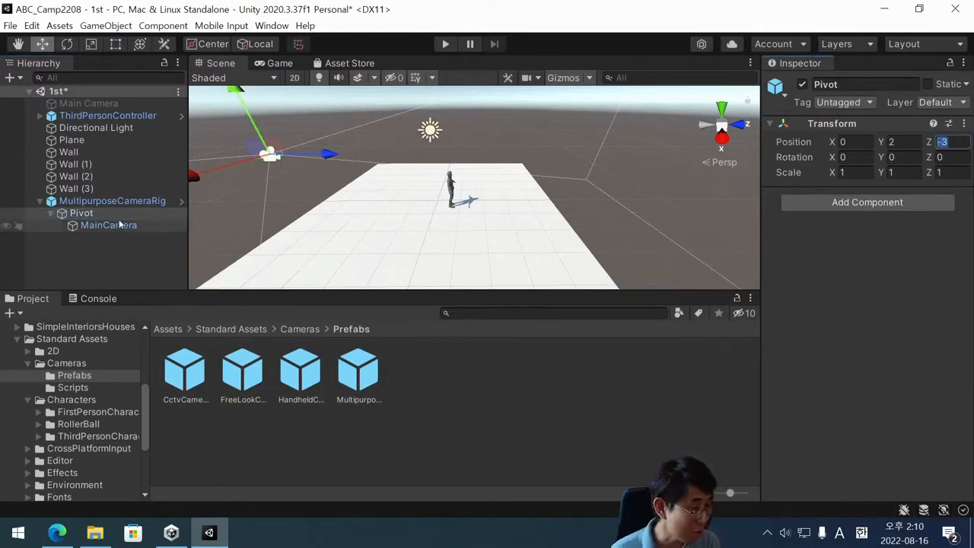
text(-1)
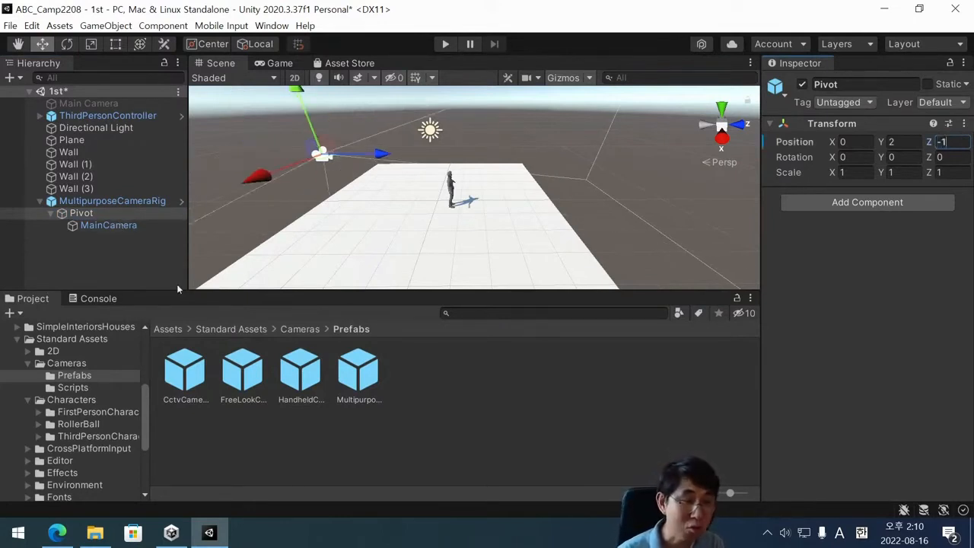
click(443, 44)
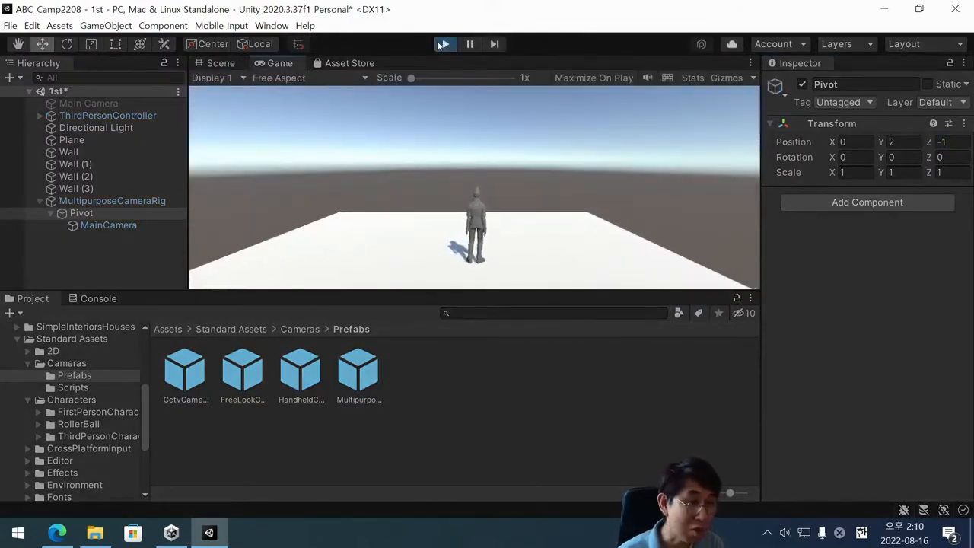
click(444, 44)
Set Pivot's Z position to -3 after trying -2, and collapse the children of MultipurposeCameraRig.
click(964, 142)
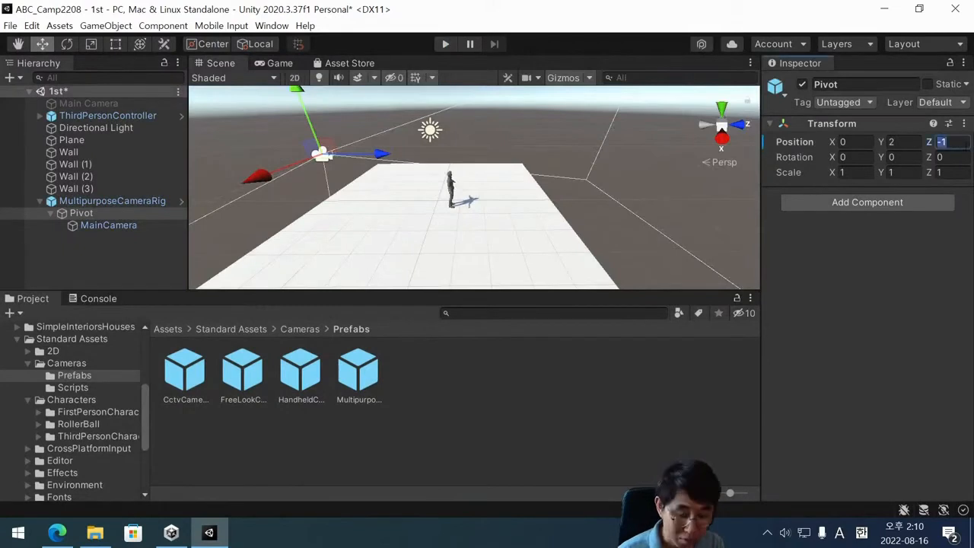
text(-2)
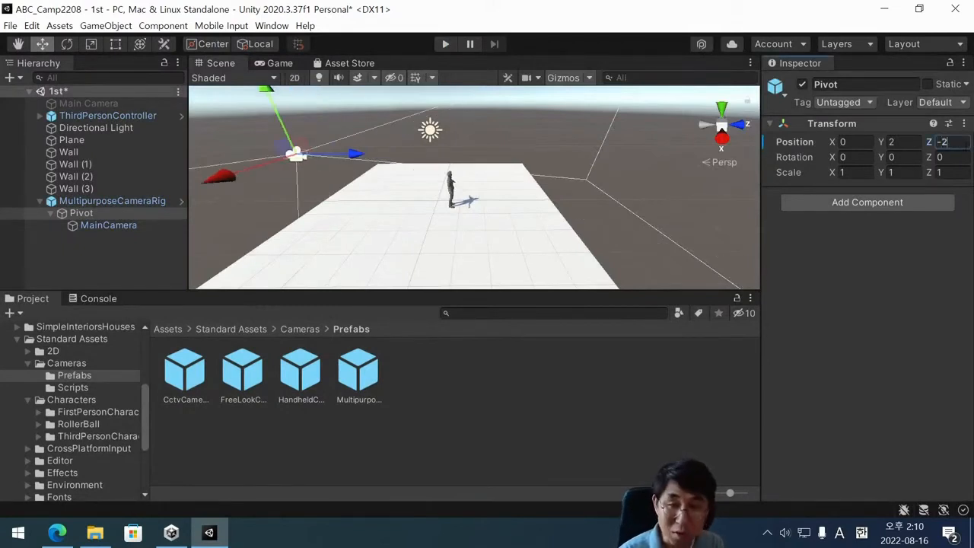
key(BackSpace)
text(3)
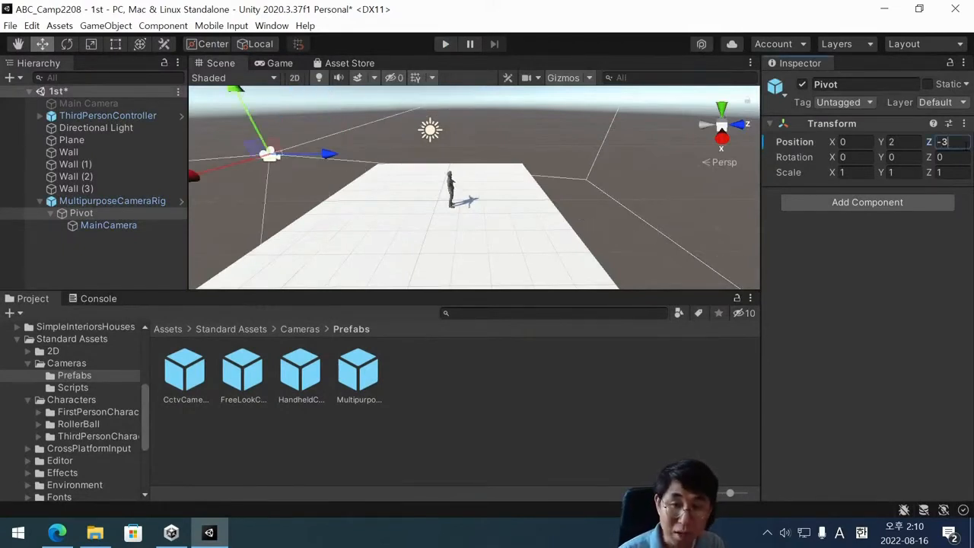
key(Return)
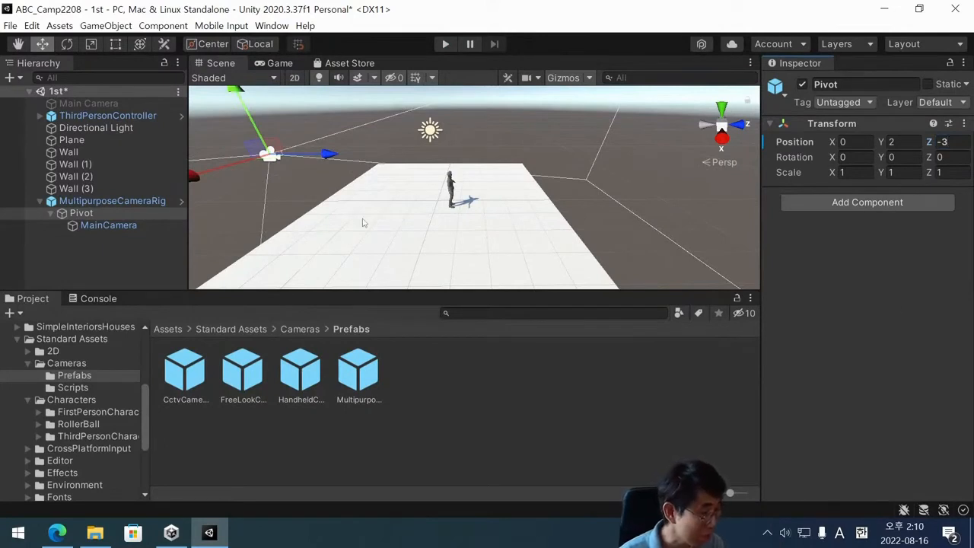
click(40, 201)
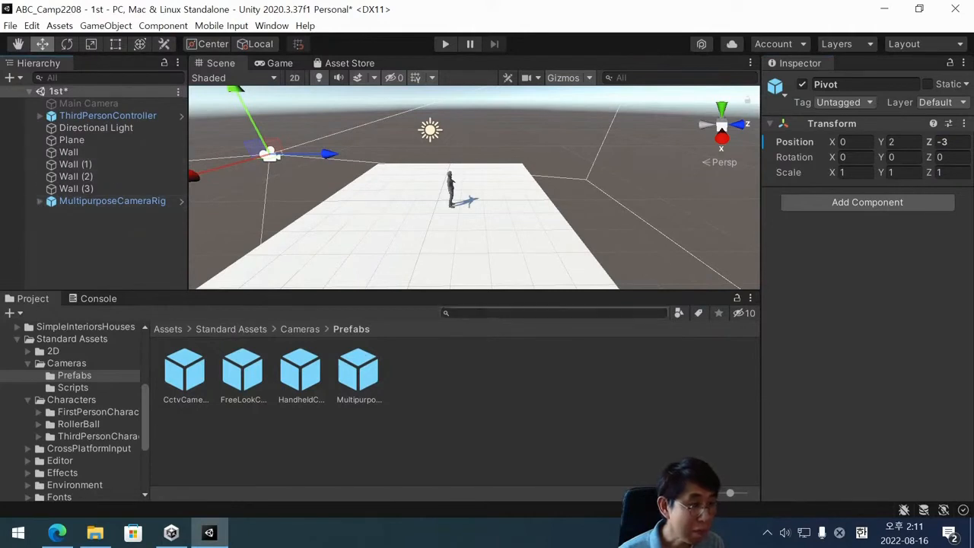
Inspect the plane and ThirdPersonController from behind in the Scene view, and save the 1st scene.
scroll(491, 188, down, 1)
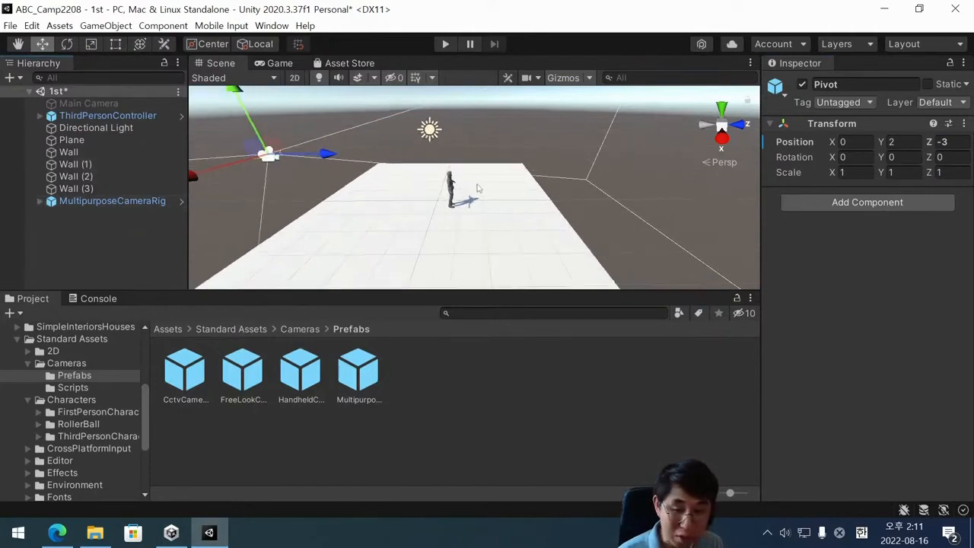
mouse_move(500, 197)
alt+mouse_down()
mouse_move(502, 252)
mouse_move(503, 197)
mouse_move(399, 194)
mouse_move(513, 211)
alt+mouse_up()
alt+drag(418, 223, 510, 232)
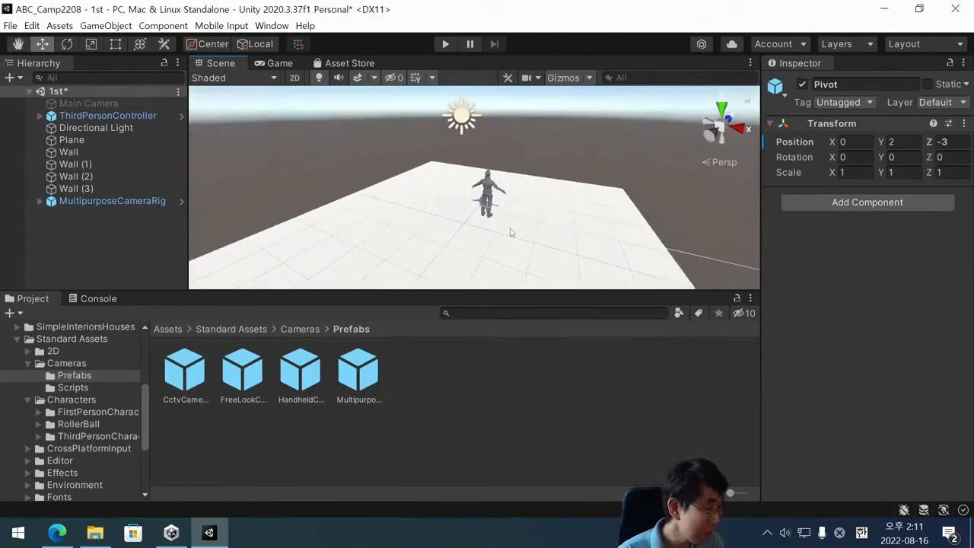
scroll(550, 245, down, 2)
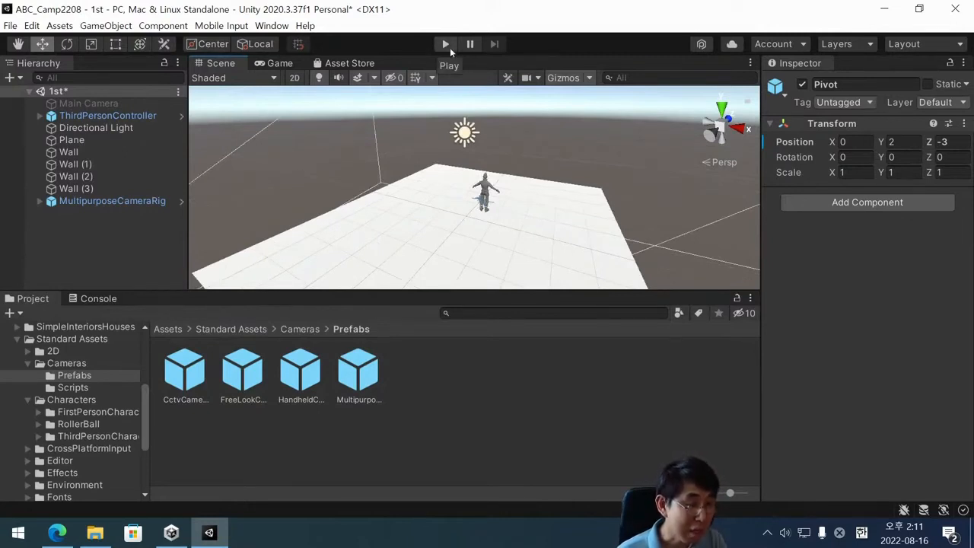
scroll(474, 121, down, 2)
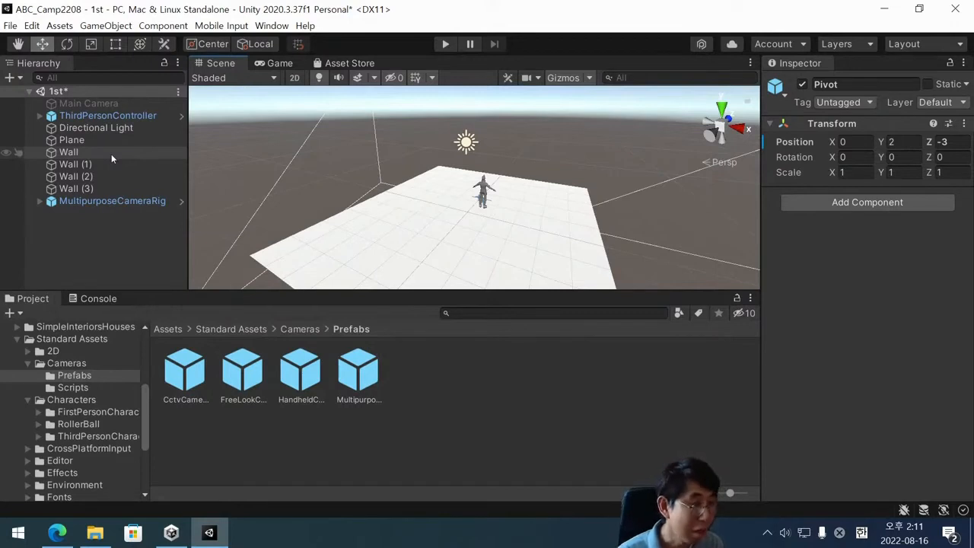
click(110, 115)
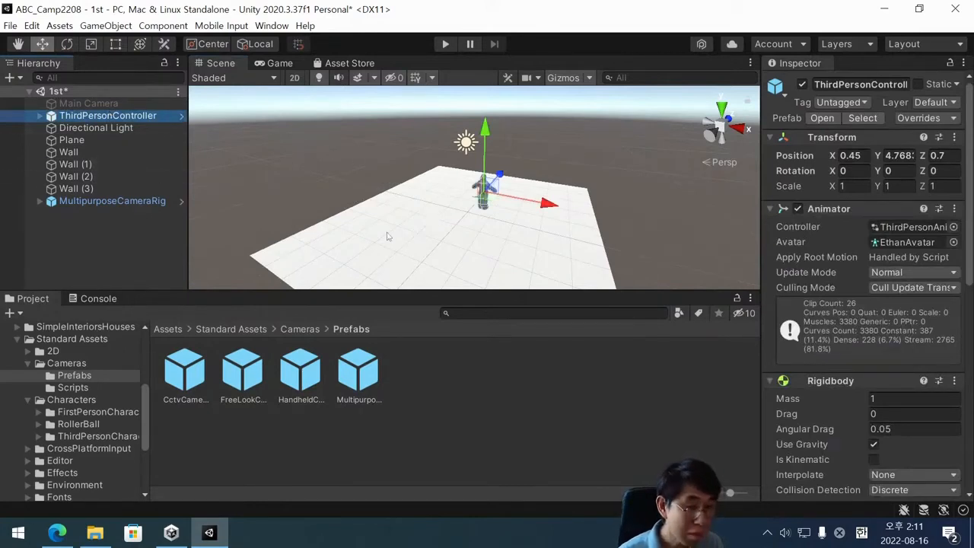
alt+drag(389, 236, 479, 233)
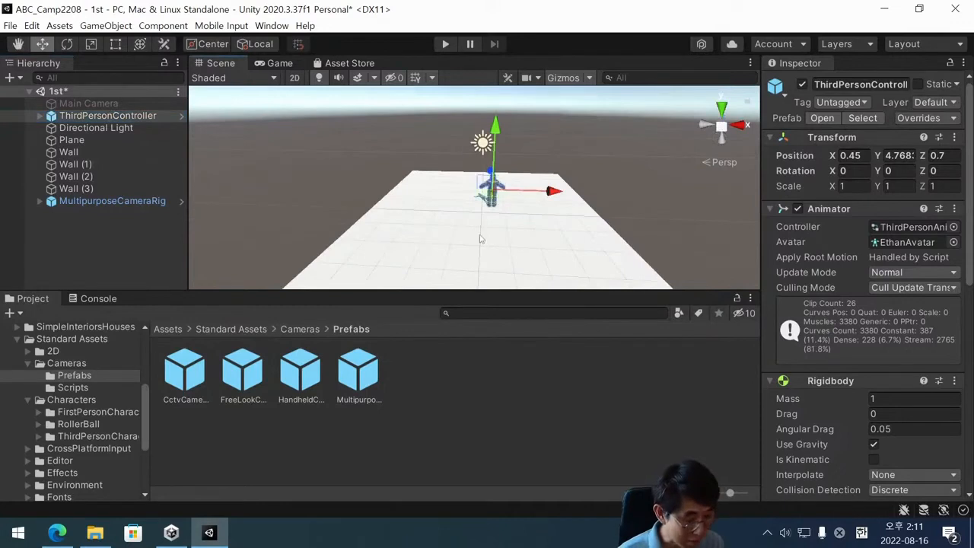
key(ctrl+s)
scroll(479, 237, up, 1)
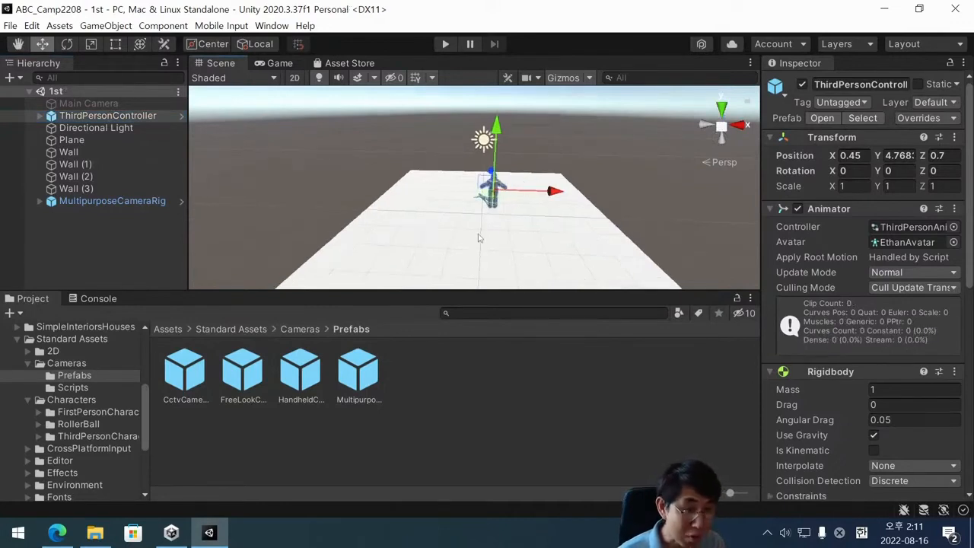
scroll(479, 238, down, 2)
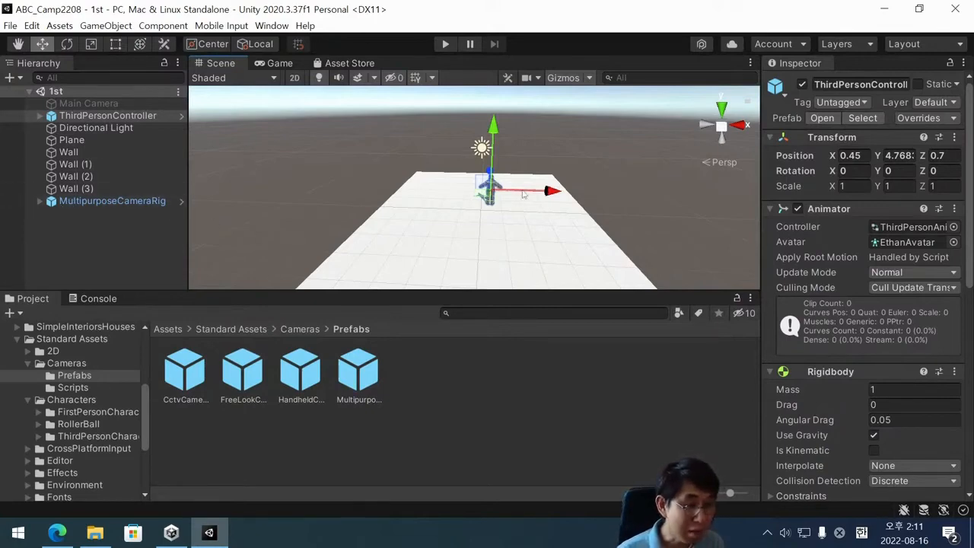
scroll(552, 220, up, 1)
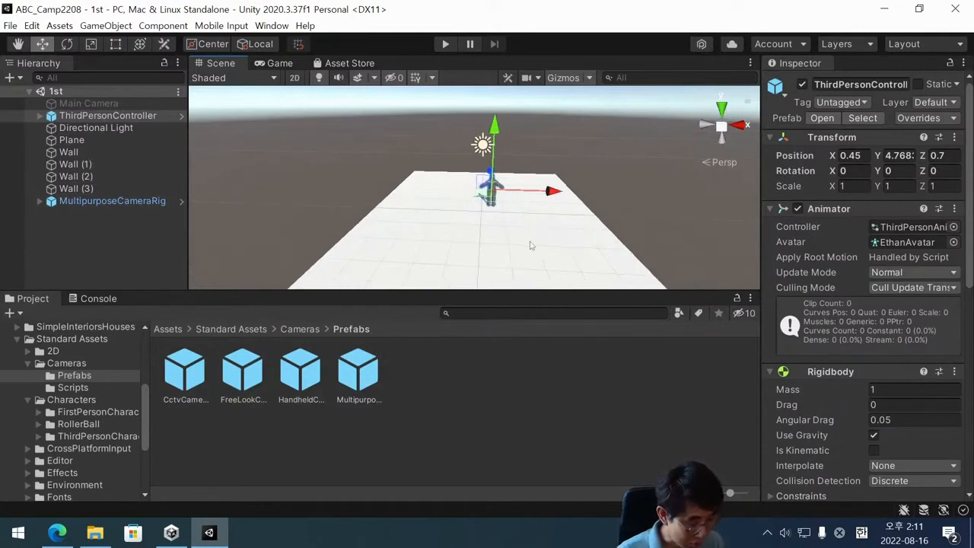
alt+drag(531, 245, 195, 252)
scroll(504, 222, up, 5)
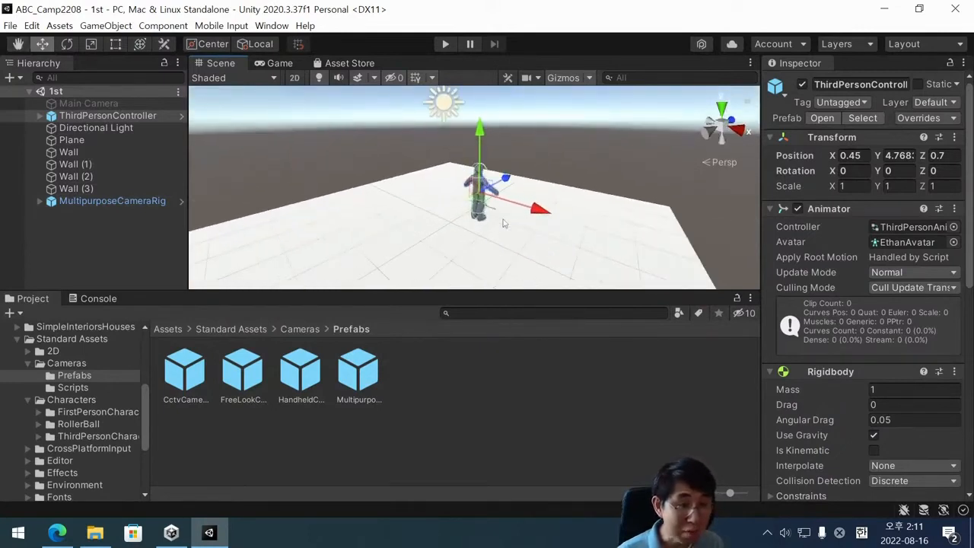
scroll(504, 222, down, 3)
alt+drag(531, 220, 467, 186)
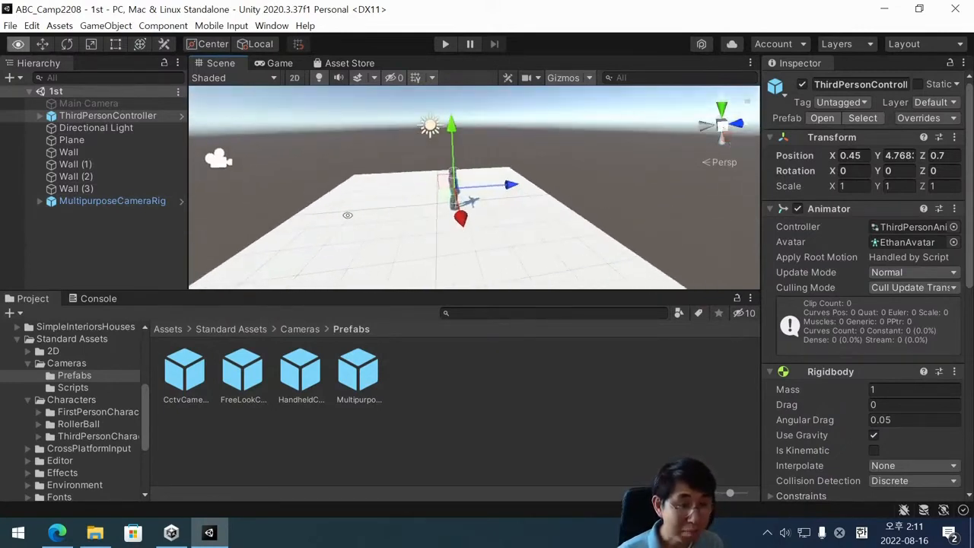
middle_drag(467, 186, 442, 184)
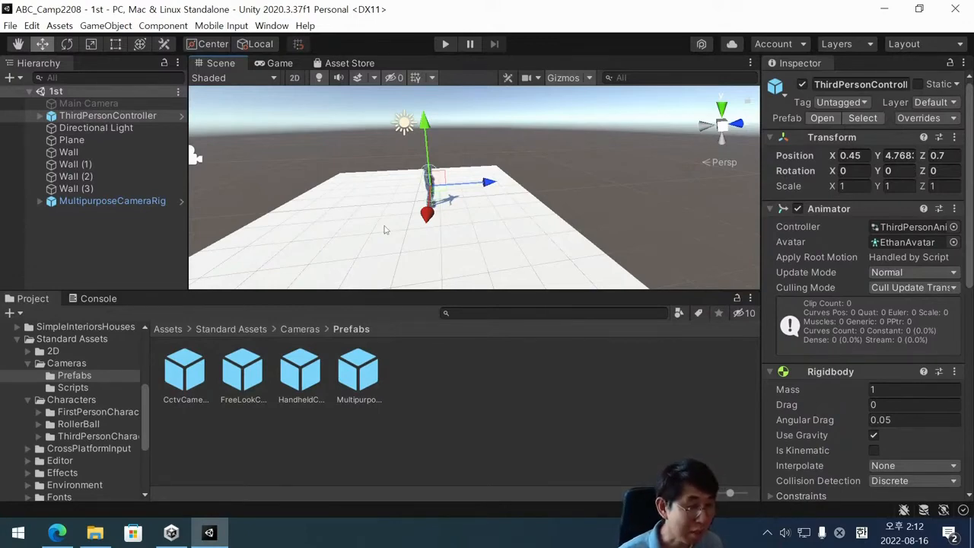
Collapse the Cameras and Characters subfolders and the Standard Assets folder in the project's folder tree.
click(28, 363)
click(28, 375)
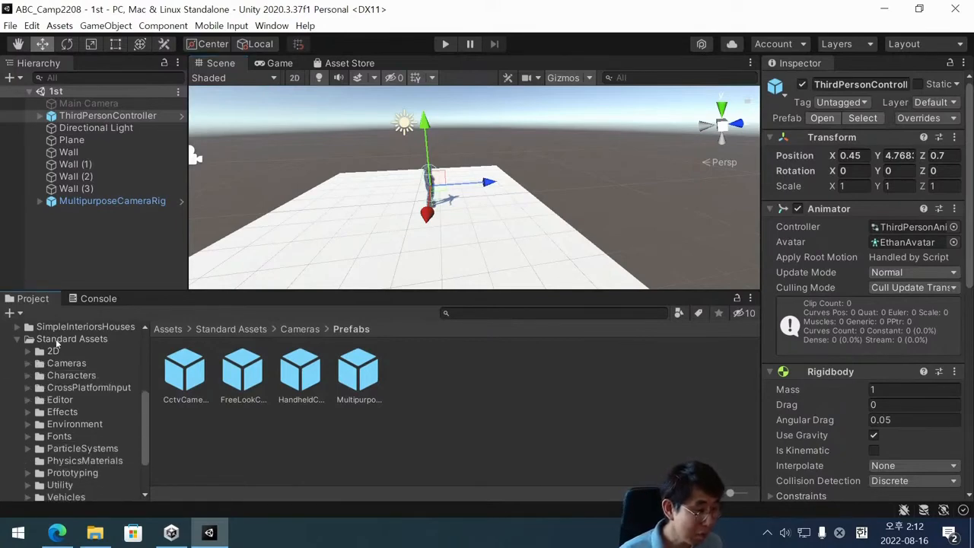
scroll(68, 417, down, 3)
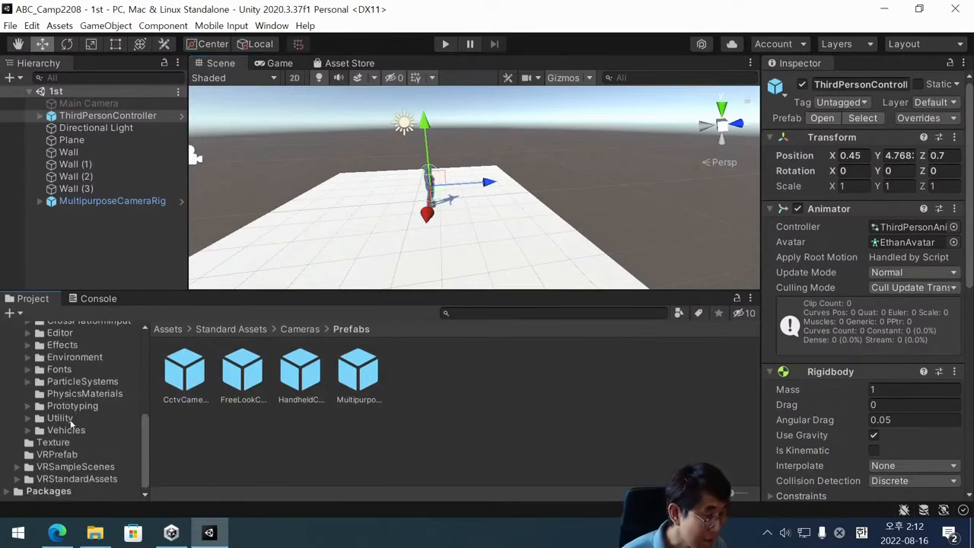
scroll(70, 425, up, 2)
scroll(90, 431, up, 2)
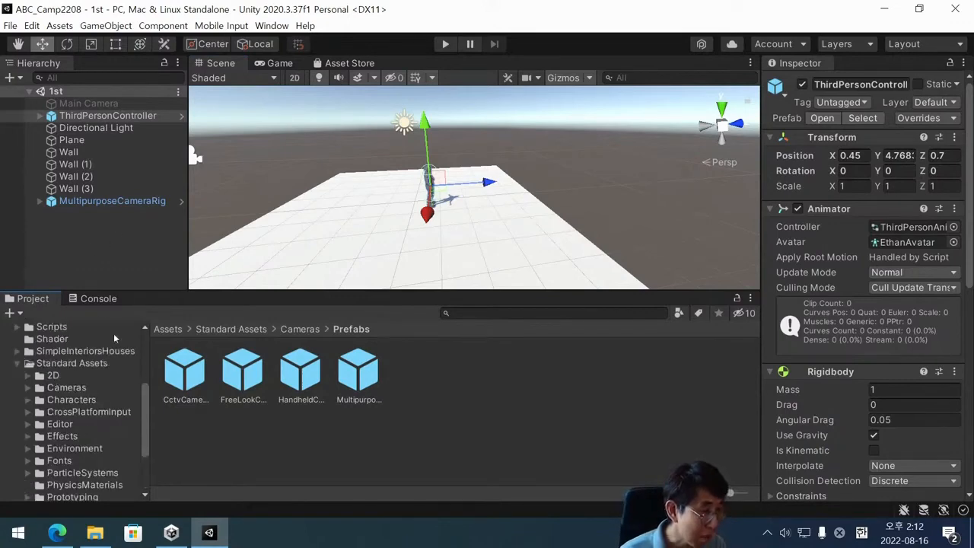
click(18, 364)
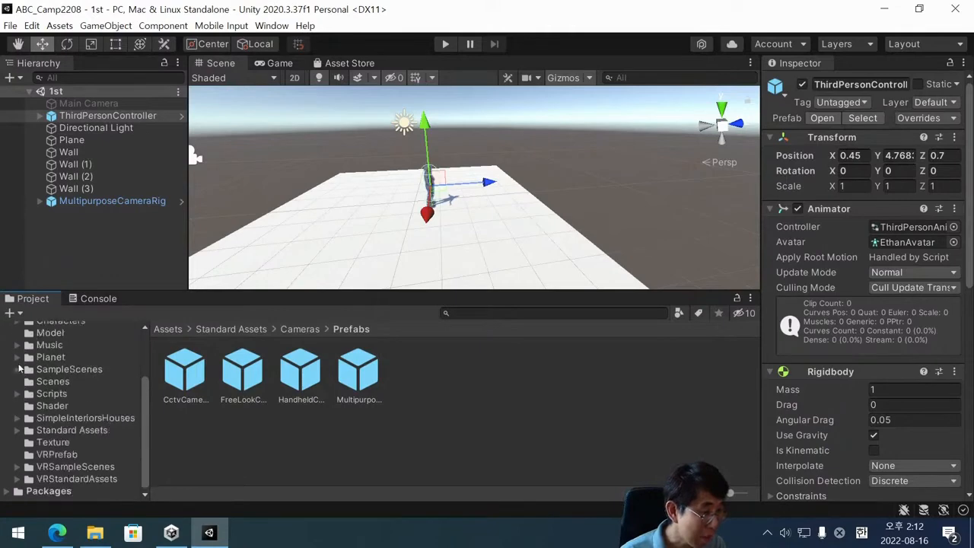
Open the Prefabs folder inside the SimpleInteriorsHouses asset folder.
click(70, 419)
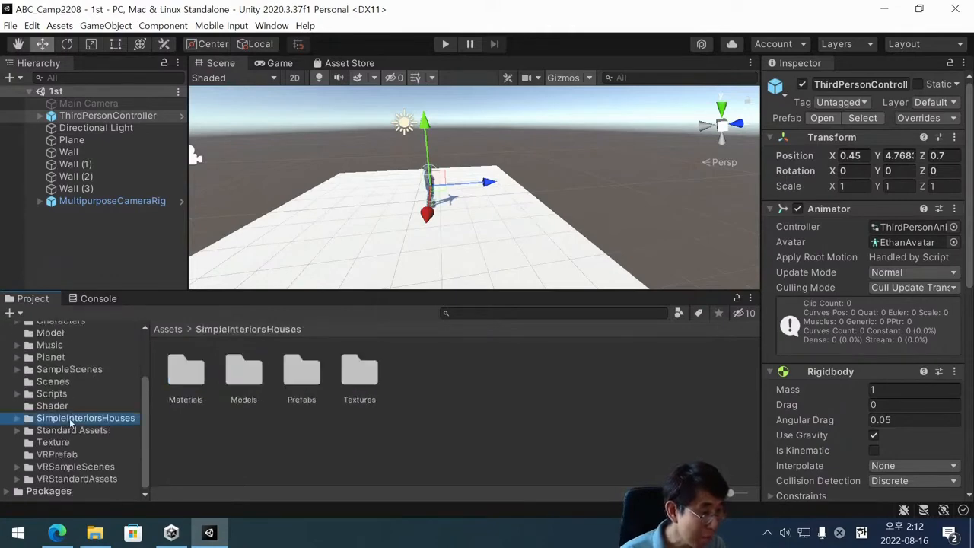
click(46, 431)
click(50, 419)
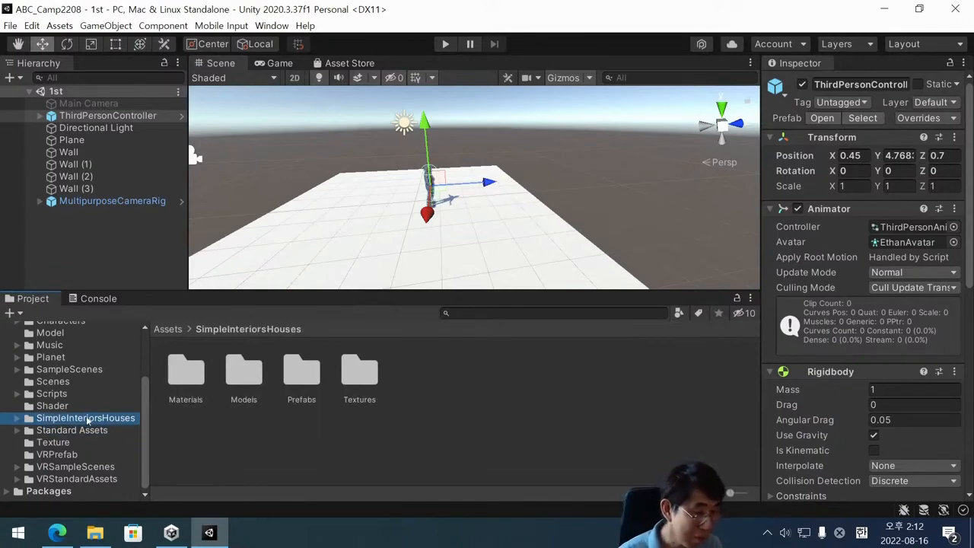
double_click(314, 373)
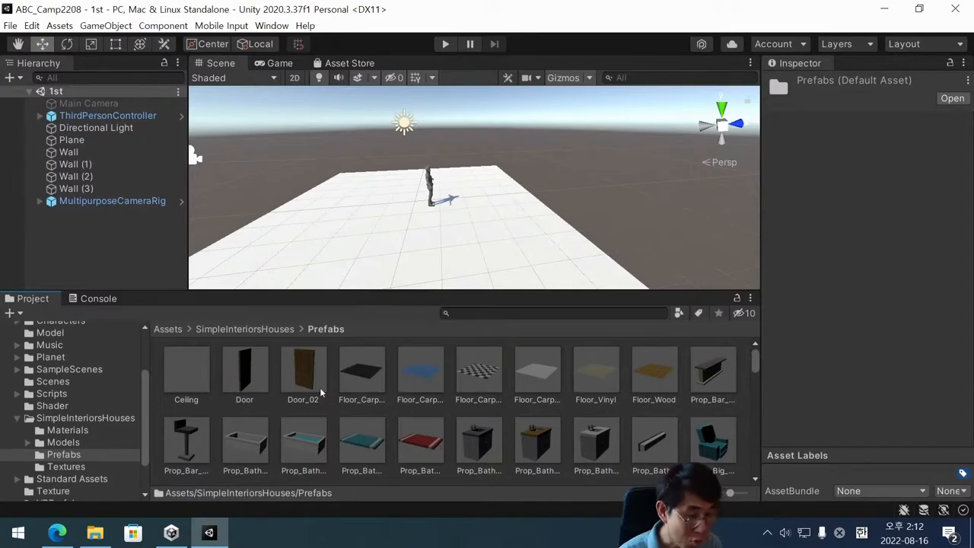
Find the Prop_Chair_01 prefab among the furniture and place it on the plane near ThirdPersonController, at about X 2.6, Z 0.46.
scroll(352, 389, down, 5)
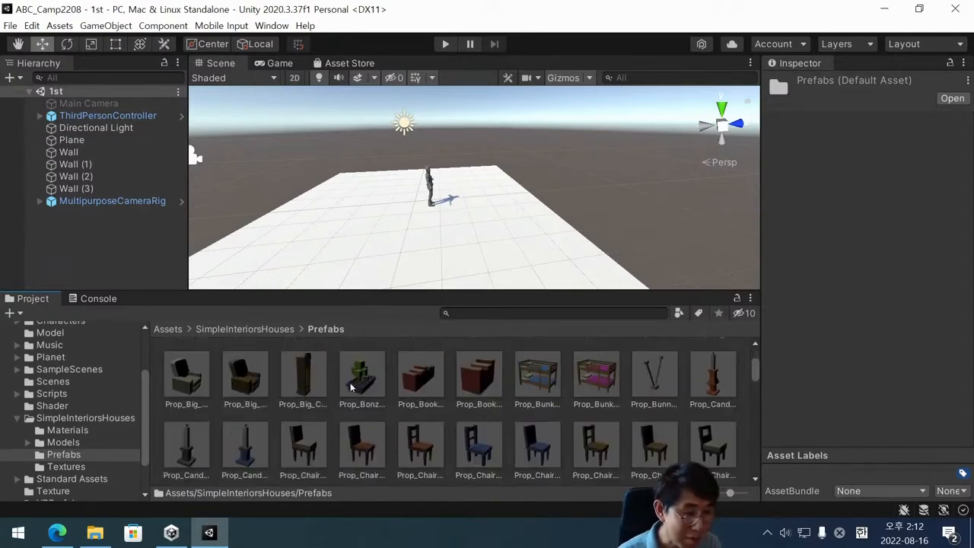
right_click(351, 388)
scroll(351, 387, down, 2)
click(311, 407)
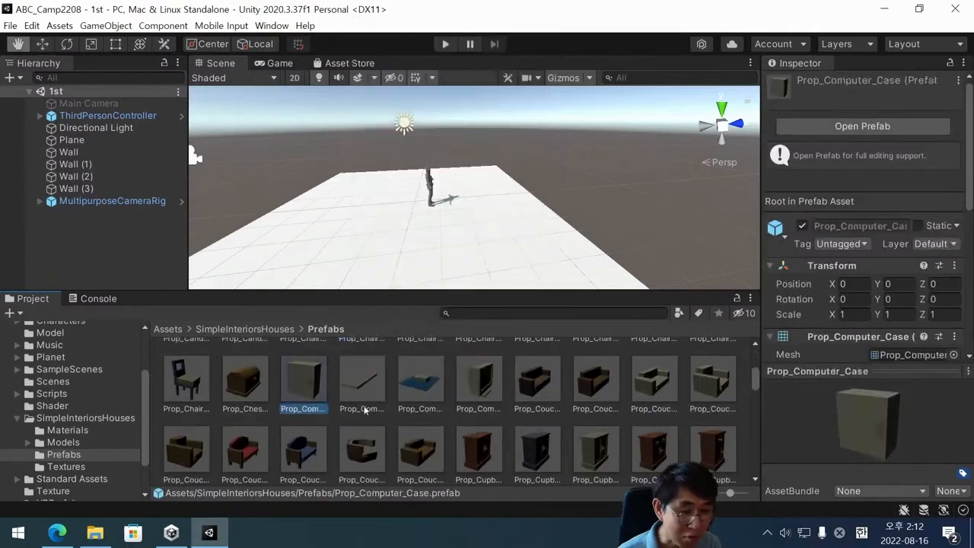
scroll(365, 409, down, 1)
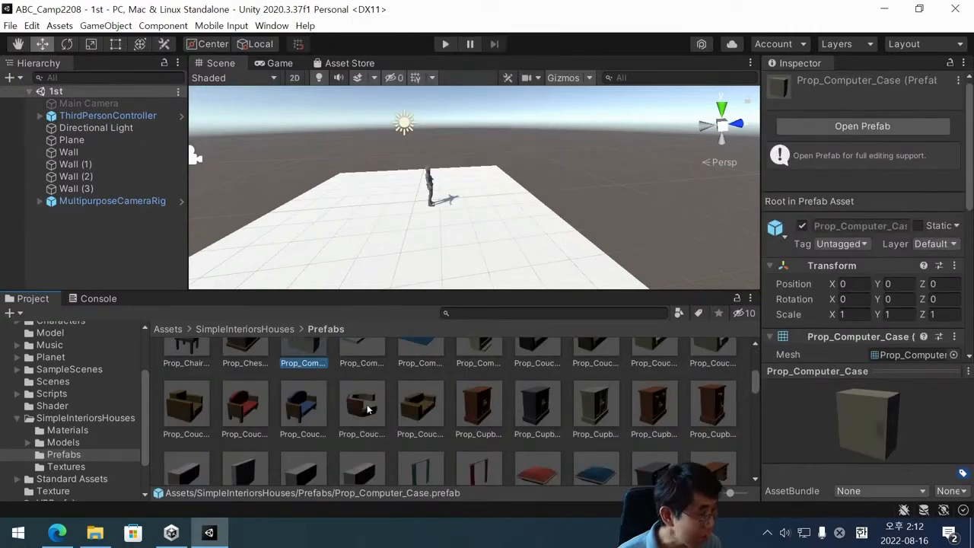
scroll(364, 411, down, 2)
scroll(360, 413, up, 2)
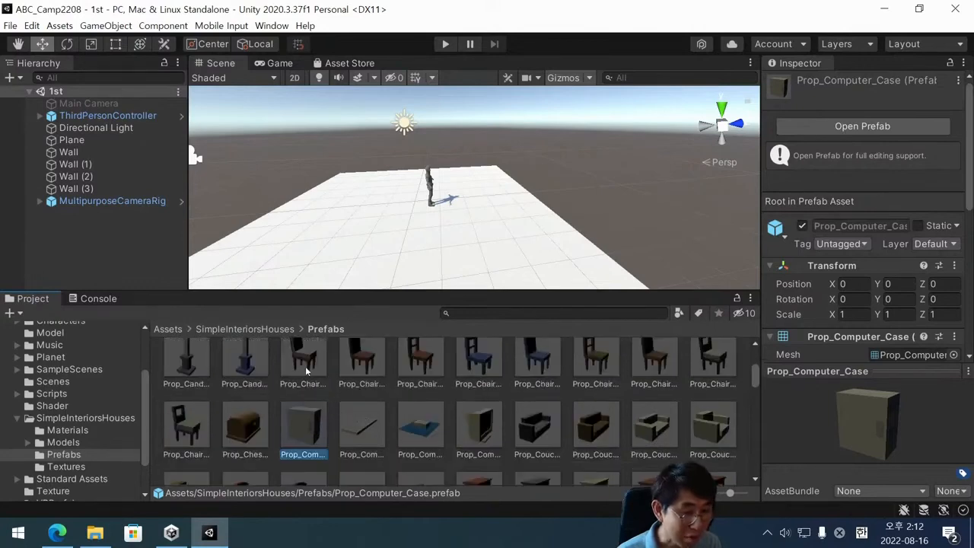
drag(309, 367, 424, 246)
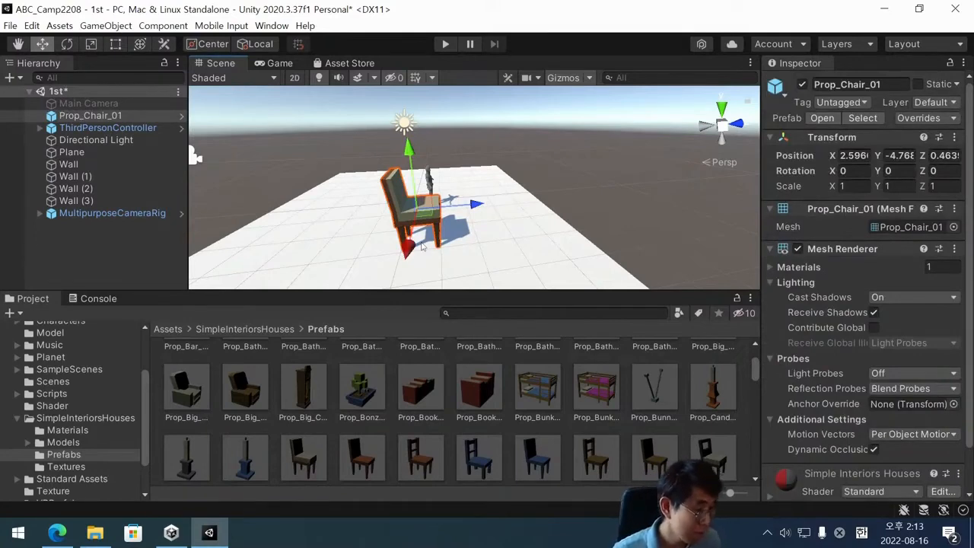
Set the scale of Prop_Chair_01 to 0.5 on X, Y and Z, and save the 1st scene.
scroll(459, 202, down, 3)
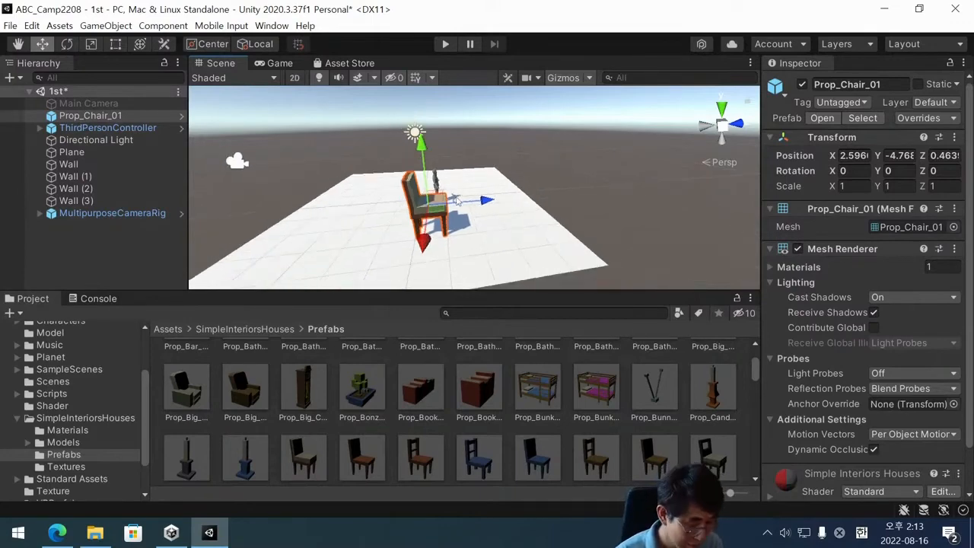
alt+drag(491, 203, 301, 216)
scroll(302, 216, up, 5)
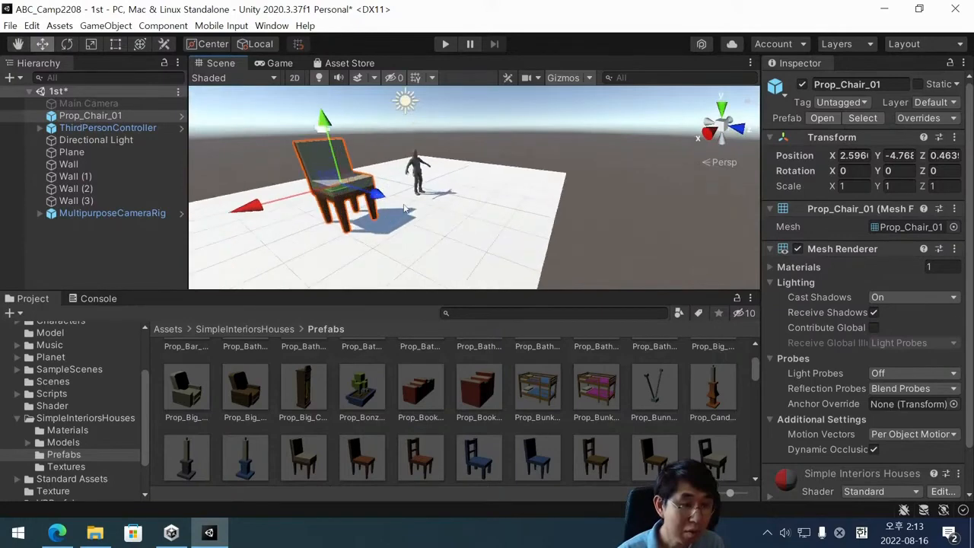
middle_drag(403, 204, 430, 211)
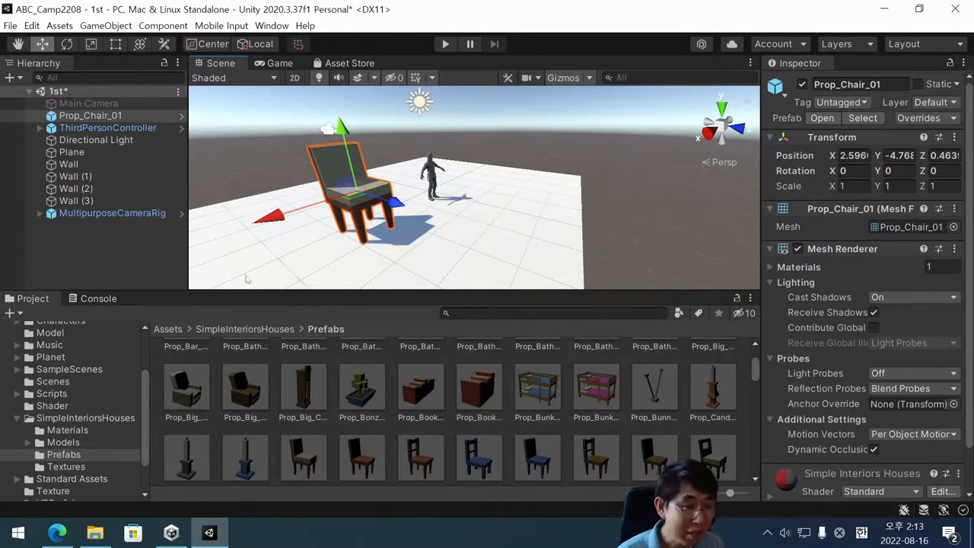
click(849, 186)
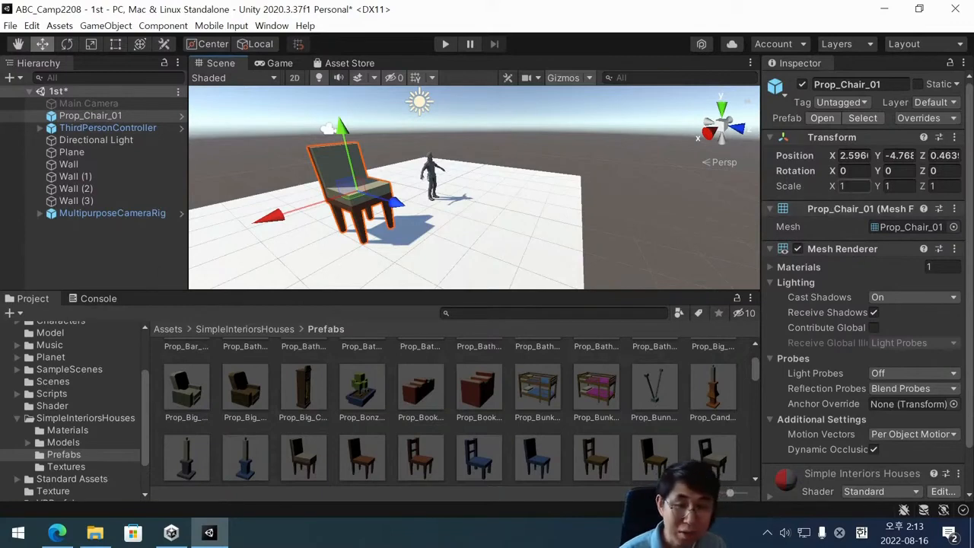
text(0.5)
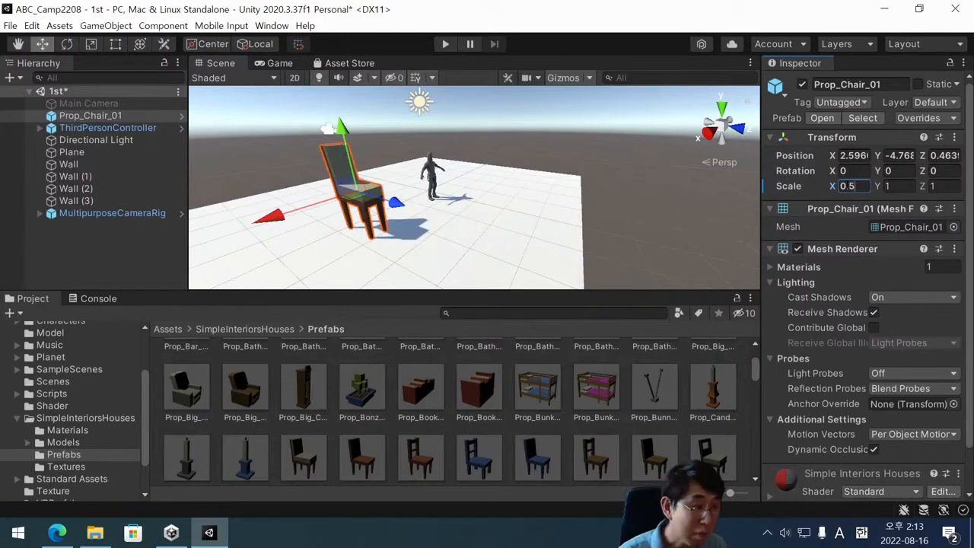
click(903, 193)
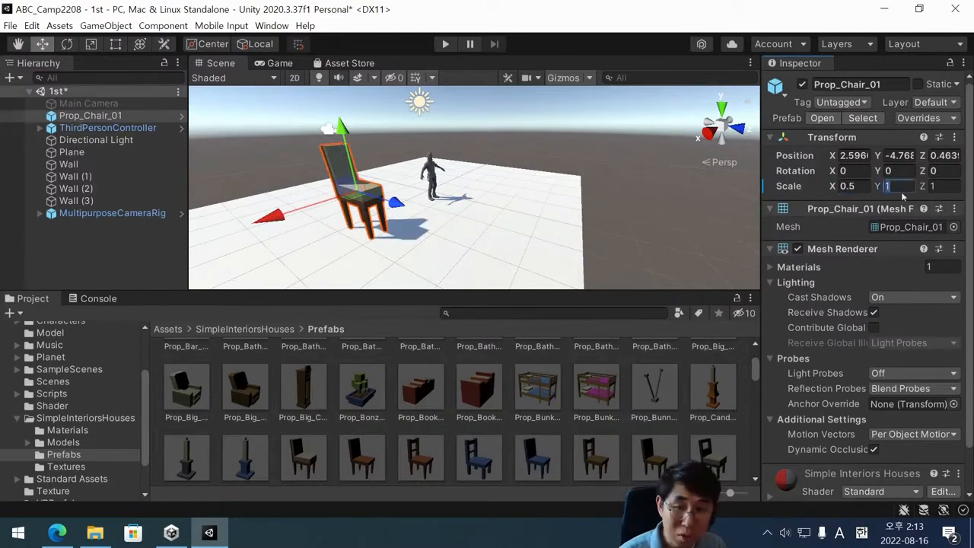
text(0.5)
key(Tab)
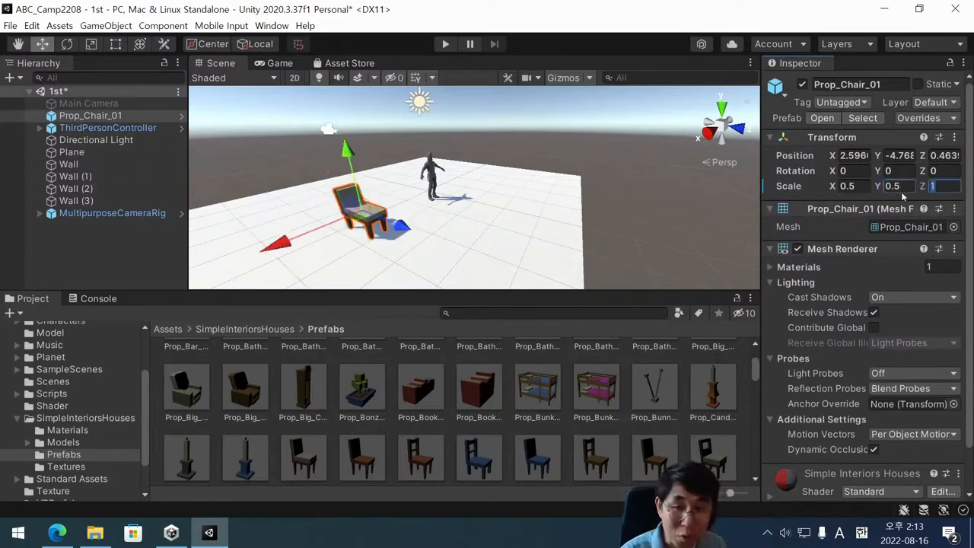
text(0.5)
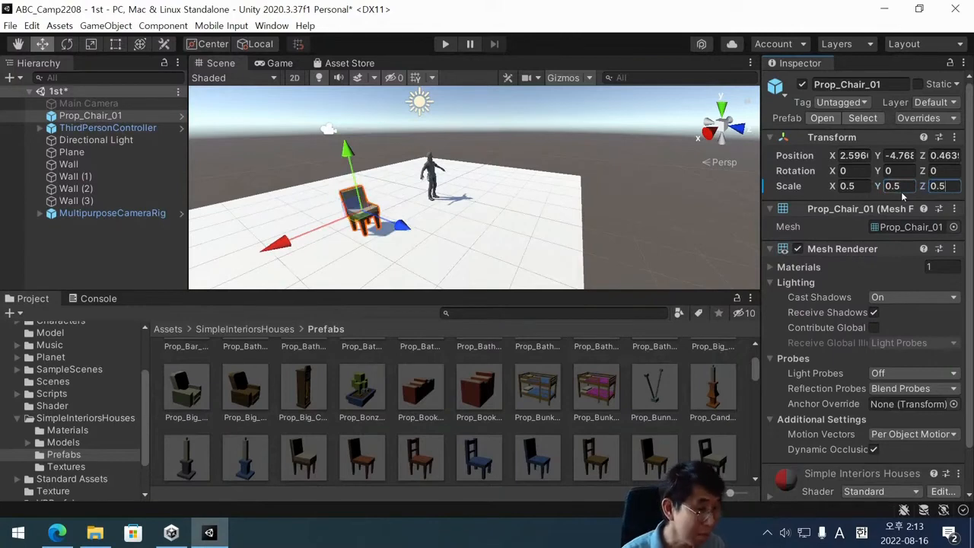
scroll(365, 236, up, 2)
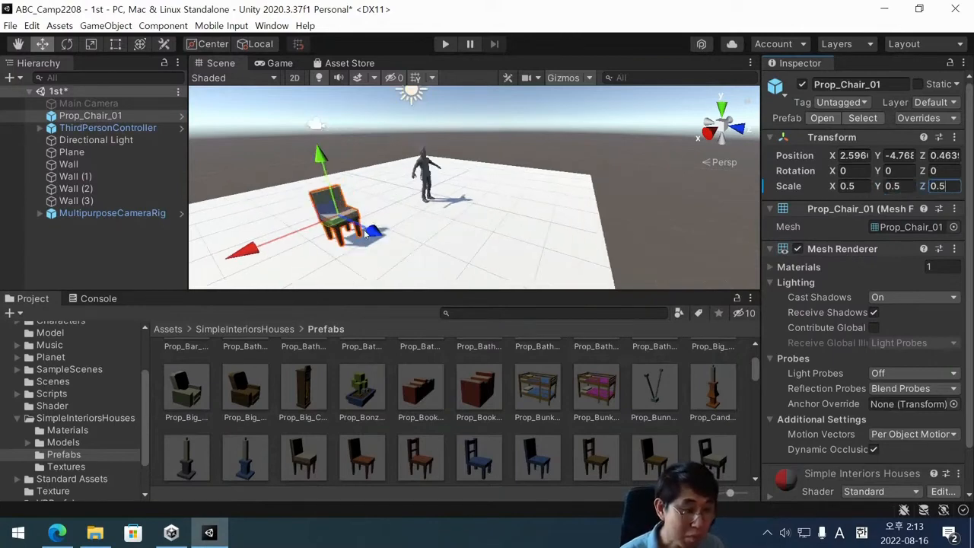
key(ctrl+s)
Compare the chair's size with the character in the Scene view, and frame Prop_Chair_01 up close.
scroll(359, 233, down, 2)
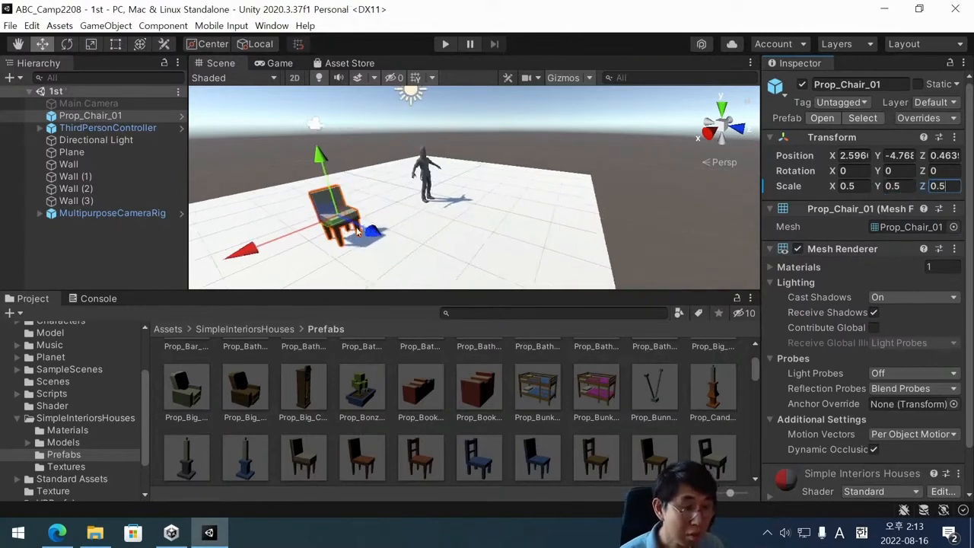
scroll(357, 231, up, 2)
alt+drag(357, 232, 401, 184)
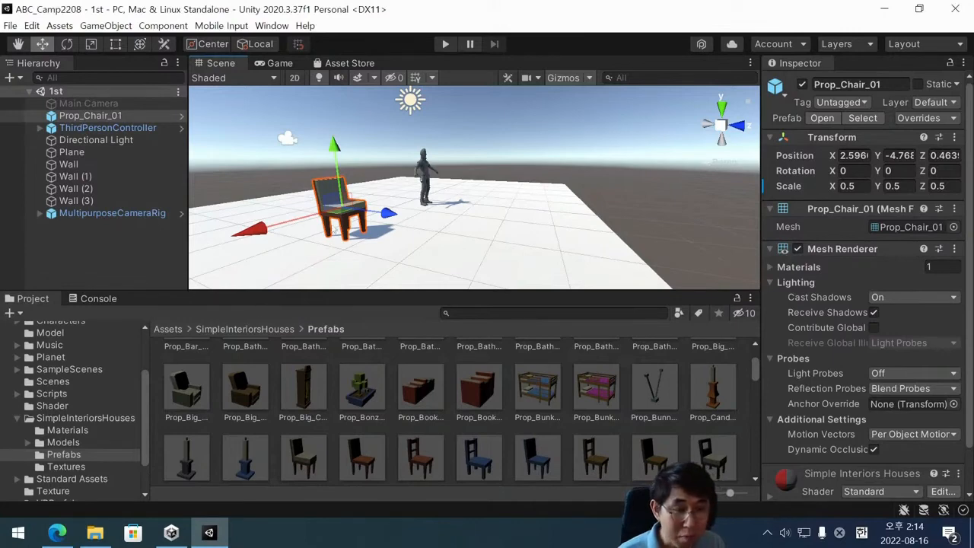
click(399, 185)
click(338, 214)
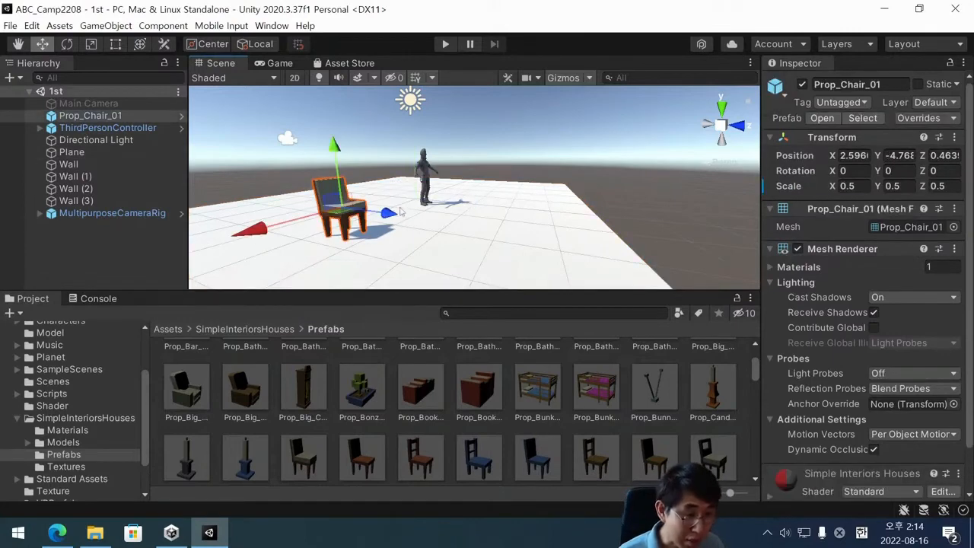
alt+drag(471, 225, 527, 251)
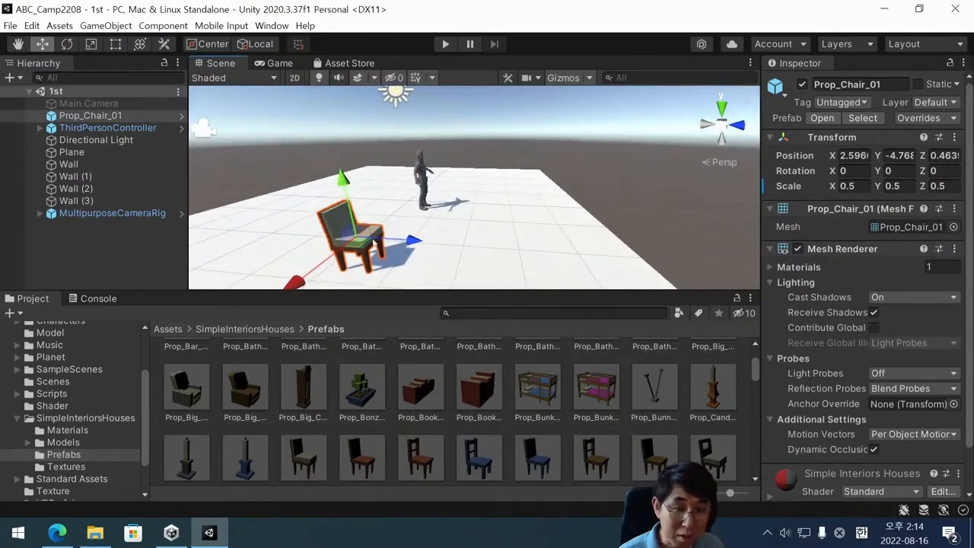
click(65, 217)
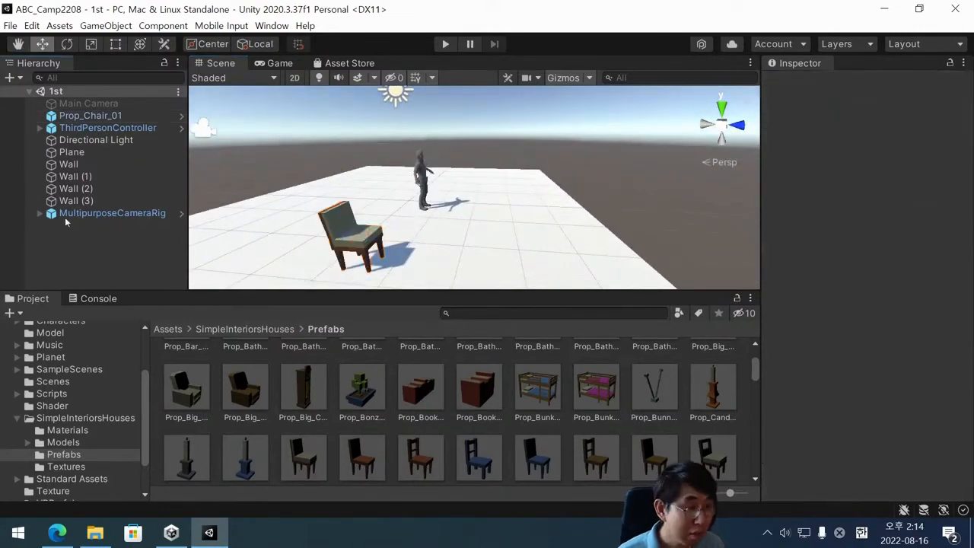
click(104, 118)
double_click(104, 117)
Add a Box Collider component to Prop_Chair_01 and save the 1st scene.
scroll(863, 290, down, 2)
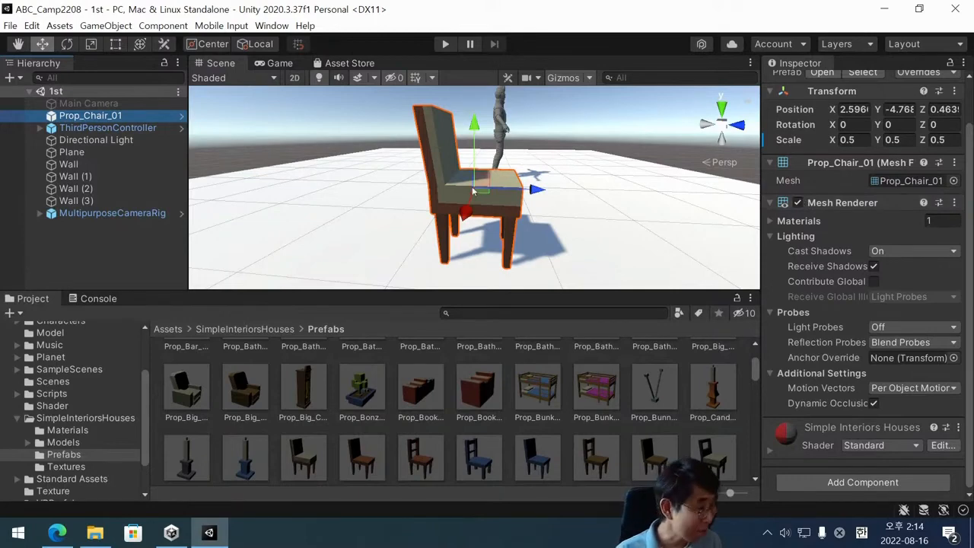
scroll(868, 229, up, 2)
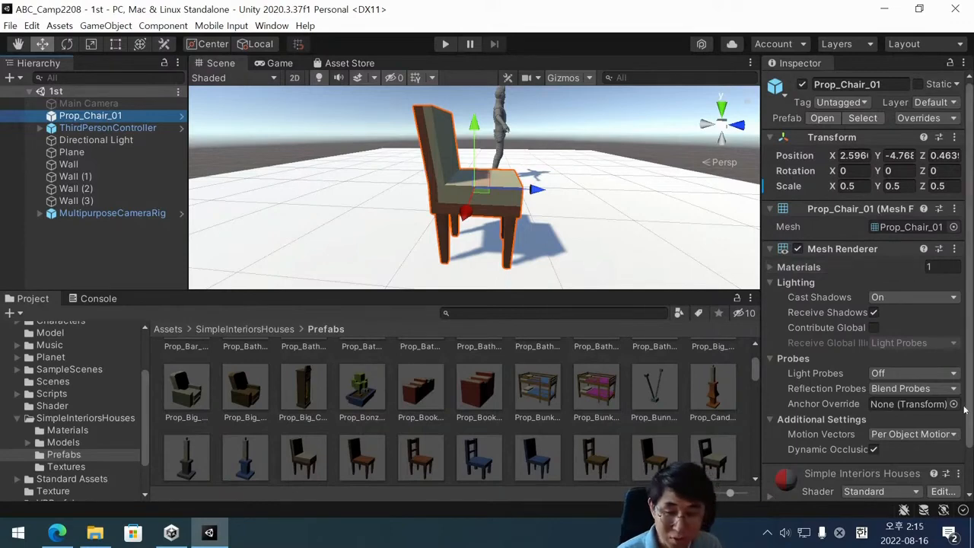
scroll(854, 369, down, 2)
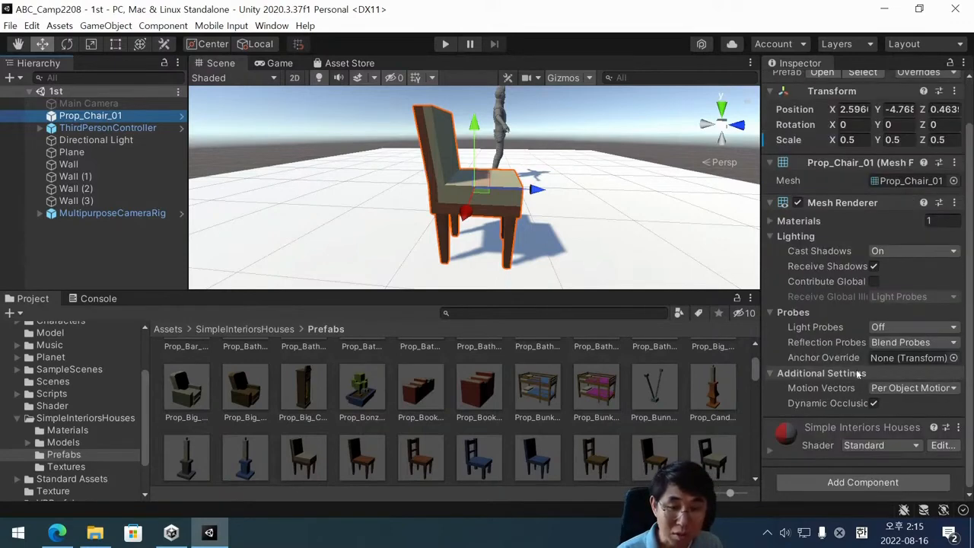
click(853, 482)
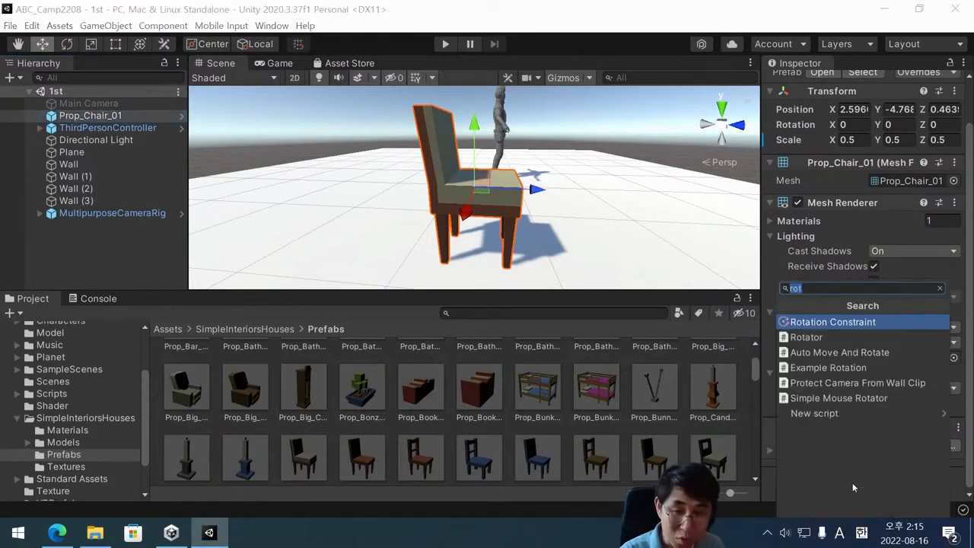
text(box)
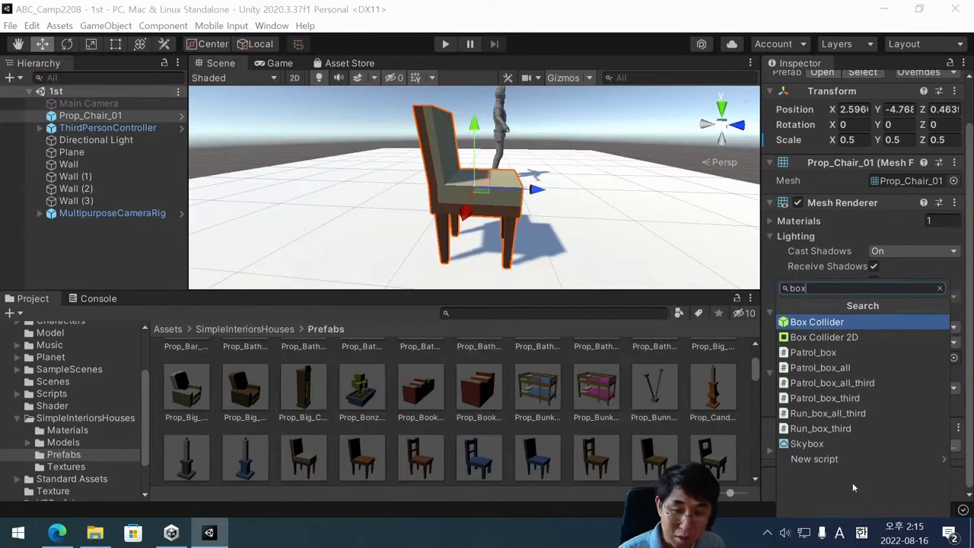
click(517, 205)
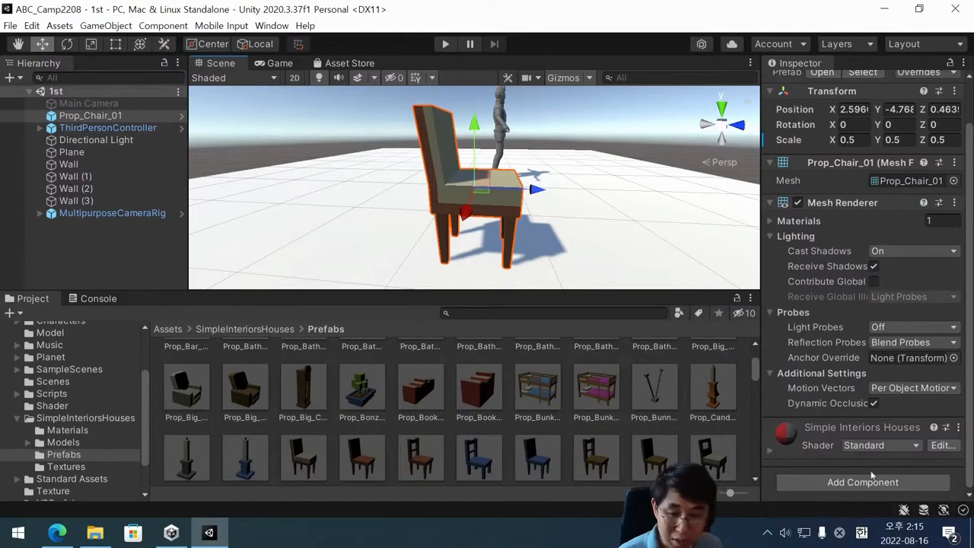
click(837, 487)
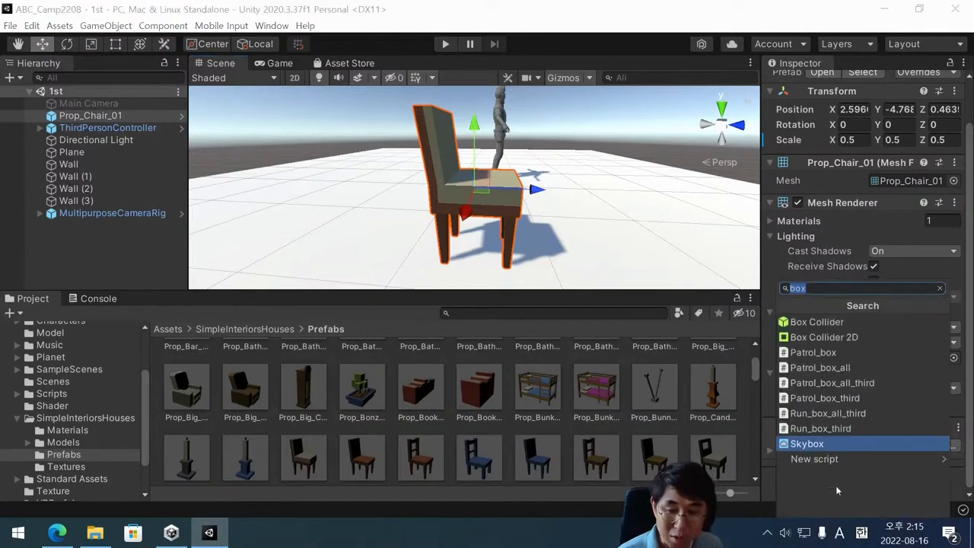
text(box)
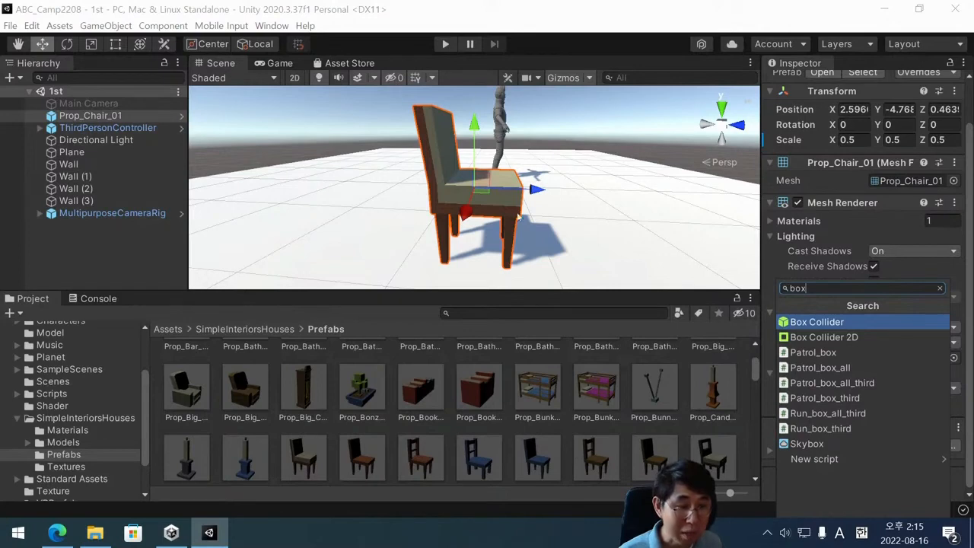
click(828, 323)
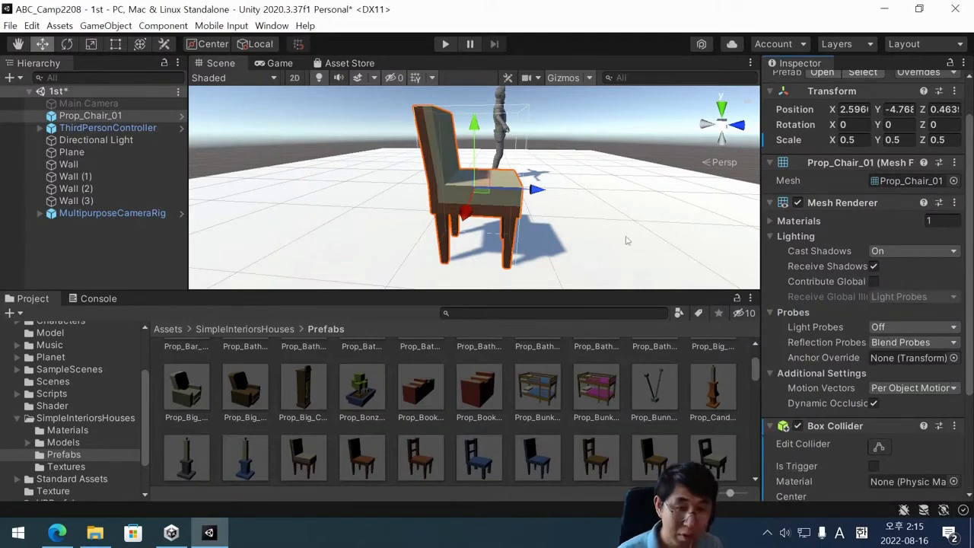
key(ctrl+s)
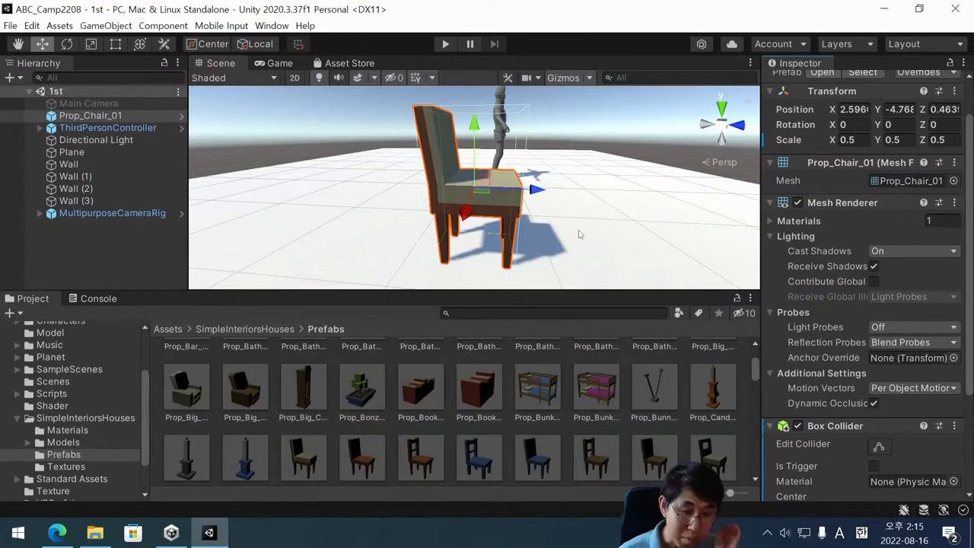
Place the blue Prop_Chair_04 prefab on the other side of ThirdPersonController, at about X -1.24, Y 1.19, Z 0.6.
scroll(579, 236, down, 2)
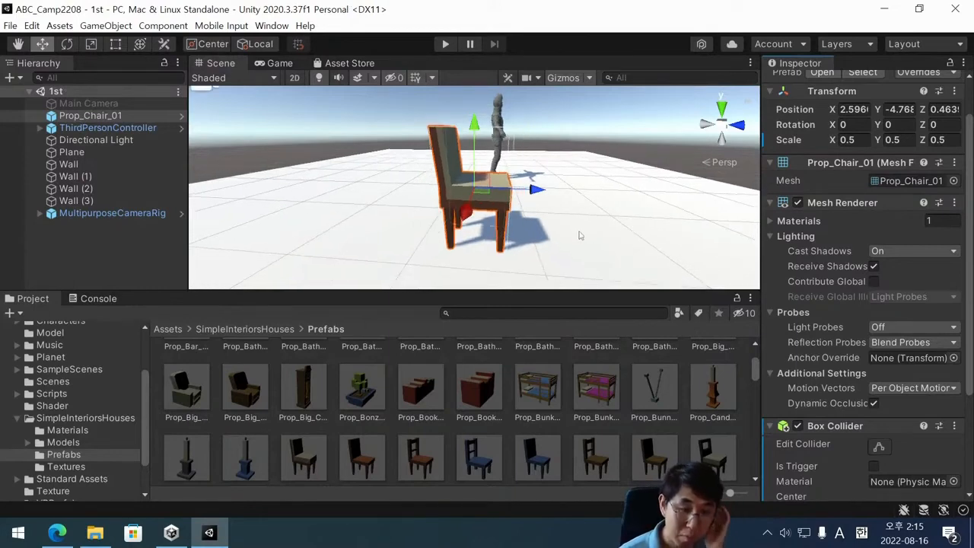
scroll(578, 239, down, 3)
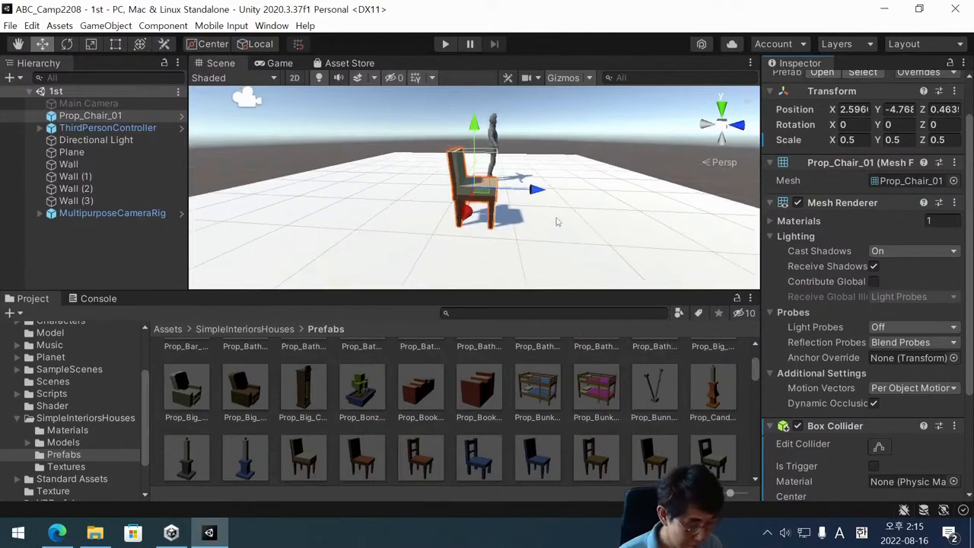
alt+drag(557, 222, 591, 218)
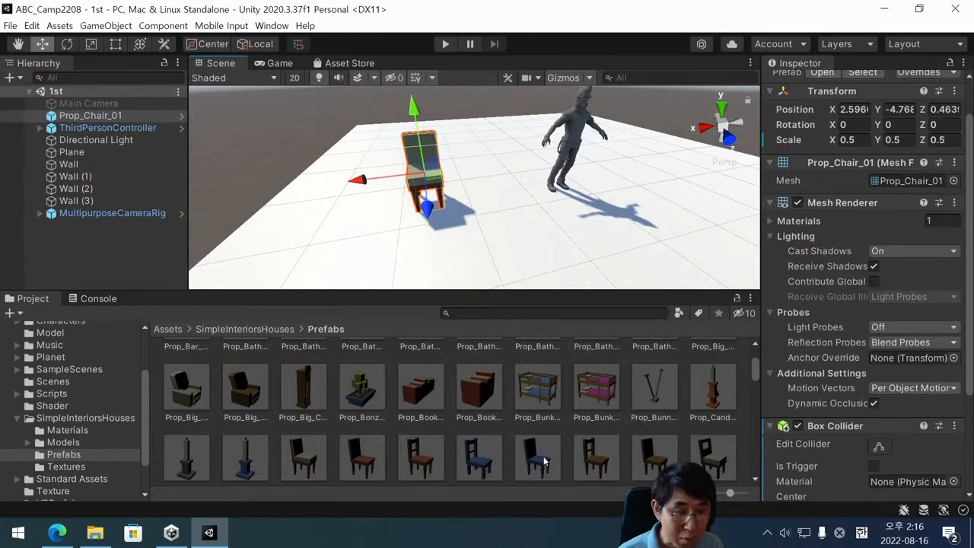
scroll(546, 455, down, 1)
scroll(522, 437, down, 1)
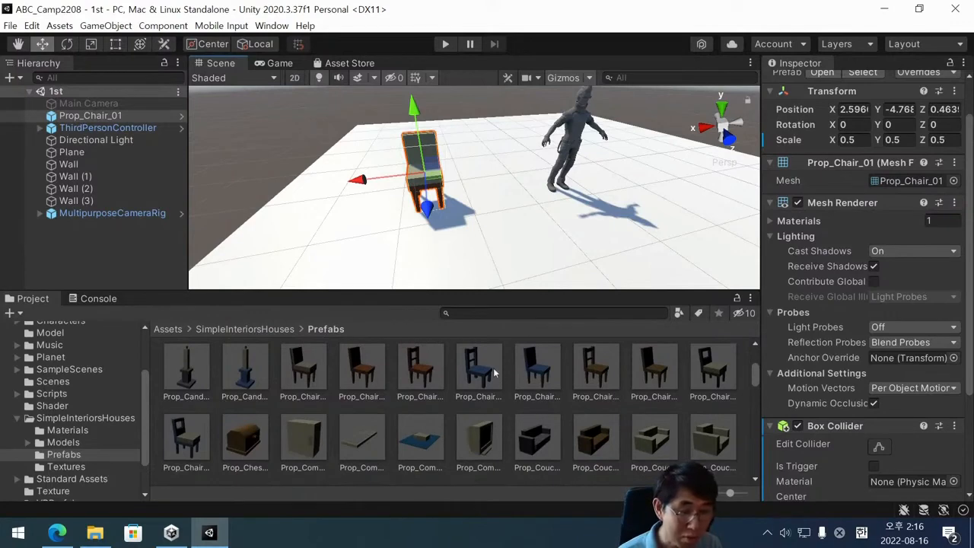
drag(479, 373, 632, 181)
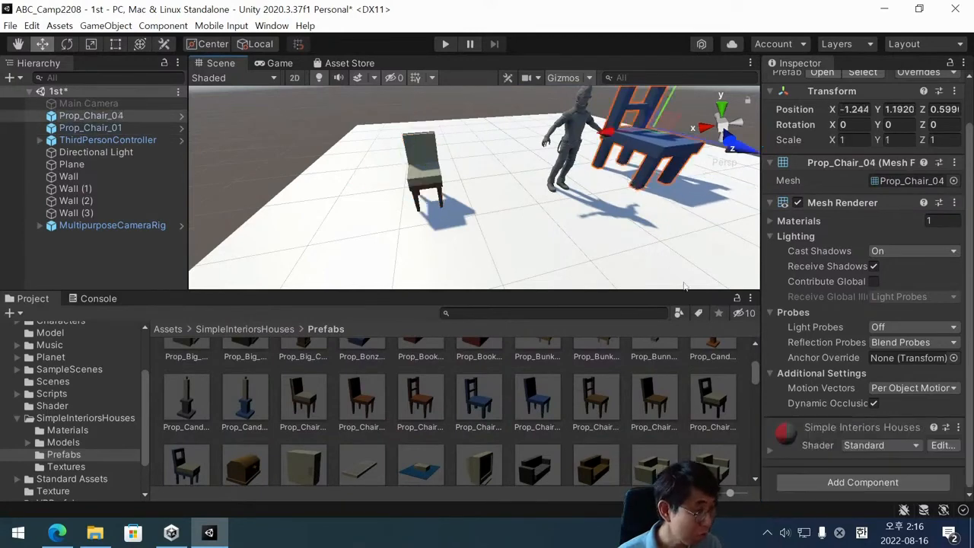
Set the scale of Prop_Chair_04 to 0.5 on X, Y and Z.
click(853, 140)
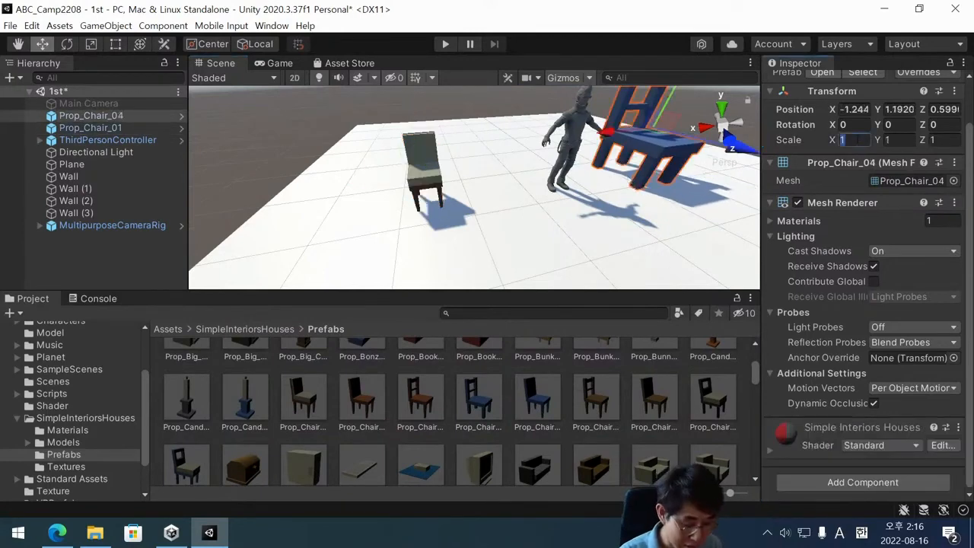
text(0.)
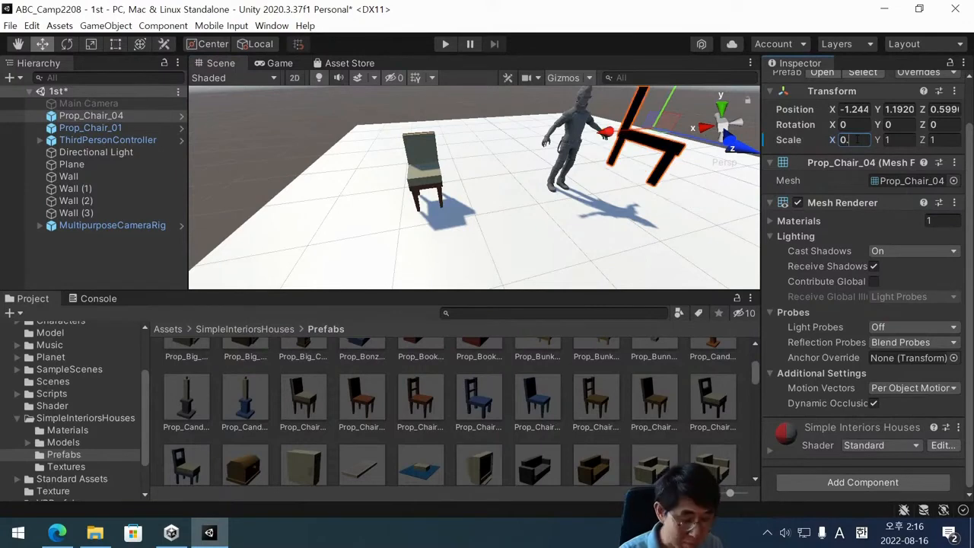
text(5)
key(Tab)
text(0.5)
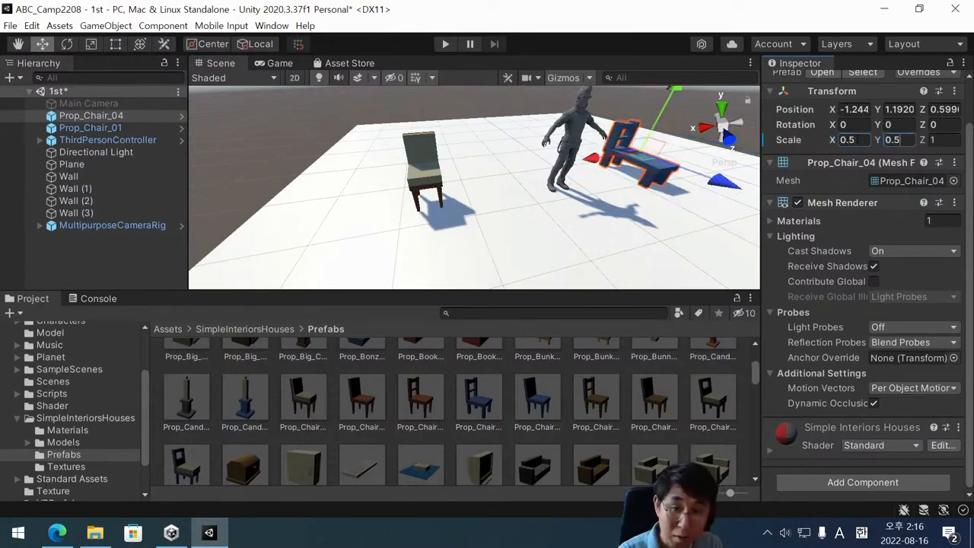
key(Tab)
text(0.5)
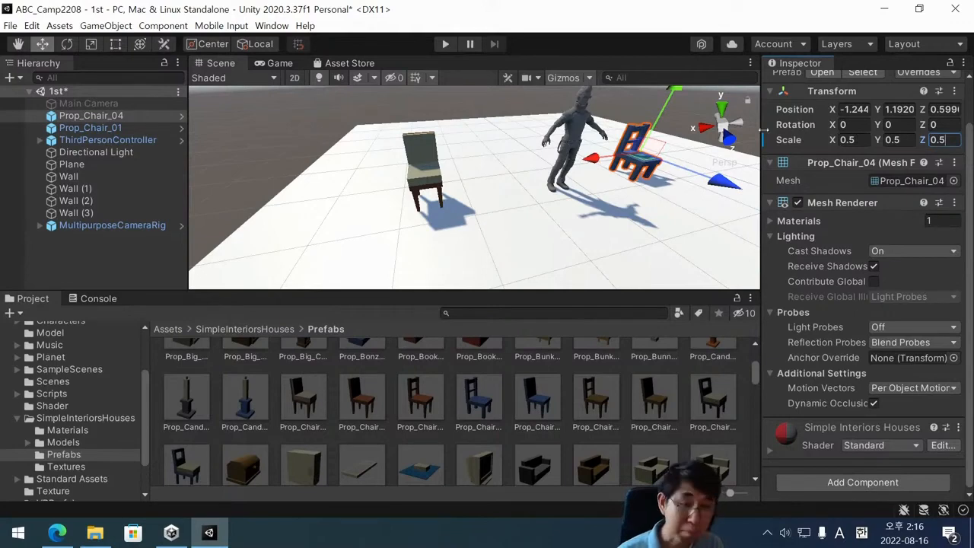
Add a Box Collider component to Prop_Chair_04.
scroll(668, 175, up, 1)
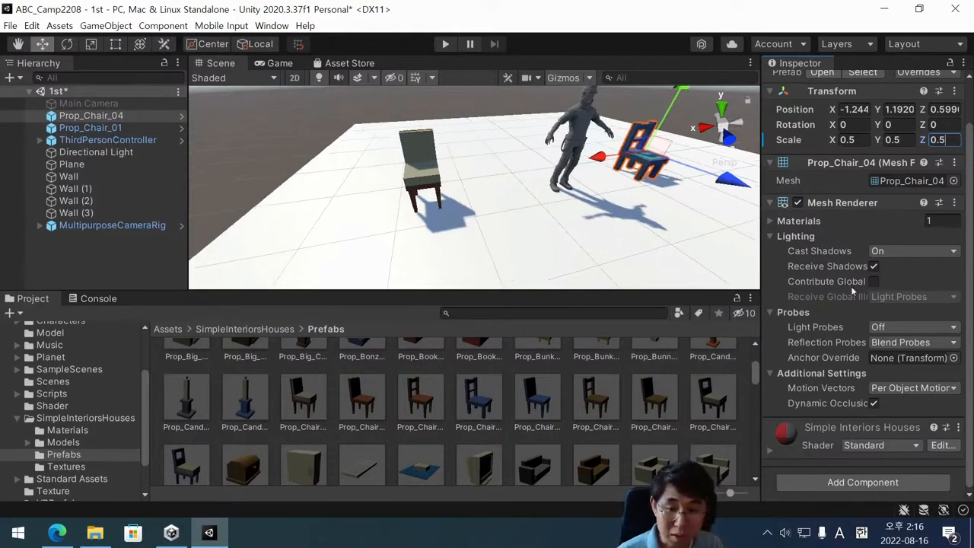
click(870, 485)
key(BackSpace)
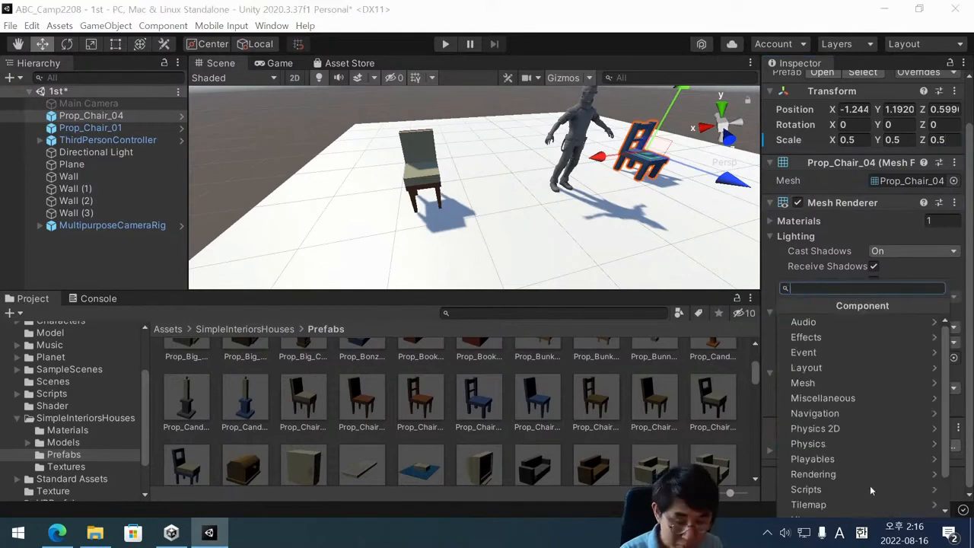
text(box)
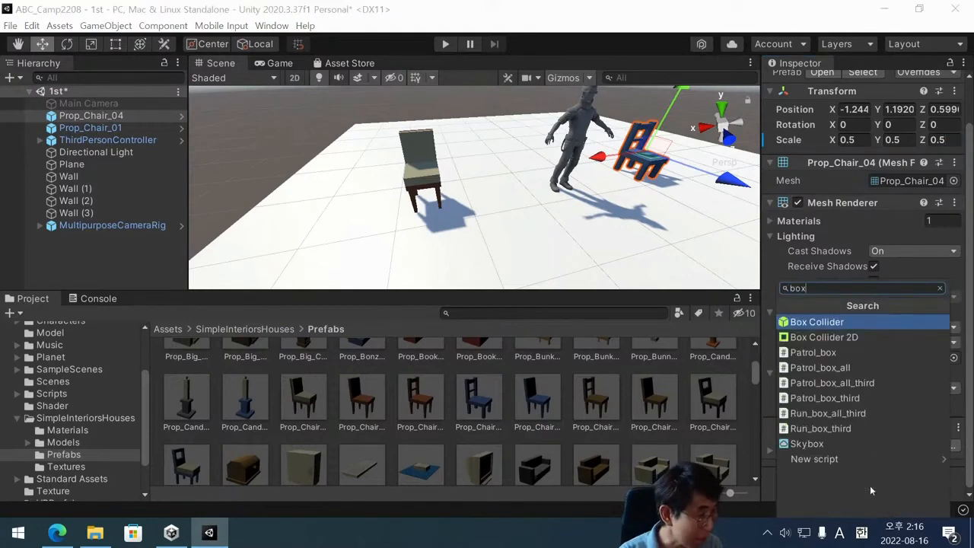
key(Return)
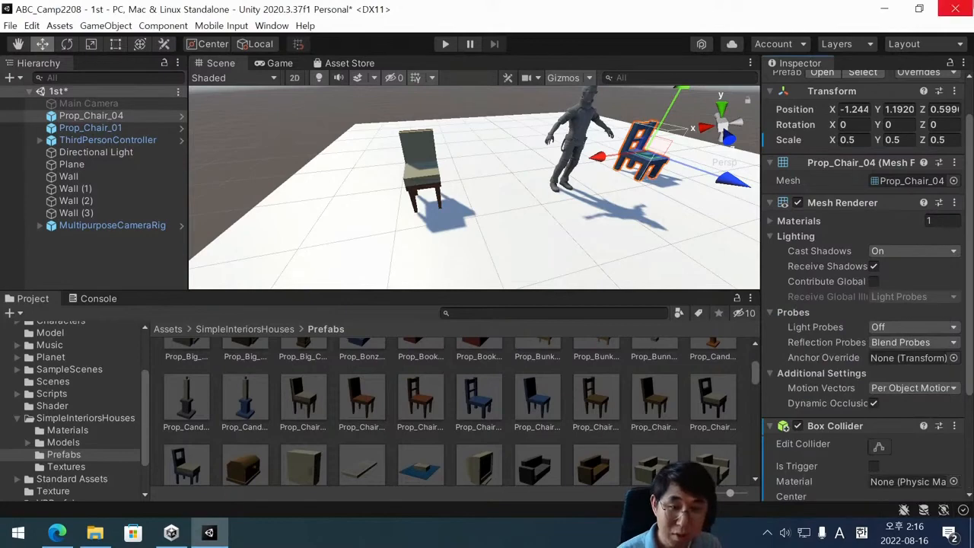
Add a Rigidbody component to Prop_Chair_04 and save the 1st scene.
scroll(870, 251, down, 4)
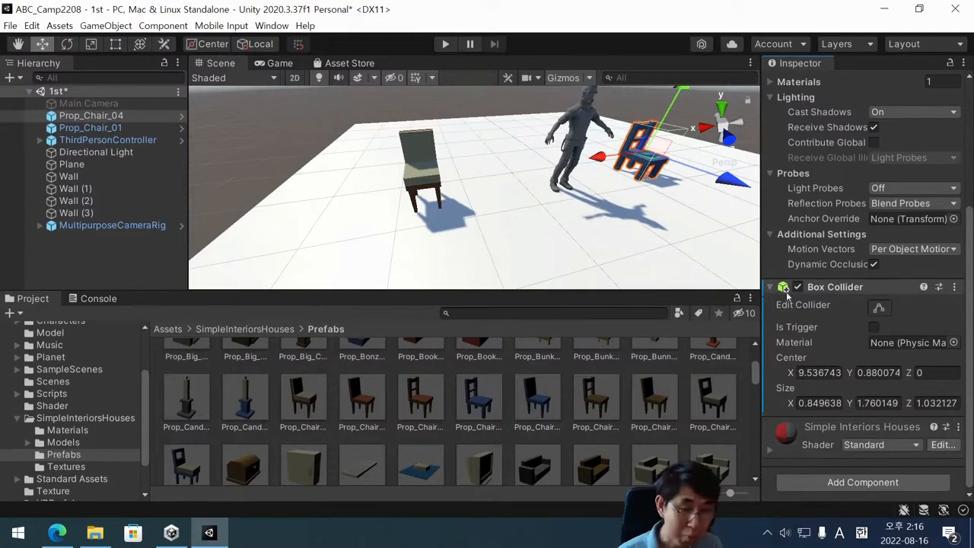
click(864, 483)
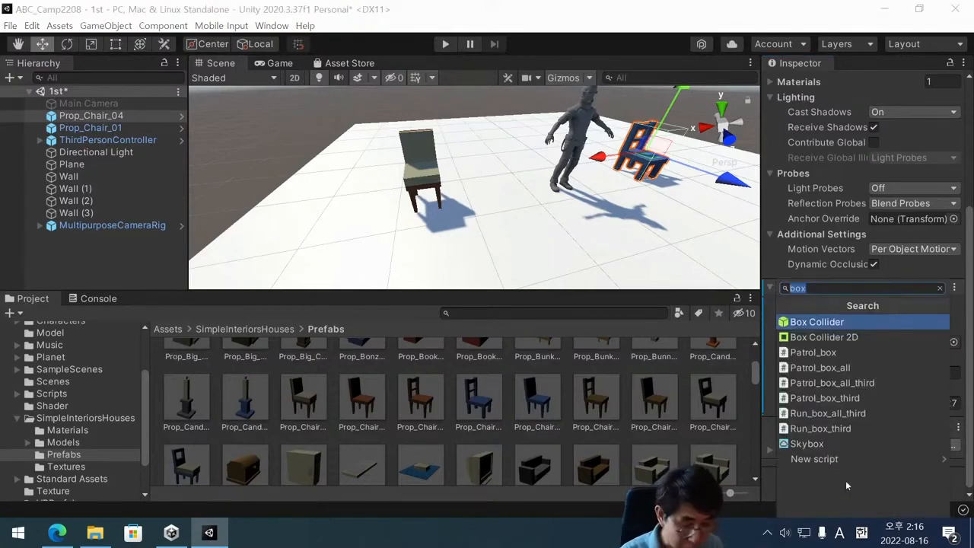
text(rig)
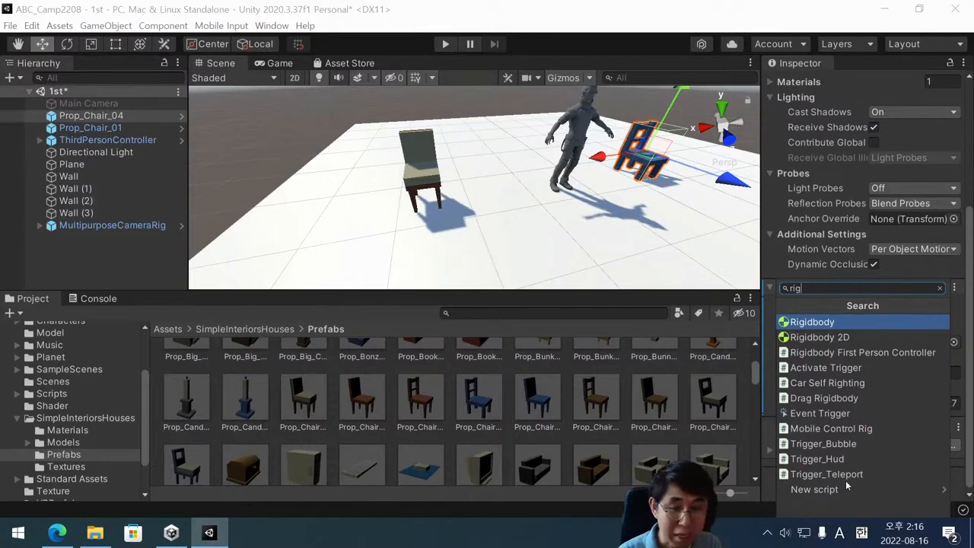
key(Return)
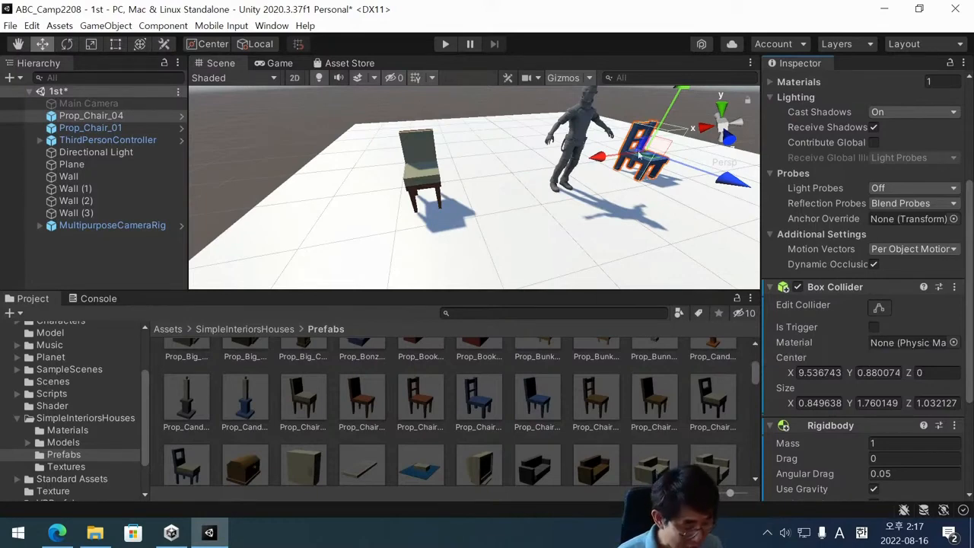
key(ctrl+s)
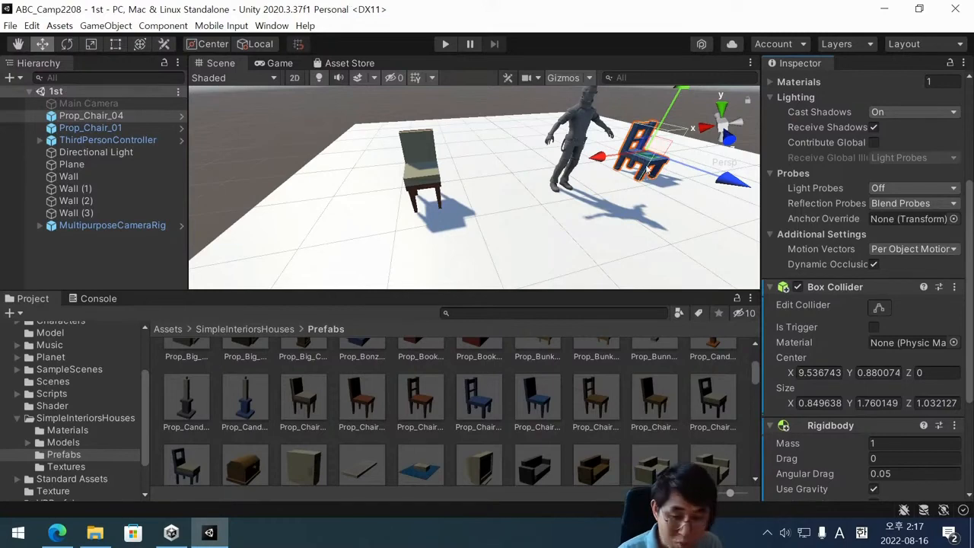
Compare the Rigidbody settings, especially the mass, of Prop_Chair_04 with those of ThirdPersonController.
scroll(853, 373, down, 5)
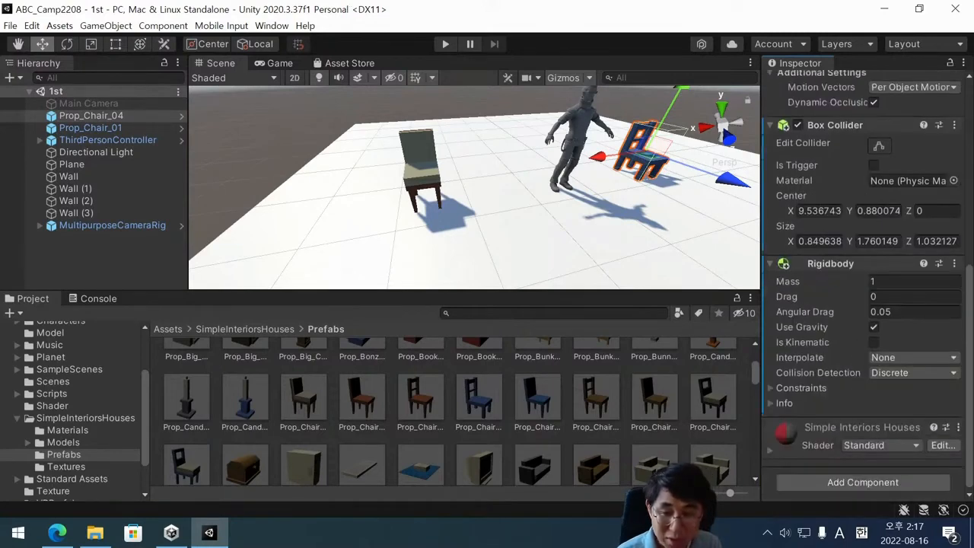
click(875, 281)
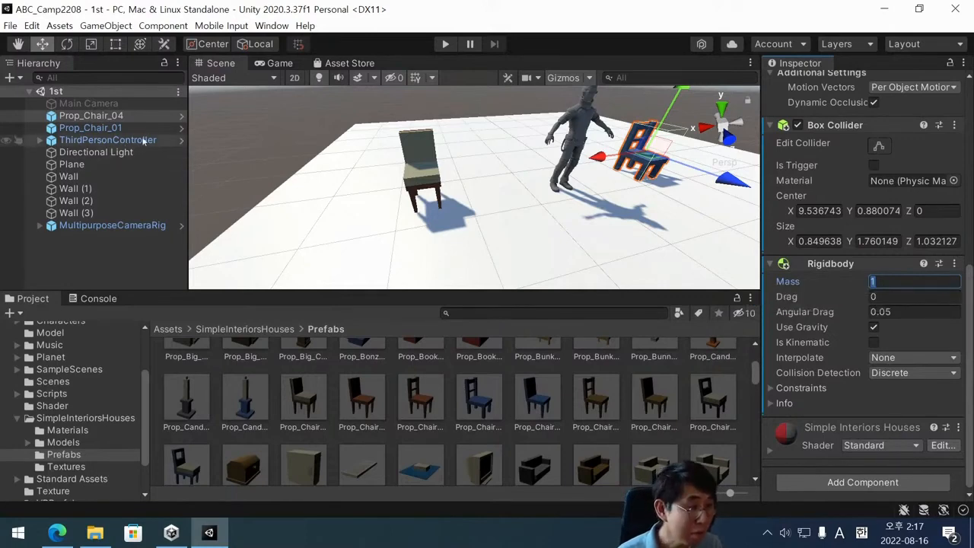
click(576, 124)
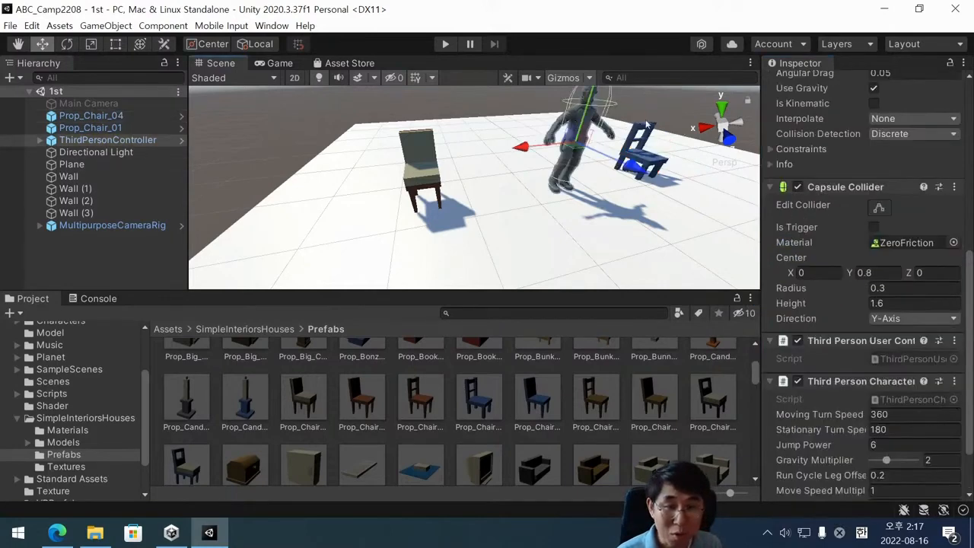
scroll(837, 362, down, 3)
scroll(818, 312, up, 6)
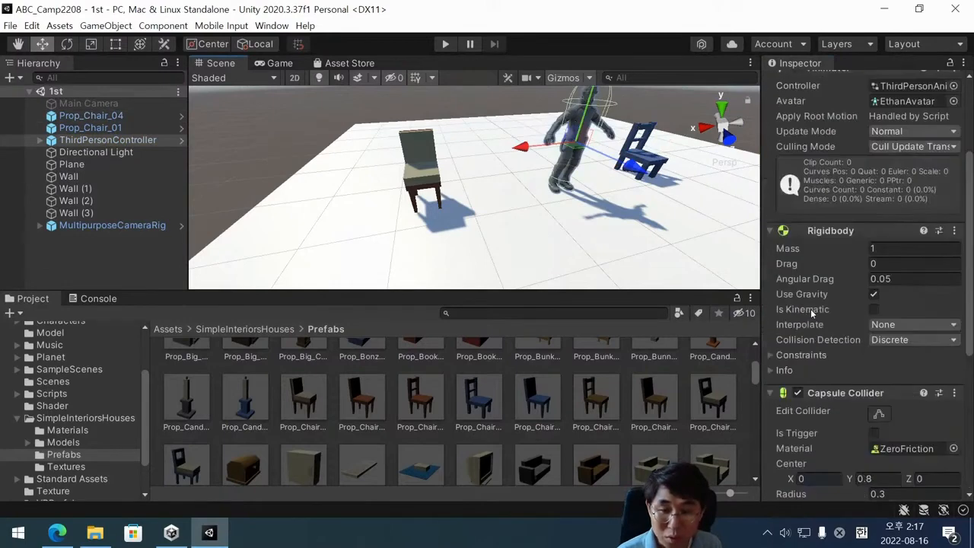
scroll(847, 294, down, 2)
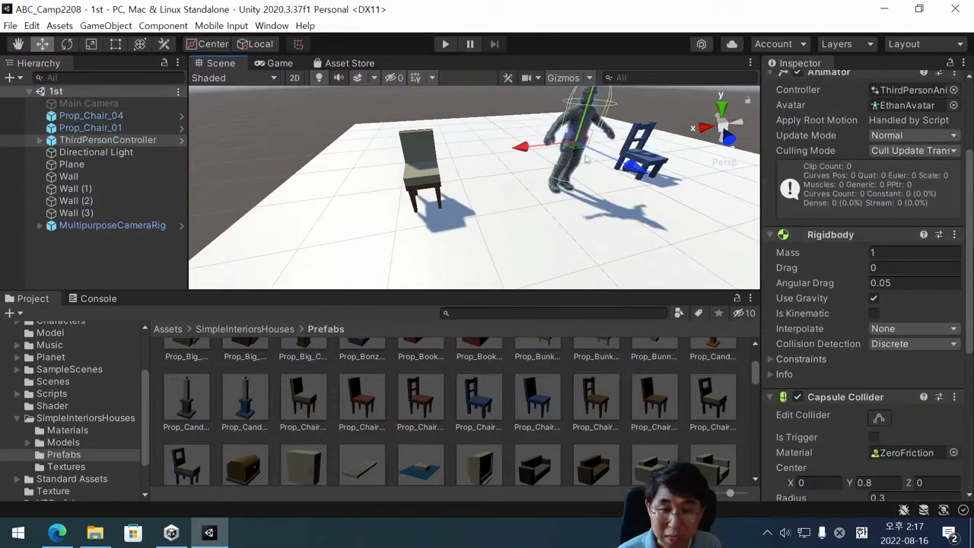
click(639, 156)
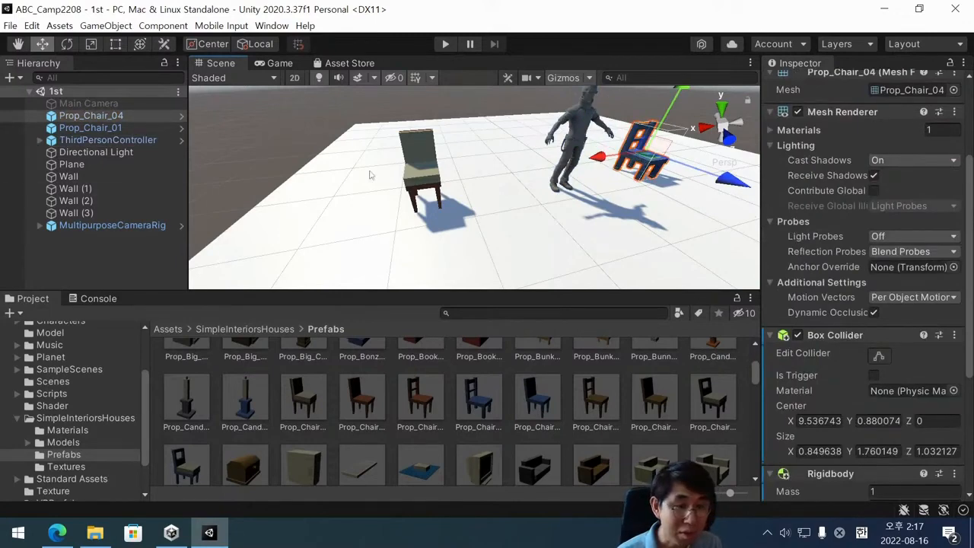
scroll(895, 355, down, 3)
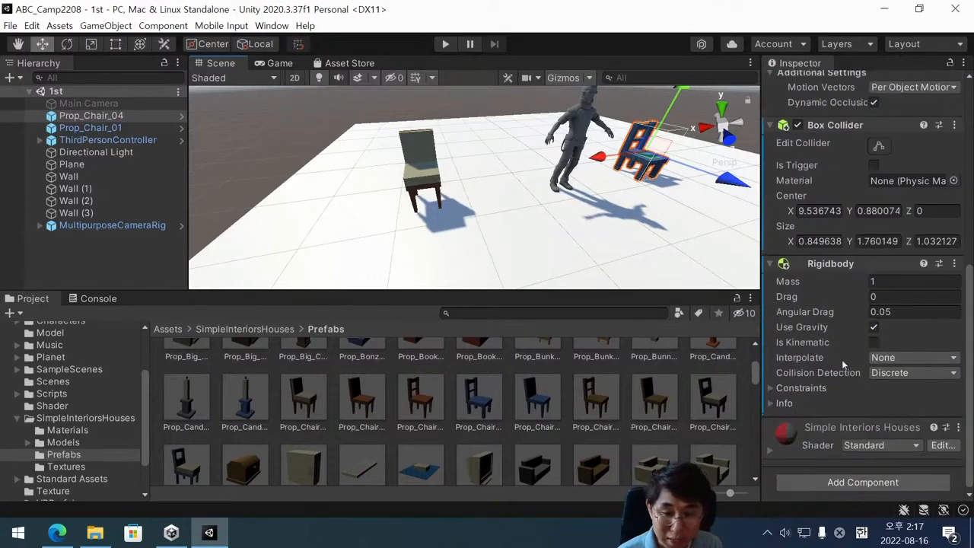
Compare the components of Prop_Chair_01 and Prop_Chair_04, and play-test the scene by walking the character around and into both chairs.
click(424, 174)
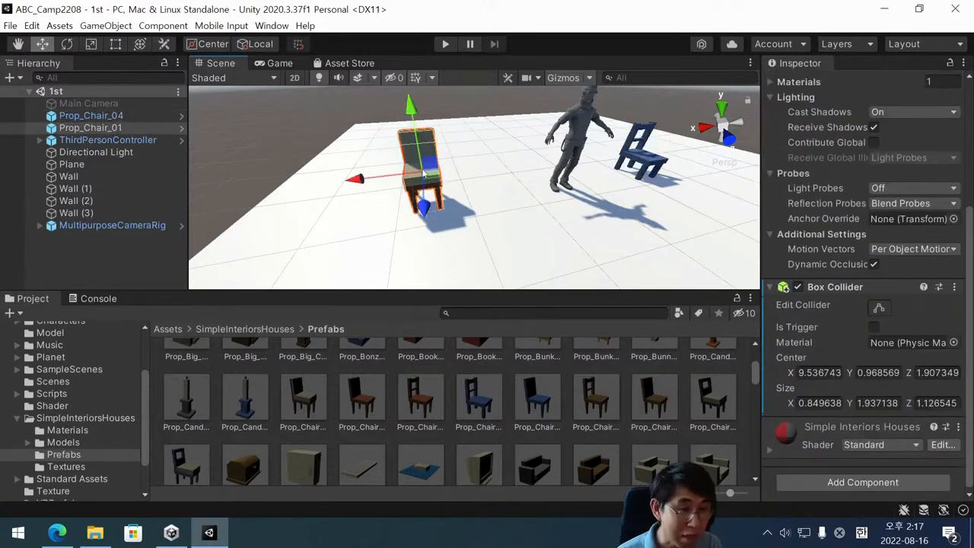
click(646, 160)
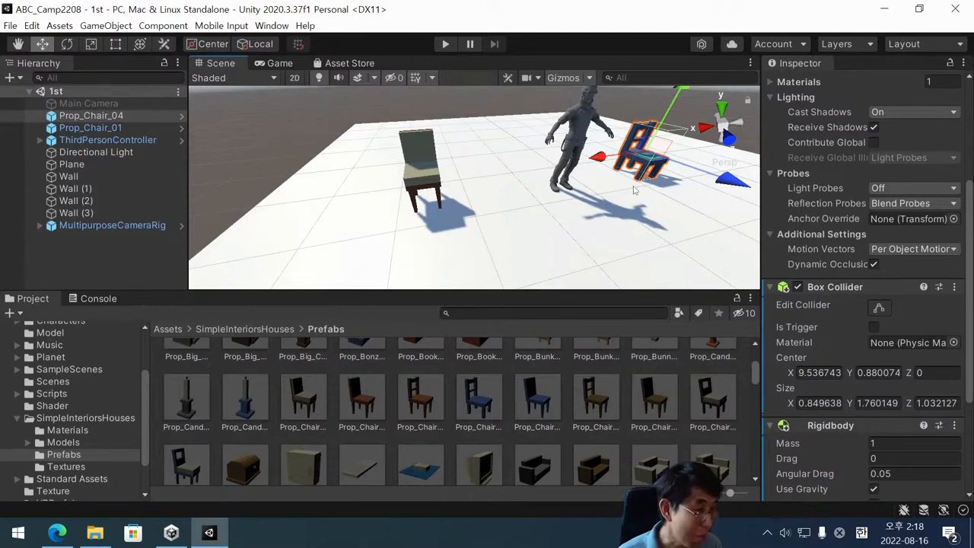
click(443, 45)
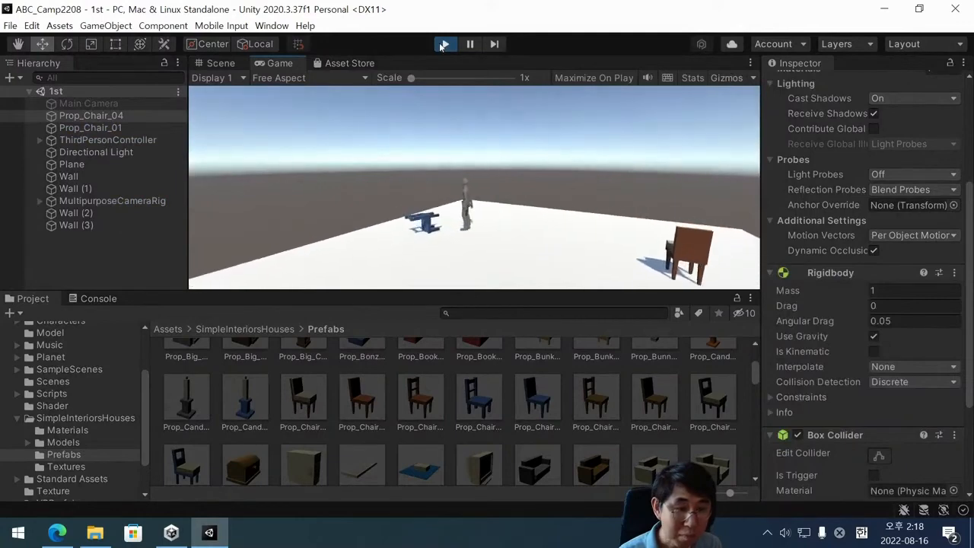
key(Left)
key(Down)
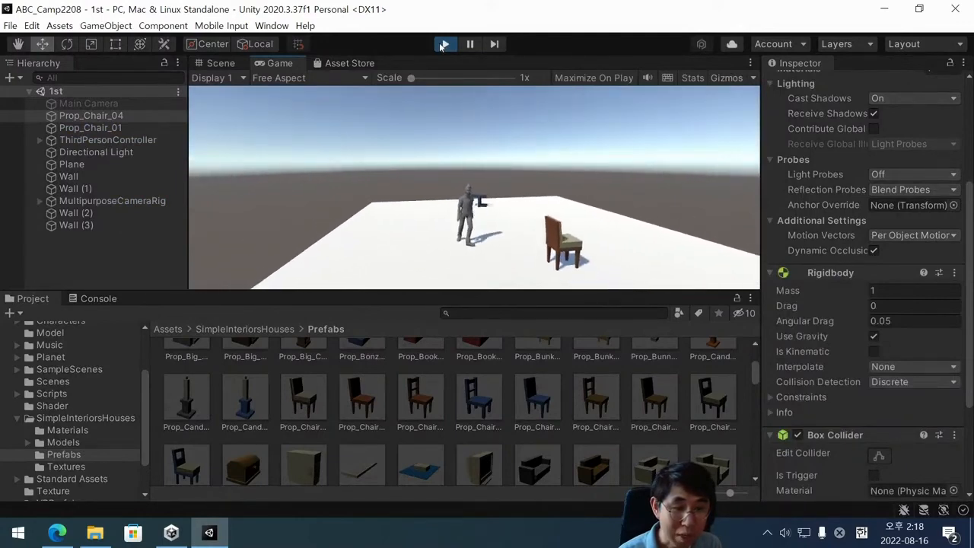
key(Right)
key(Up)
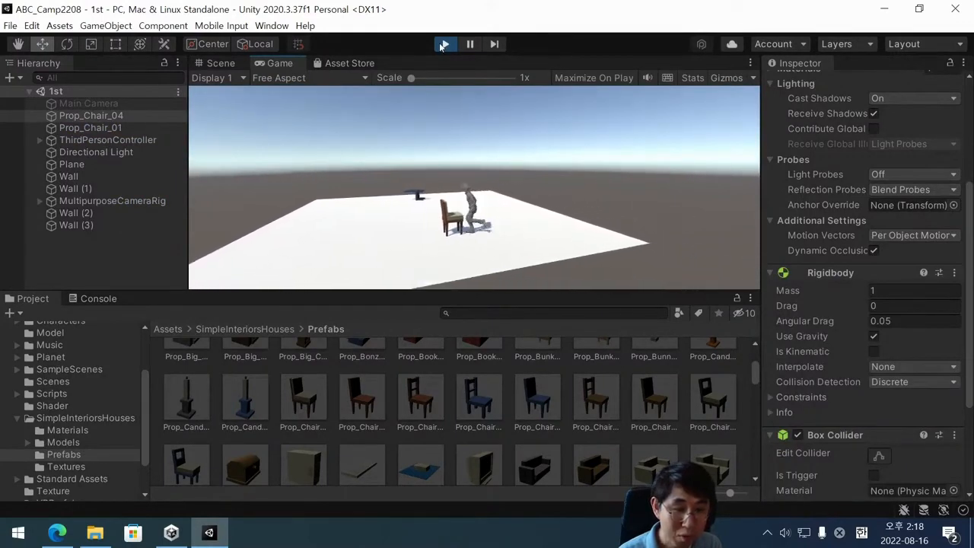
key(Left)
key(Down)
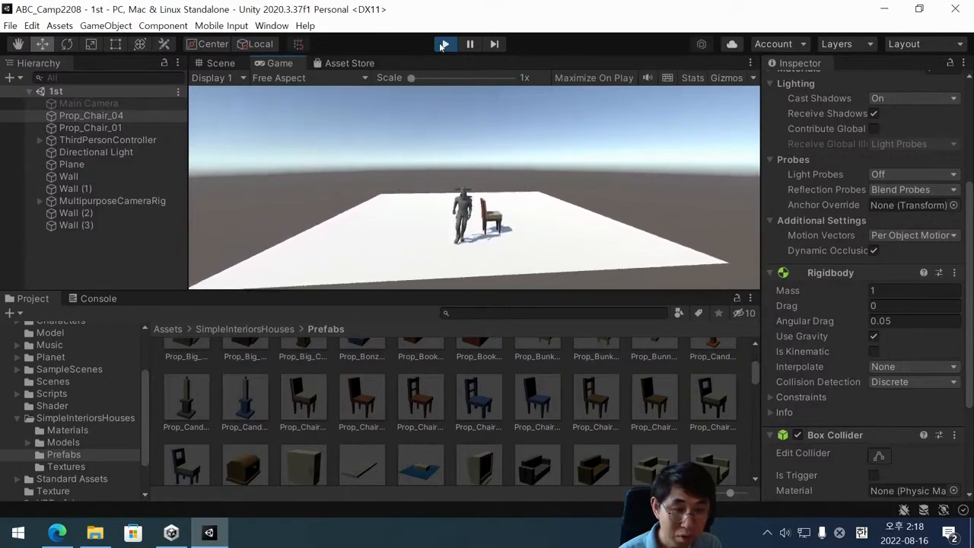
key(Right)
key(Up)
key(Left)
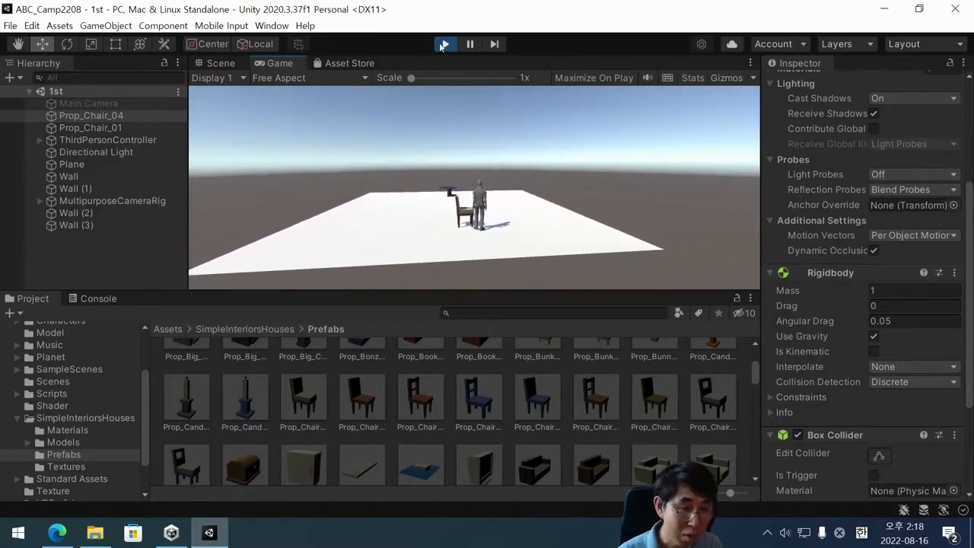
key(Down)
key(Right)
key(Up)
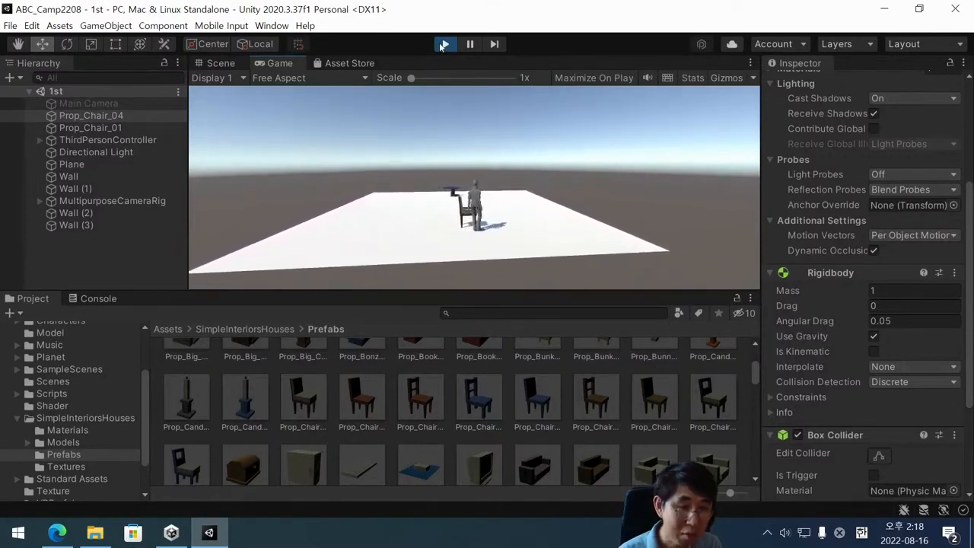
key(Right)
key(Up)
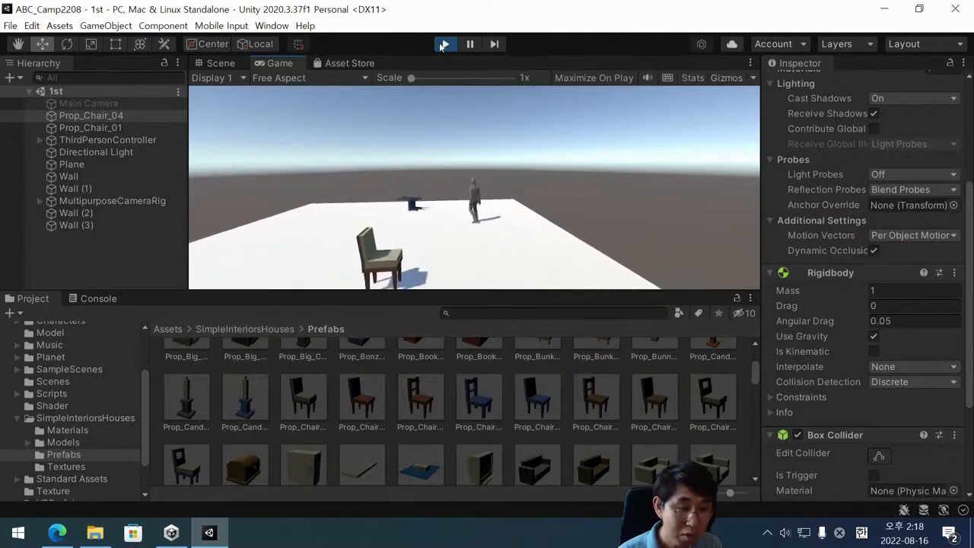
key(Left)
key(Down)
key(Right)
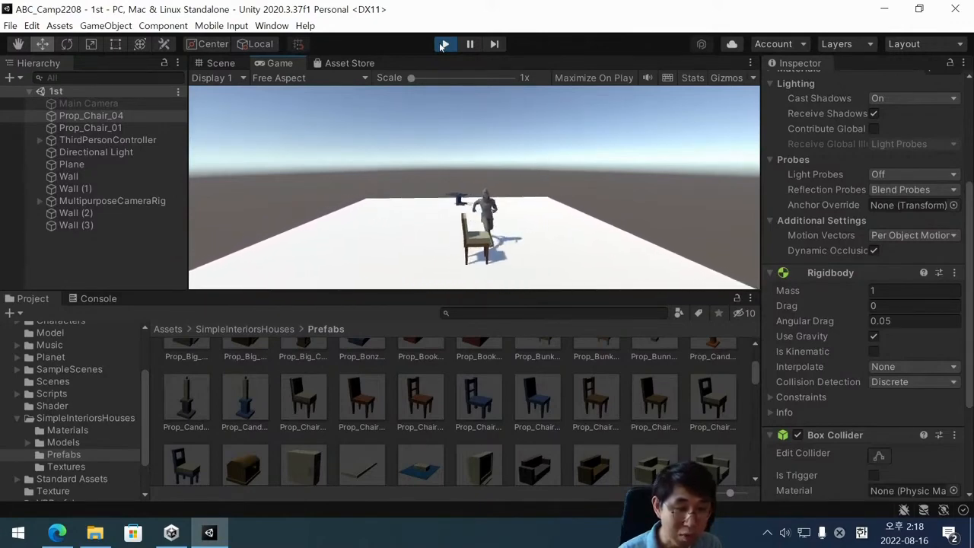
key(Left)
key(Left)
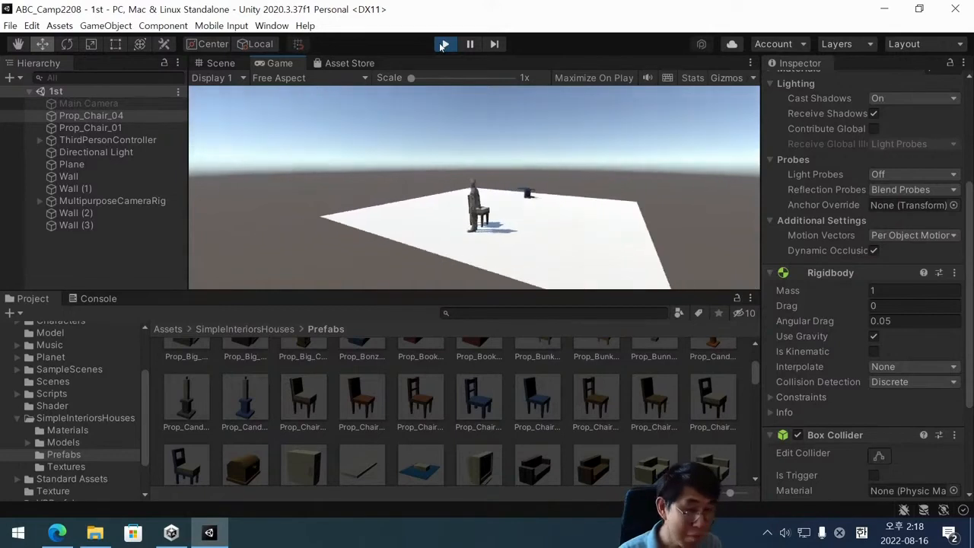
key(Up)
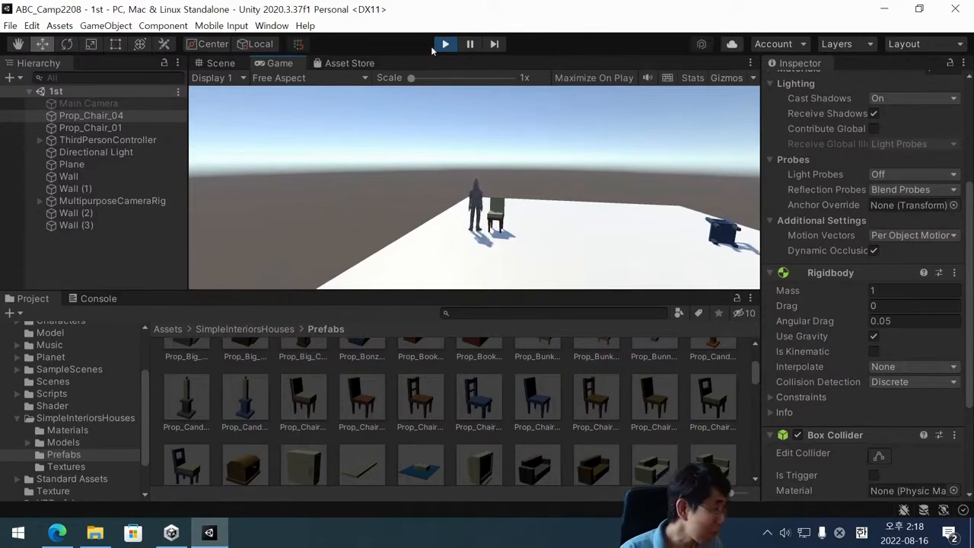
click(442, 46)
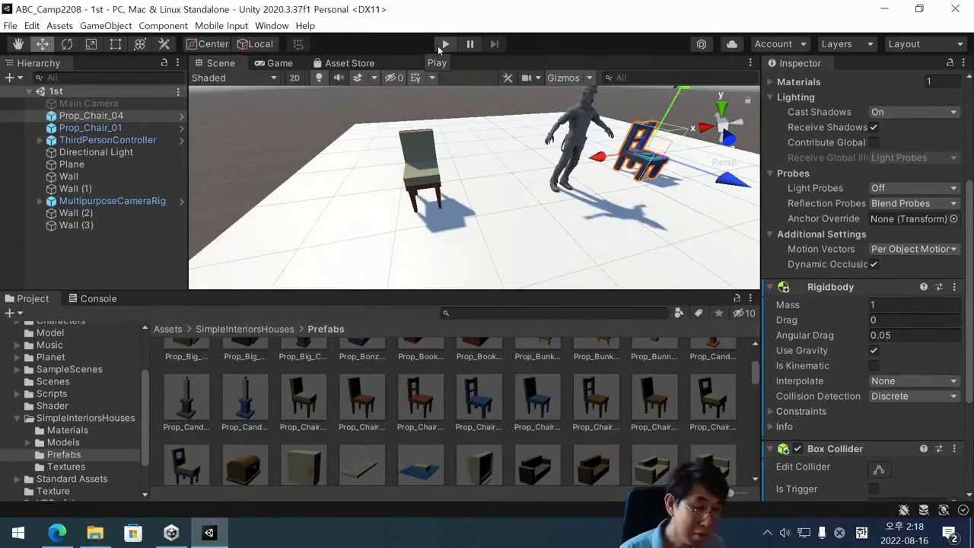
Place another Prop_Chair_01 prefab on the floor near the character and set its X, Y and Z scale to 0.3.
click(424, 174)
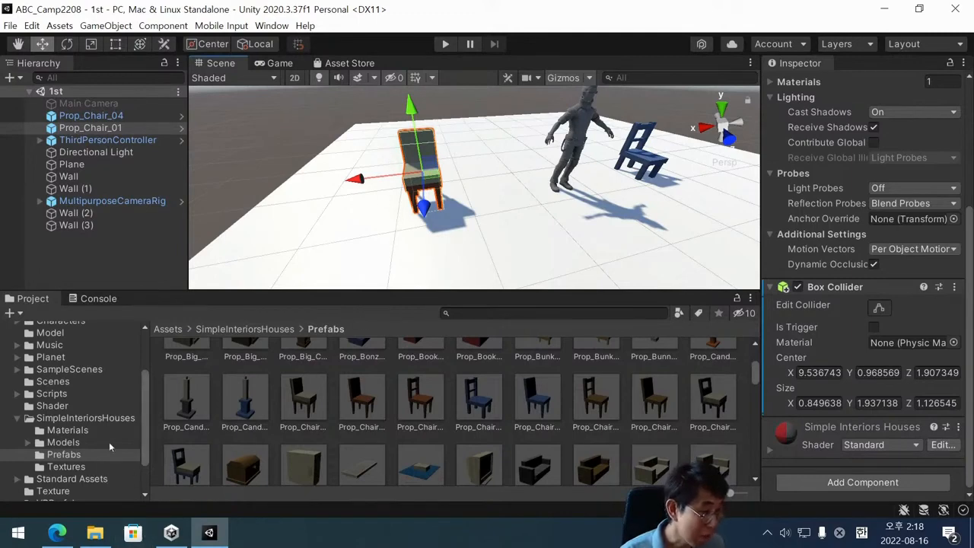
drag(307, 413, 516, 239)
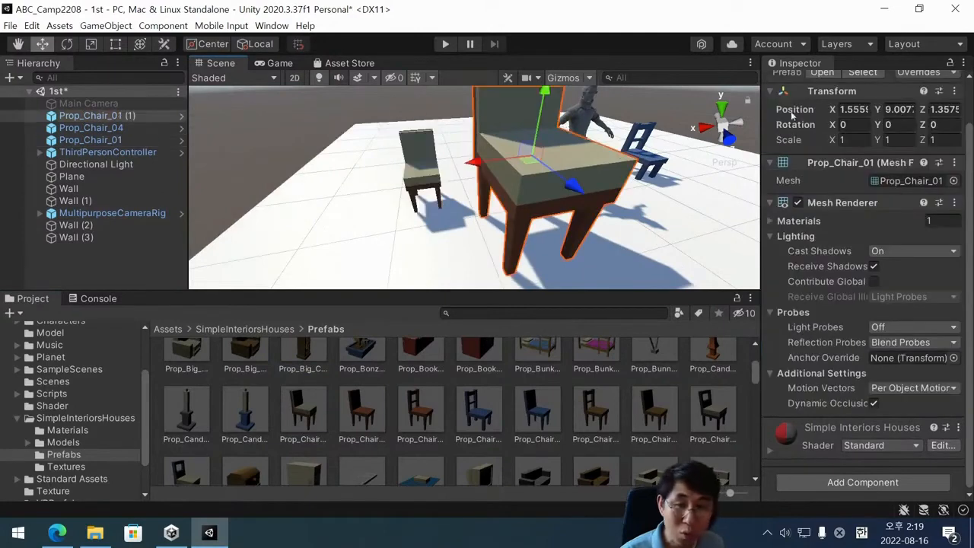
click(851, 140)
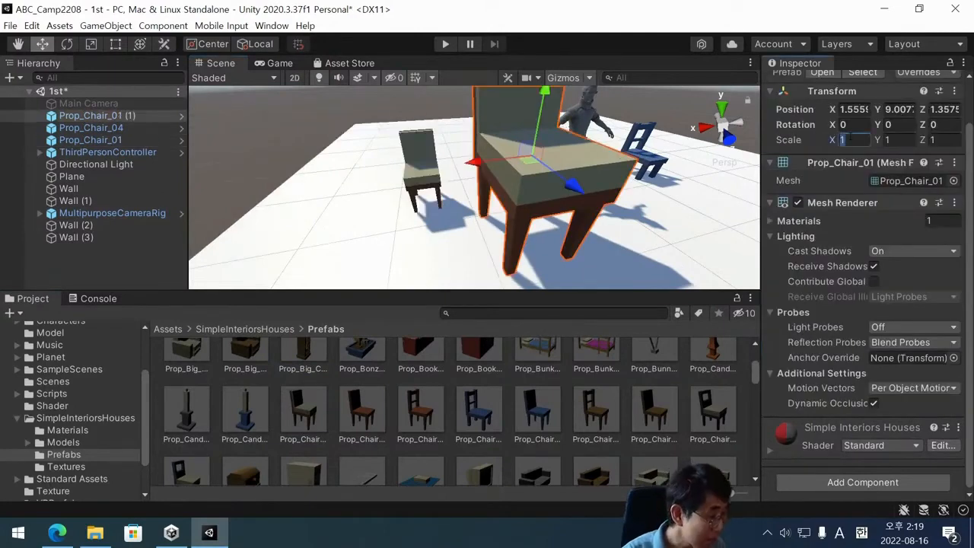
text(0)
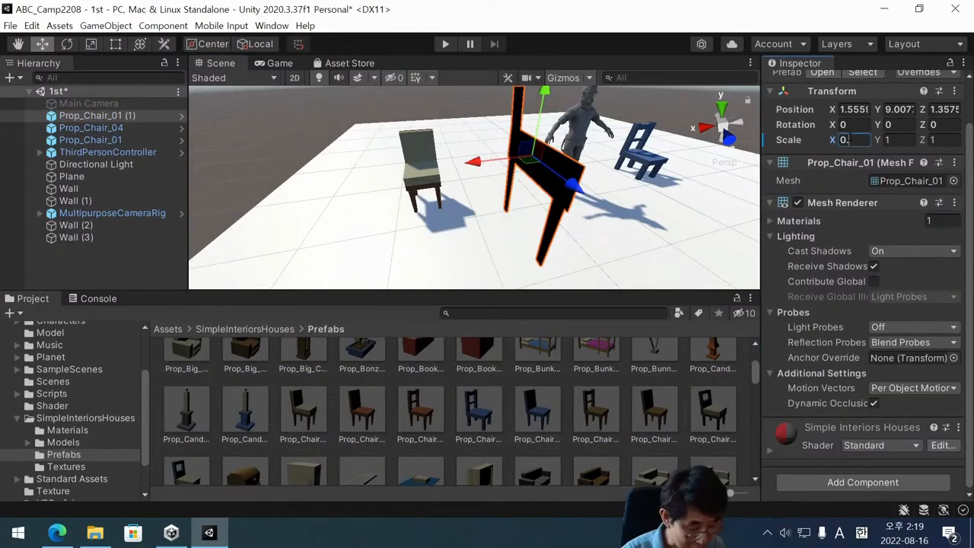
text(.3)
key(Tab)
text(0.3)
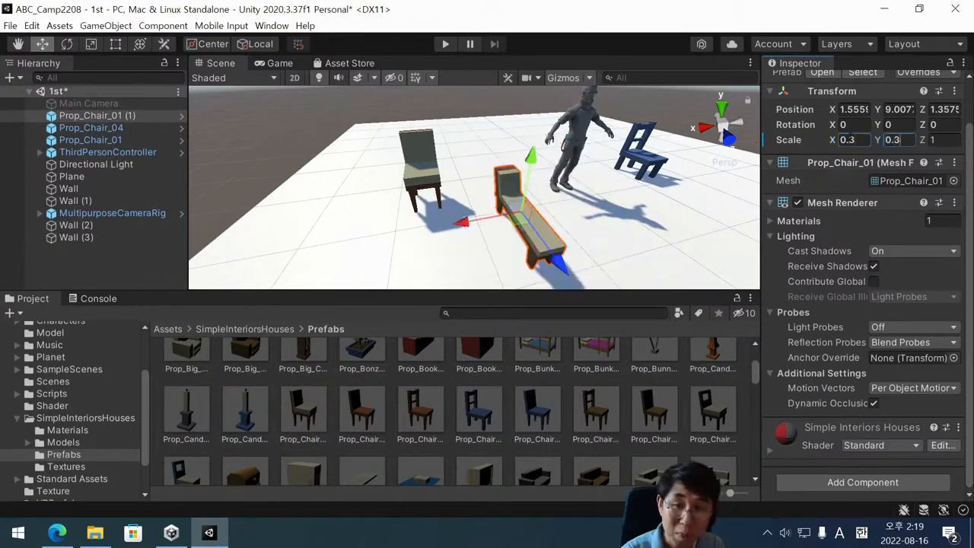
key(Tab)
text(0.3)
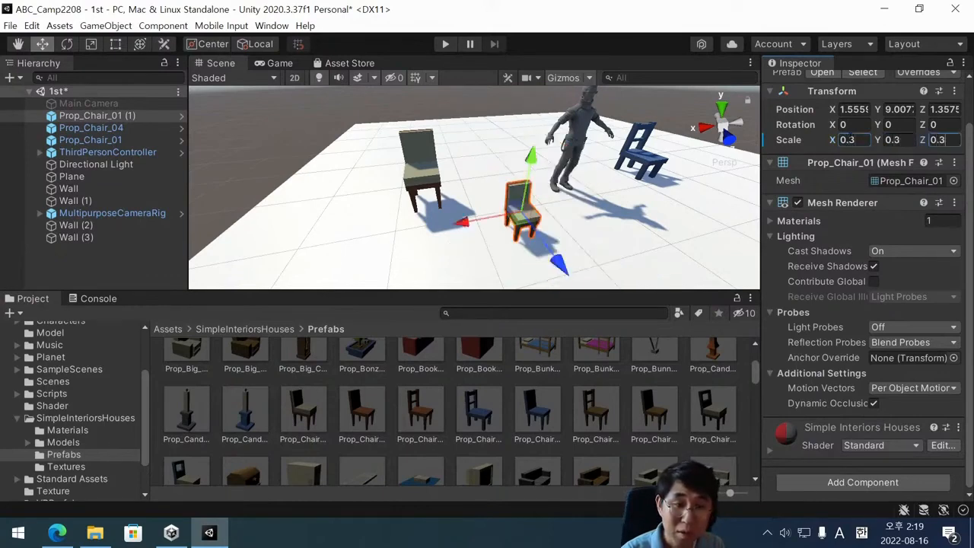
Set the newly placed chair's scale to 0.4 on X, Y and Z and save the scene.
key(BackSpace)
text(4)
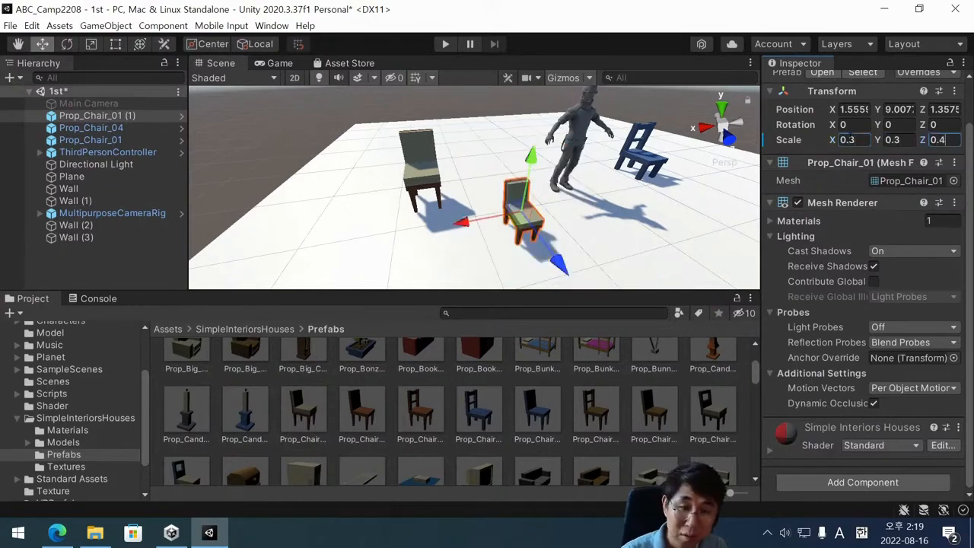
click(900, 142)
key(Right)
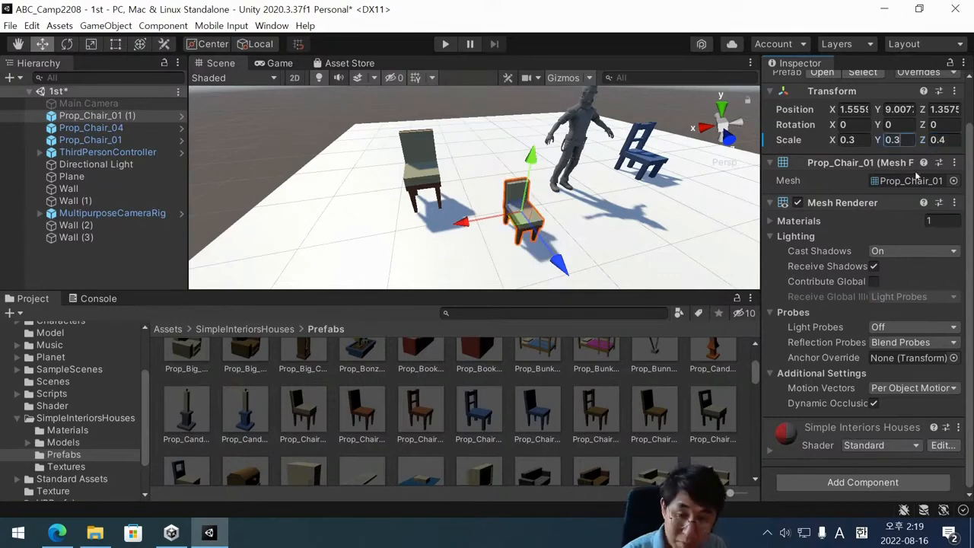
key(BackSpace)
text(4)
click(847, 140)
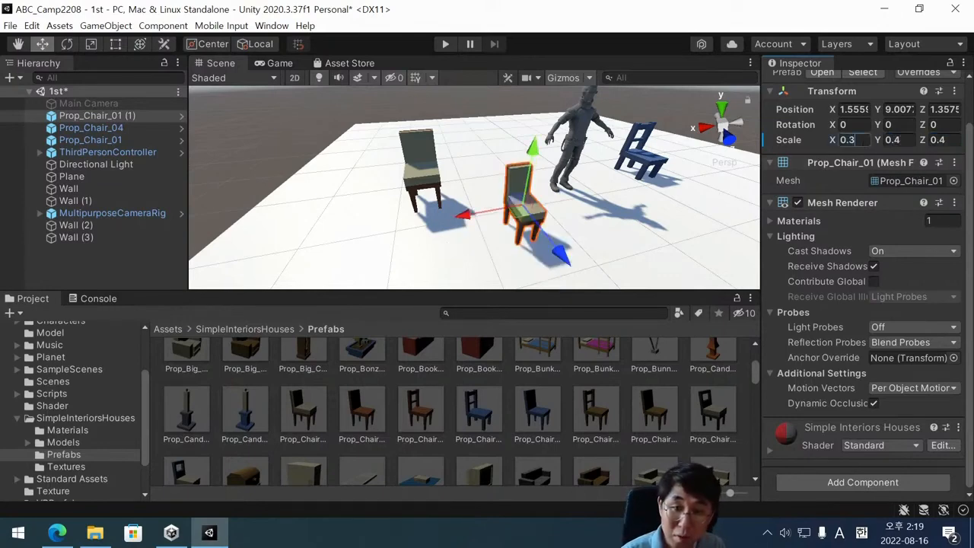
key(BackSpace)
text(4)
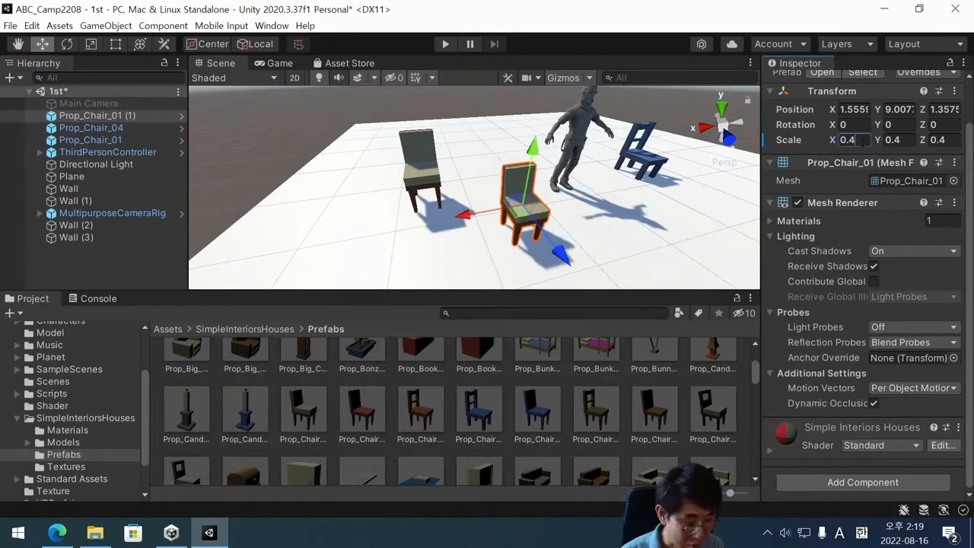
key(ctrl+s)
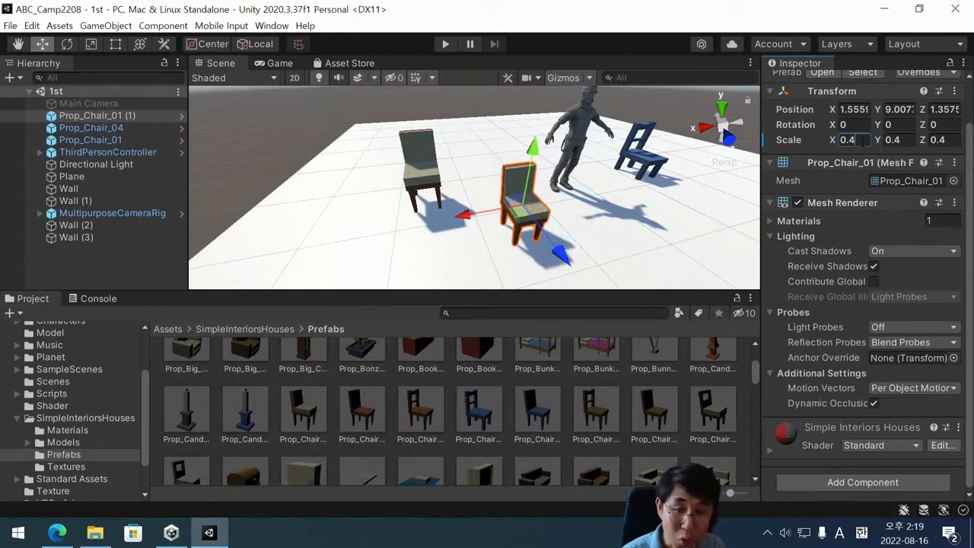
Play-test how the character interacts with the small chair that has no collider, and stop the game.
click(446, 44)
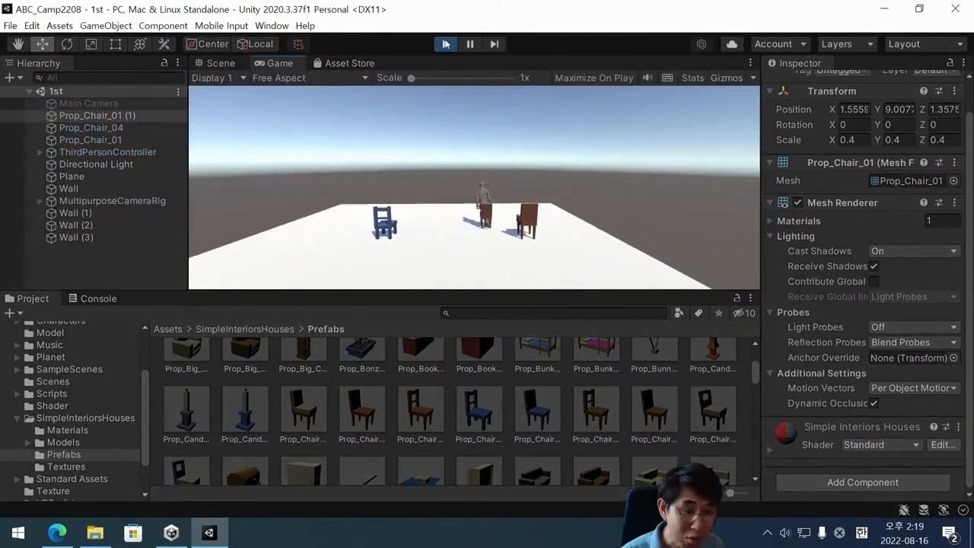
key(Up)
key(Down)
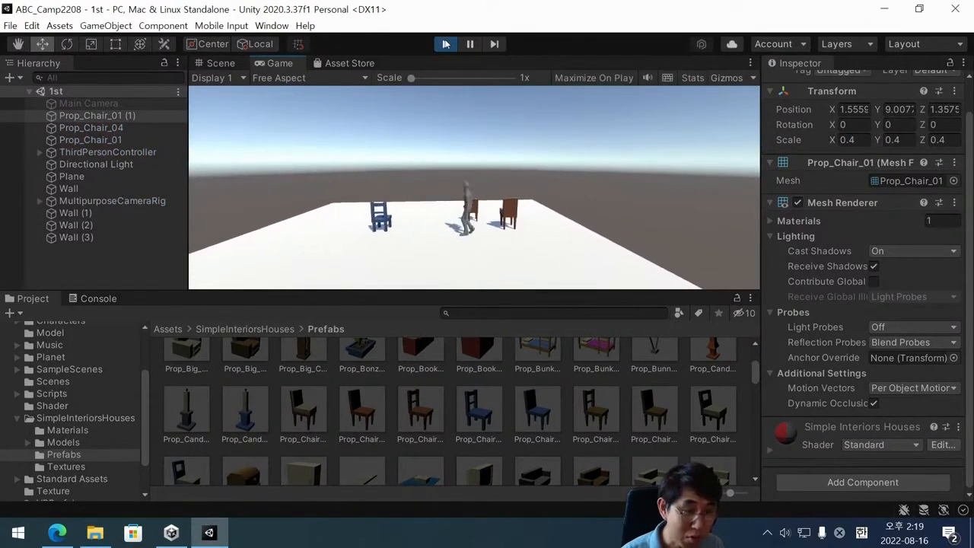
key(Up)
key(Right)
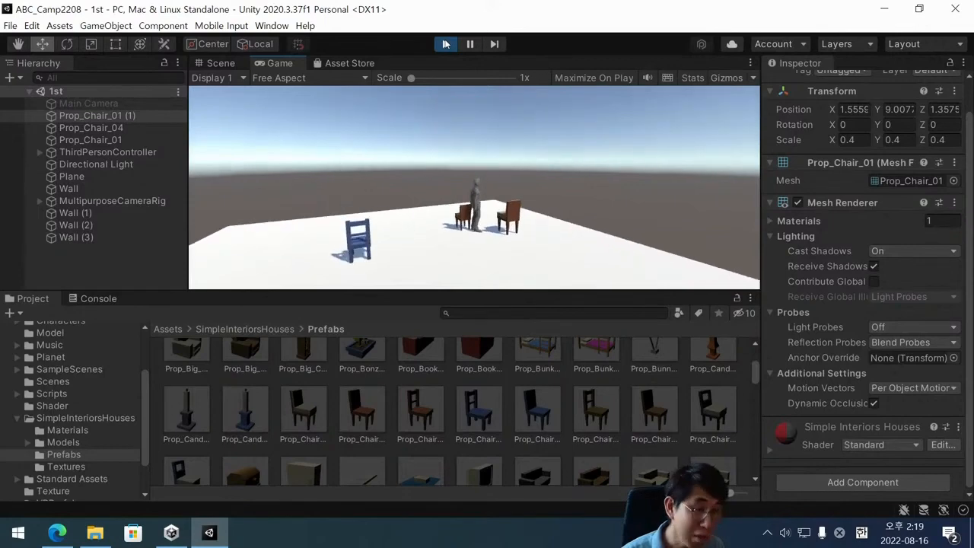
click(446, 44)
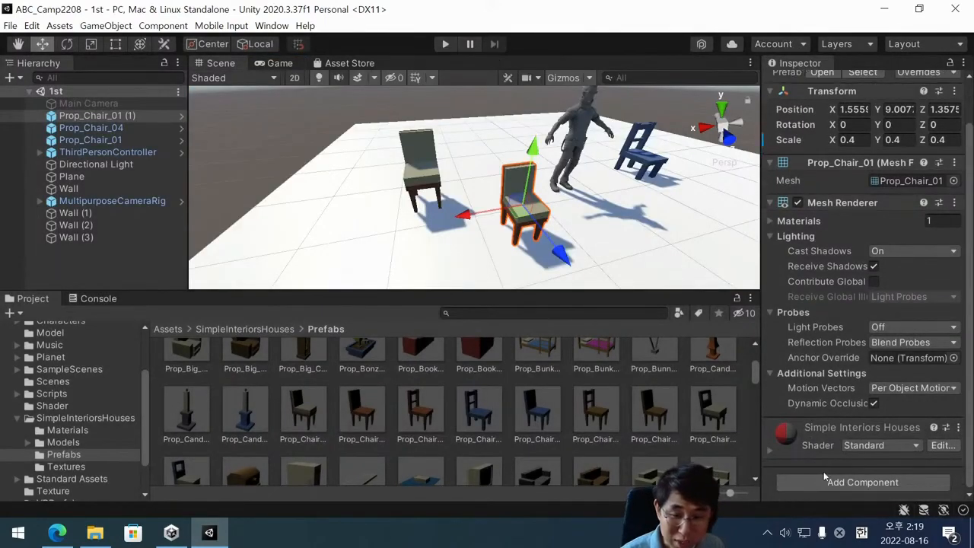
Add a Box Collider component to Prop_Chair_01 (1).
click(862, 483)
text(rig)
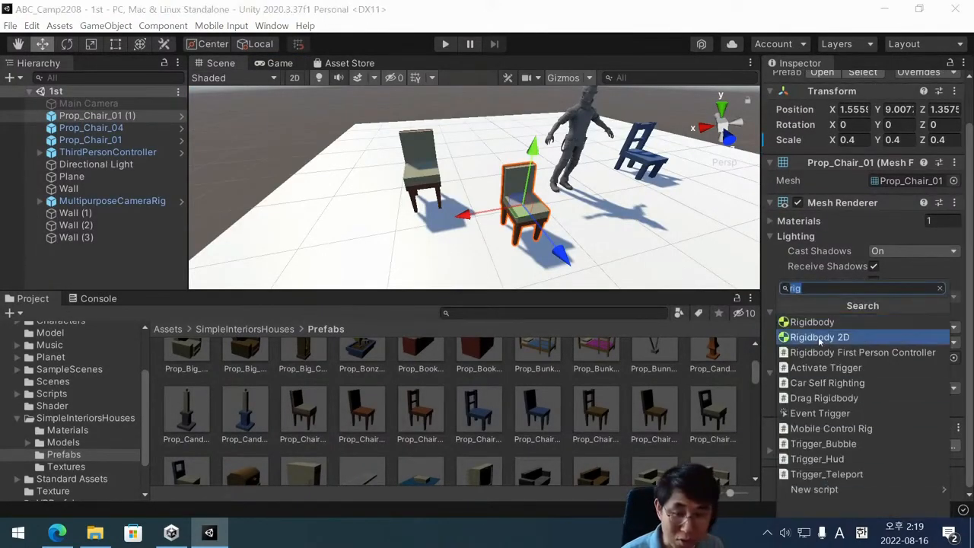
text(box)
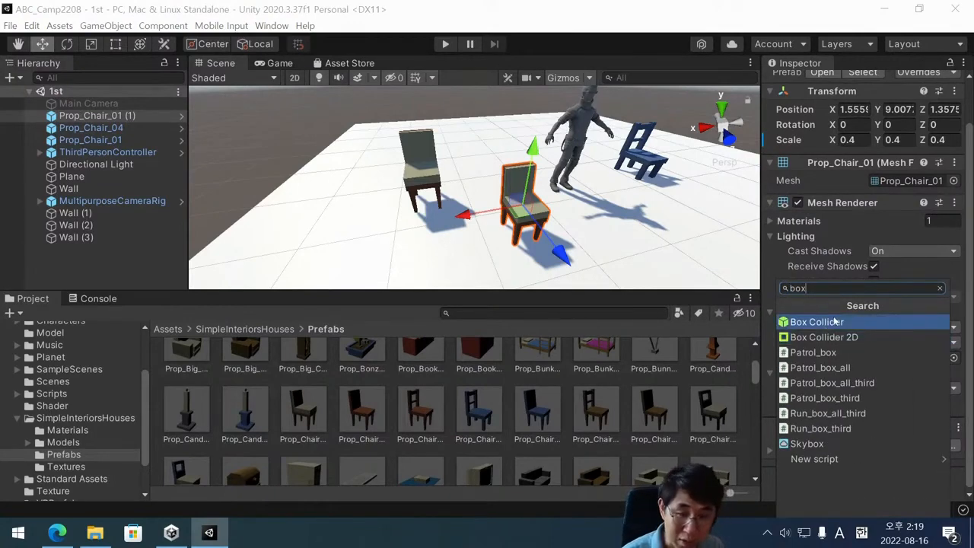
click(836, 323)
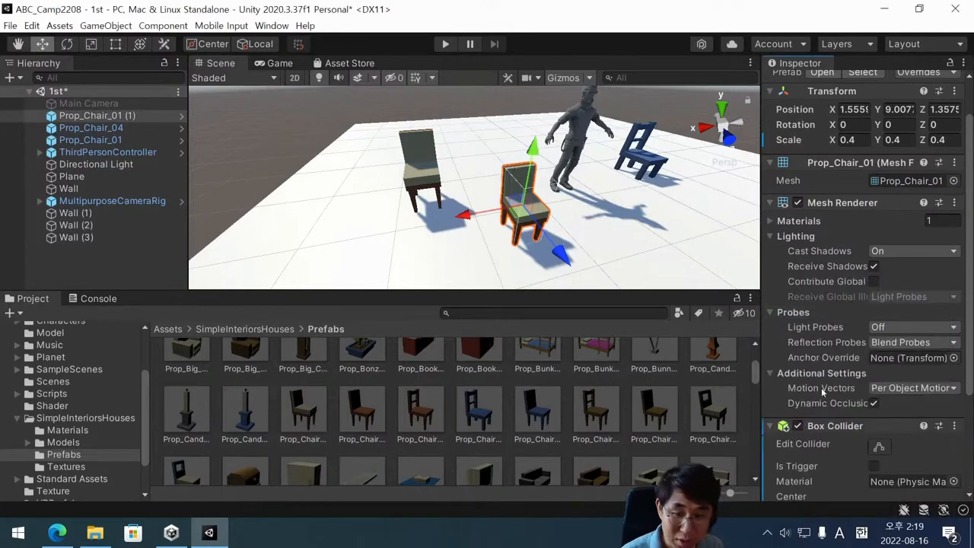
Play-test walking the character into the small chair that has only a Box Collider, and stop the game.
click(455, 47)
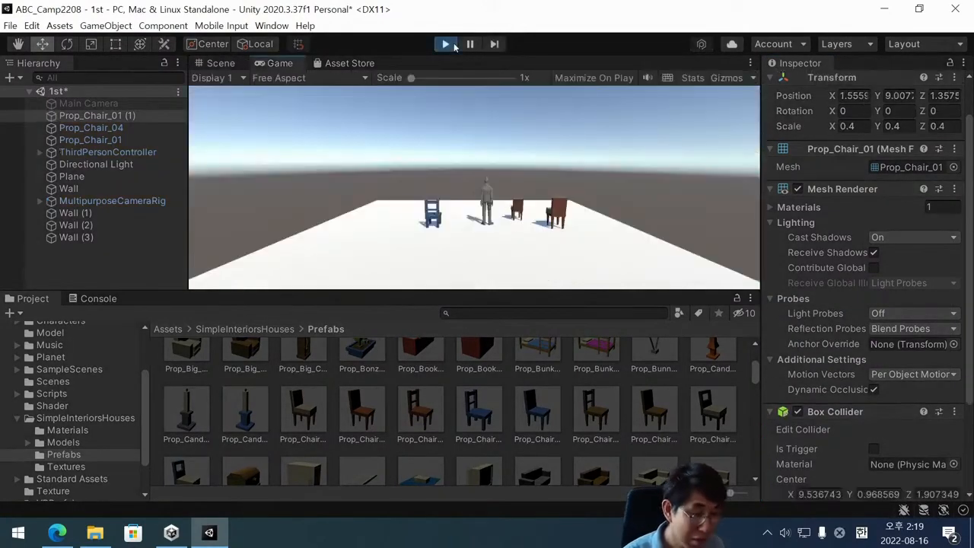
key(Up)
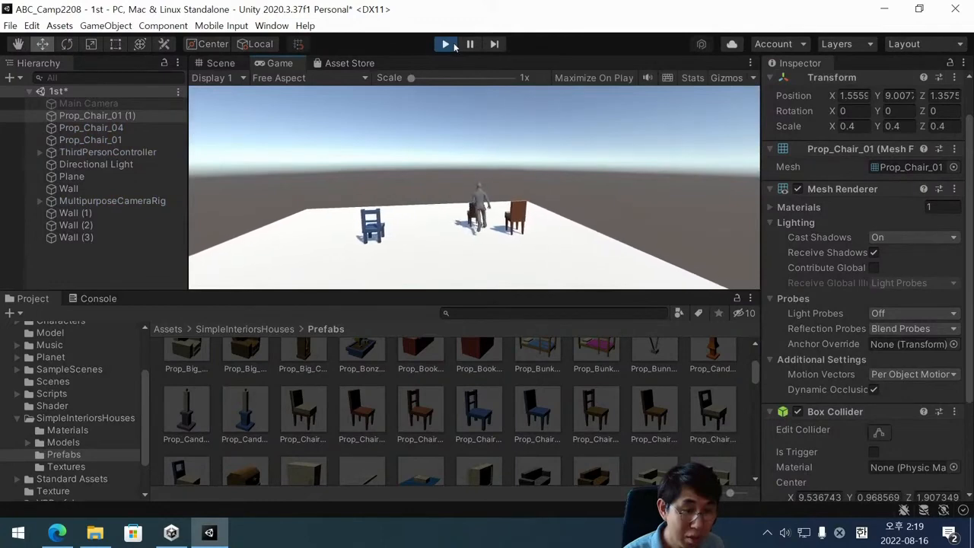
key(Left)
key(Left)
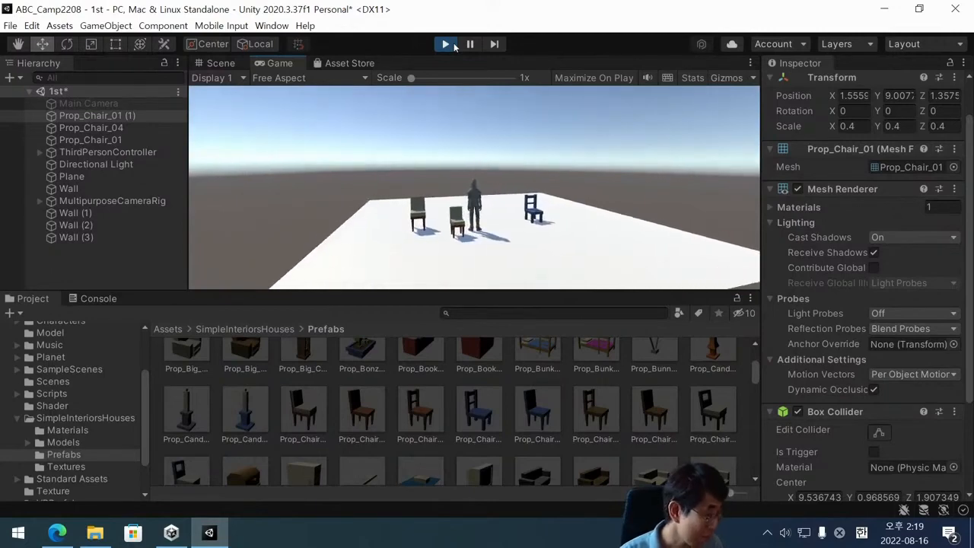
key(Left)
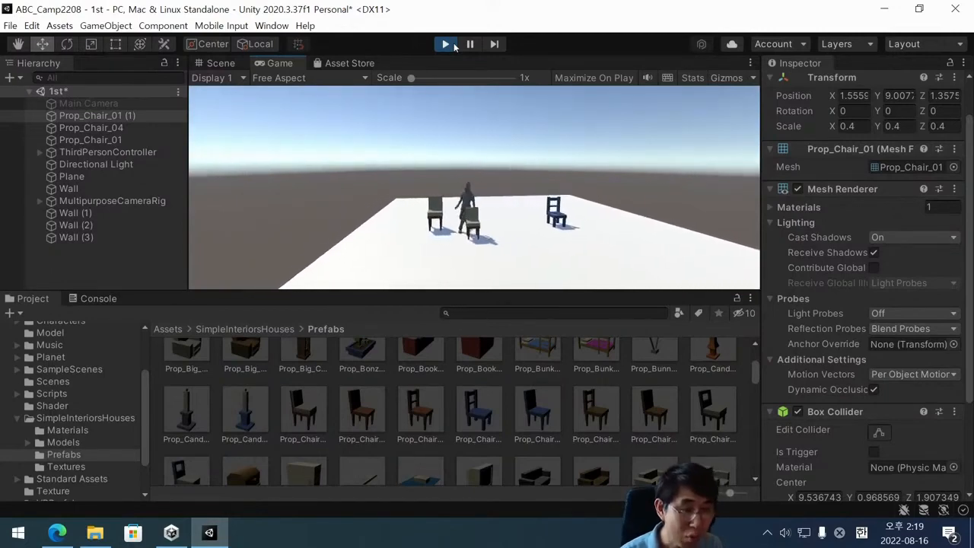
key(Down)
key(Up)
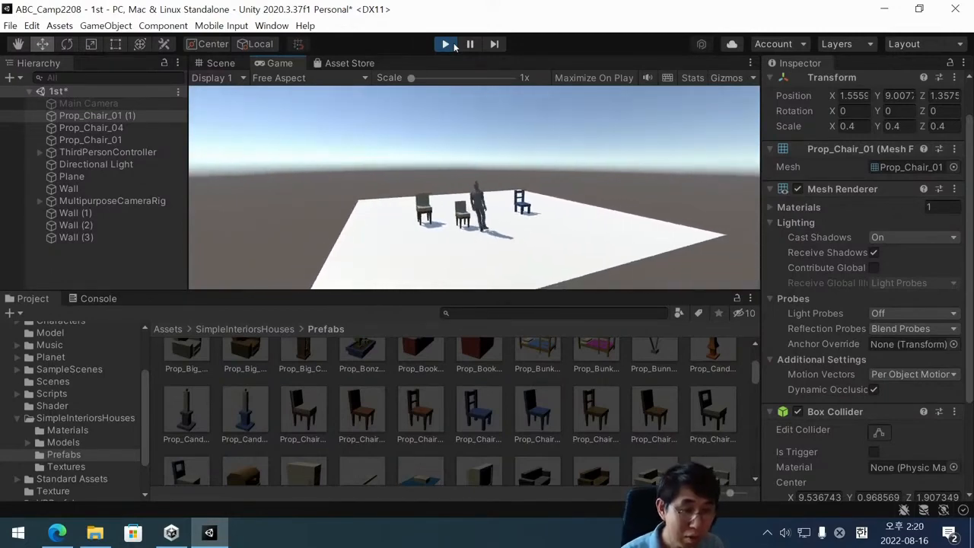
key(Left)
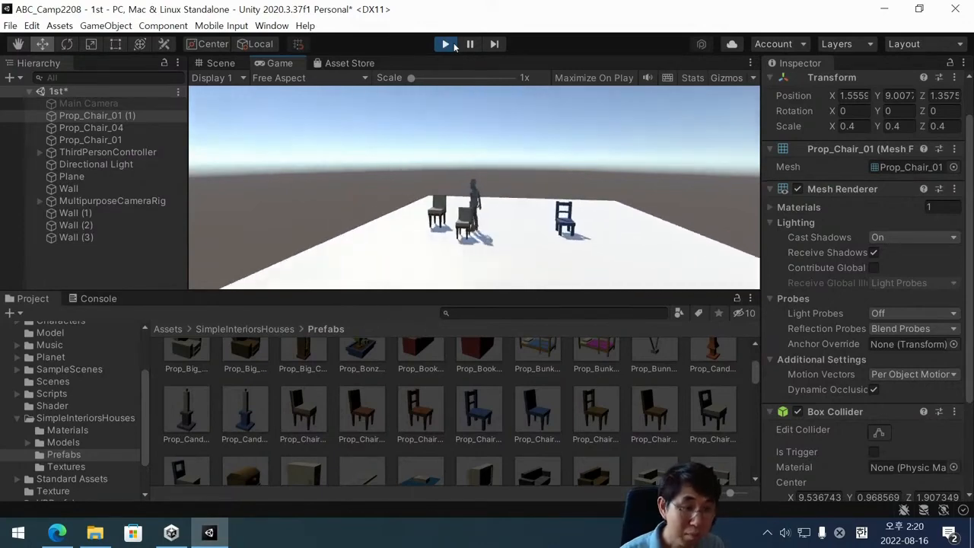
click(450, 44)
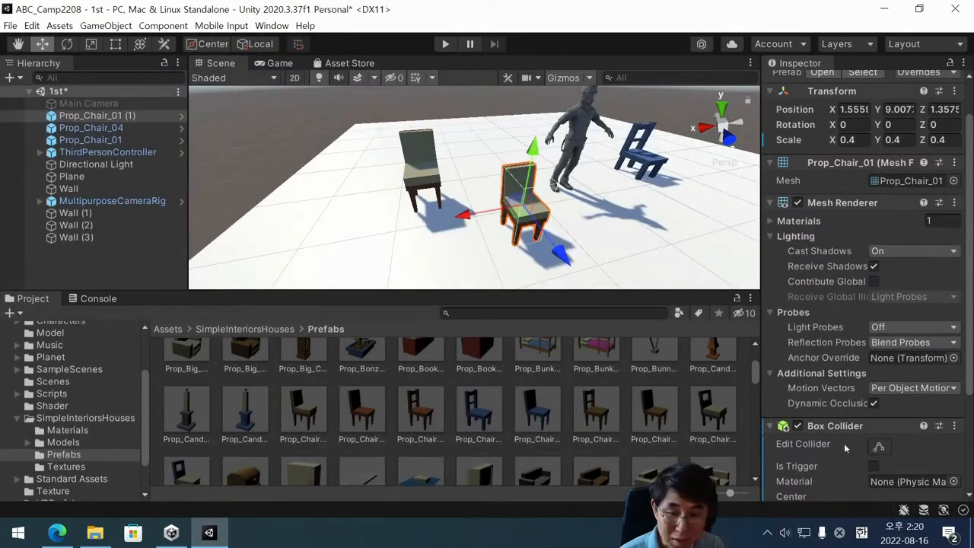
Add a Rigidbody component to Prop_Chair_01 (1).
scroll(845, 449, down, 3)
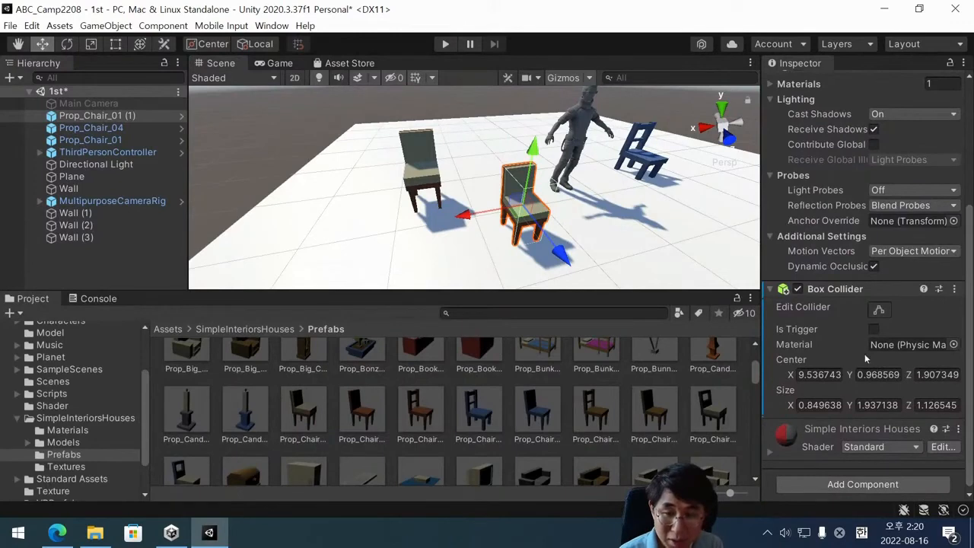
click(863, 484)
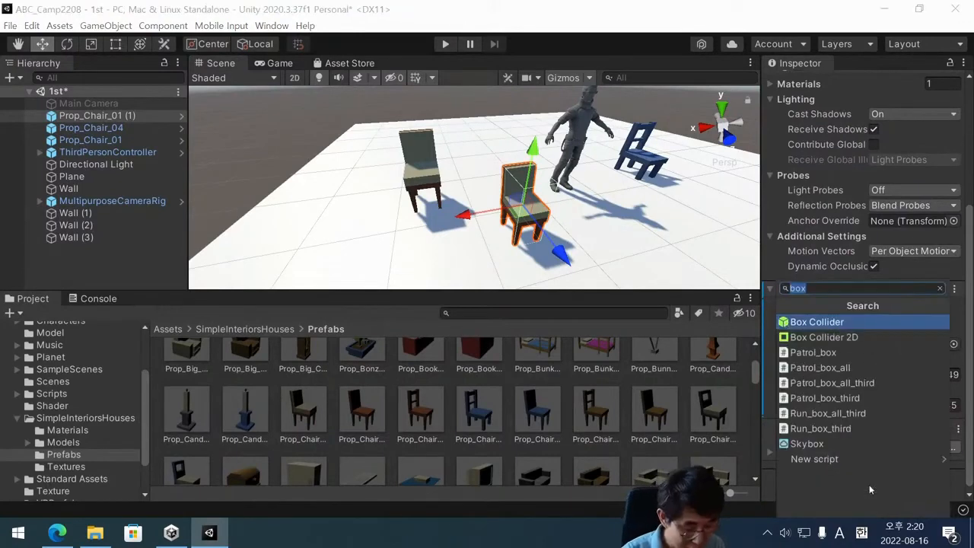
text(rig)
key(Return)
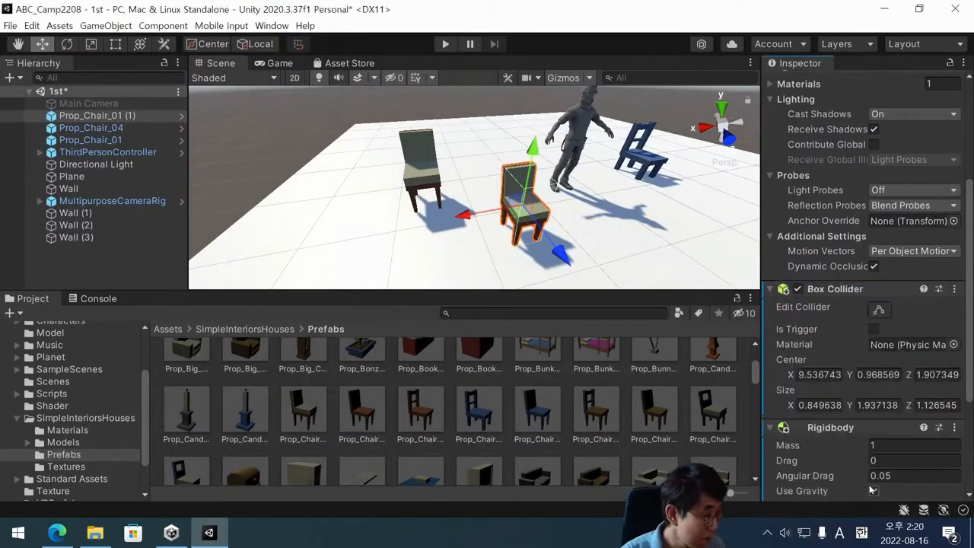
scroll(830, 449, down, 4)
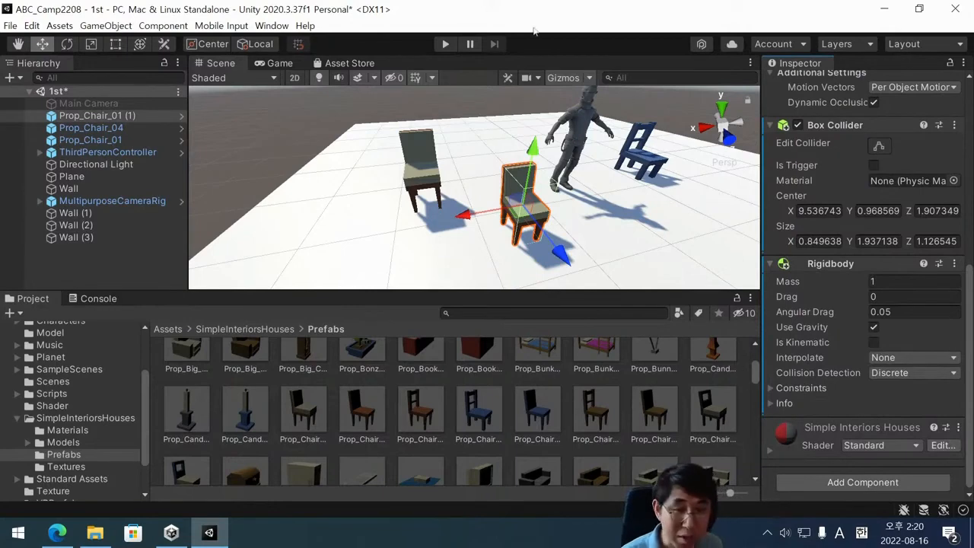
Play-test pushing the small chair that has both a Box Collider and a Rigidbody, and stop the game.
click(445, 44)
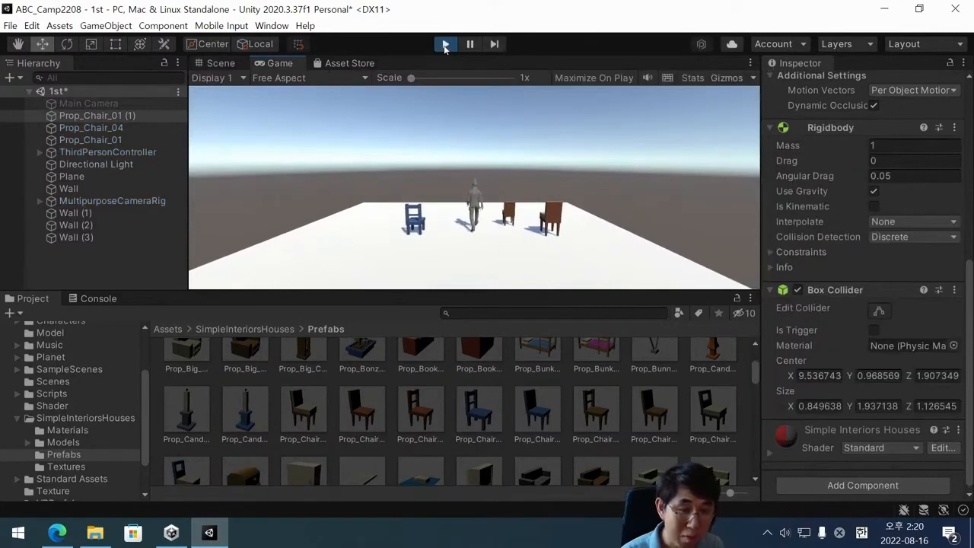
key(Up)
key(Right)
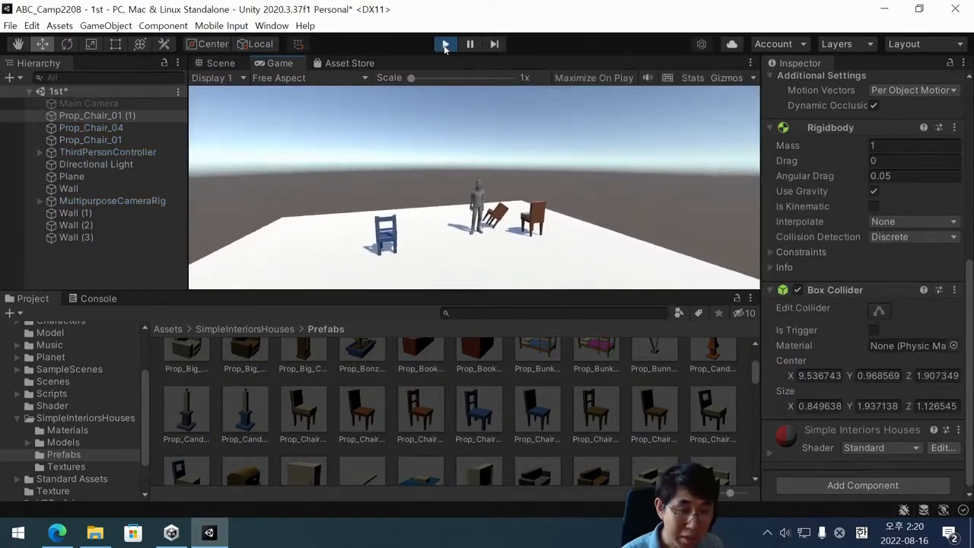
key(Right)
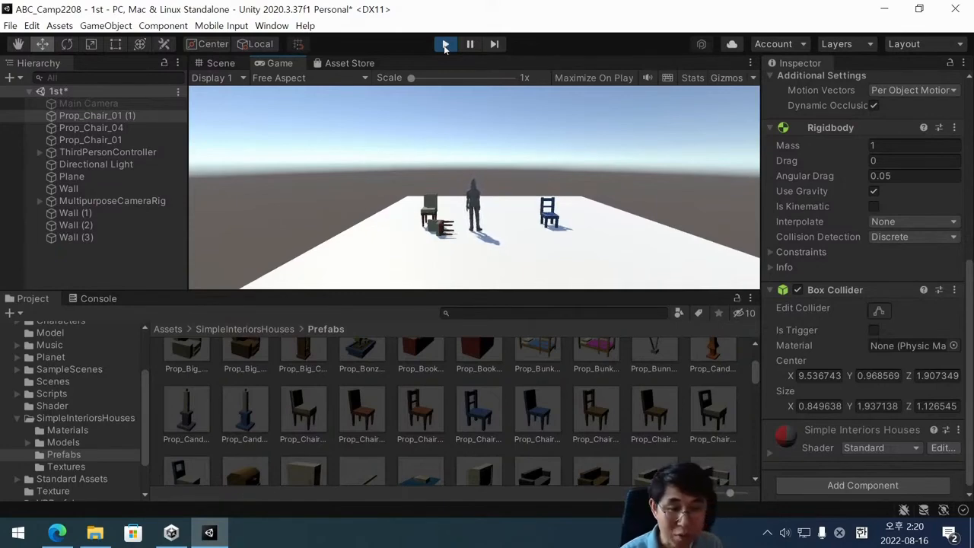
key(Up)
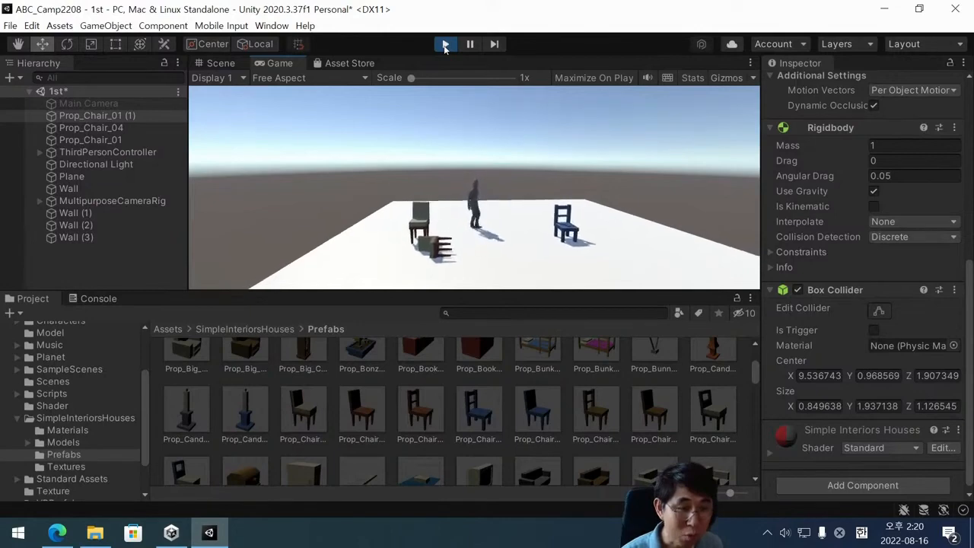
key(Down)
key(Left)
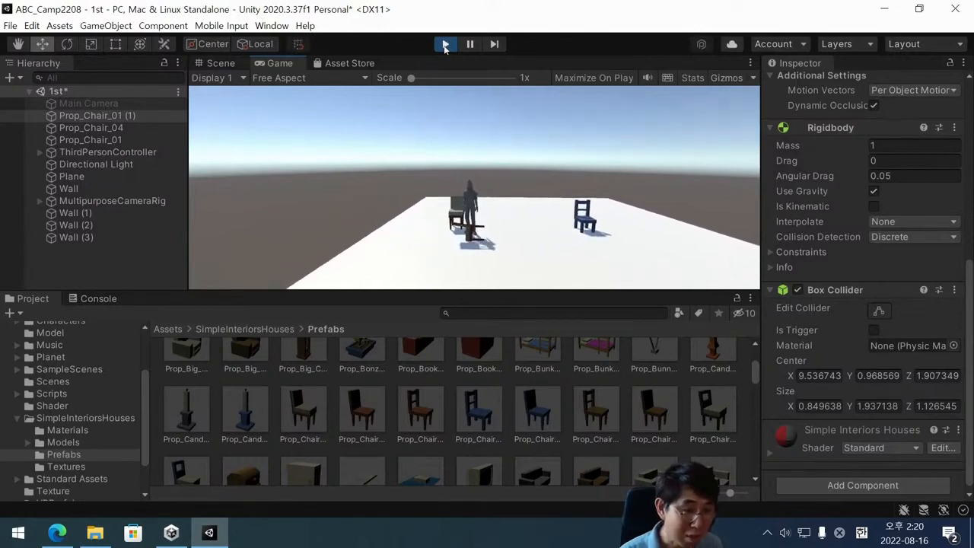
key(Left)
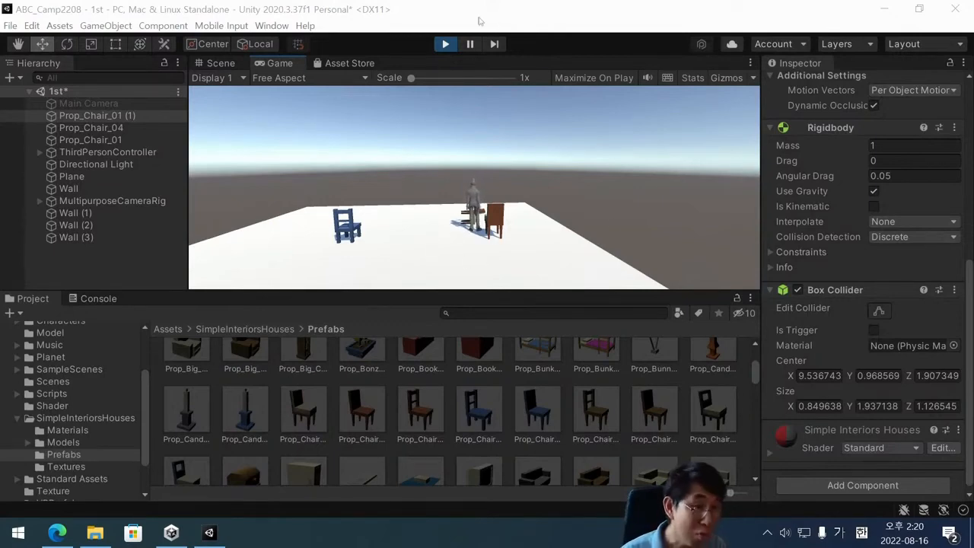
click(445, 43)
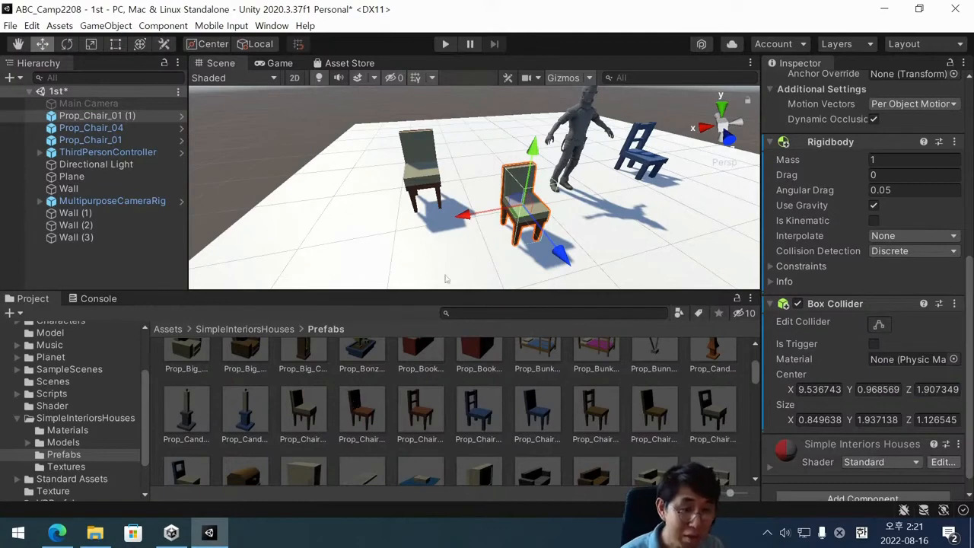
Place a Prop_Cupboard_01 prefab on the floor beside the chairs, at about X -0.14, Y 3.73, Z 2.87.
scroll(541, 225, down, 5)
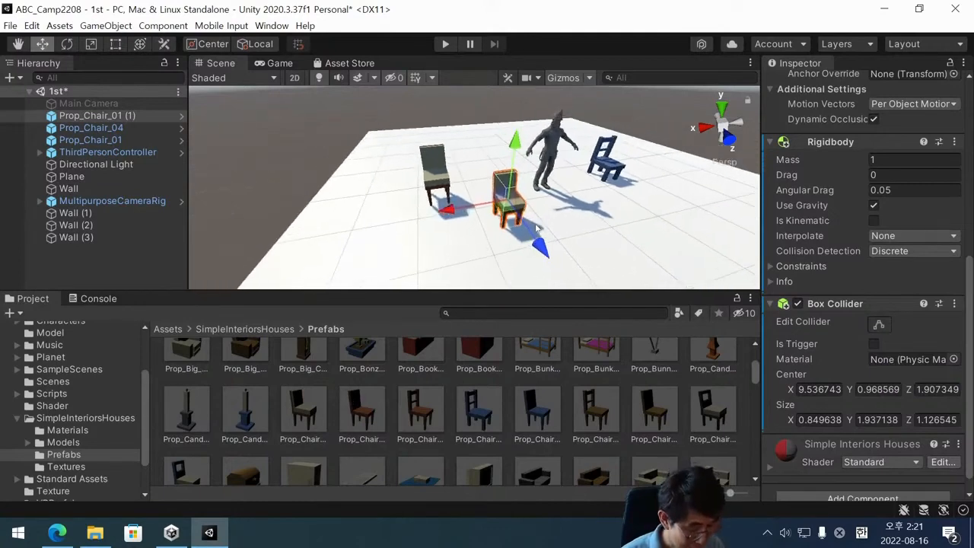
alt+drag(479, 245, 629, 156)
scroll(514, 233, up, 1)
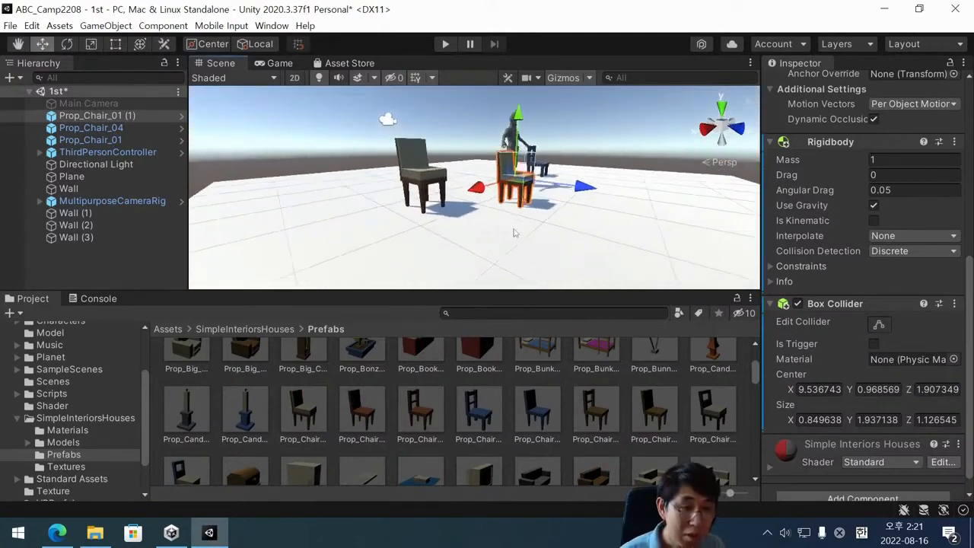
middle_drag(521, 231, 504, 247)
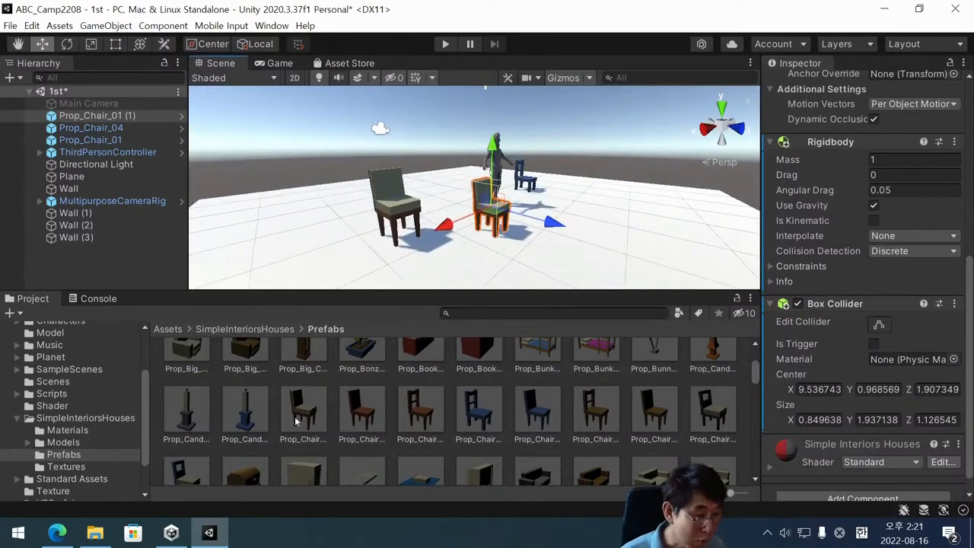
scroll(294, 417, down, 4)
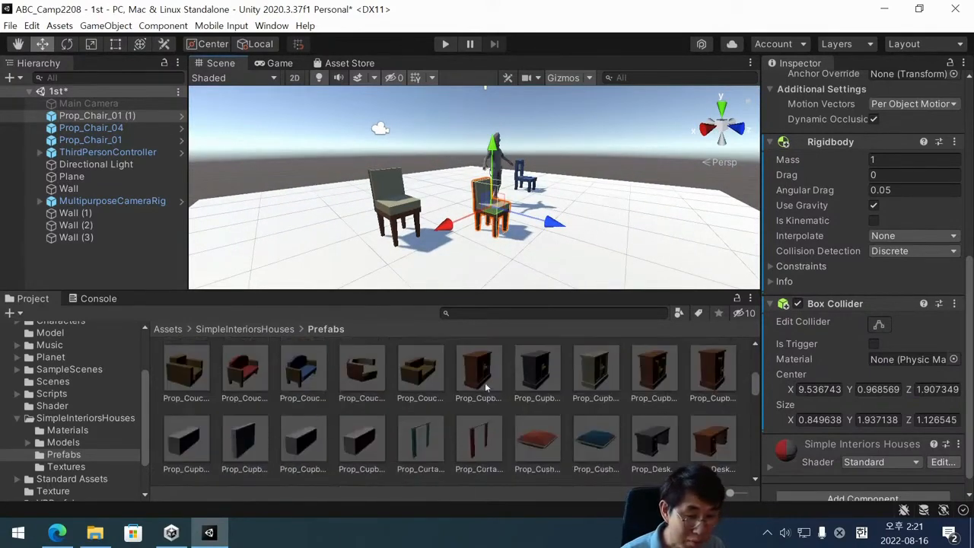
drag(486, 386, 620, 191)
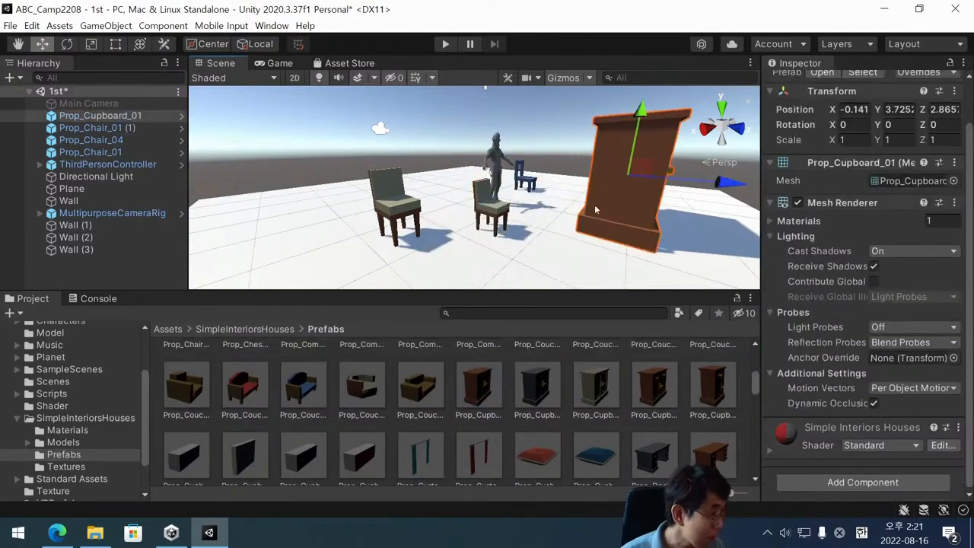
Add a Box Collider component to Prop_Cupboard_01.
scroll(627, 170, down, 3)
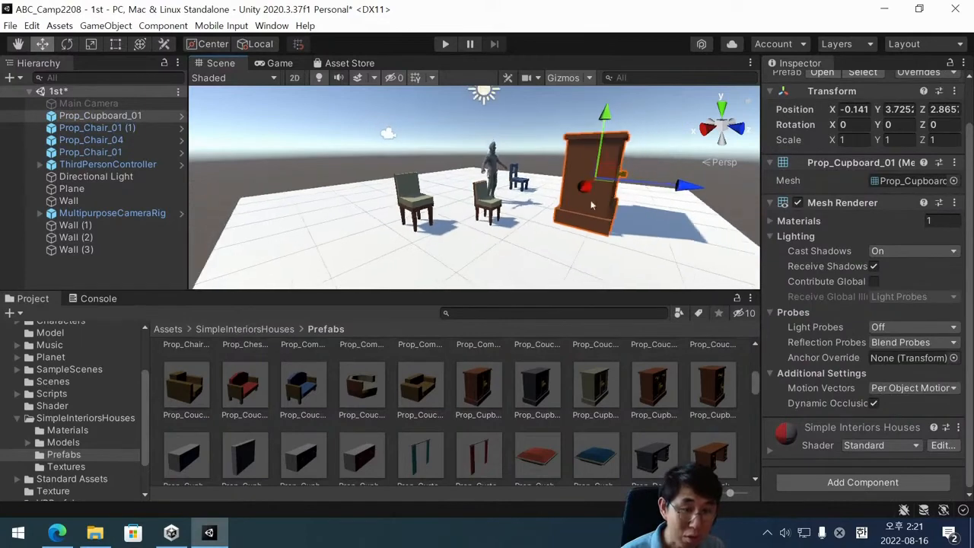
alt+drag(591, 205, 665, 326)
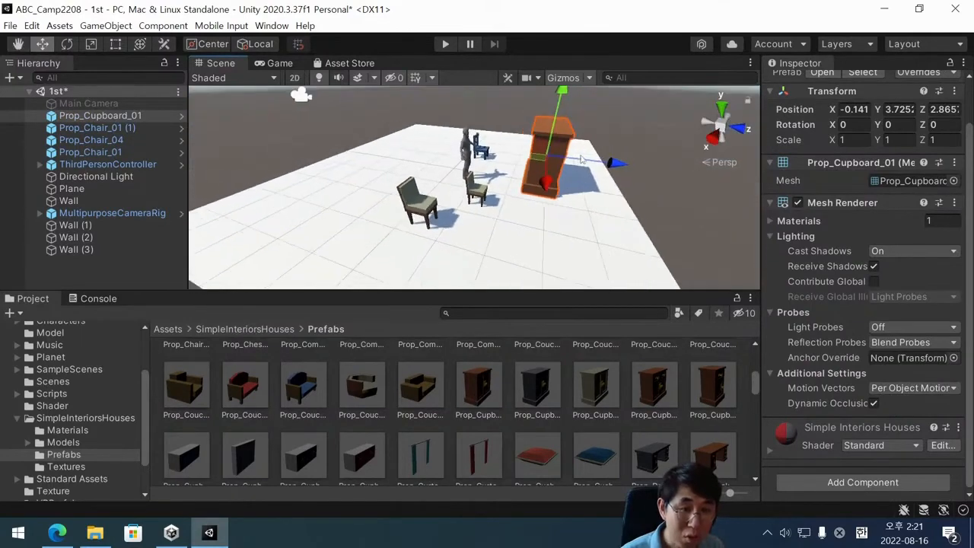
middle_drag(577, 155, 567, 152)
click(895, 482)
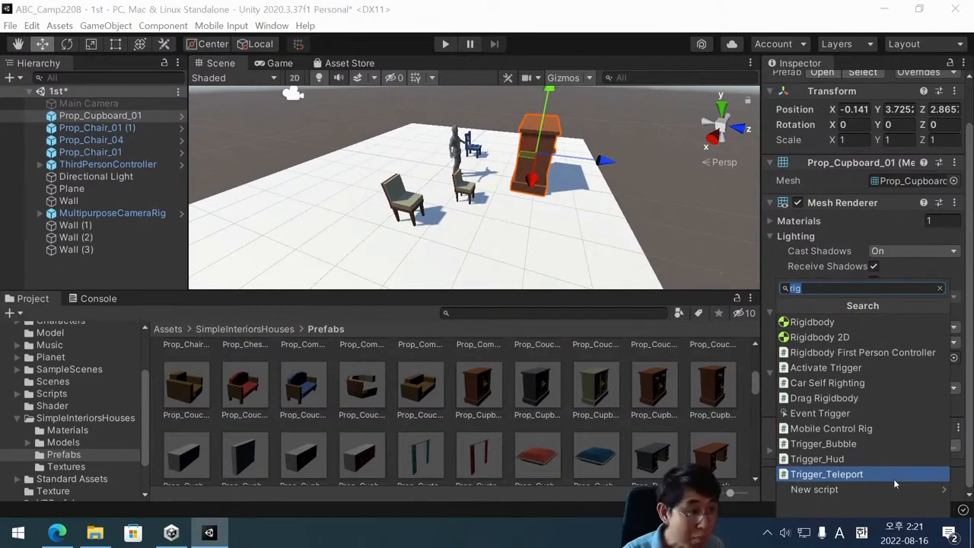
text(box)
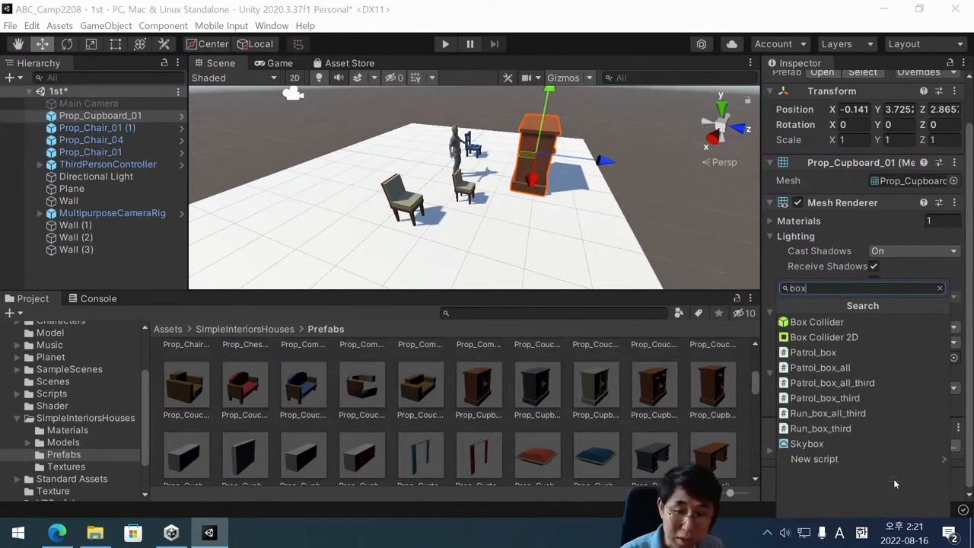
click(880, 326)
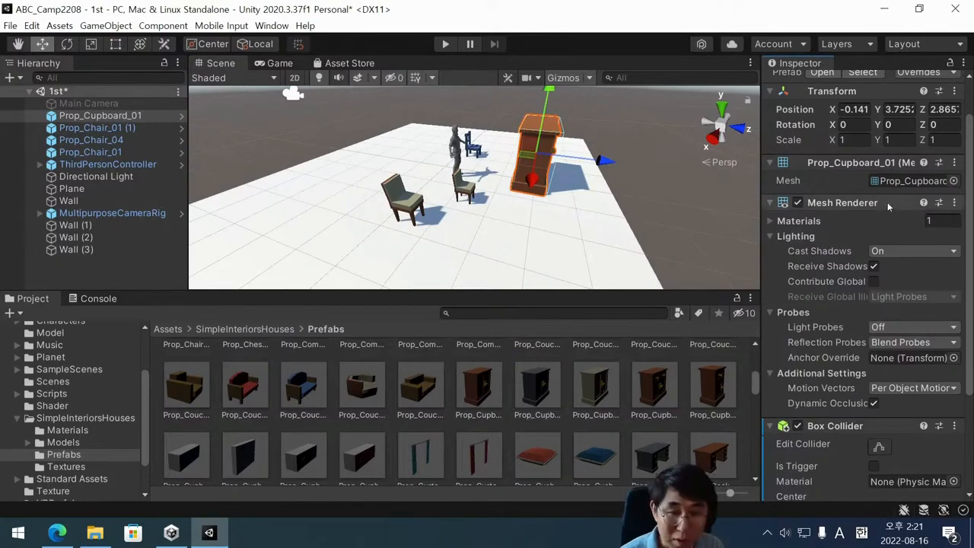
Add a Rigidbody component to Prop_Cupboard_01 and set its mass to 100.
scroll(888, 202, down, 5)
click(889, 483)
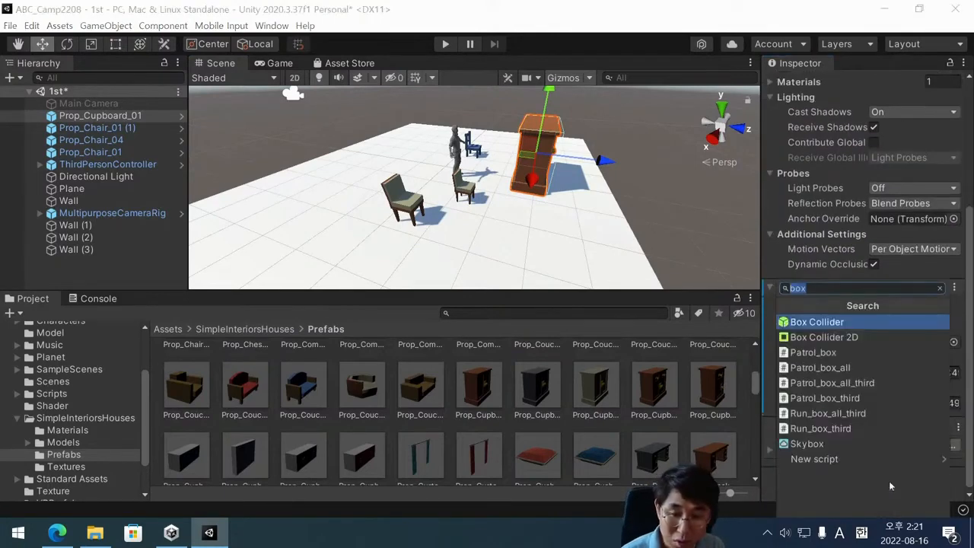
text(rigbi)
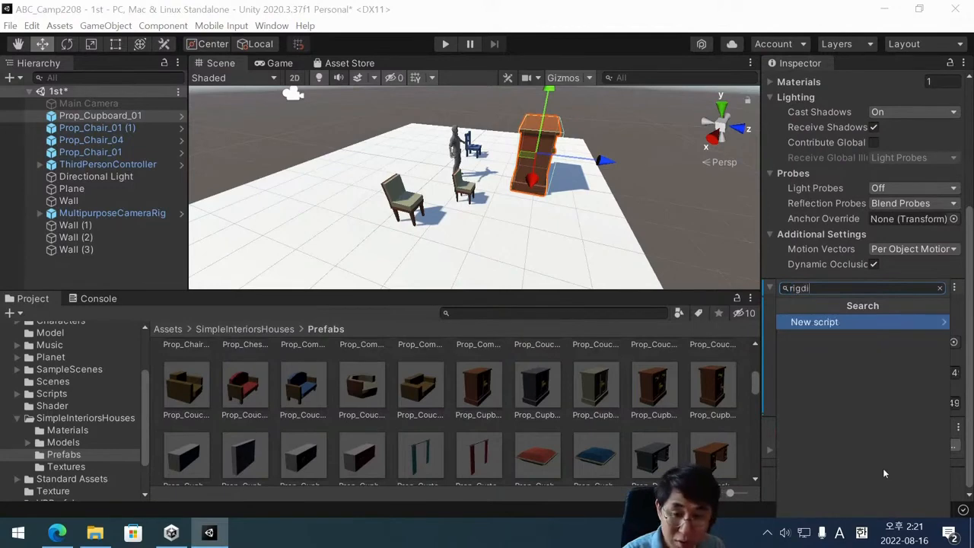
key(BackSpace)
key(Return)
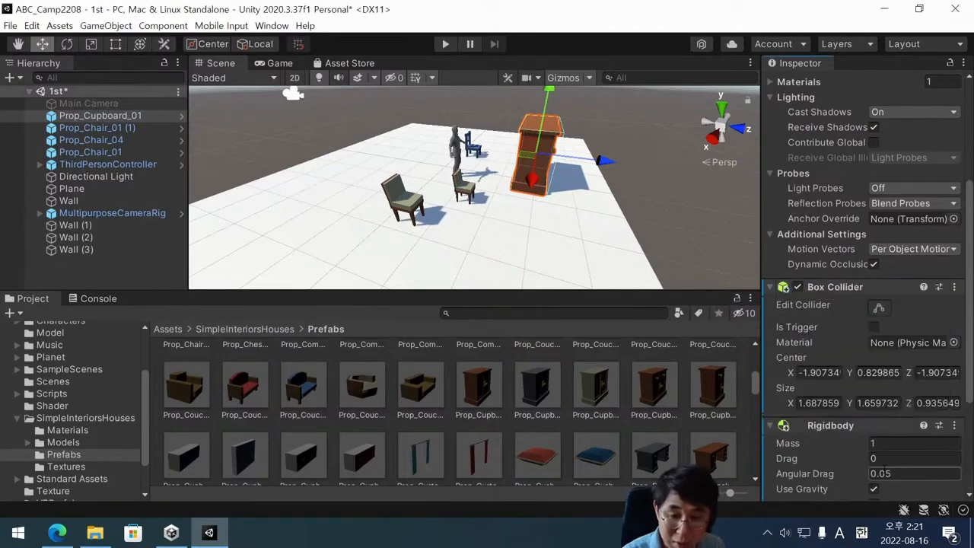
click(893, 443)
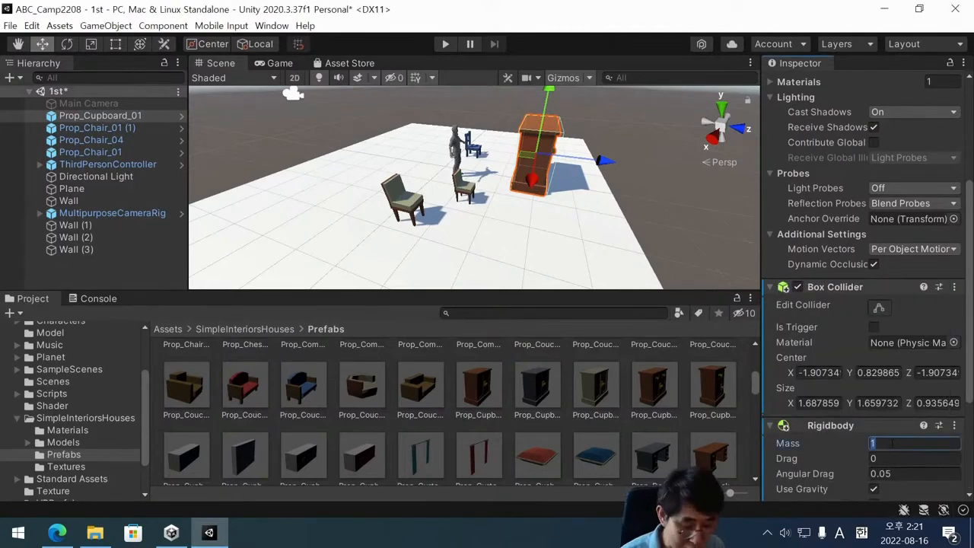
text(100)
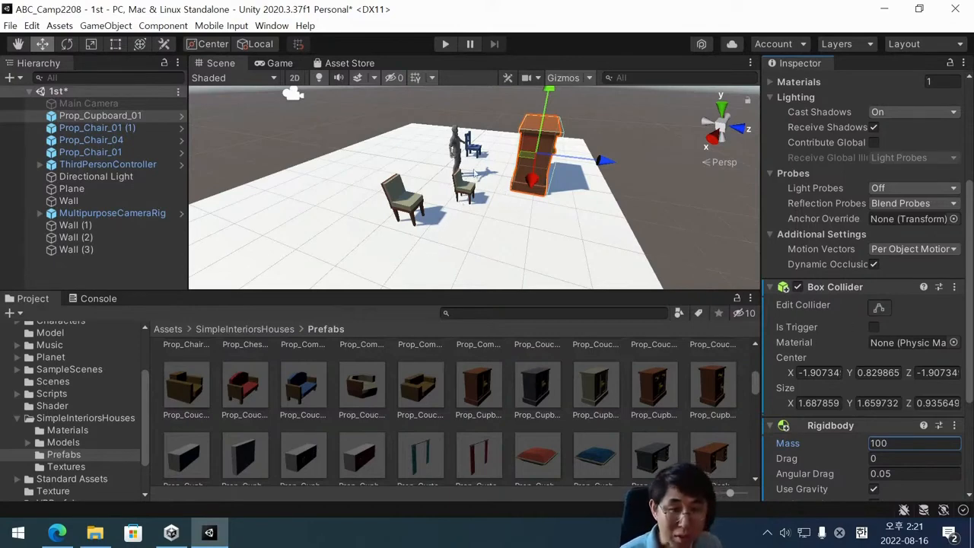
Play-test walking the player around Prop_Cupboard_01 and pushing it from different sides.
click(446, 44)
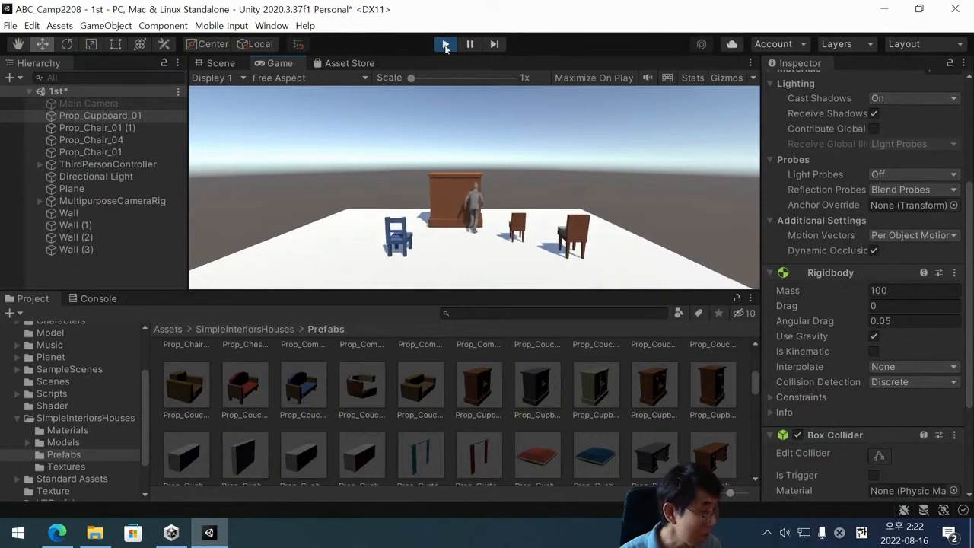
key(Down)
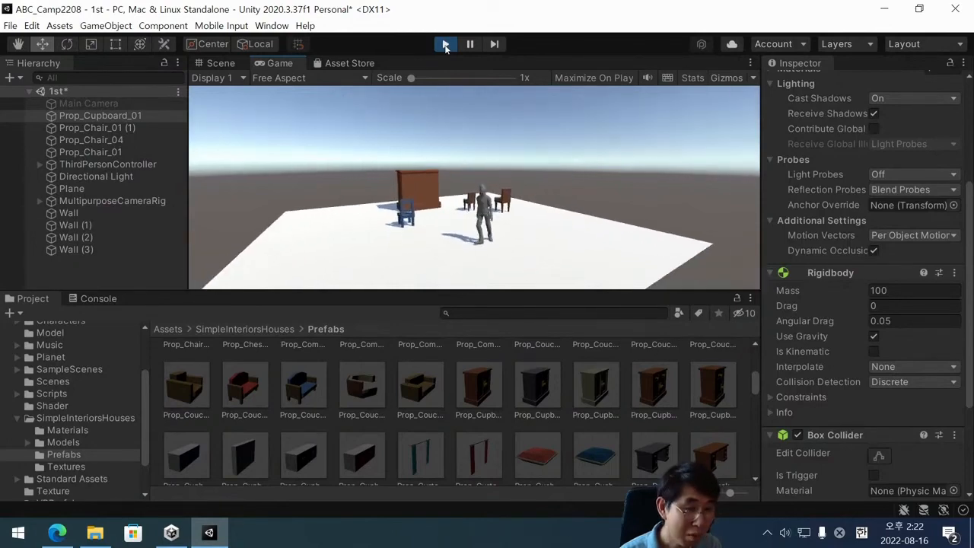
key(Up)
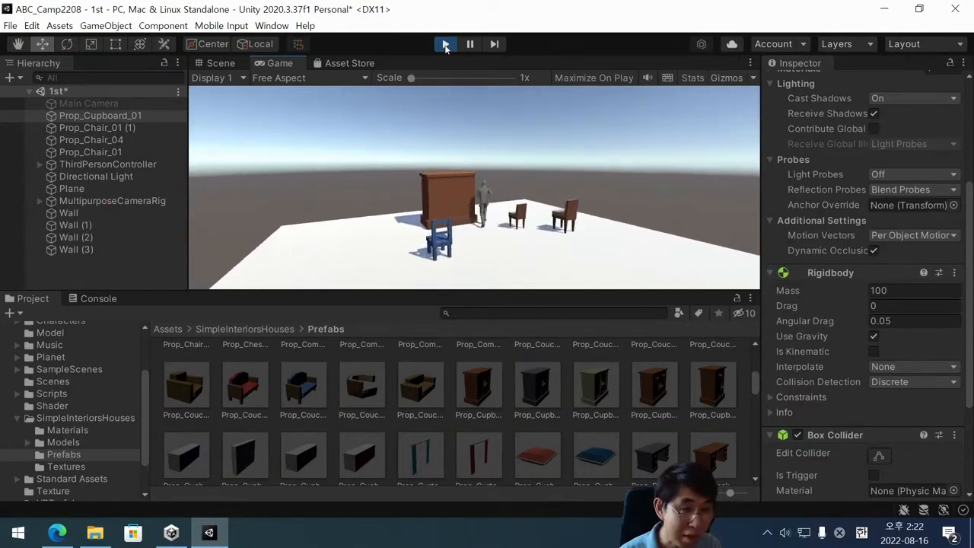
key(Left)
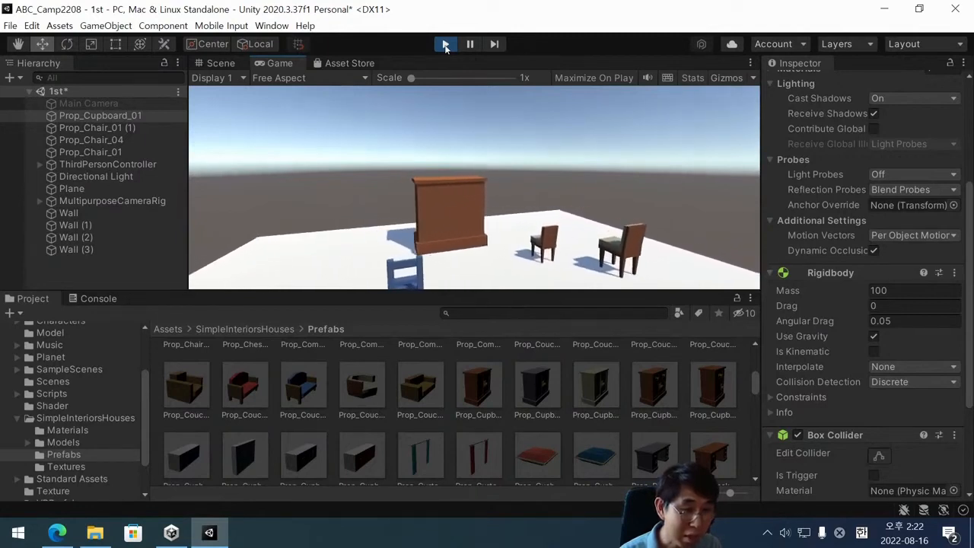
key(Left)
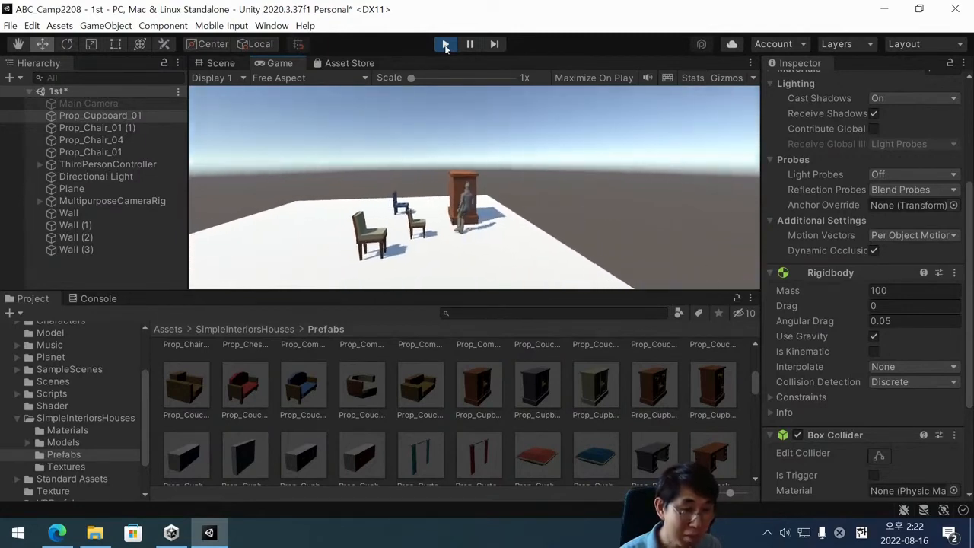
key(Right)
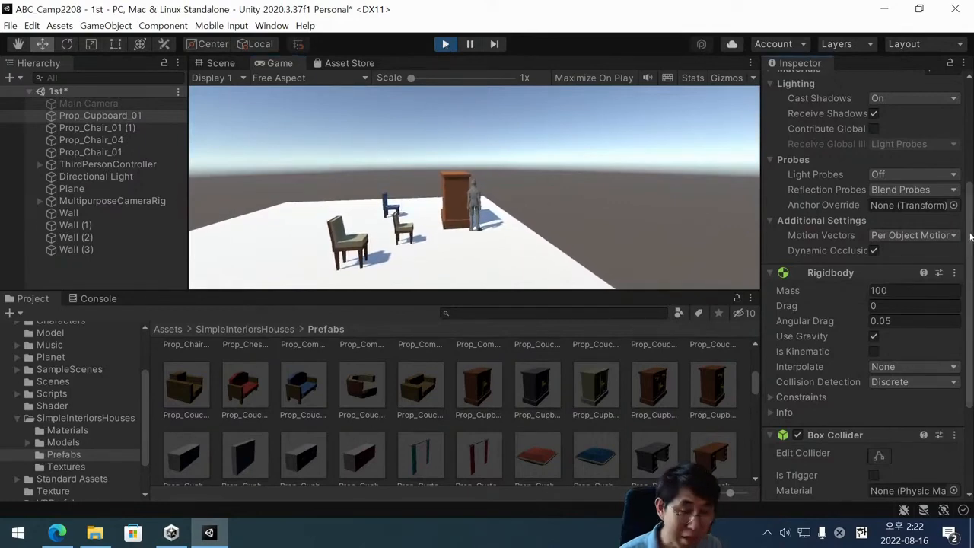
While the game runs, set Prop_Cupboard_01's Rigidbody mass to 50 and push the cupboard with the player.
click(876, 290)
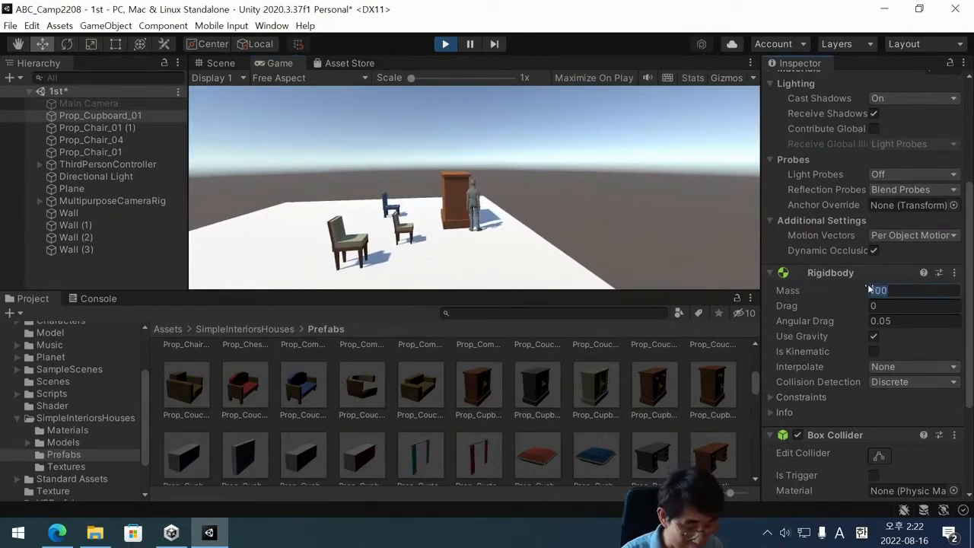
text(50)
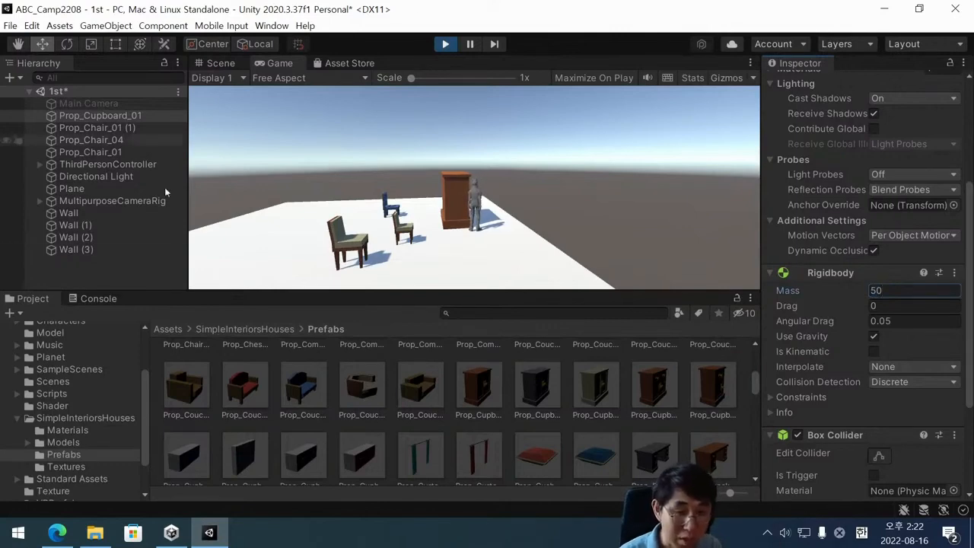
key(Return)
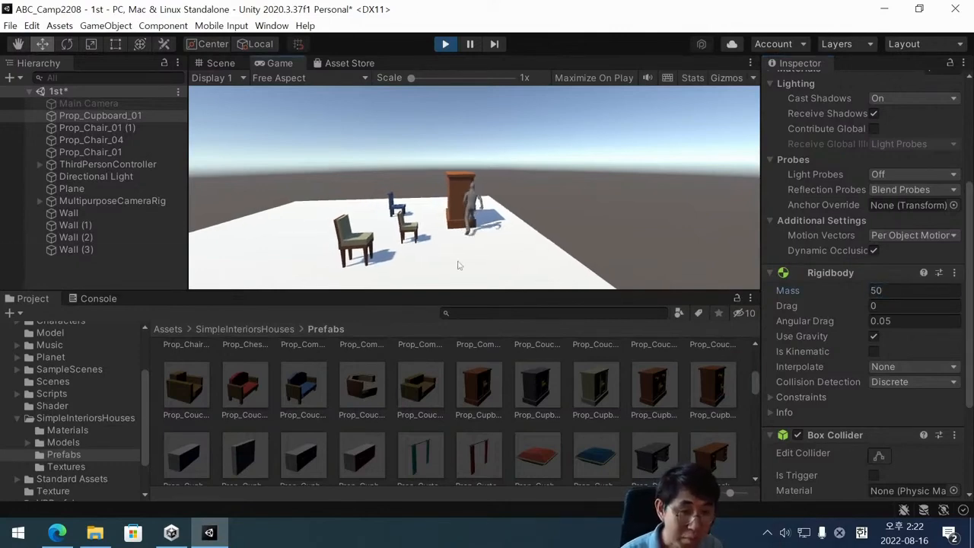
Set the cupboard's Rigidbody mass to 1 during play, push it with the player, and stop the game.
click(891, 290)
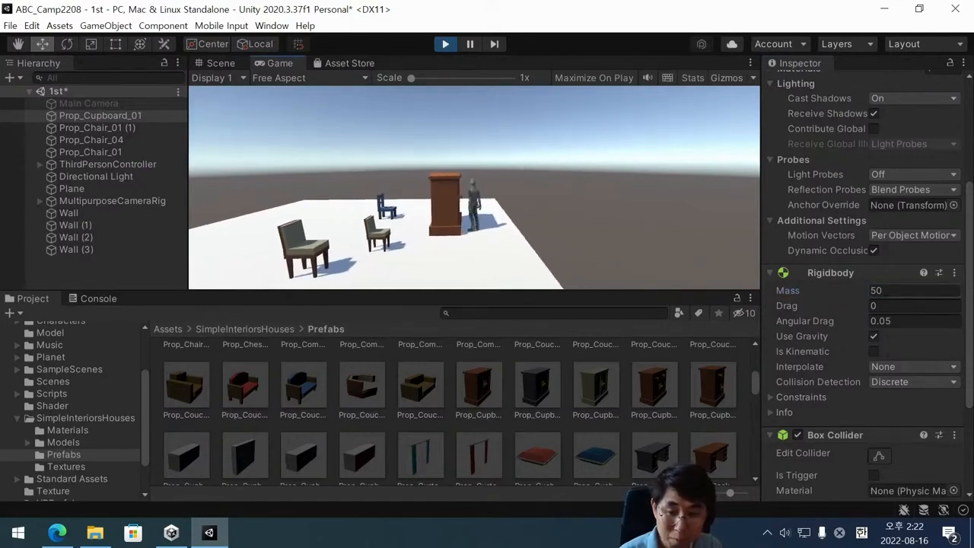
text(1)
key(Return)
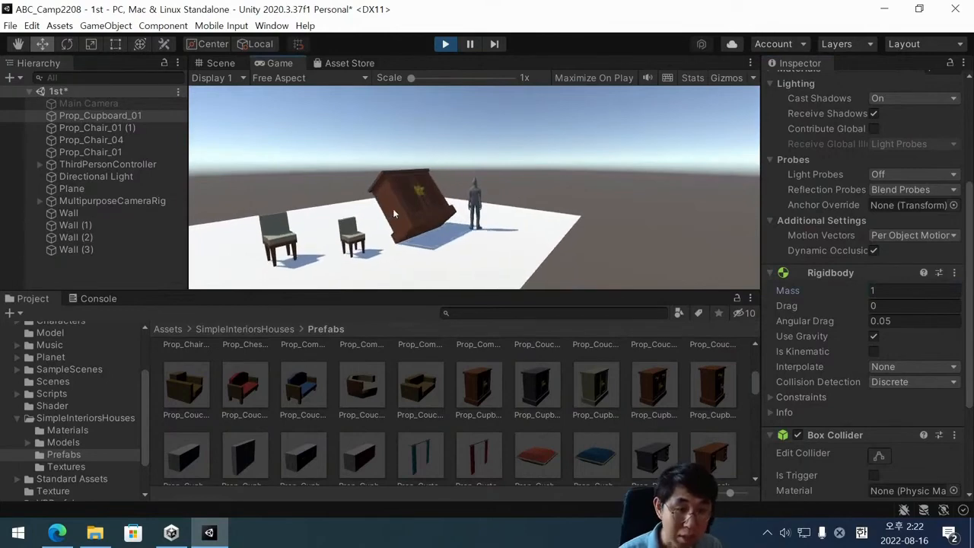
double_click(900, 292)
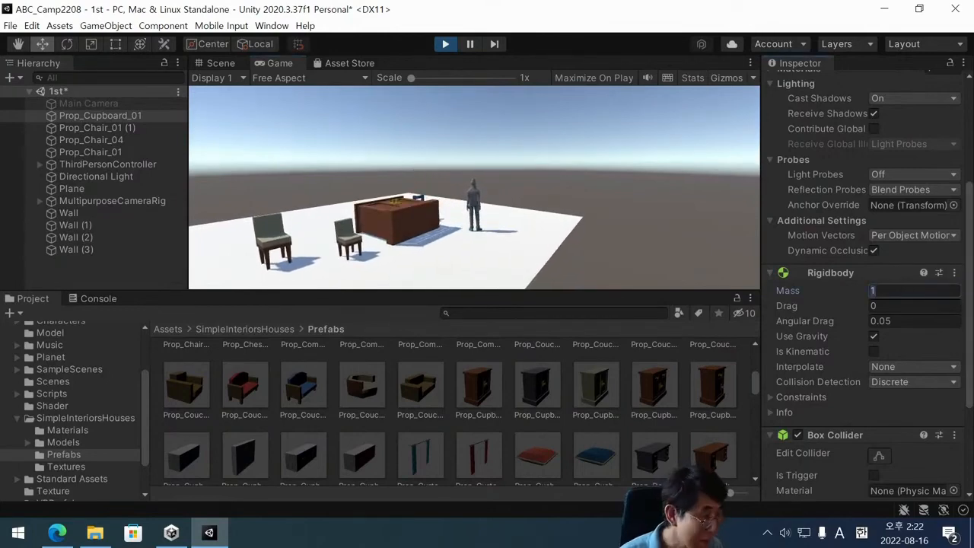
click(445, 44)
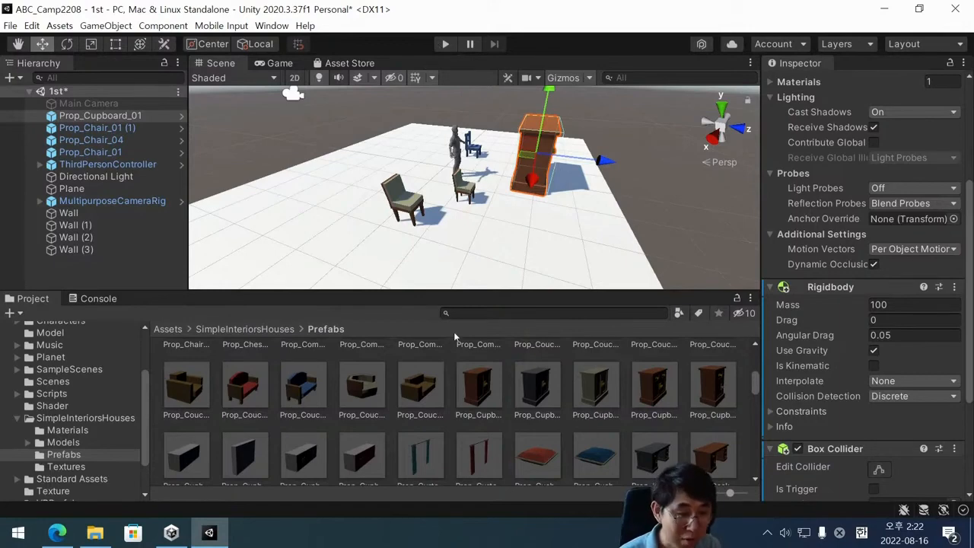
Find the Prop_Big_Chair_03 prefab and place it in the scene at about X 2.48, Y -2.38, Z 1.58.
click(556, 444)
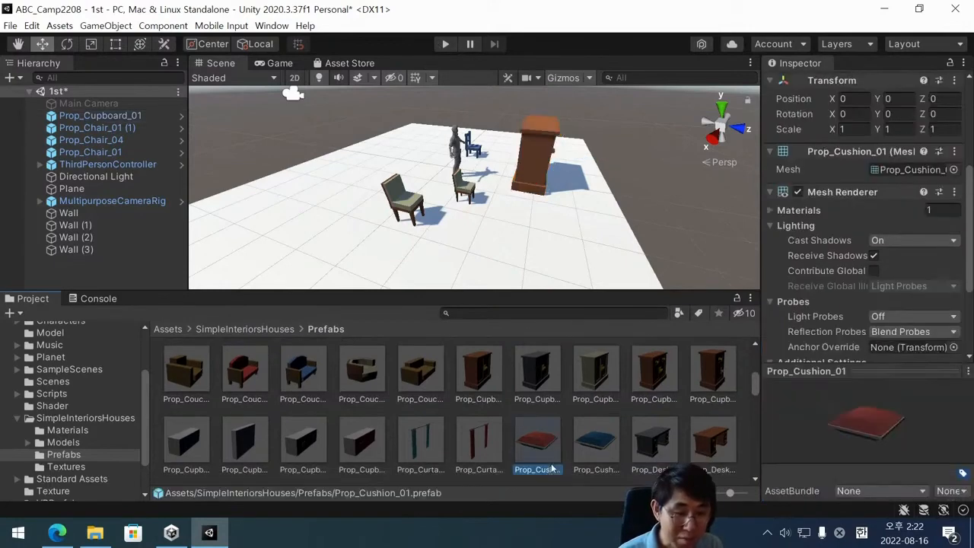
scroll(547, 438, up, 1)
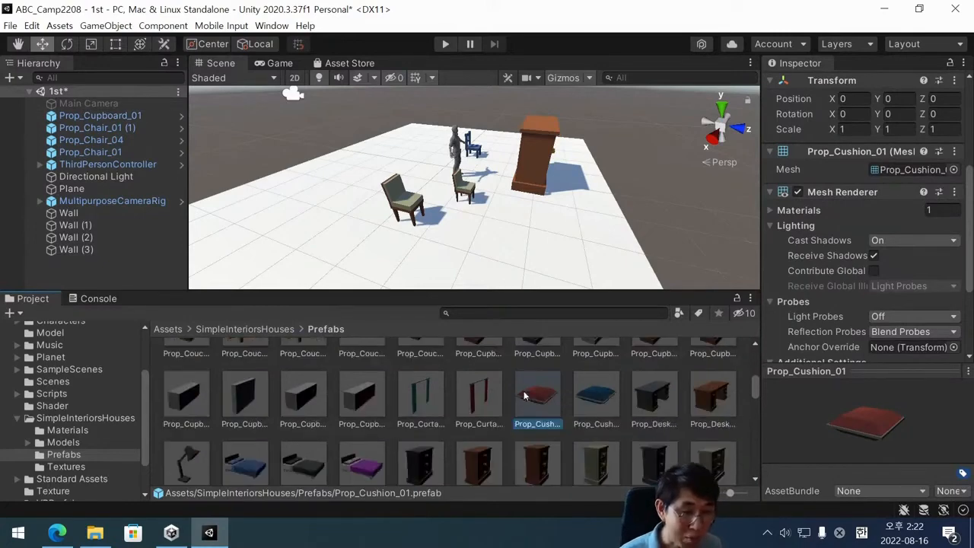
scroll(525, 400, up, 1)
scroll(429, 422, down, 1)
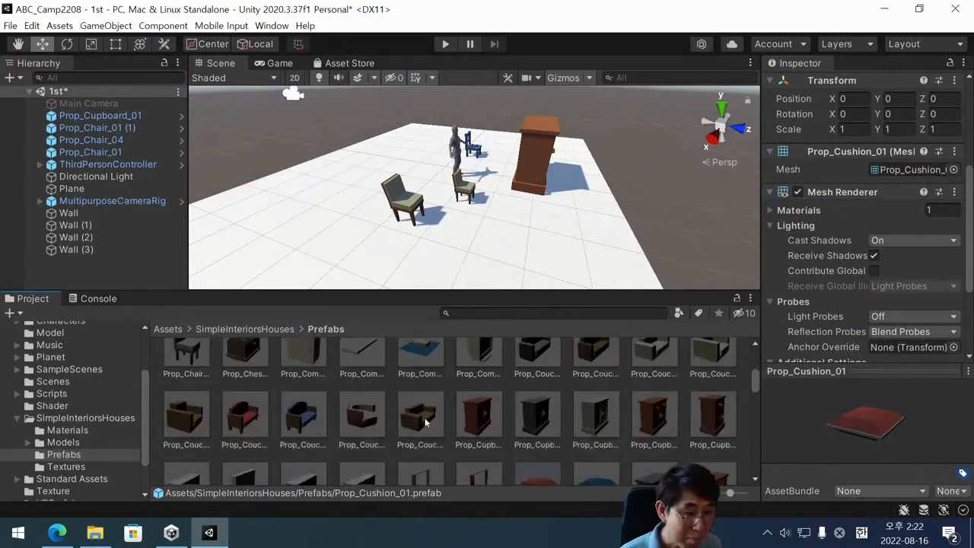
scroll(404, 421, up, 2)
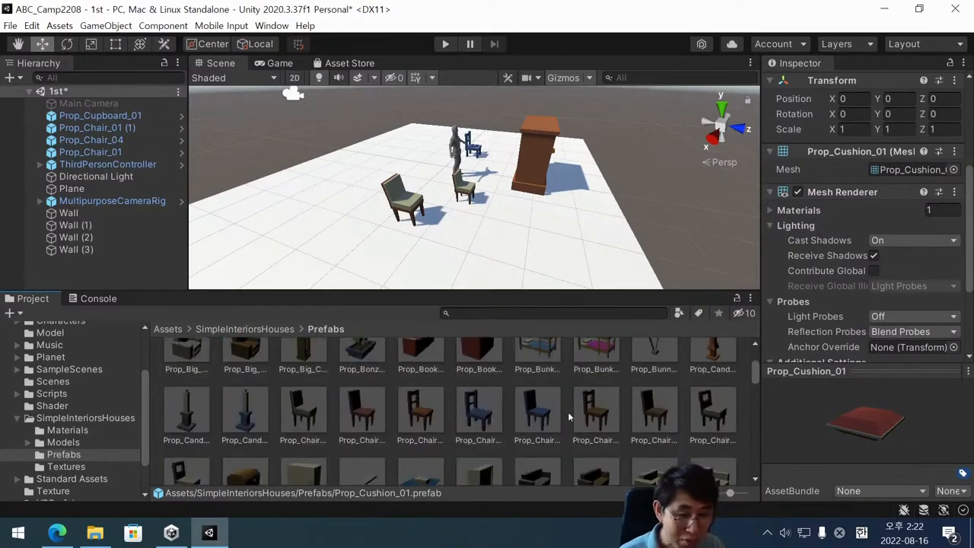
scroll(569, 417, down, 2)
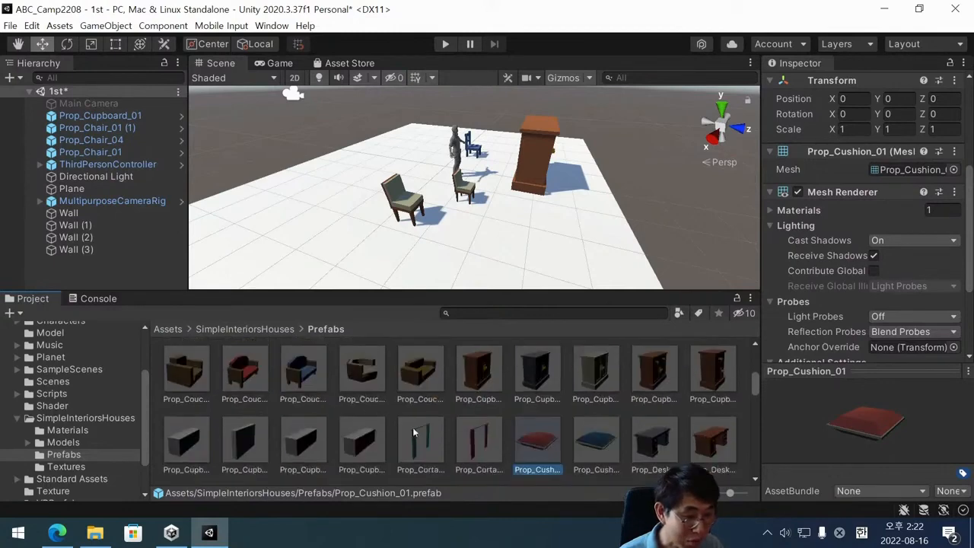
scroll(412, 432, up, 3)
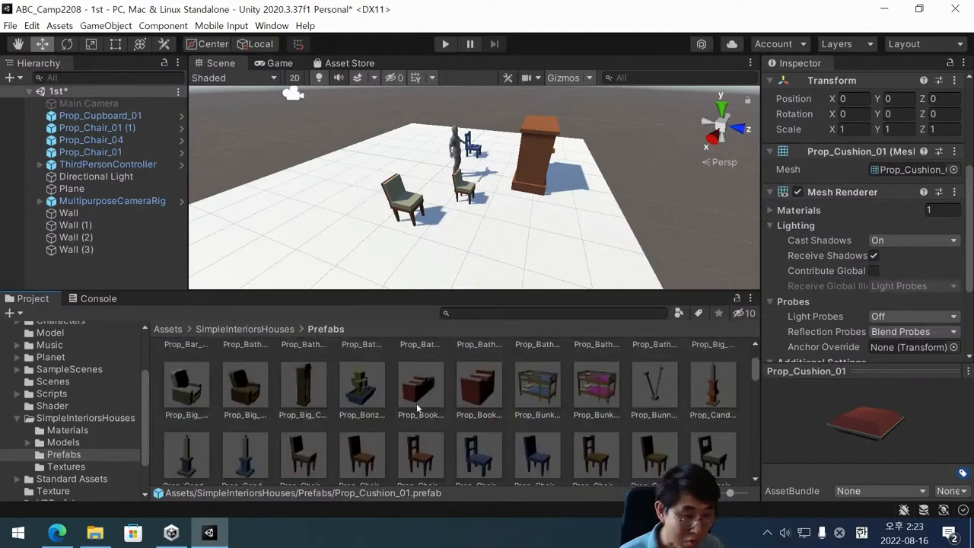
click(244, 390)
drag(249, 390, 458, 227)
Set Prop_Big_Chair_03's scale to 0.3 on the X, Y and Z axes.
click(858, 140)
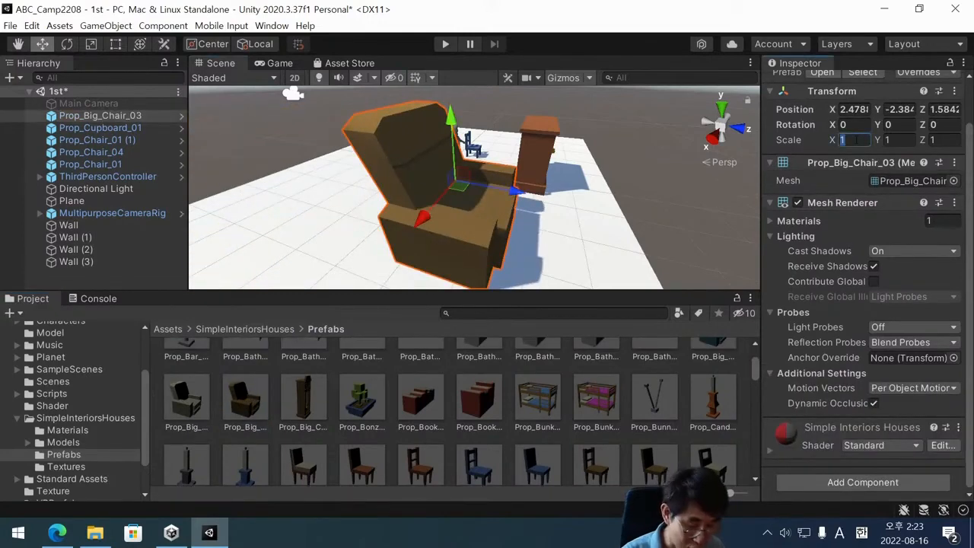
text(0.3)
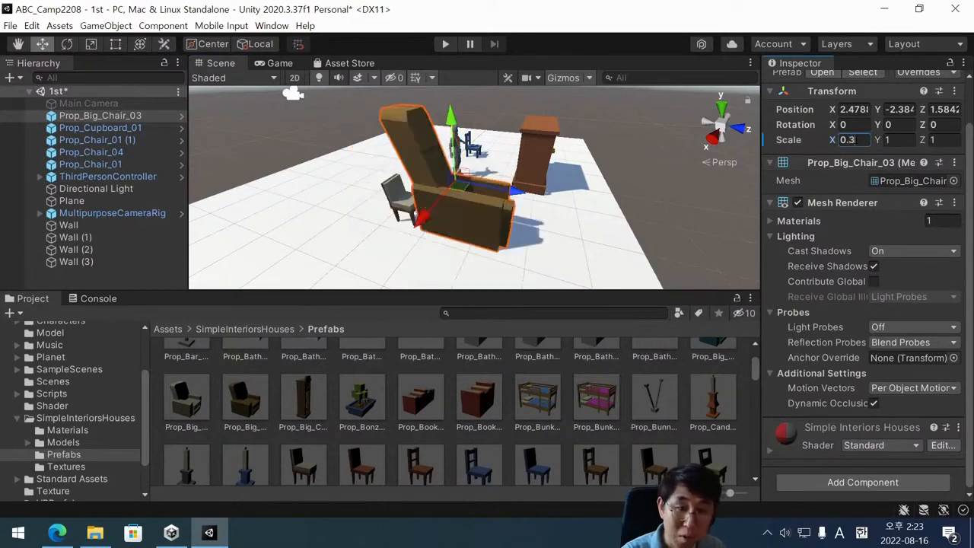
key(Tab)
text(0.3)
key(Tab)
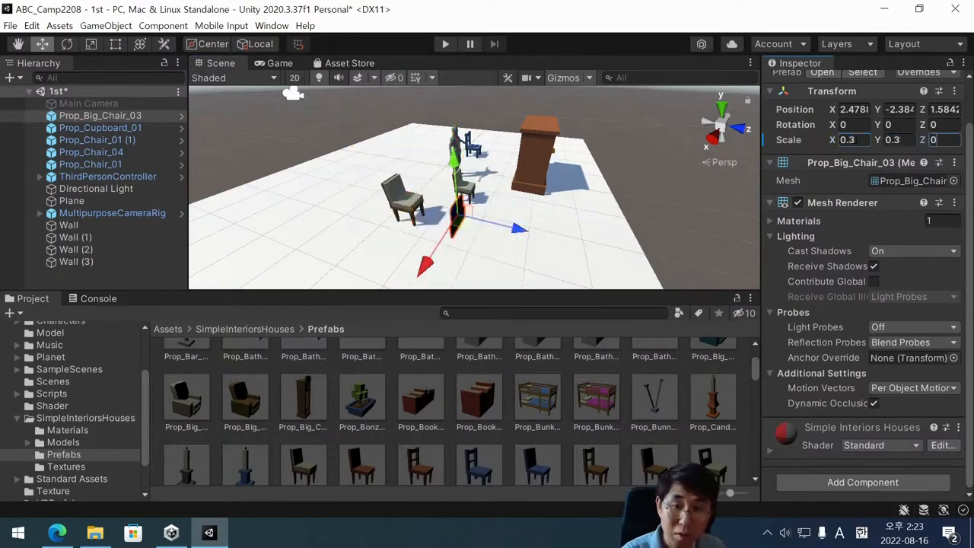
text(0.3)
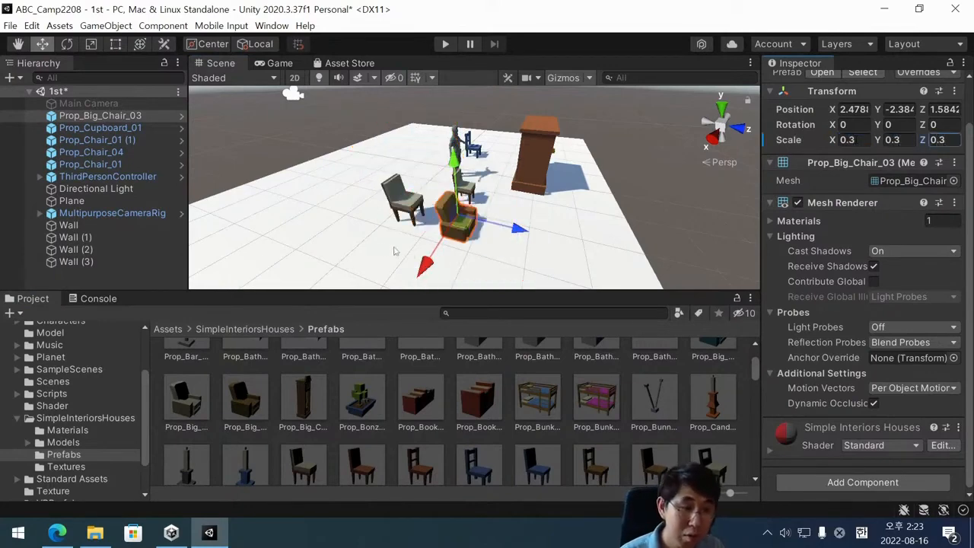
Move Prop_Big_Chair_03 horizontally to the player's spot, at about X 0.27, Z 0.57.
alt+drag(440, 252, 343, 274)
drag(398, 242, 466, 200)
drag(571, 203, 464, 177)
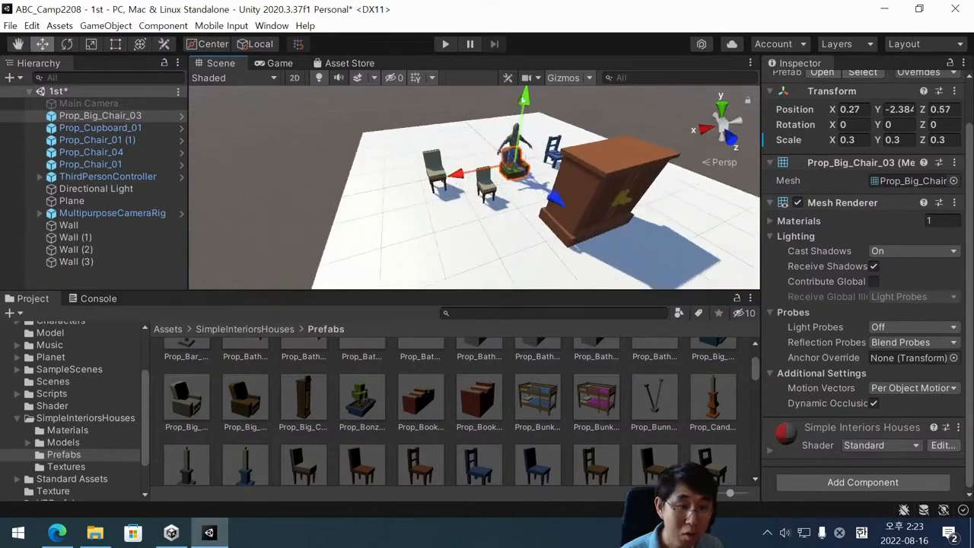
Raise Prop_Big_Chair_03 high above the player to about Y 5.54.
drag(525, 100, 530, 10)
scroll(518, 144, down, 2)
scroll(516, 130, down, 2)
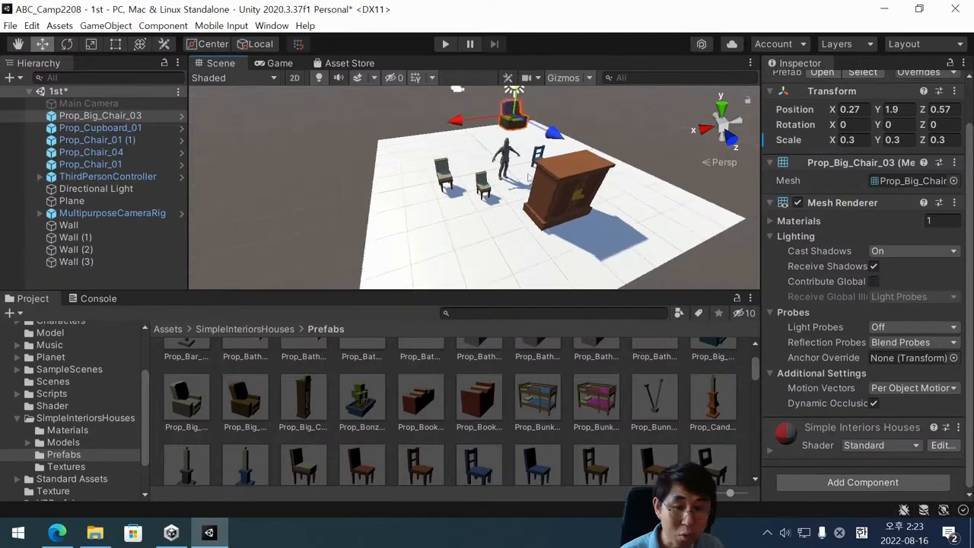
scroll(516, 129, down, 2)
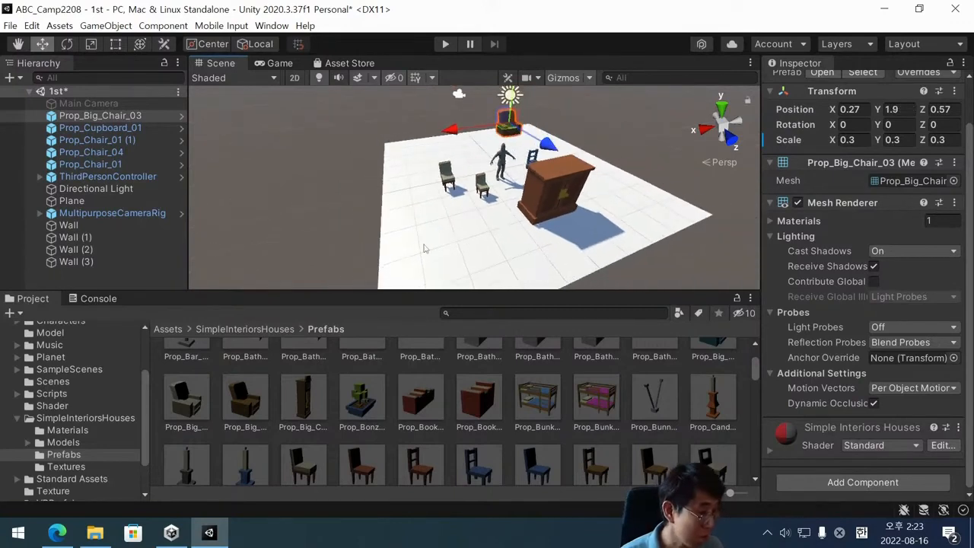
scroll(505, 159, up, 4)
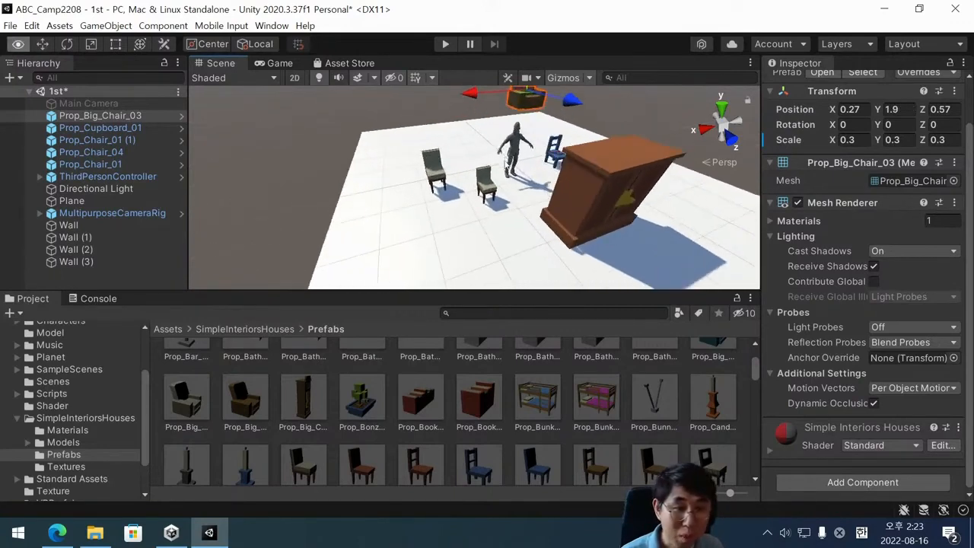
alt+drag(506, 159, 670, 134)
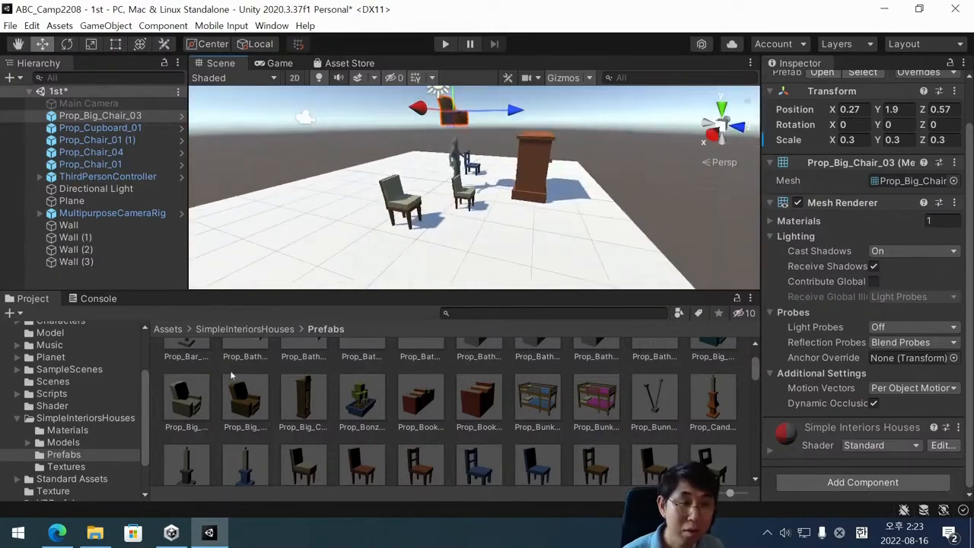
scroll(458, 136, down, 6)
scroll(458, 135, down, 2)
drag(466, 92, 476, 20)
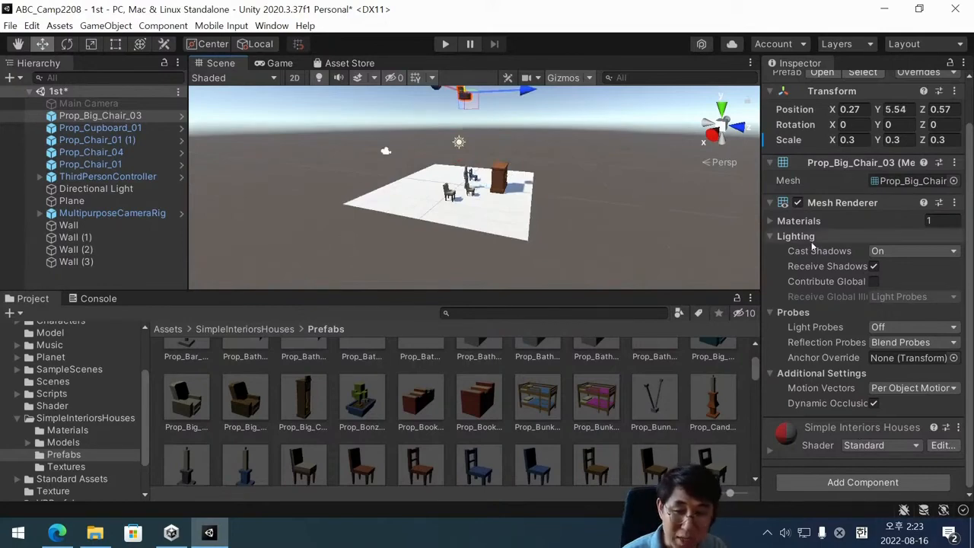
Add a Box Collider component to Prop_Big_Chair_03.
click(861, 482)
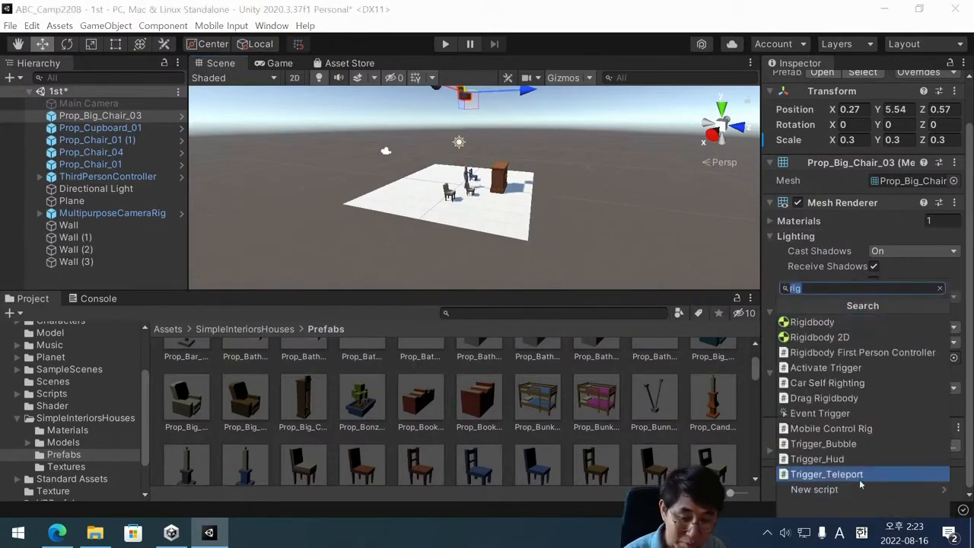
text(box)
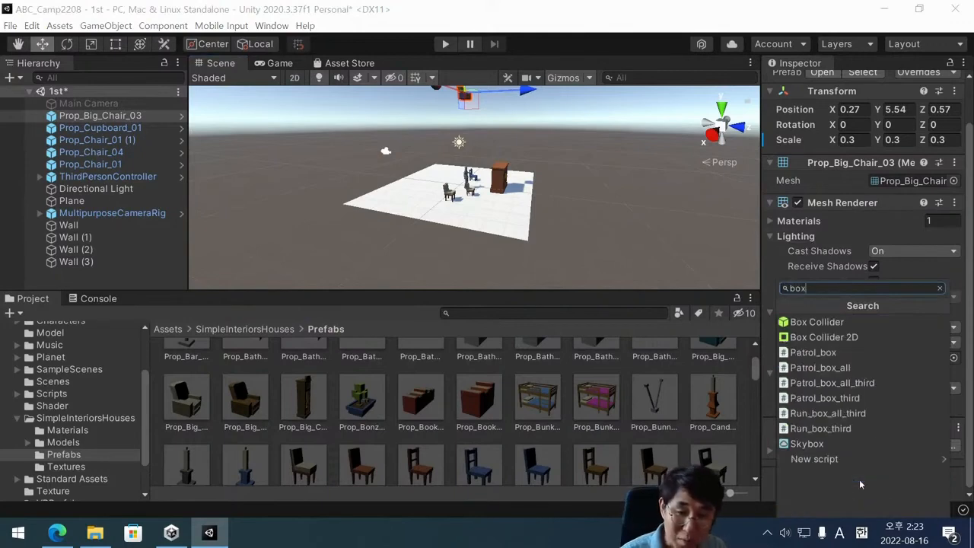
click(858, 321)
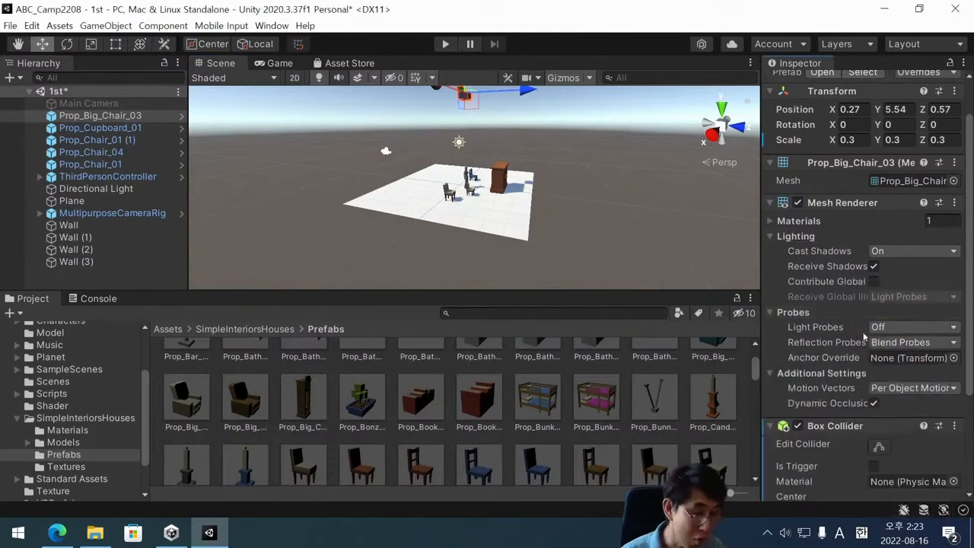
Add a Rigidbody with a mass of 5 to Prop_Big_Chair_03 and save the scene.
scroll(868, 463, down, 3)
click(863, 484)
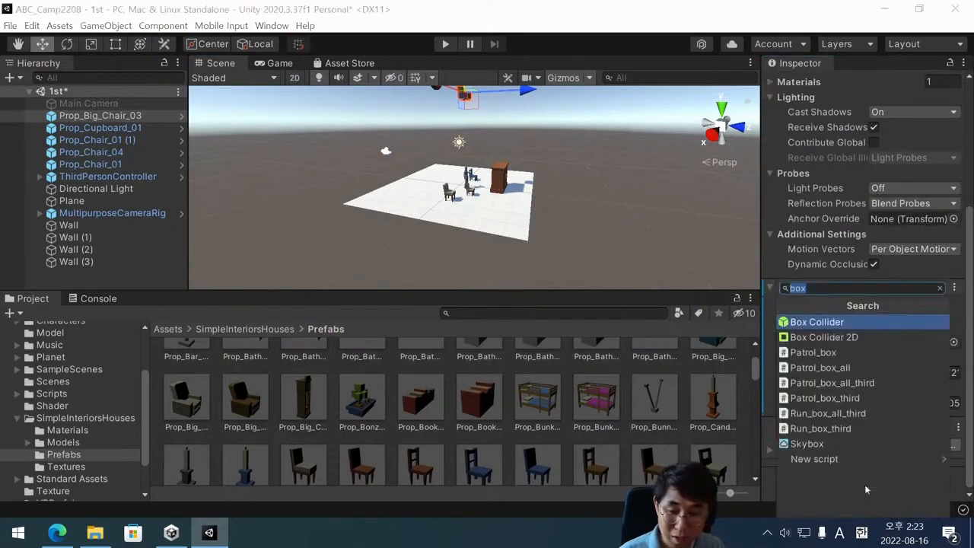
text(rig)
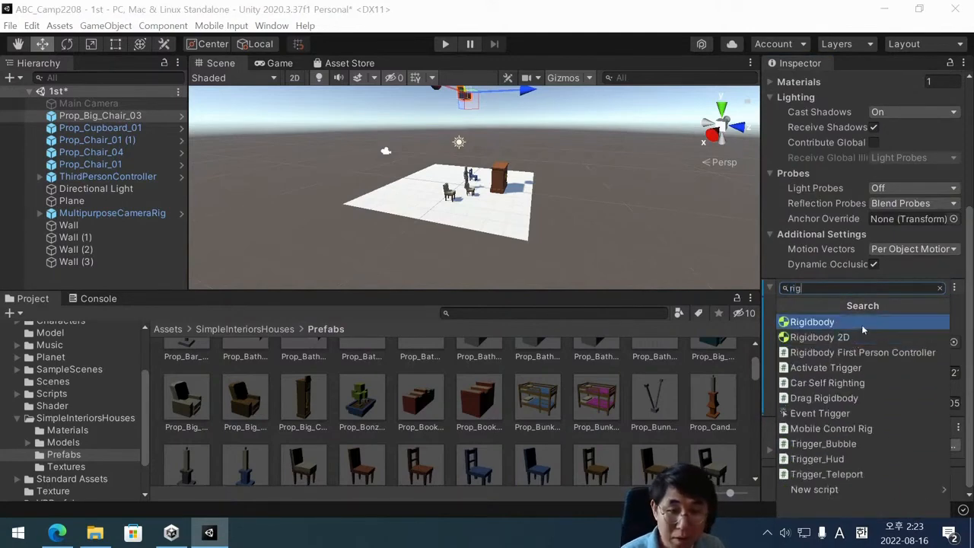
click(867, 323)
click(904, 441)
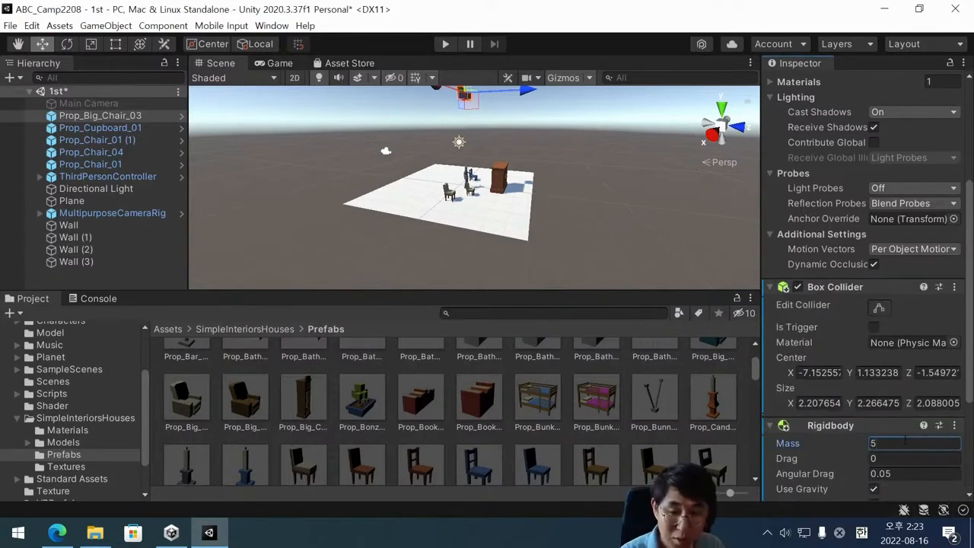
drag(905, 440, 846, 436)
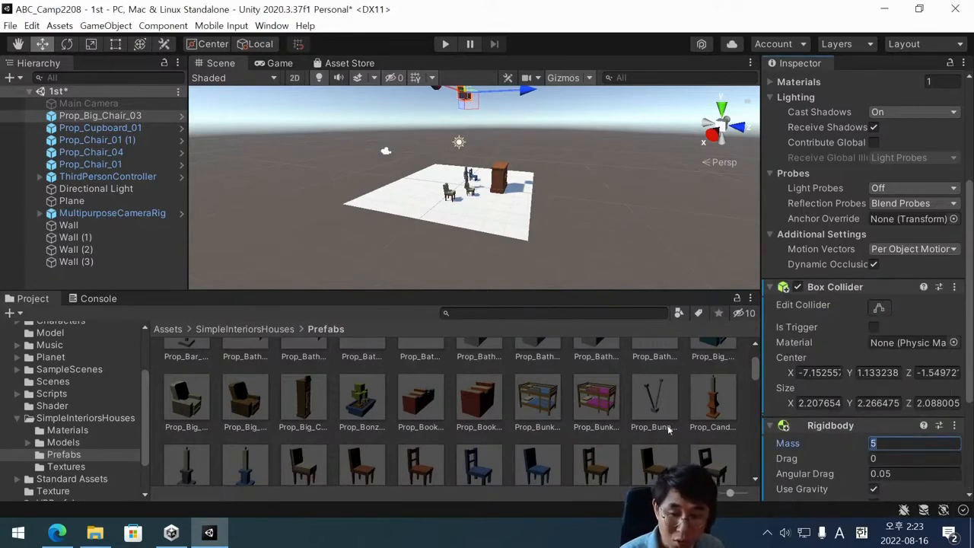
key(ctrl+s)
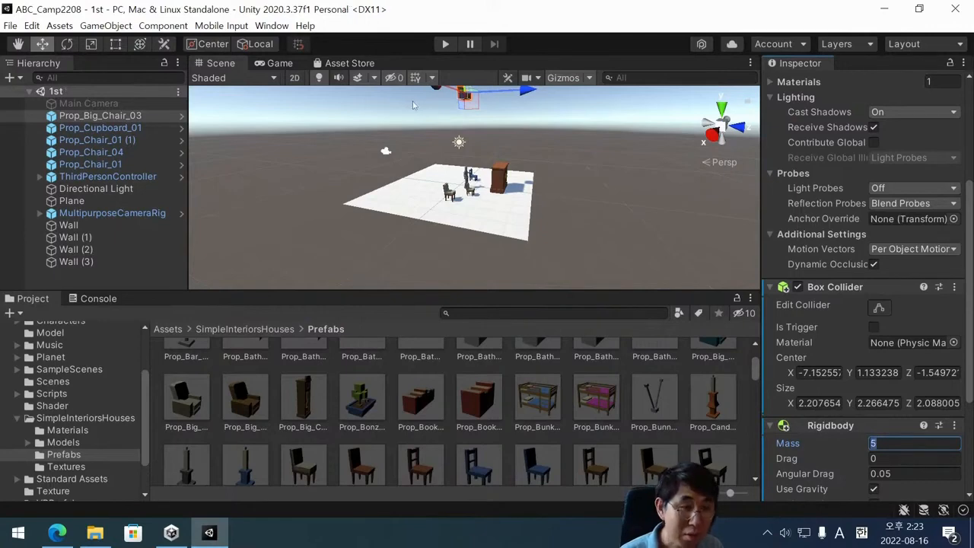
Play the scene to test how Prop_Big_Chair_03 drops onto the player, and stop the test.
click(445, 45)
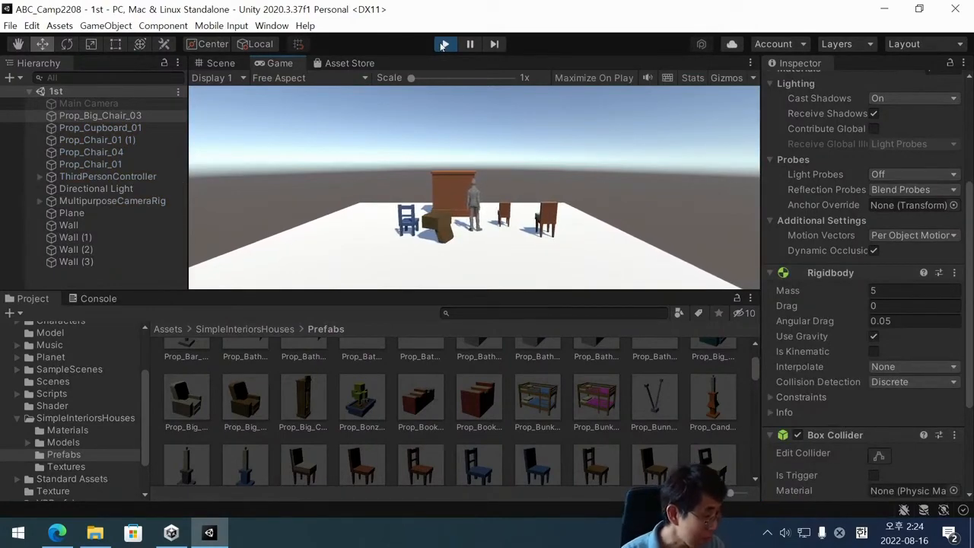
click(445, 44)
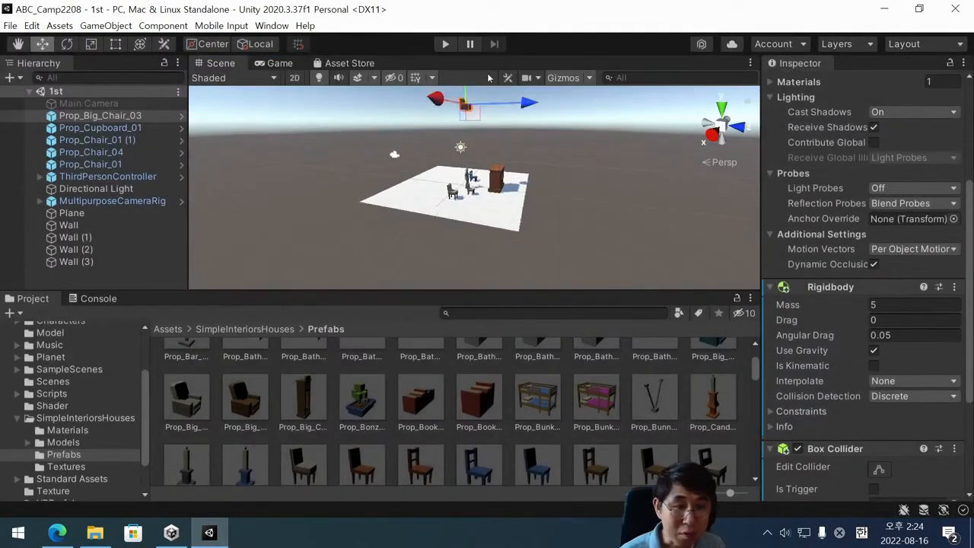
scroll(488, 113, down, 5)
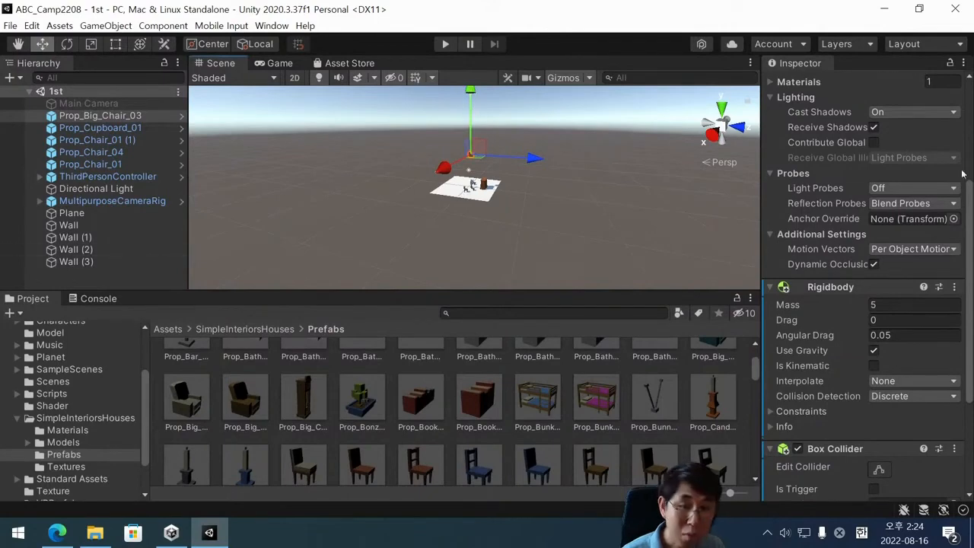
Set Prop_Big_Chair_03's position to X 0, Y 1, Z 0.
scroll(842, 173, up, 5)
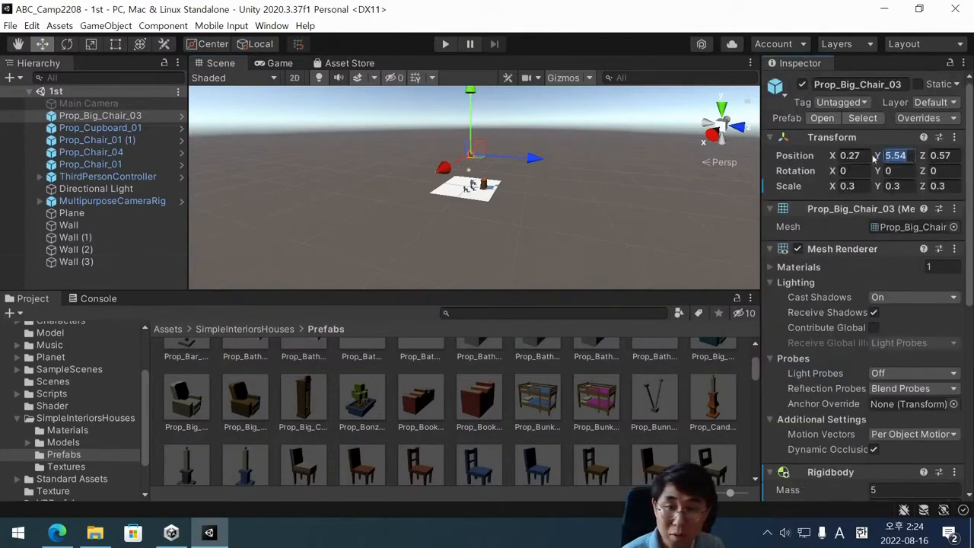
click(856, 156)
text(0)
click(941, 155)
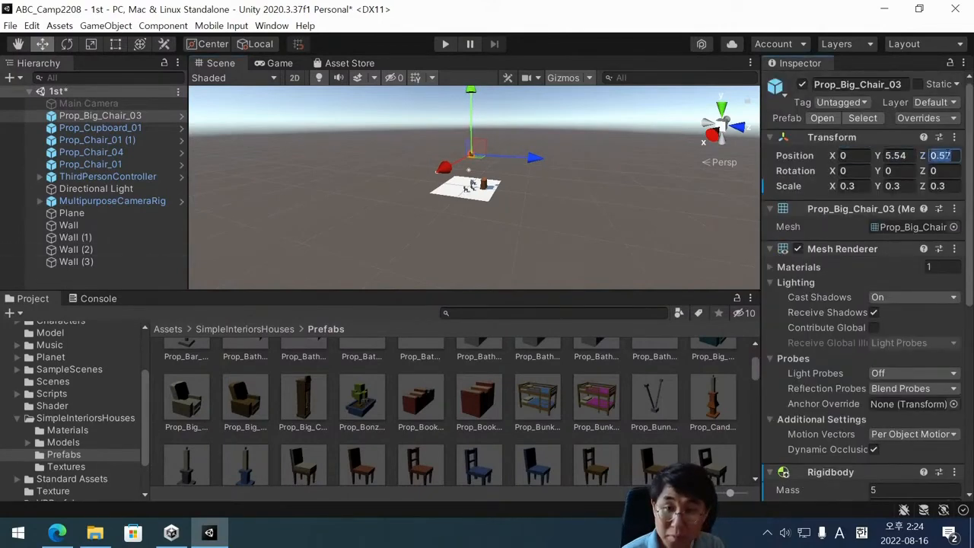
text(0)
click(892, 155)
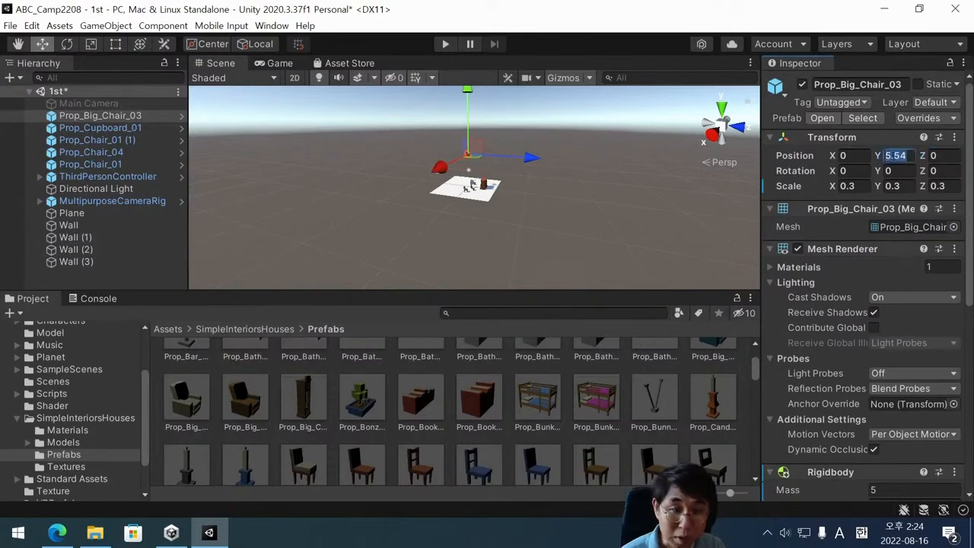
text(1)
scroll(489, 139, down, 2)
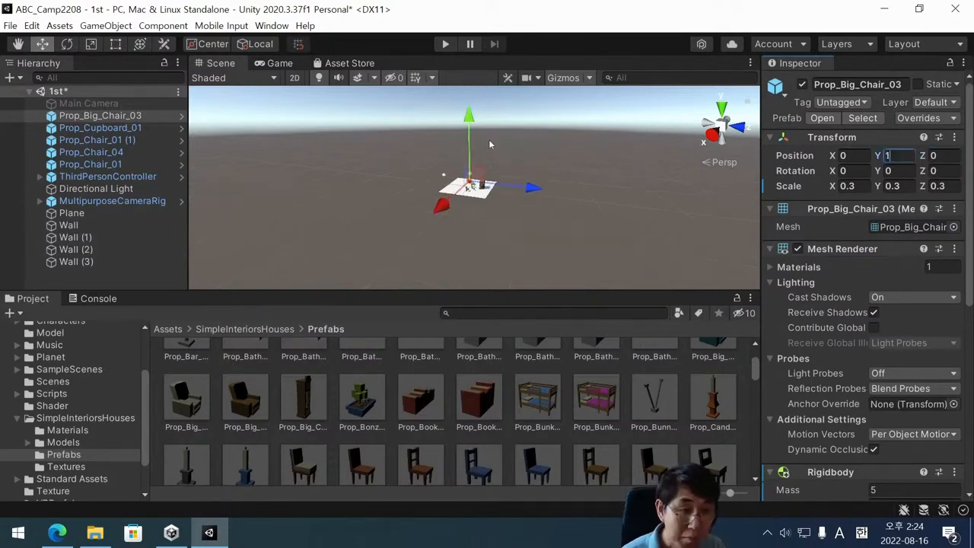
Shift Prop_Big_Chair_03 slightly along its X axis beside the player.
scroll(489, 139, up, 5)
scroll(488, 243, up, 4)
scroll(472, 350, up, 1)
scroll(476, 250, up, 8)
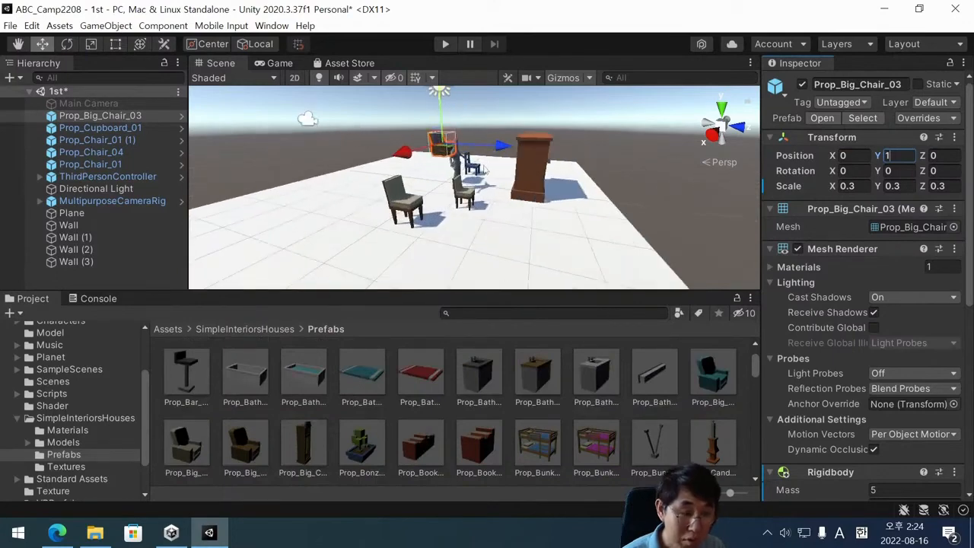
alt+drag(486, 170, 429, 192)
drag(419, 152, 392, 155)
Turn off Use Gravity in Prop_Big_Chair_03's Rigidbody.
scroll(856, 368, down, 6)
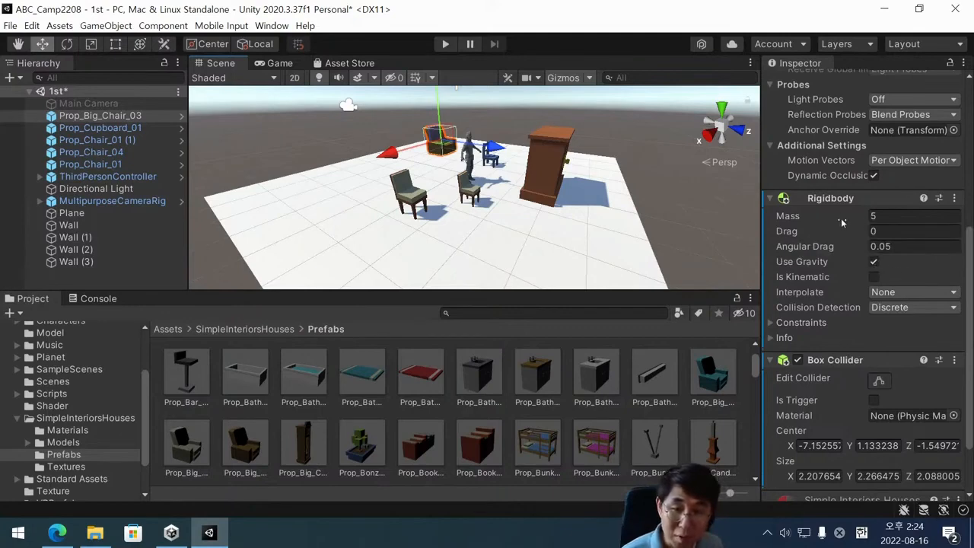
click(876, 217)
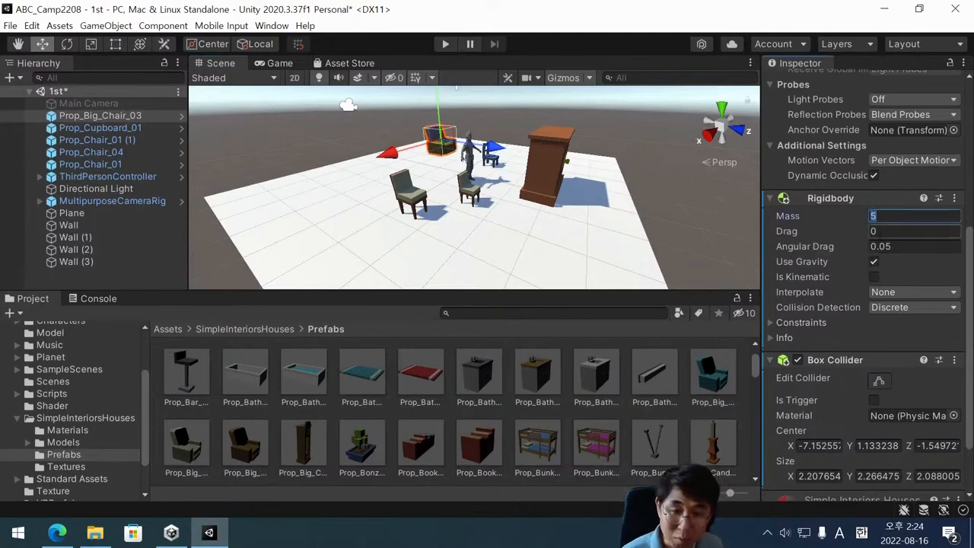
click(881, 235)
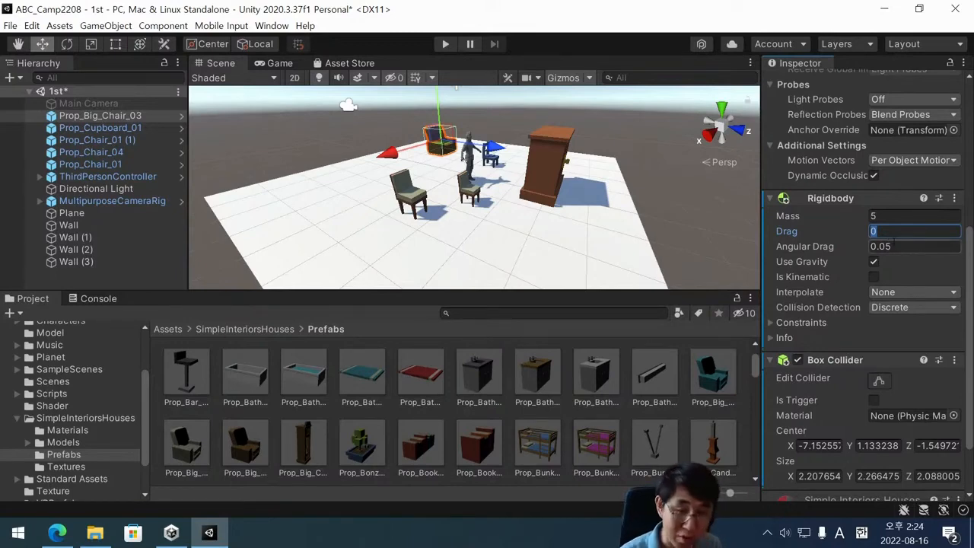
click(873, 262)
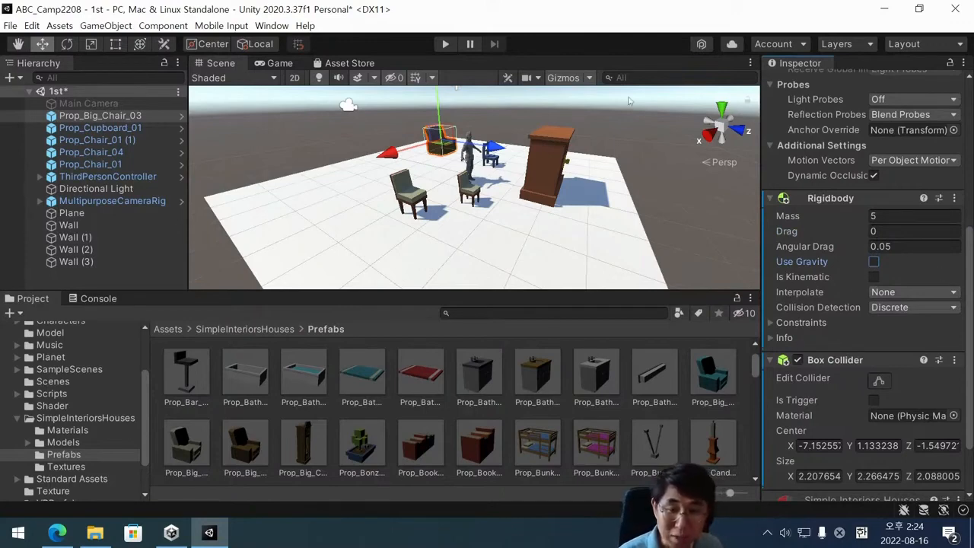
Play the scene and walk the player around to test the gravity-free big chair, and stop the test.
click(447, 45)
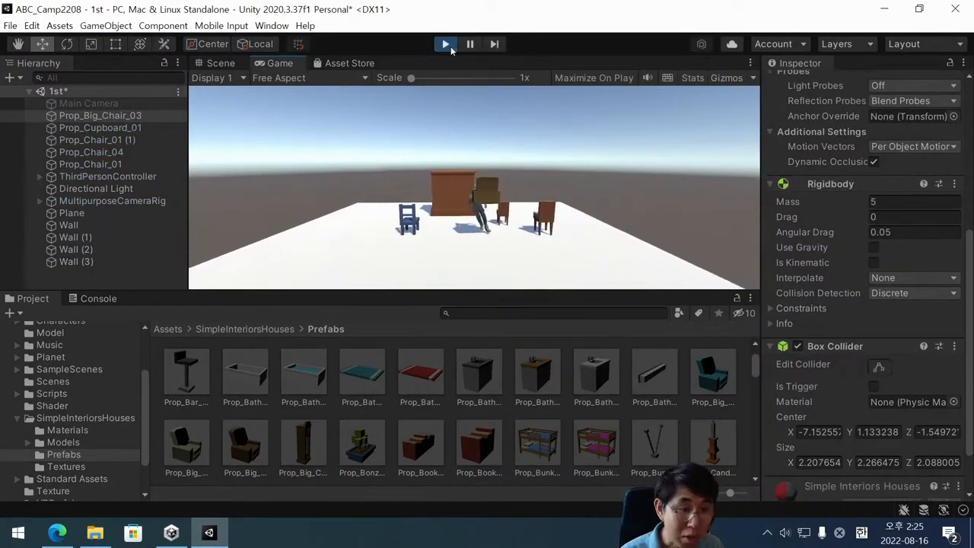
key(Left)
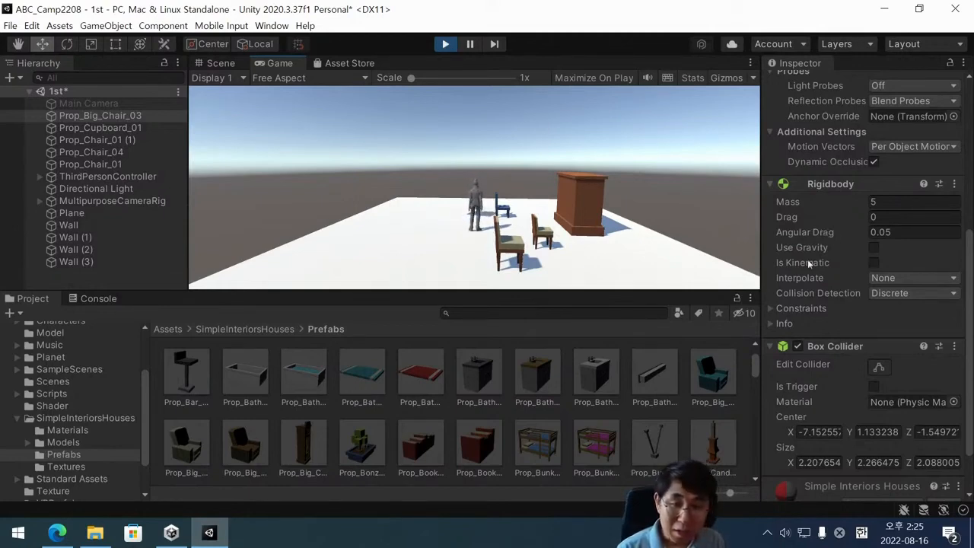
click(876, 203)
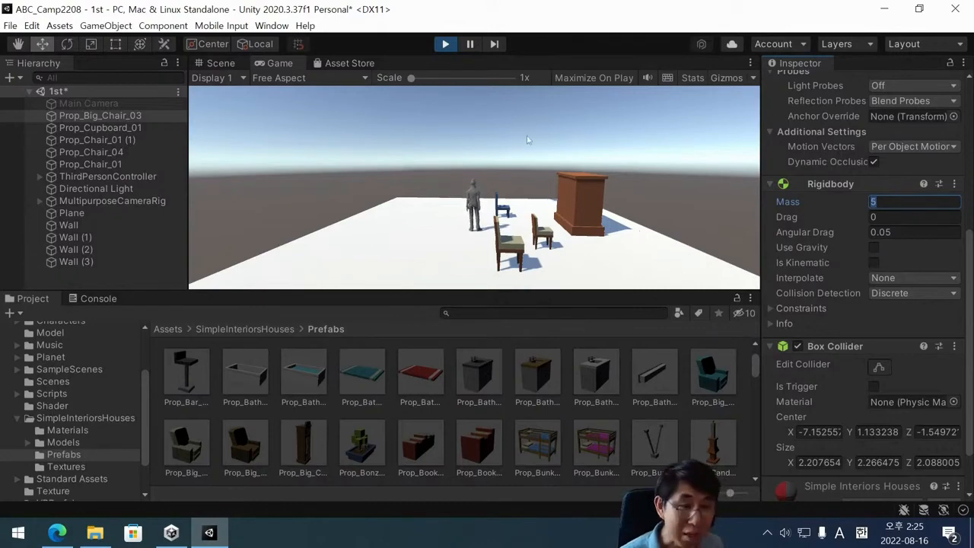
click(445, 44)
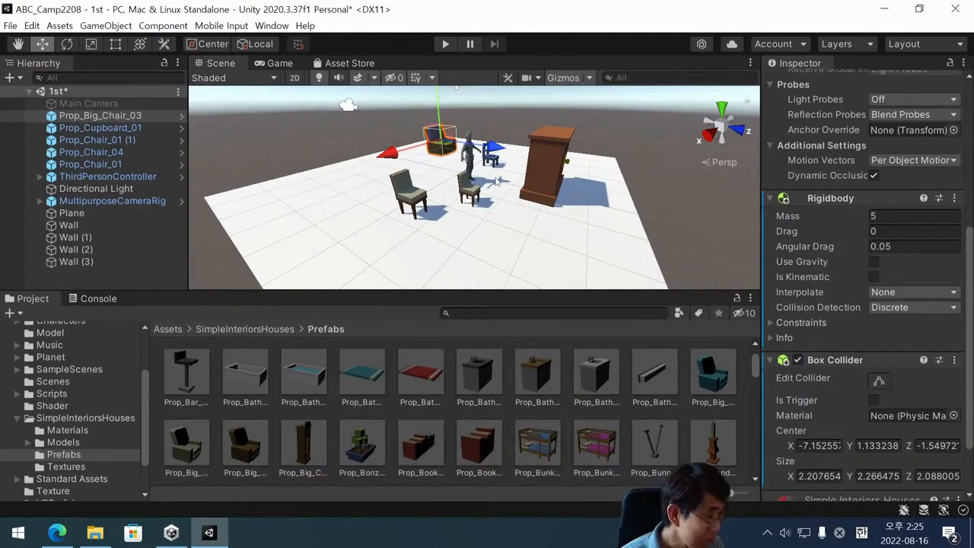
Move Prop_Big_Chair_03 a little farther from the player along the X axis and save the scene.
scroll(478, 172, down, 1)
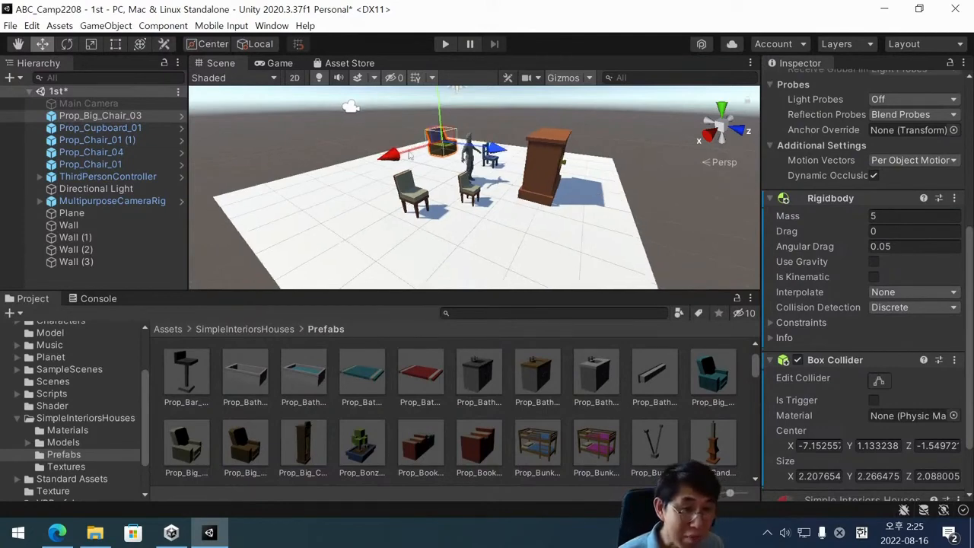
drag(402, 153, 391, 162)
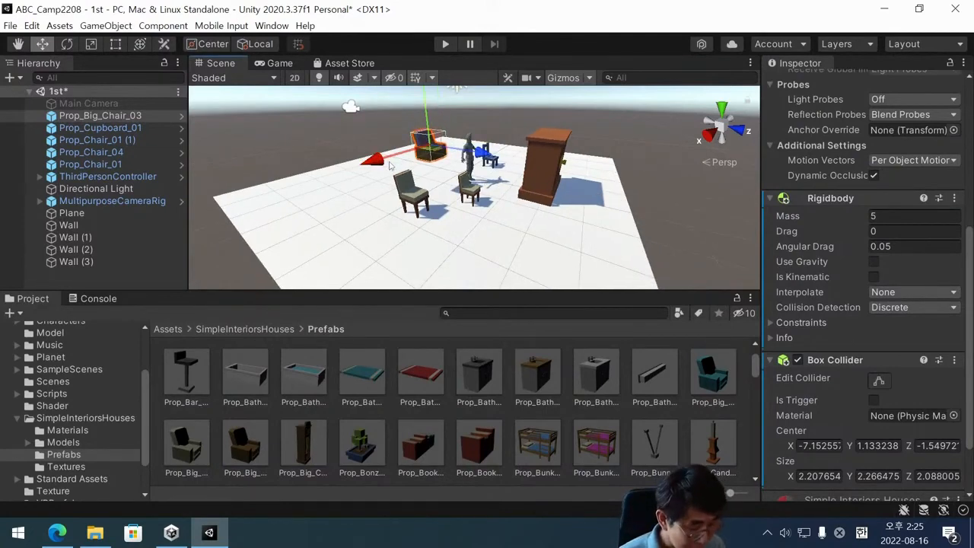
key(ctrl+s)
Delete Prop_Cupboard_01 from the scene and save.
click(539, 189)
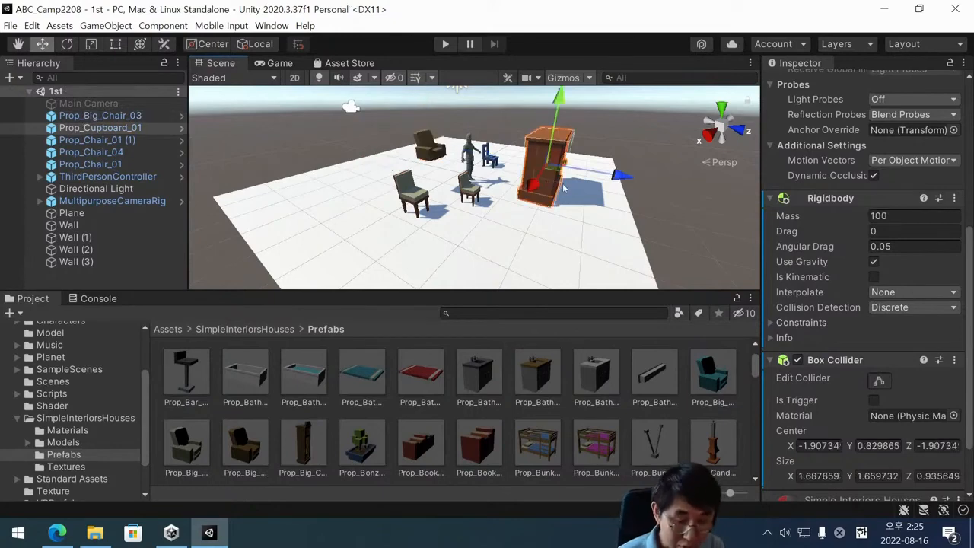
key(Delete)
key(ctrl+s)
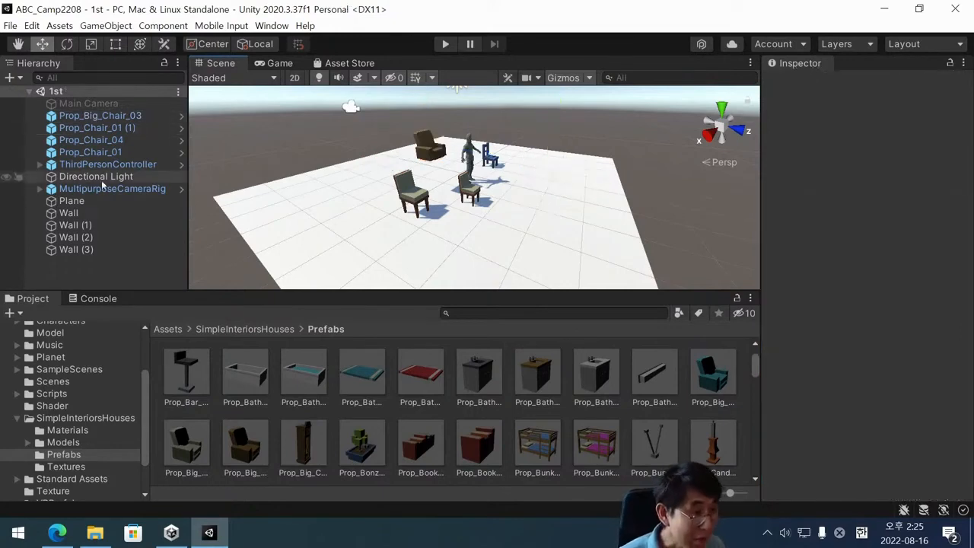
Show the contents of the project's top-level Assets folder.
click(80, 92)
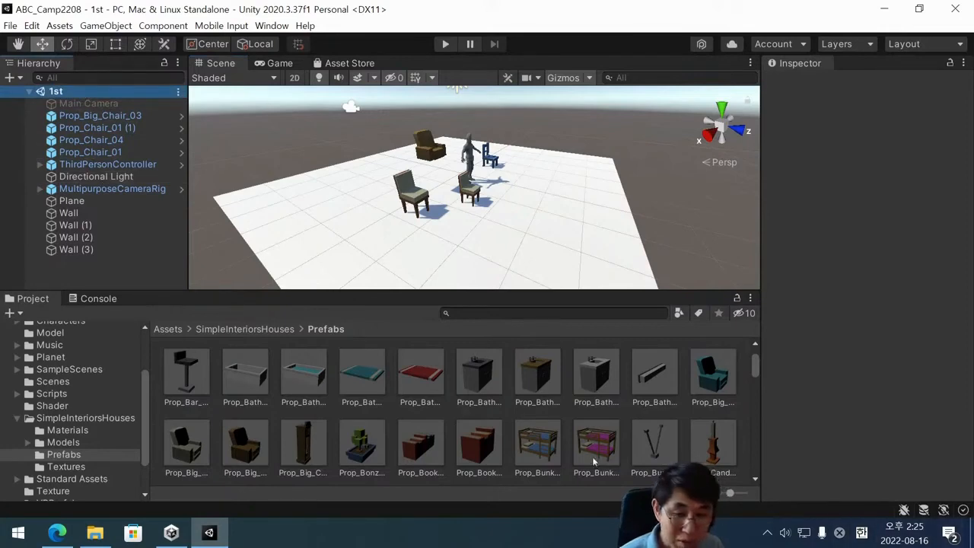
scroll(315, 389, up, 2)
scroll(83, 408, up, 3)
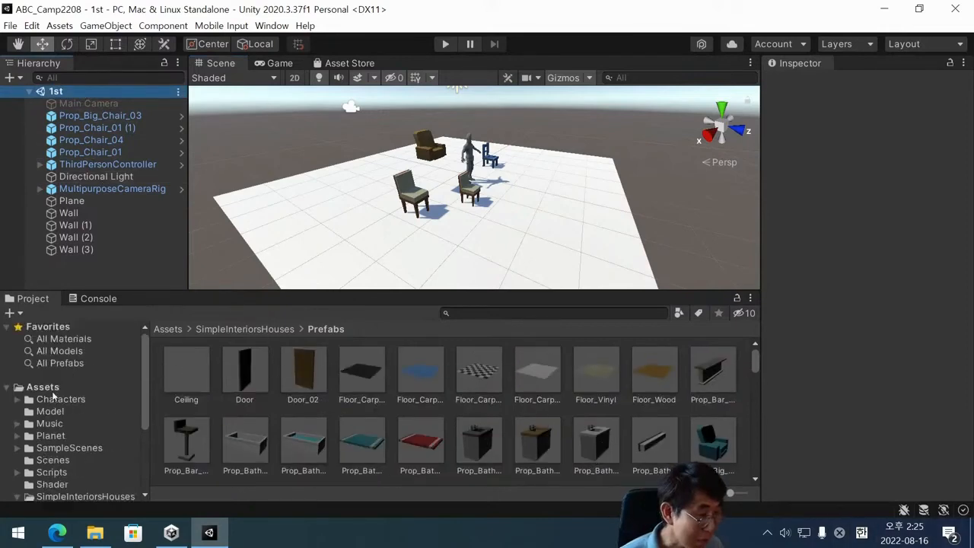
click(52, 388)
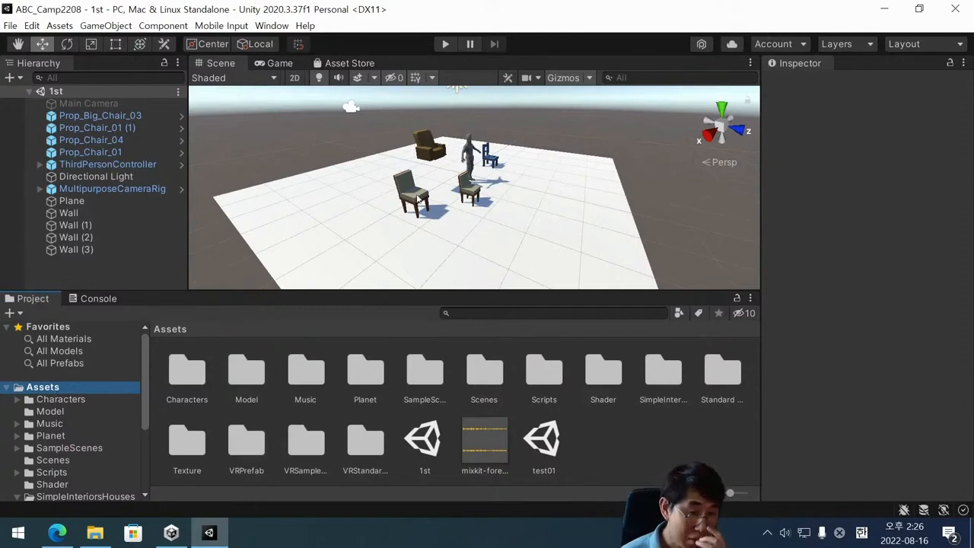
scroll(362, 193, down, 4)
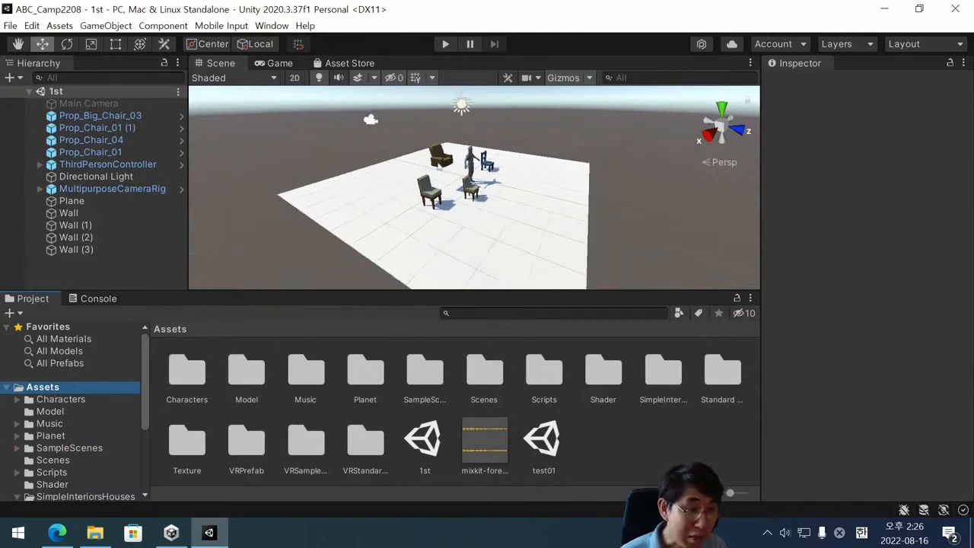
scroll(502, 178, up, 1)
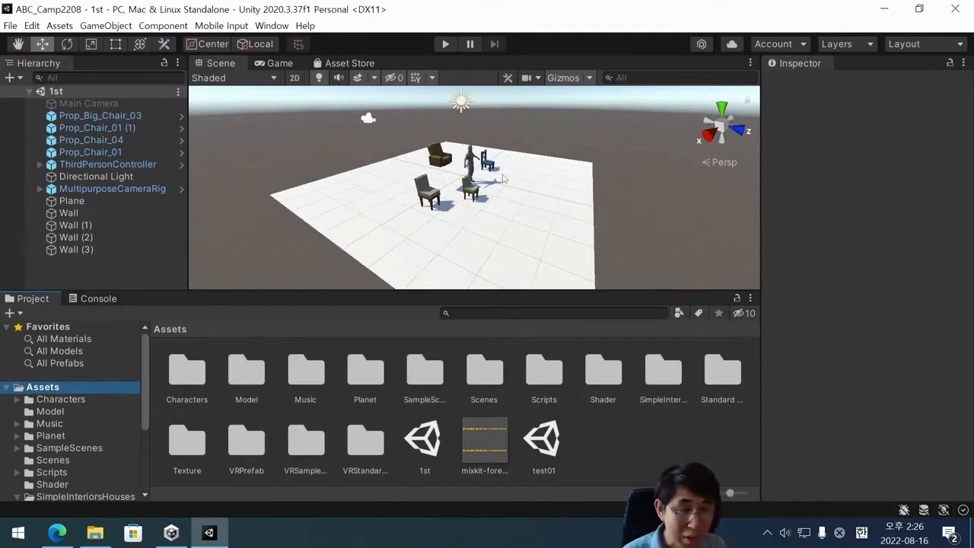
scroll(503, 180, down, 6)
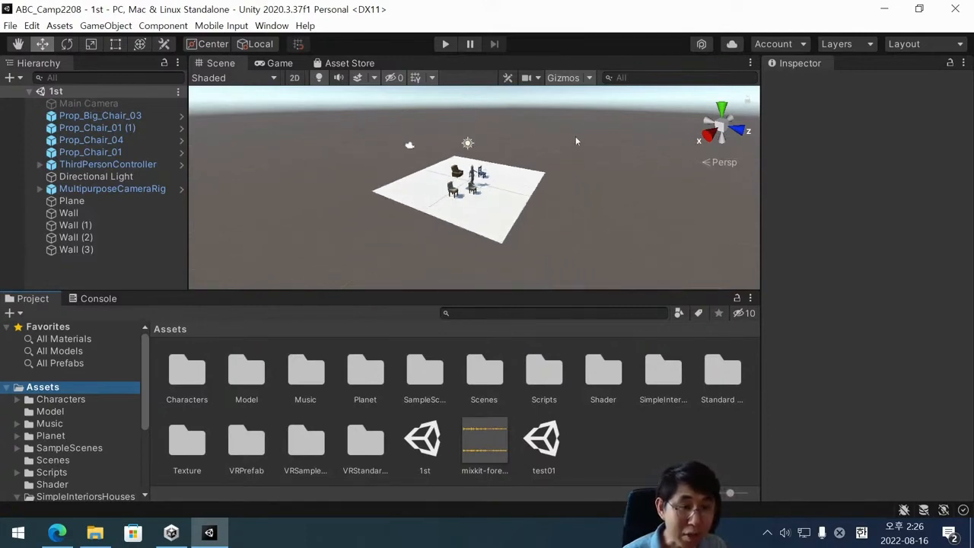
scroll(503, 166, down, 2)
alt+drag(504, 165, 538, 152)
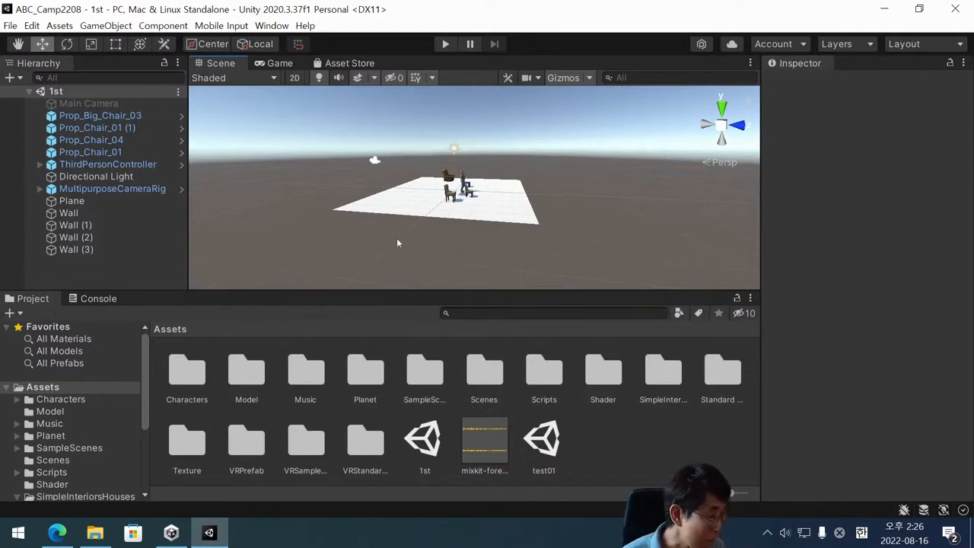
Open the Planet folder within the project's assets.
click(52, 436)
click(53, 389)
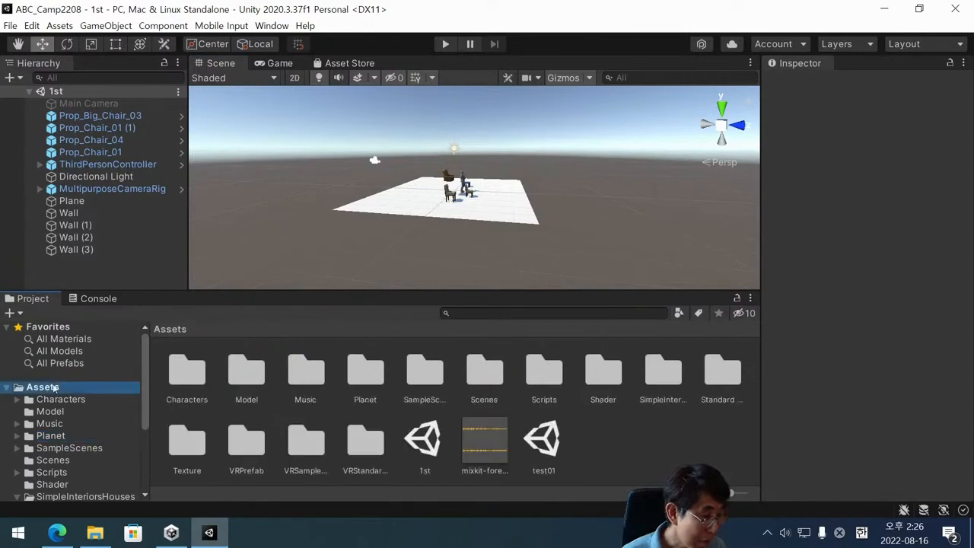
click(52, 436)
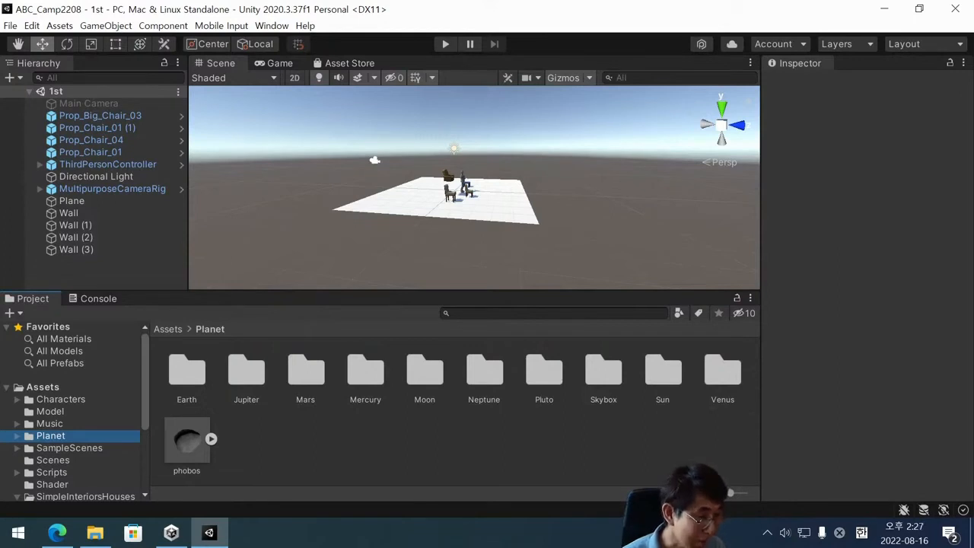
click(72, 447)
click(73, 441)
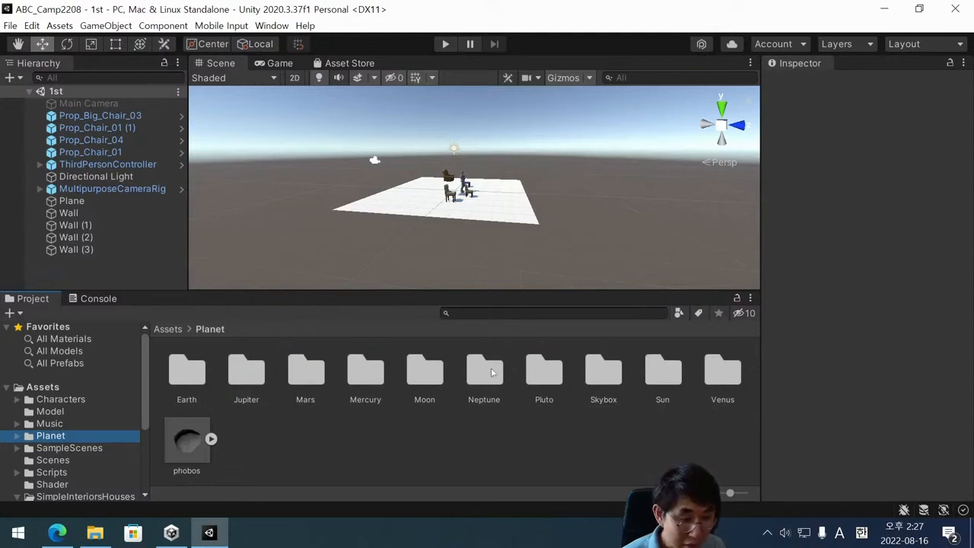
Open the Skybox folder within the Planet assets and select the MilkyWay texture.
click(604, 372)
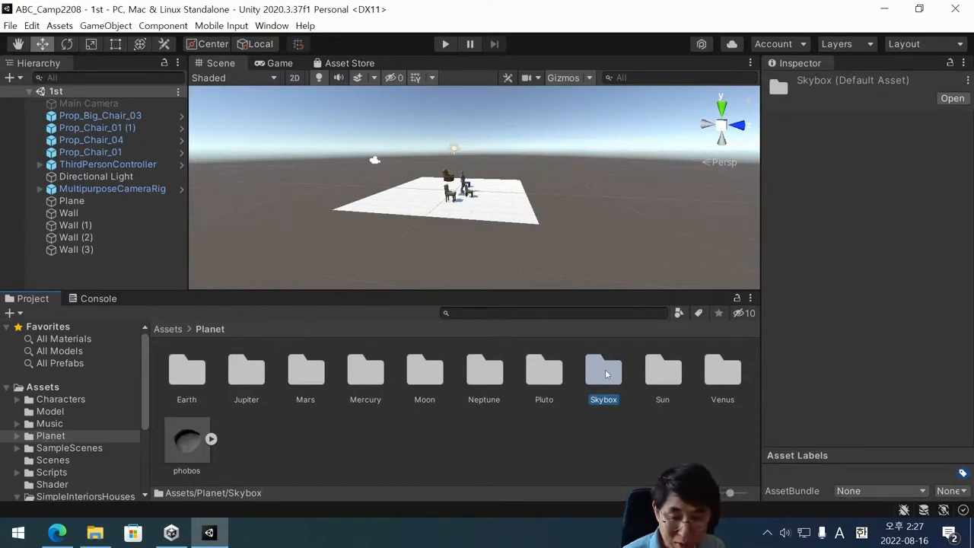
double_click(605, 373)
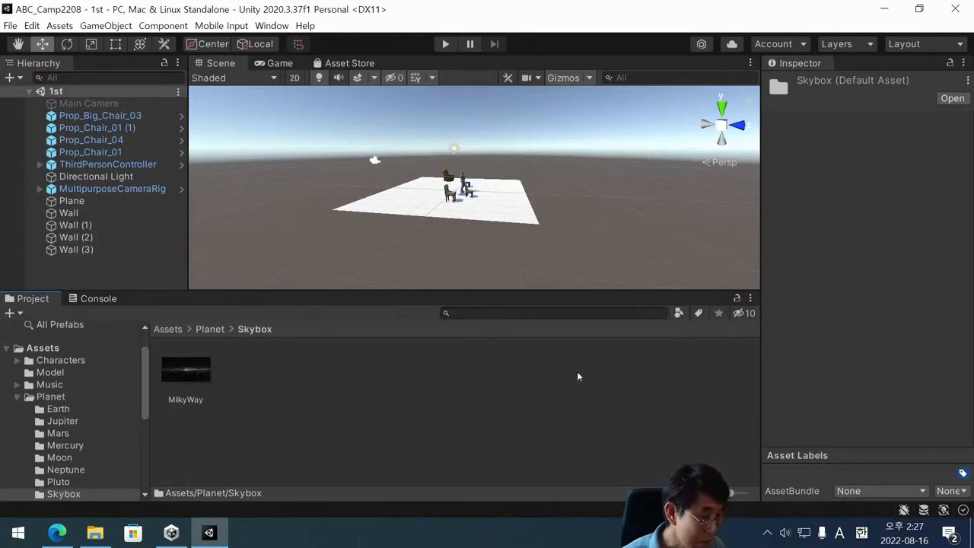
click(190, 375)
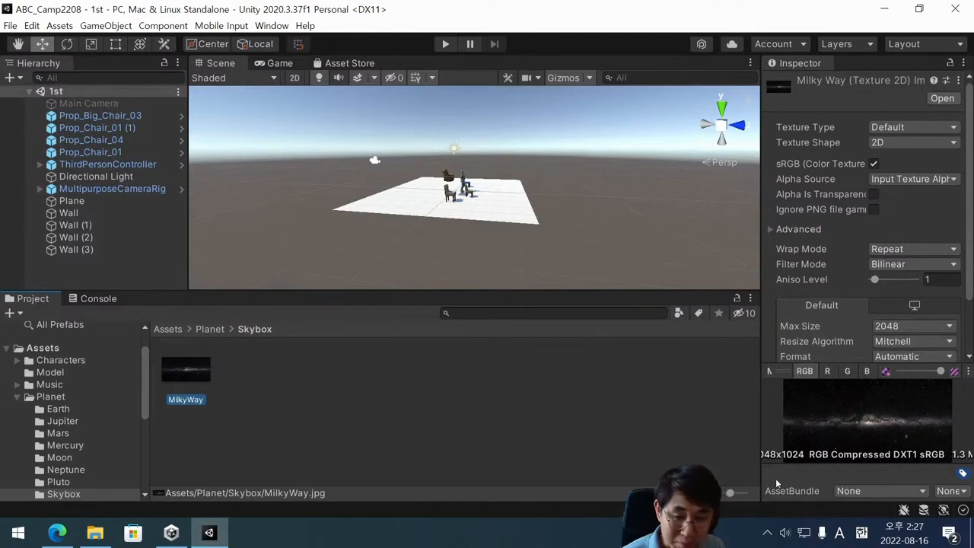
Examine the MilkyWay texture's preview and import settings, down to the maximum size and compression options.
click(390, 401)
click(224, 373)
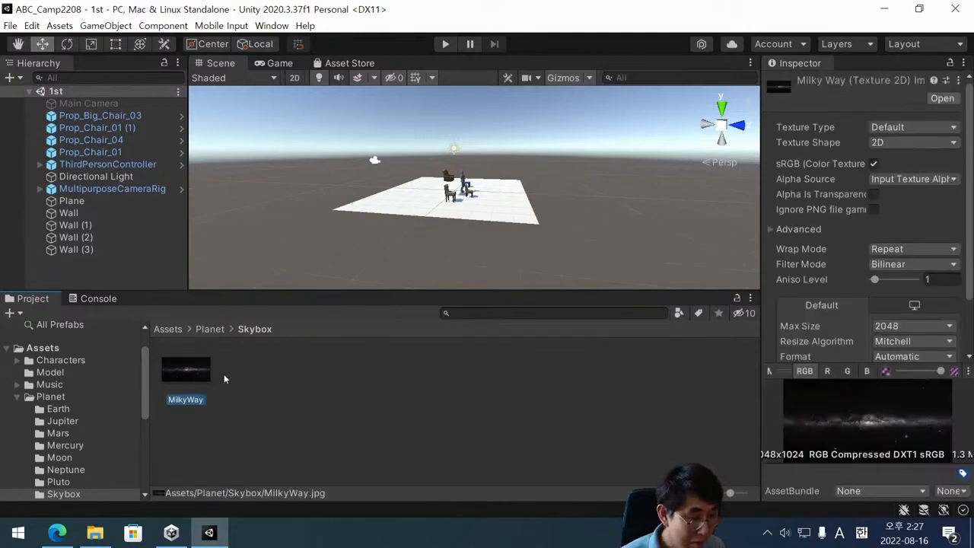
drag(768, 371, 769, 378)
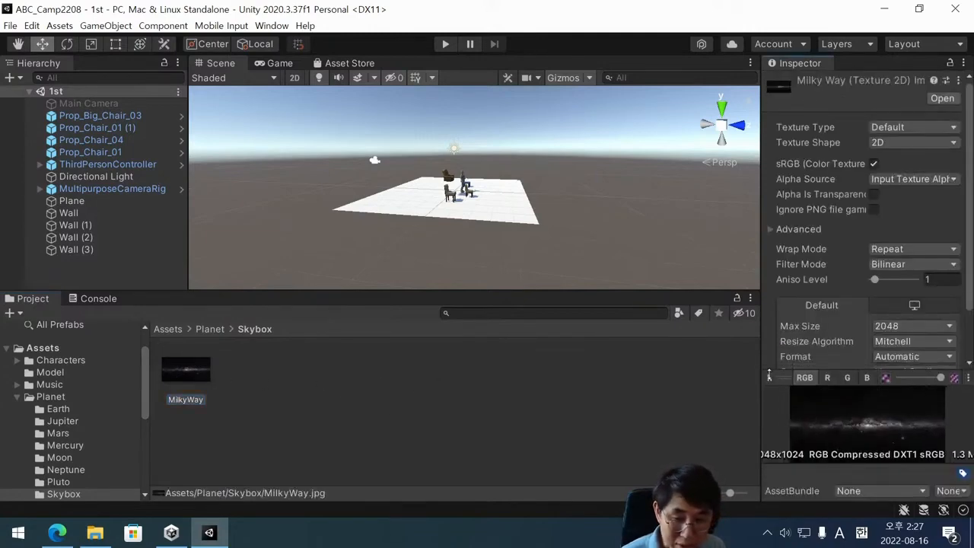
scroll(812, 311, down, 2)
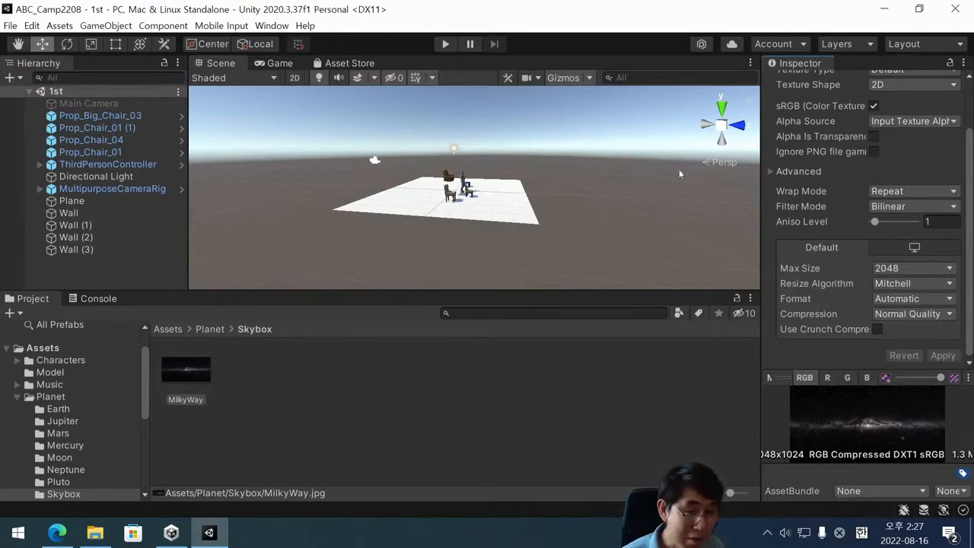
click(202, 381)
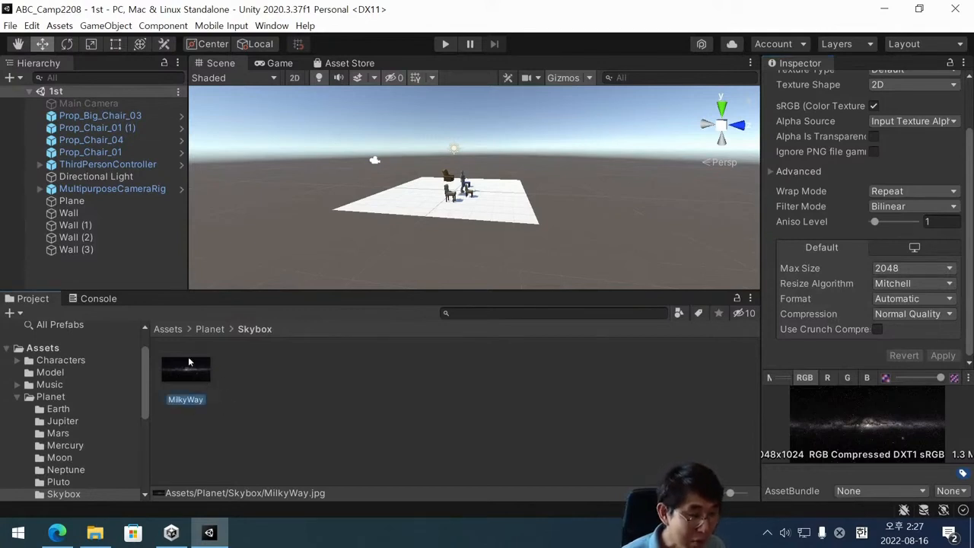
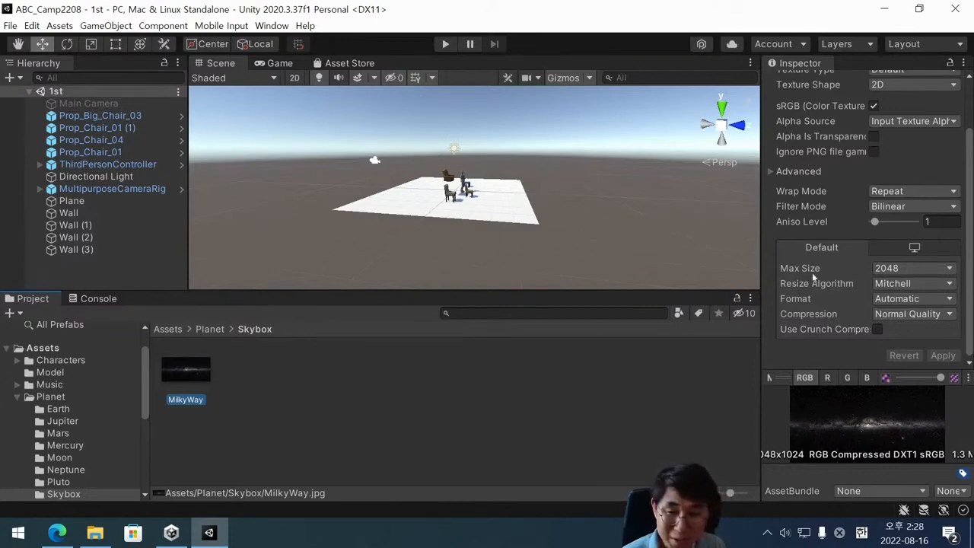
Set the MilkyWay texture's maximum size to 8192 in its import settings and apply the change.
click(198, 414)
click(204, 371)
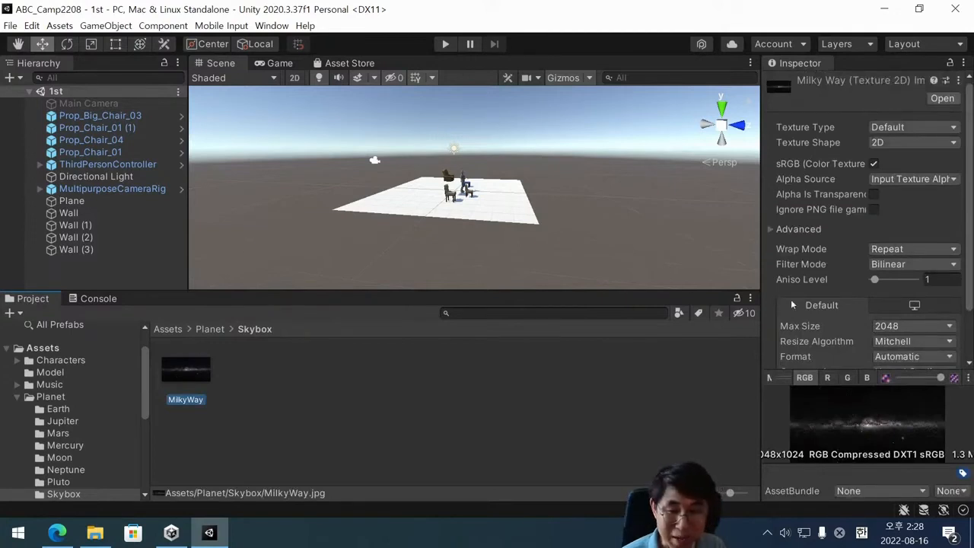
click(235, 383)
click(184, 364)
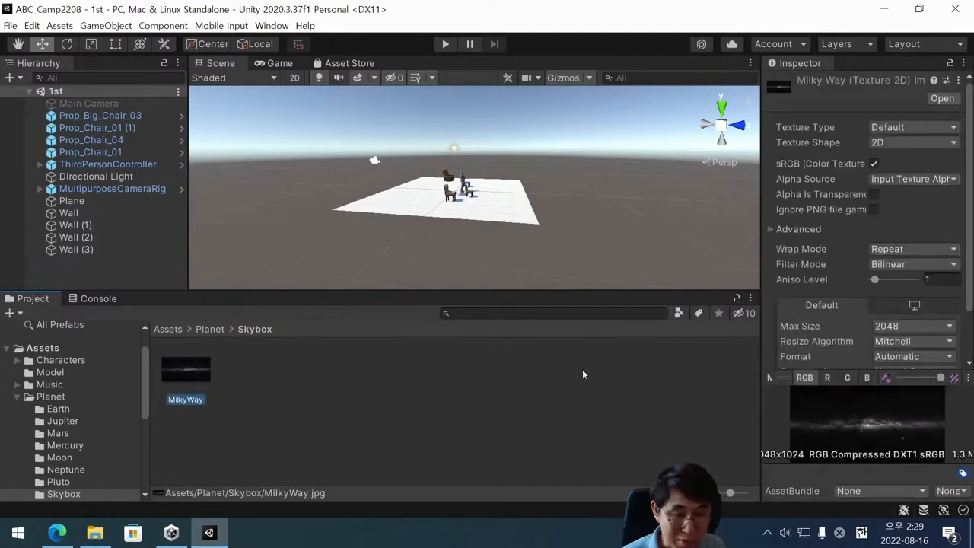
scroll(872, 268, down, 3)
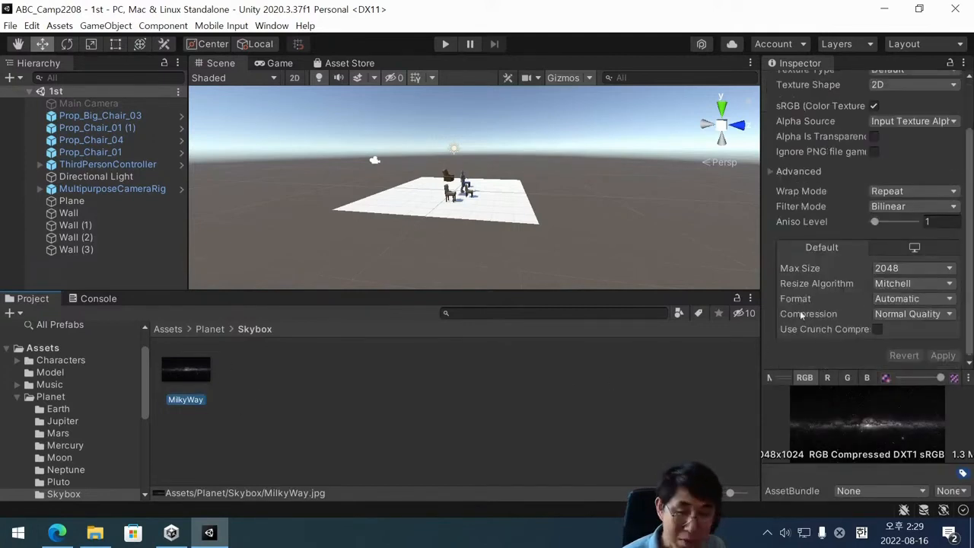
click(889, 270)
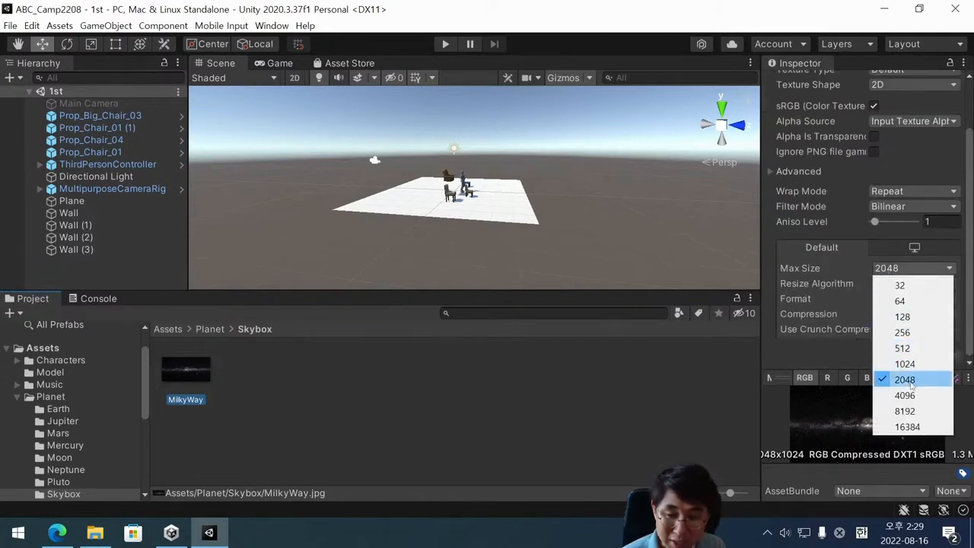
click(905, 411)
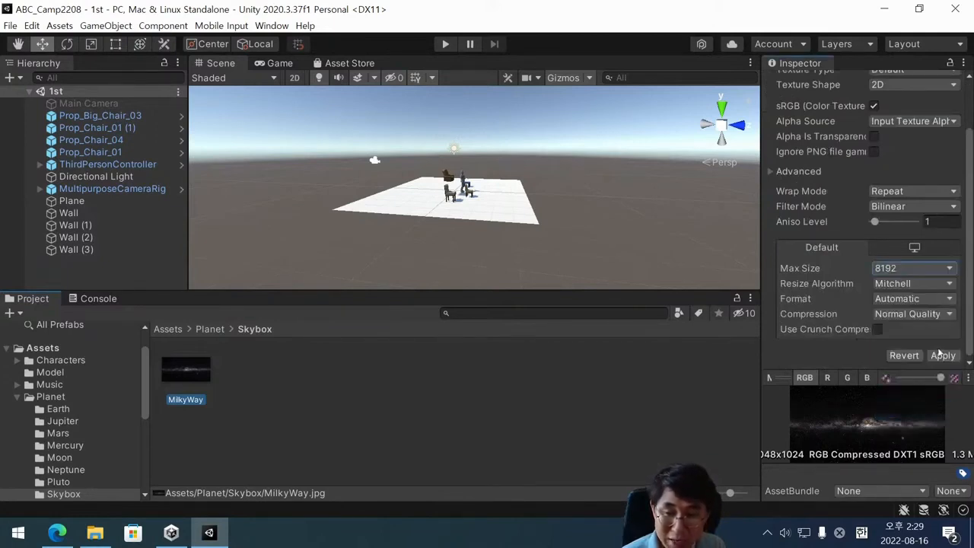
click(940, 355)
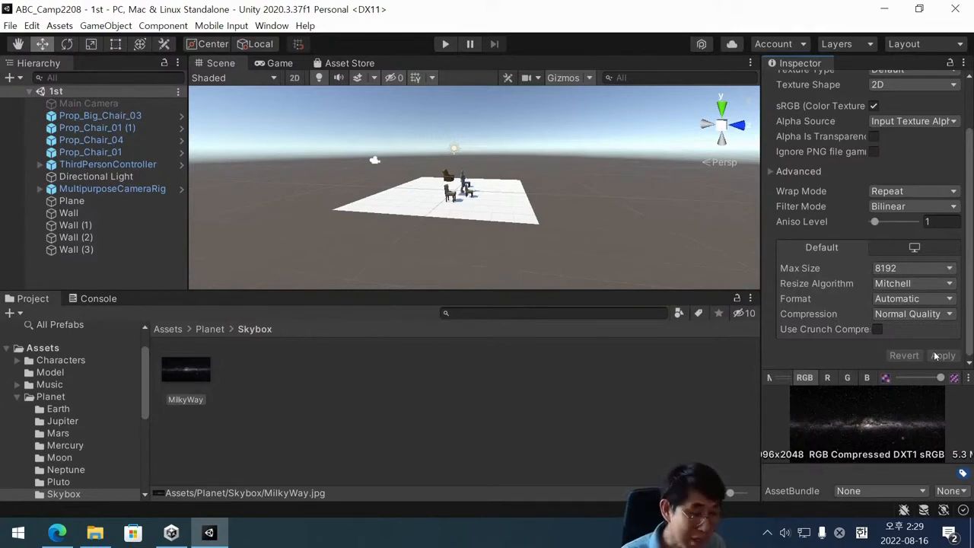
click(938, 274)
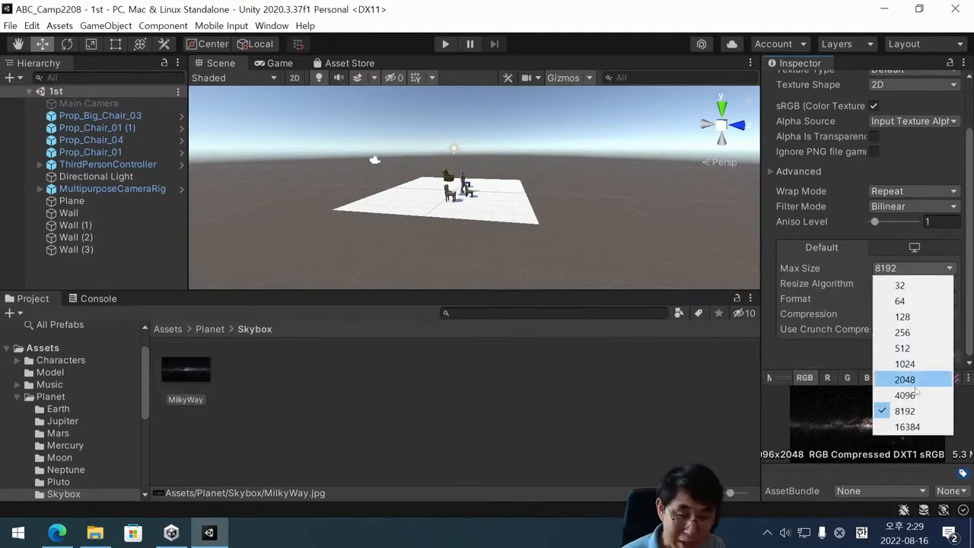
click(910, 411)
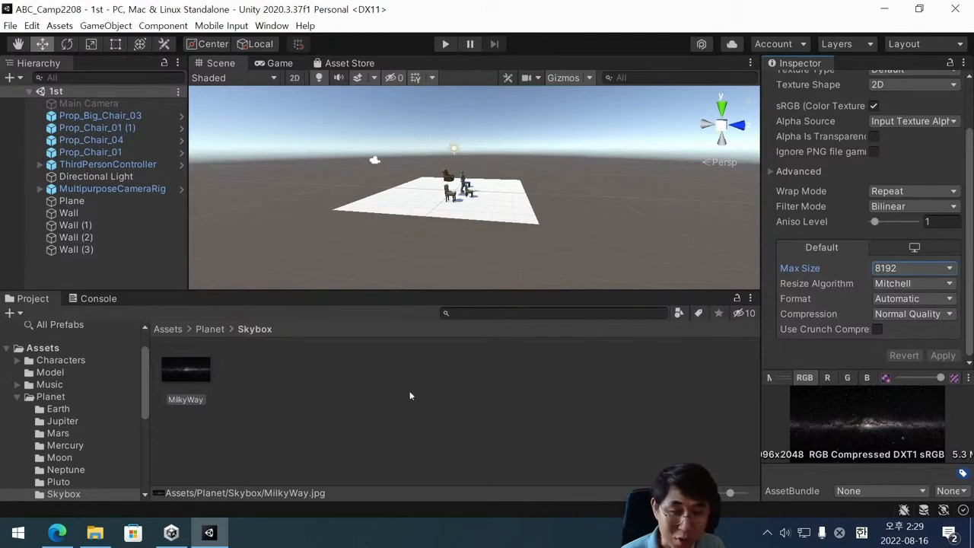
Create a new material in the Skybox folder and keep its default name.
click(281, 389)
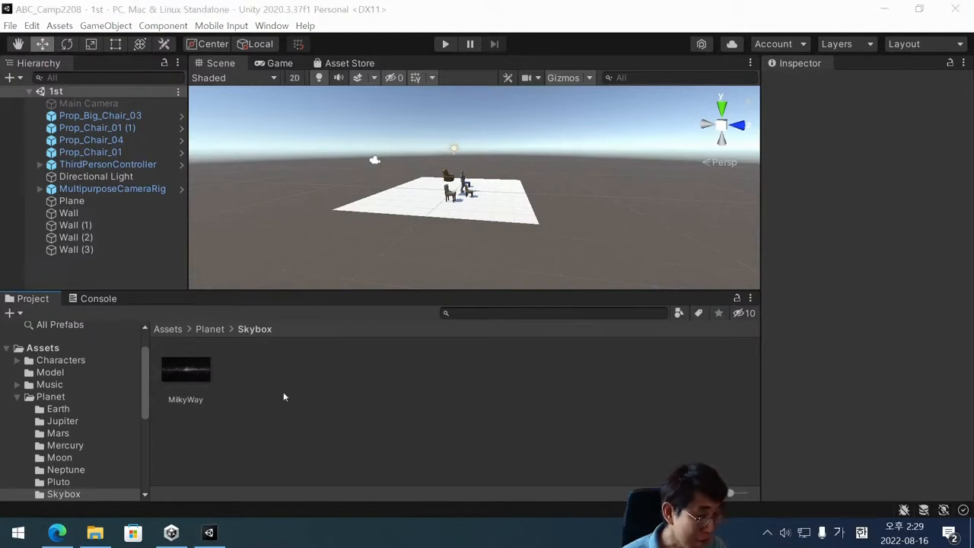
click(258, 378)
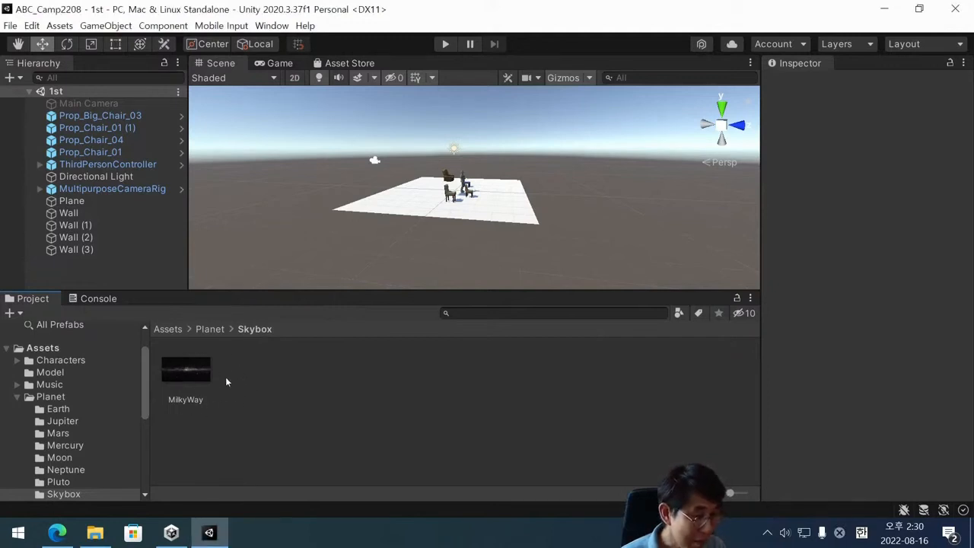
right_click(250, 367)
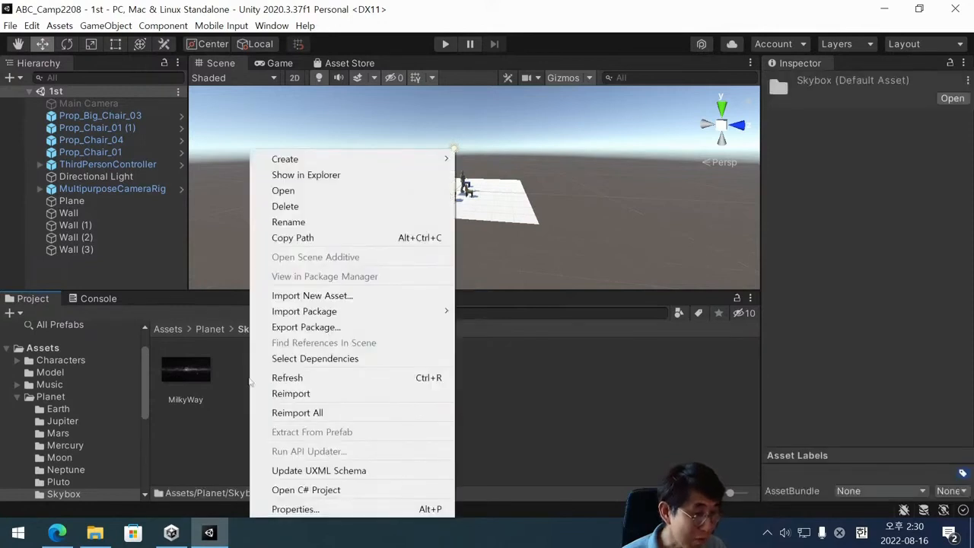
mouse_move(333, 158)
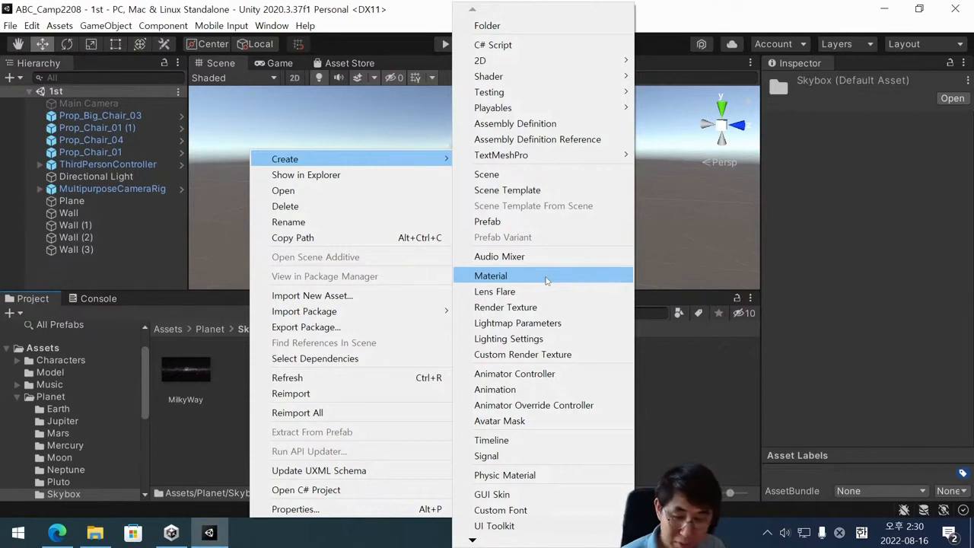
click(547, 277)
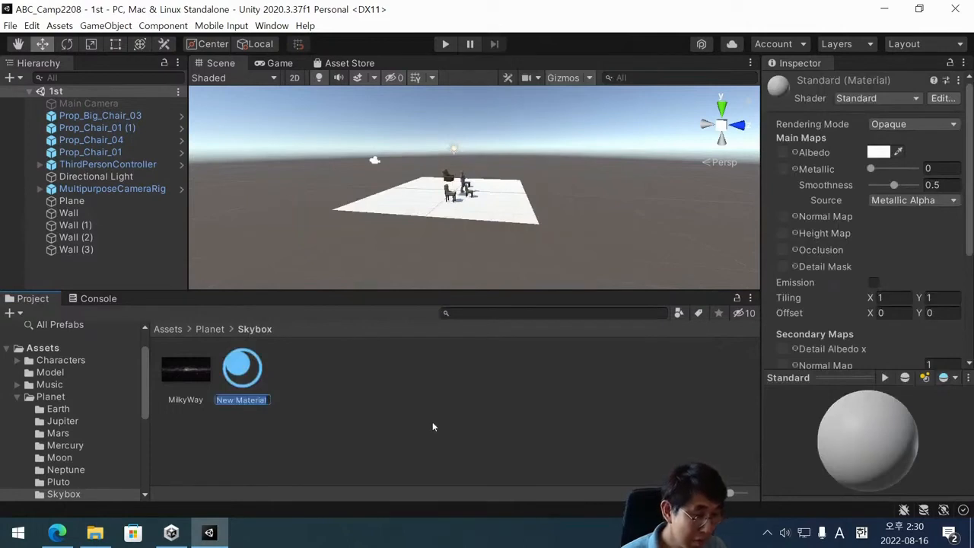
key(Return)
Add a second material to the Skybox folder, keeping its default name, and select it.
right_click(309, 375)
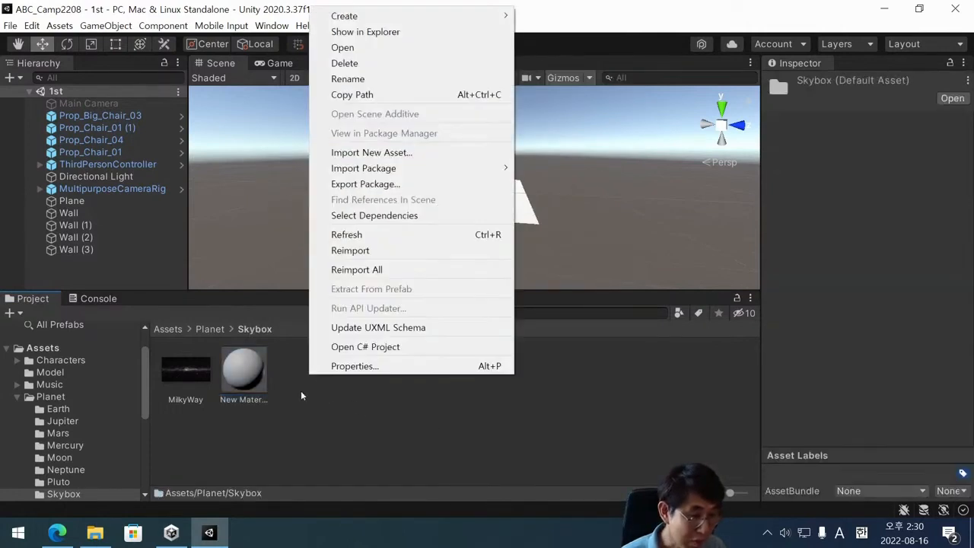
click(301, 392)
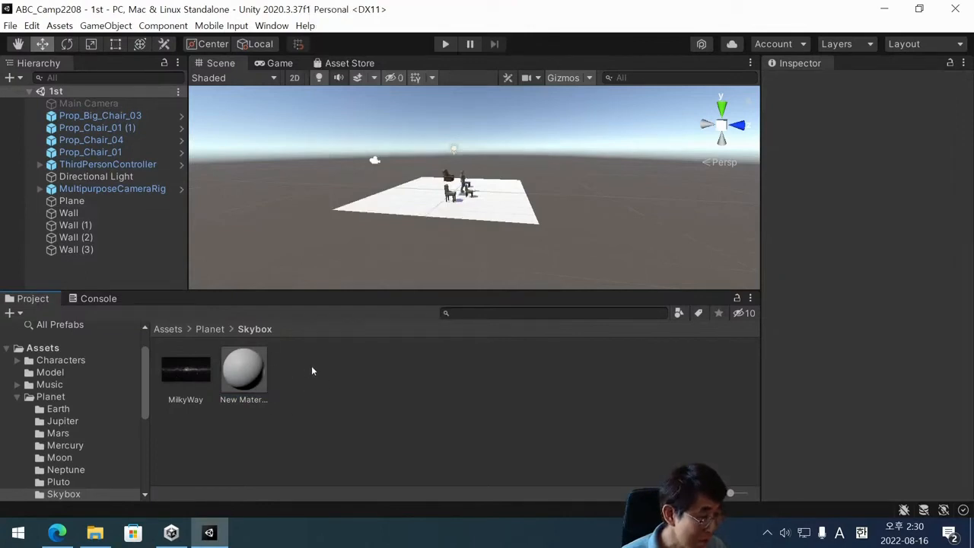
right_click(306, 376)
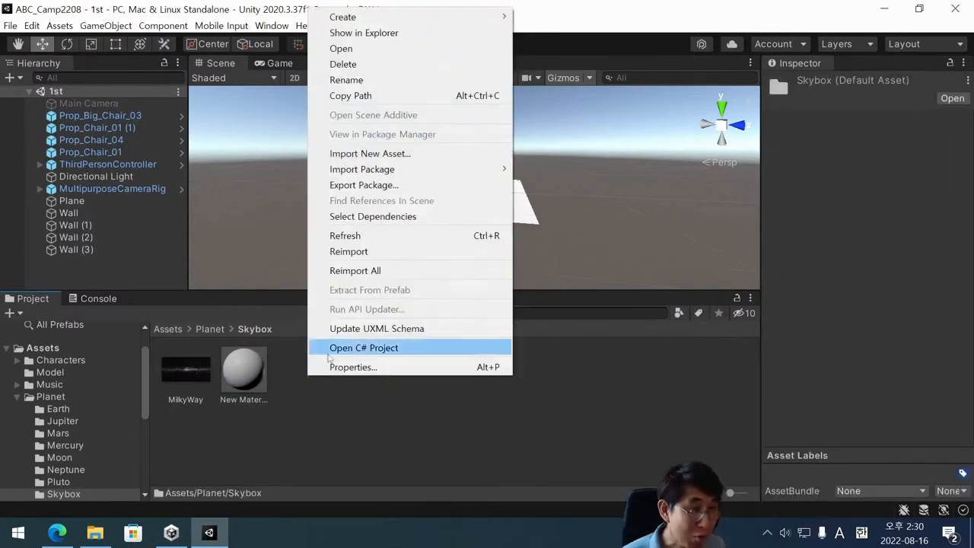
mouse_move(407, 14)
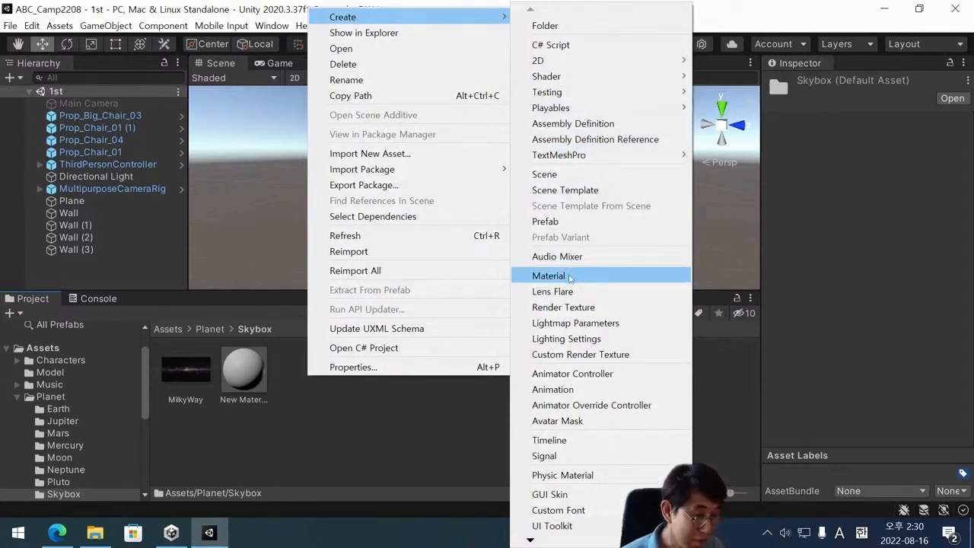
click(570, 276)
click(237, 384)
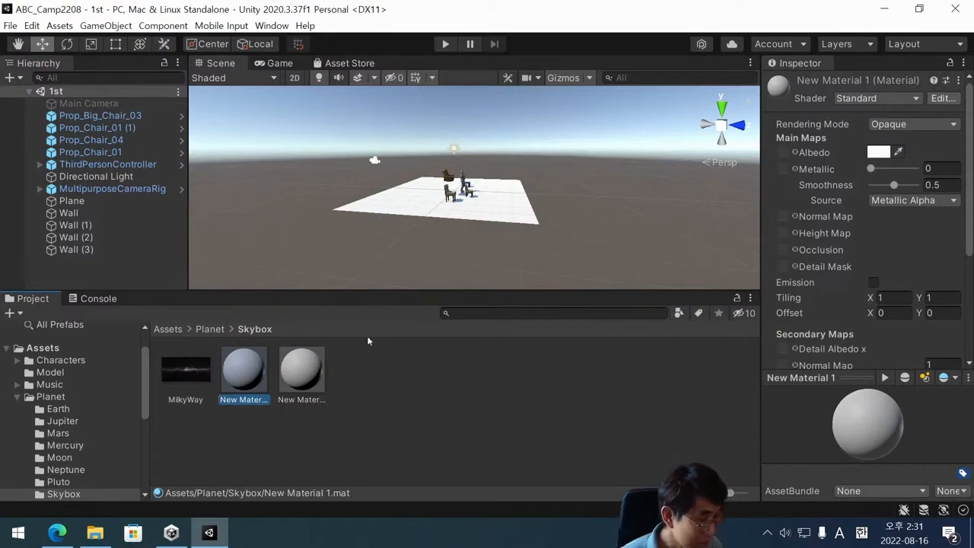
click(353, 376)
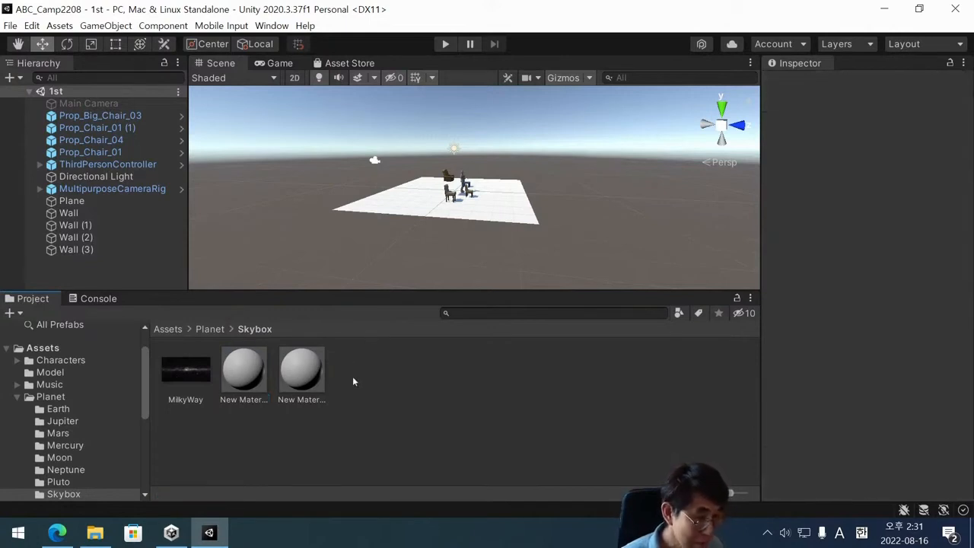
right_click(352, 376)
click(332, 378)
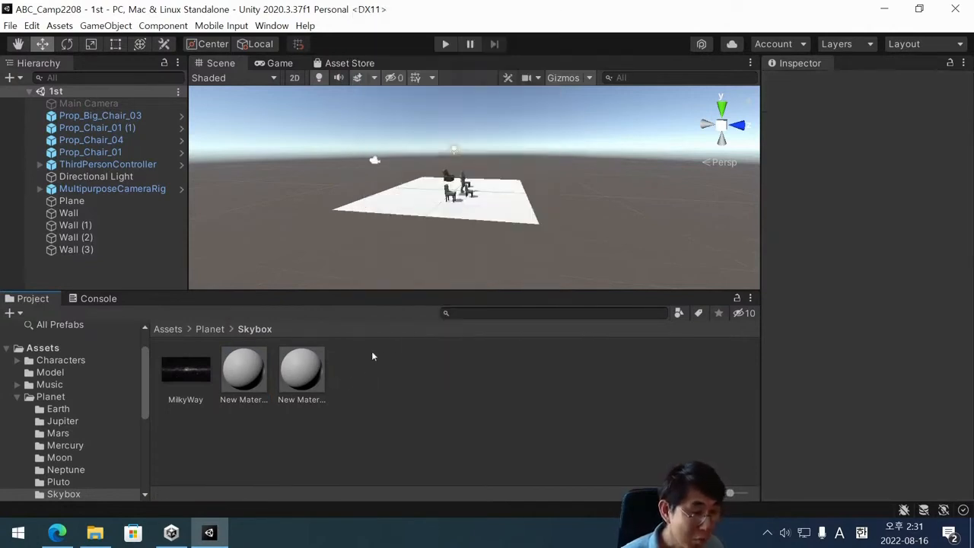
right_click(354, 377)
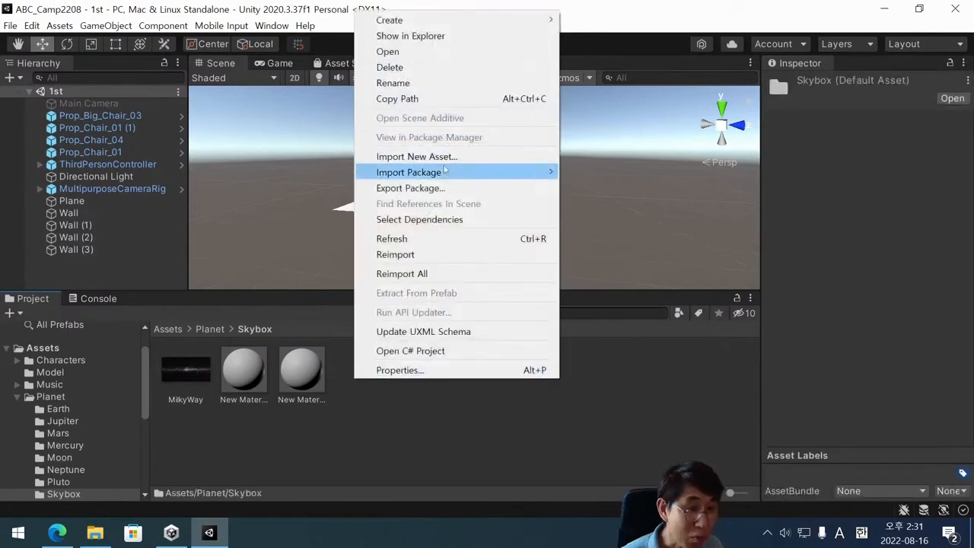
mouse_move(452, 23)
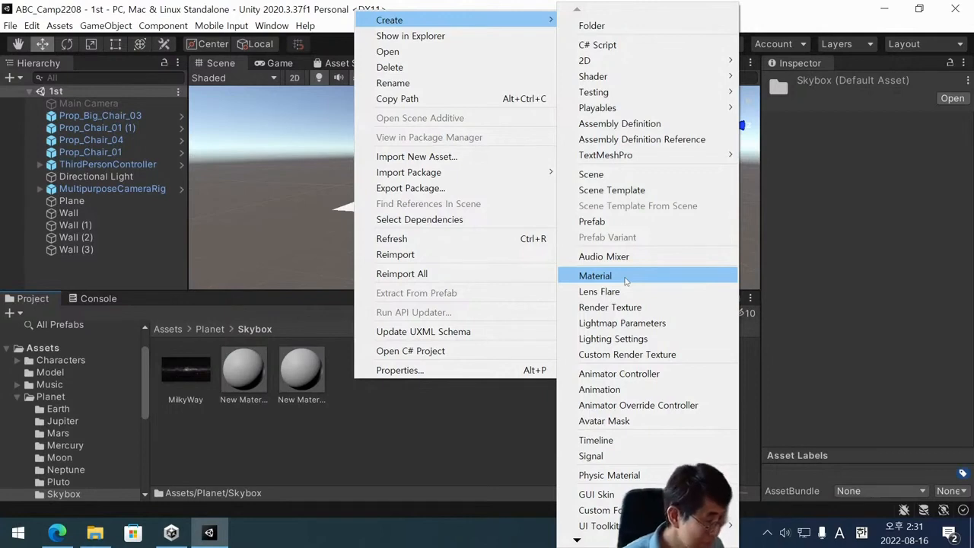
click(240, 376)
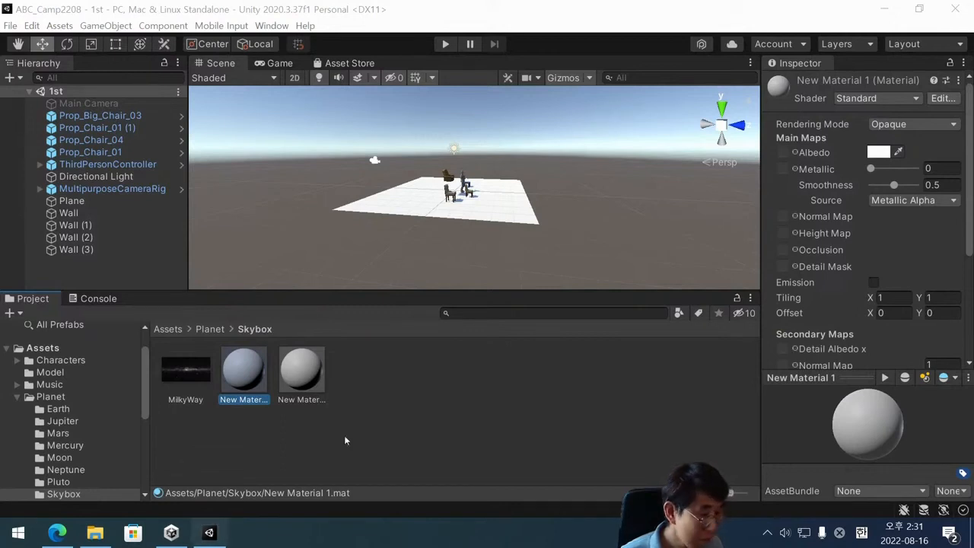
Change the shader of New Material 1 in the Skybox folder to Skybox/Panoramic.
click(306, 458)
click(202, 377)
click(238, 386)
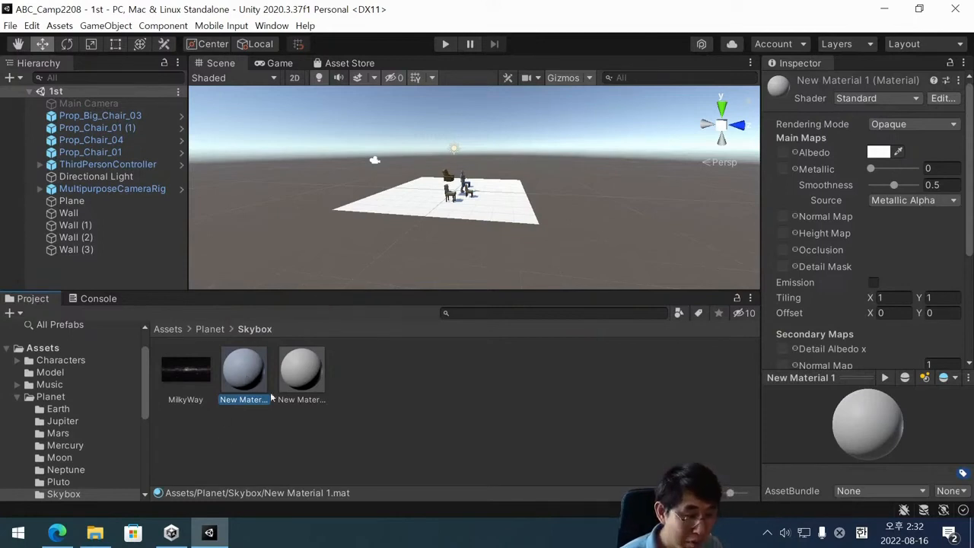
click(232, 413)
click(244, 379)
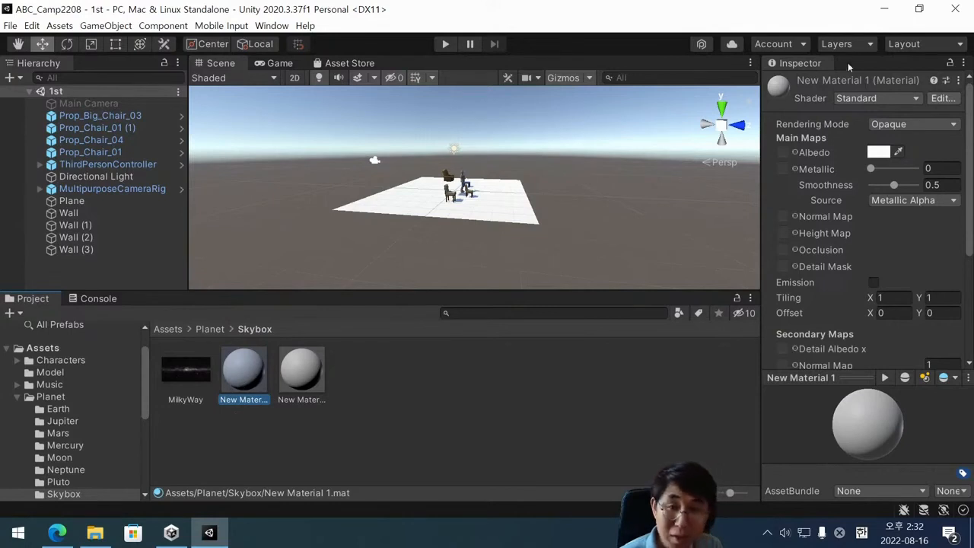
click(861, 102)
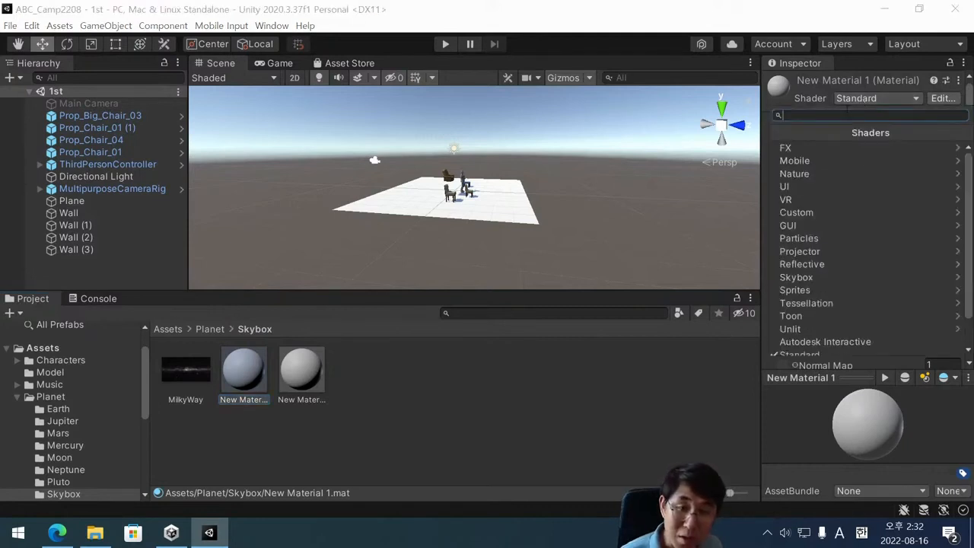
click(838, 277)
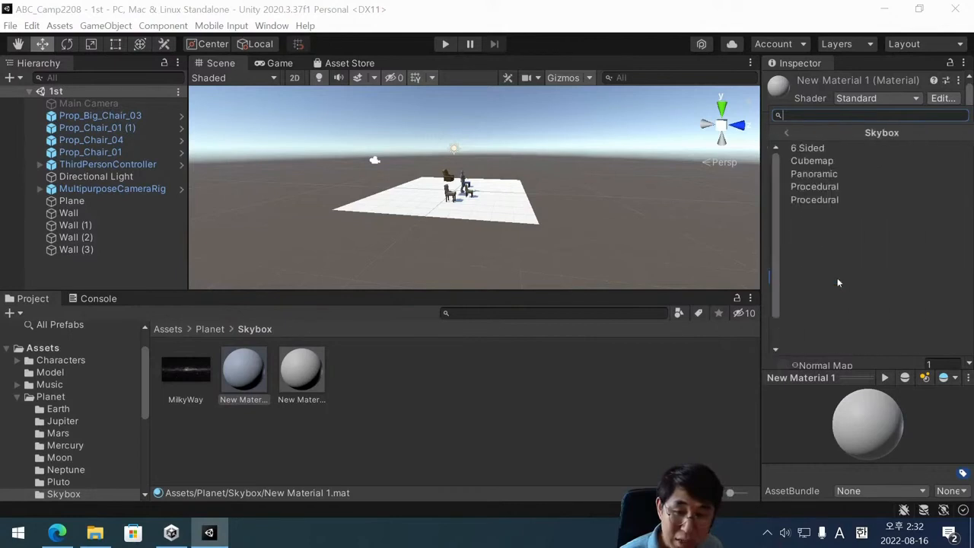
click(832, 175)
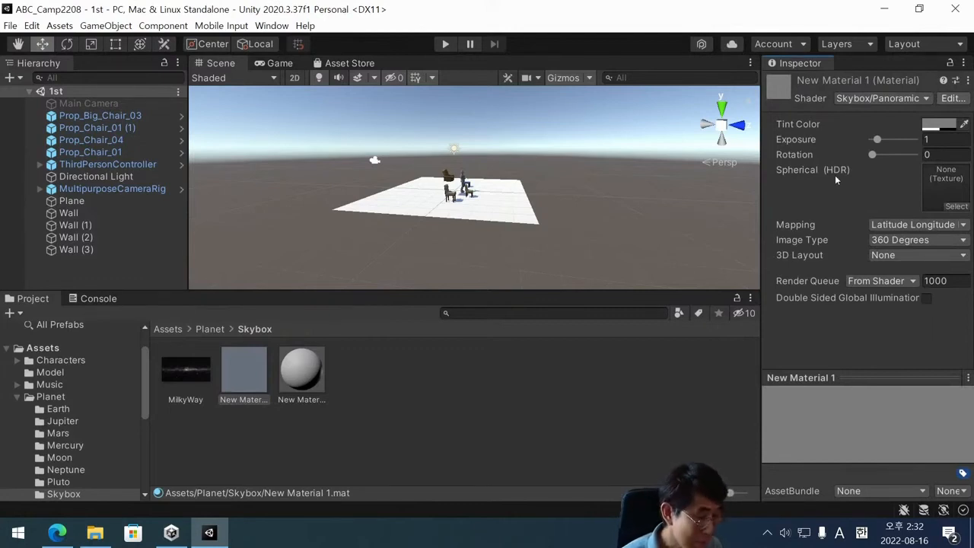
Reselect New Material 1 and choose the Skybox/Panoramic shader for it again.
click(295, 448)
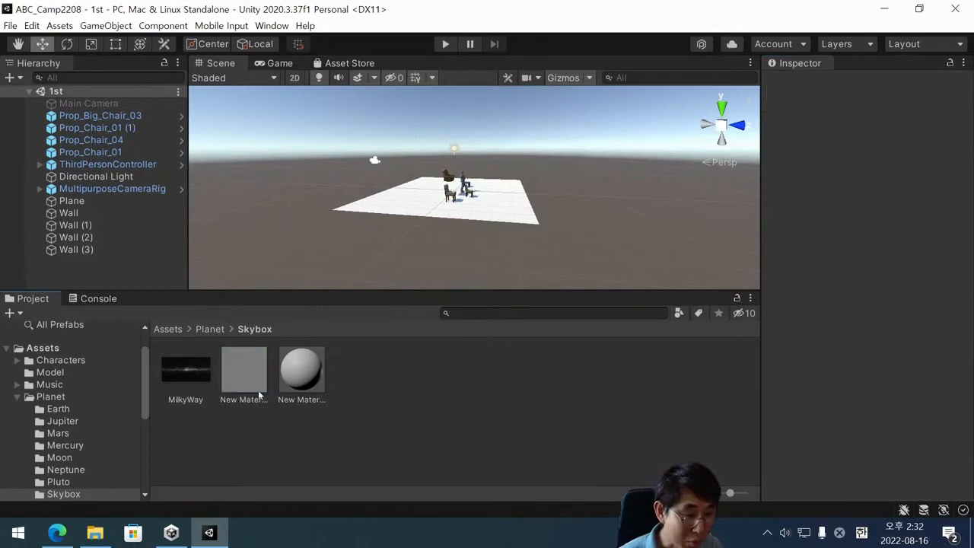
click(259, 381)
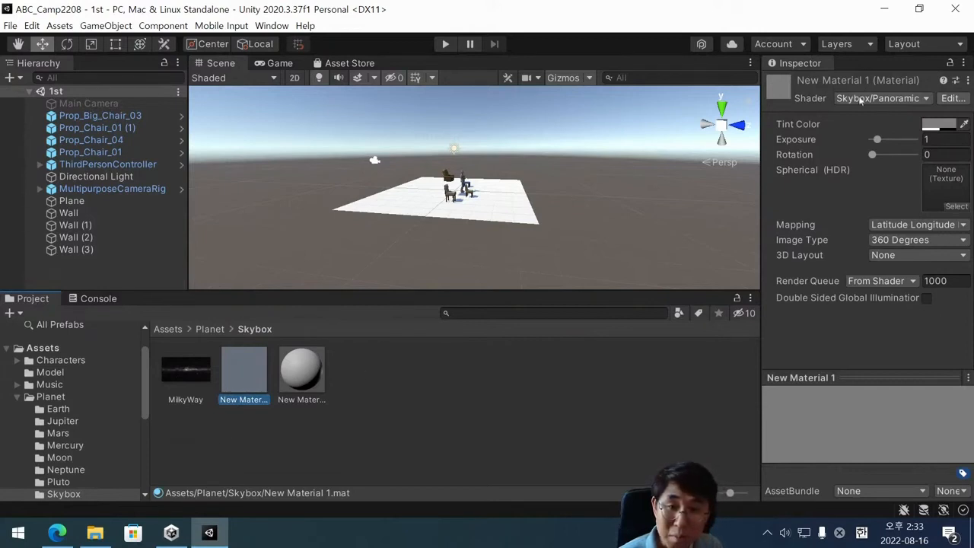
click(861, 99)
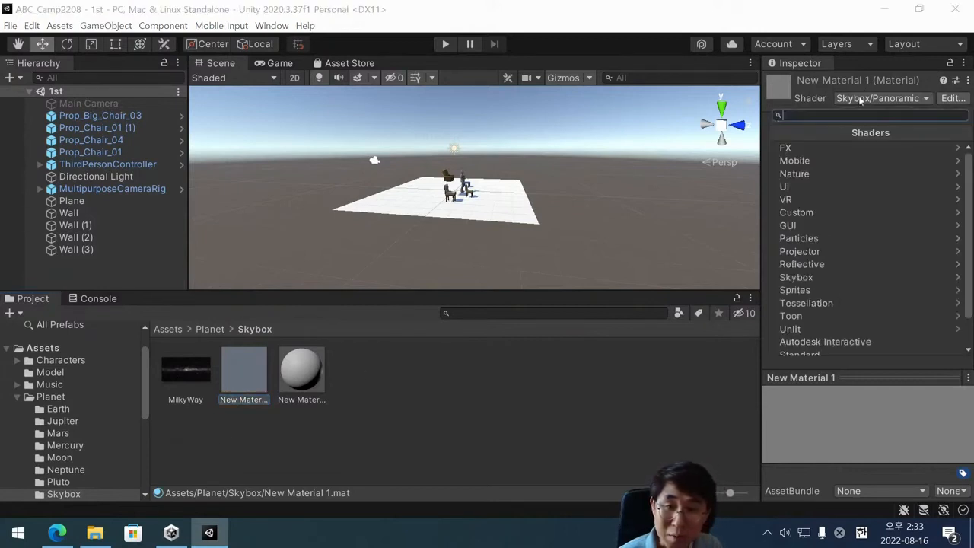
click(843, 277)
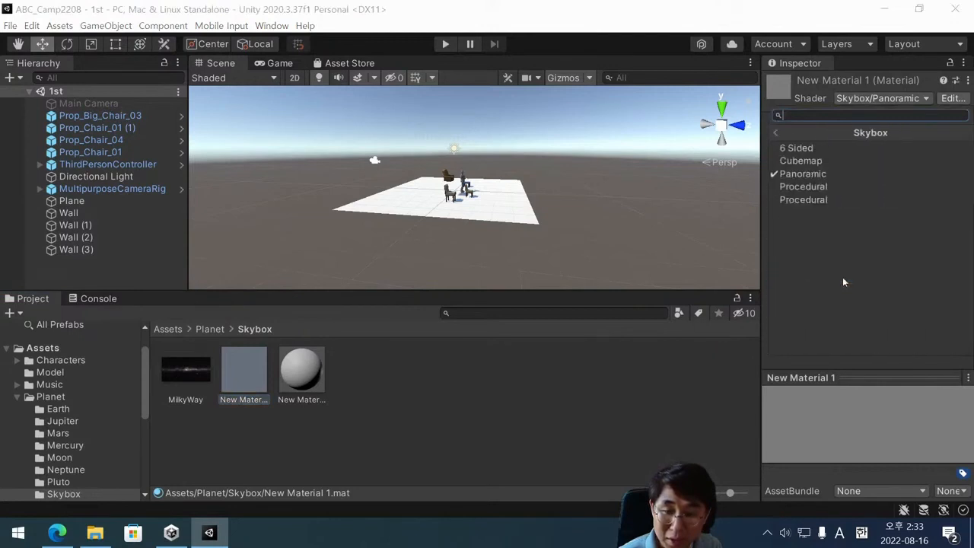
click(835, 173)
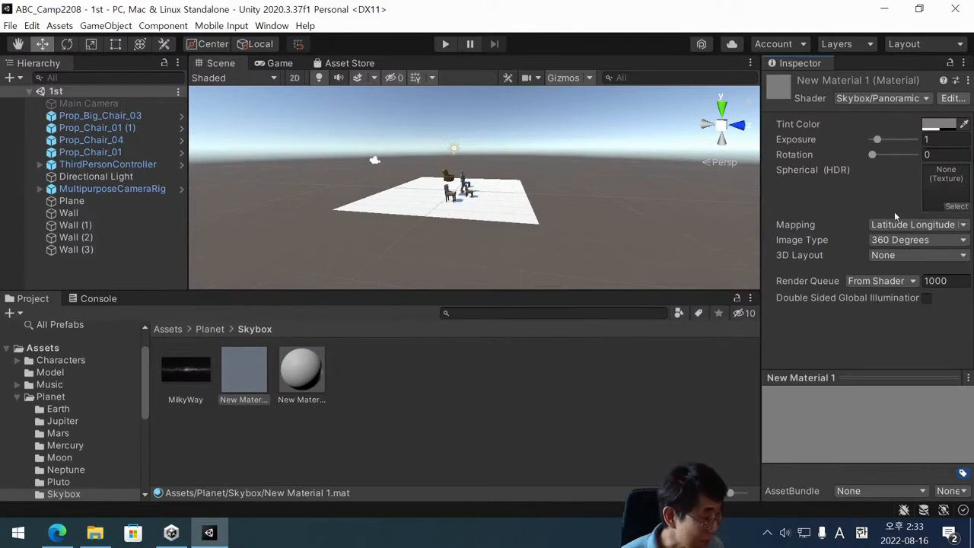
Assign the MilkyWay texture to the Spherical (HDR) slot of New Material 1 and select that material.
click(183, 382)
drag(184, 383, 941, 185)
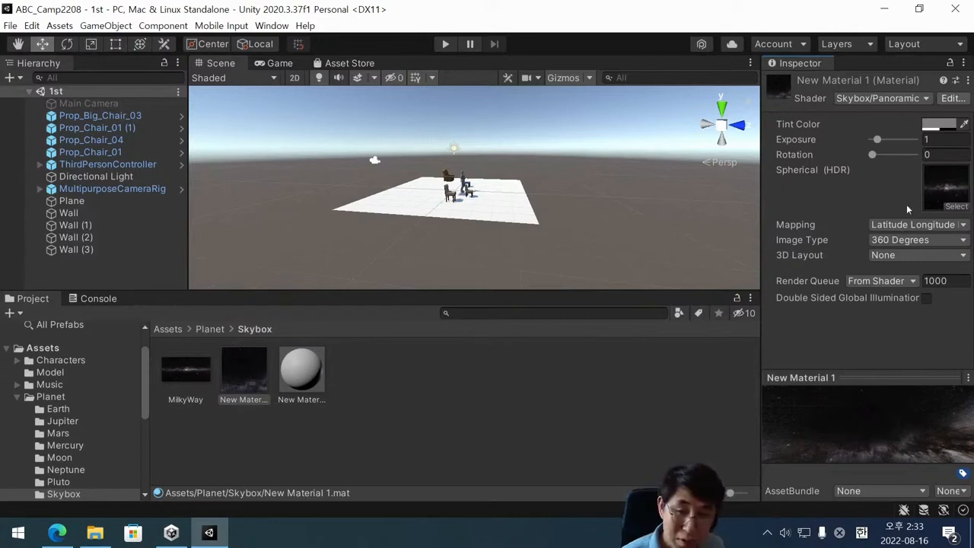
click(257, 385)
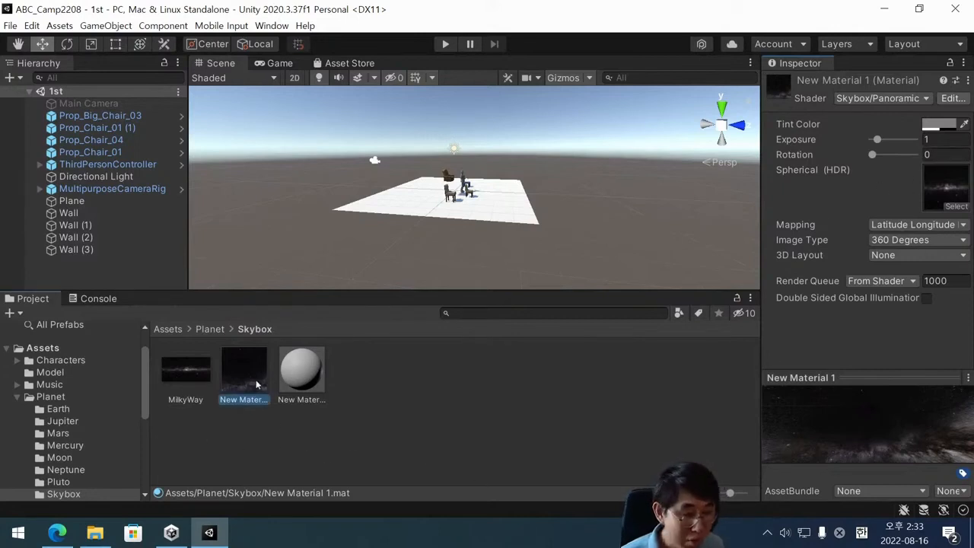
click(194, 368)
click(234, 372)
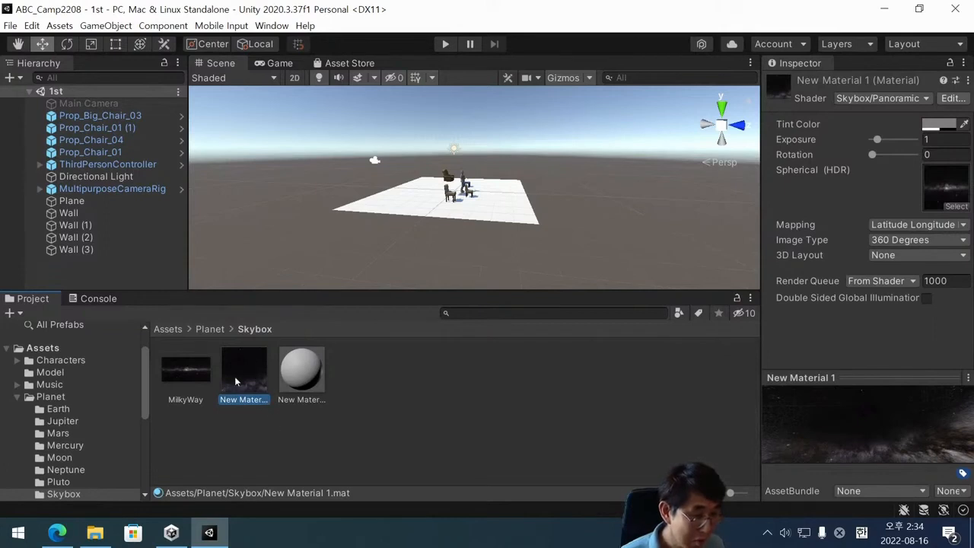
click(207, 370)
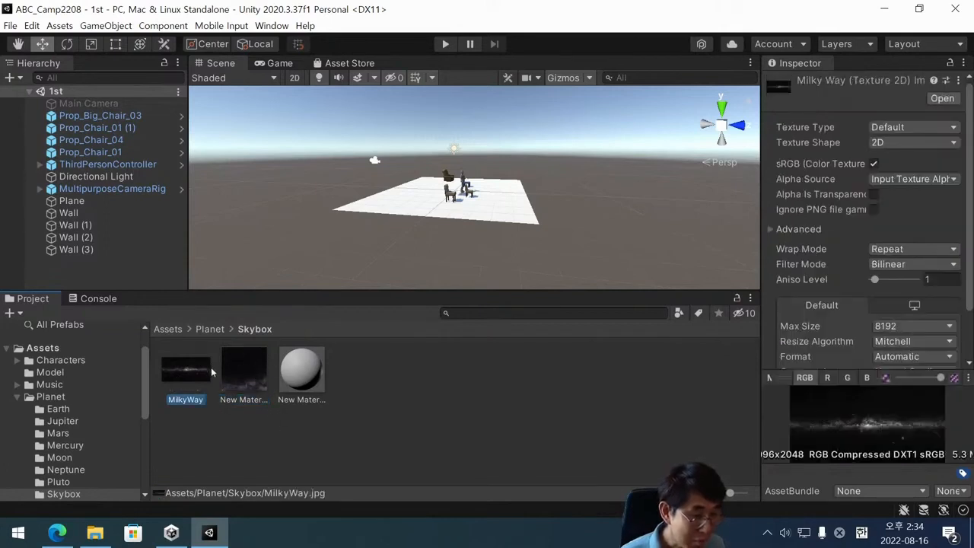
click(243, 369)
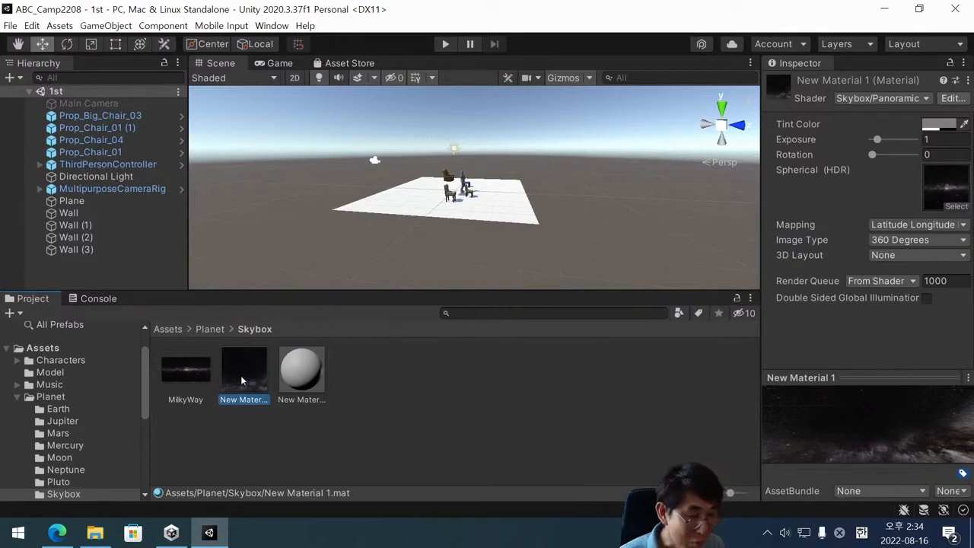
Switch New Material in the Skybox folder to the Skybox/Panoramic shader and assign the MilkyWay texture to its Spherical (HDR) slot.
click(284, 379)
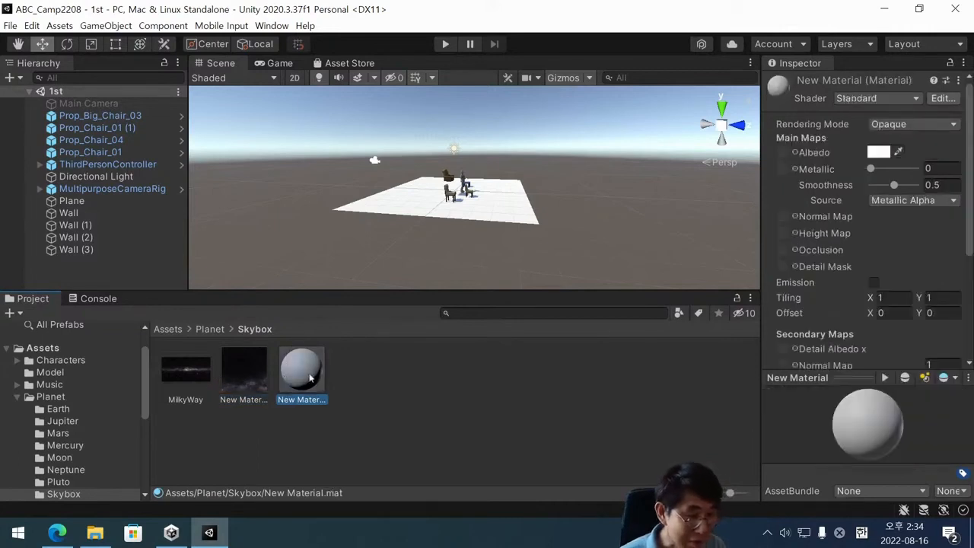
click(856, 99)
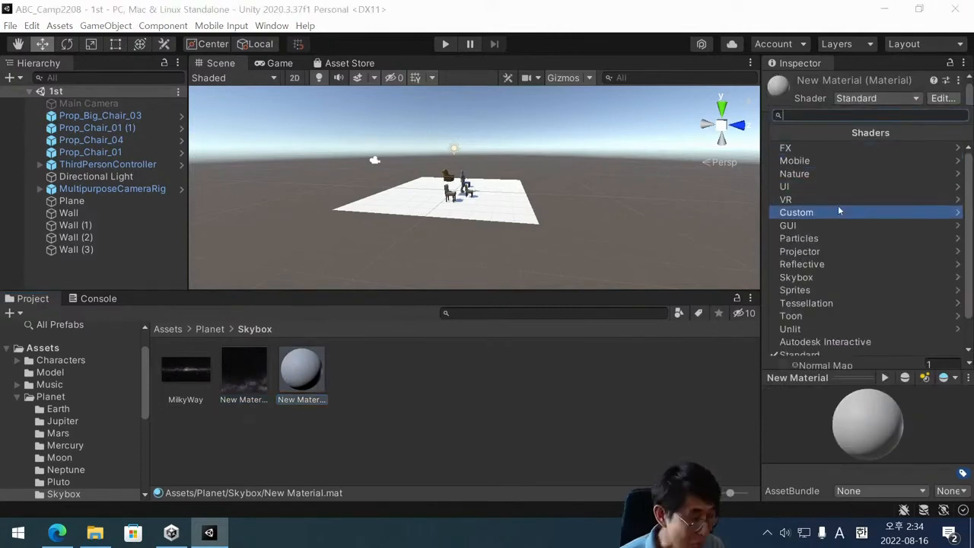
click(834, 277)
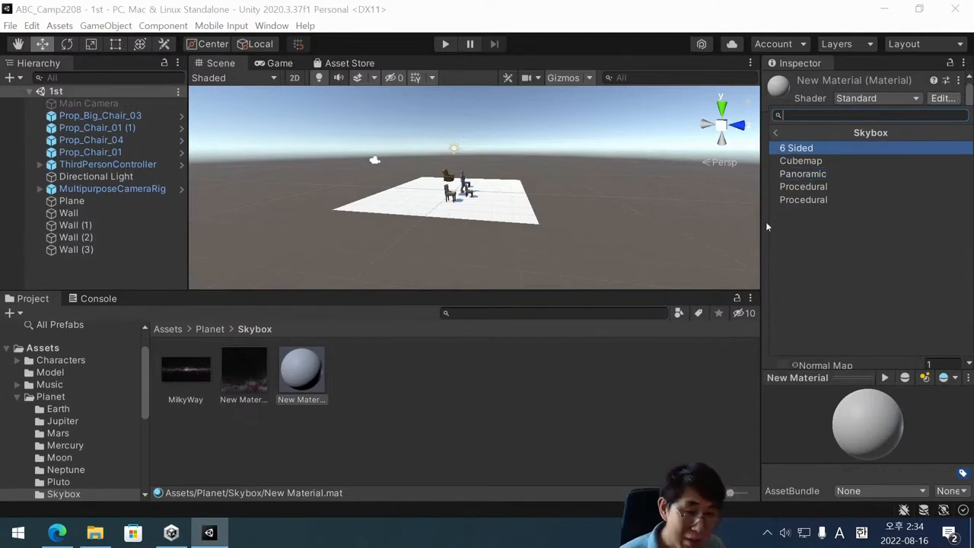
click(828, 174)
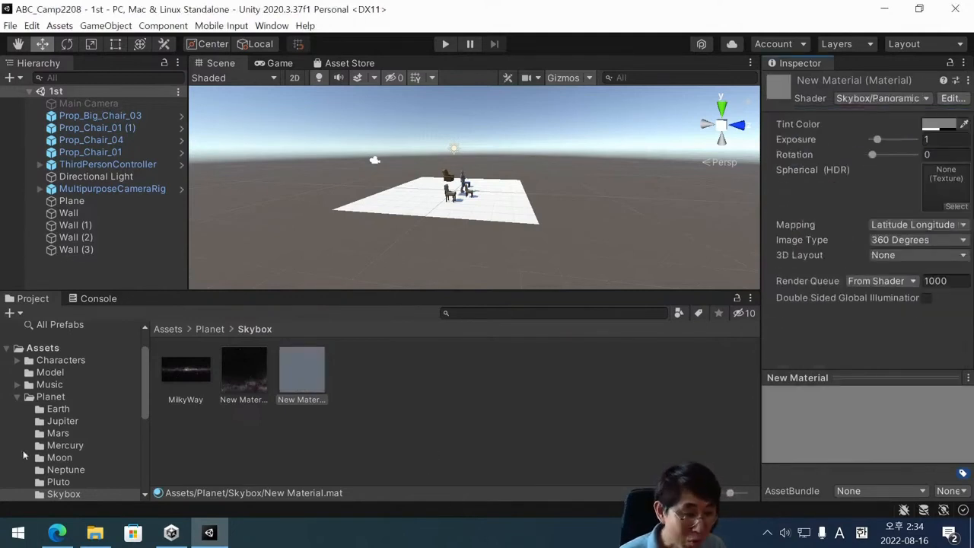
drag(176, 382, 946, 186)
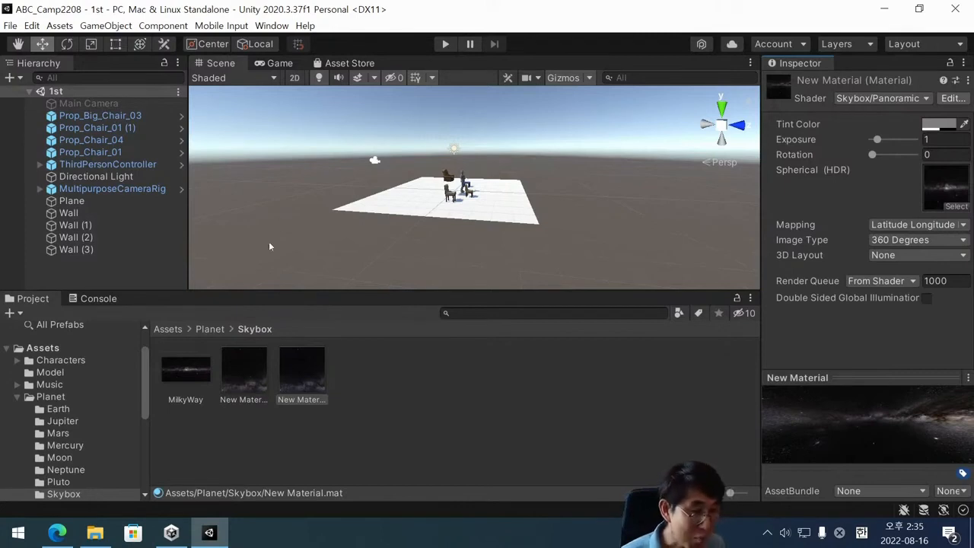
Apply New Material 1 from the Skybox folder as the skybox of the 1st scene.
click(248, 374)
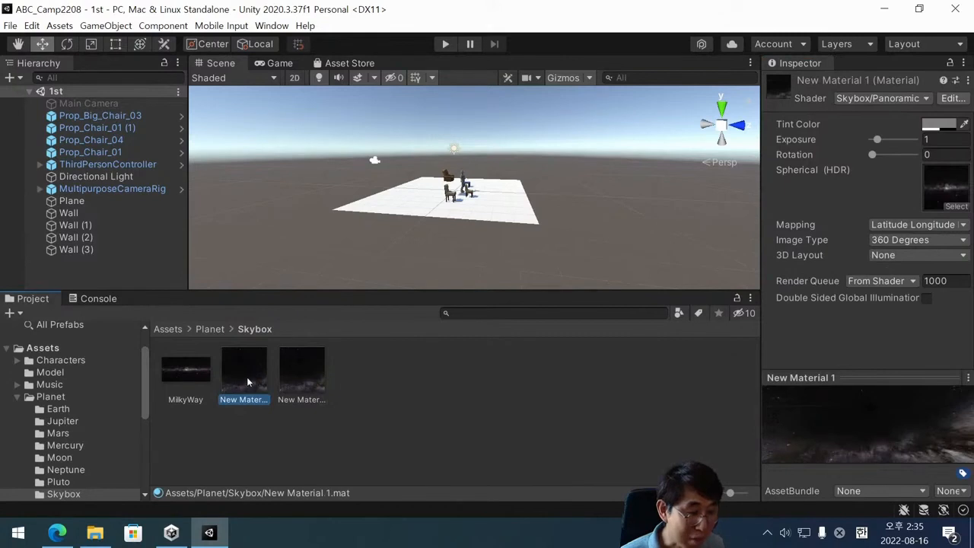
drag(251, 383, 299, 168)
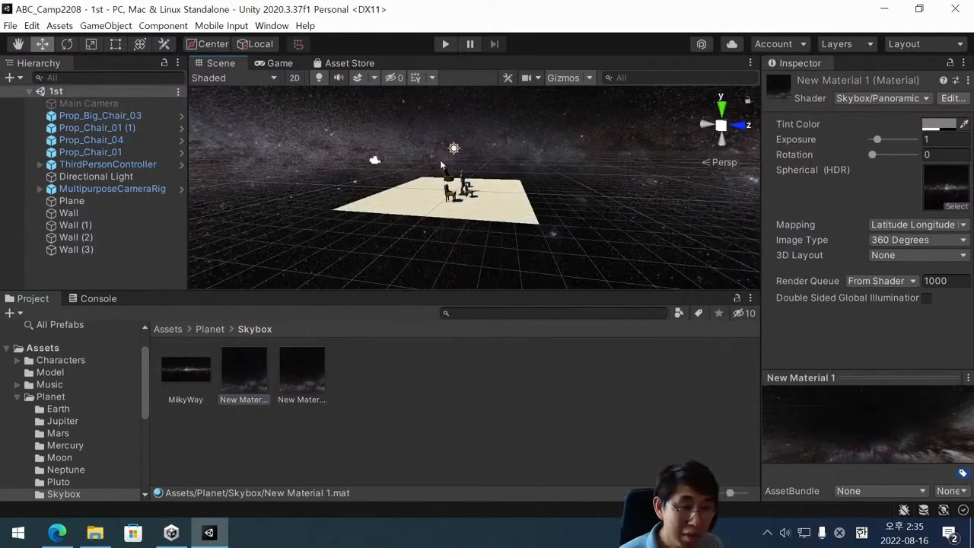
scroll(434, 145, down, 3)
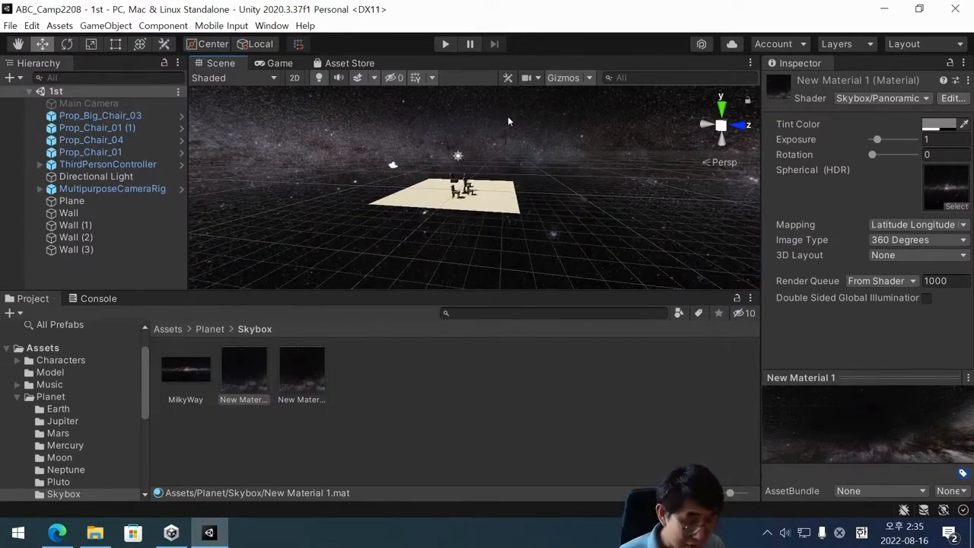
alt+drag(481, 161, 519, 228)
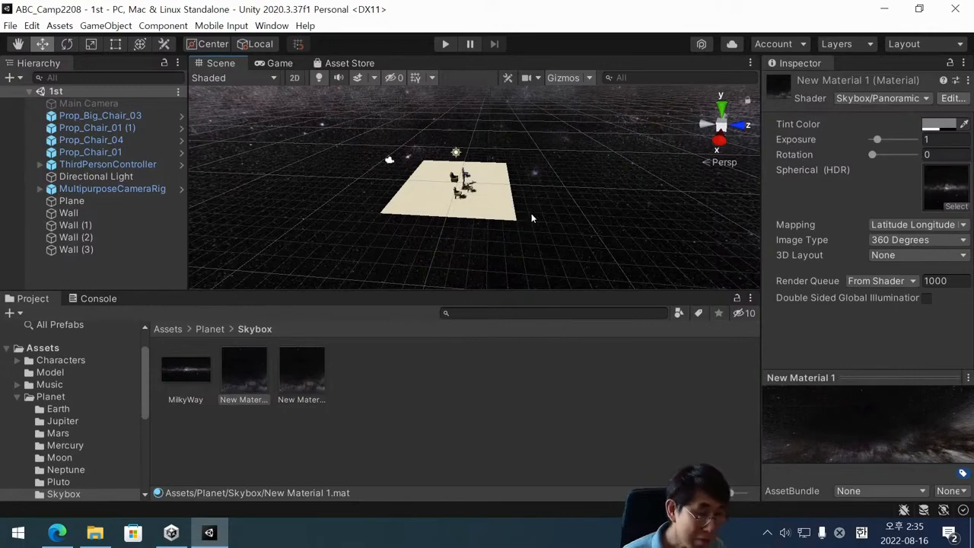
scroll(535, 217, up, 2)
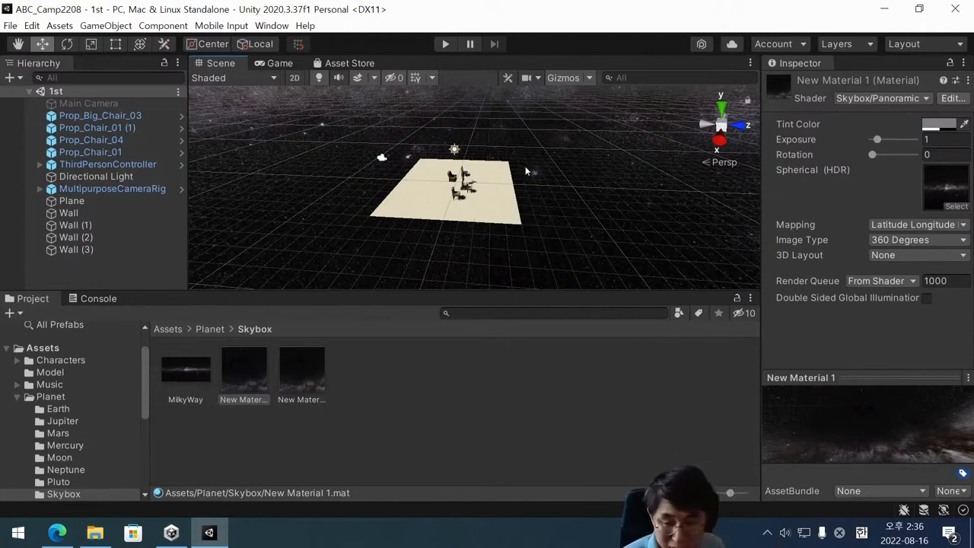
Play-test the scene to check the Milky Way background, stop the game and clear the selection.
click(446, 44)
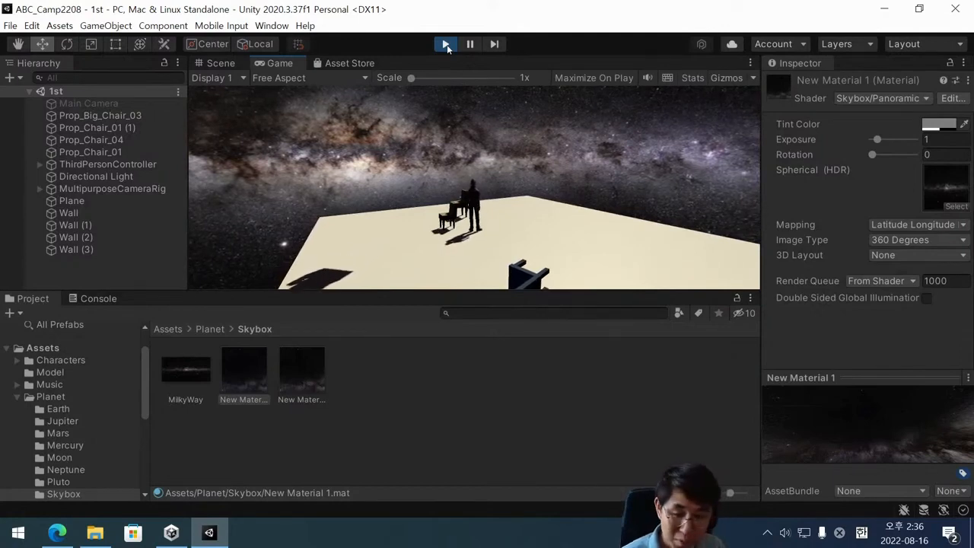
click(446, 44)
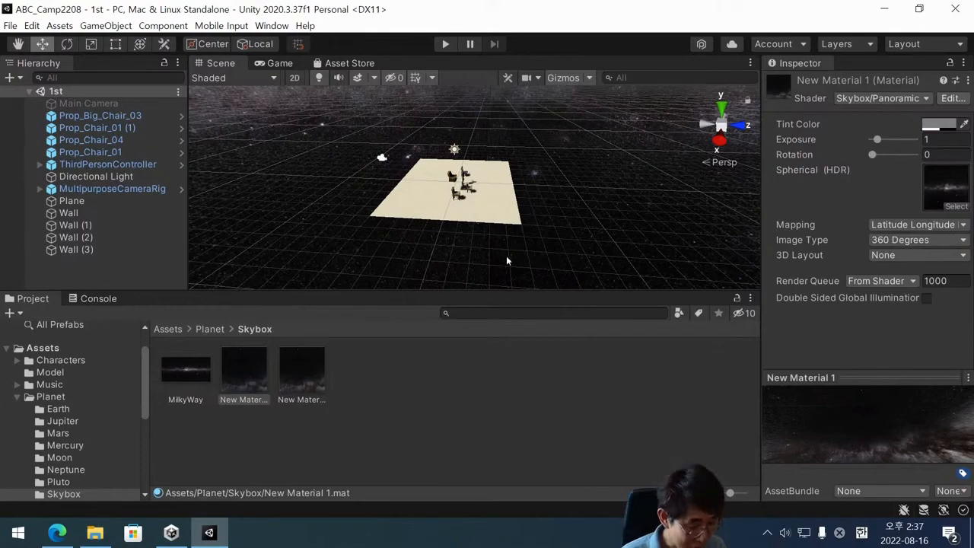
click(417, 439)
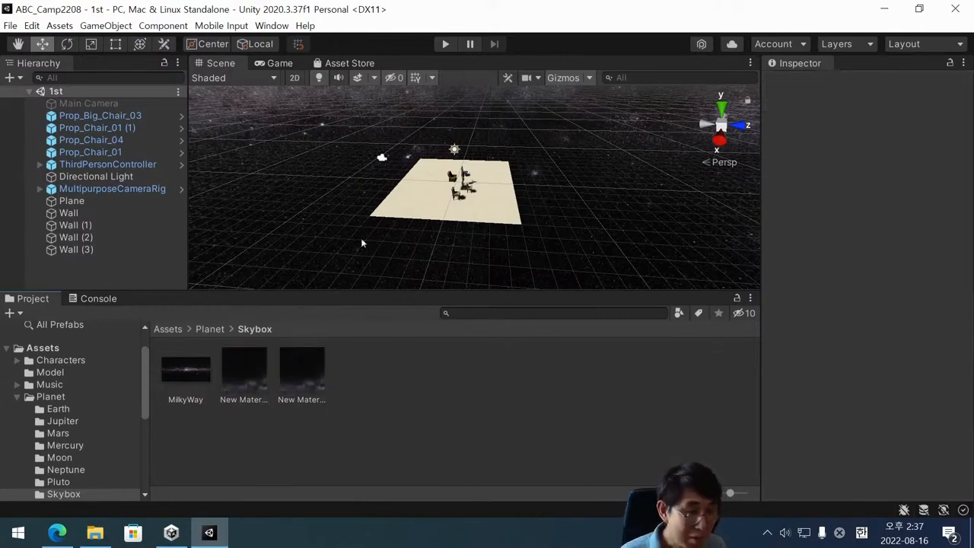
Open the Planet folder in the project assets.
scroll(405, 197, up, 2)
alt+drag(405, 197, 499, 203)
scroll(498, 202, up, 2)
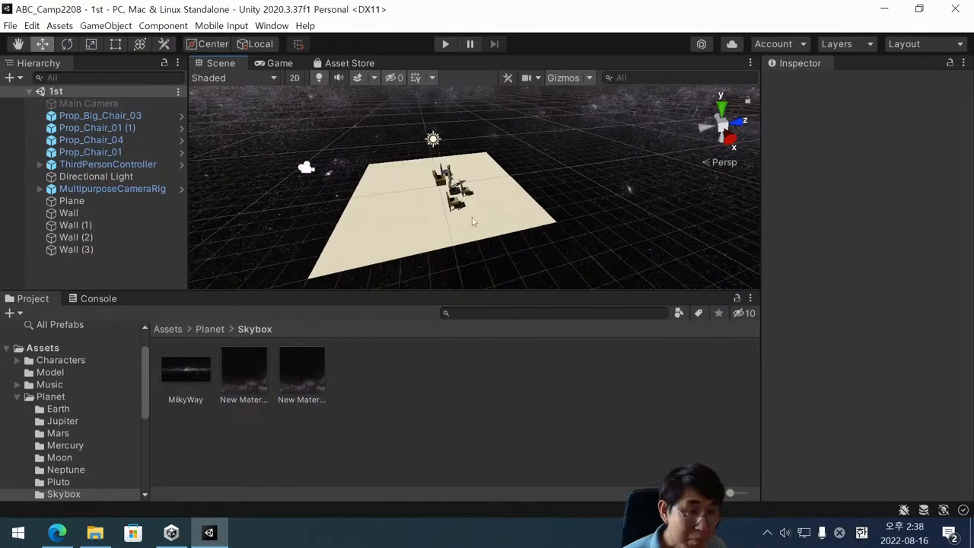
alt+drag(466, 207, 422, 223)
scroll(428, 225, up, 3)
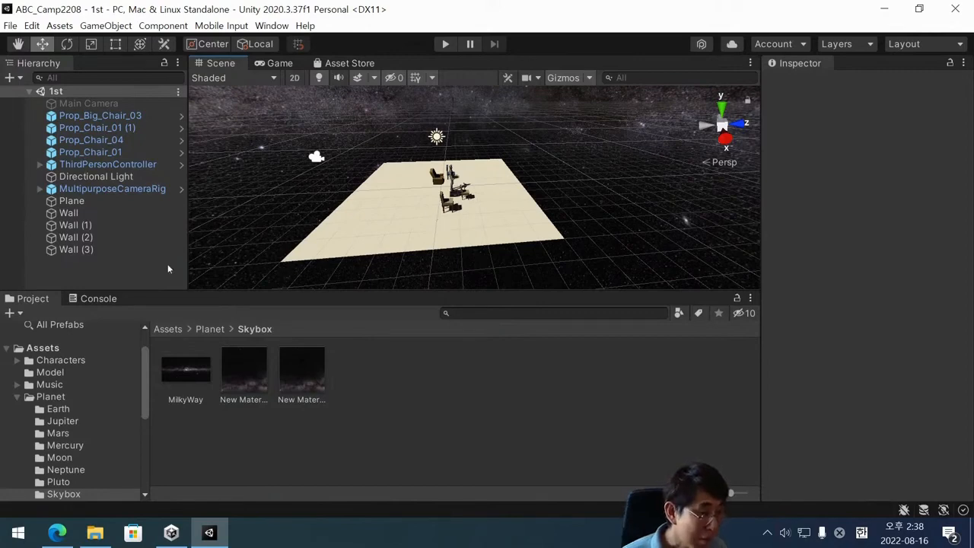
click(18, 397)
click(18, 397)
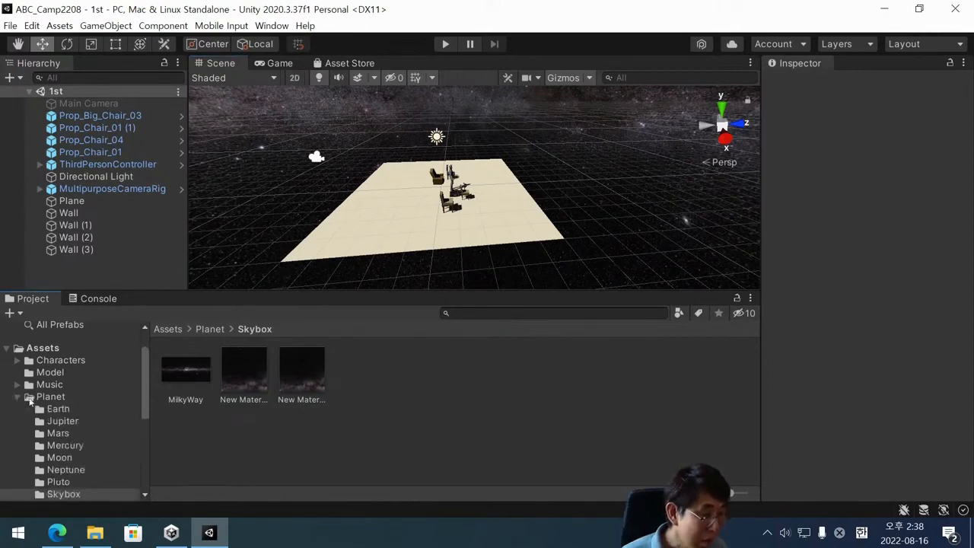
click(50, 397)
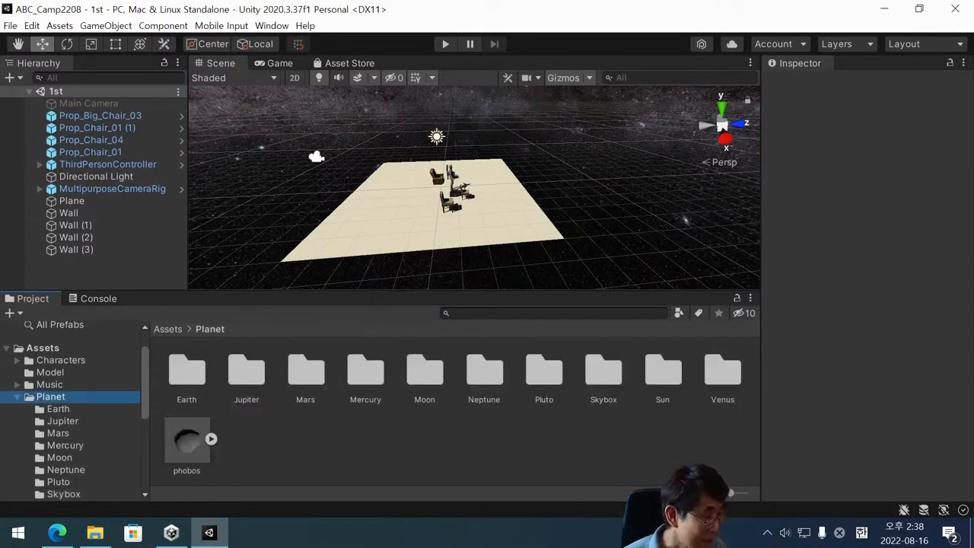
Add a 3D sphere to the 1st scene, keeping its default name.
click(40, 189)
click(40, 188)
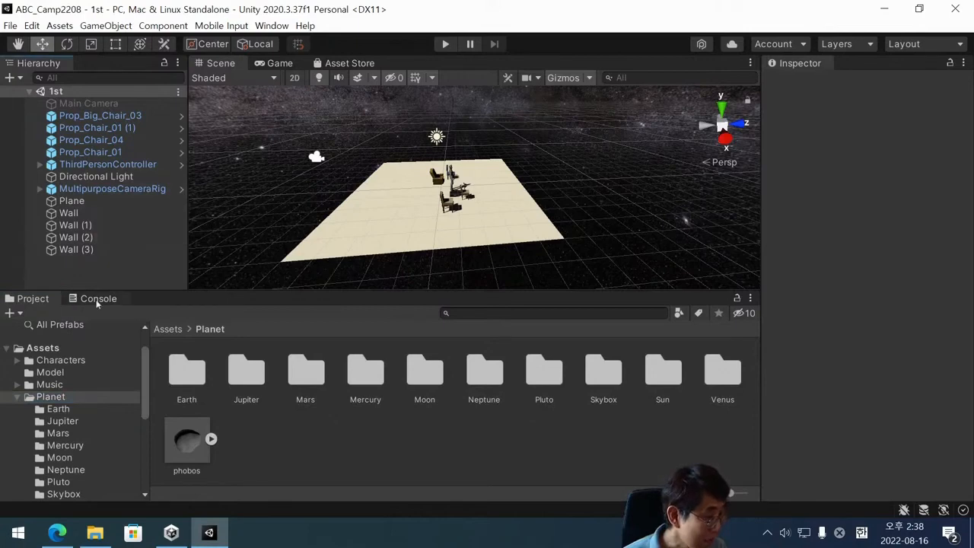
right_click(58, 269)
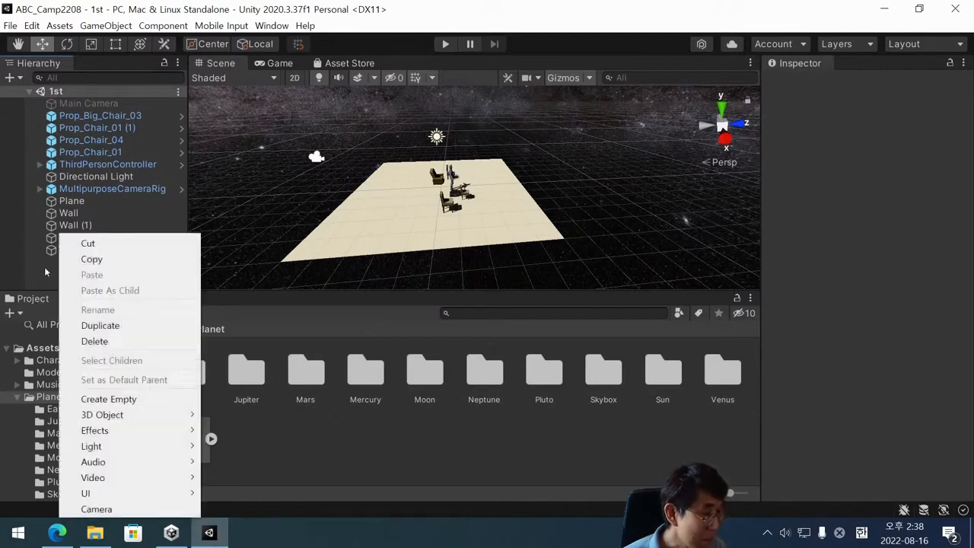
right_click(46, 271)
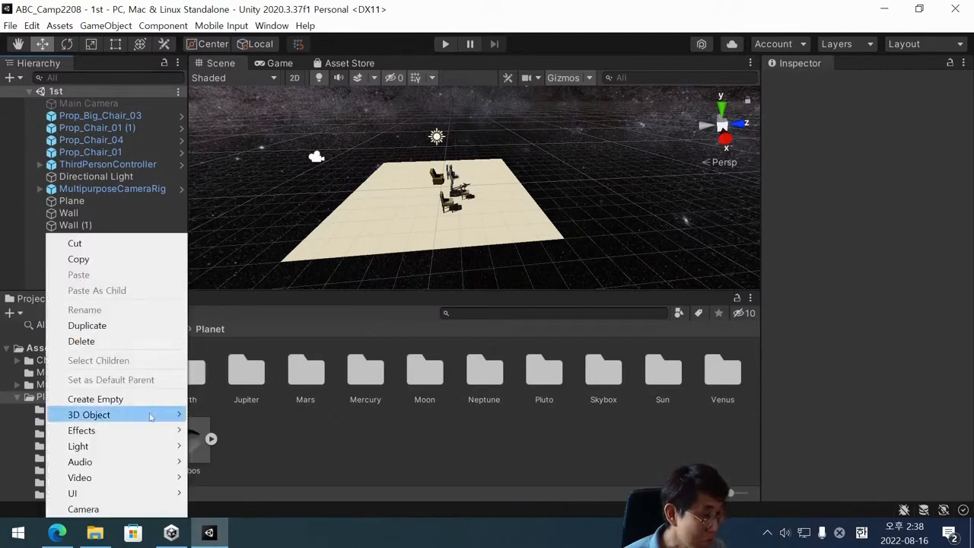
mouse_move(150, 416)
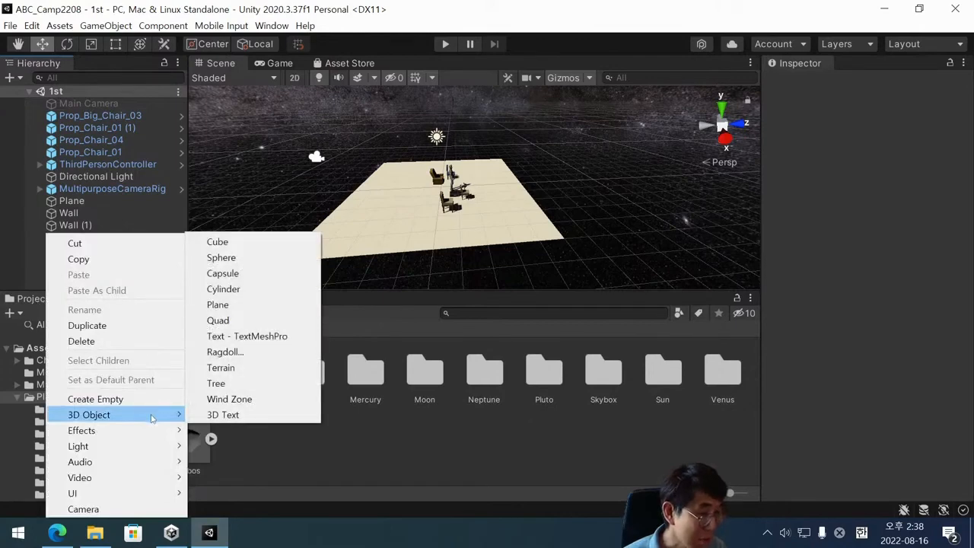
click(252, 259)
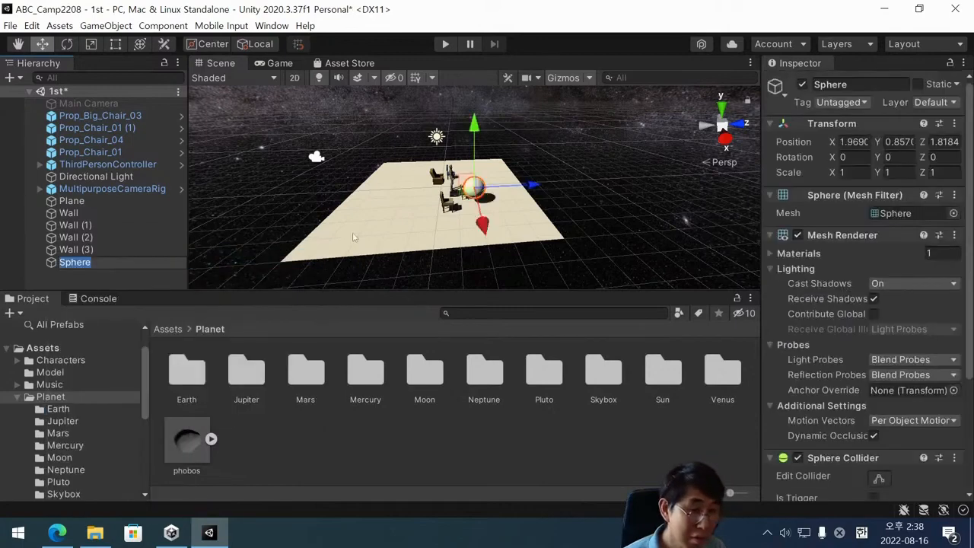
Move the sphere beside the chairs and raise it above the plane, to about X 0.88, Y 2.1, Z 2.37.
drag(524, 186, 550, 195)
scroll(483, 204, up, 3)
scroll(480, 204, down, 2)
scroll(520, 213, up, 4)
scroll(520, 213, up, 3)
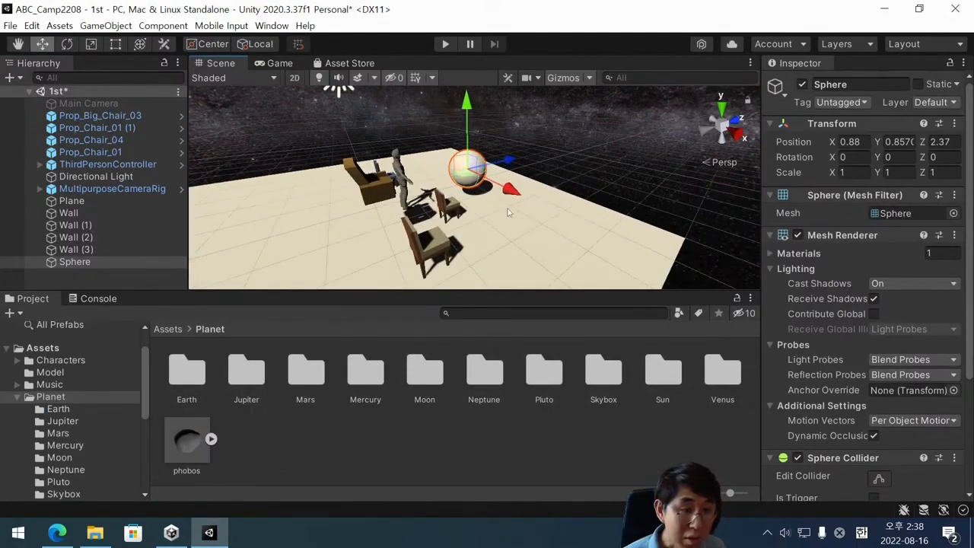
middle_drag(510, 211, 495, 239)
drag(453, 156, 446, 97)
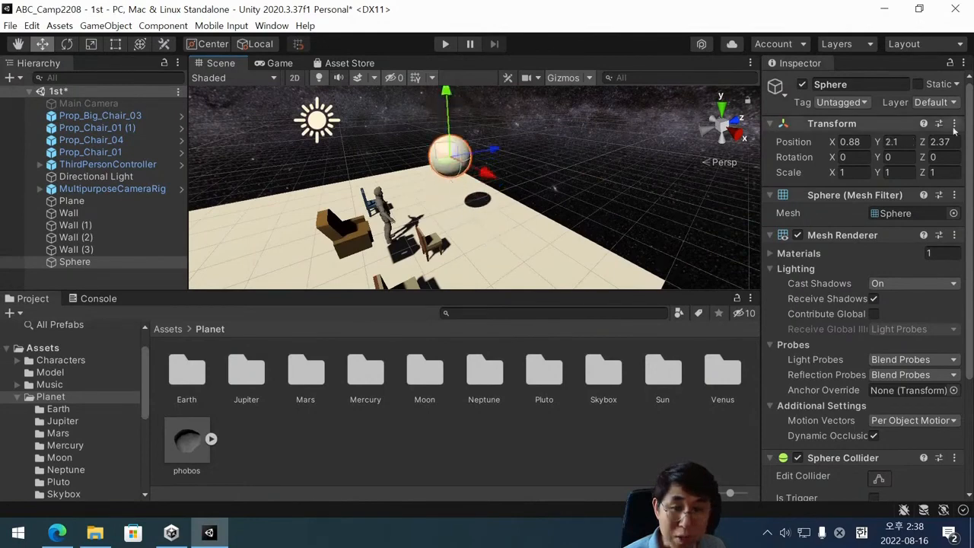
Shift the sphere along the X axis to about 0.4, above the area in front of the player.
scroll(436, 215, up, 4)
scroll(435, 216, down, 3)
scroll(436, 215, down, 2)
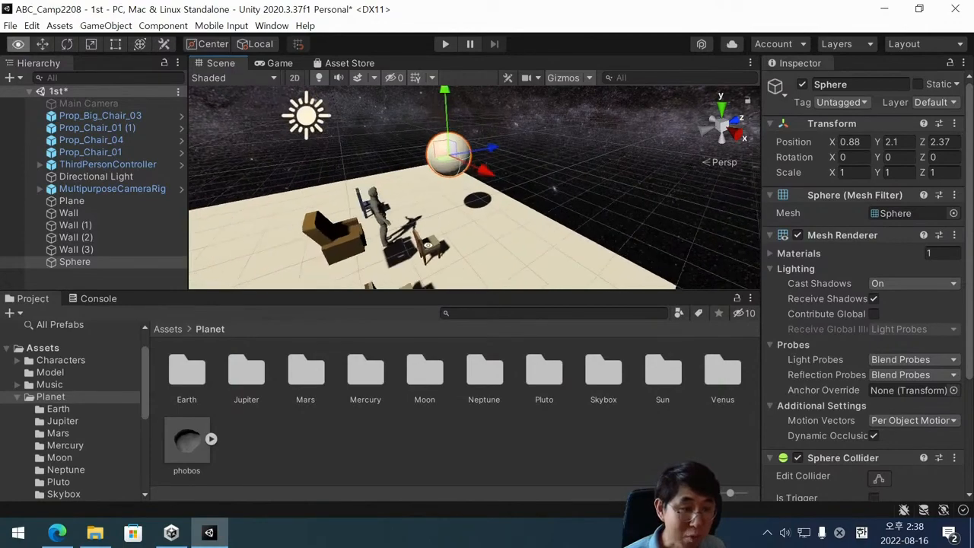
alt+drag(436, 216, 451, 166)
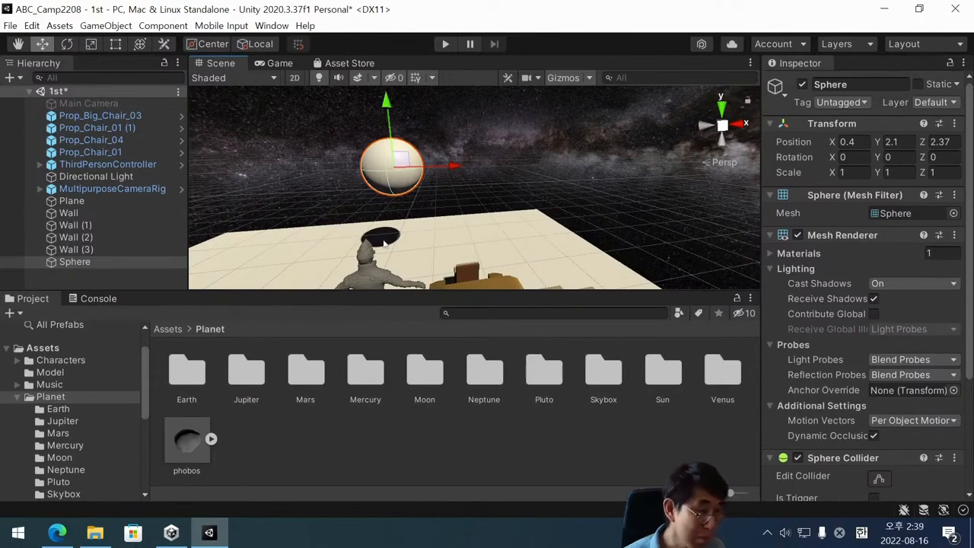
scroll(418, 211, down, 2)
scroll(421, 206, up, 2)
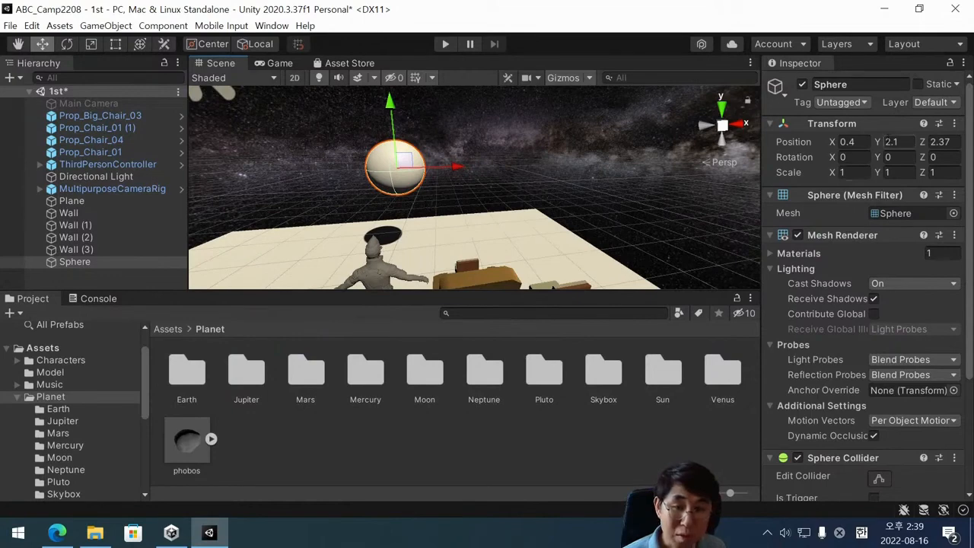
Set the sphere's scale to 2 on X, Y and Z.
click(853, 172)
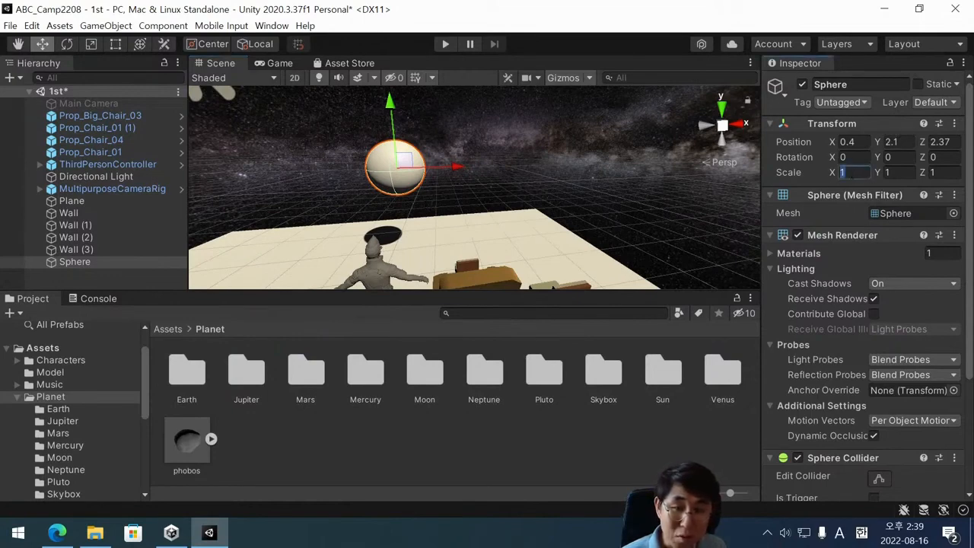
text(2)
key(Tab)
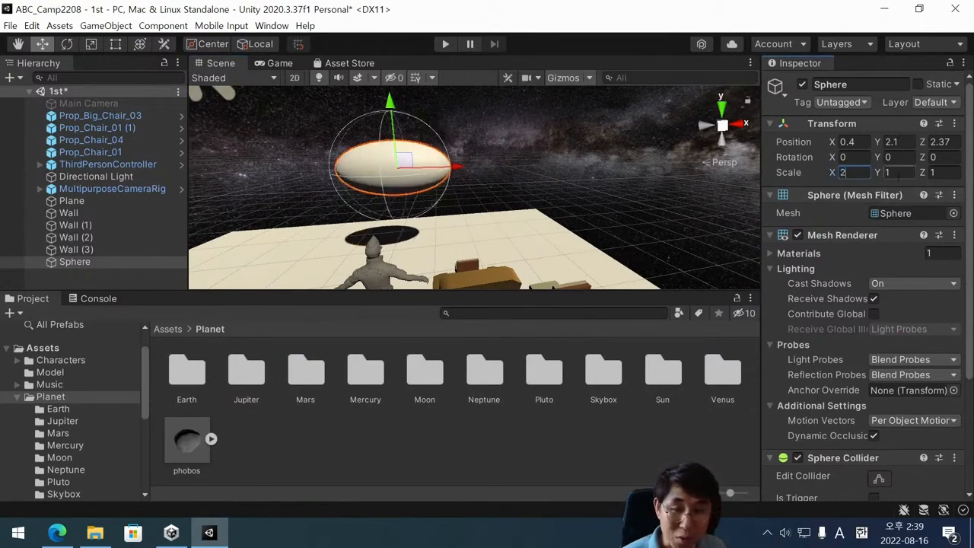
text(2)
key(Tab)
text(2)
Raise the enlarged sphere to about Y 2.41 and save the scene.
scroll(398, 137, down, 3)
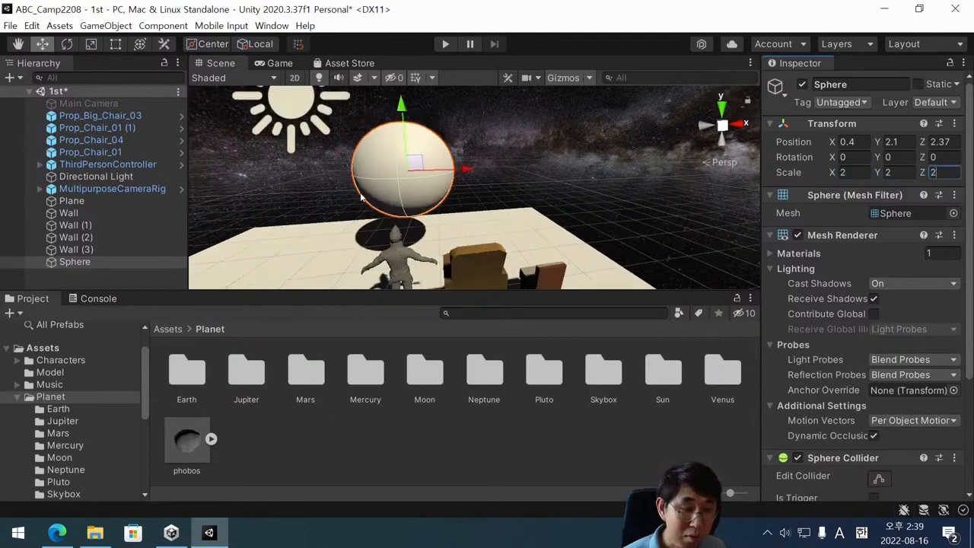
drag(414, 122, 417, 108)
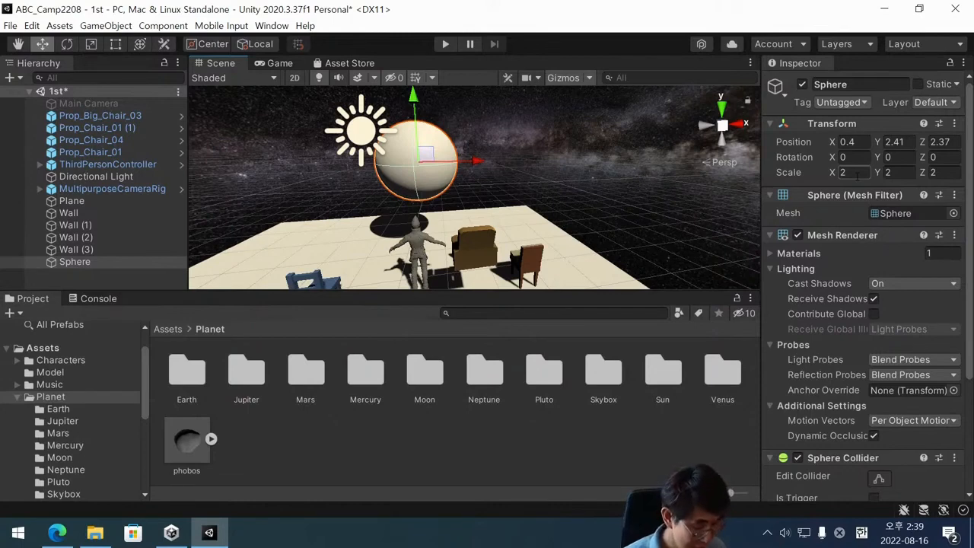
key(ctrl+s)
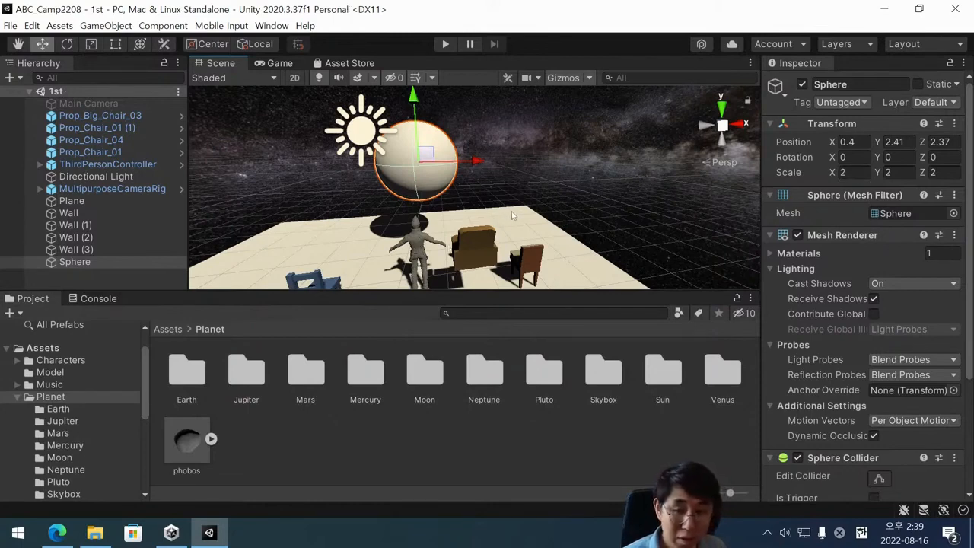
Open the Earth folder inside the Planet assets.
scroll(431, 200, down, 1)
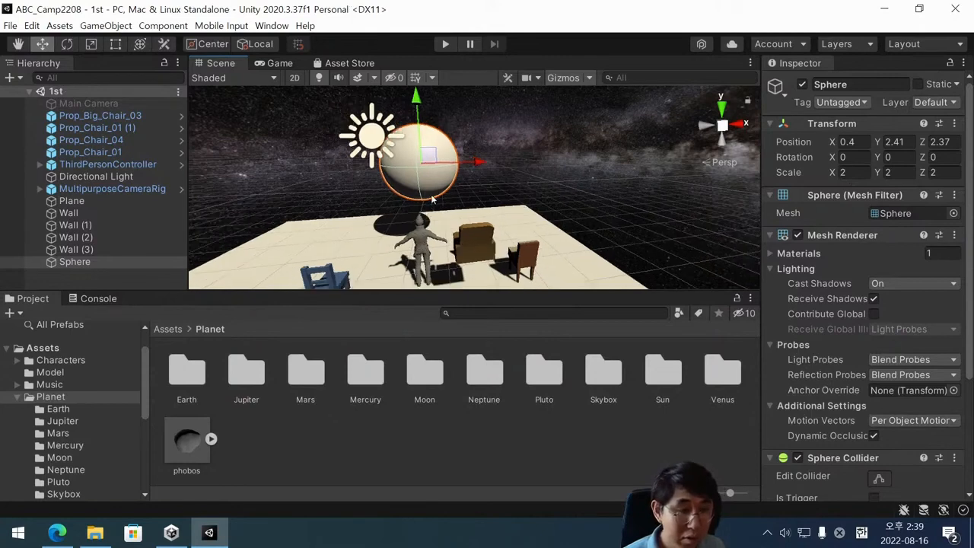
scroll(432, 199, down, 1)
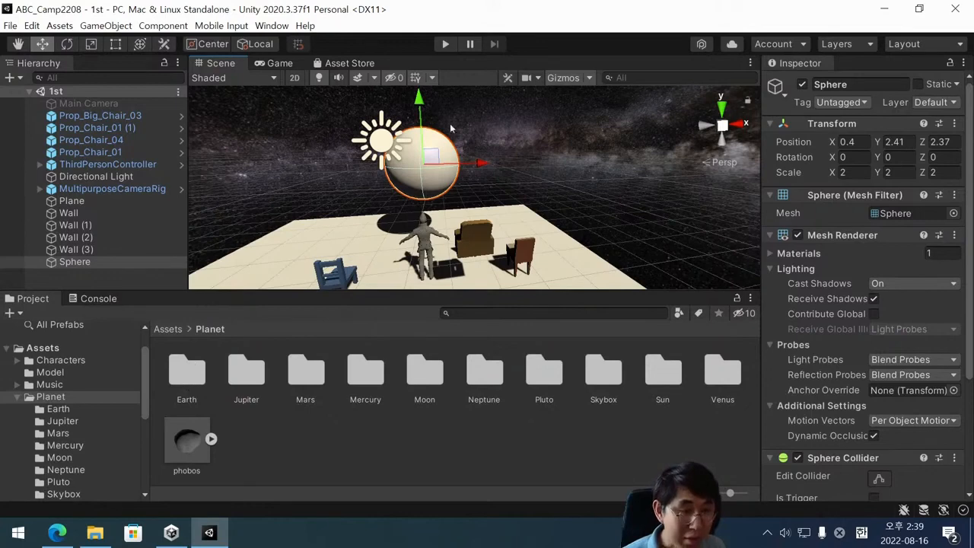
click(201, 378)
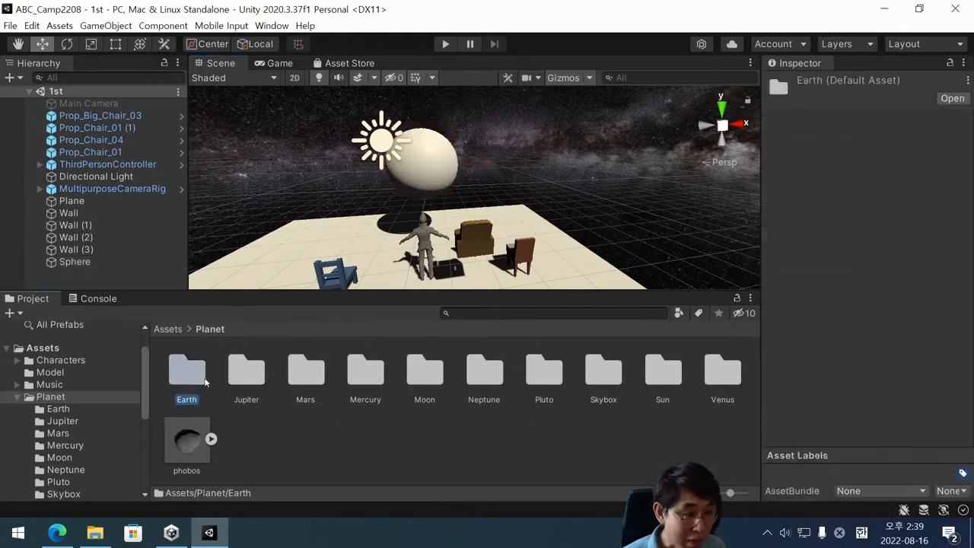
click(454, 174)
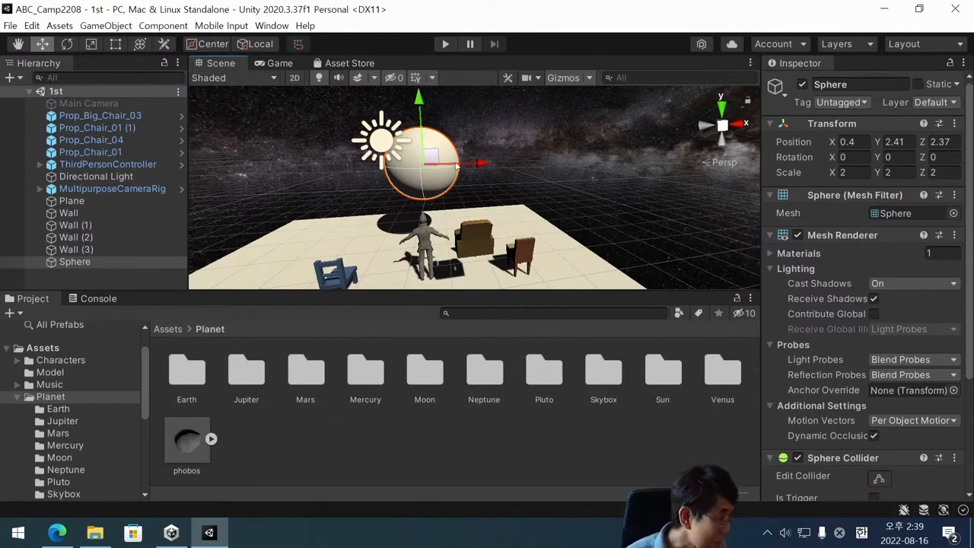
click(187, 377)
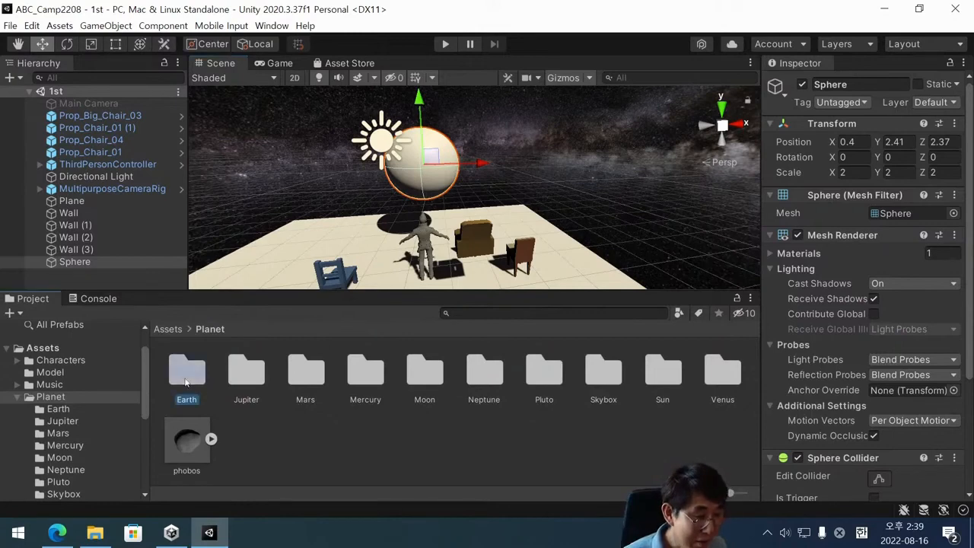
click(78, 397)
click(177, 379)
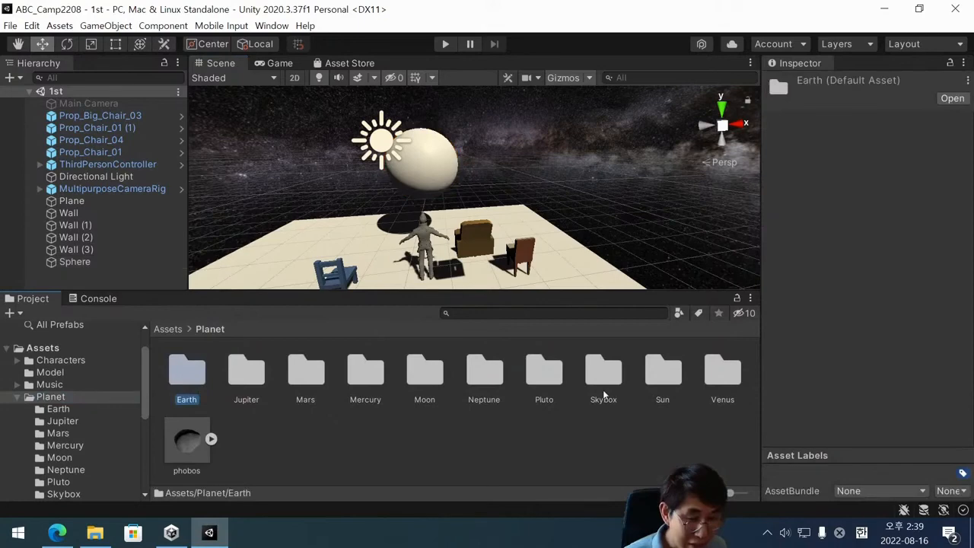
double_click(186, 392)
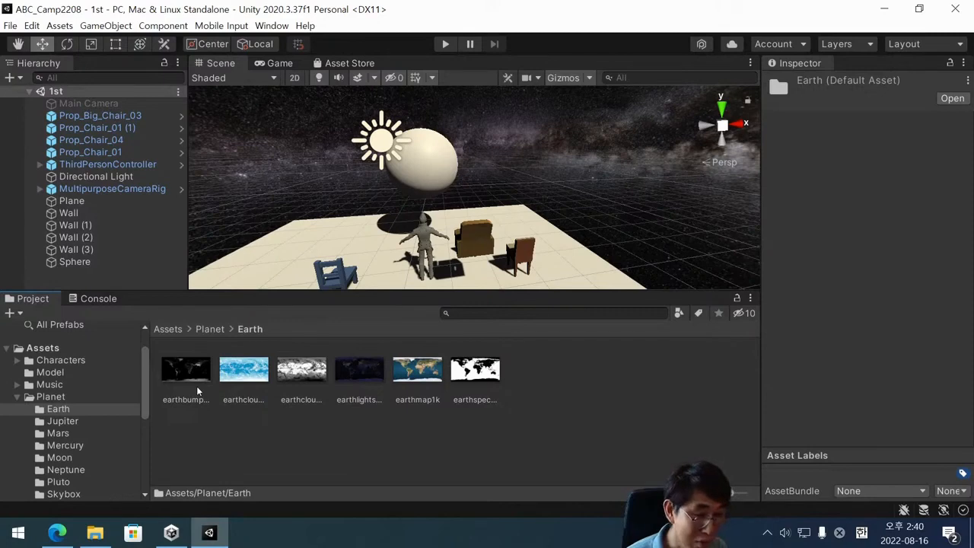
Apply the earthmap1k texture from the Earth folder to the sphere in the scene.
click(434, 372)
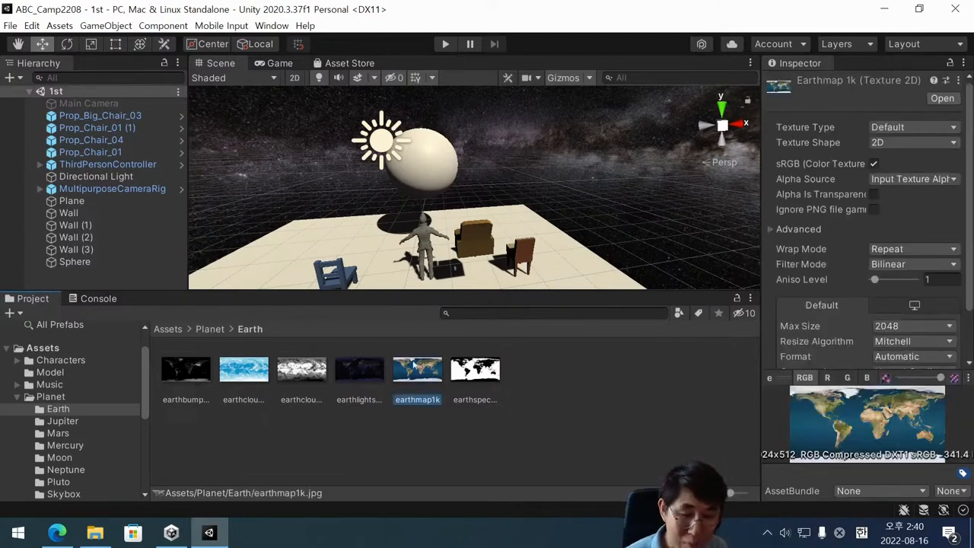
scroll(876, 340, down, 2)
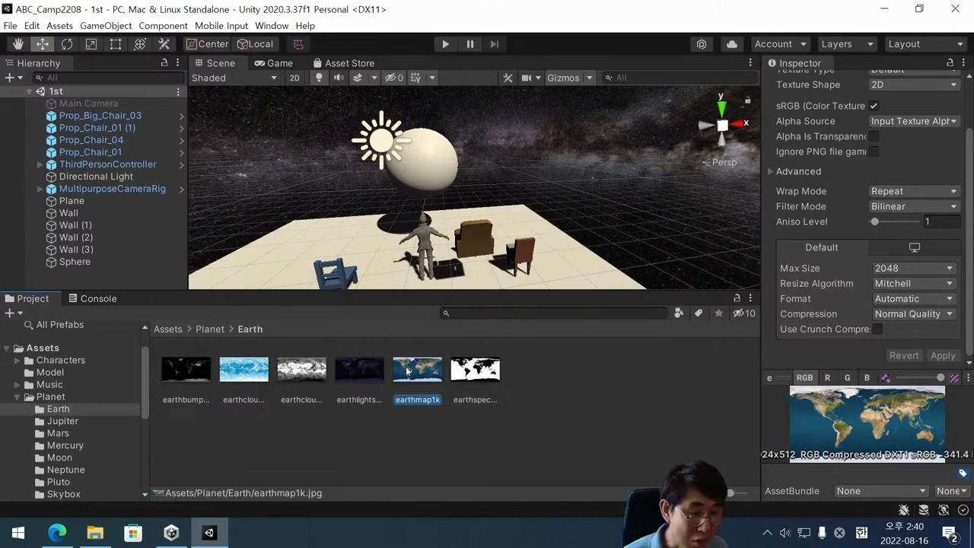
drag(408, 371, 417, 158)
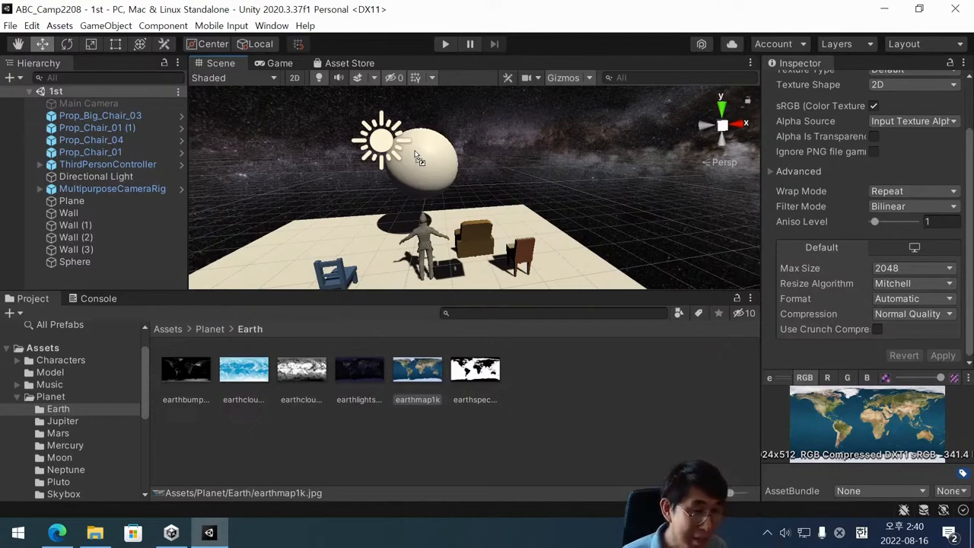
click(418, 381)
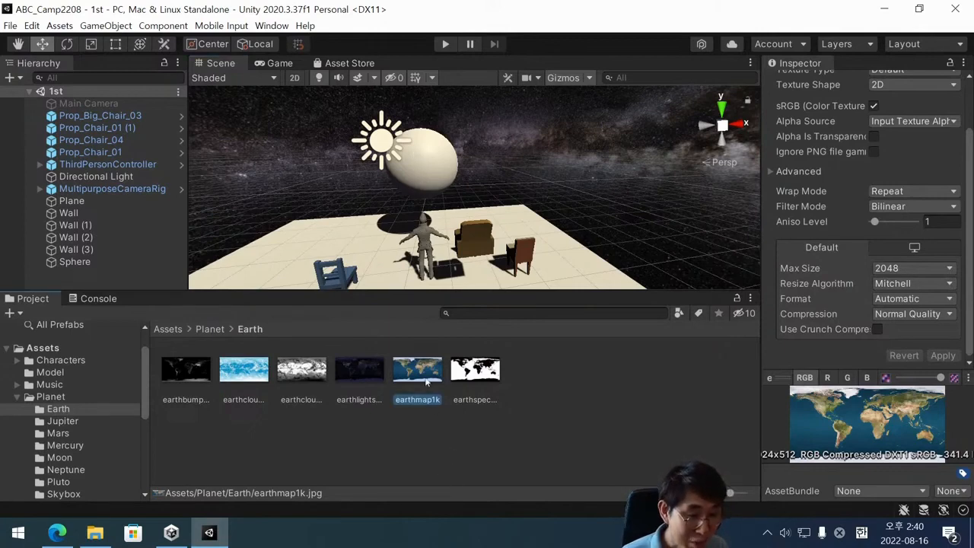
drag(426, 379, 432, 168)
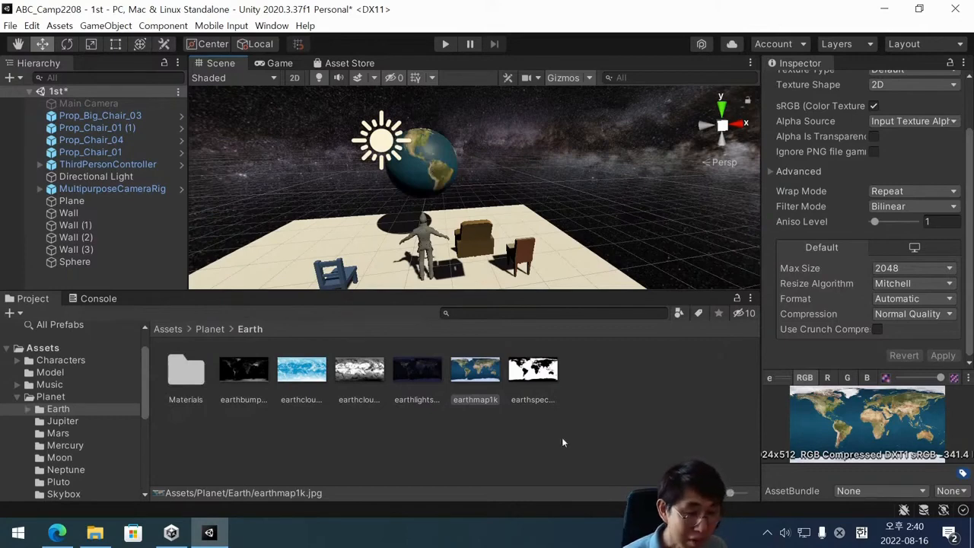
mouse_move(483, 379)
mouse_down()
mouse_move(478, 269)
mouse_move(440, 160)
mouse_up()
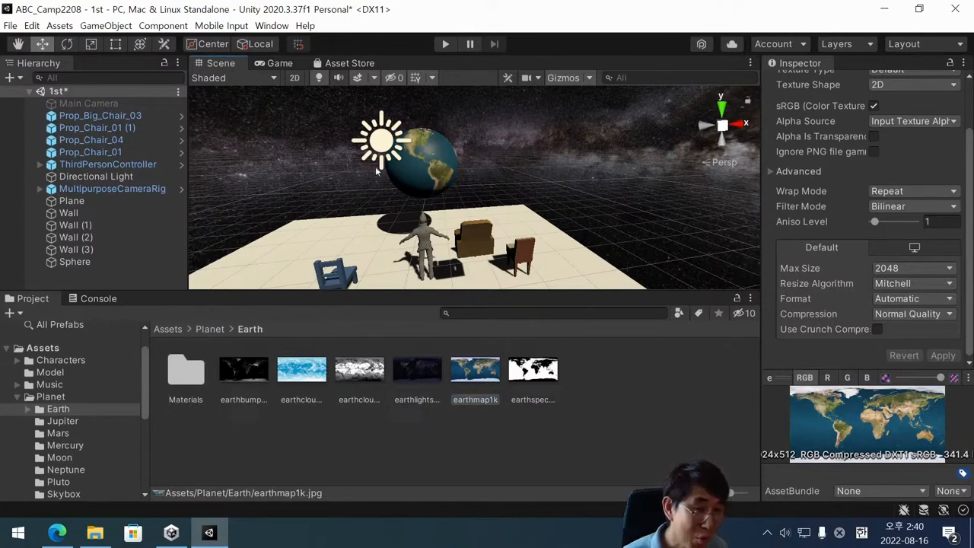
Look into the Materials subfolder of the Earth textures and return to the Earth folder.
click(419, 158)
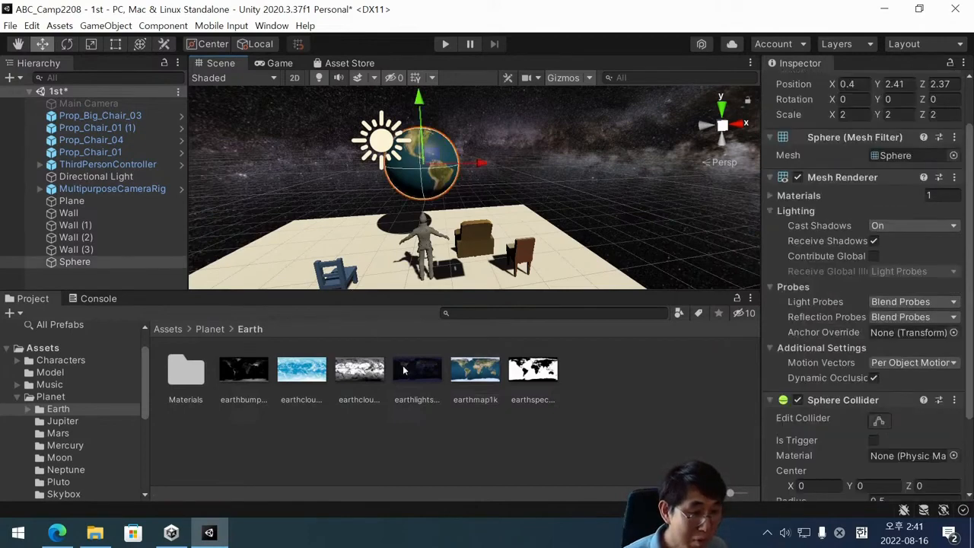
click(461, 375)
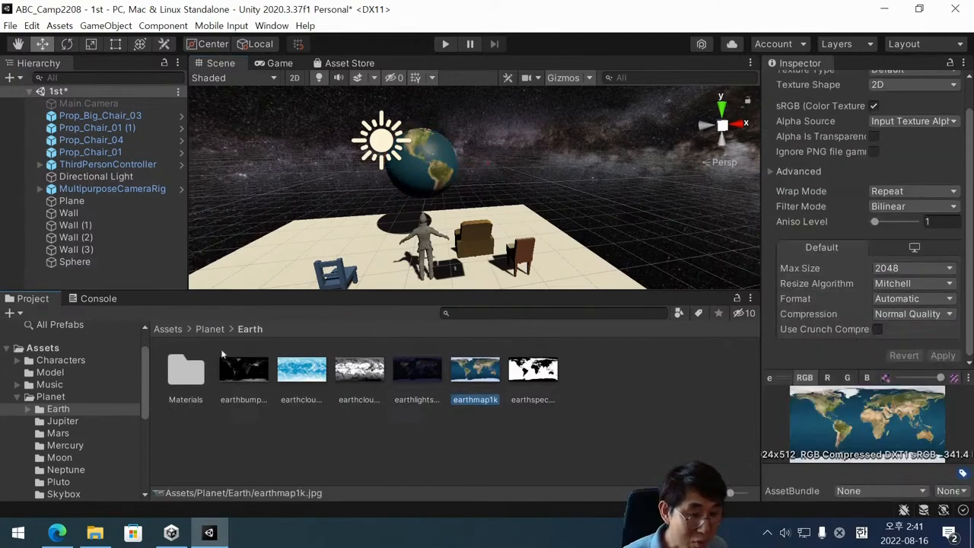
double_click(170, 381)
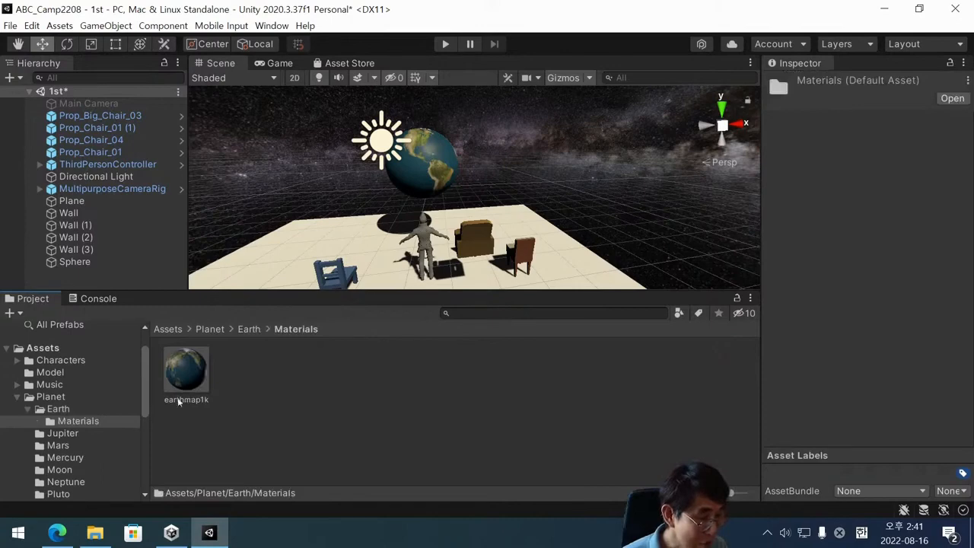
click(69, 409)
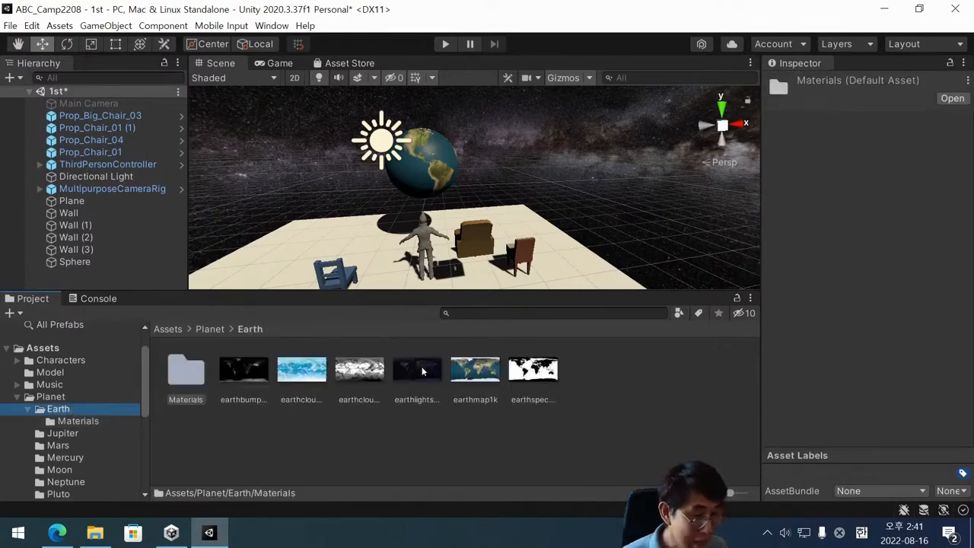
Examine the Earth-textured sphere up close and its components down to the Earthmap 1k material.
click(415, 175)
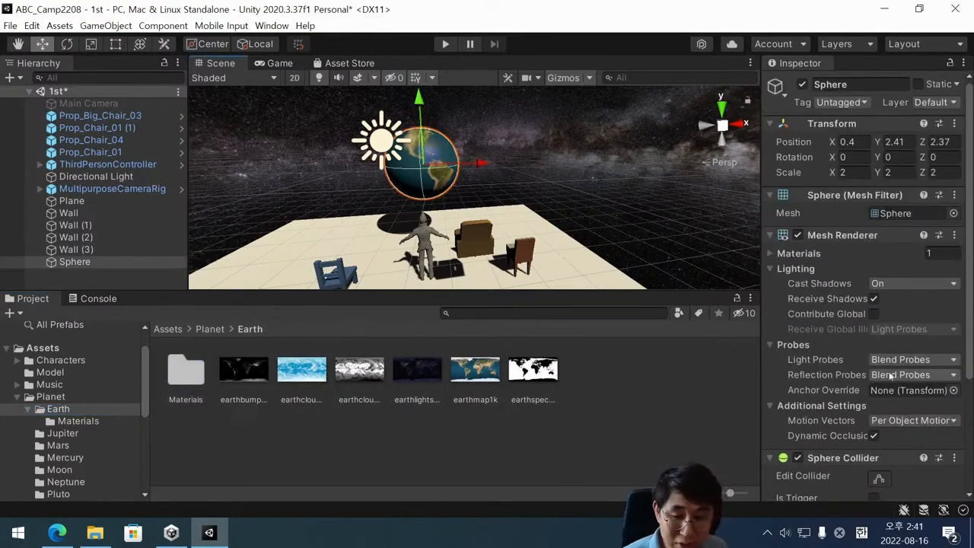
scroll(890, 373, down, 3)
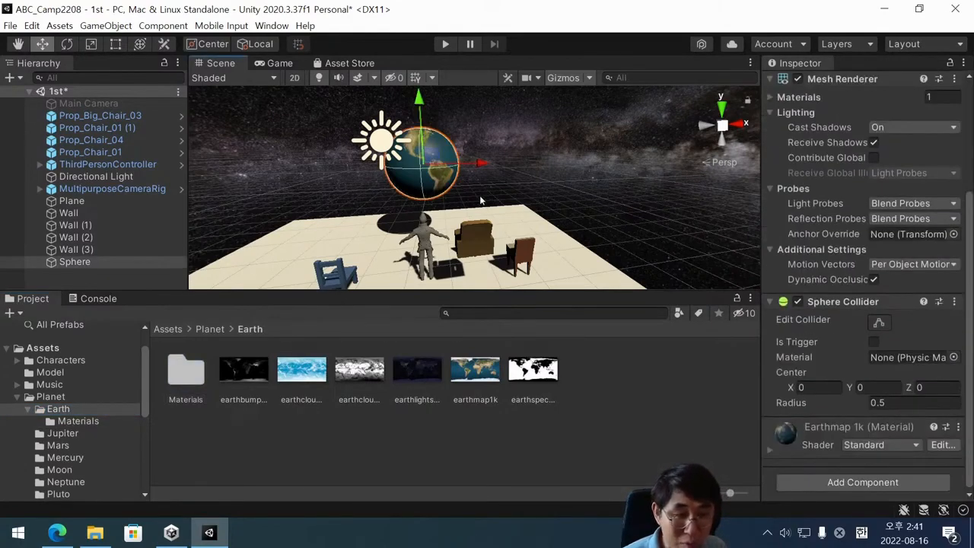
scroll(448, 174, up, 5)
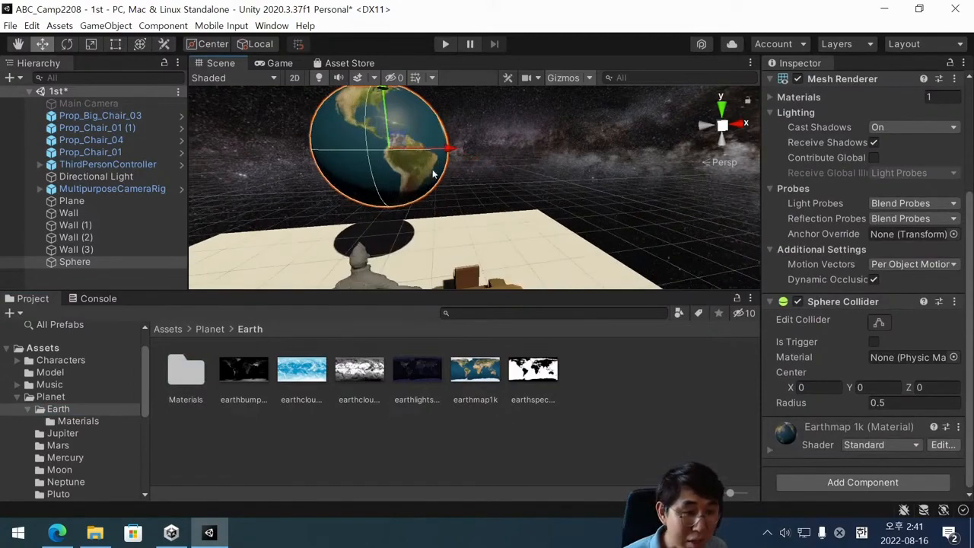
scroll(434, 174, up, 2)
key(f)
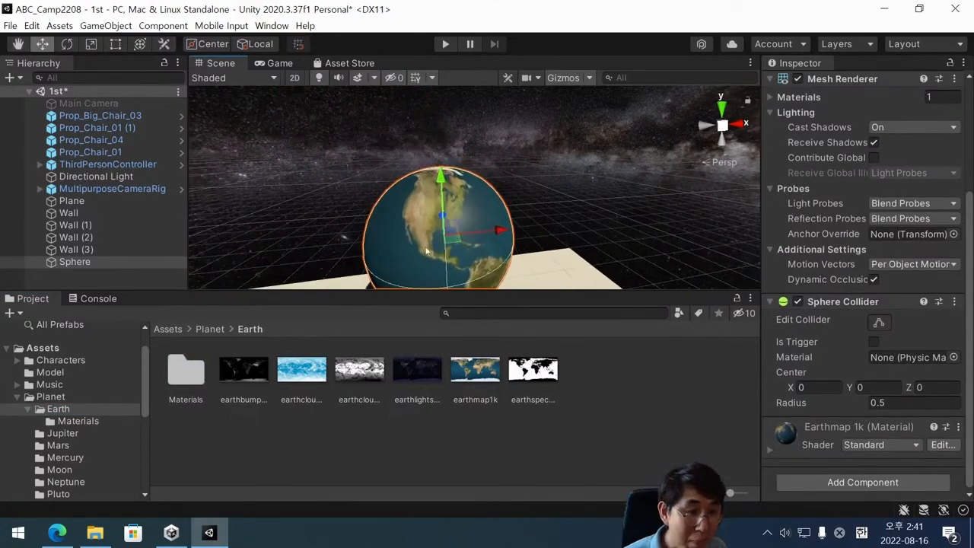
scroll(450, 265, up, 2)
alt+drag(460, 249, 473, 246)
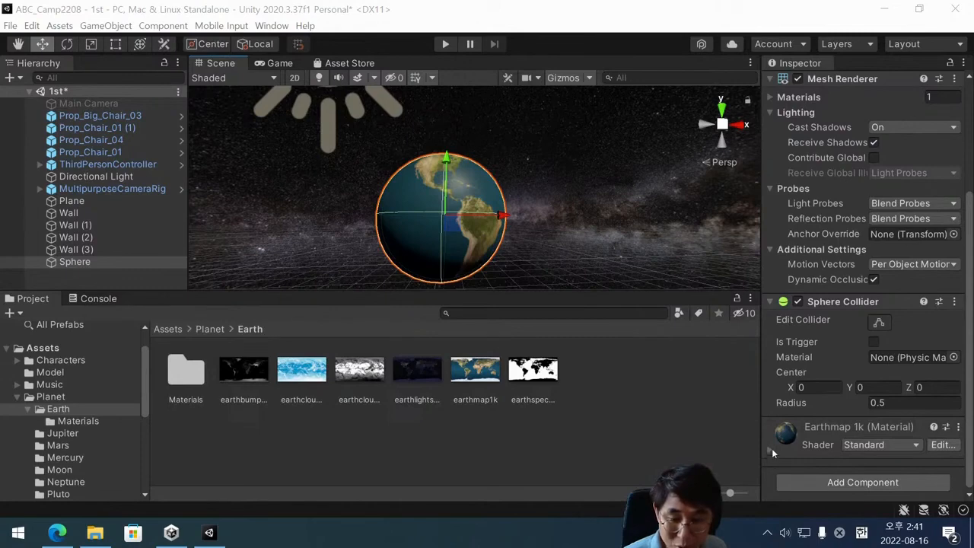
click(80, 263)
key(f)
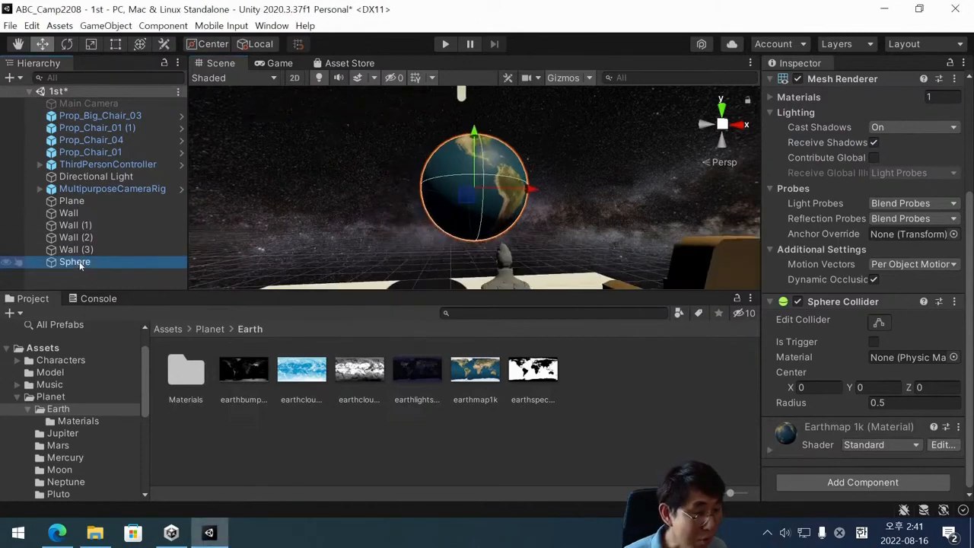
Expand the sphere's Earthmap 1k material, assign earthbump1k as its Normal Map, and convert that texture to a normal map.
click(772, 449)
click(771, 450)
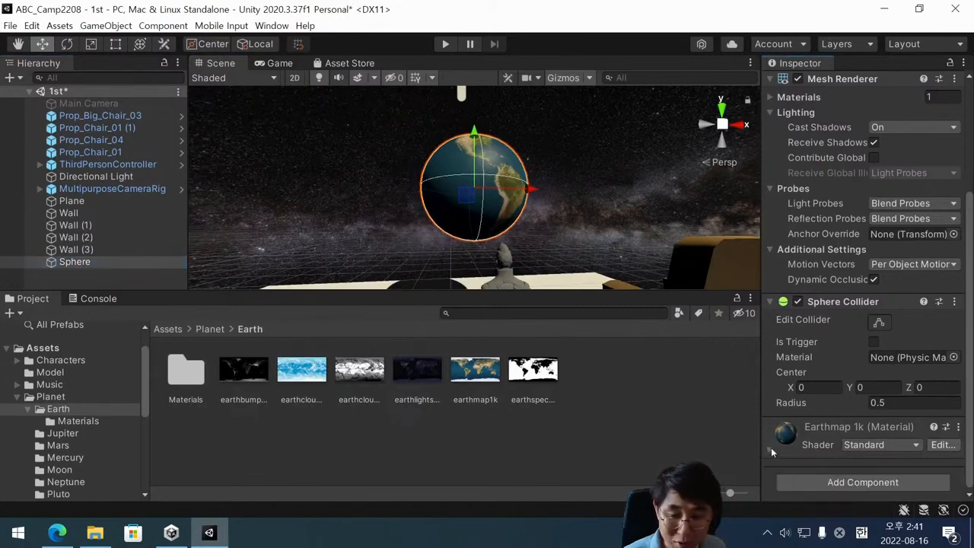
click(771, 449)
scroll(774, 411, down, 5)
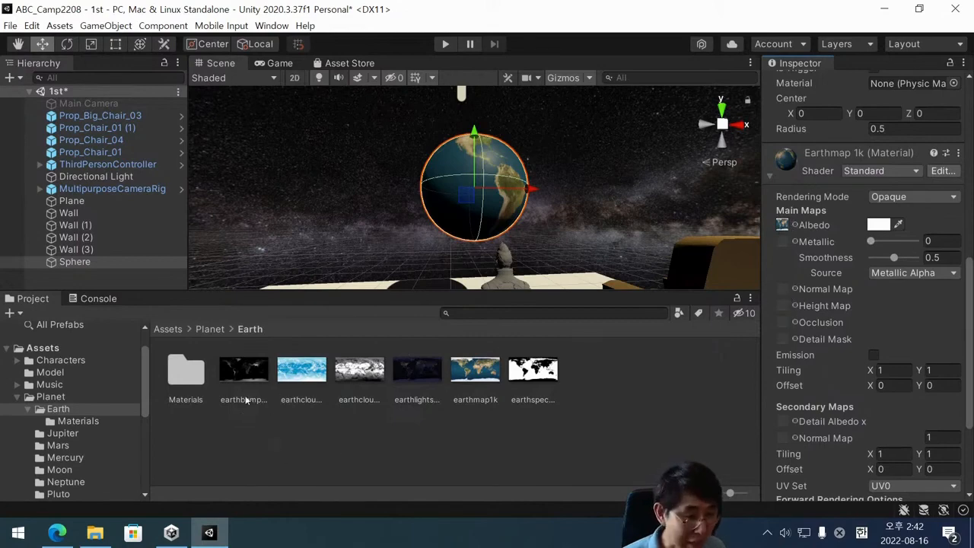
drag(242, 386, 788, 288)
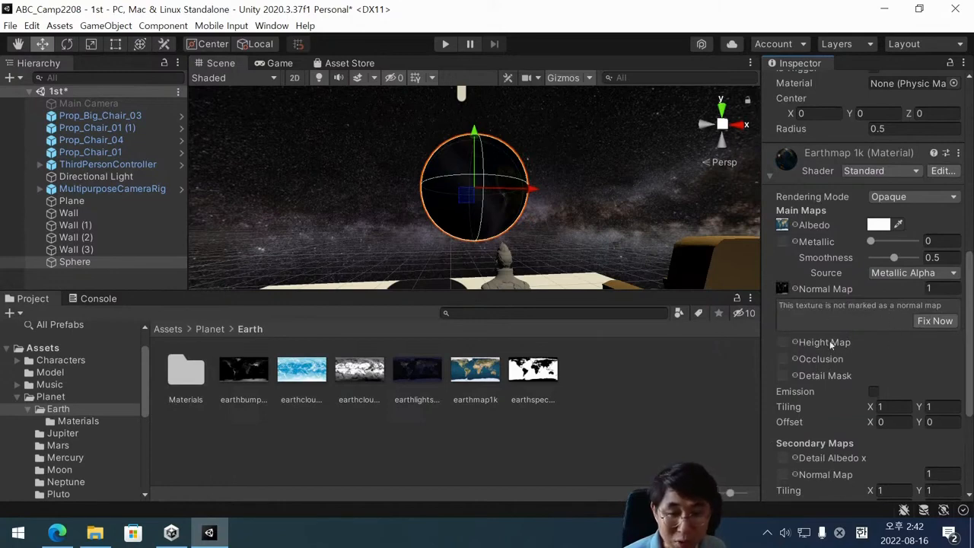
click(934, 321)
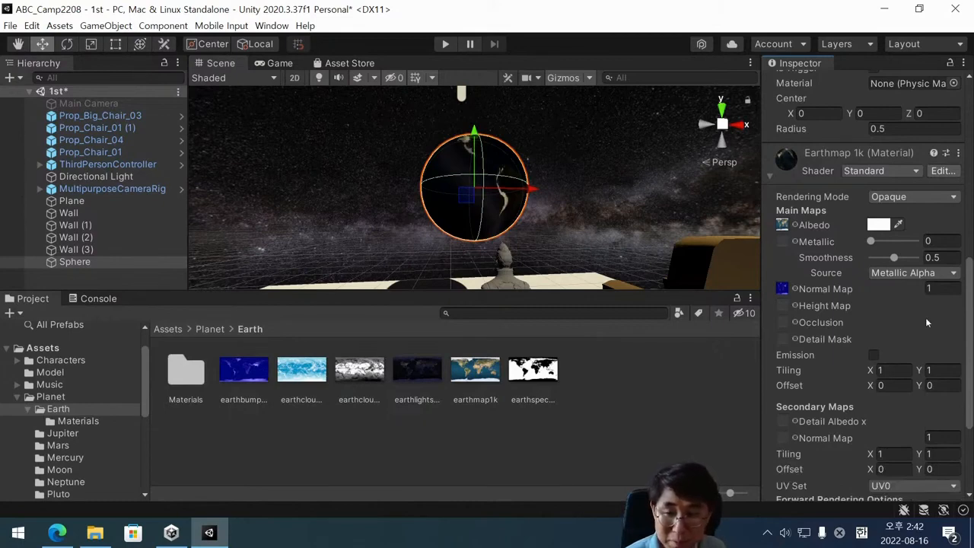
Set the Smoothness of the Earthmap 1k material to 0, leaving its albedo colour white.
click(895, 259)
drag(895, 259, 870, 257)
click(878, 227)
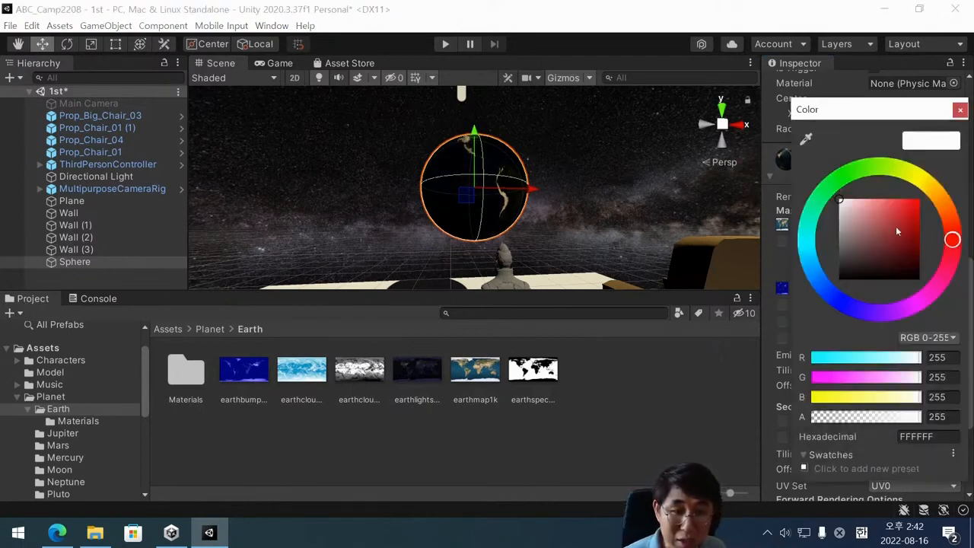
click(960, 108)
mouse_move(871, 241)
mouse_down()
mouse_move(894, 241)
mouse_move(871, 241)
mouse_up()
click(873, 258)
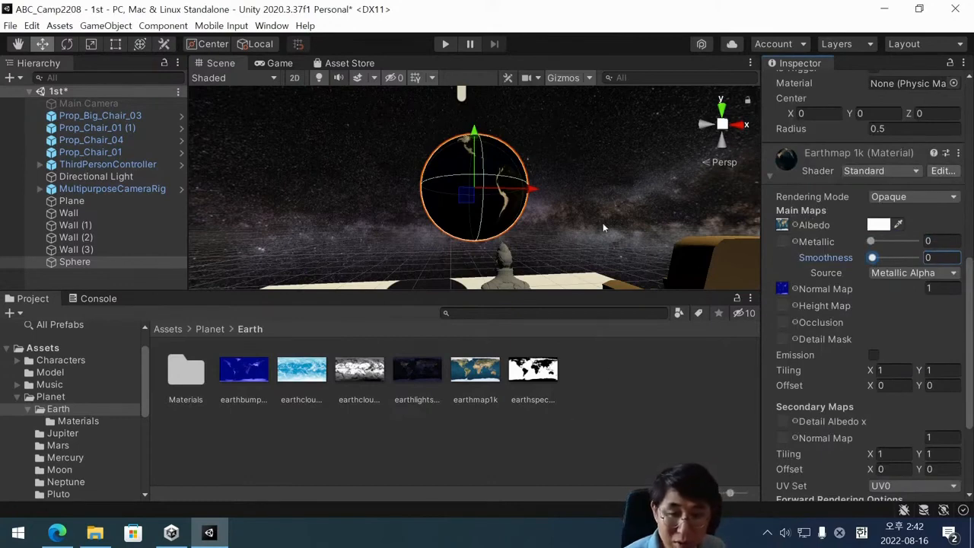
scroll(539, 230, down, 3)
alt+drag(531, 205, 542, 263)
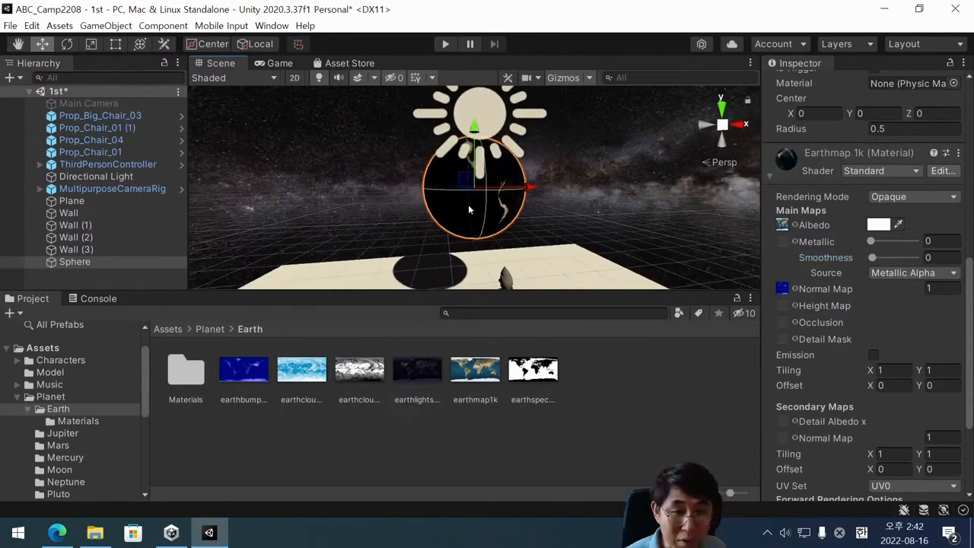
scroll(511, 248, down, 1)
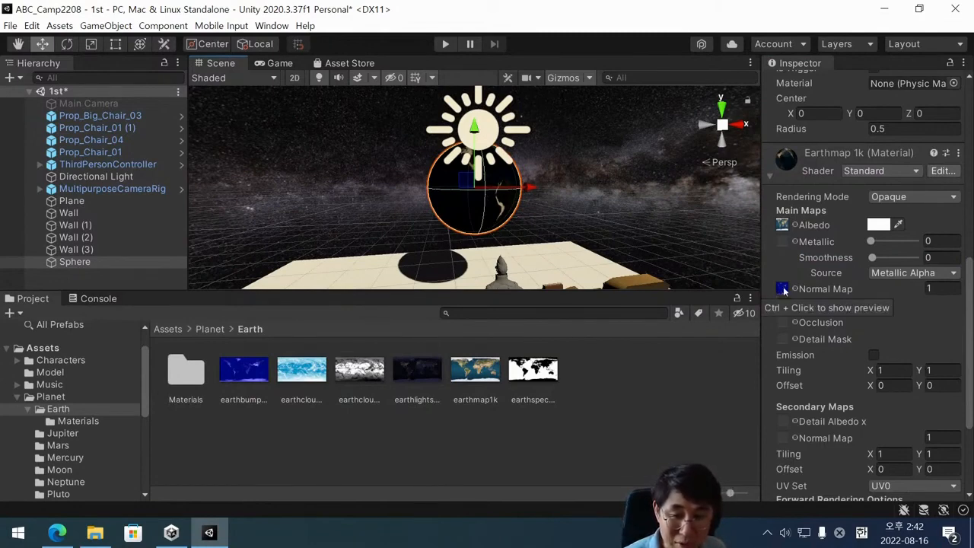
Clear the Normal Map of the Earthmap 1k material by choosing None as its texture, and collapse the material's settings.
double_click(783, 290)
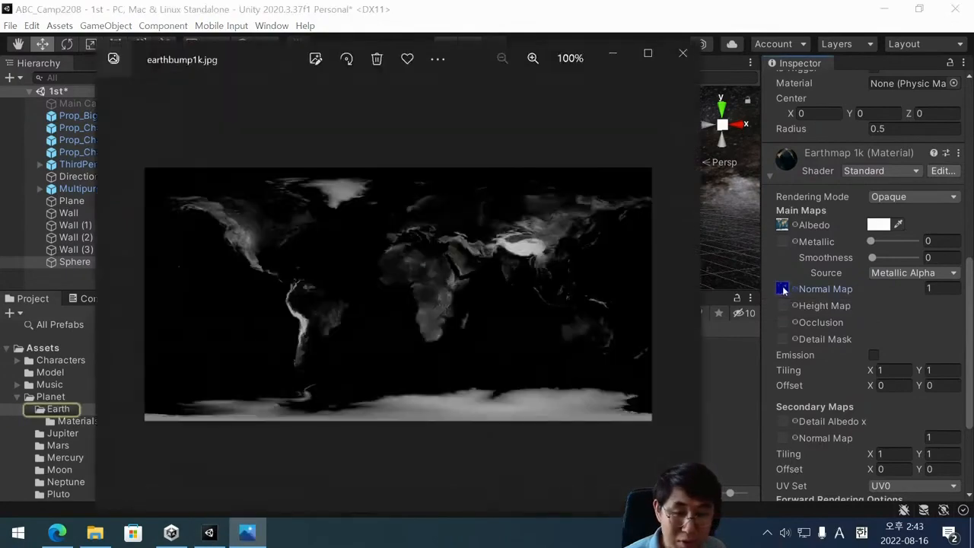
click(683, 54)
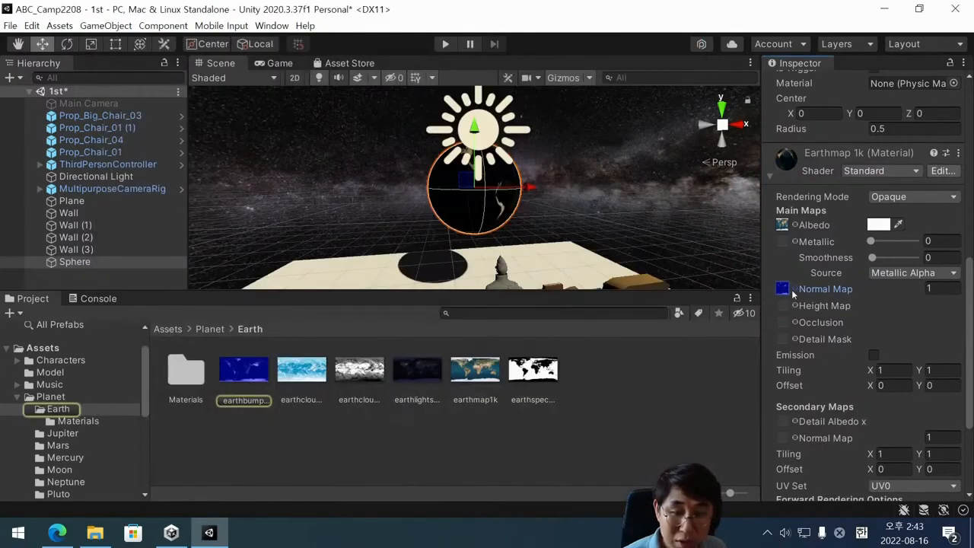
click(794, 290)
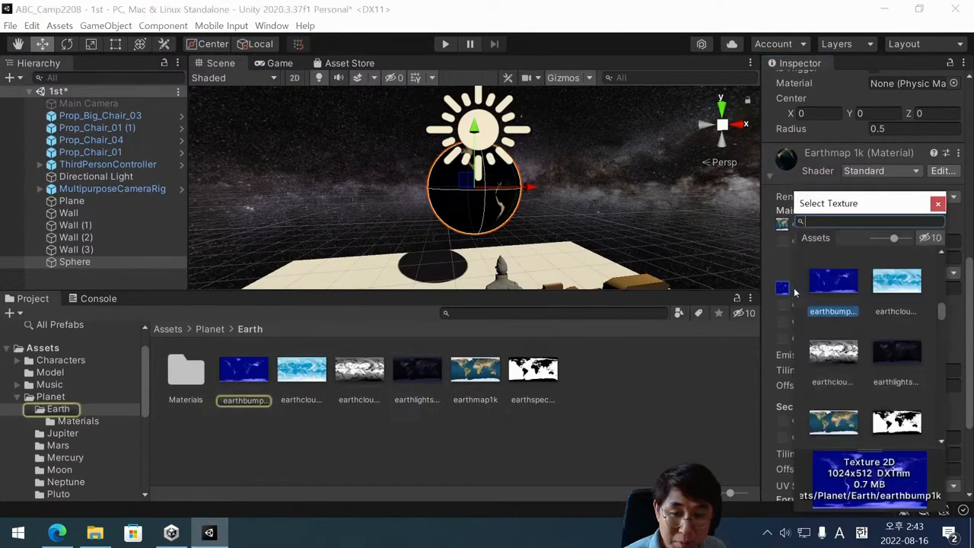
click(795, 292)
click(796, 291)
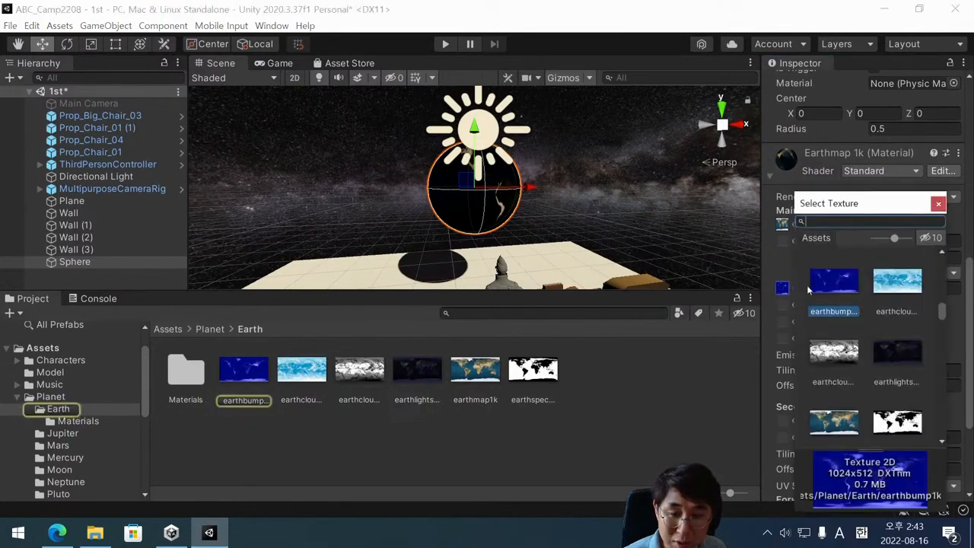
text(none)
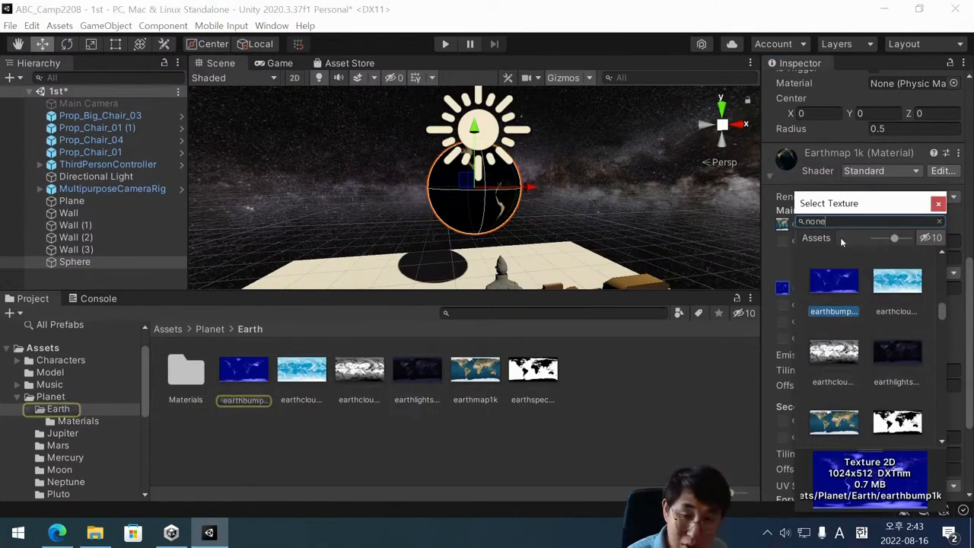
double_click(822, 280)
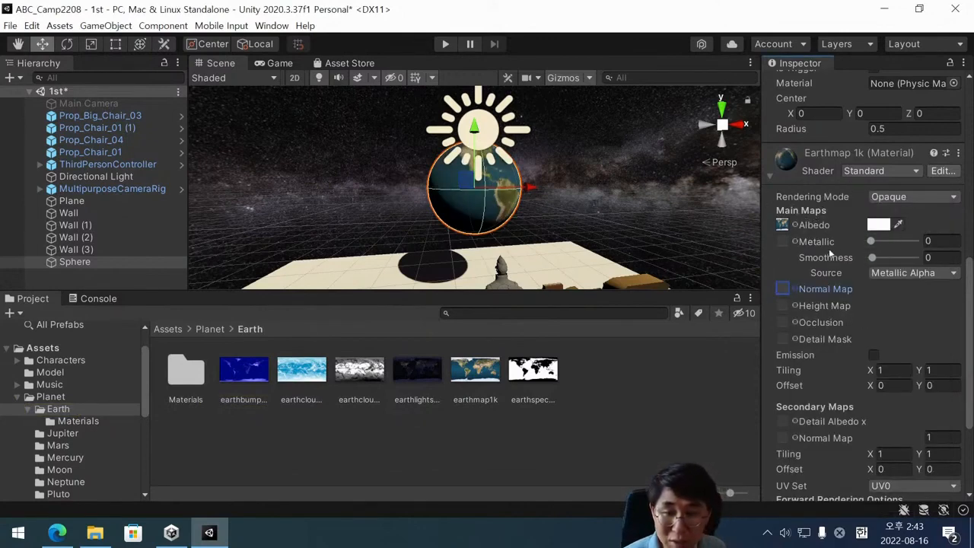
click(871, 258)
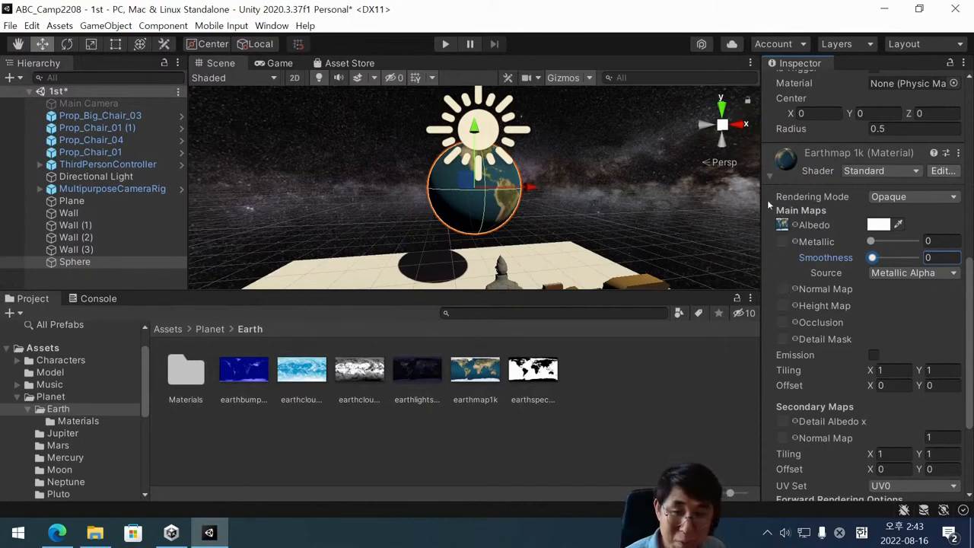
click(768, 175)
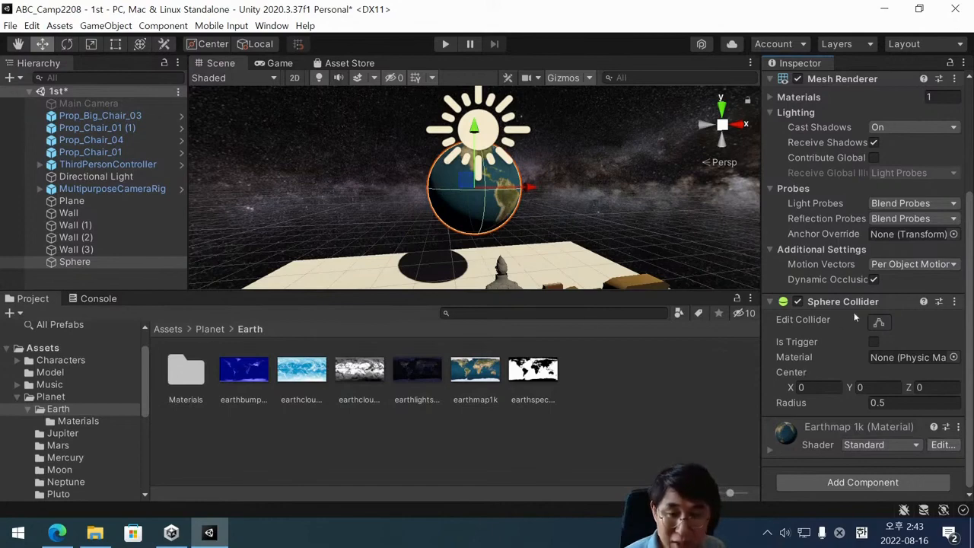
Add the Rotator script component to the Earth sphere.
scroll(854, 312, up, 3)
scroll(854, 312, down, 3)
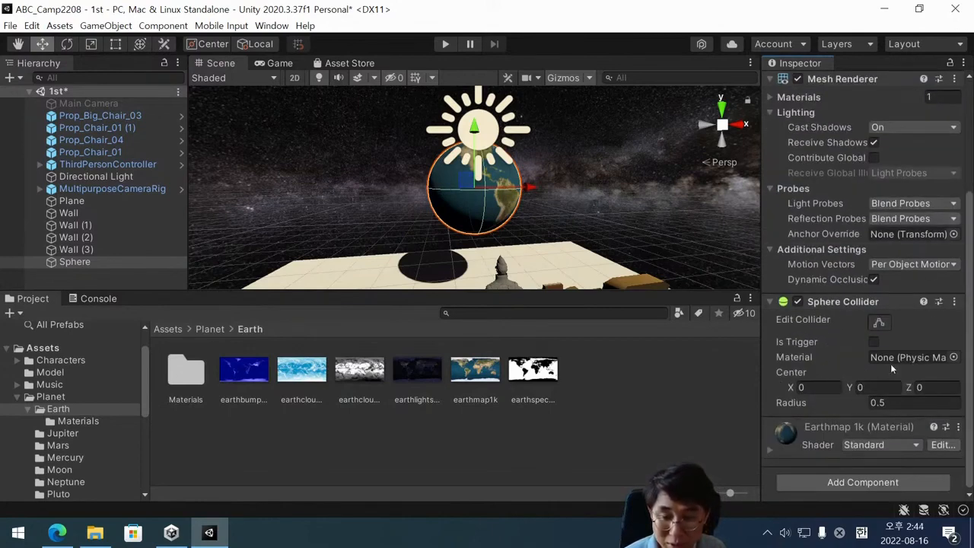
click(850, 484)
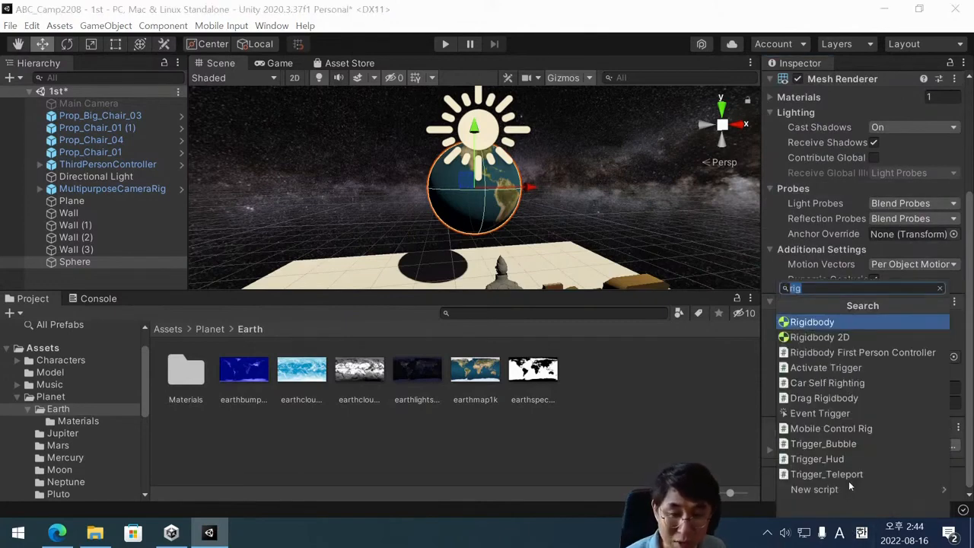
text(r)
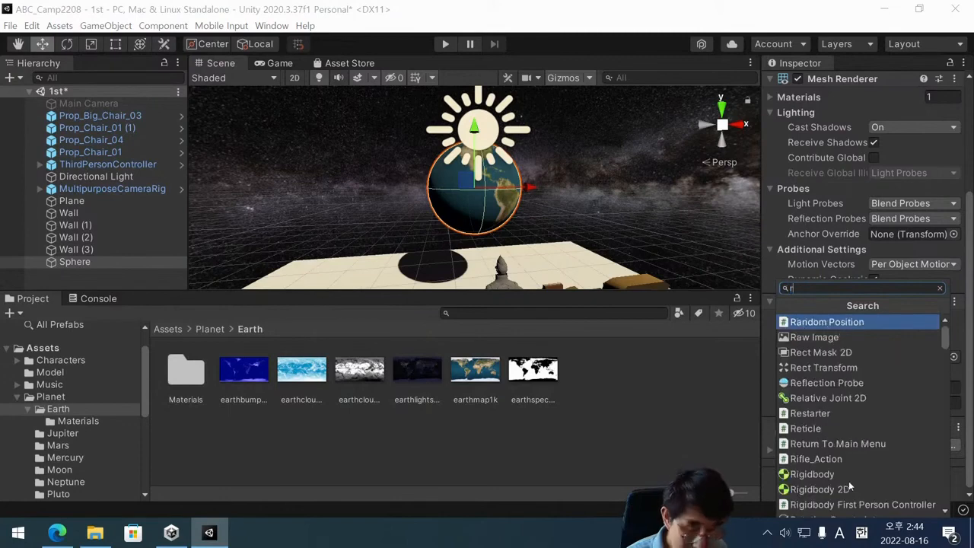
text(ot)
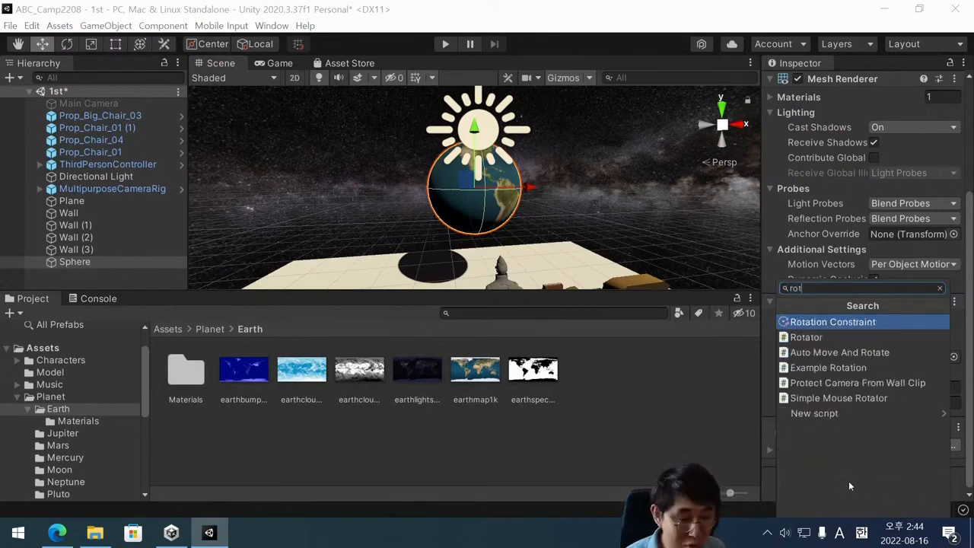
click(837, 337)
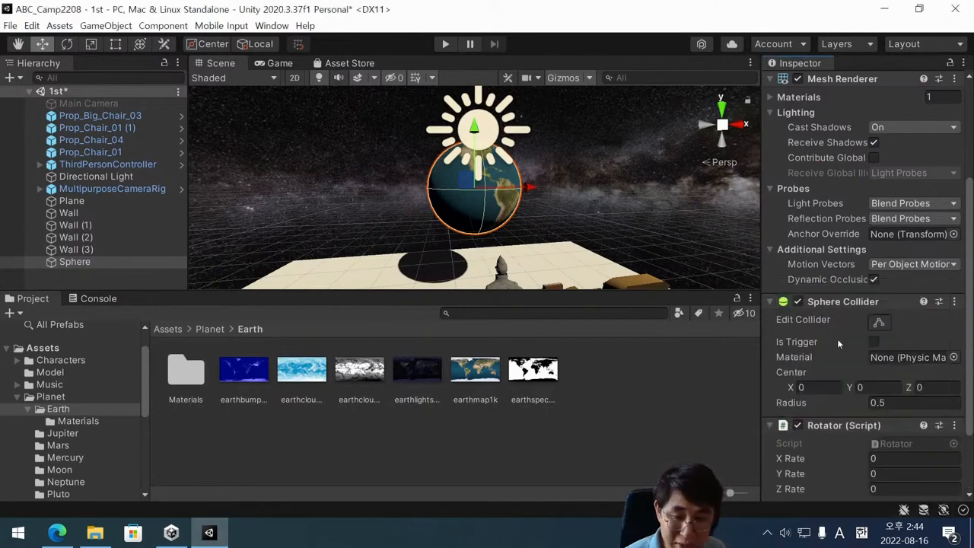
Set the Y Rate of the Earth sphere's Rotator script to 10.
scroll(838, 339, down, 2)
click(892, 389)
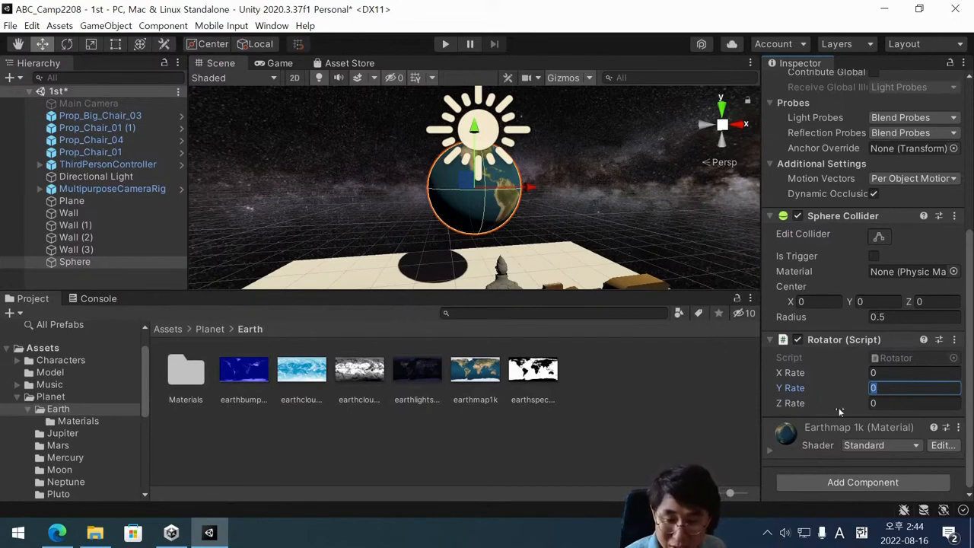
click(887, 377)
click(885, 387)
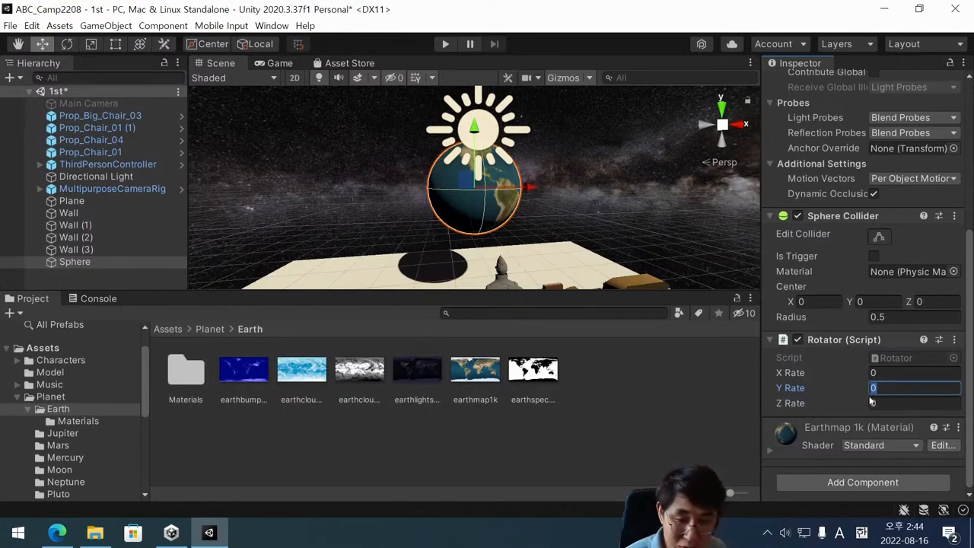
text(10)
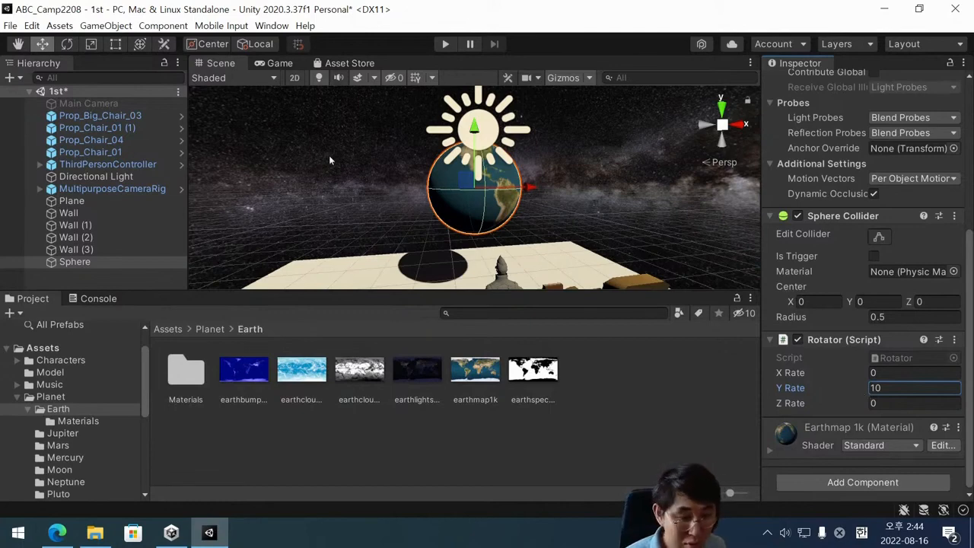
Run the scene to check the Earth sphere's rotation, and stop playback.
click(22, 397)
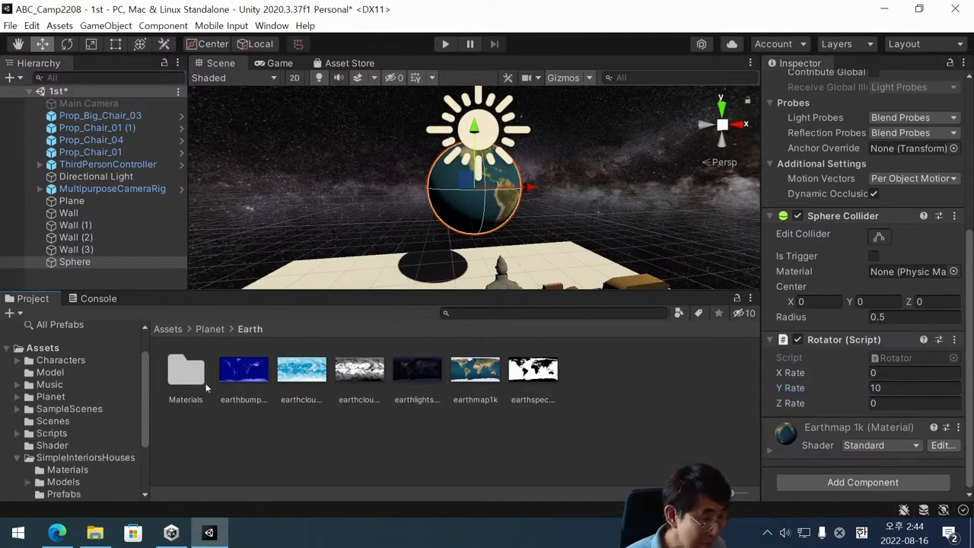
click(447, 44)
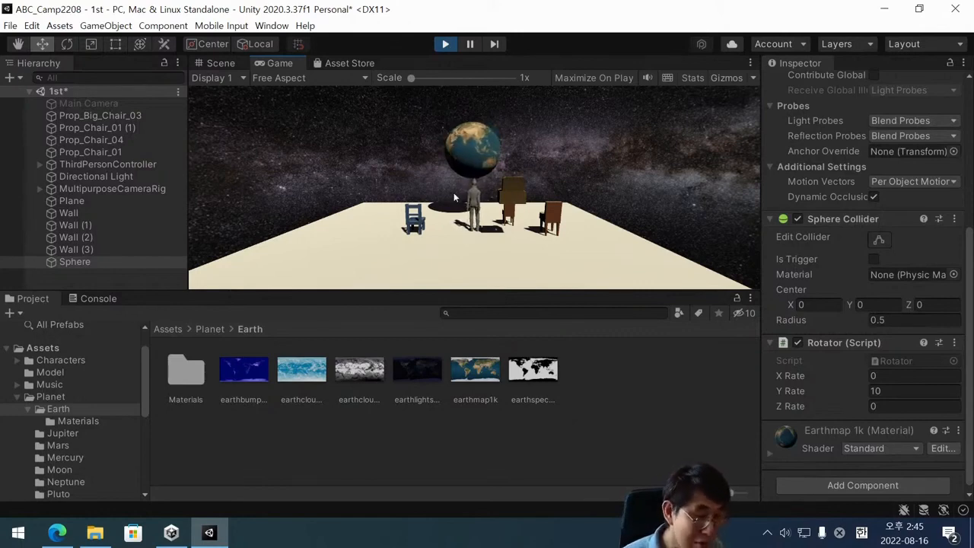
click(447, 44)
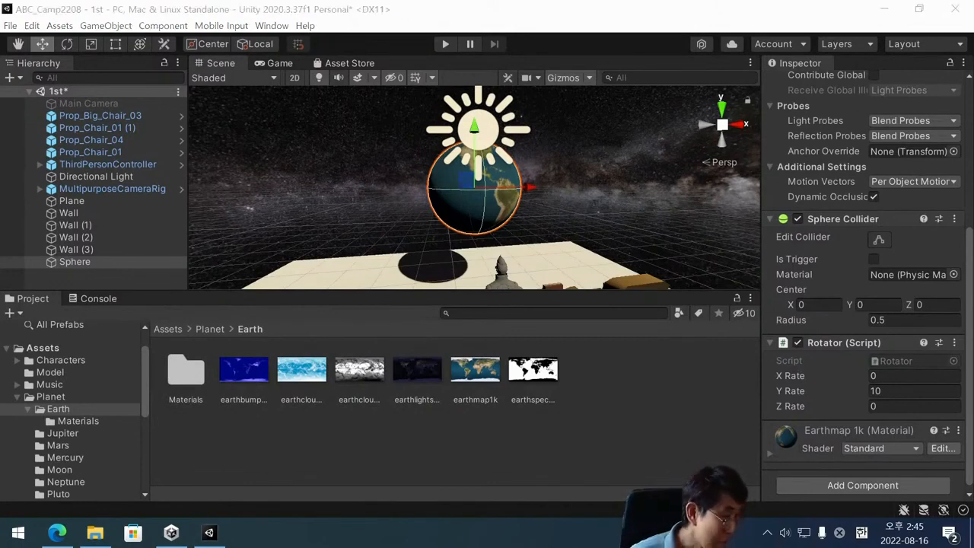
Add a second 3D sphere to the scene and move it along X to about -2.15, beside the Earth sphere.
scroll(483, 216, down, 5)
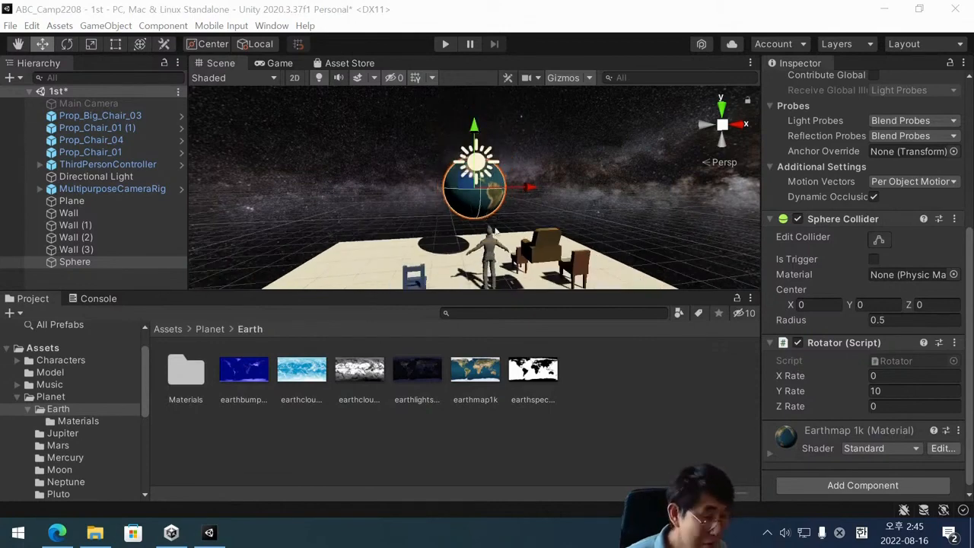
alt+drag(461, 237, 437, 219)
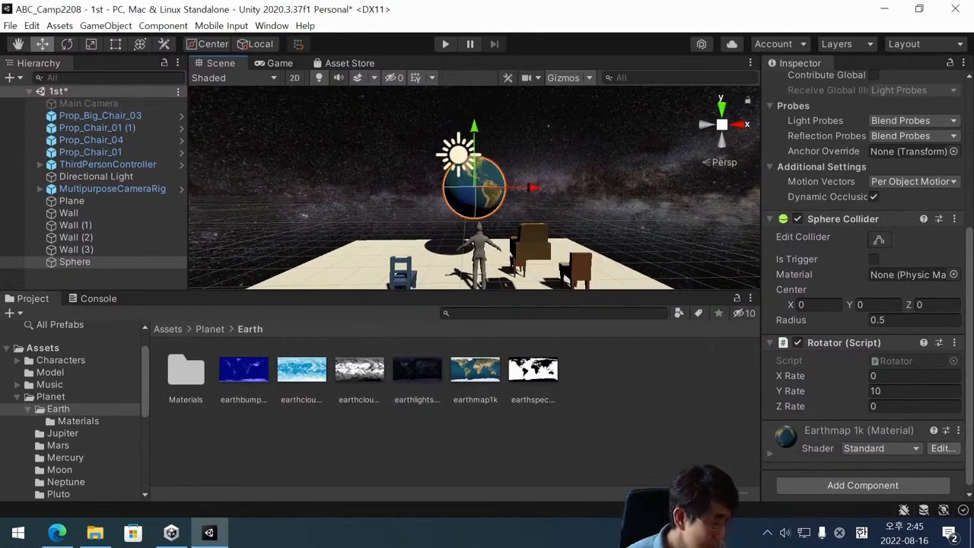
click(102, 282)
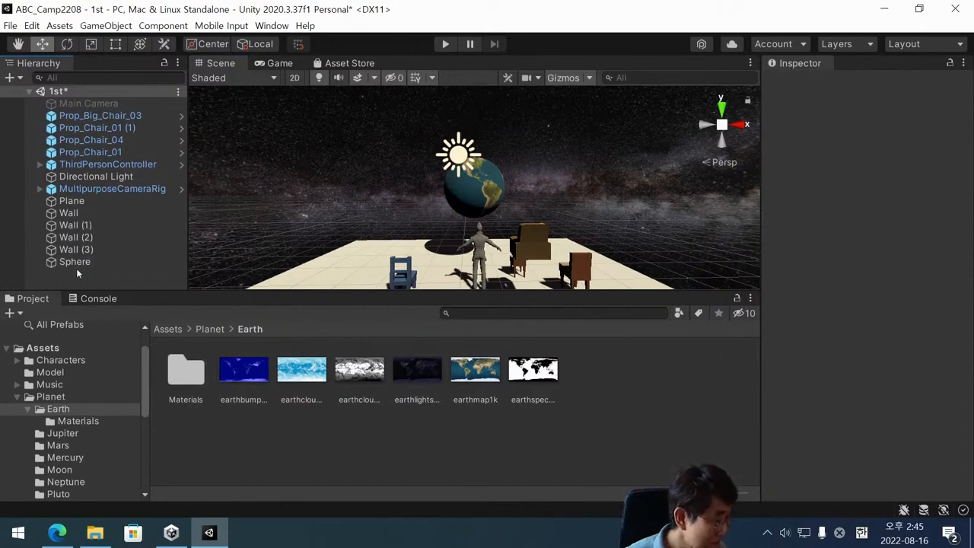
right_click(77, 270)
mouse_move(162, 420)
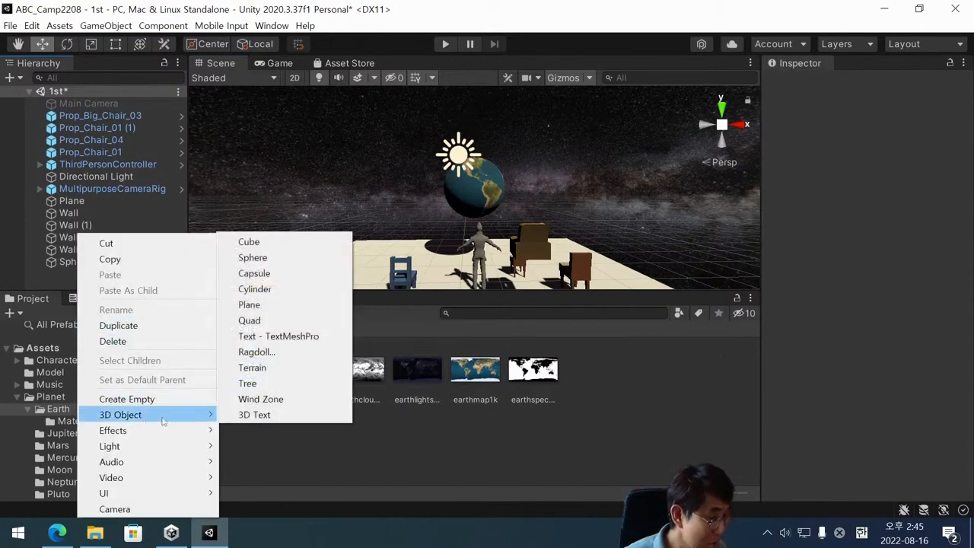
click(328, 258)
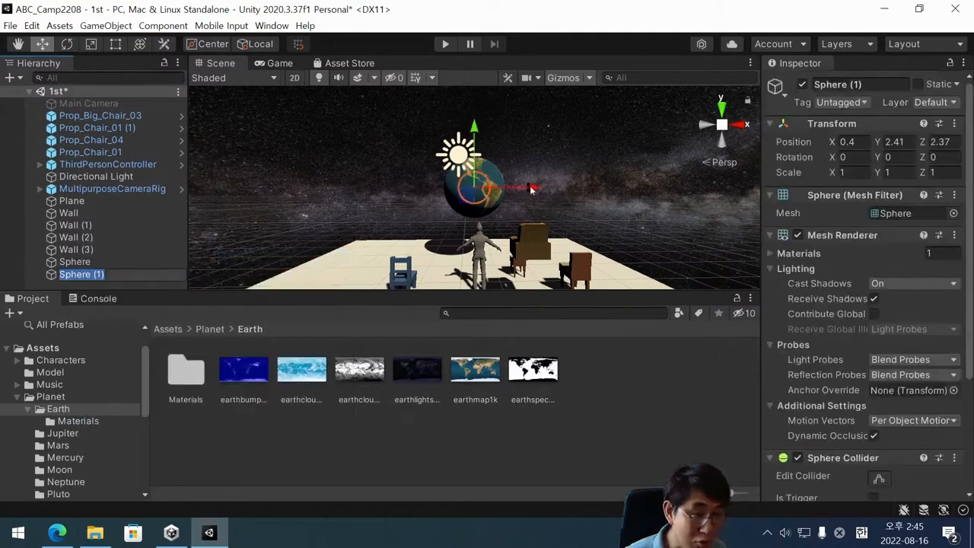
drag(531, 190, 455, 189)
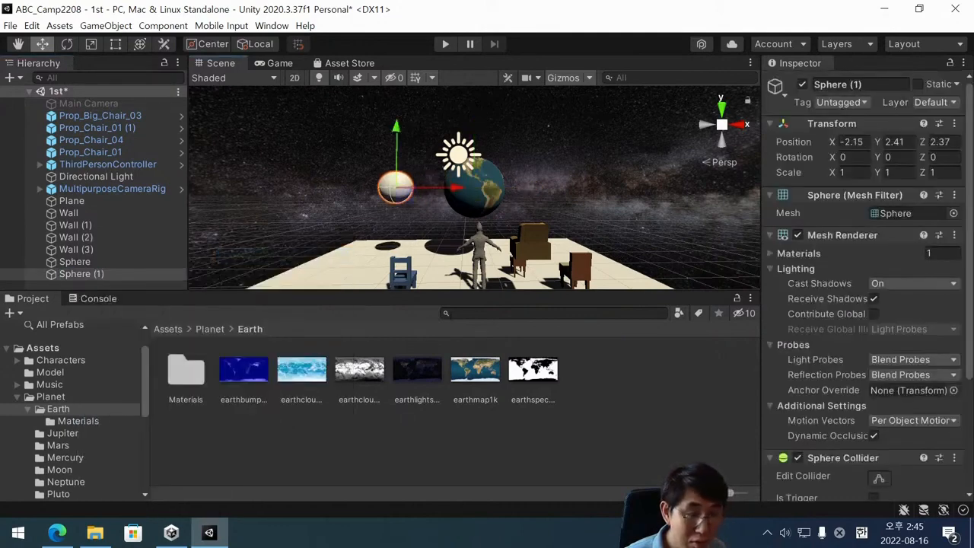
Apply the mars_1k_color texture from the Planet/Mars folder to the new sphere.
click(210, 329)
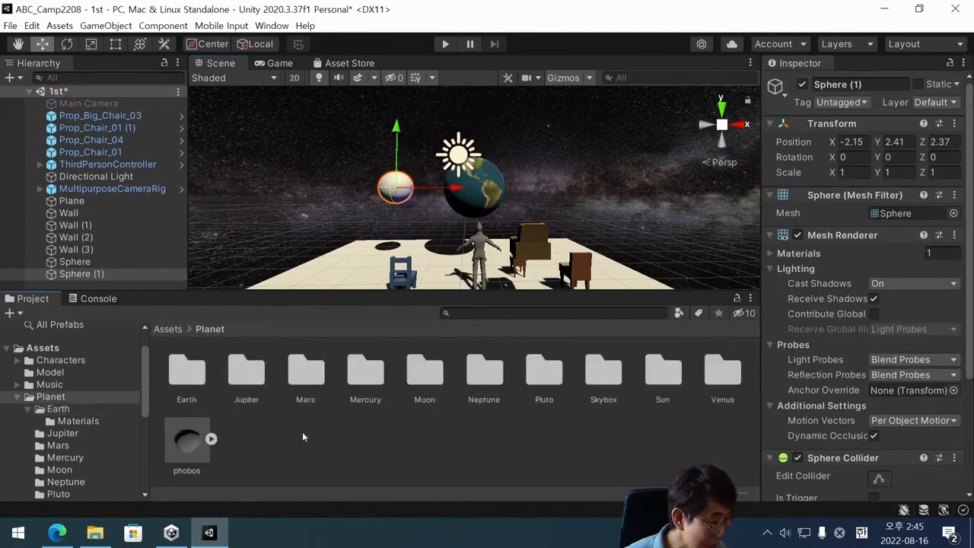
double_click(318, 386)
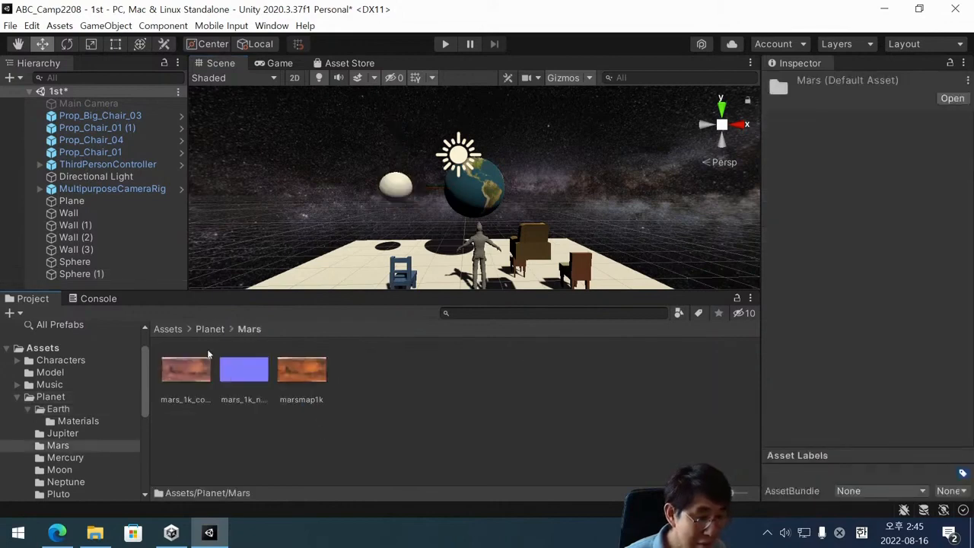
drag(181, 371, 403, 194)
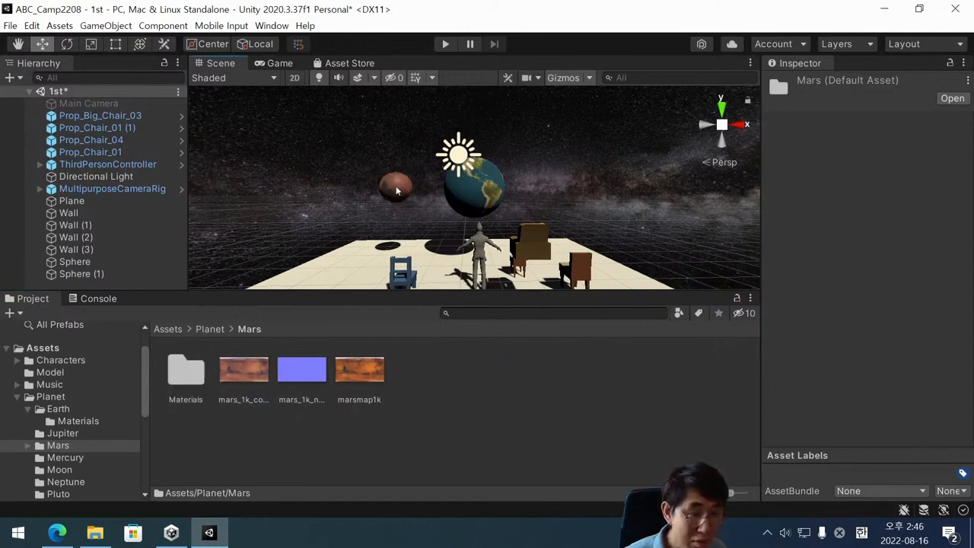
Add the Rotator script to the Mars sphere and set its Y Rate to 10.
click(397, 190)
scroll(900, 381, down, 5)
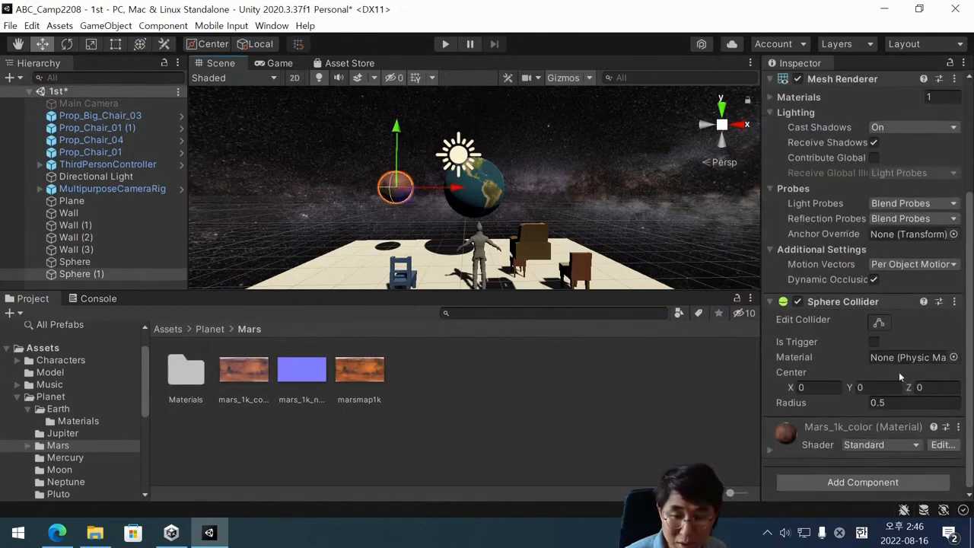
click(888, 486)
text(rot)
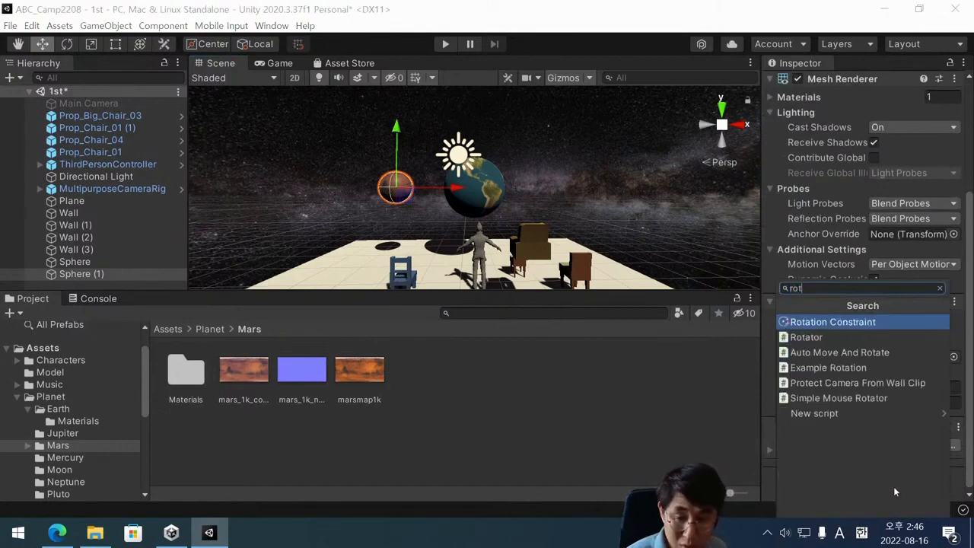
click(841, 337)
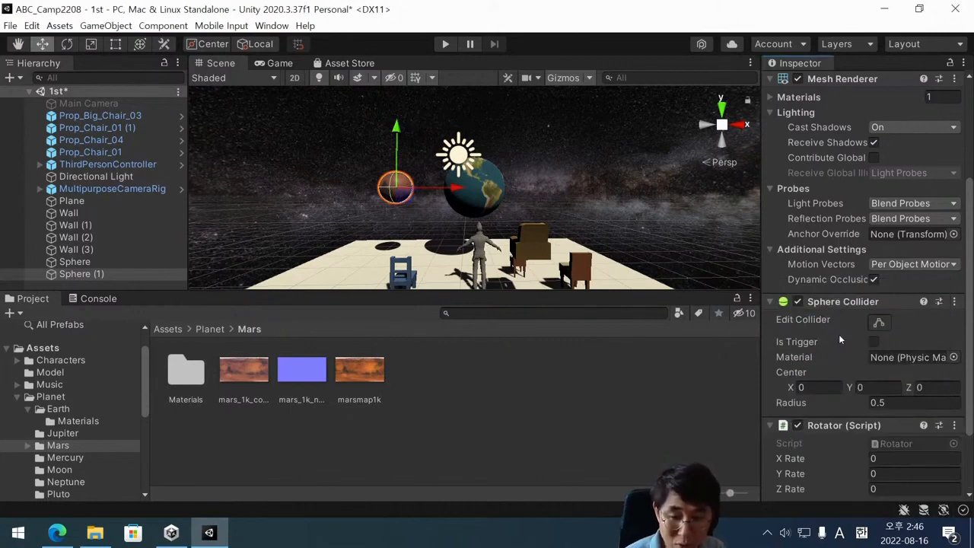
click(875, 473)
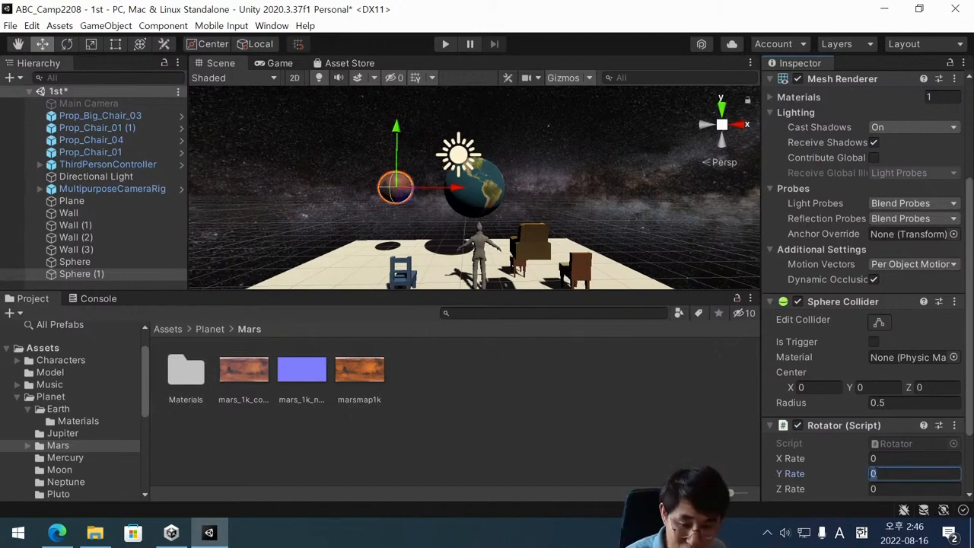
text(10)
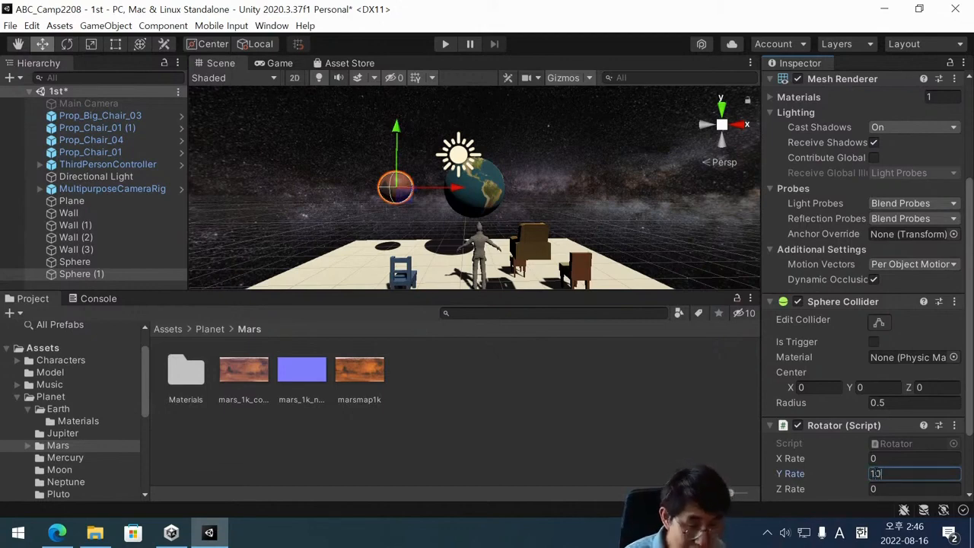
Run the scene, walk the player around to view the rotating Earth and Mars spheres, and stop playback.
click(446, 44)
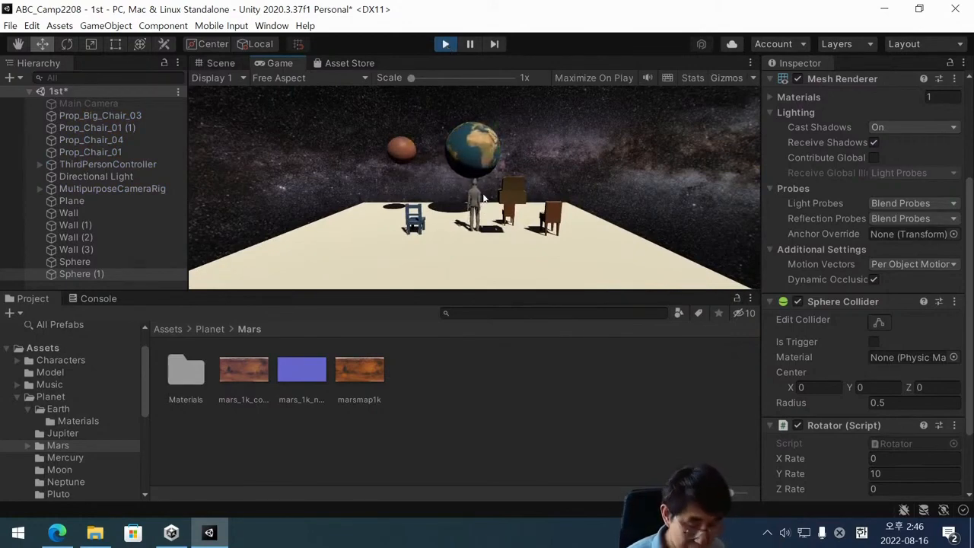
key(Down)
key(Left)
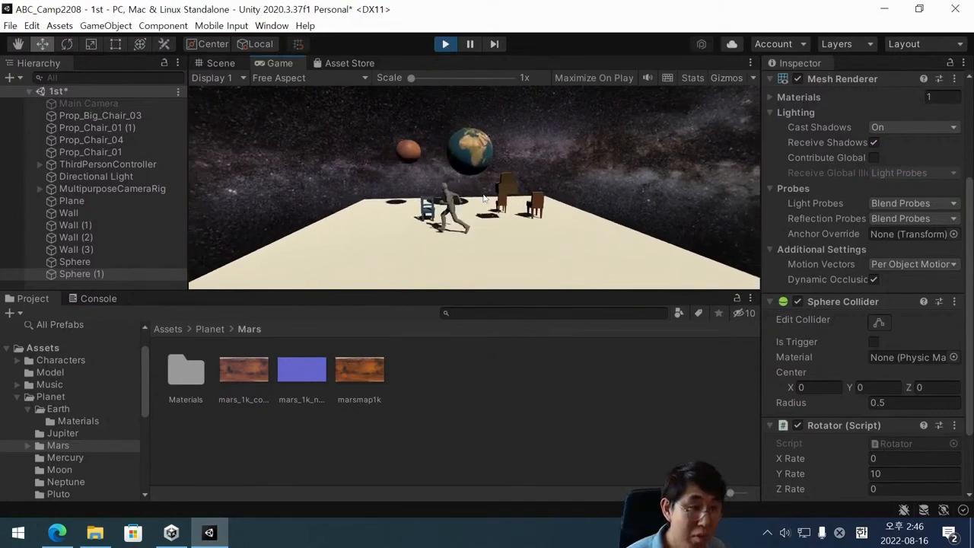
key(Up)
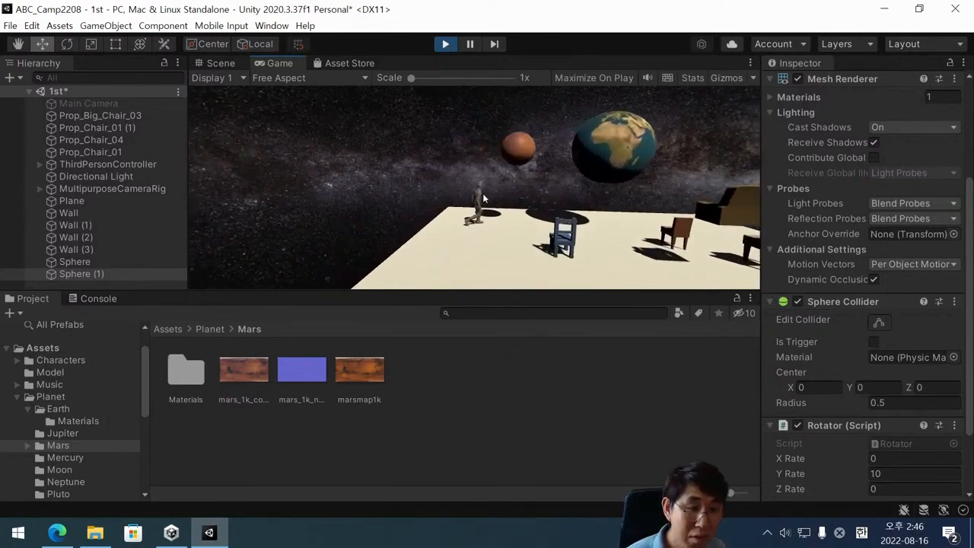
key(Right)
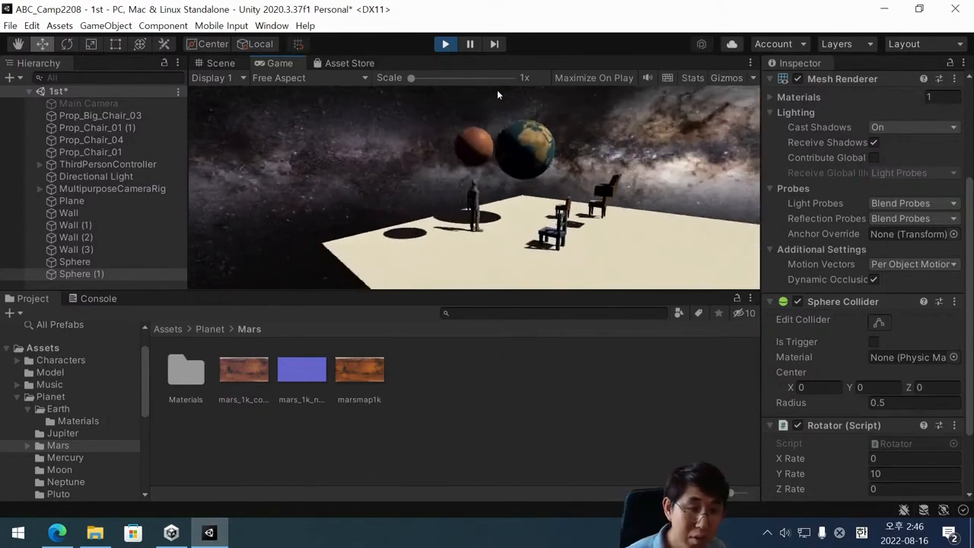
click(445, 44)
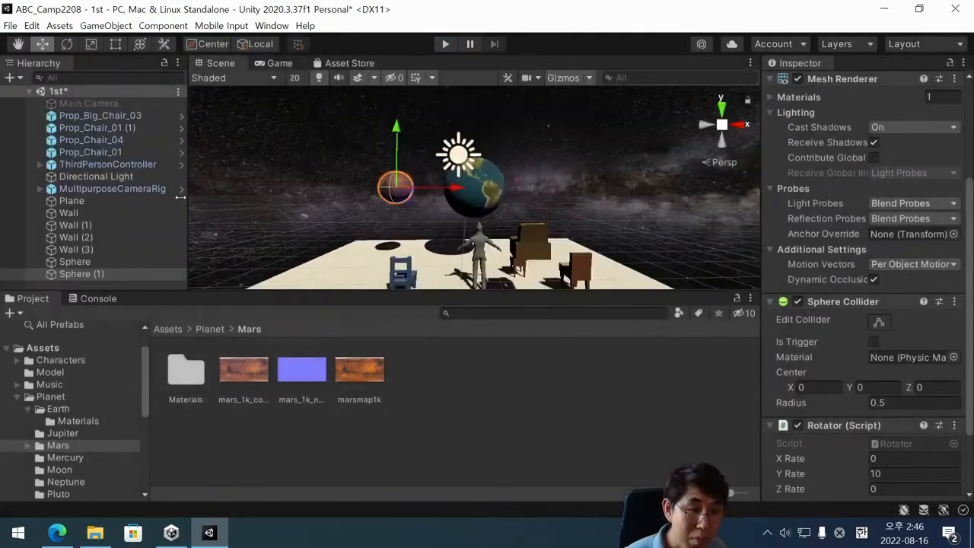
Turn off Receive Shadows on both the Earth sphere and the Mars sphere, and save the scene.
click(92, 262)
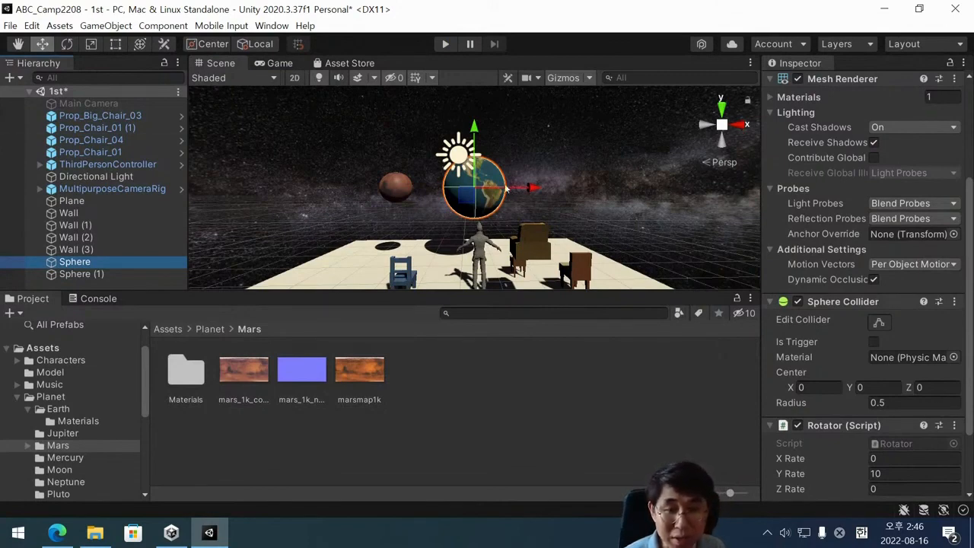
click(403, 190)
click(476, 197)
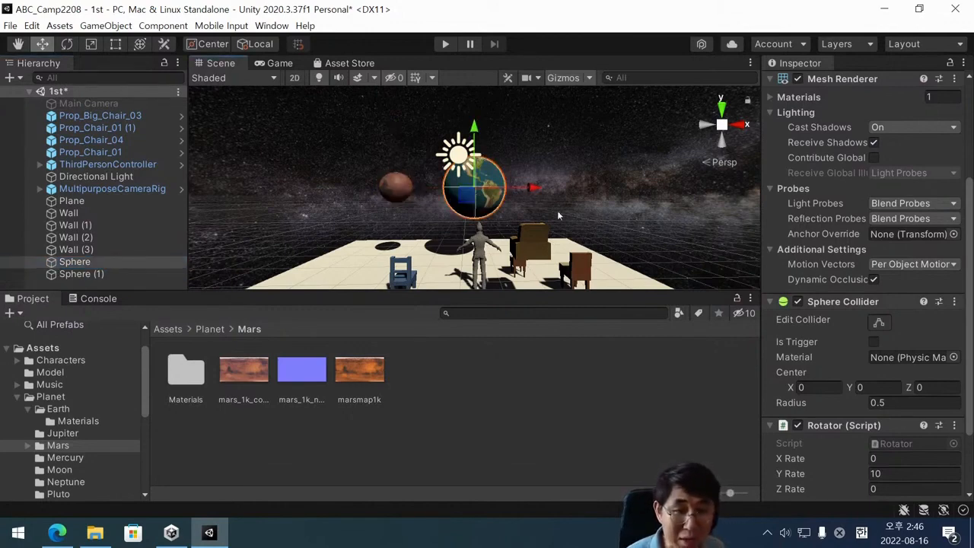
scroll(819, 176, up, 4)
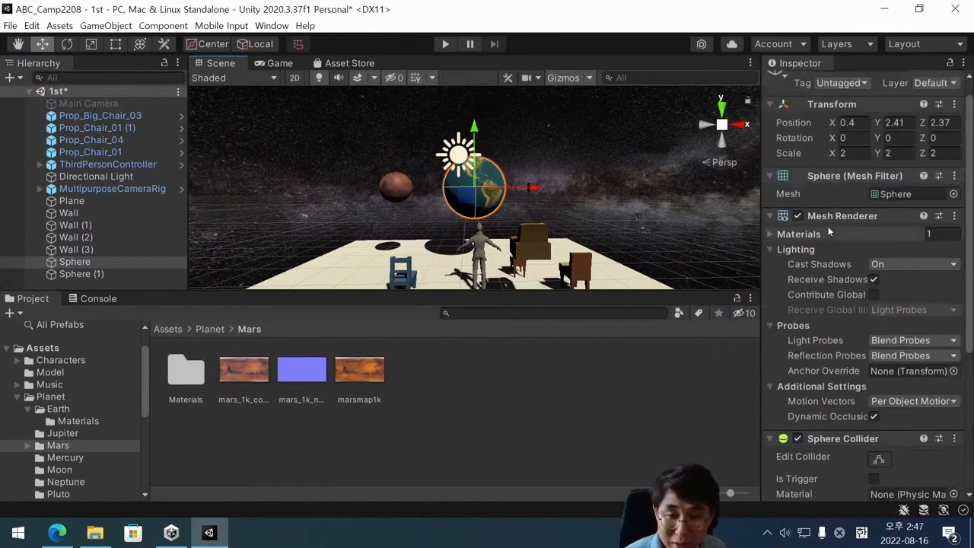
click(874, 281)
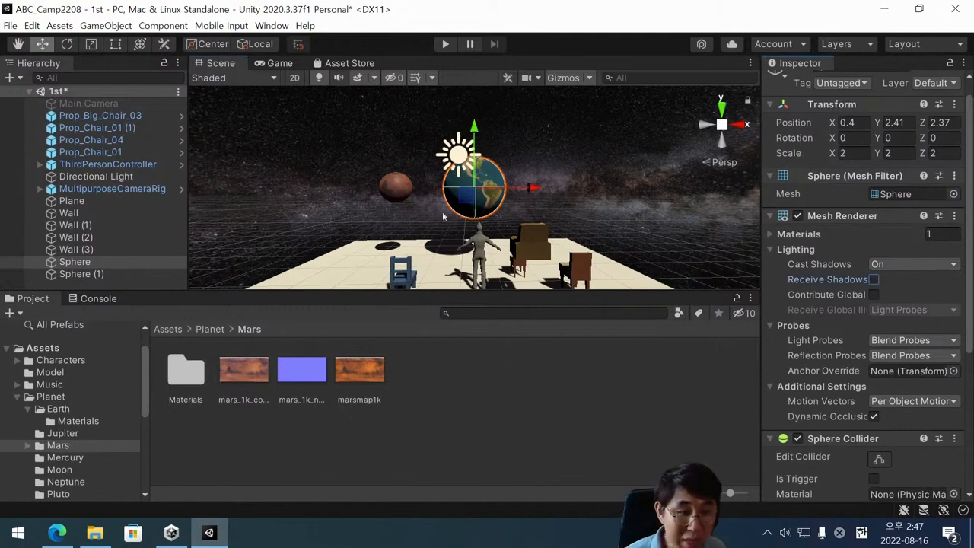
click(404, 190)
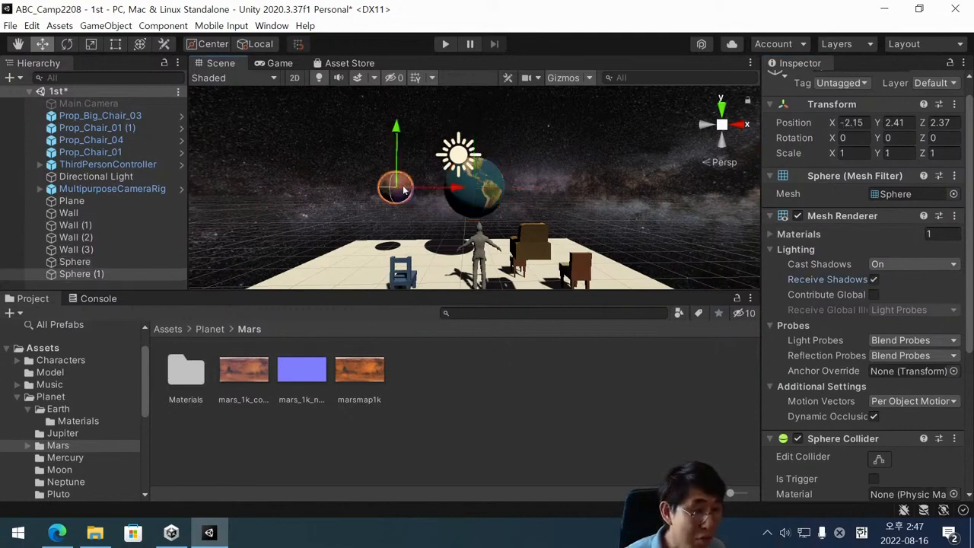
click(875, 280)
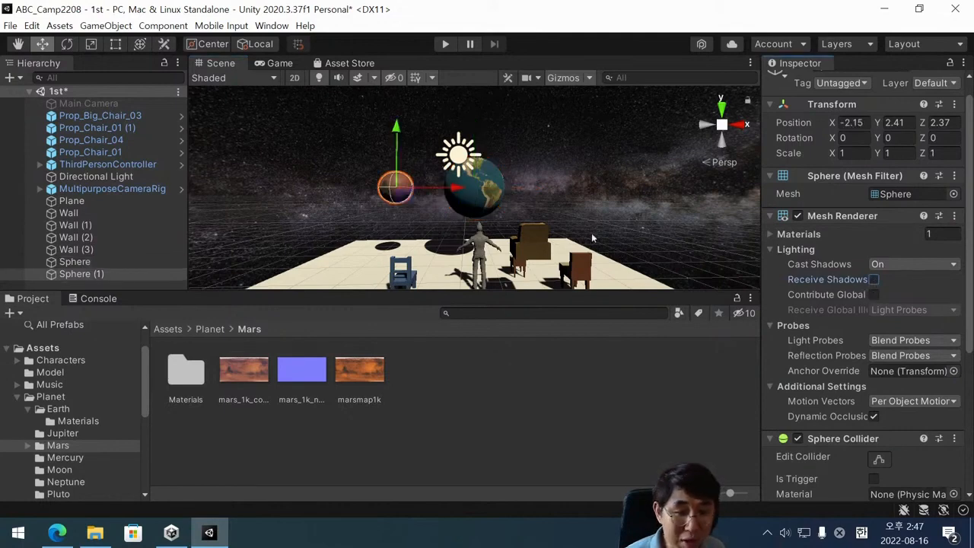
key(ctrl+s)
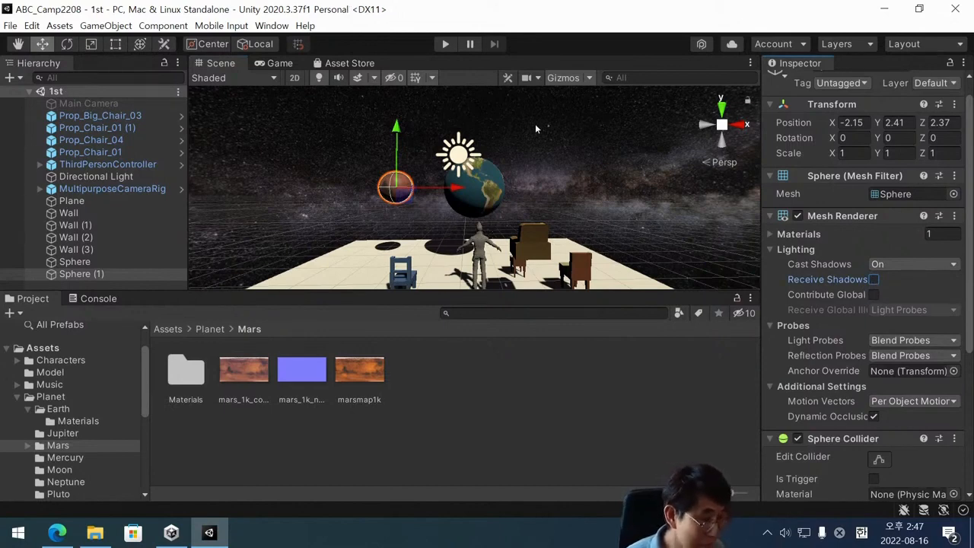
Run the scene and walk the player around the planets, show the Planet folder's contents, and stop playback.
click(446, 44)
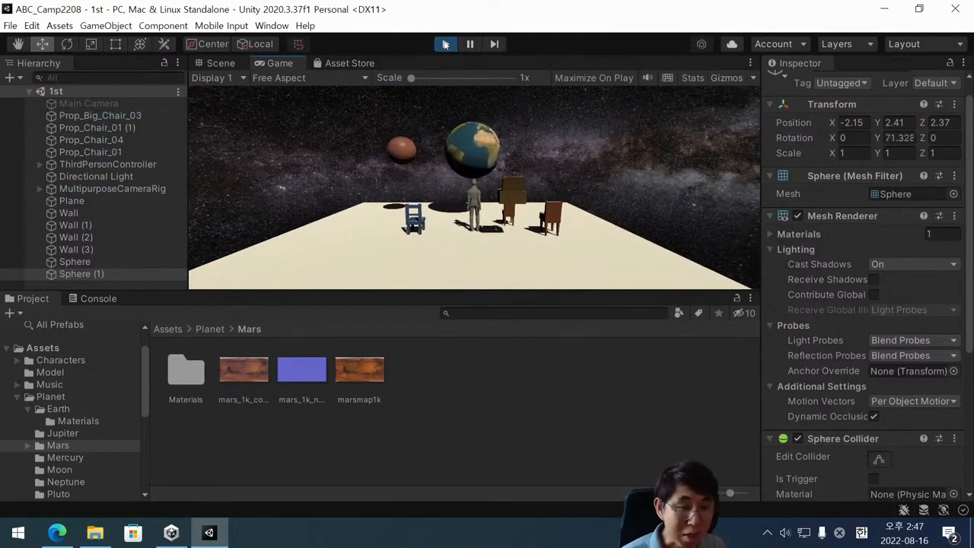
key(Right)
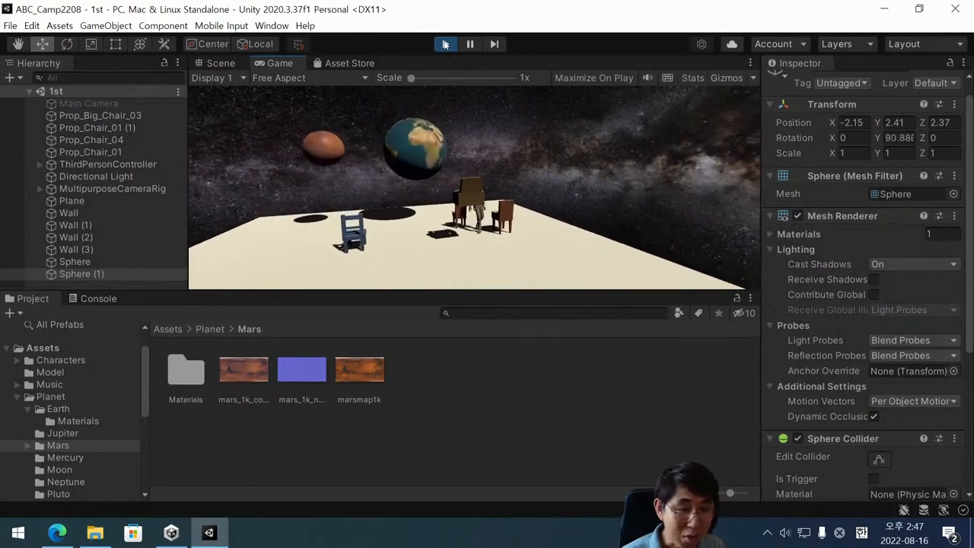
key(Left)
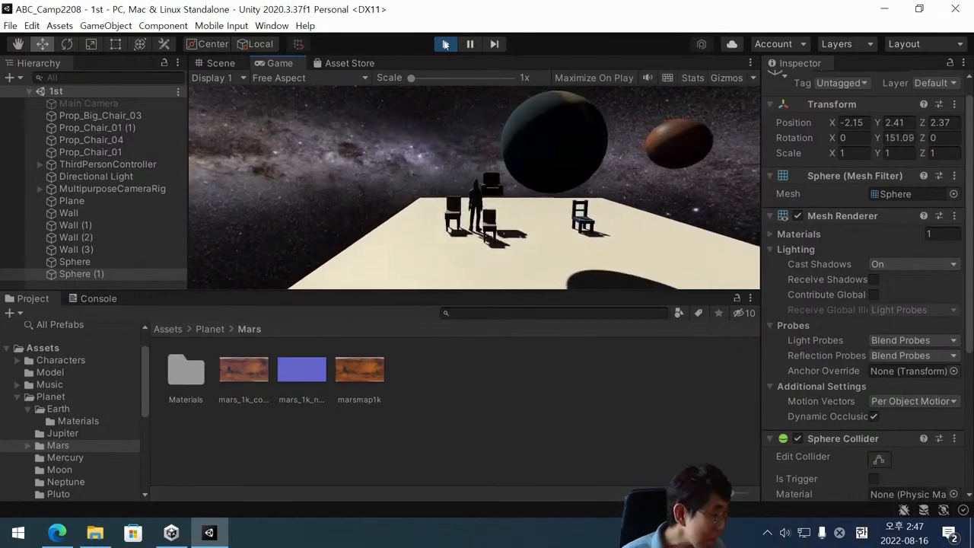
click(17, 397)
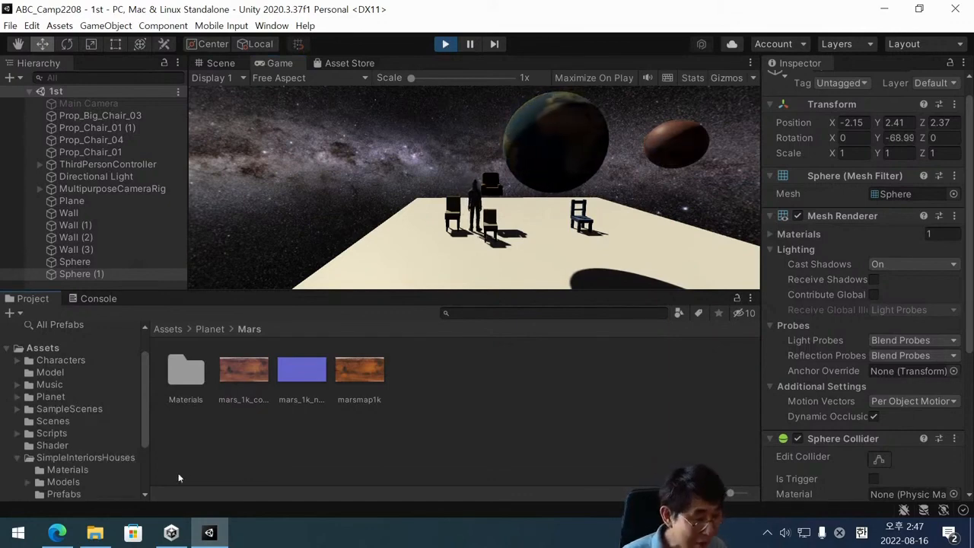
click(64, 398)
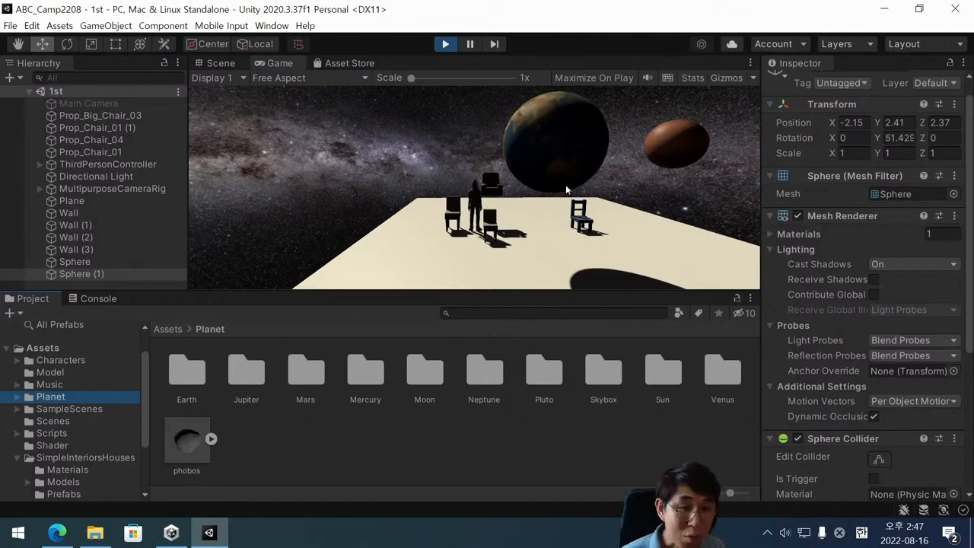
click(447, 45)
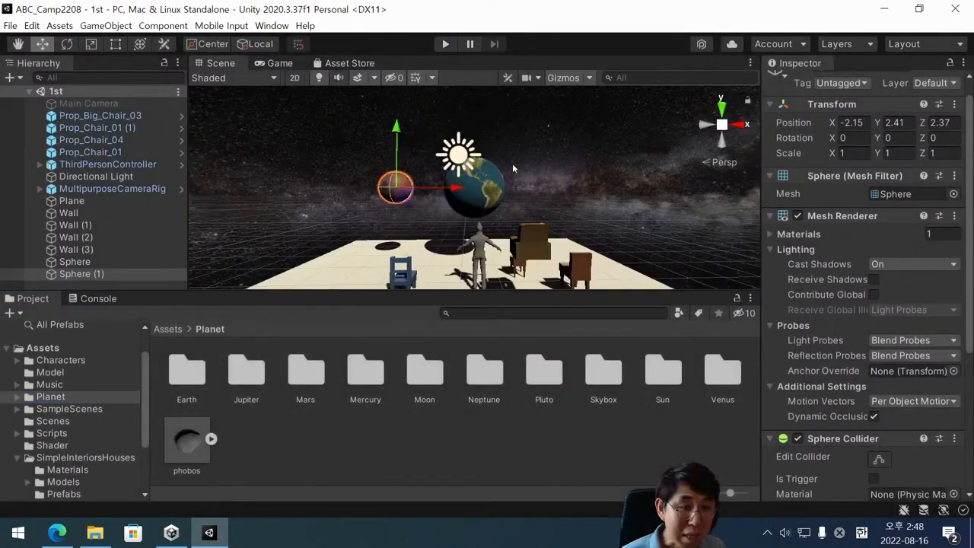